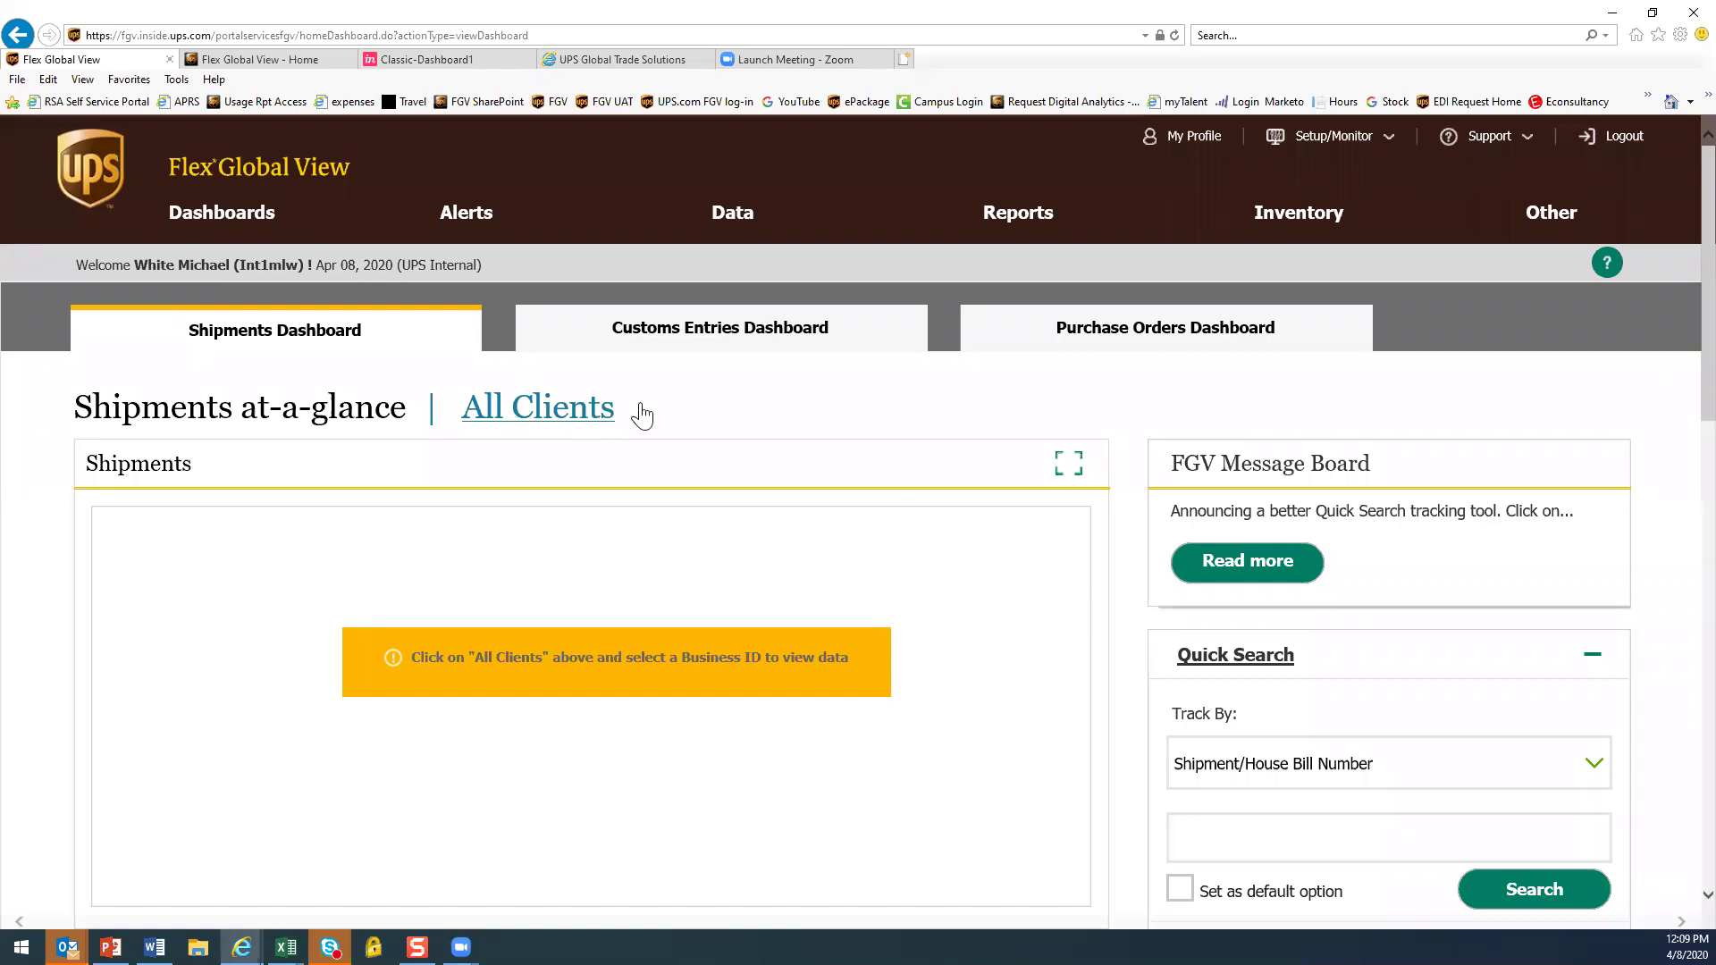
Search the Business ID lookup for IDs matching 'tele%'
scroll(957, 678, "down", 2)
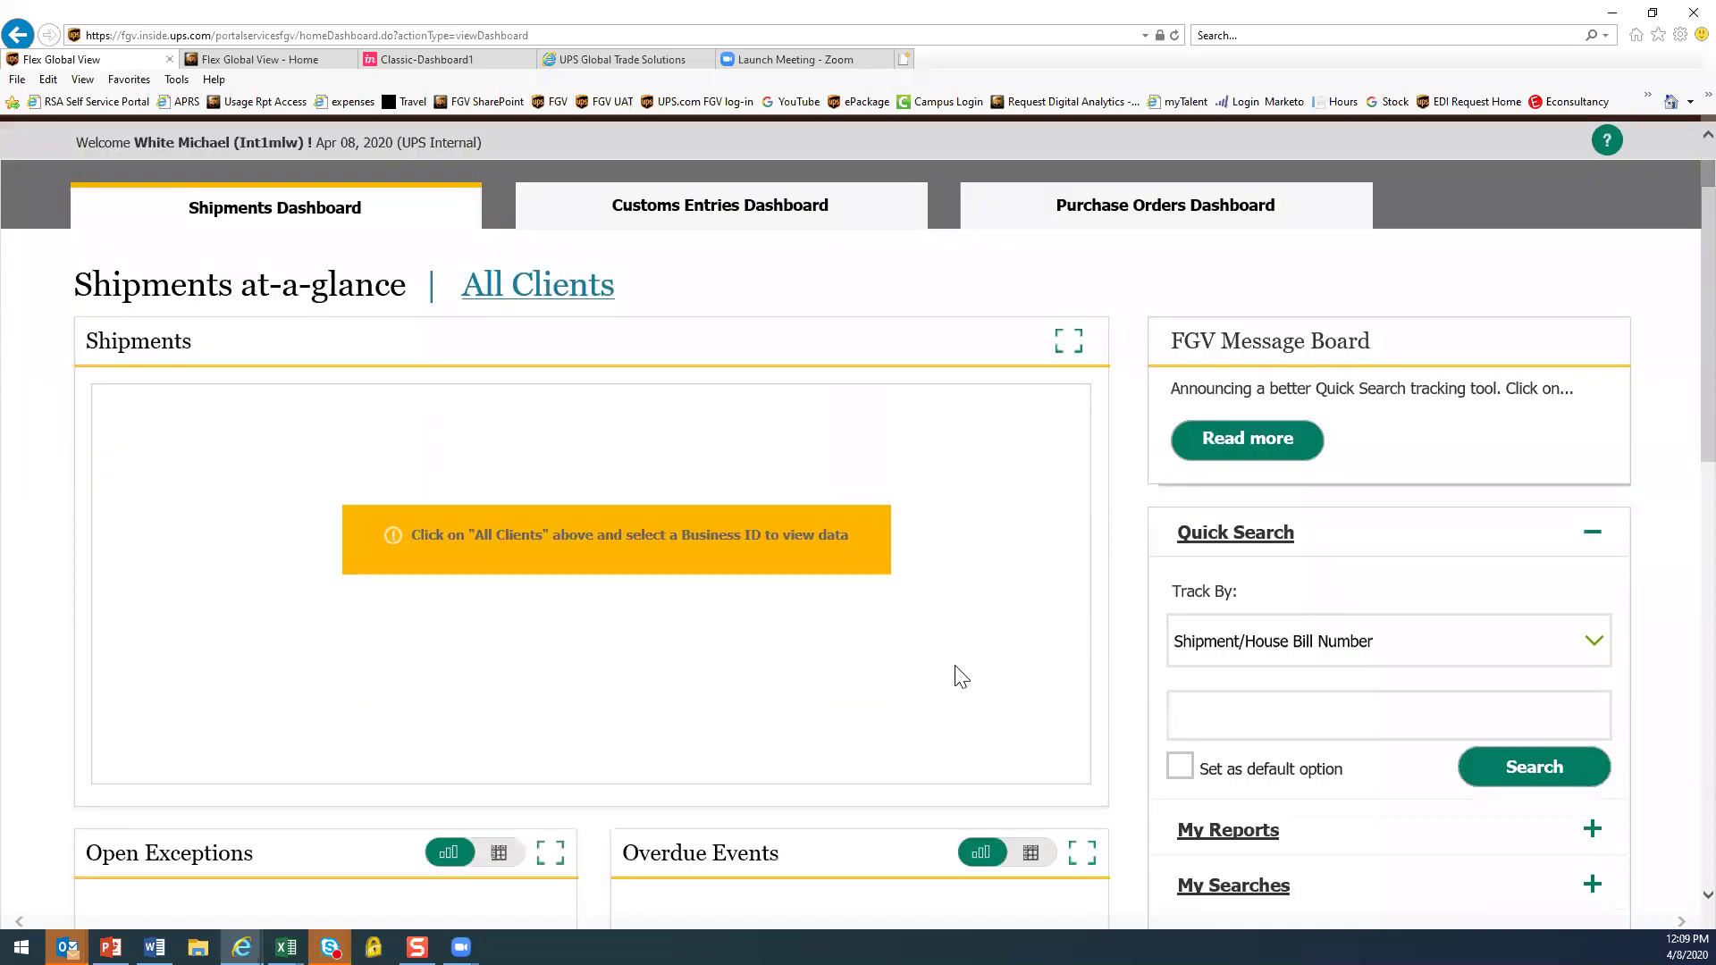
scroll(957, 677, "down", 3)
scroll(957, 672, "up", 5)
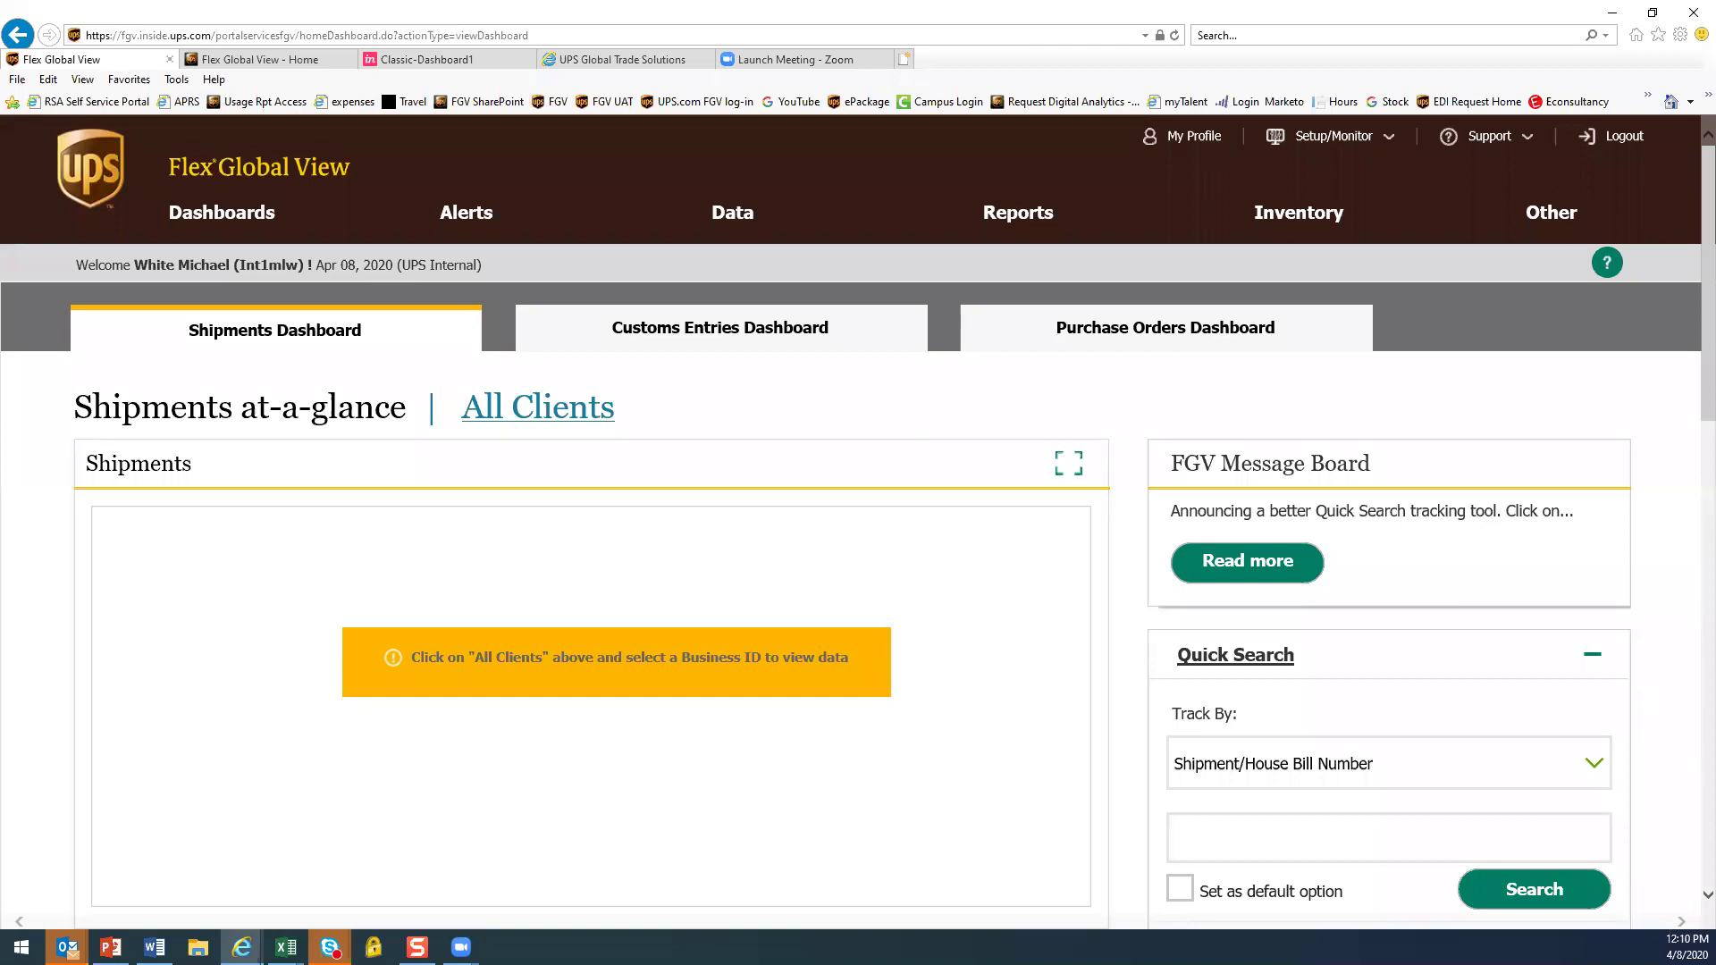
key("alt+Tab")
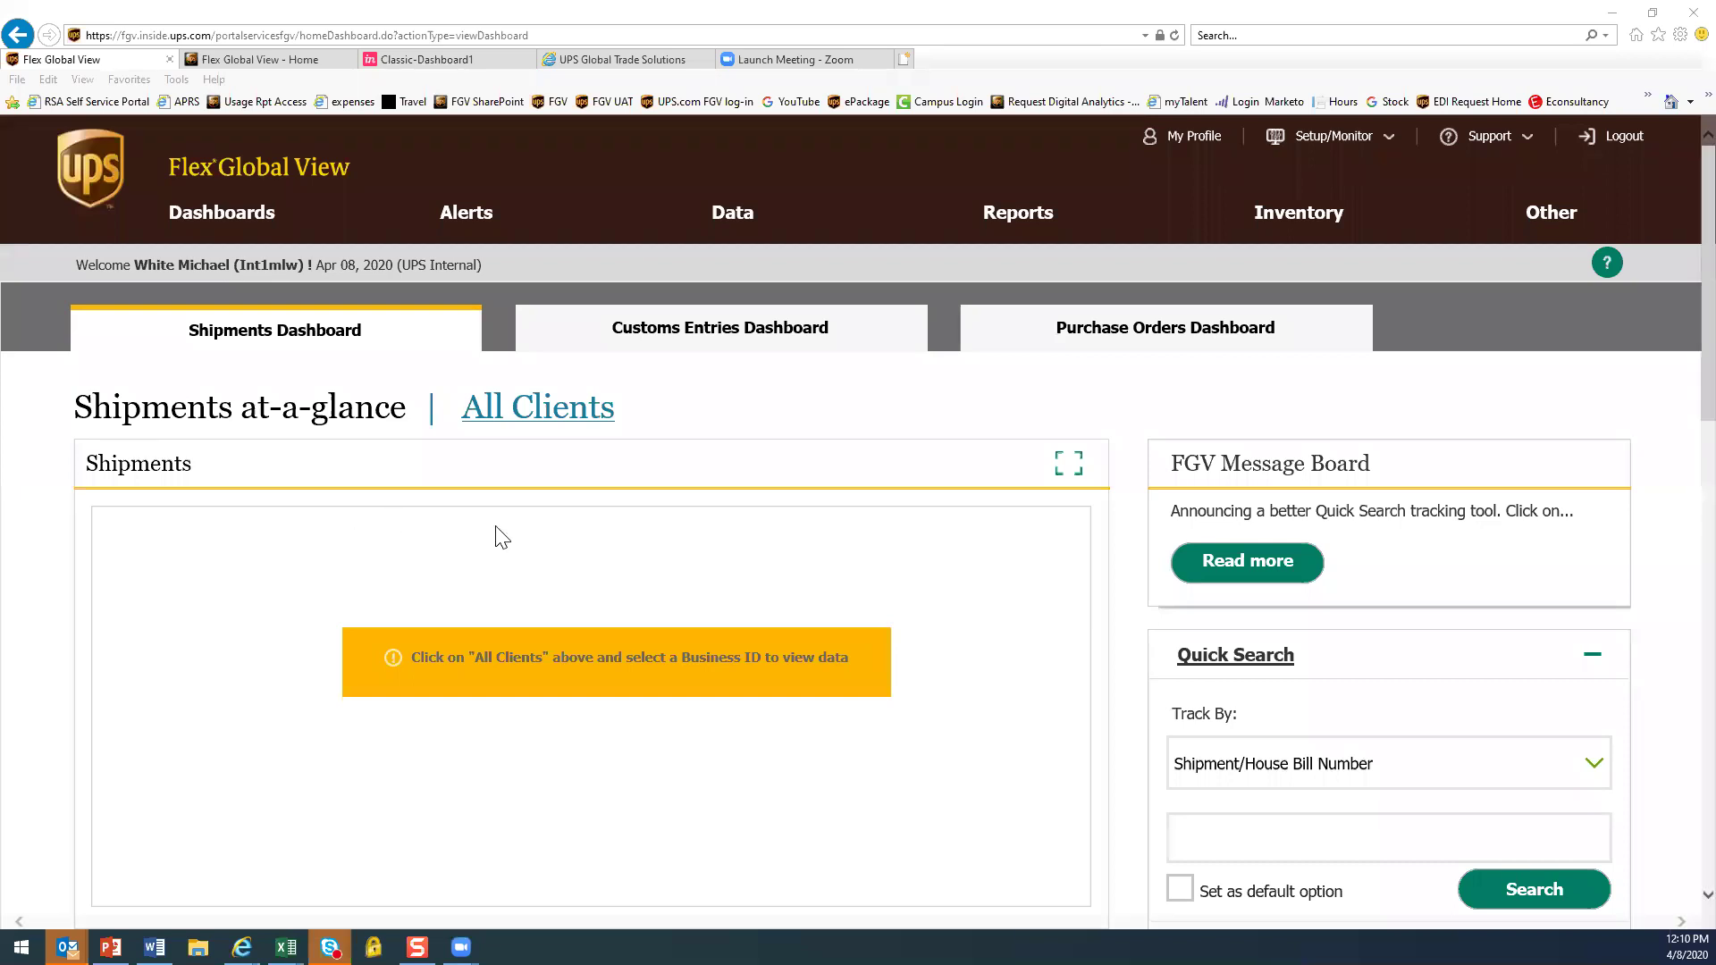
left_click(527, 443)
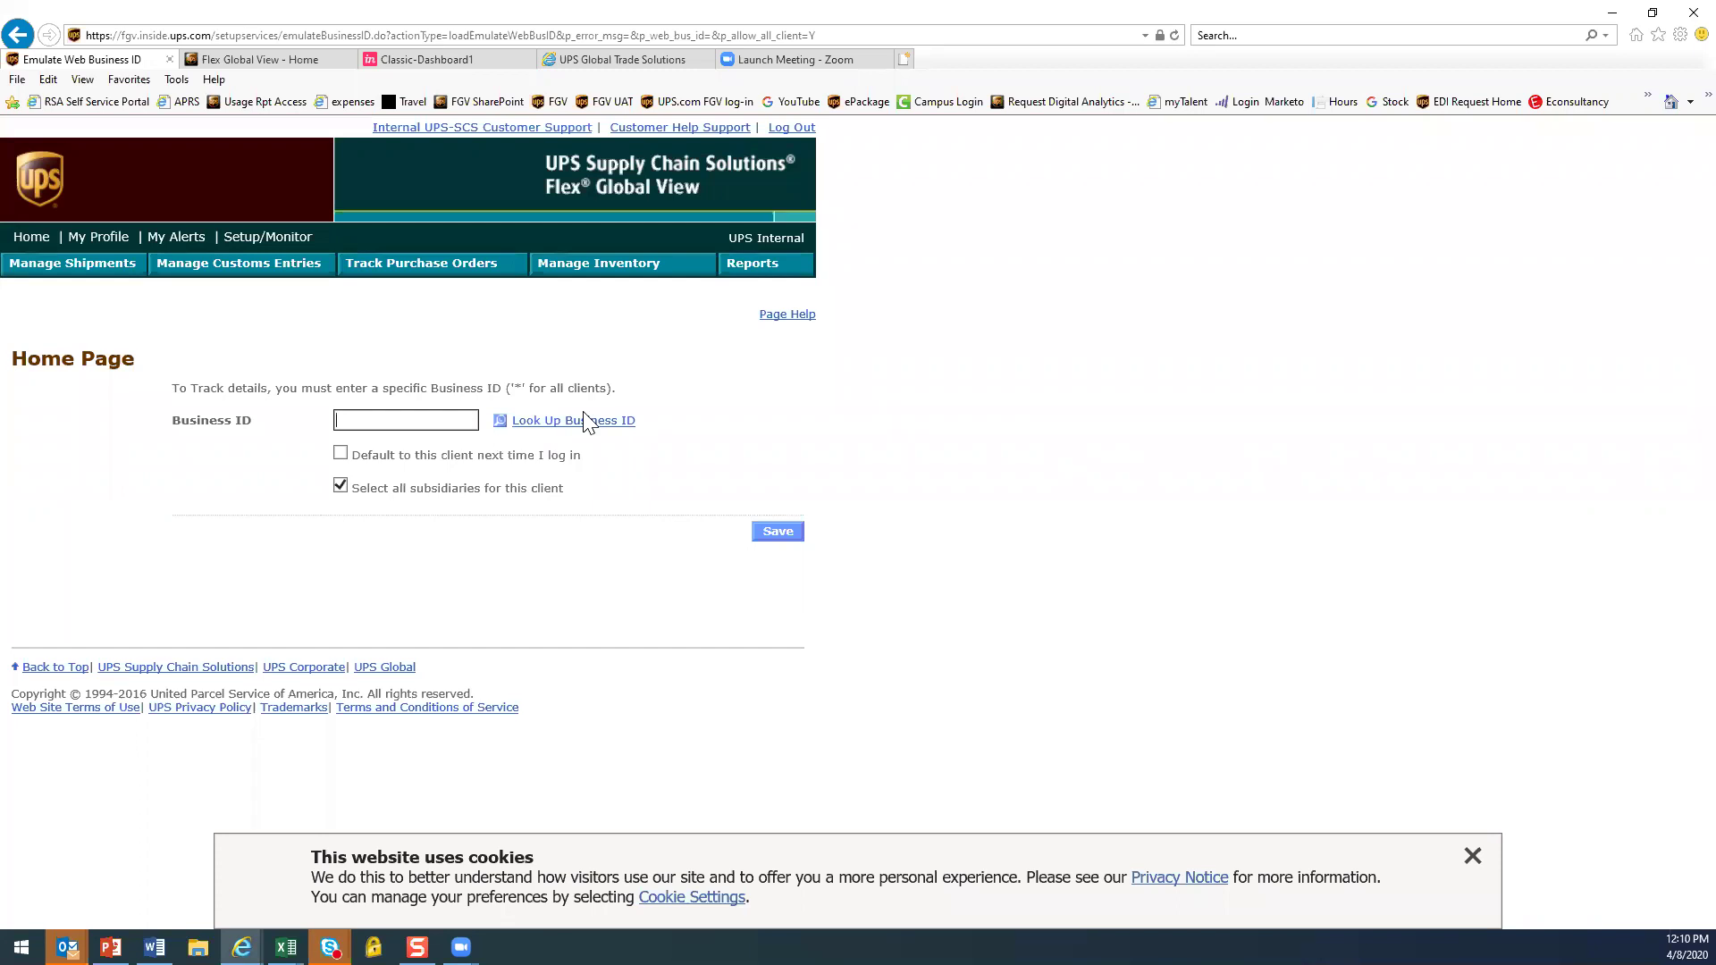
left_click(554, 429)
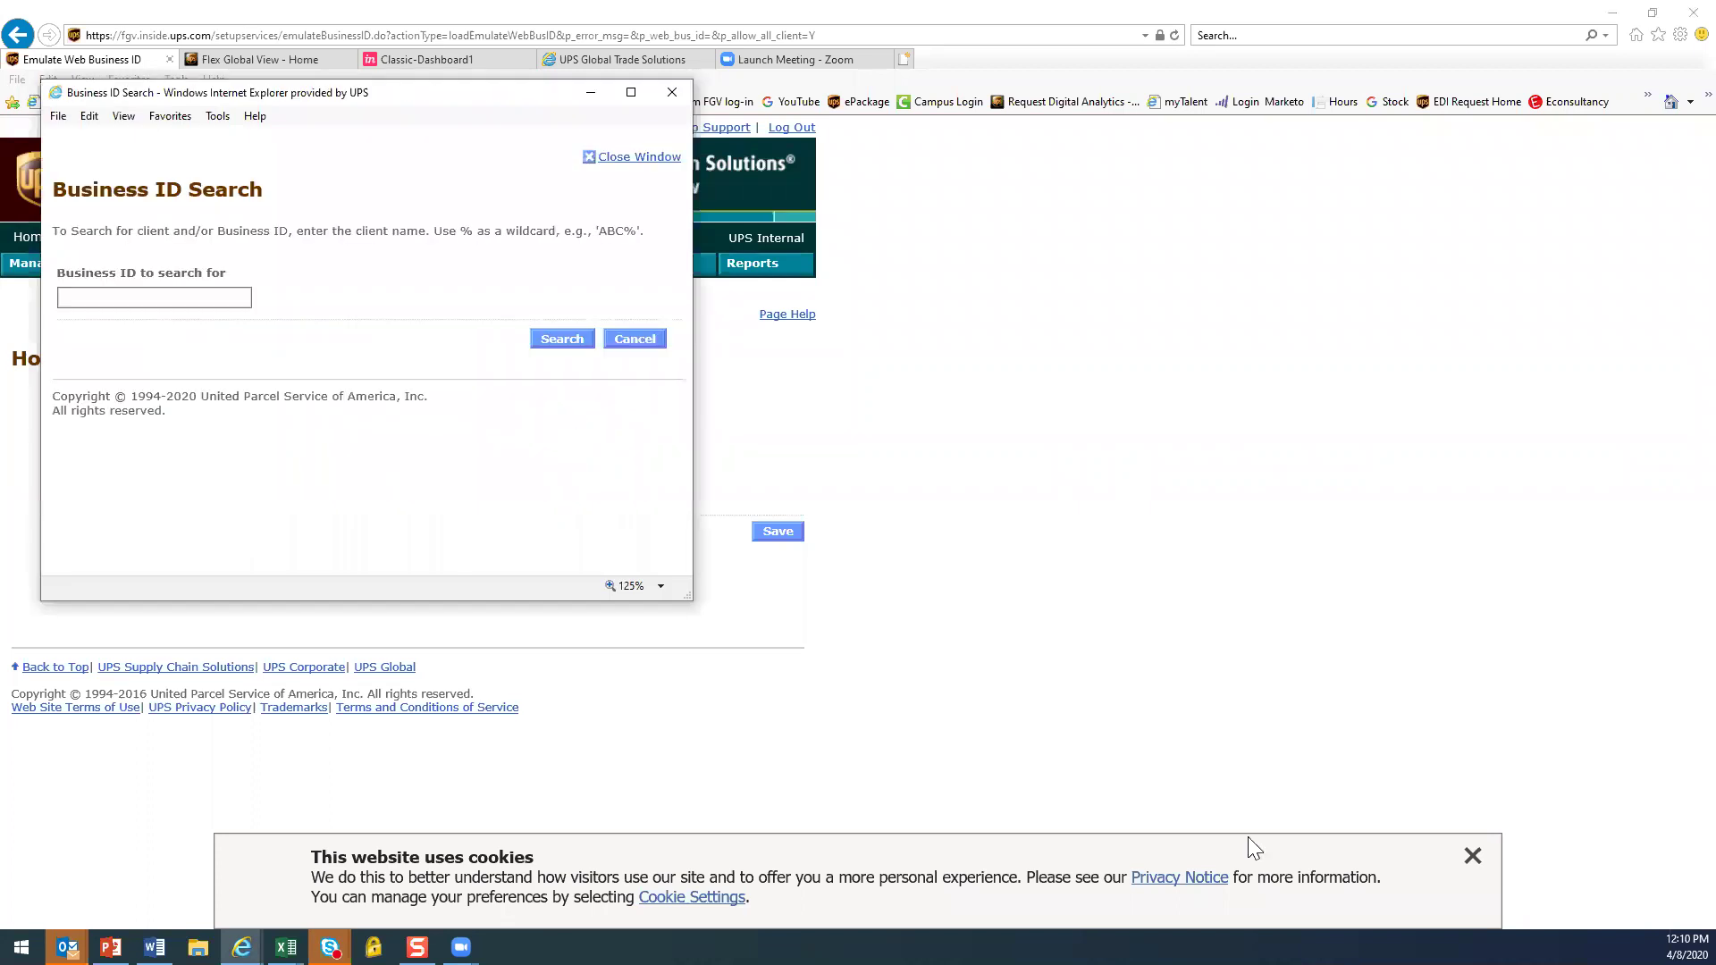
left_click(126, 308)
left_click(126, 300)
type("te")
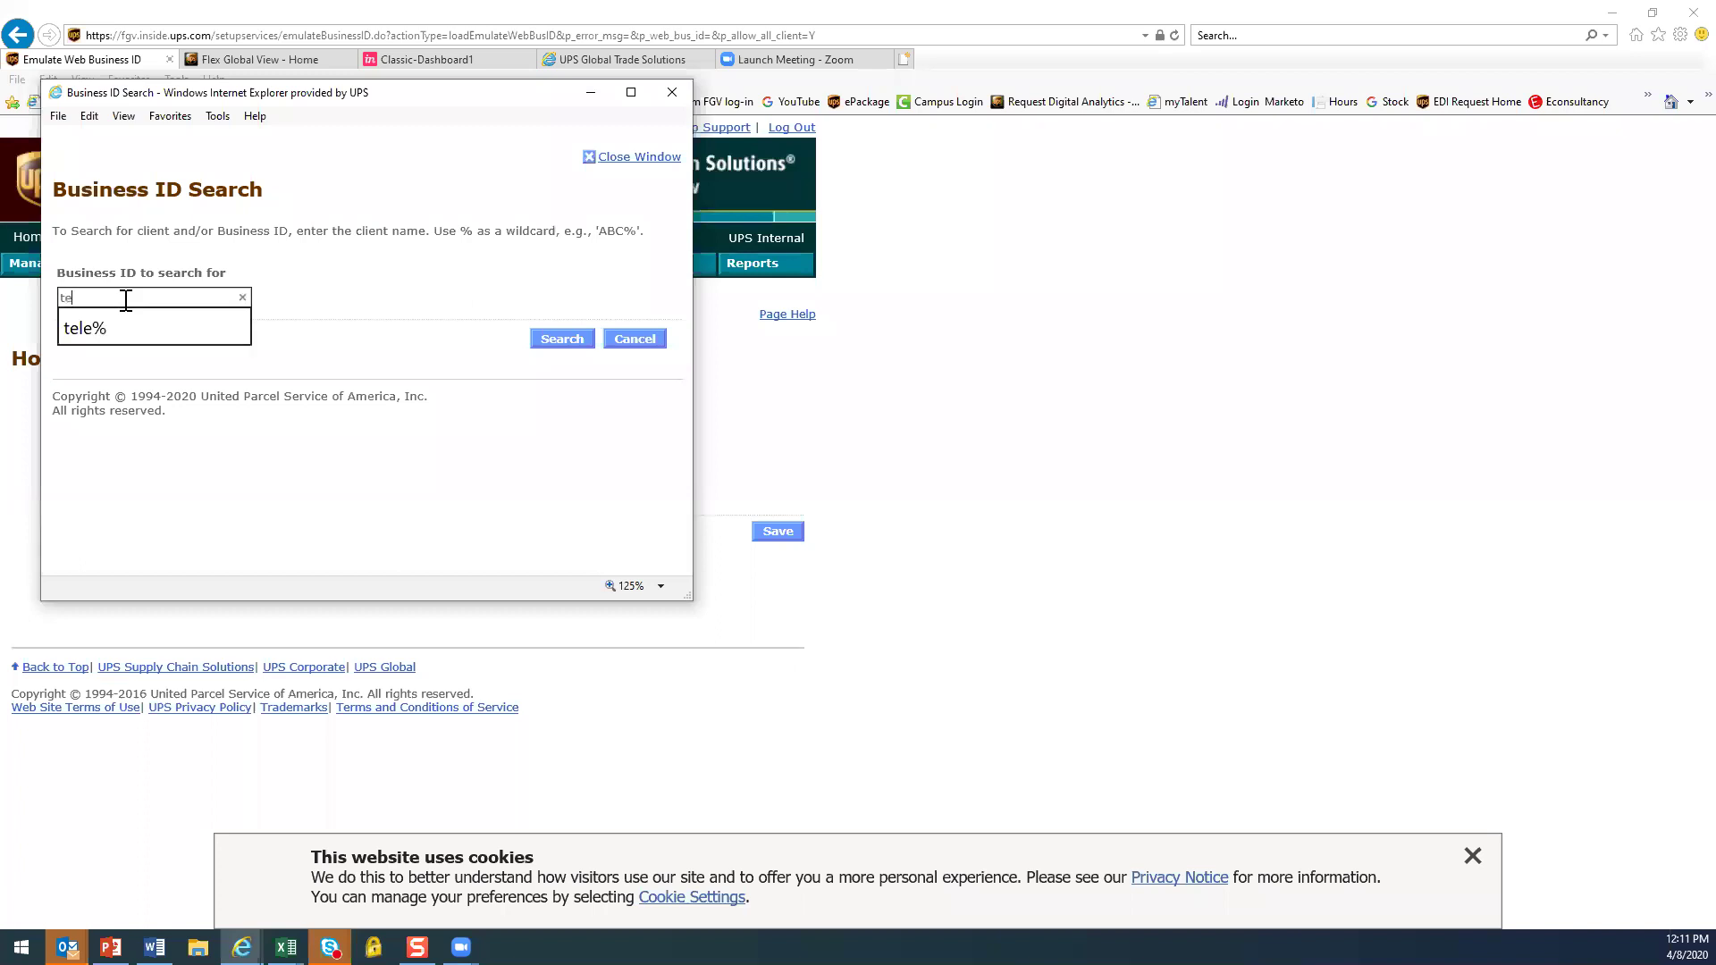
type("le%")
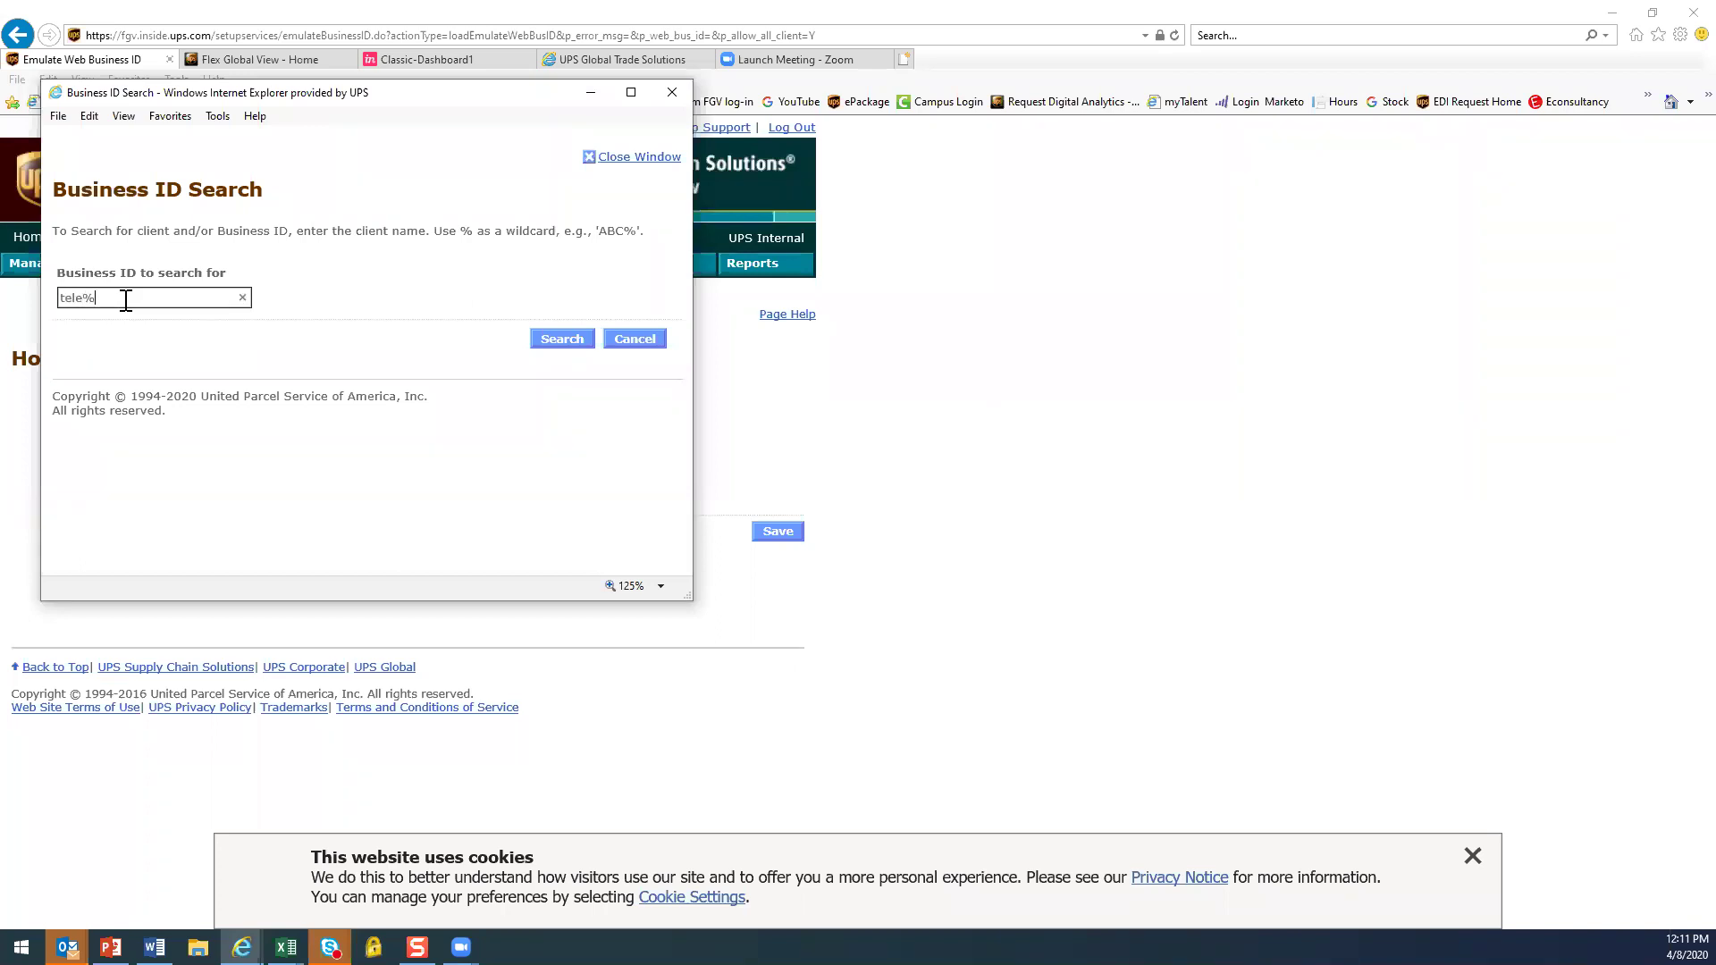
left_click(559, 349)
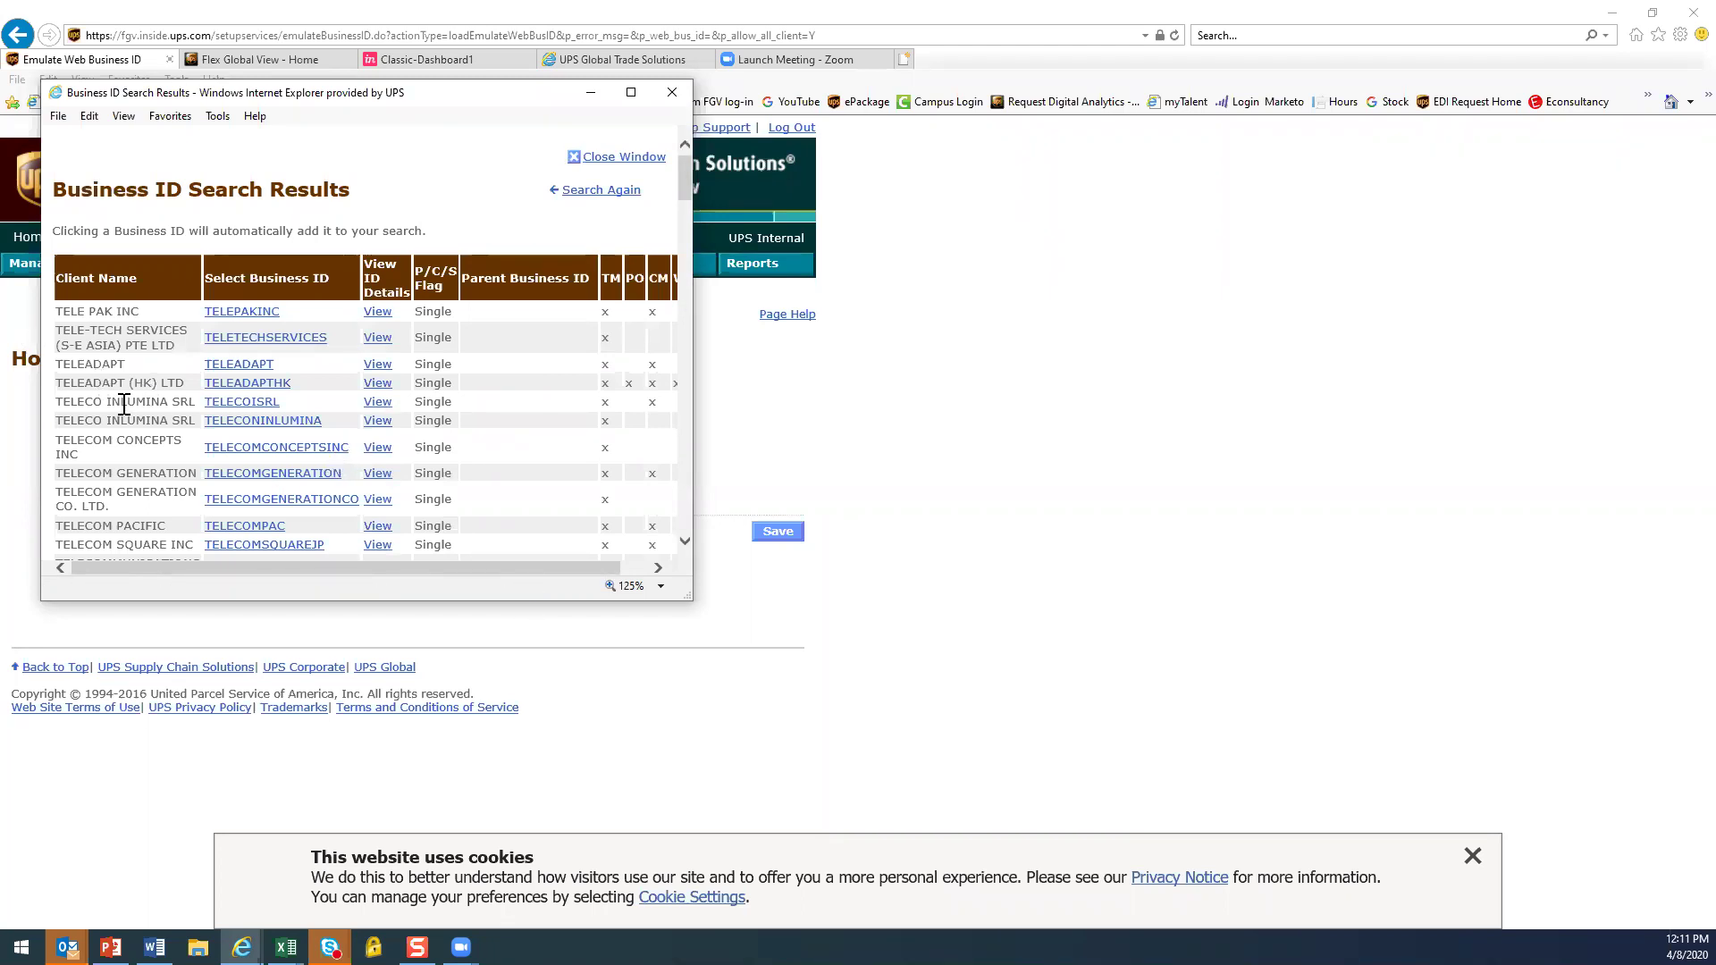
Pick TELECRAFTER1 from the results and save it as the client to view
scroll(124, 404, "down", 5)
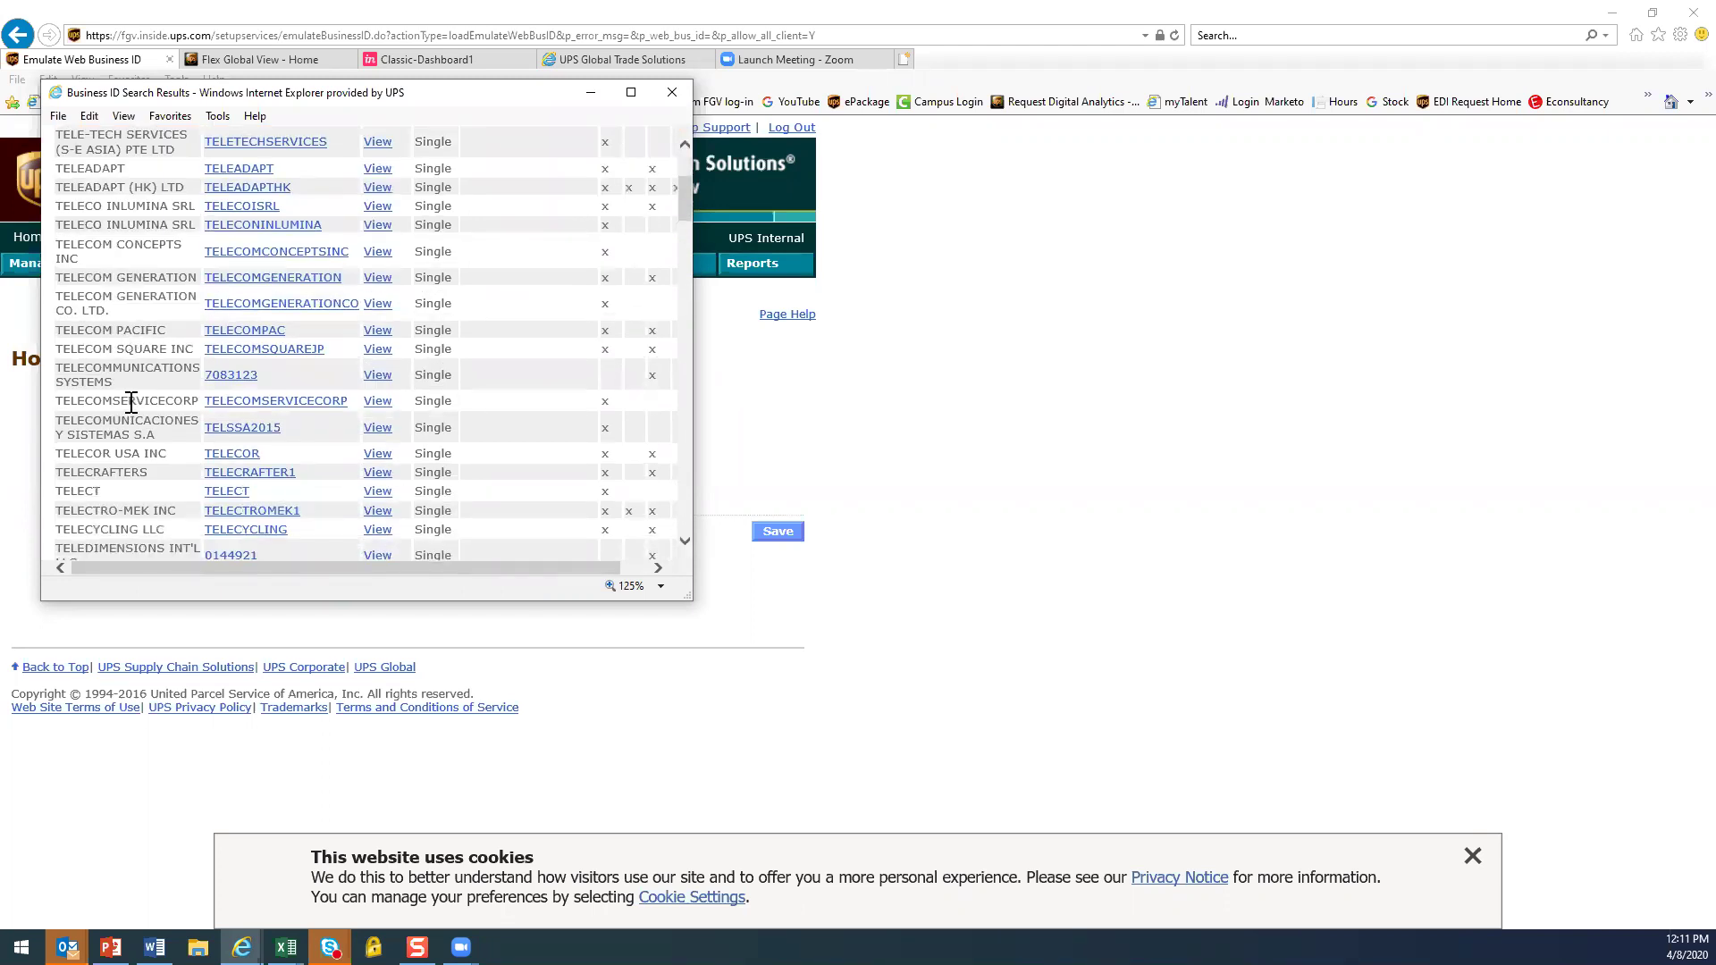
scroll(129, 402, "down", 4)
scroll(130, 404, "down", 1)
scroll(130, 402, "down", 5)
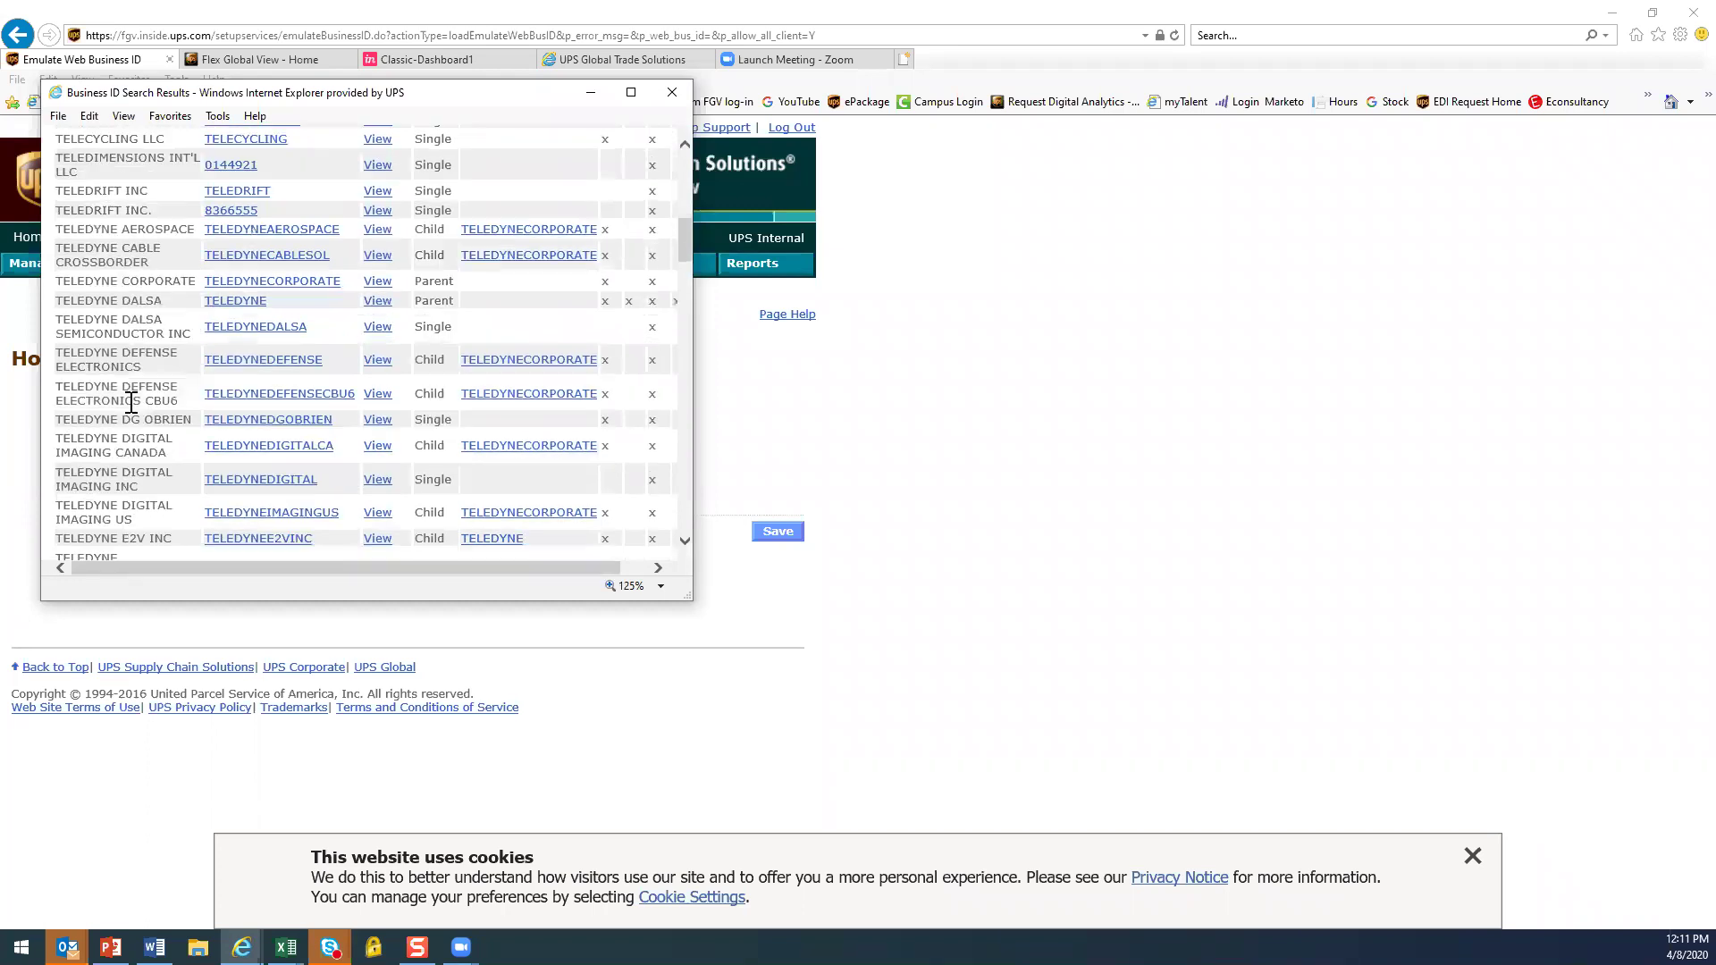
scroll(131, 403, "up", 3)
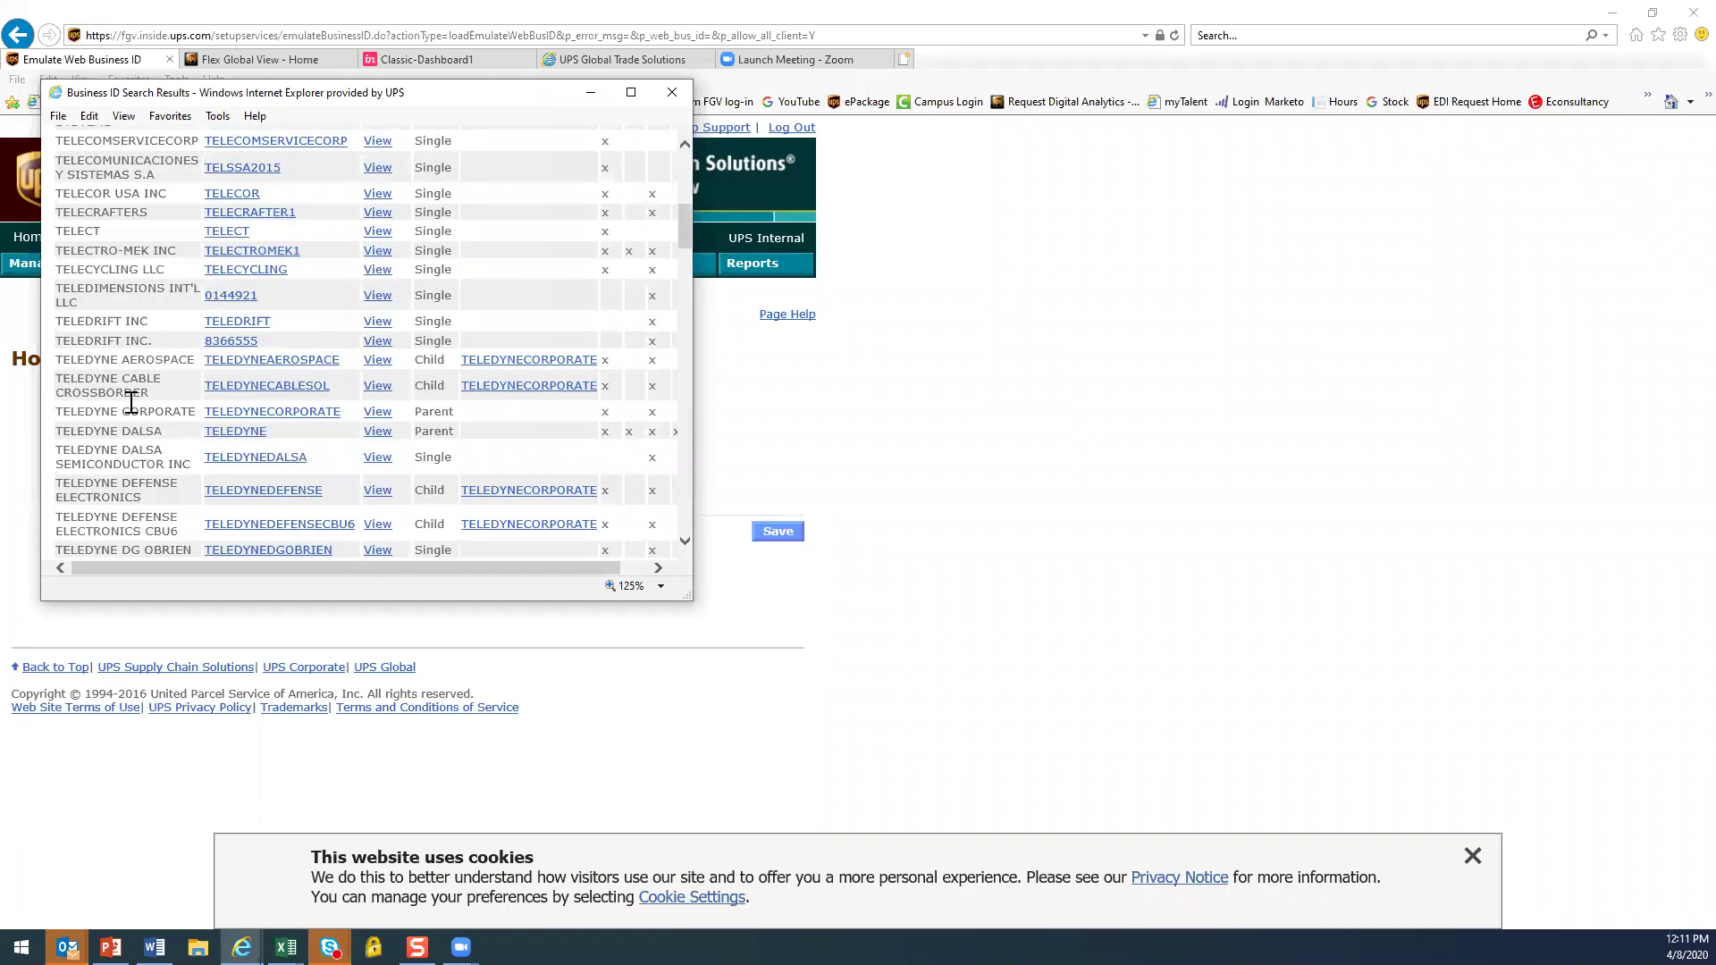
scroll(132, 403, "up", 2)
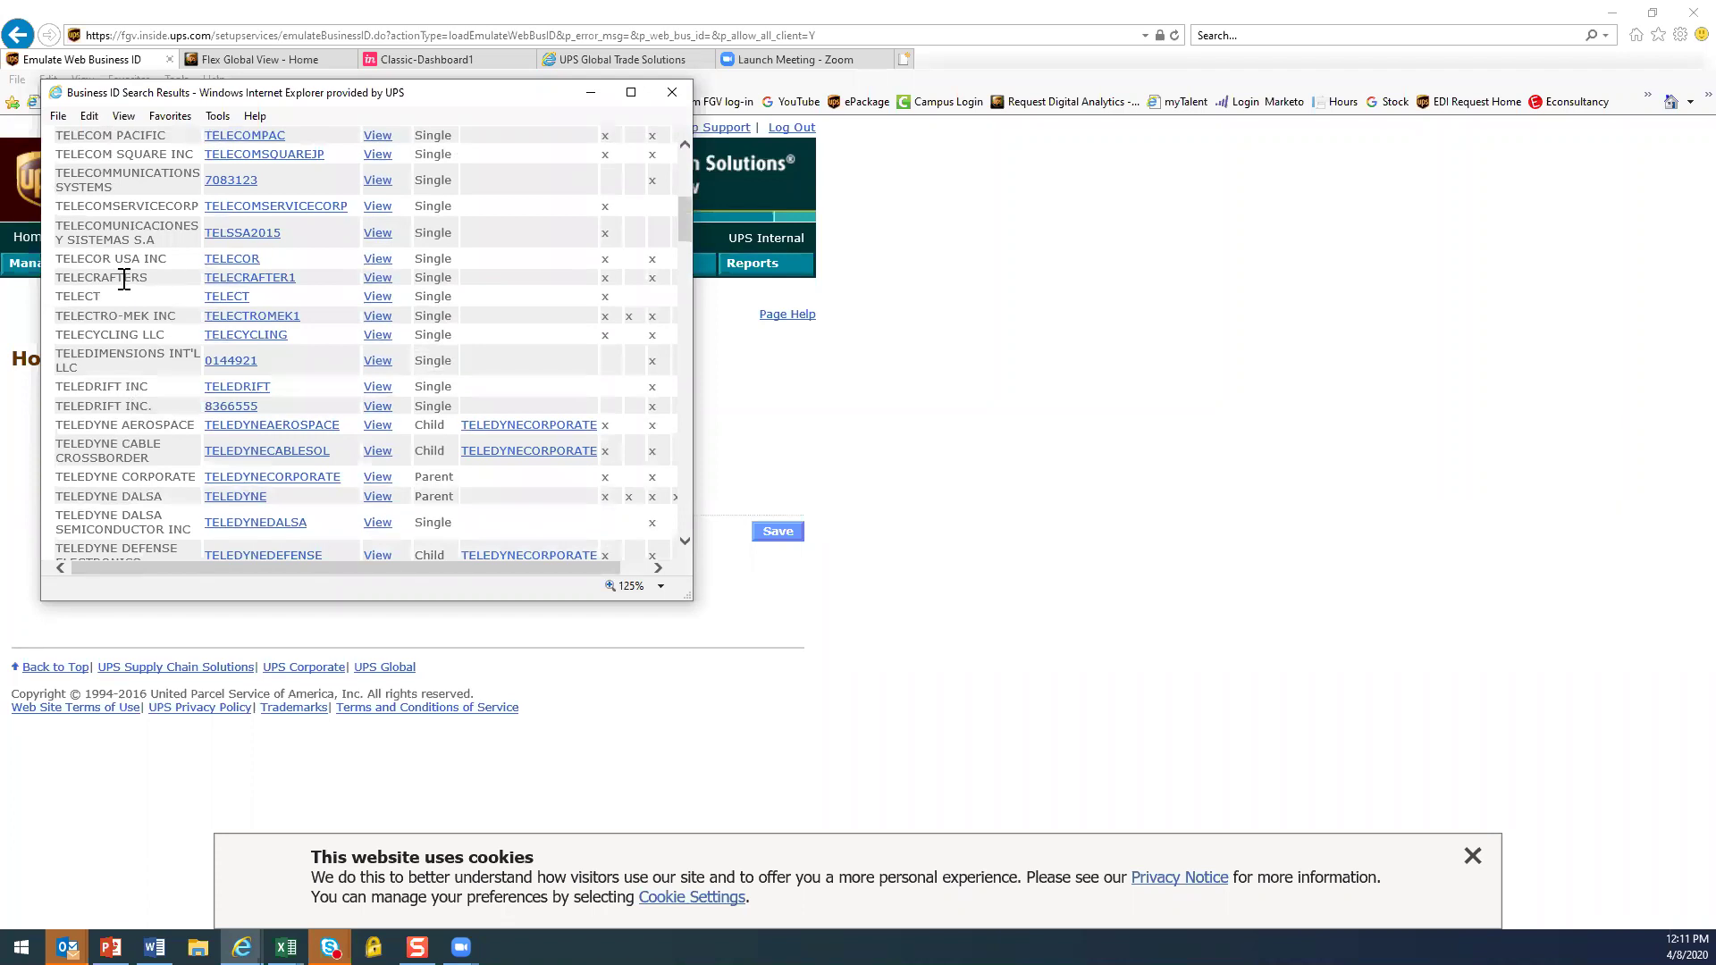
left_click(238, 278)
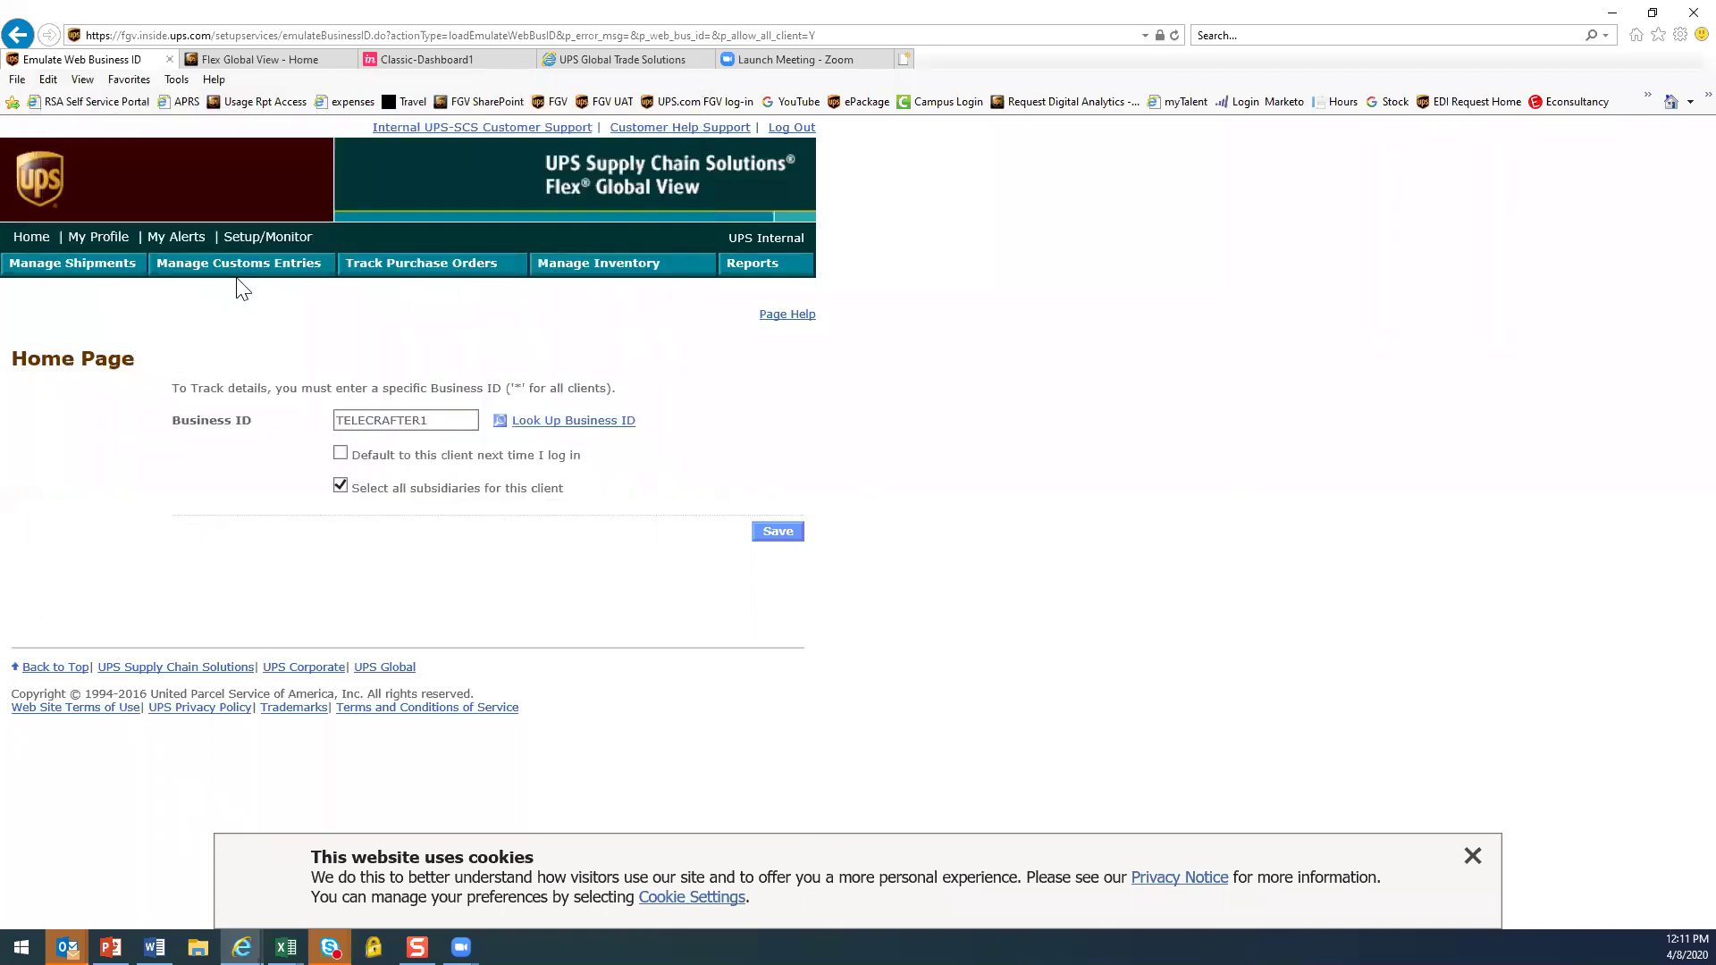
left_click(776, 536)
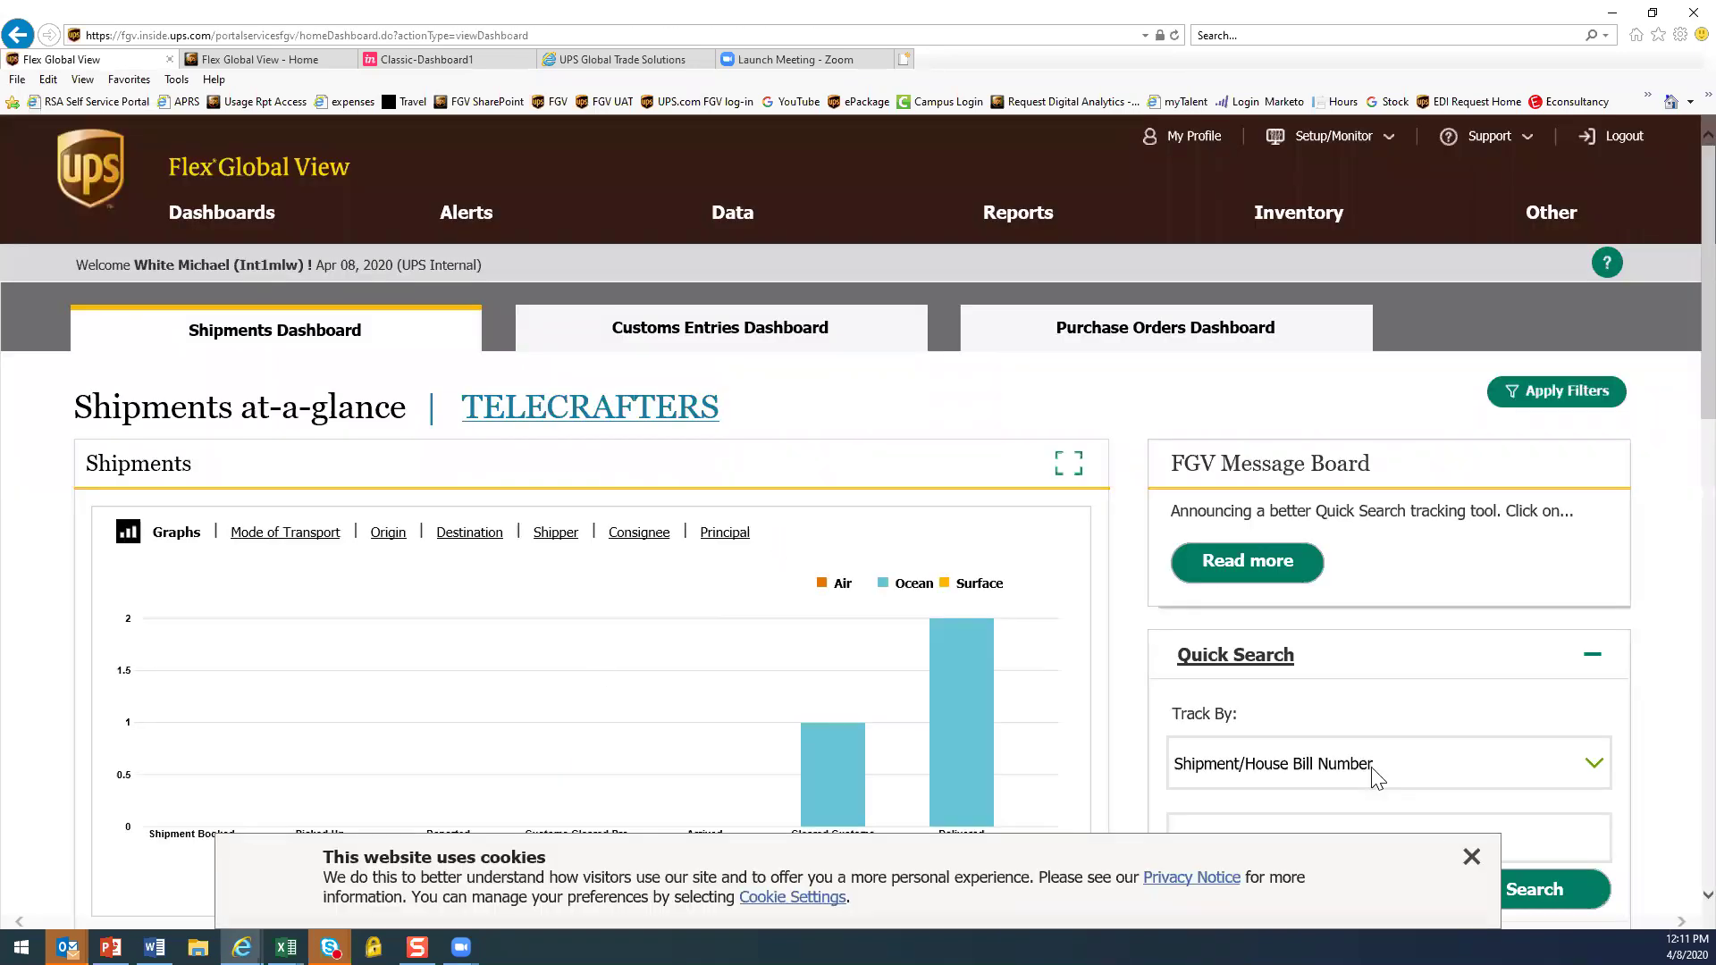
Dismiss the cookie notice on the TELECRAFTERS Shipments Dashboard, then switch to Word
left_click(1473, 860)
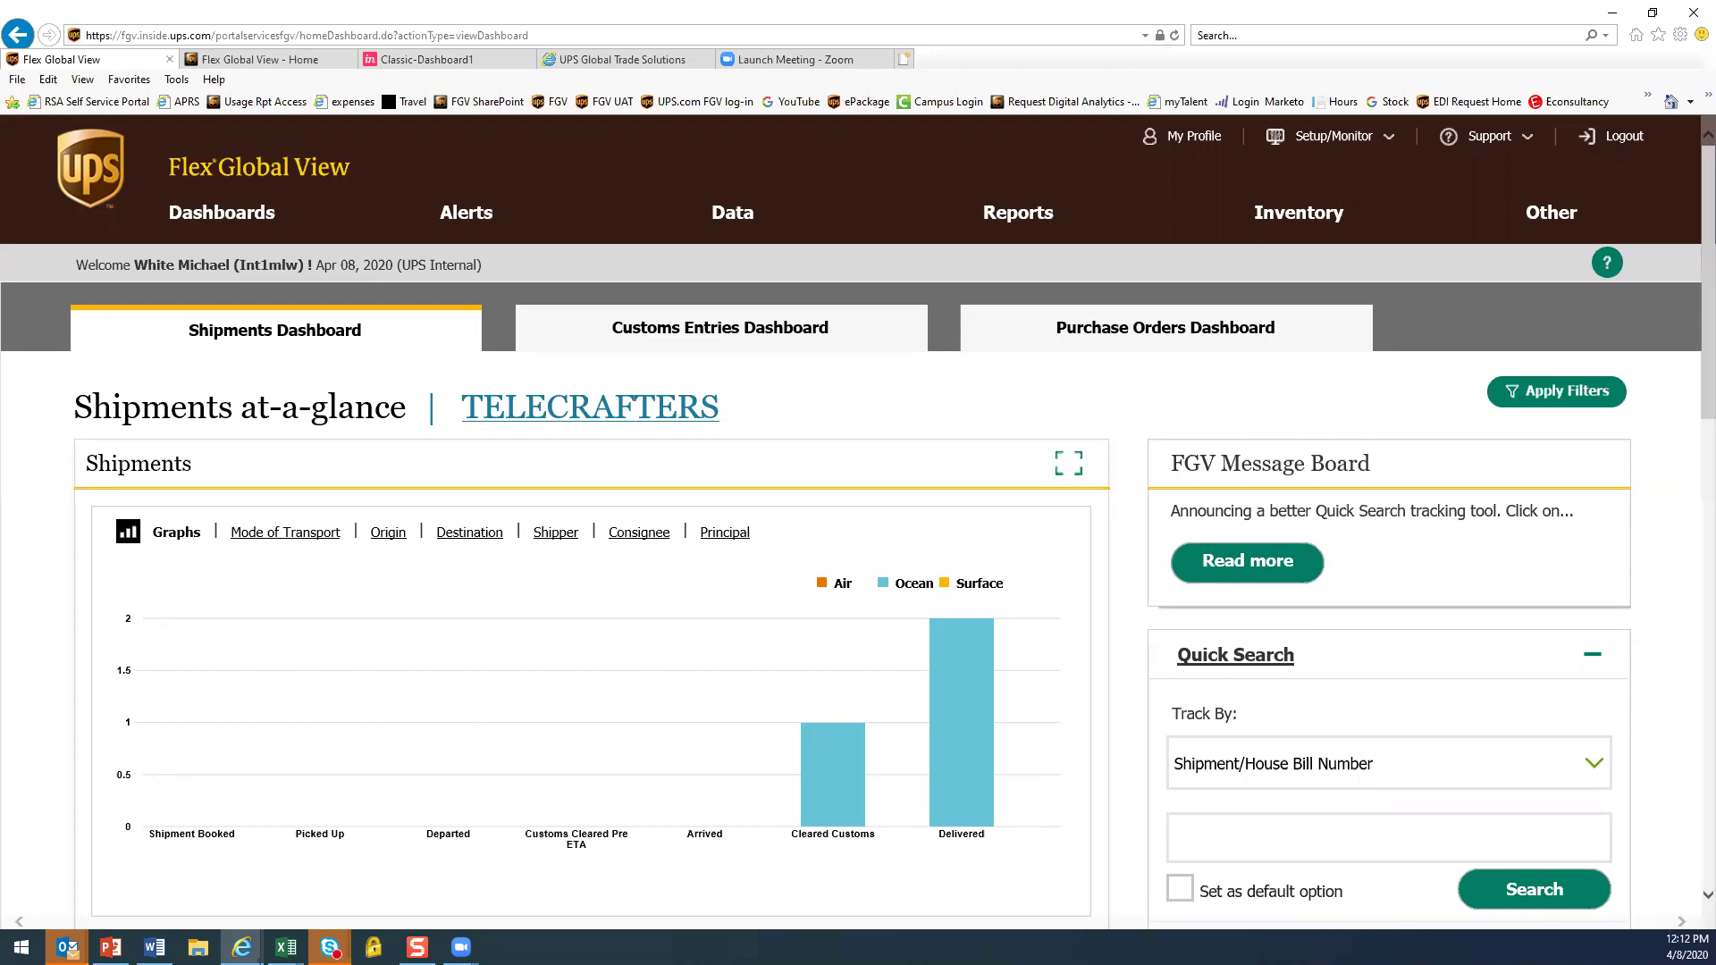
key("alt+Tab")
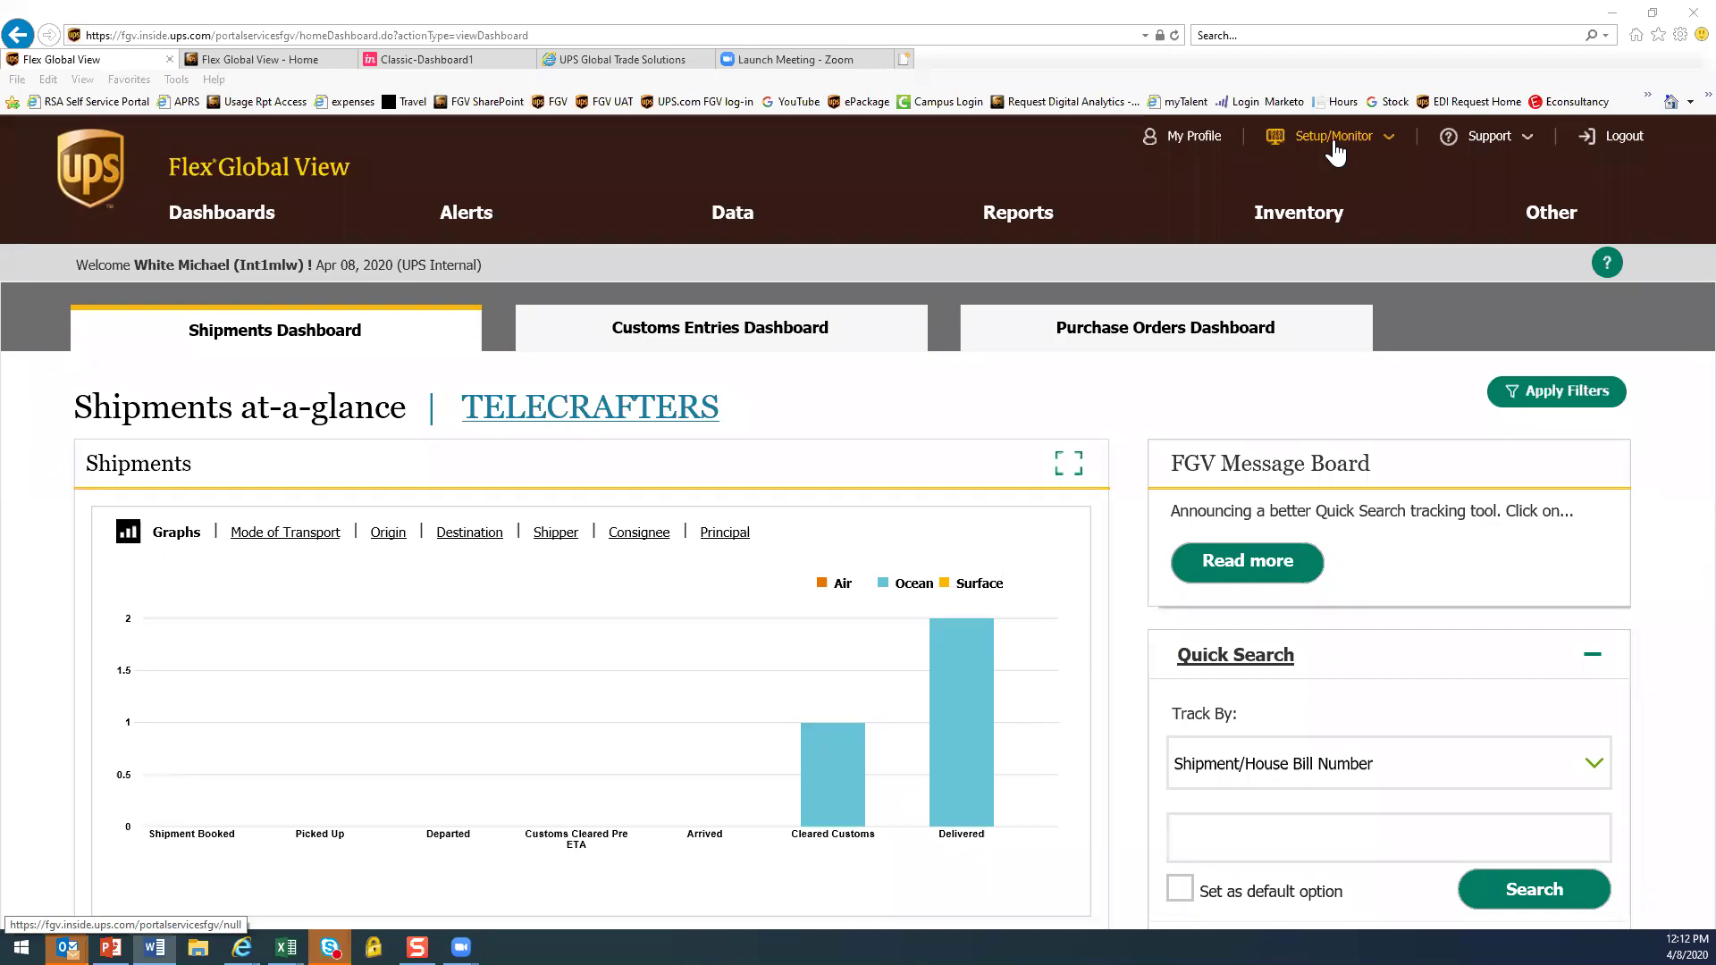
Check Account Linking Status for the pasted account number, then go back to Account Search
left_click(1336, 148)
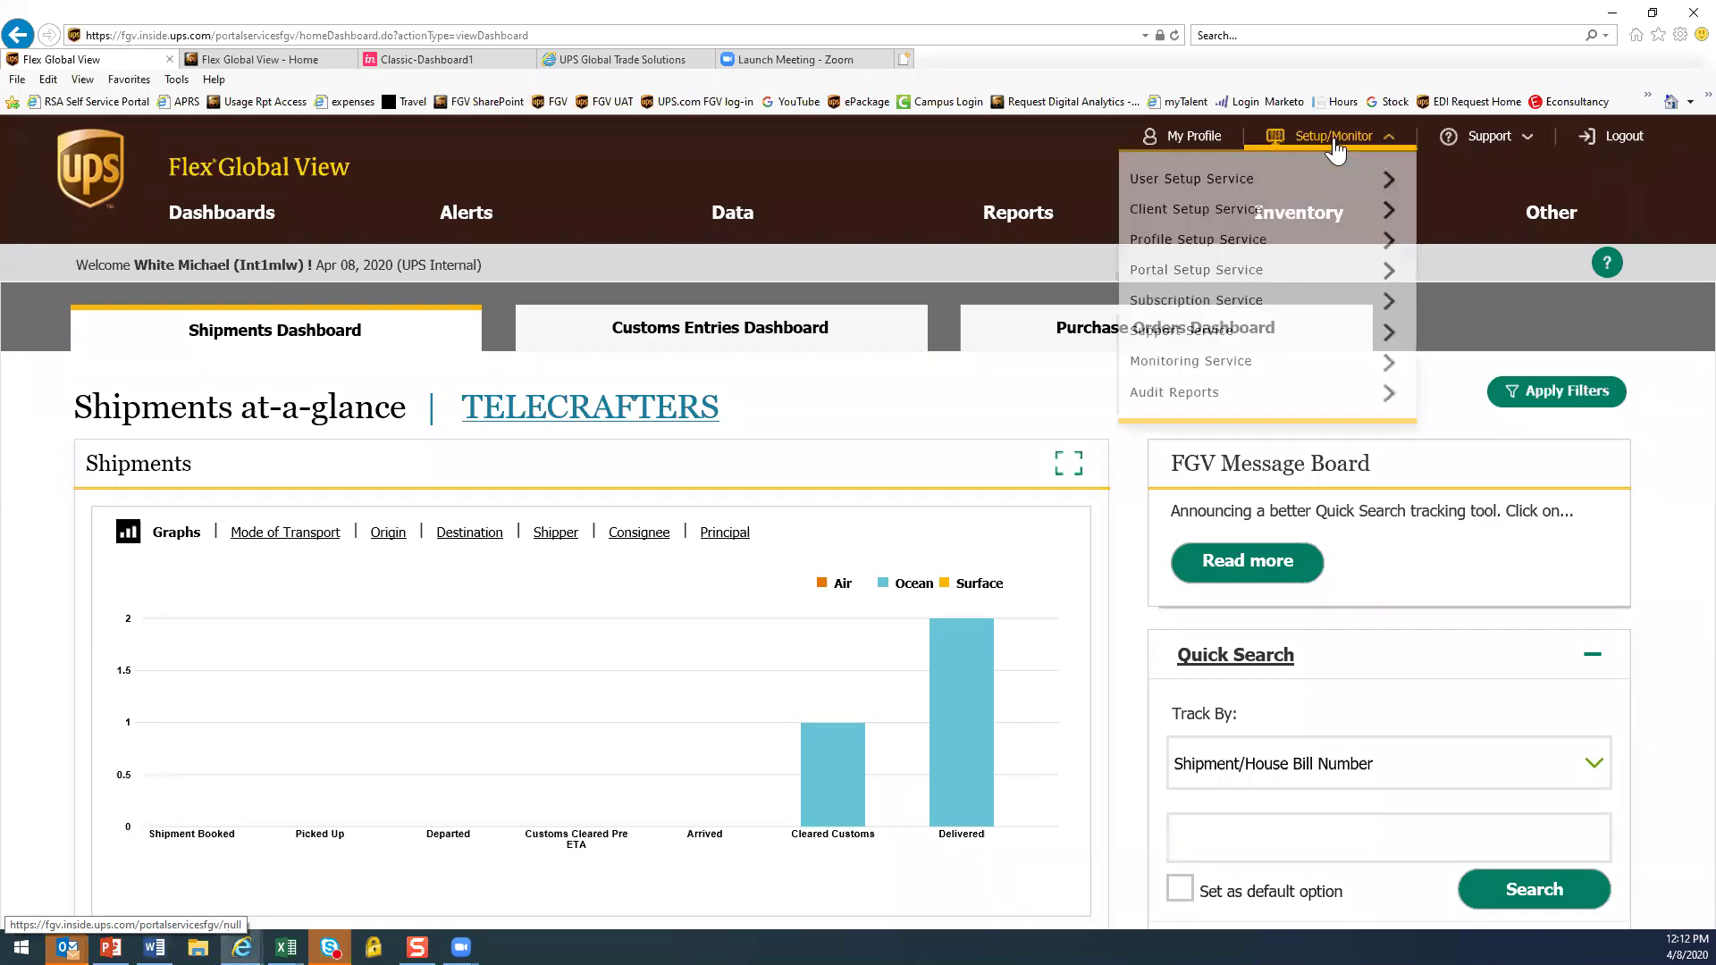
left_click(1189, 214)
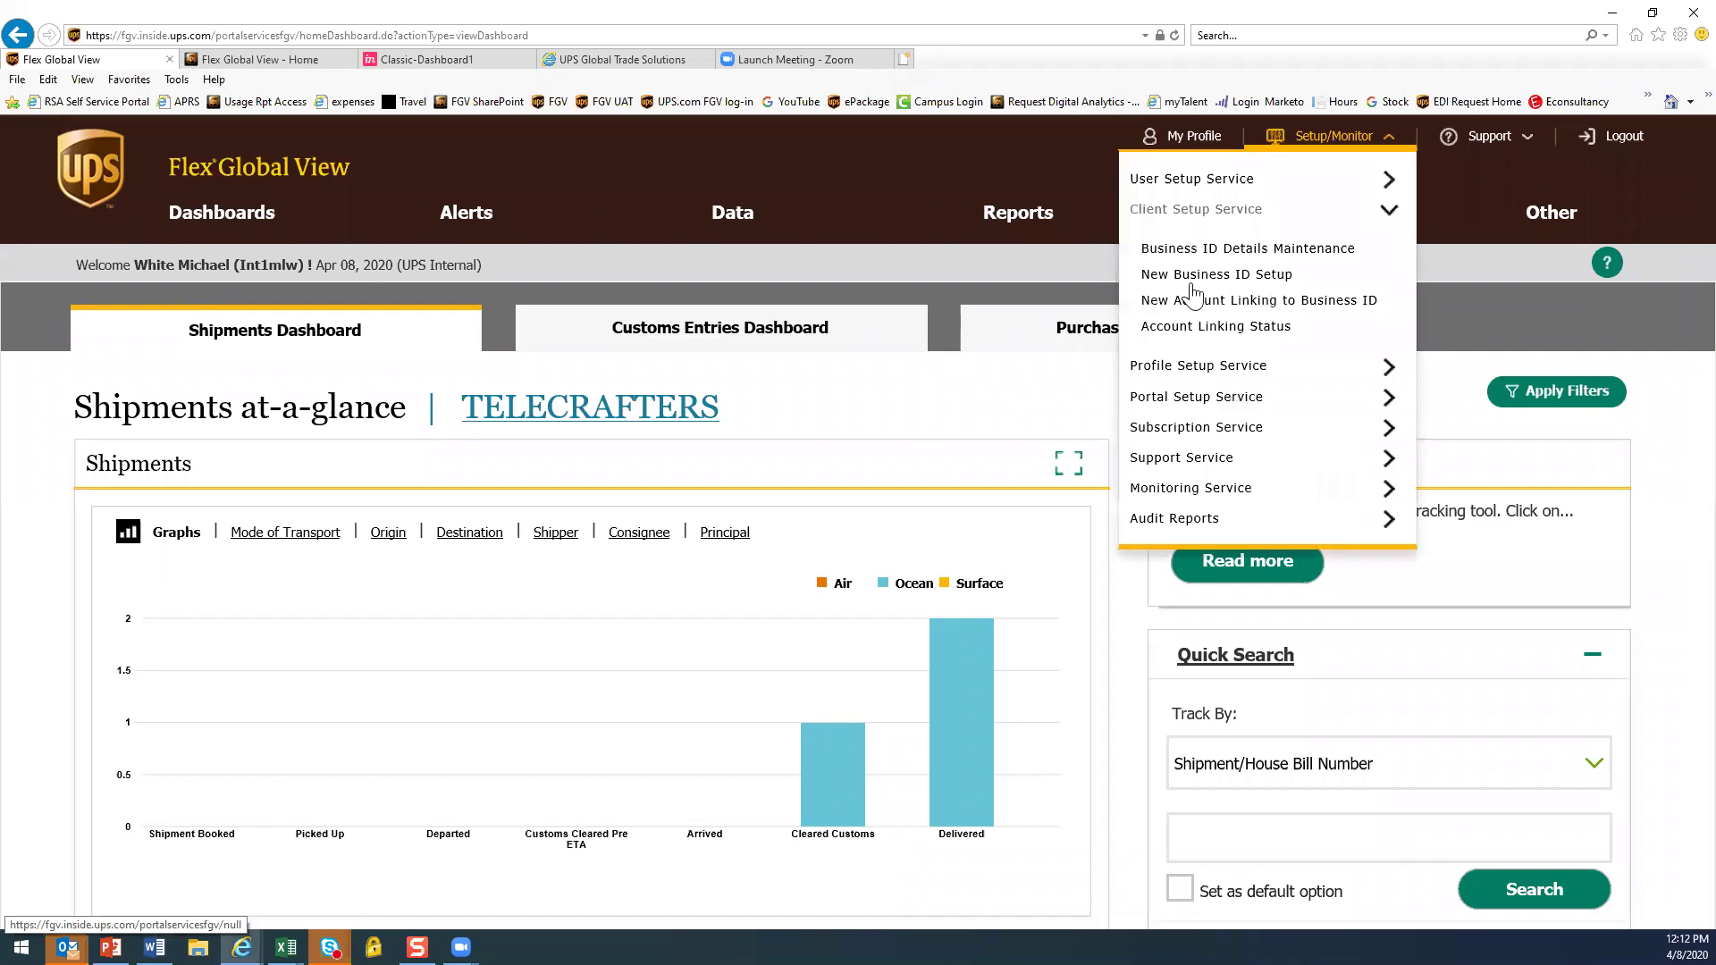
left_click(1209, 327)
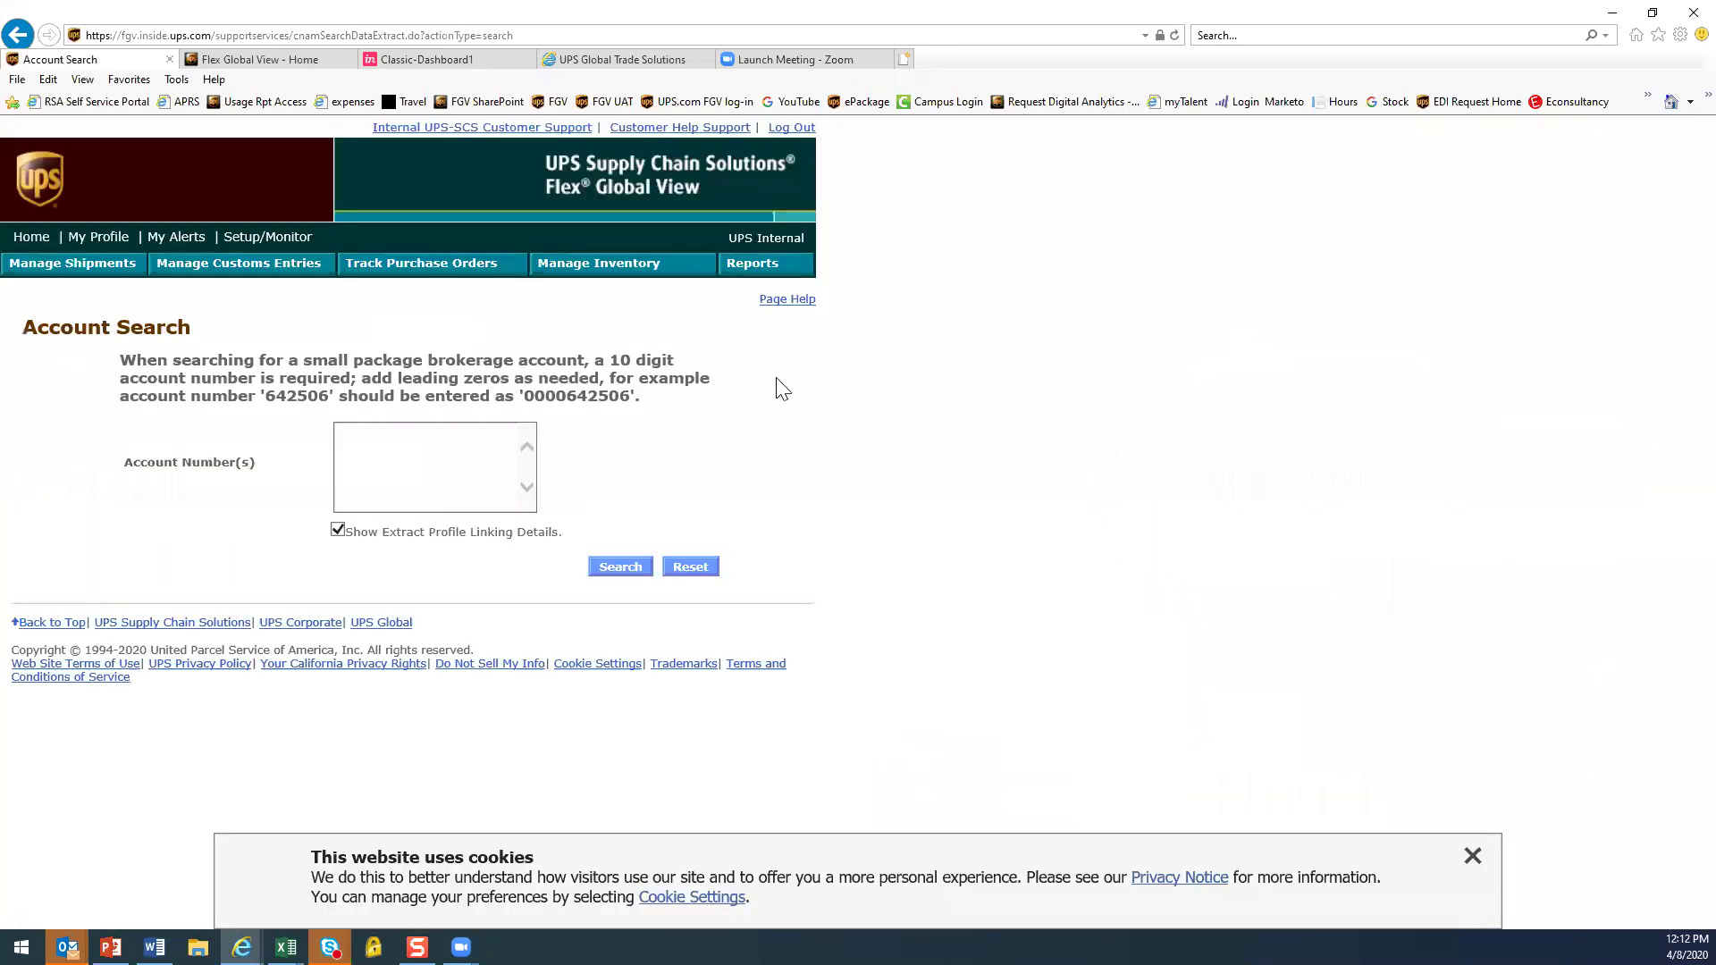
left_click(438, 447)
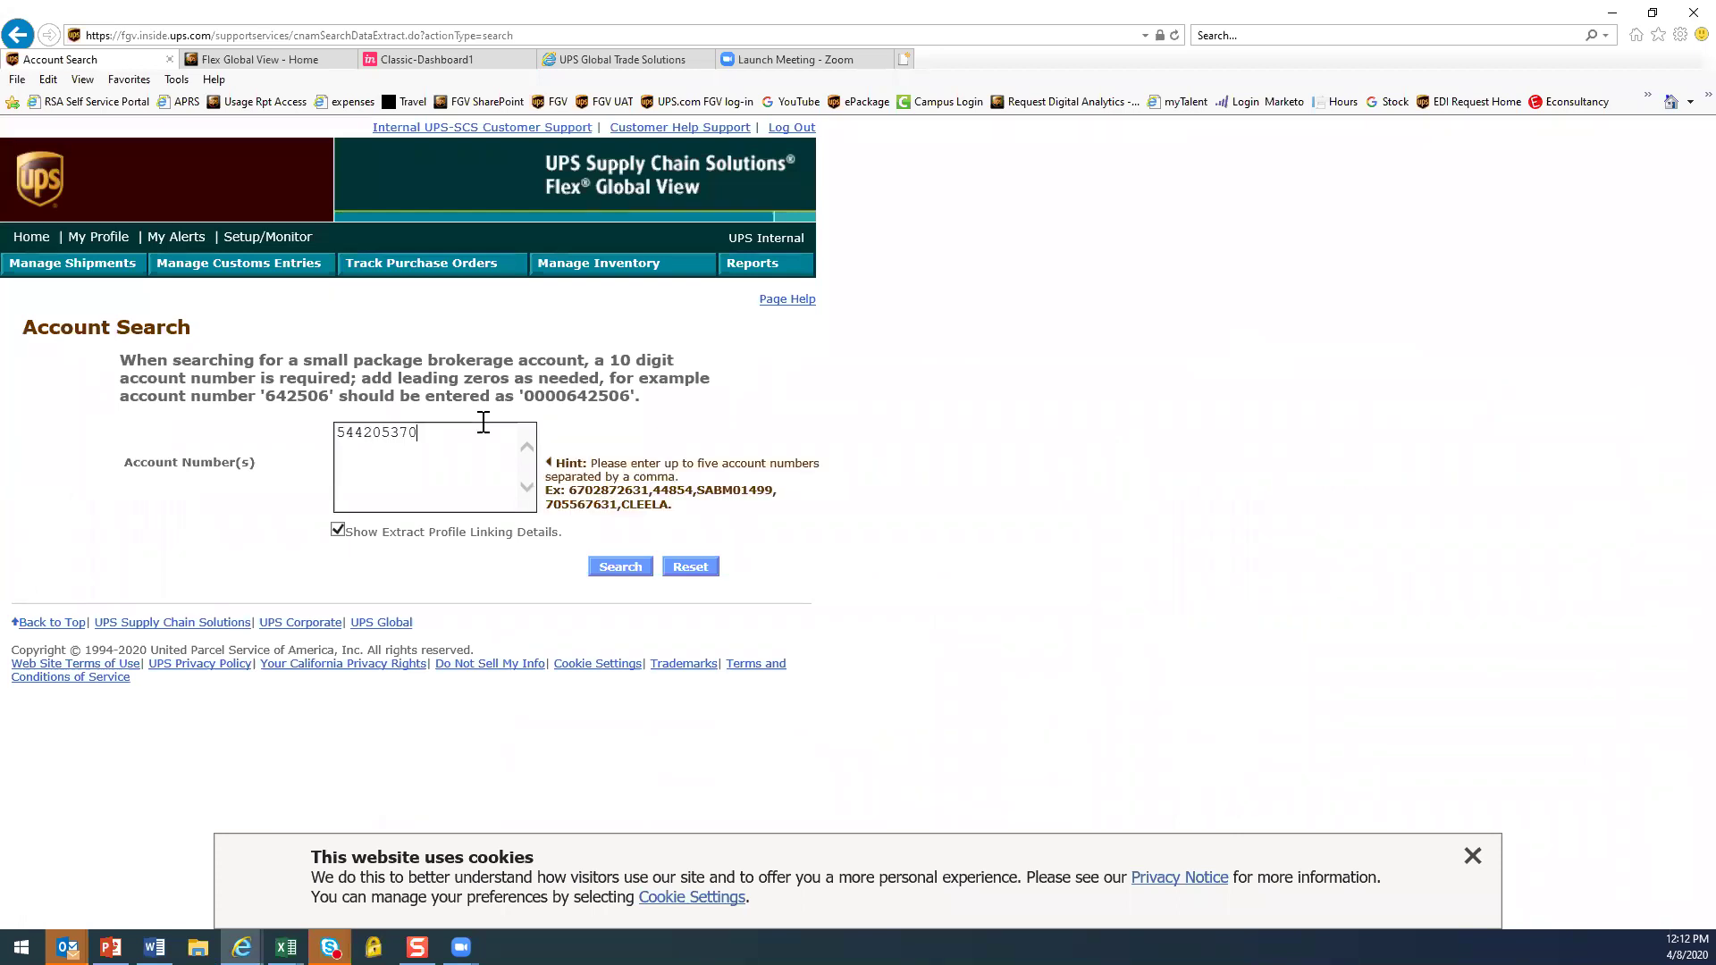
left_click(620, 568)
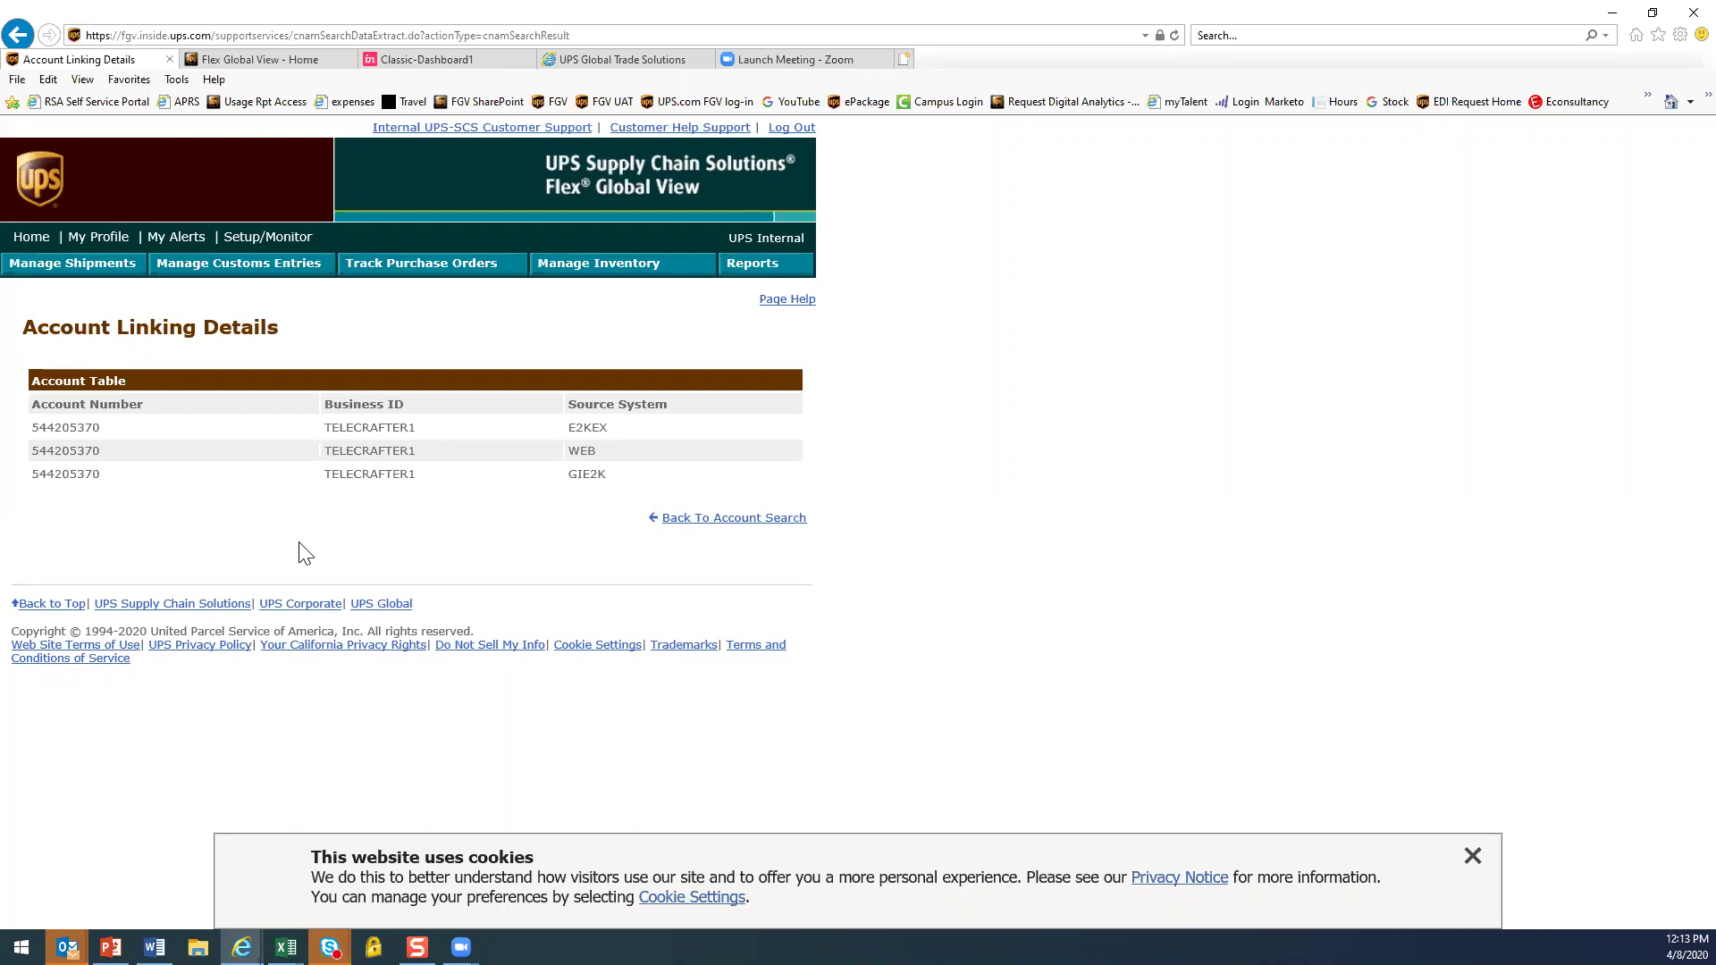
left_click(767, 522)
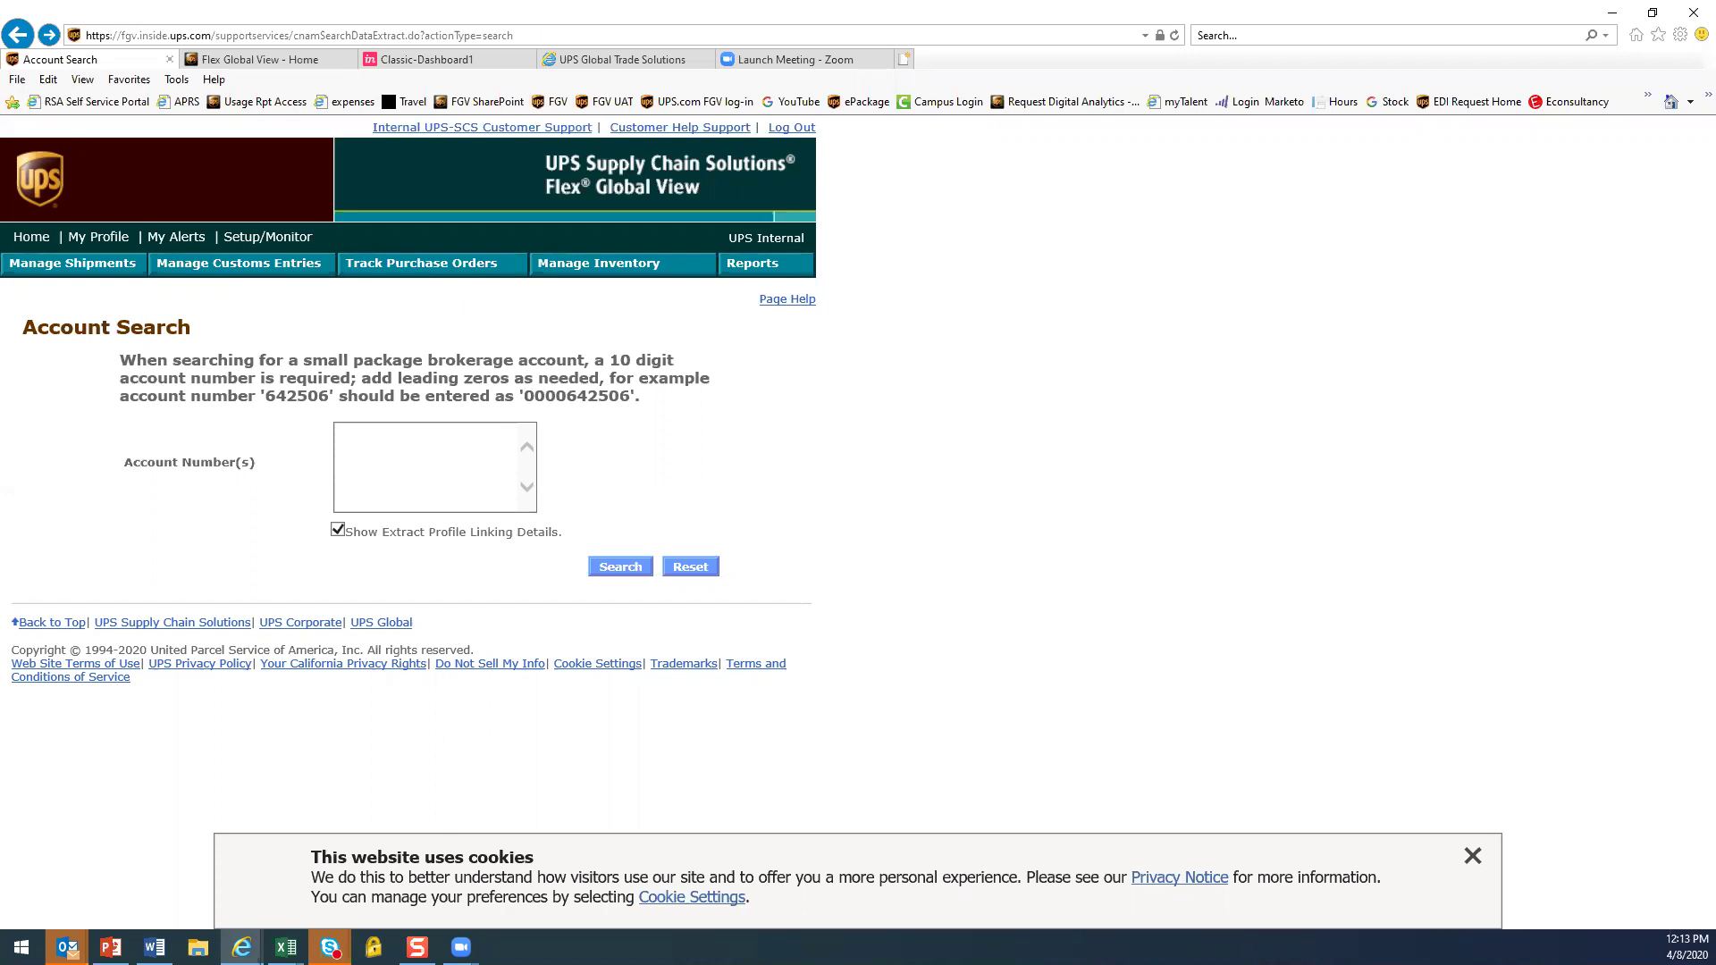
Search linking details for the second account number prefixed with 0000, then return home
key("alt+Tab")
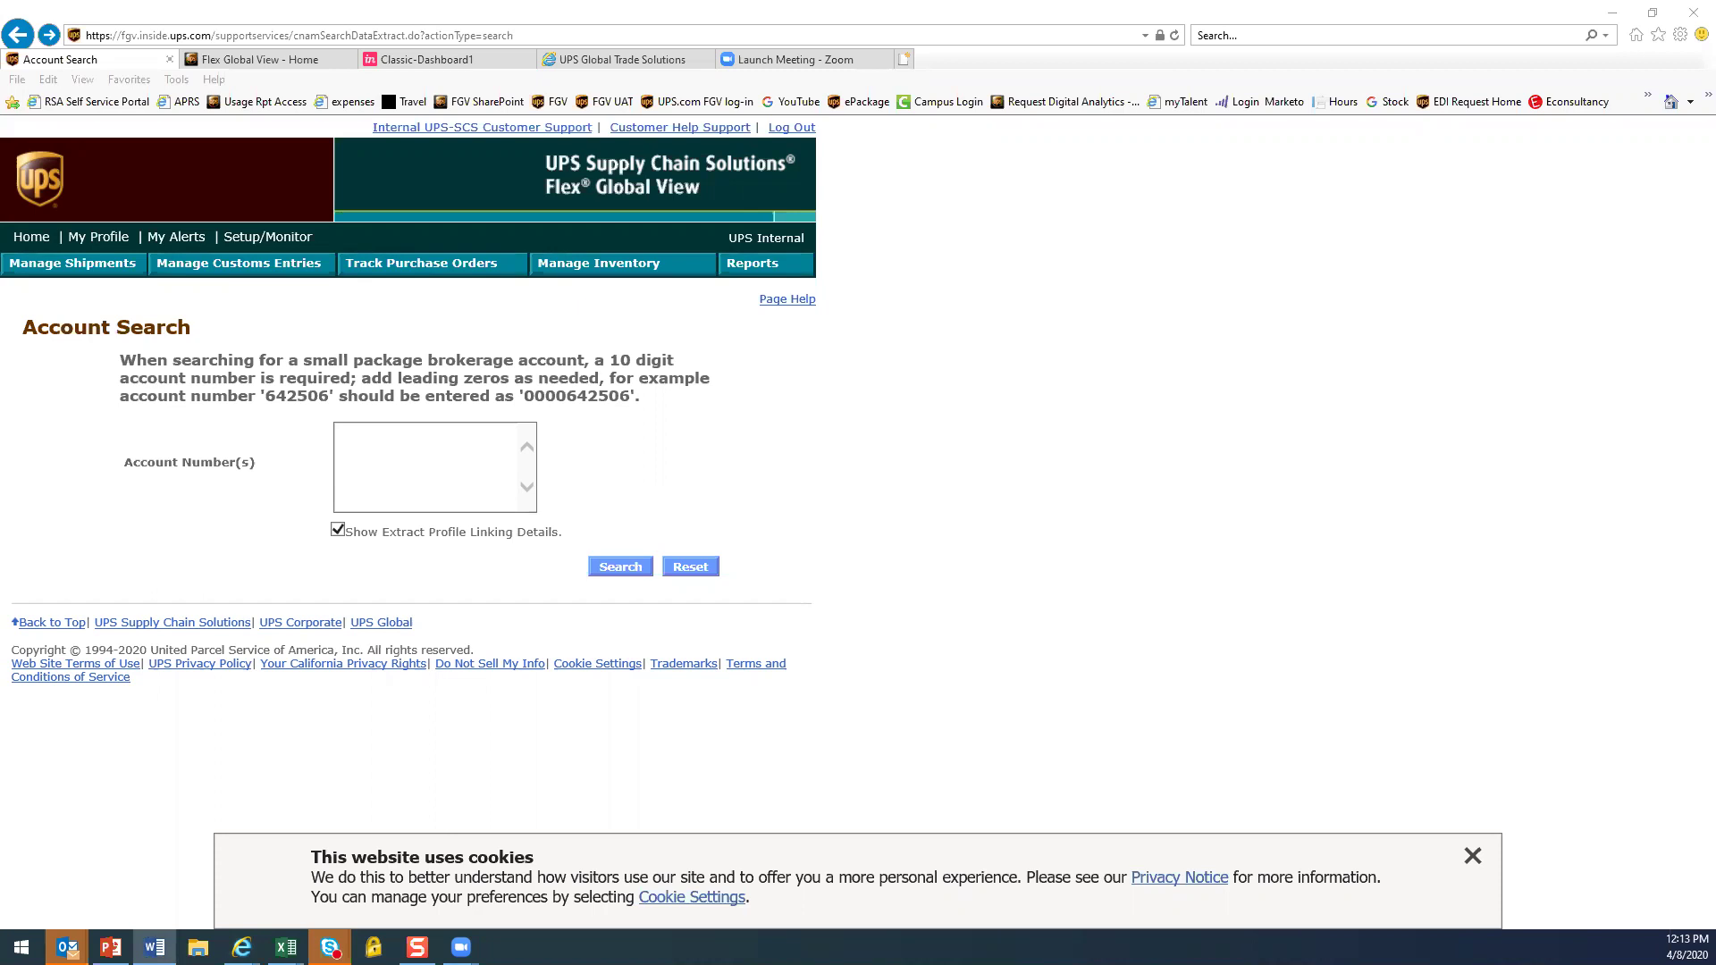
left_click(391, 453)
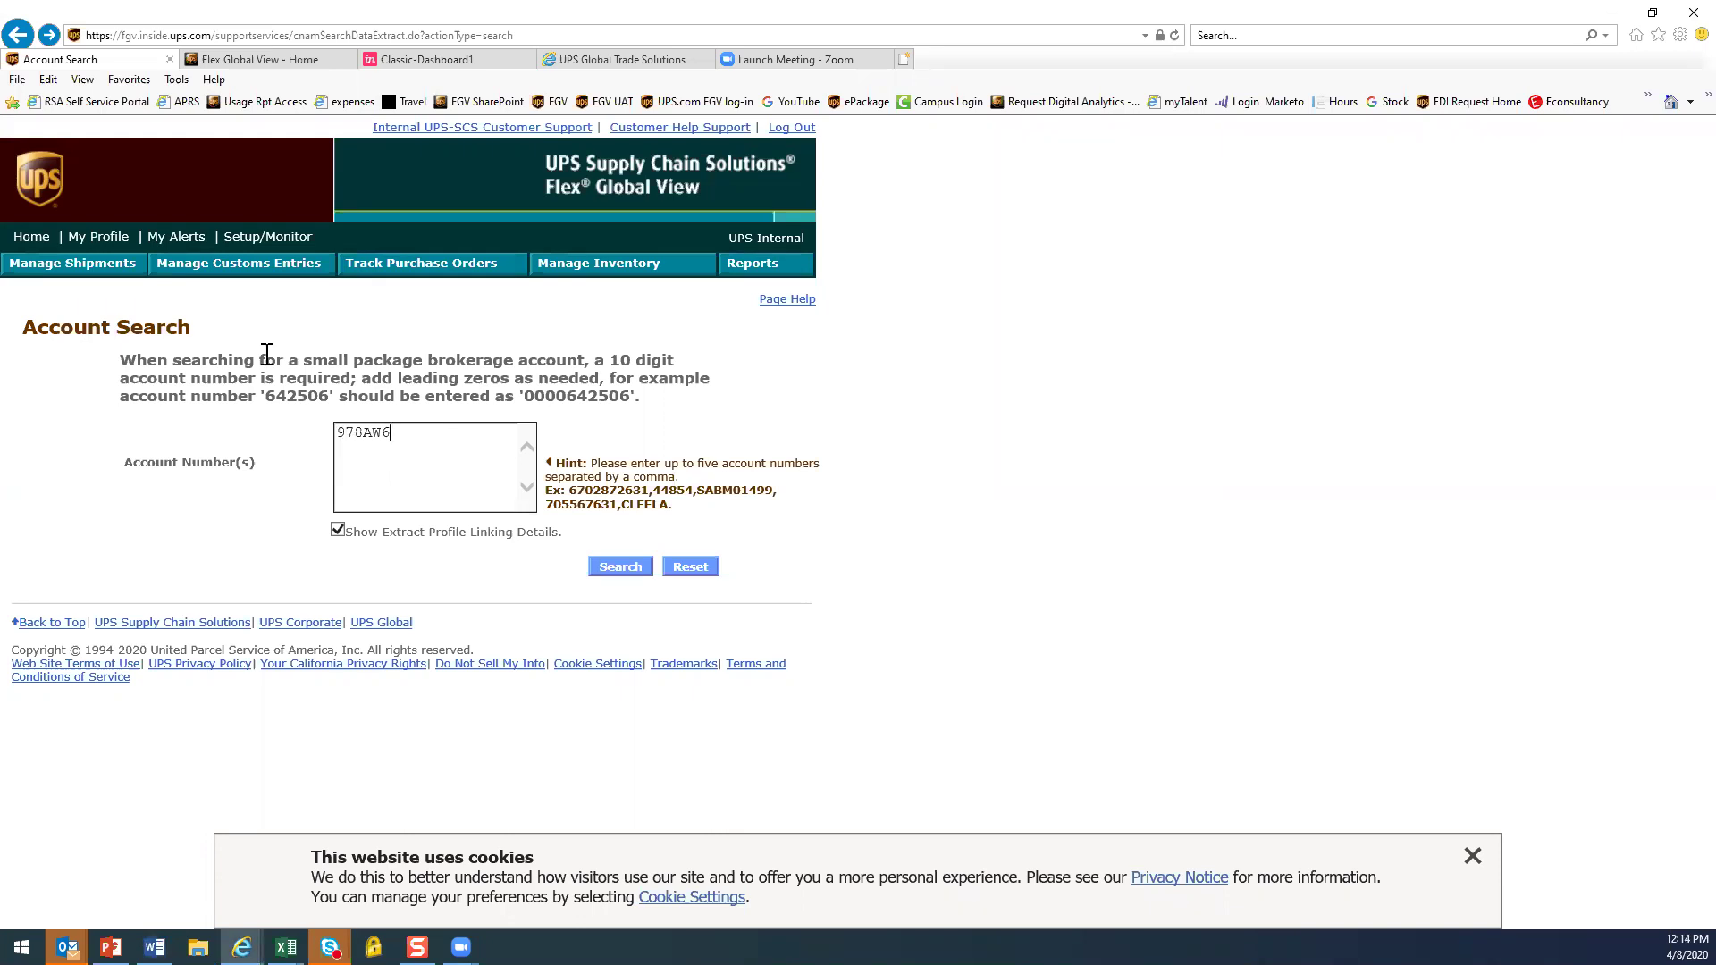
key("Home")
left_click(617, 569)
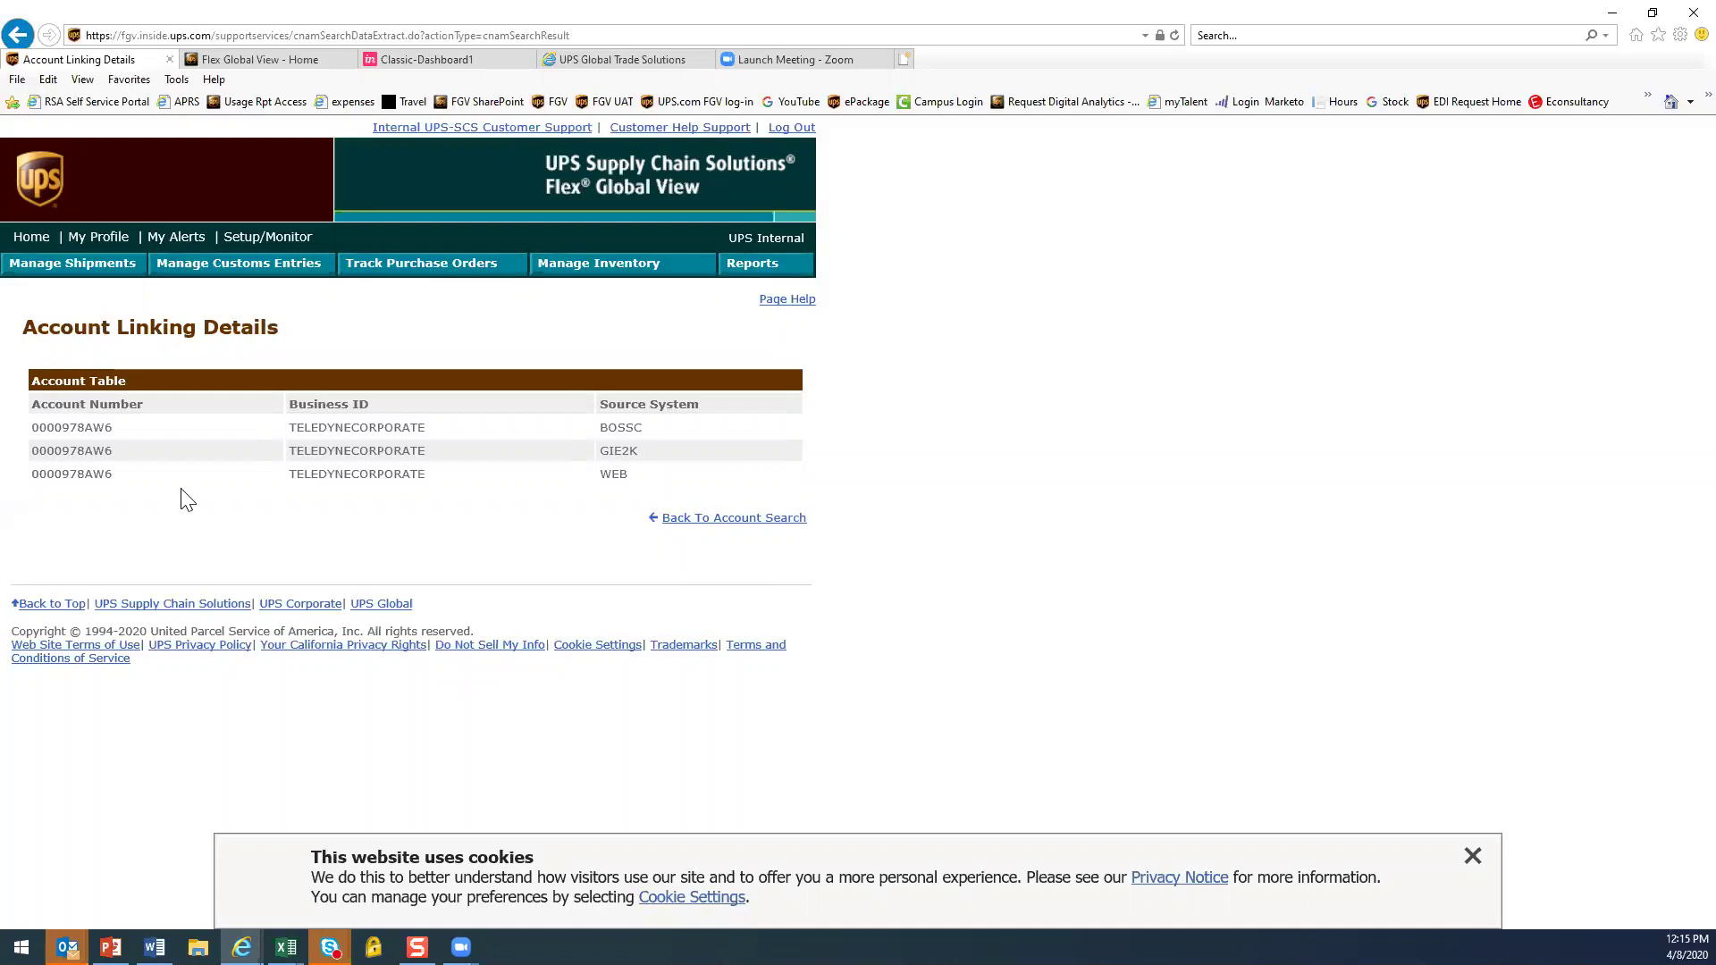
left_click(34, 237)
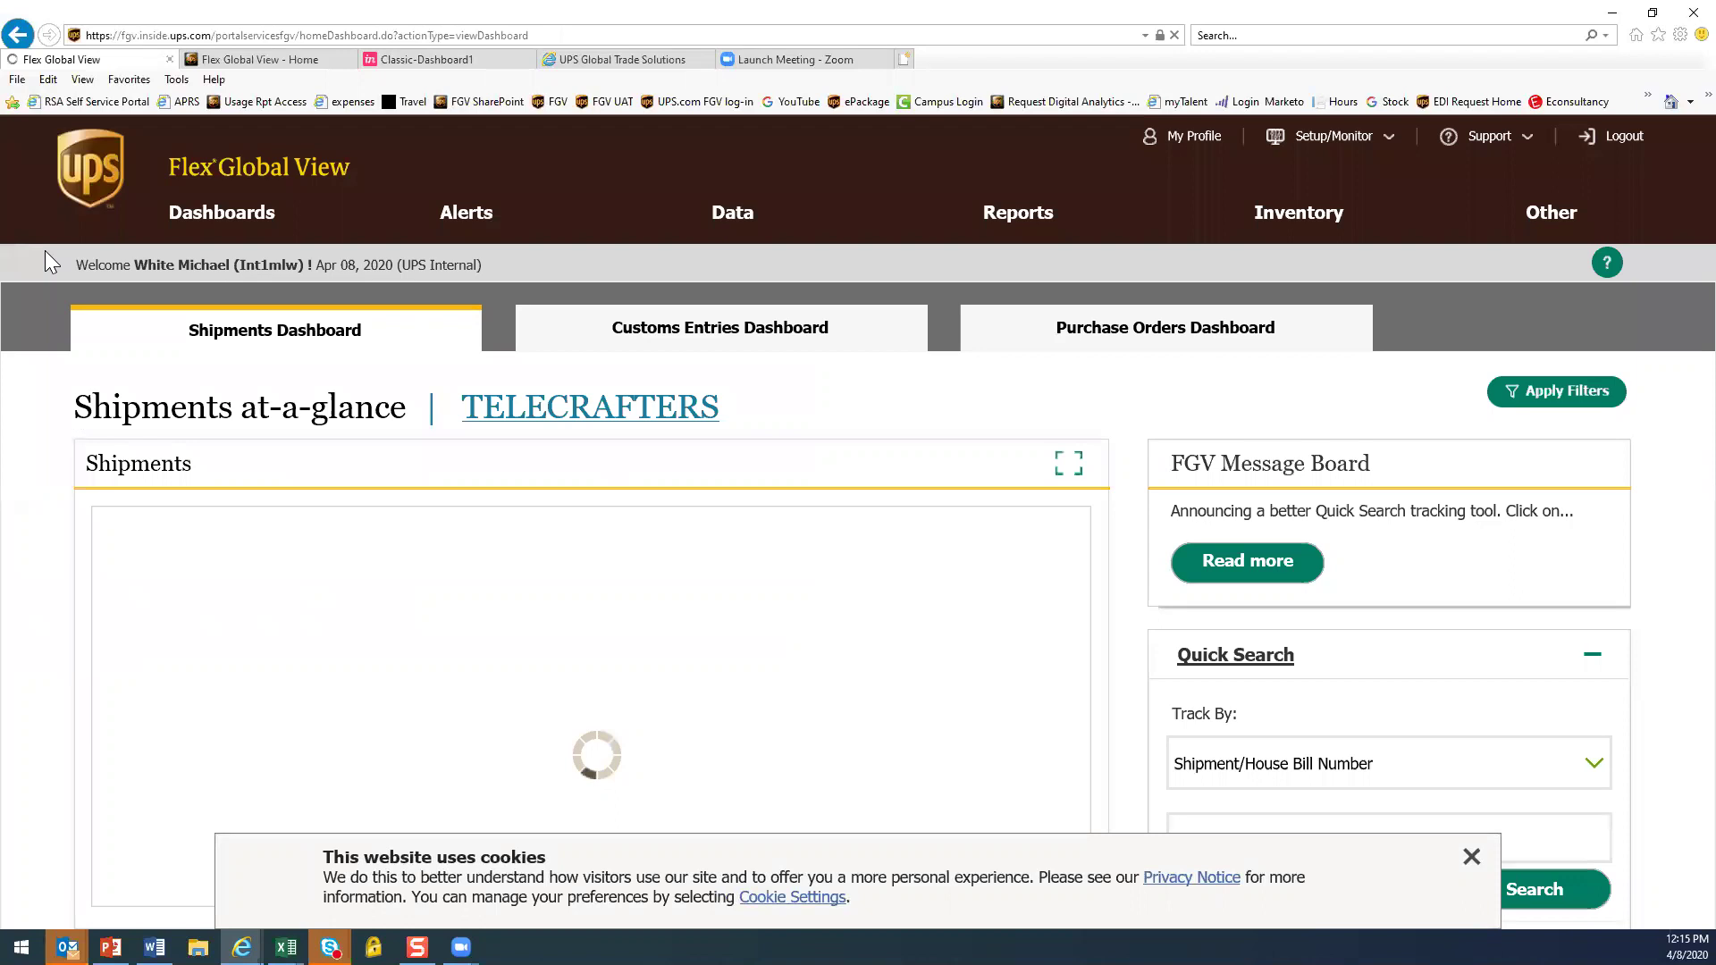
Open a blank New Business ID Setup form and clear the cookie notice
left_click(1472, 858)
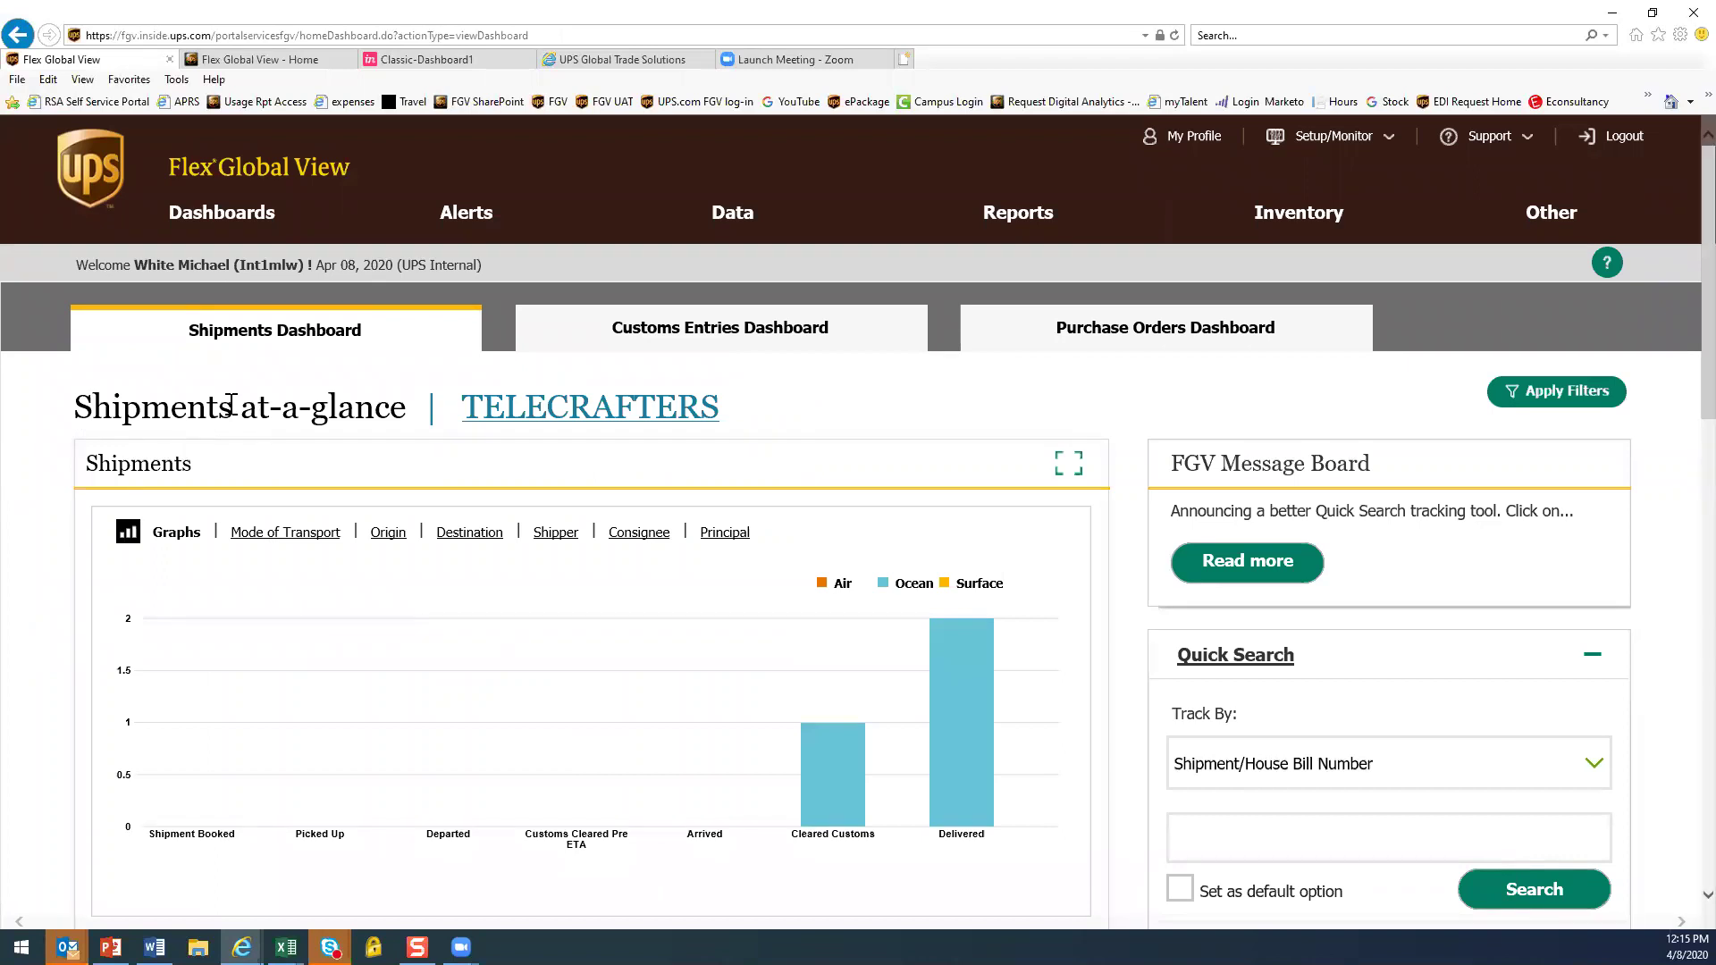
left_click(1281, 141)
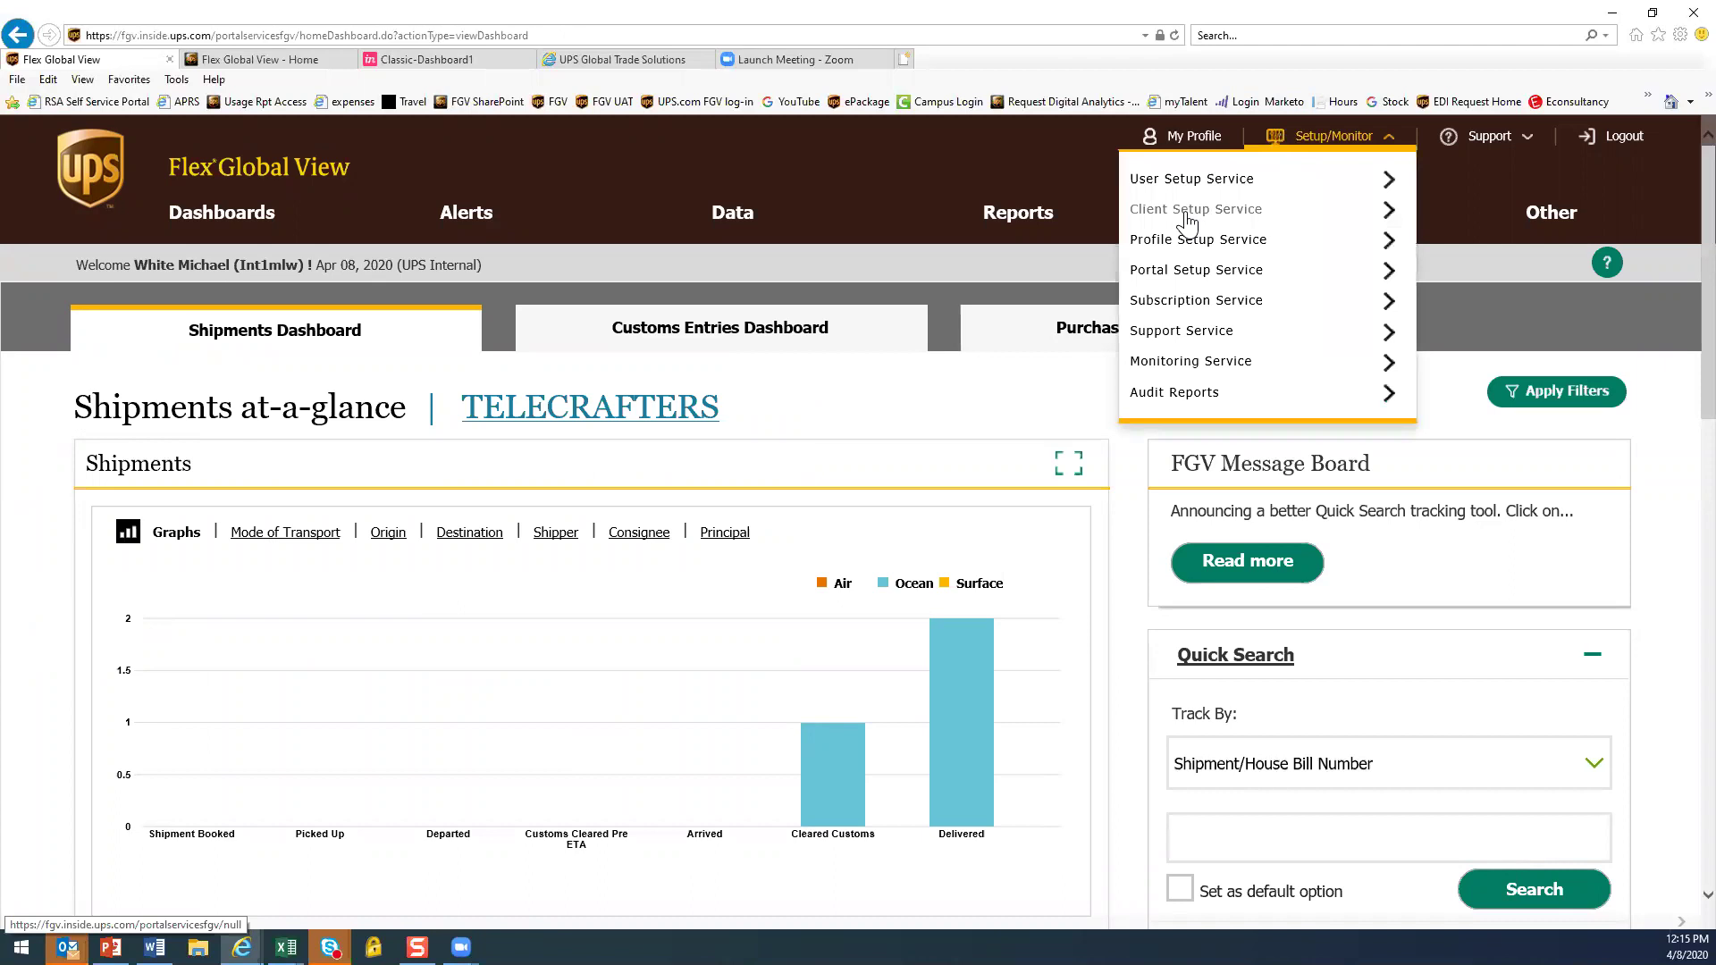
left_click(1193, 213)
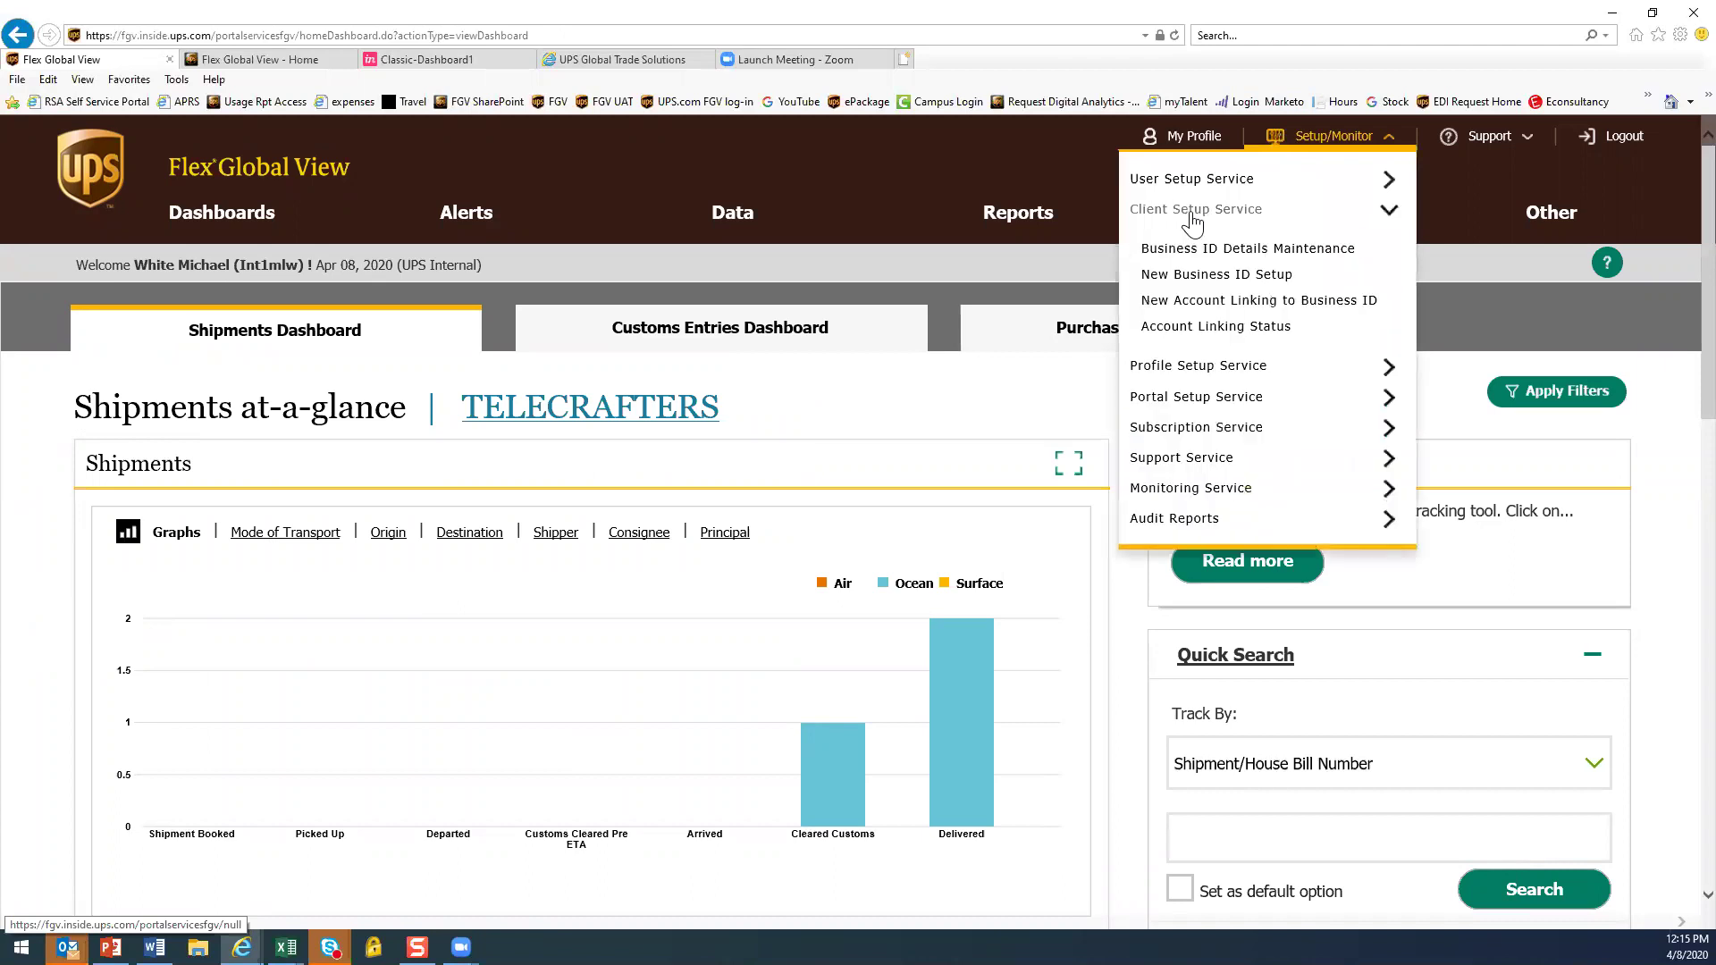
left_click(1208, 277)
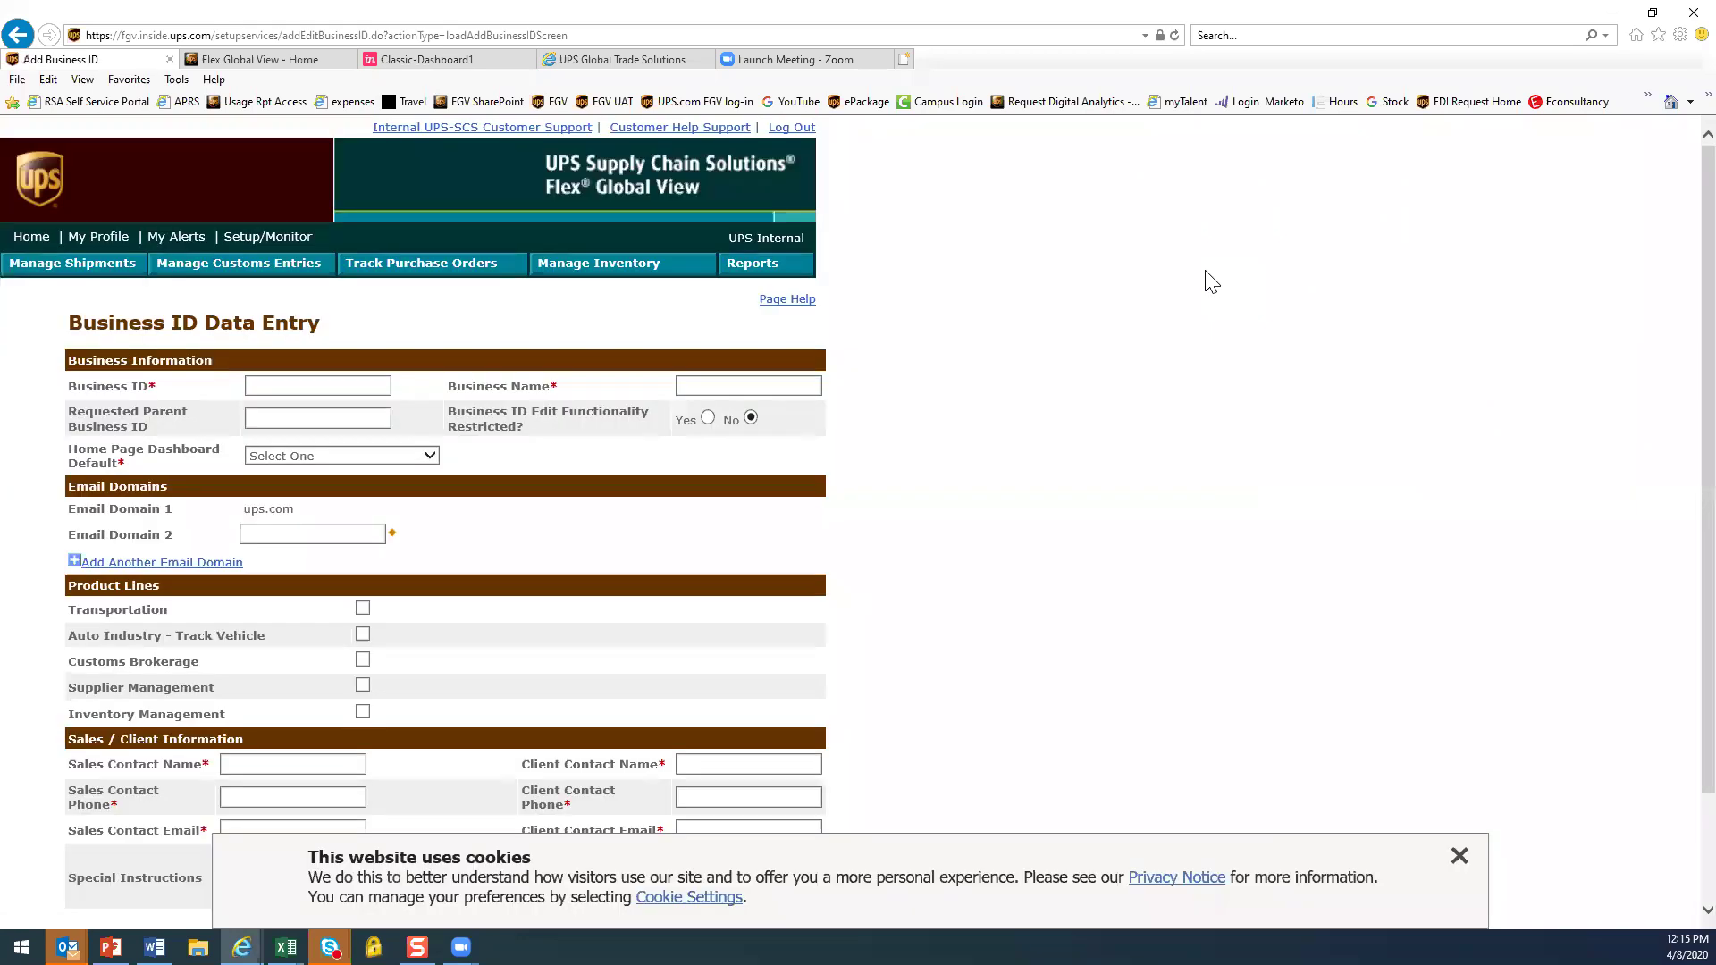
left_click(300, 386)
left_click(1460, 857)
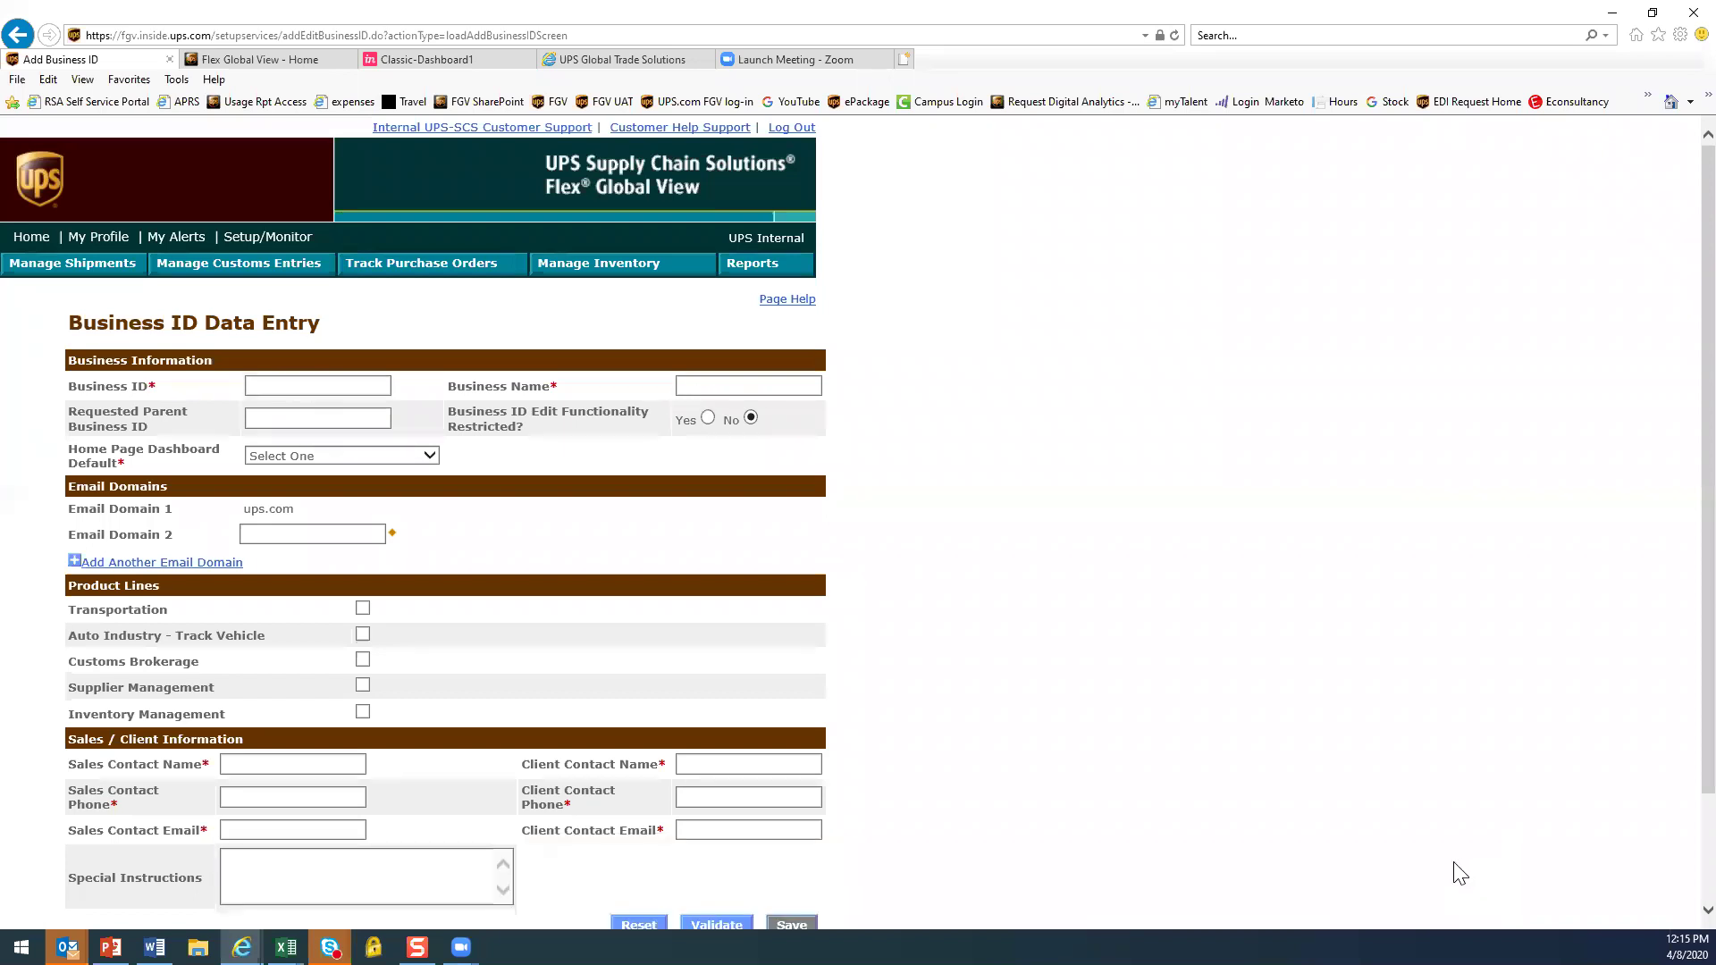
scroll(1376, 636, "down", 2)
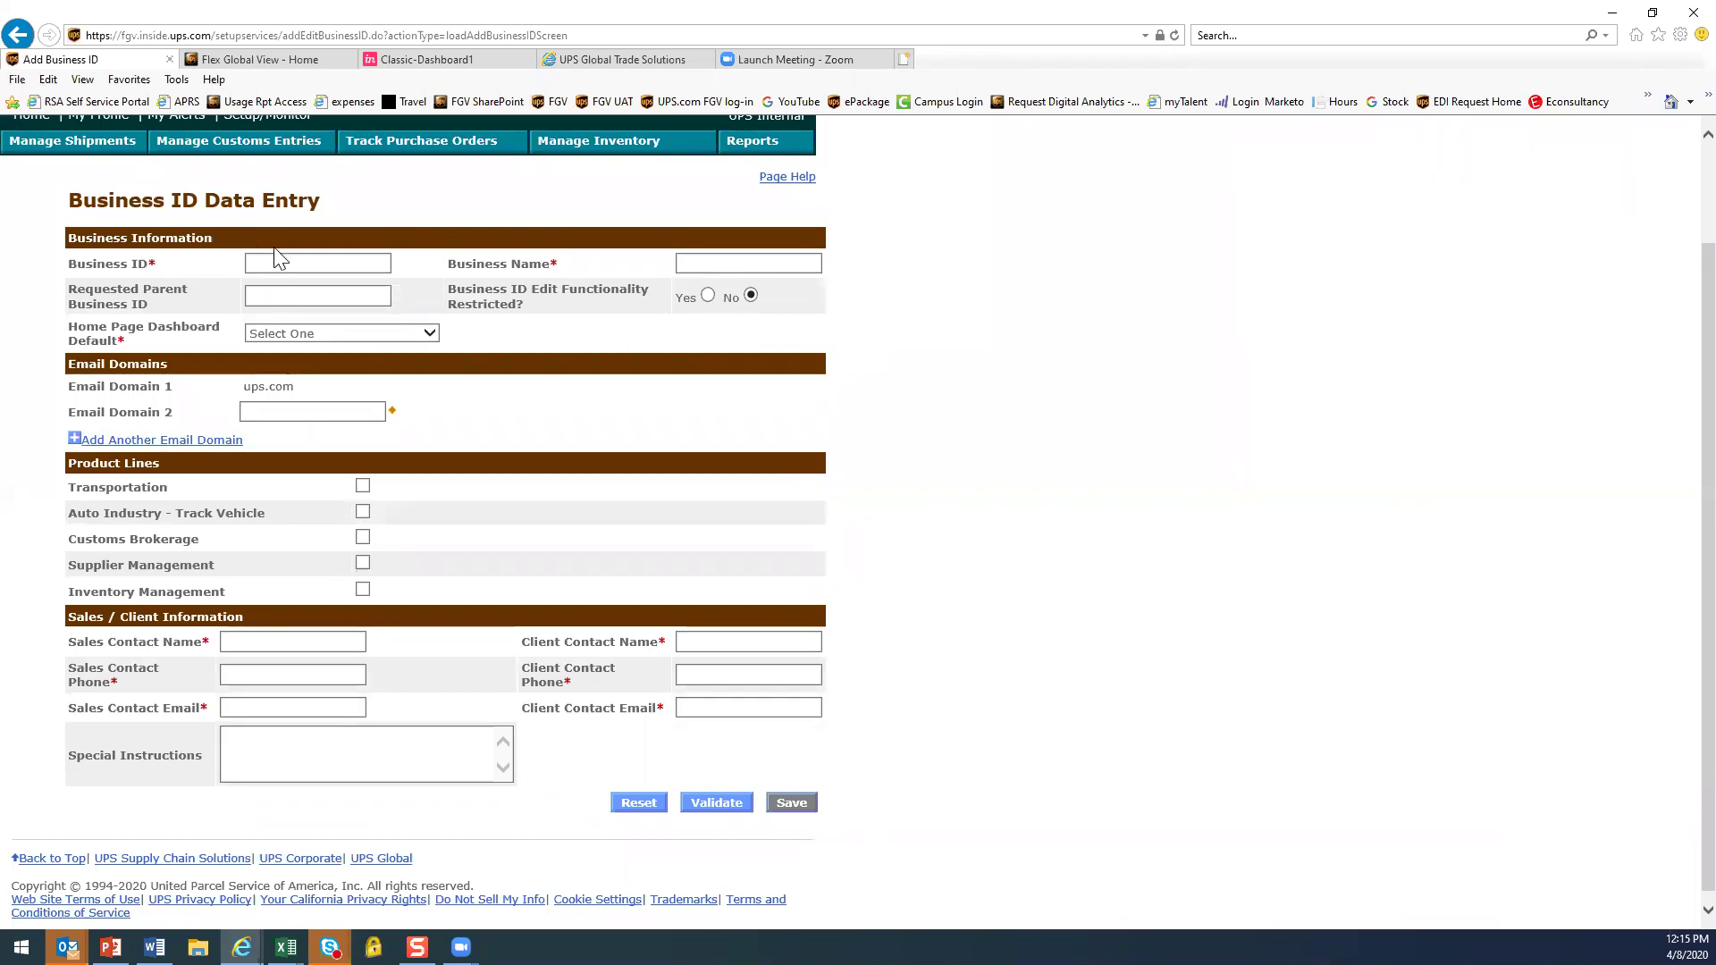
Set Home Page Dashboard Default to Shipments Dashboard
left_click(276, 298)
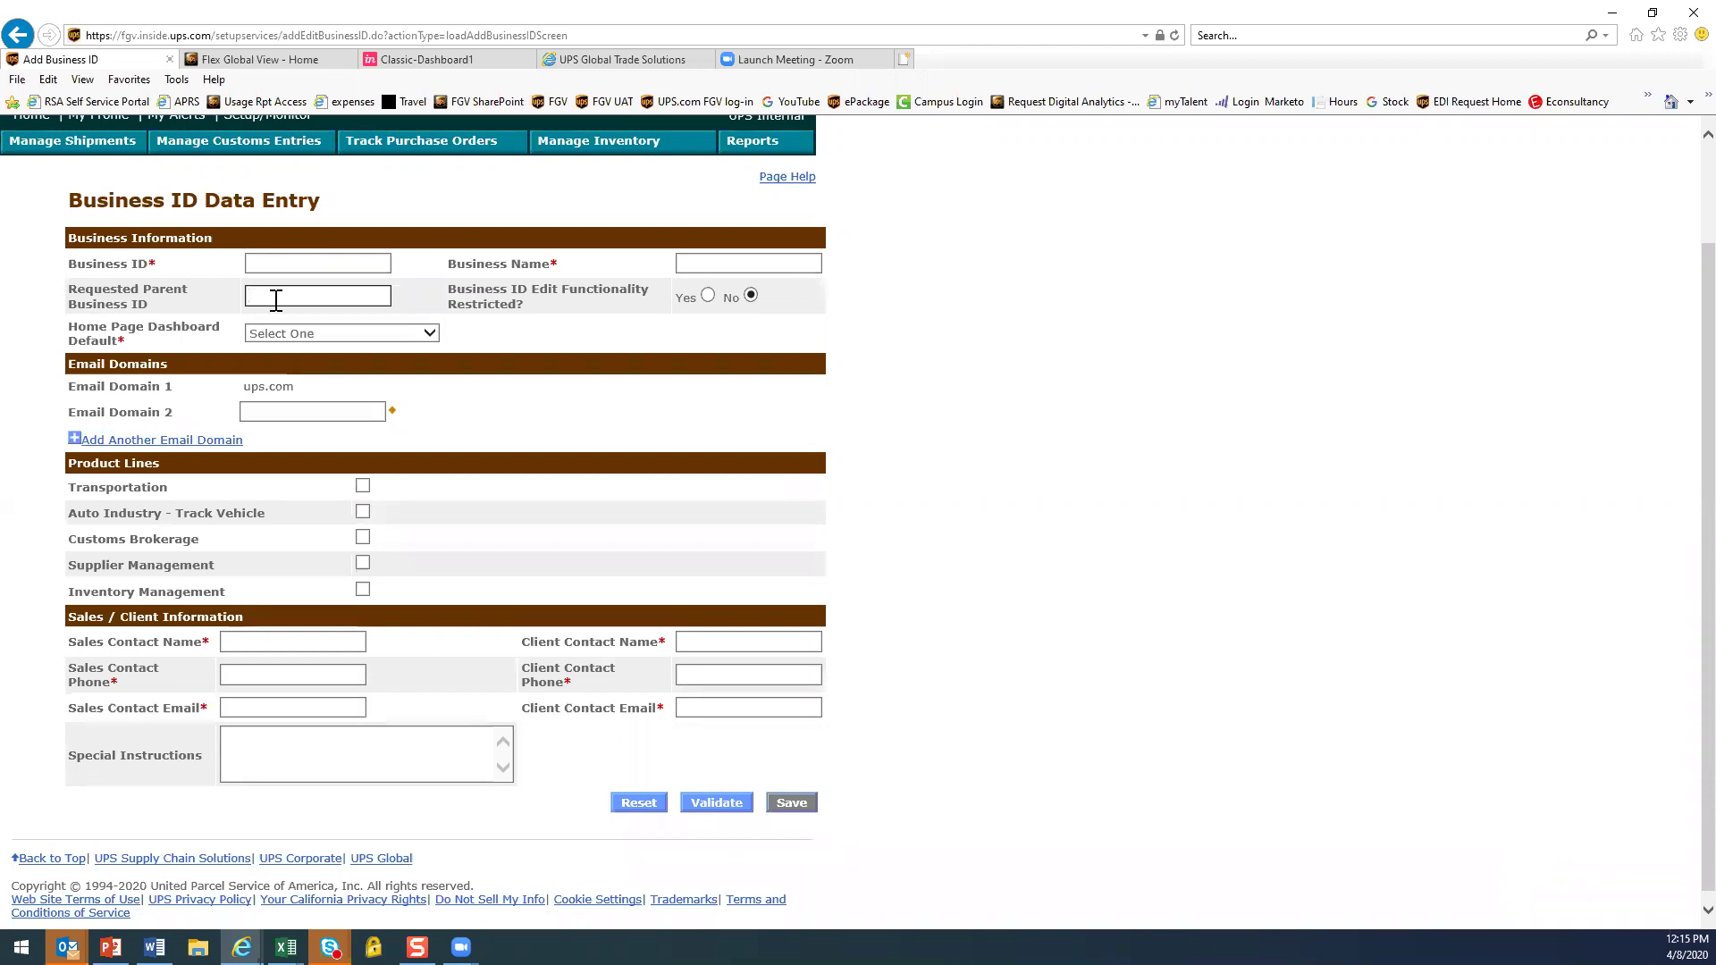
left_click(431, 334)
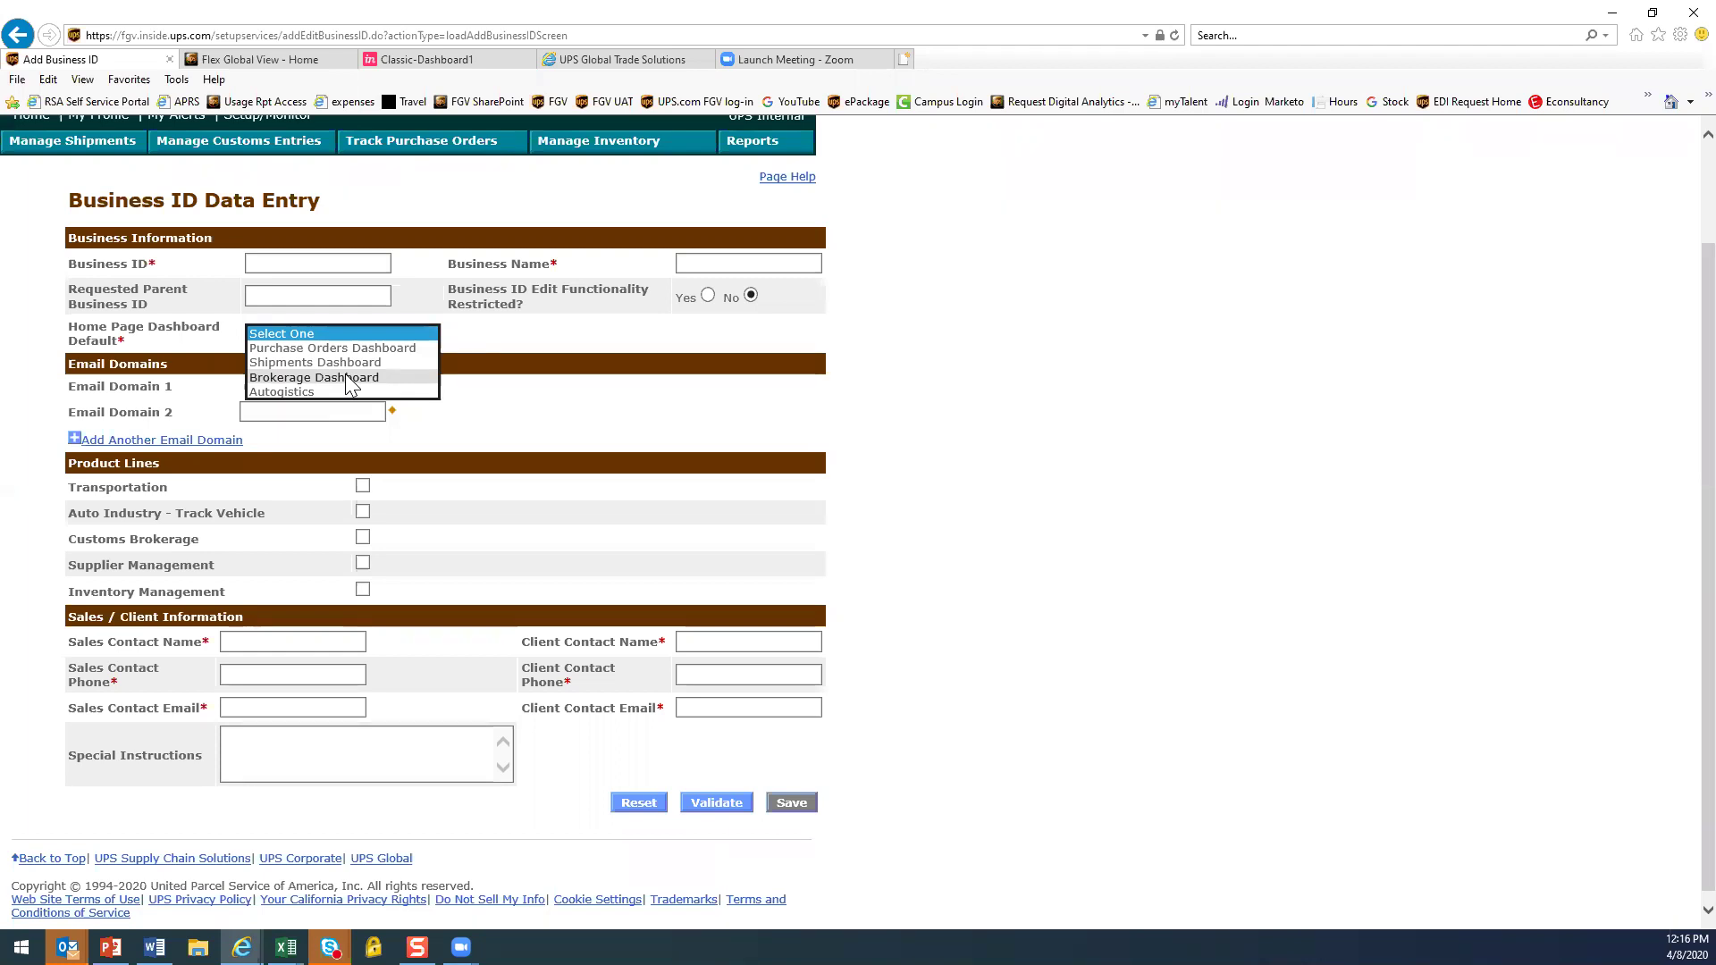
left_click(347, 358)
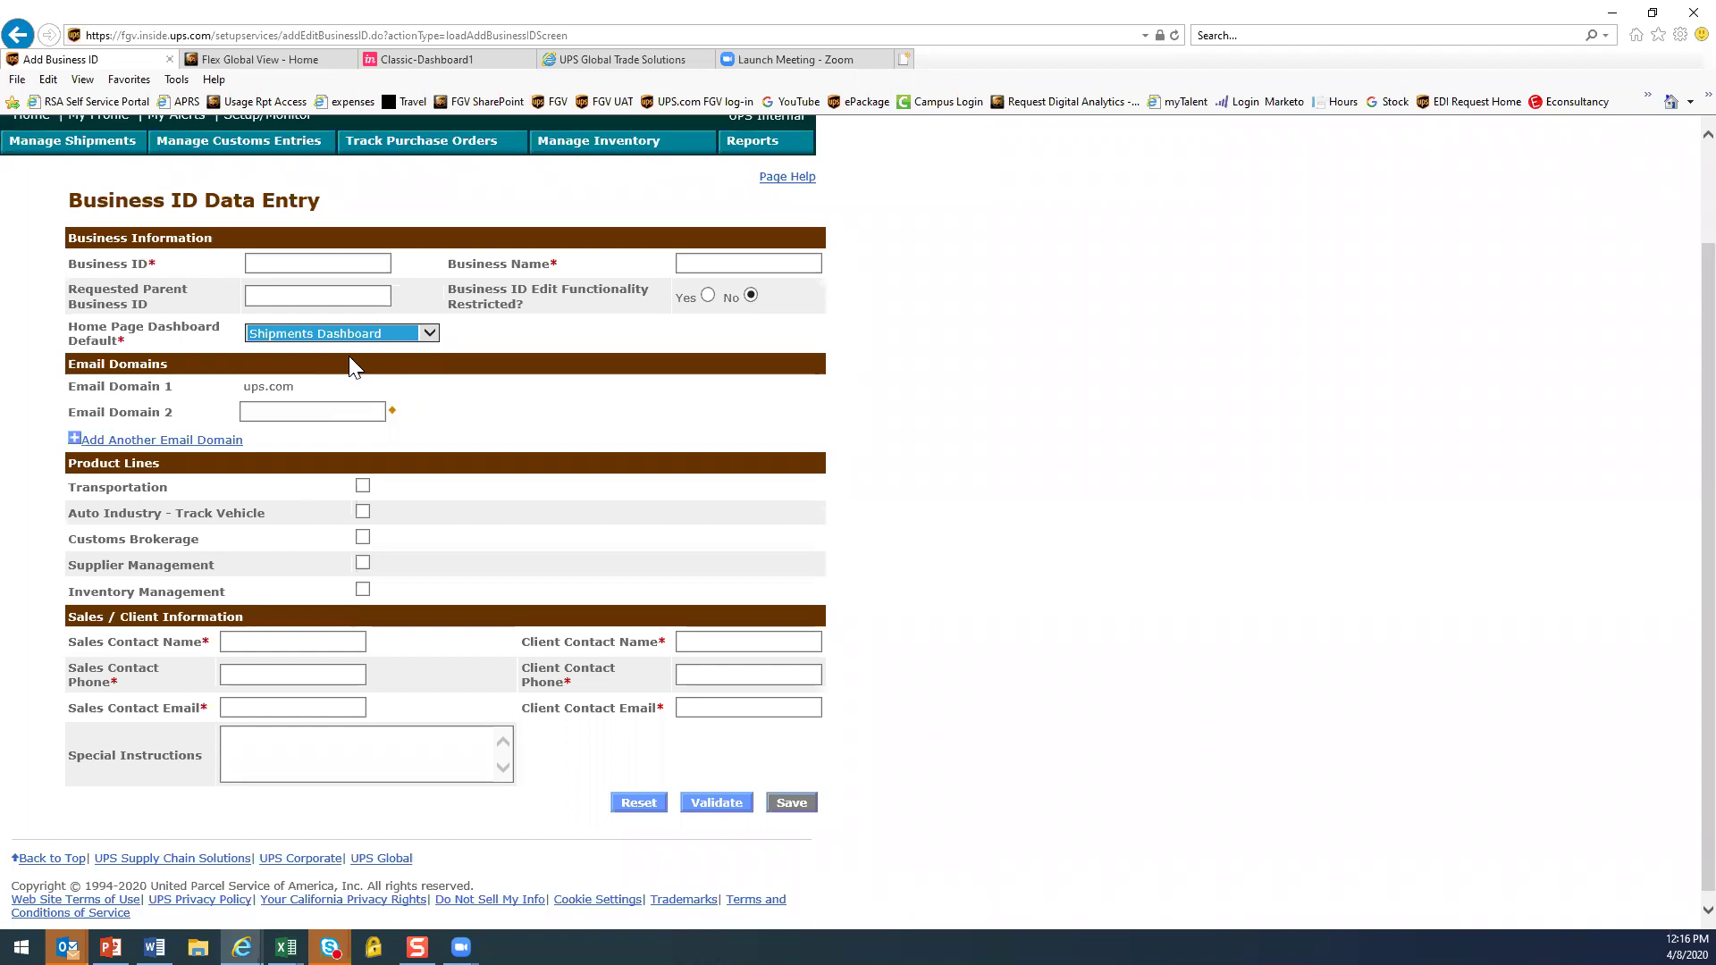
left_click(324, 412)
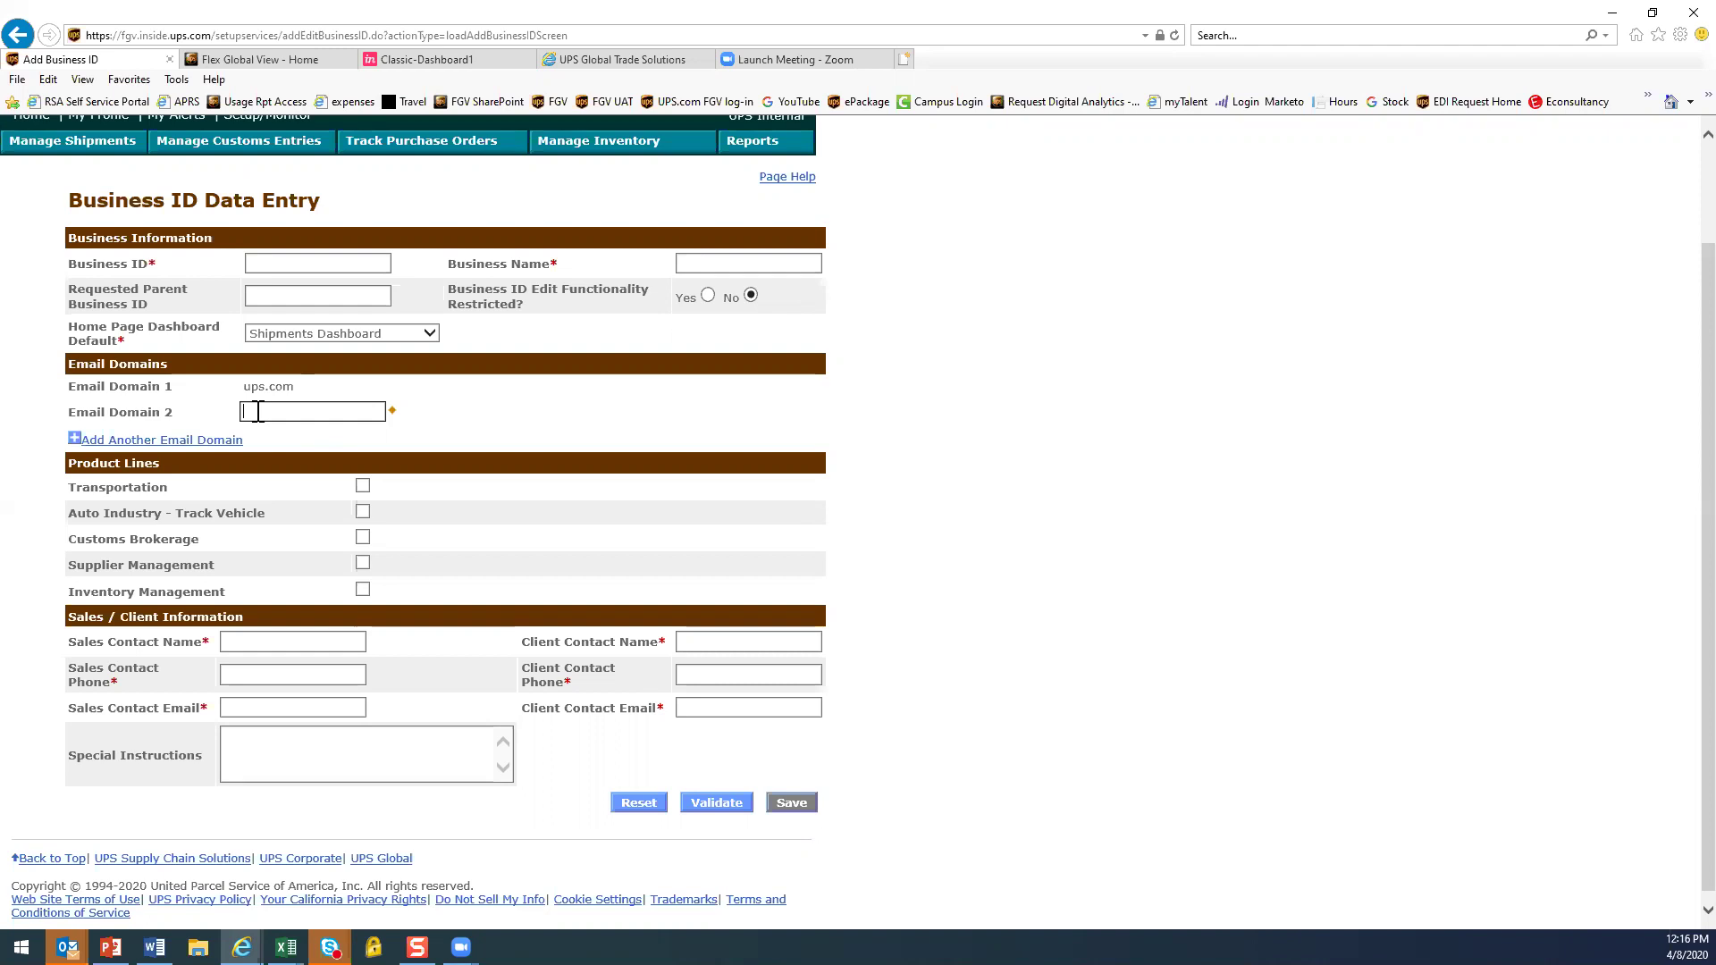
Add Email Domain 3, 4 and 5 fields to the Business ID form
left_click(204, 441)
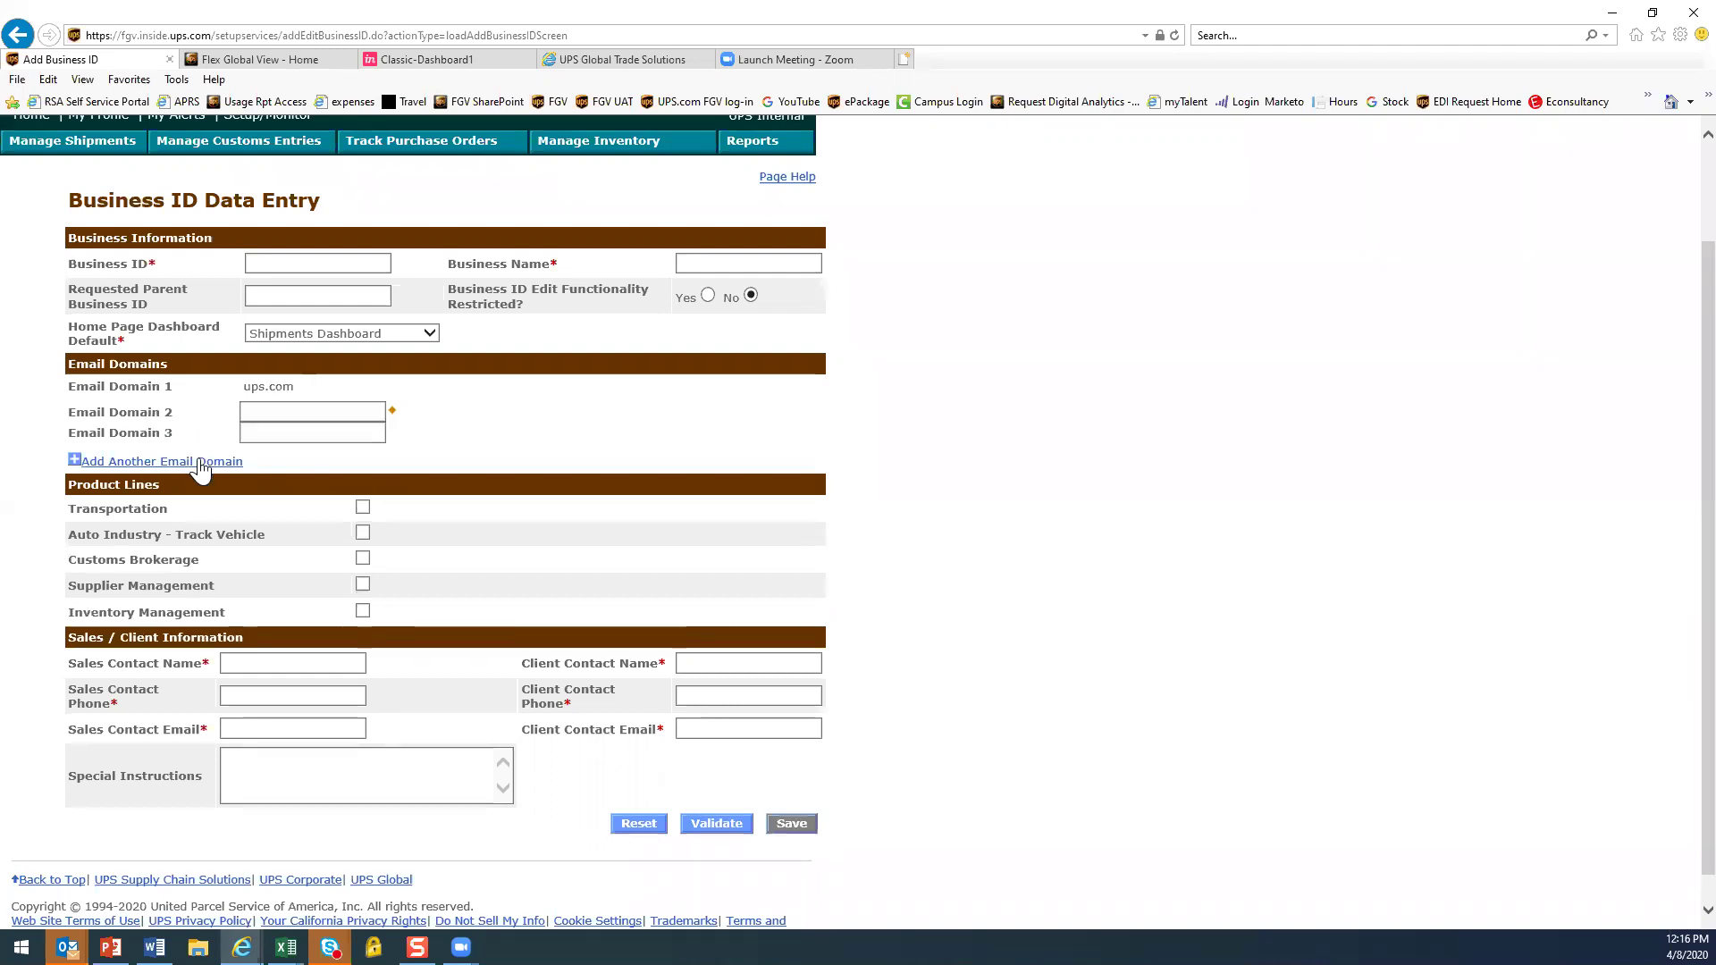
left_click(203, 458)
left_click(202, 481)
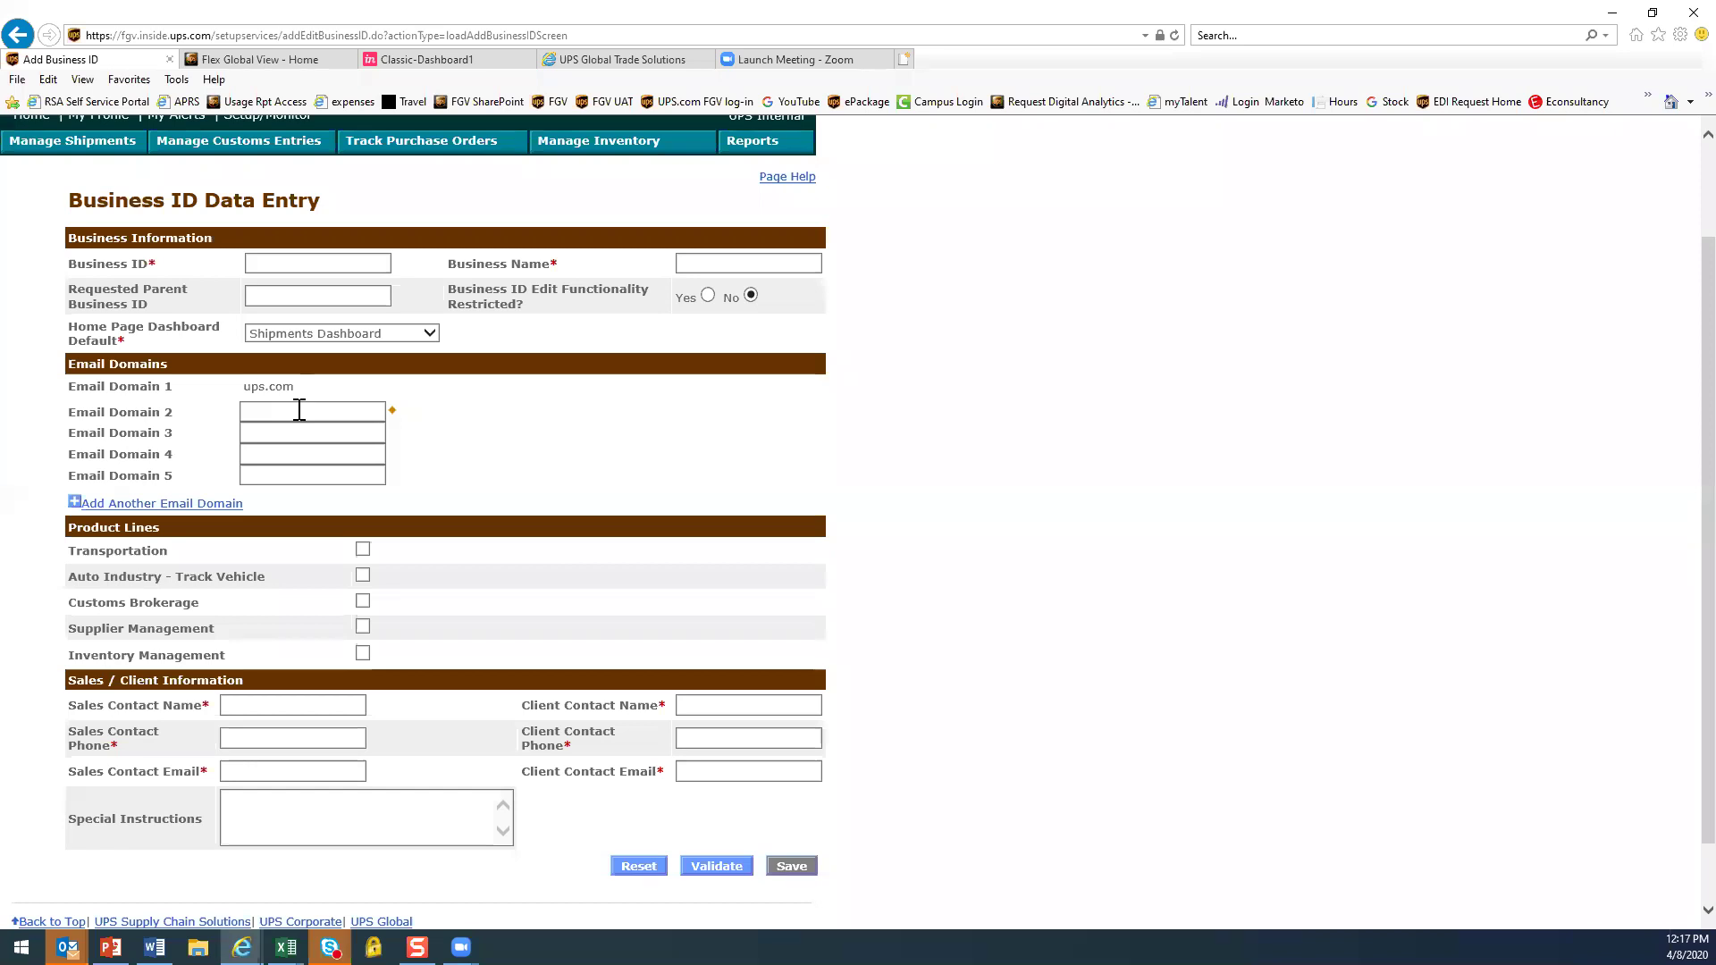
Review the Product Lines section of the form, then return to the home dashboard
scroll(547, 563, "down", 2)
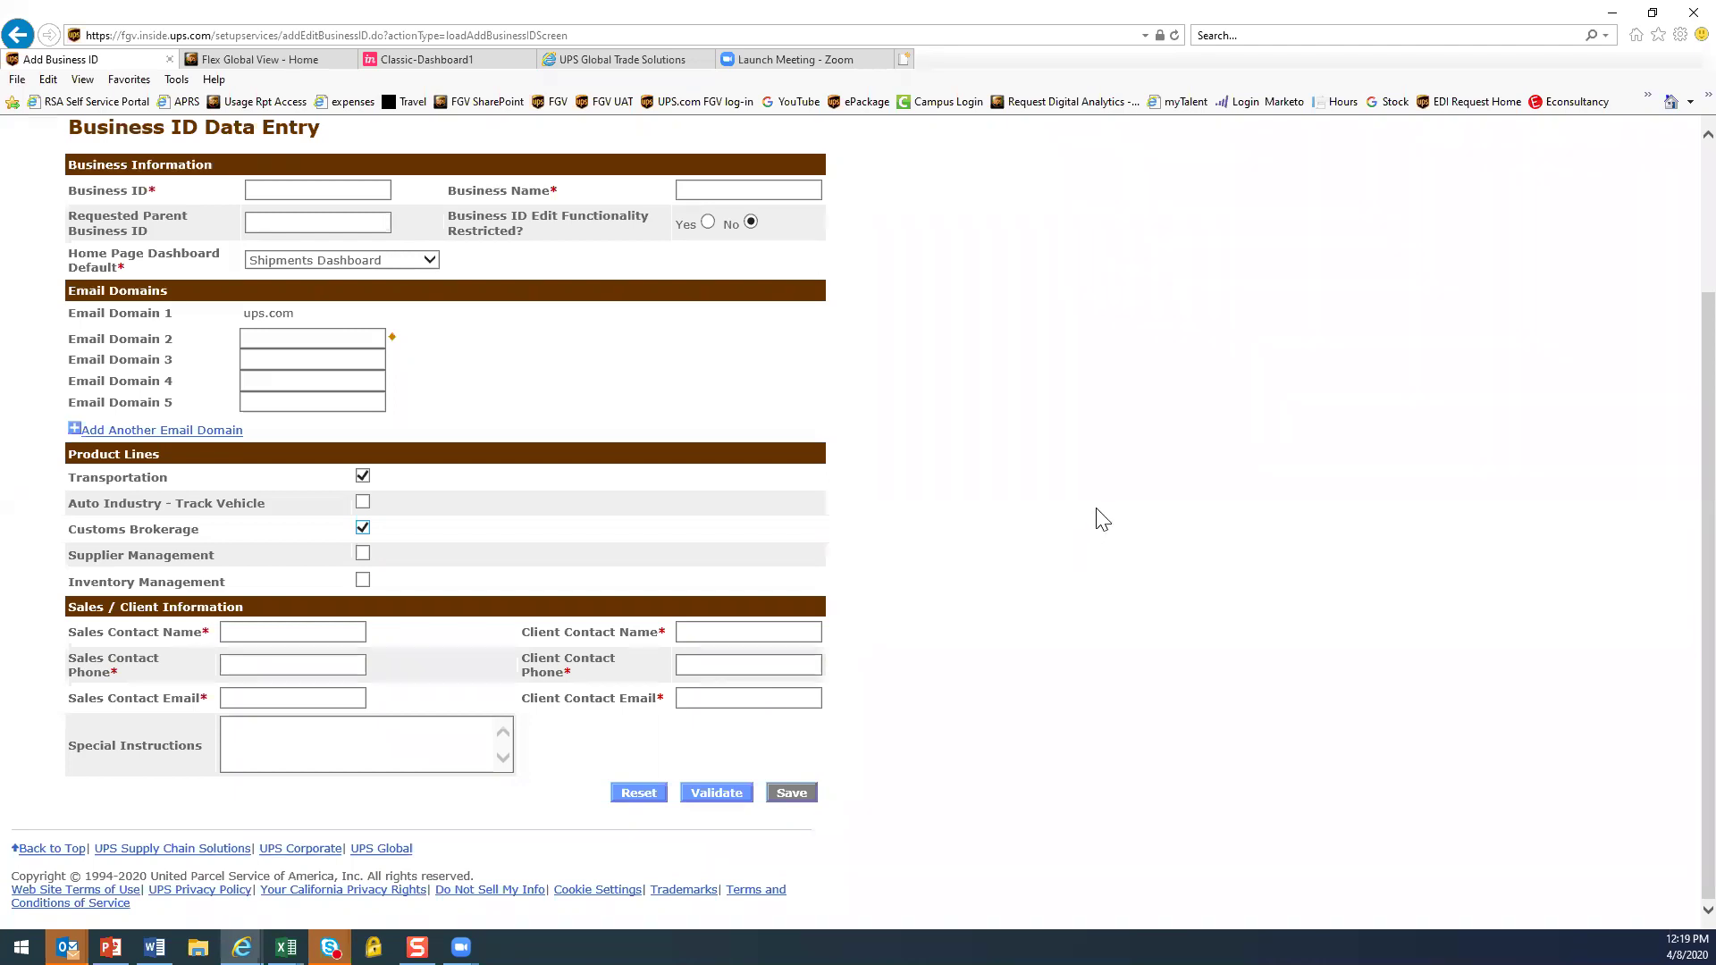
scroll(1102, 520, "up", 2)
left_click(30, 238)
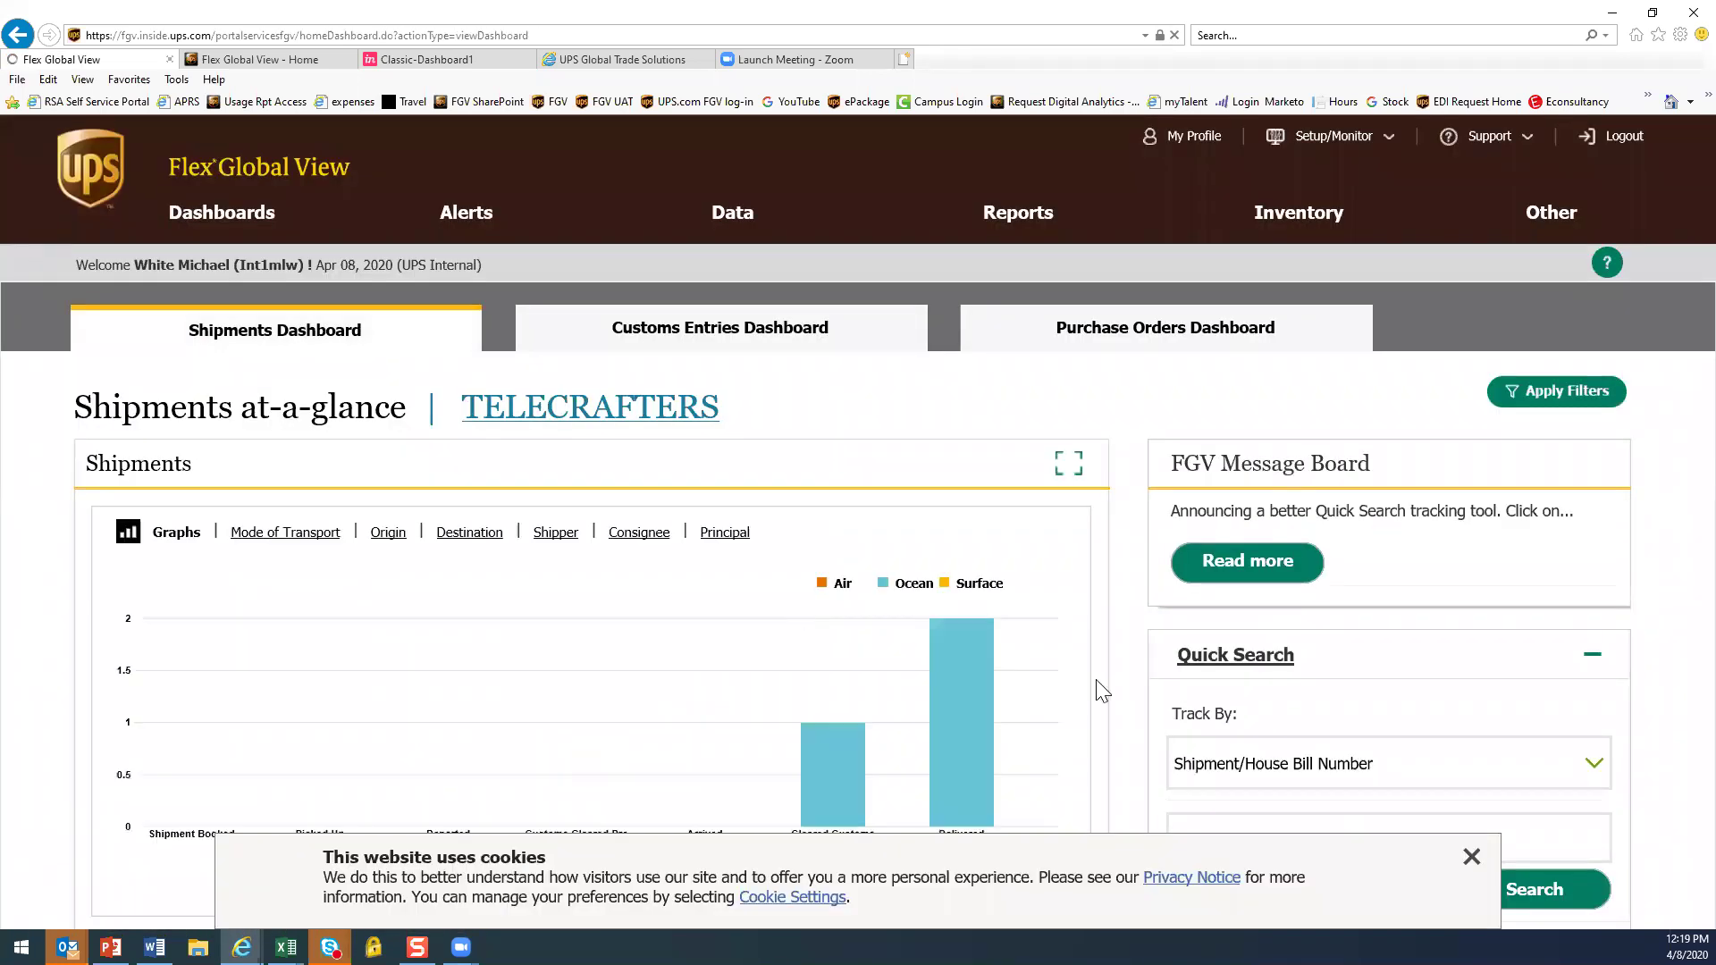
Open New Account Linking to Business ID and load TELEDYNECORPORATE's linked accounts
left_click(1336, 146)
left_click(1182, 217)
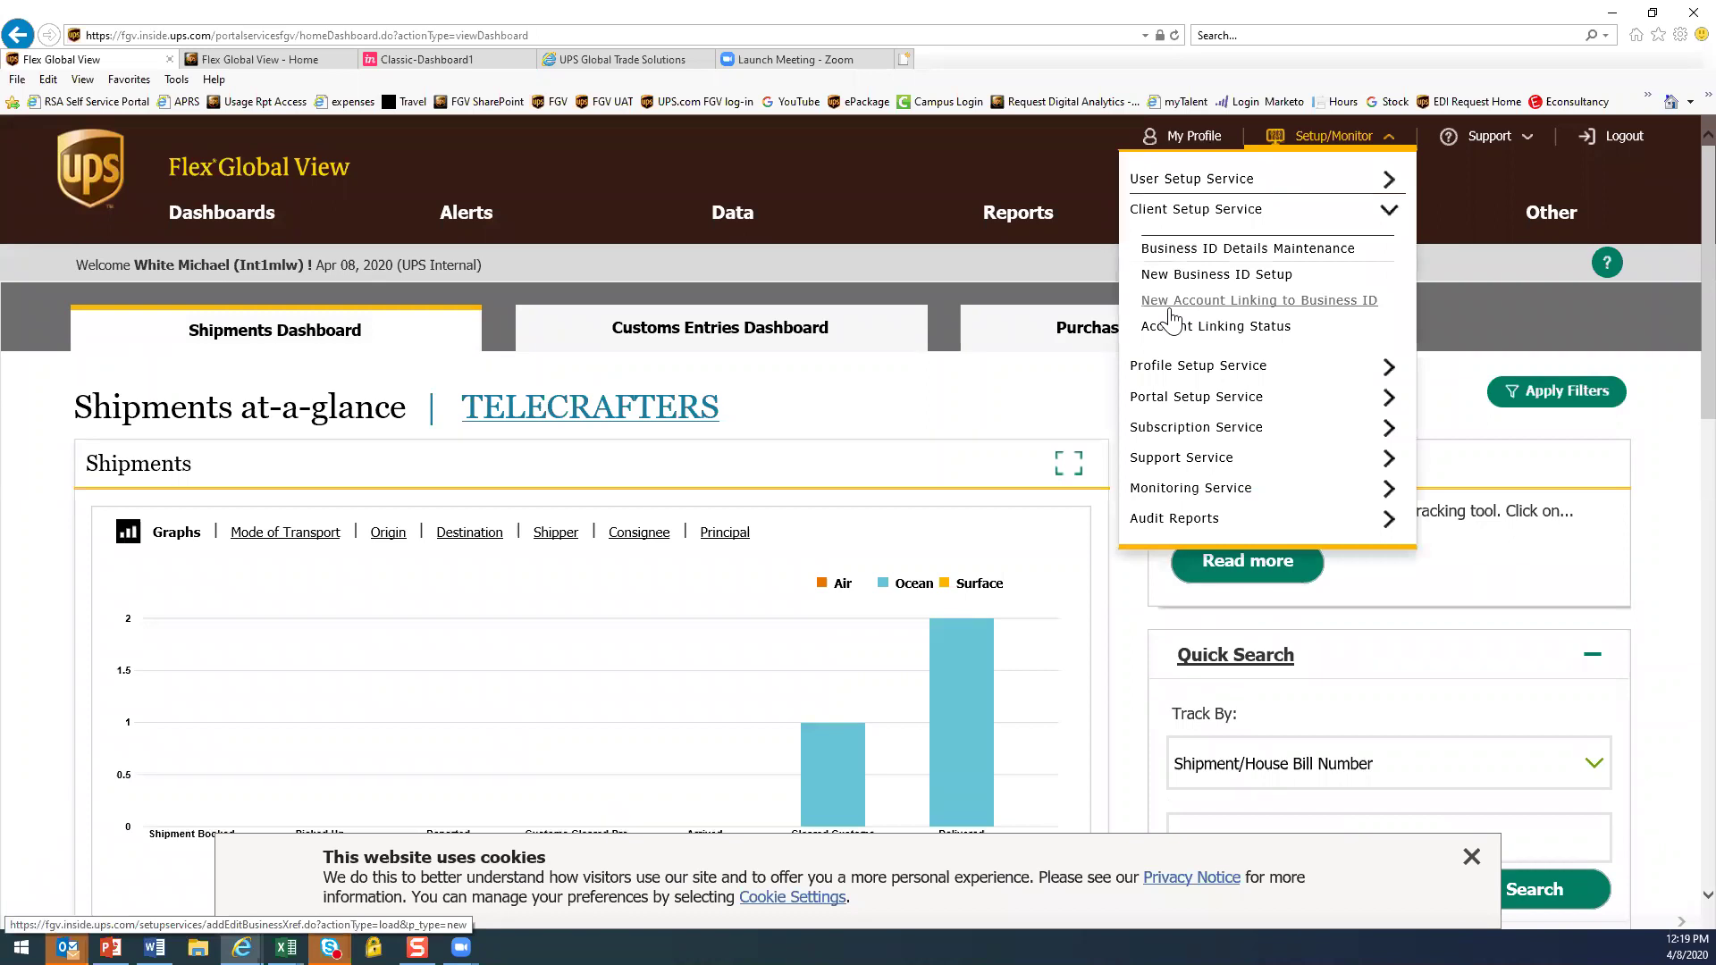
left_click(1171, 304)
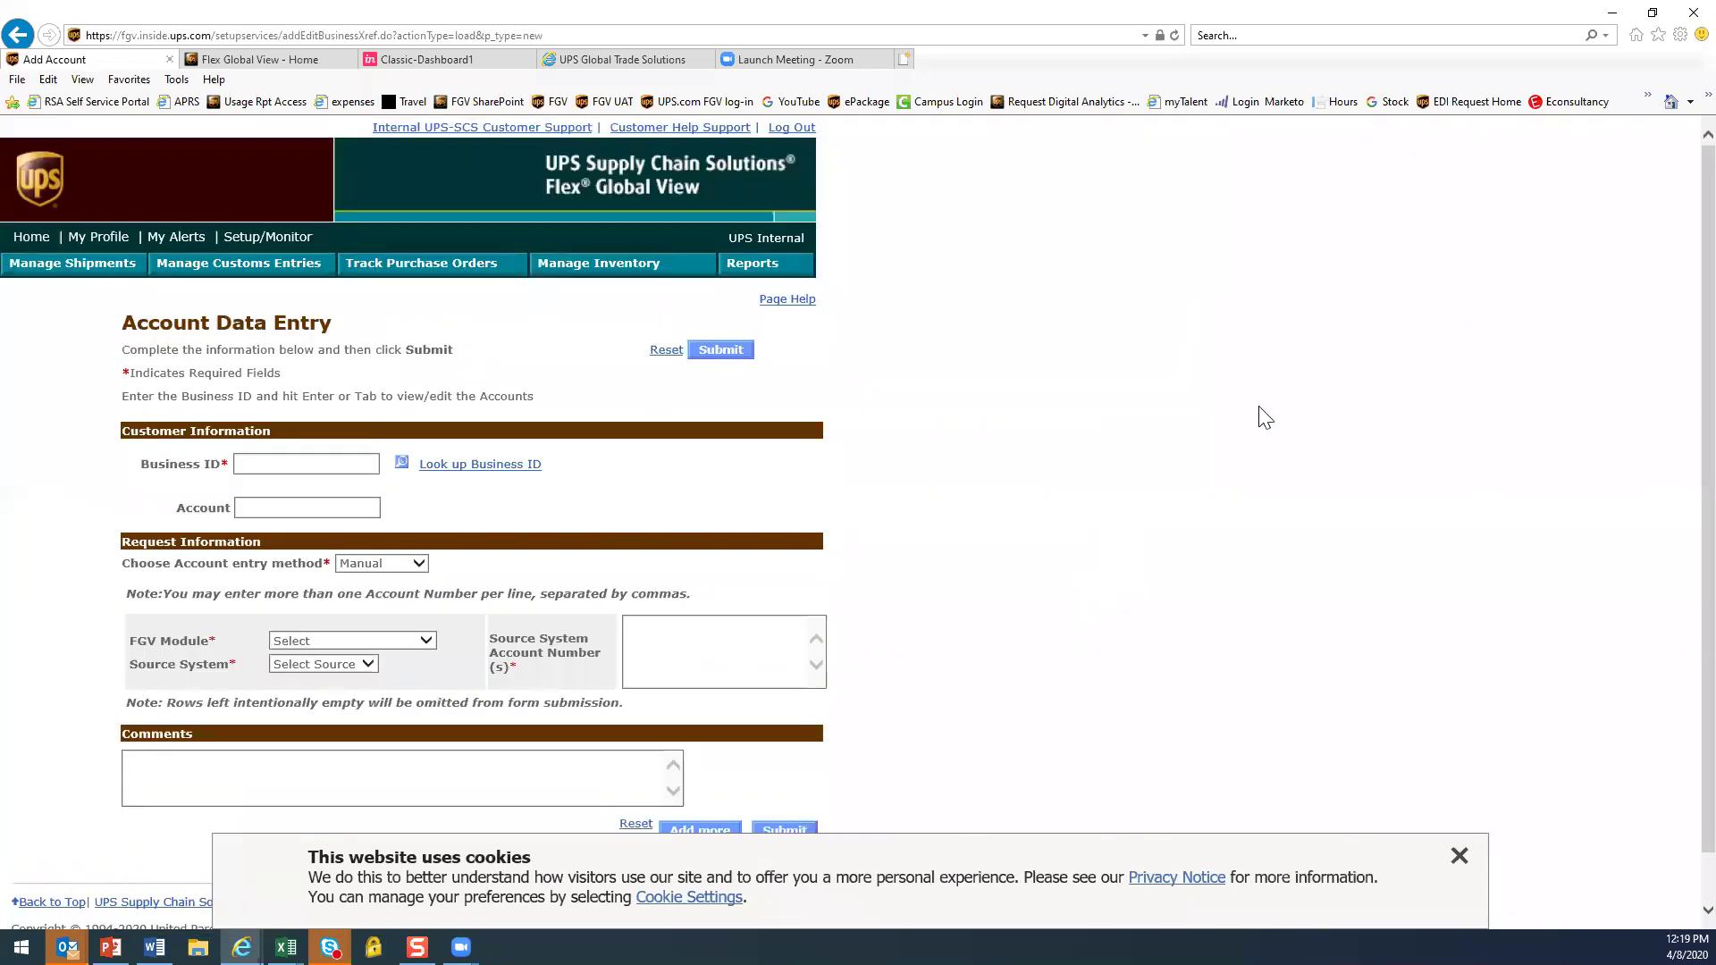
scroll(804, 438, "down", 1)
left_click(337, 419)
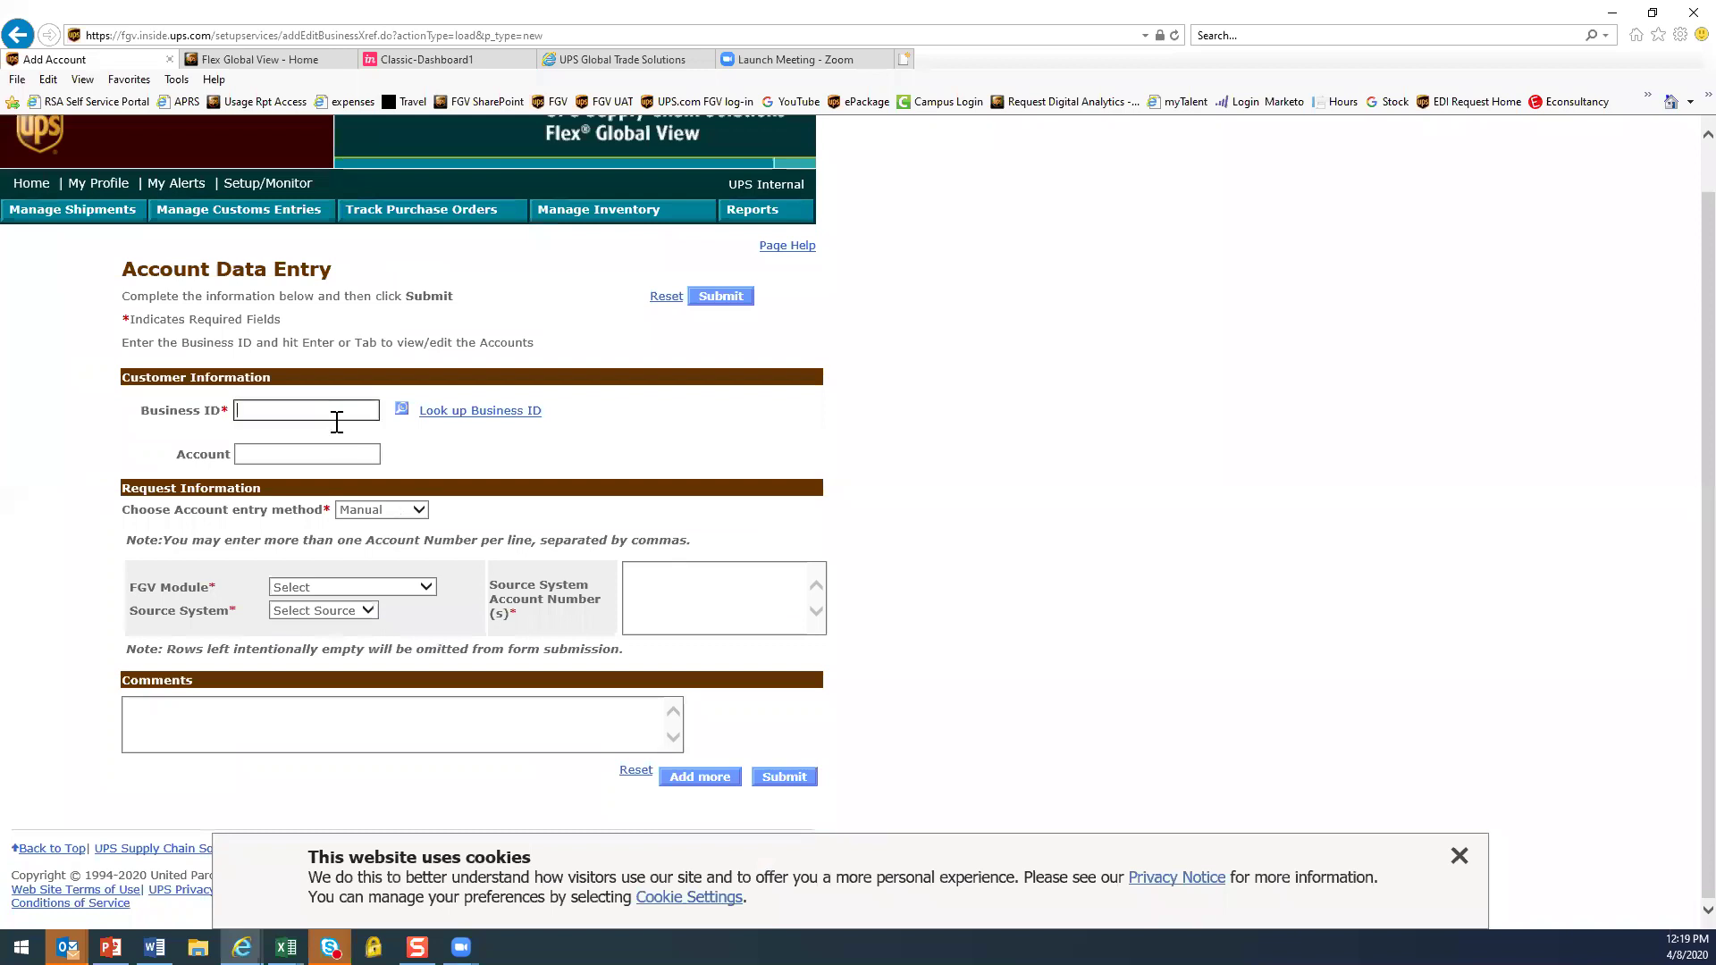
type("tel")
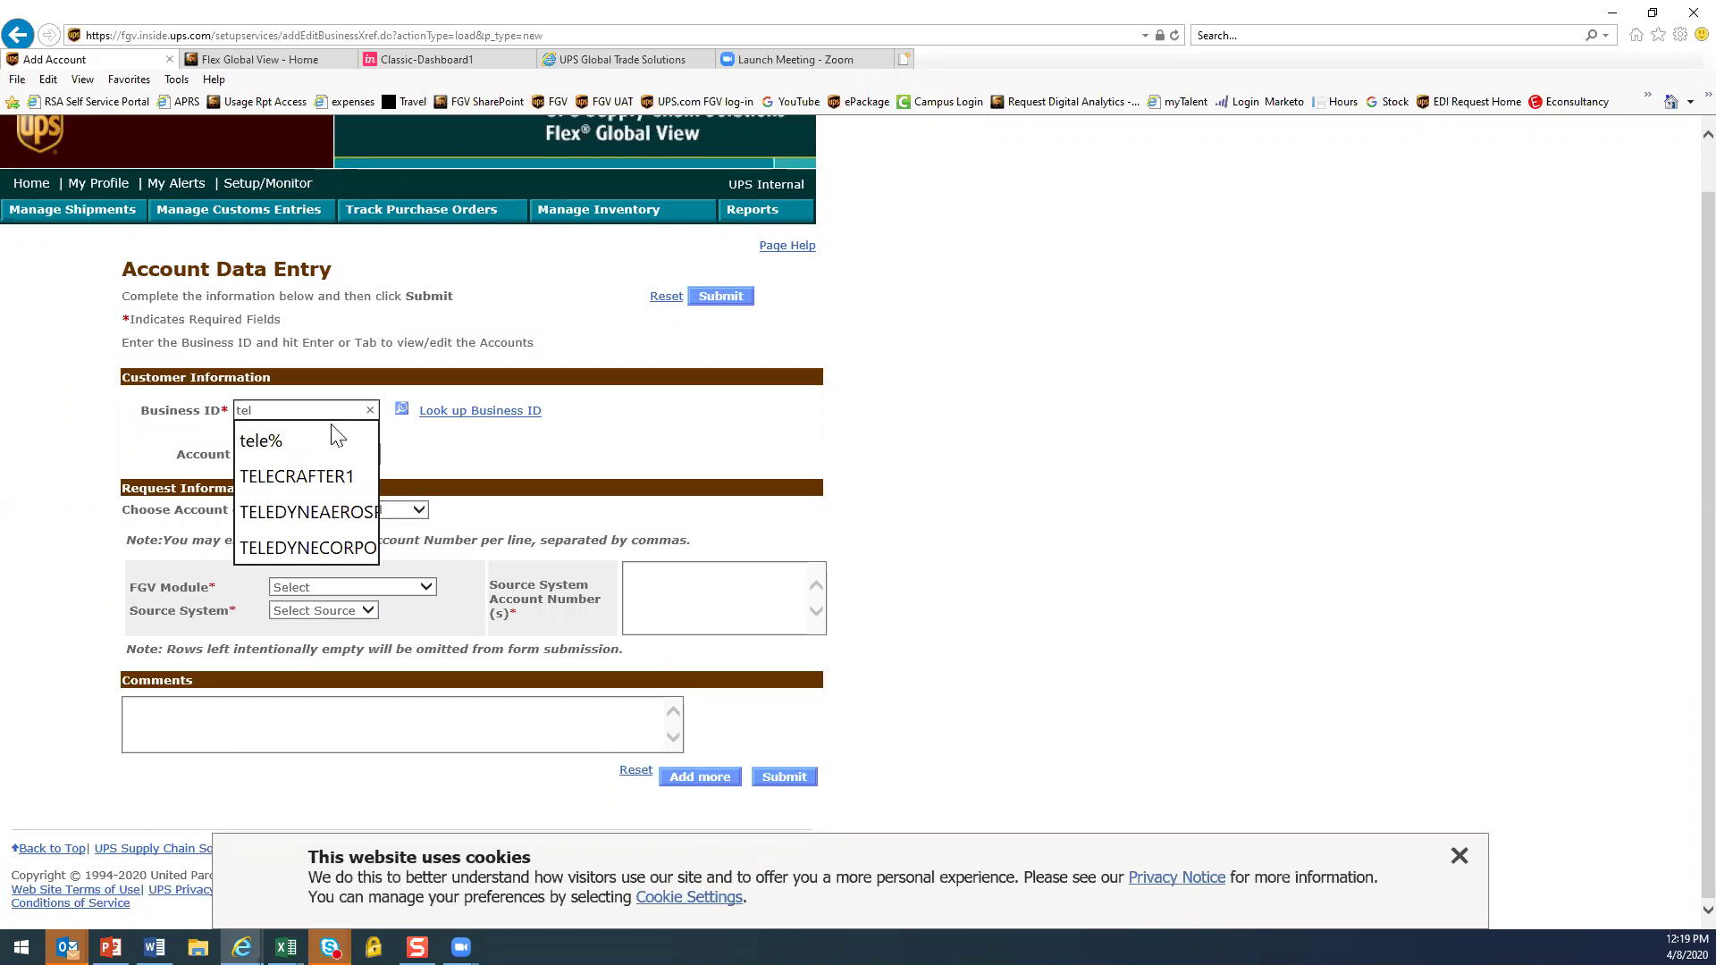
left_click(311, 547)
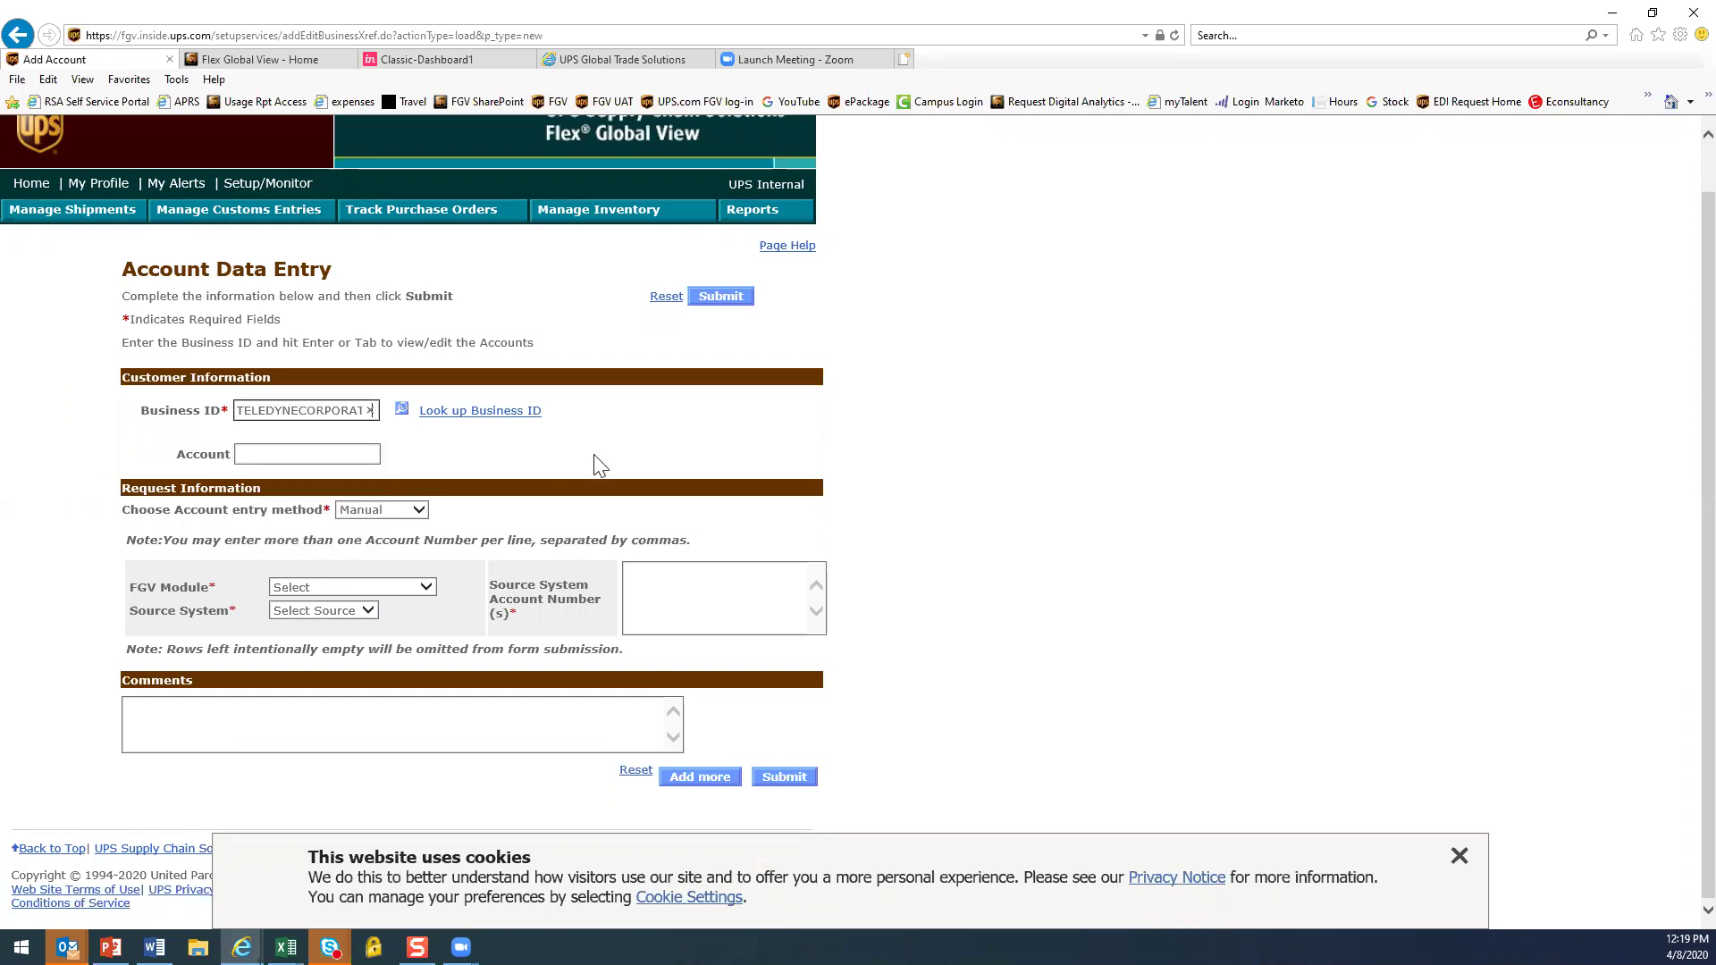
key("Tab")
scroll(867, 447, "down", 3)
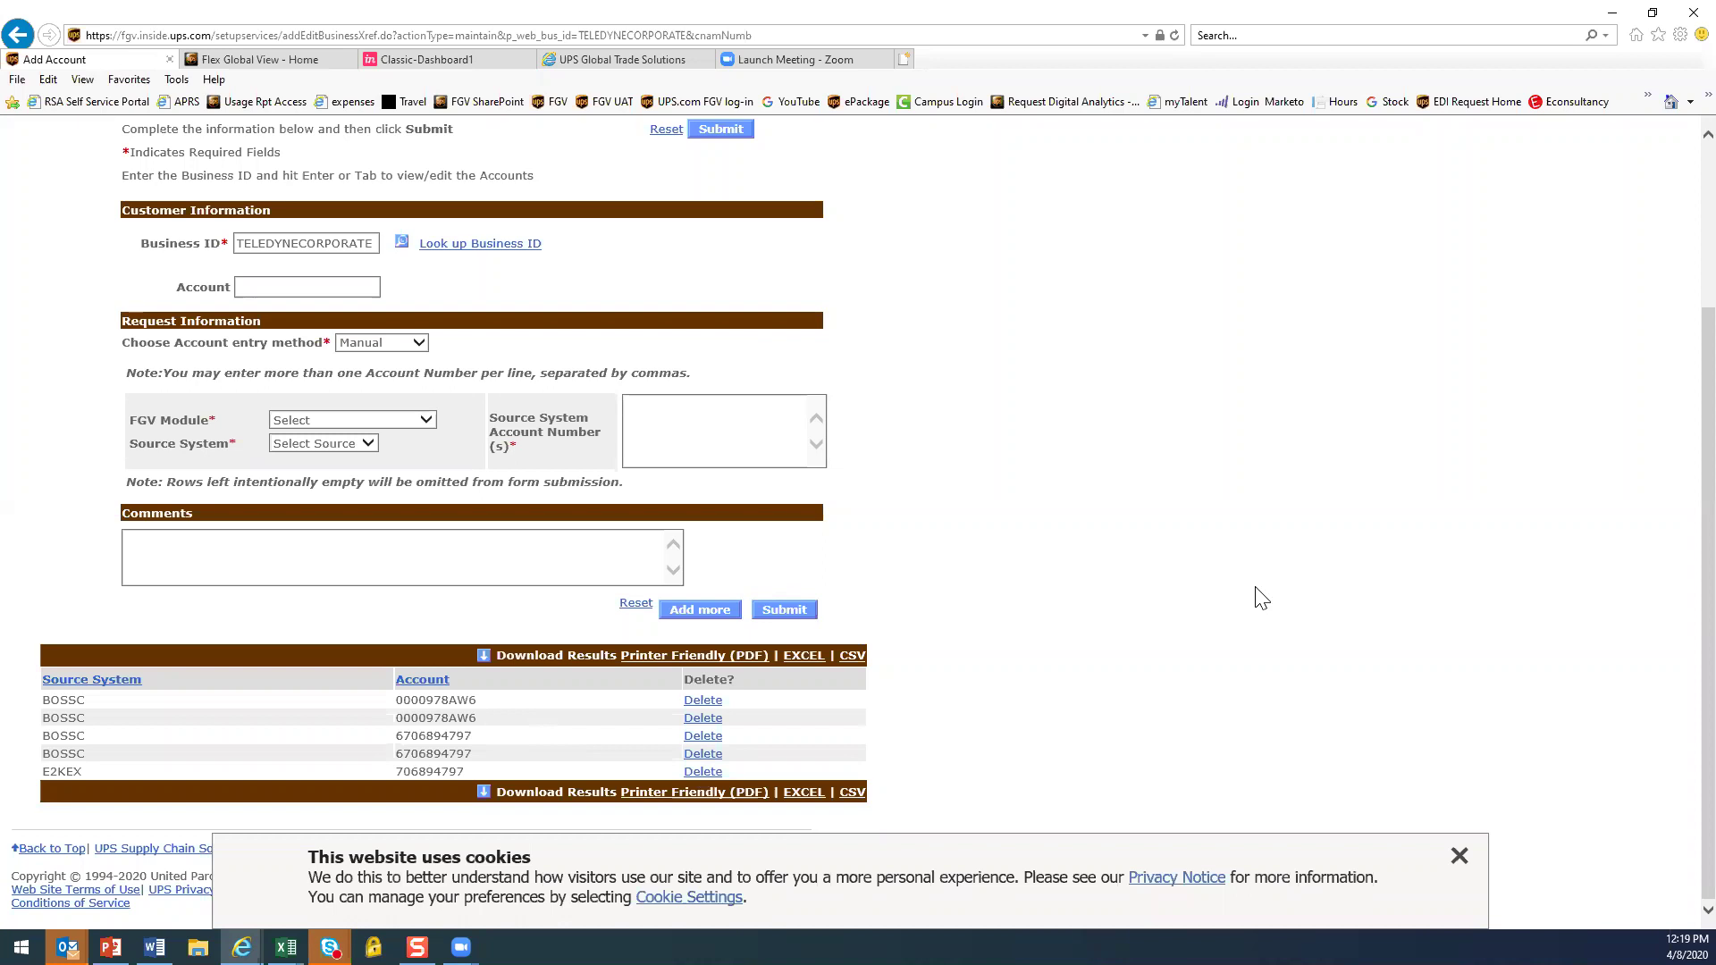
left_click(259, 286)
left_click(696, 422)
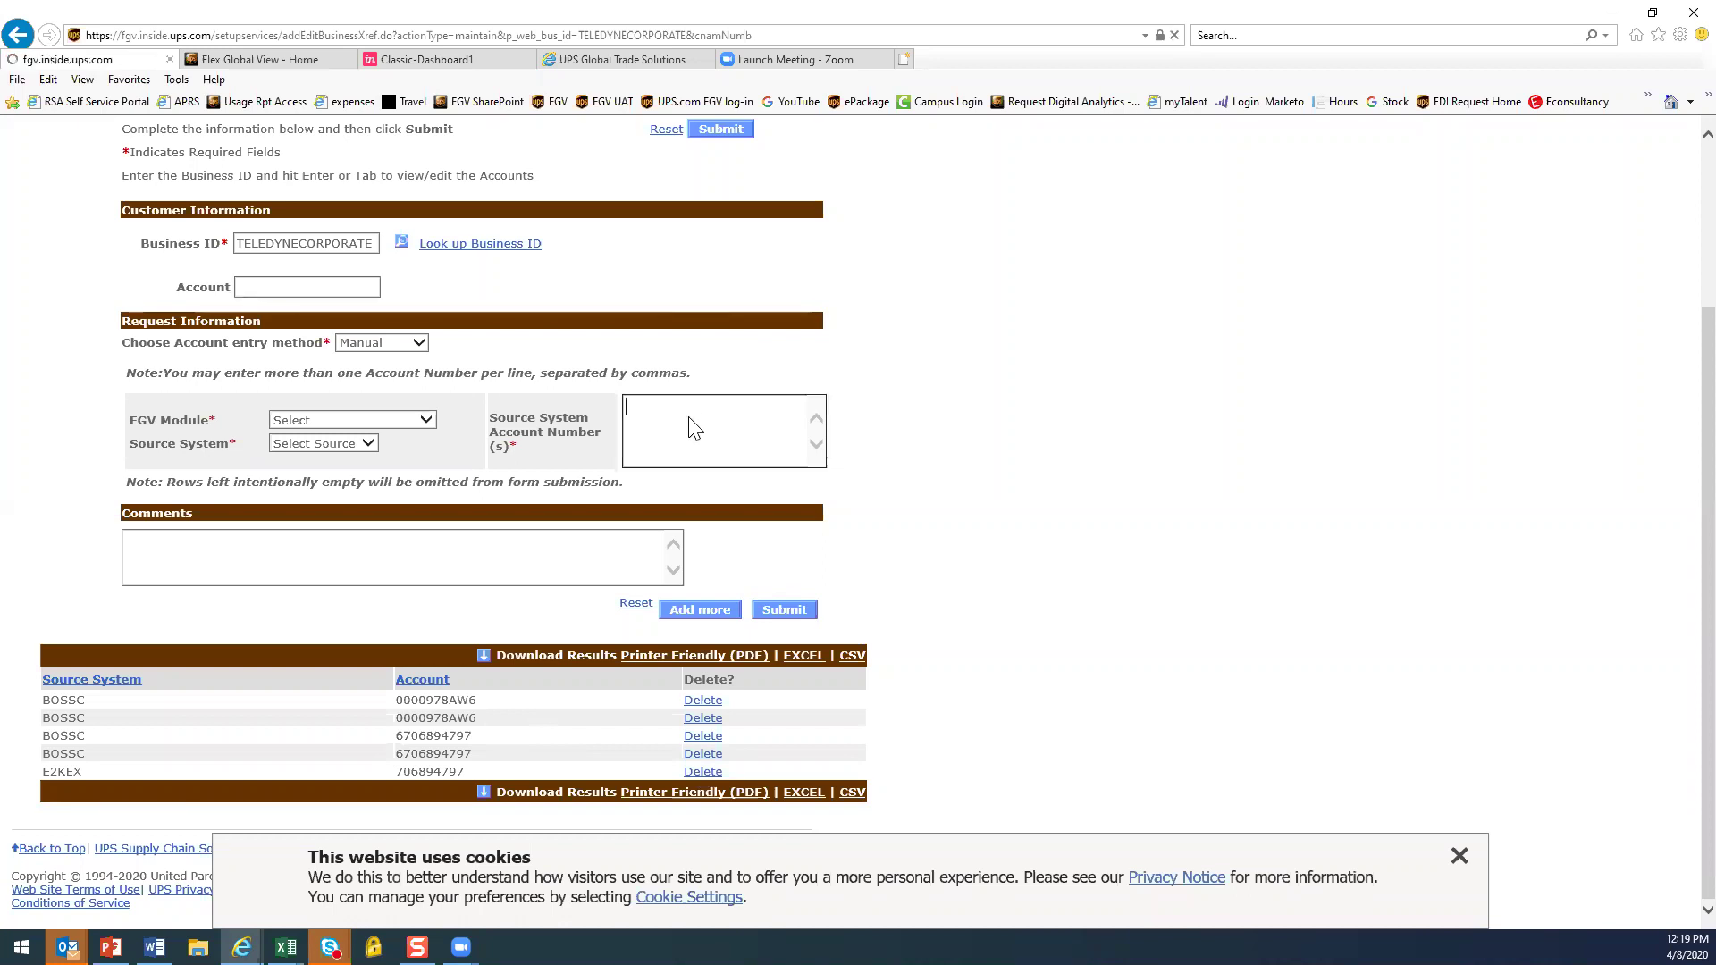
left_click(682, 630)
left_click(1461, 860)
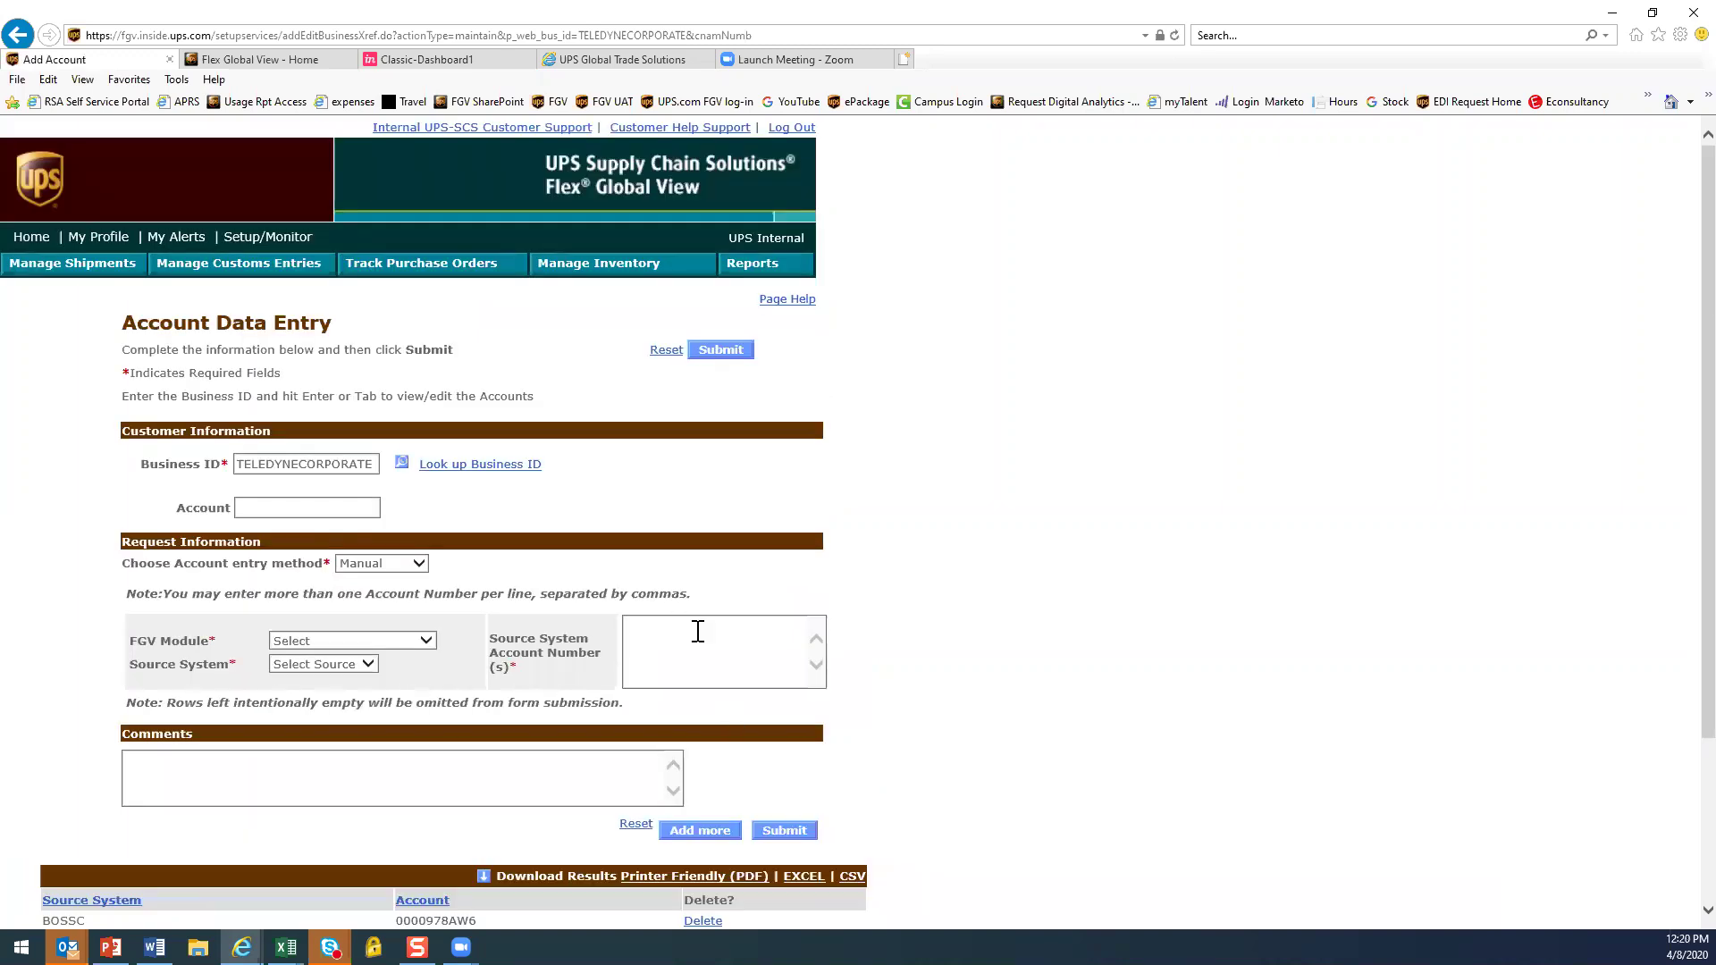
left_click(289, 508)
scroll(1065, 666, "down", 1)
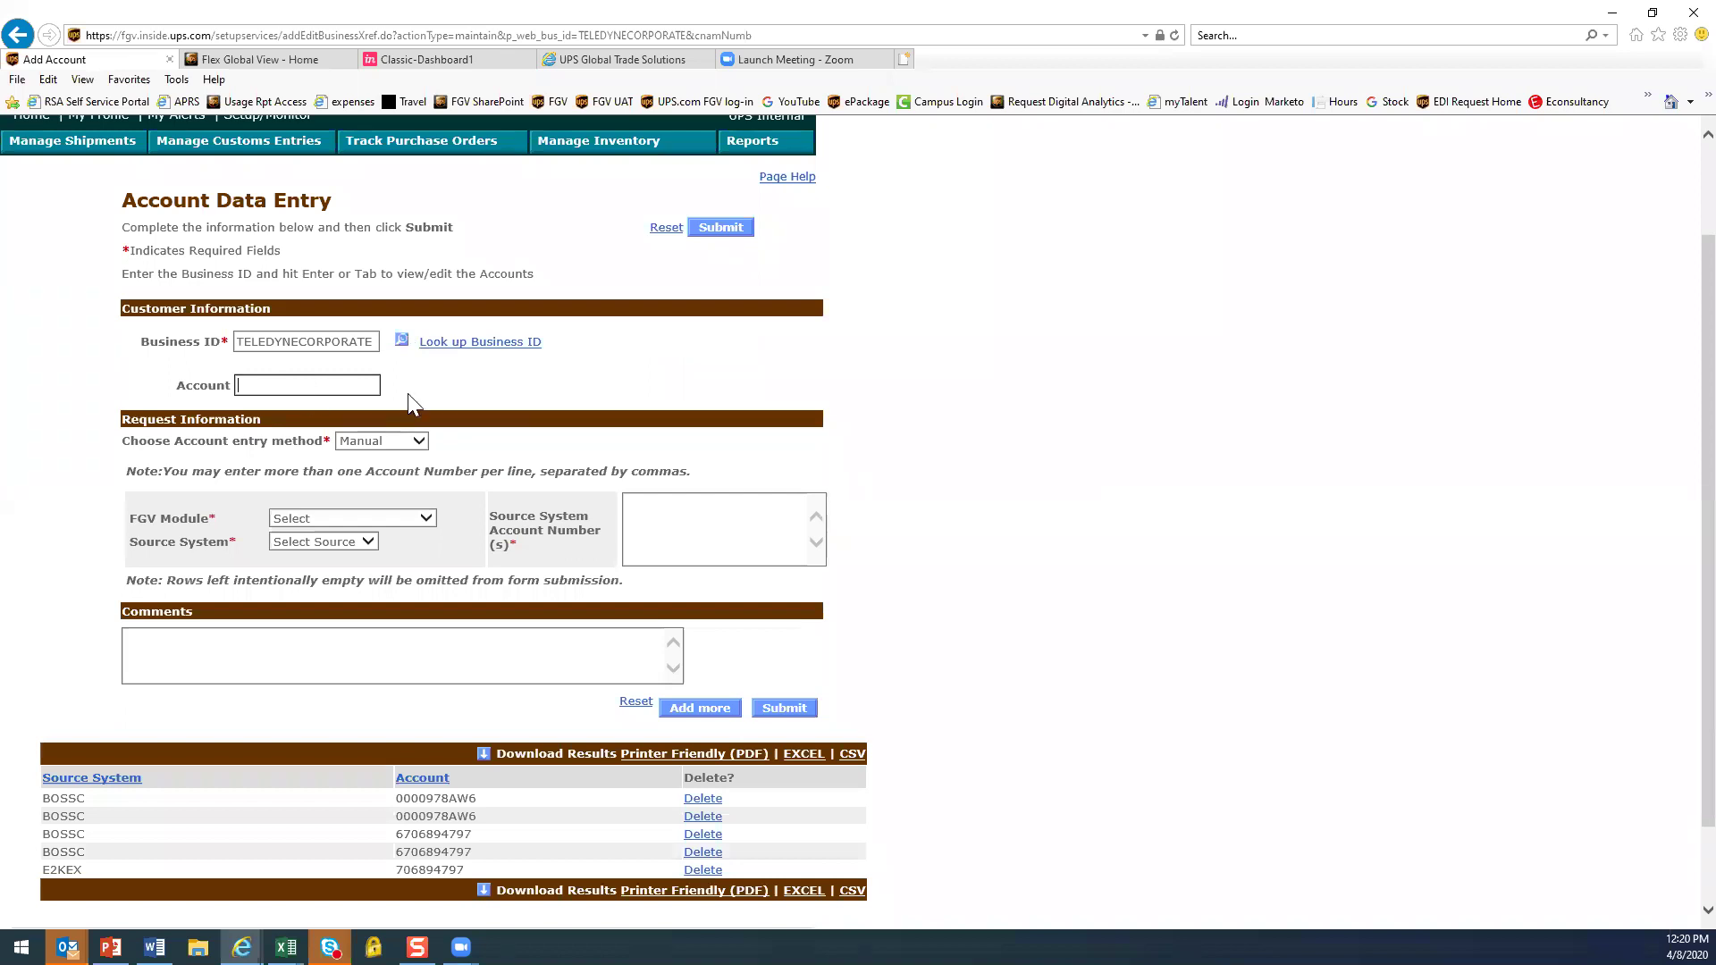
left_click(667, 515)
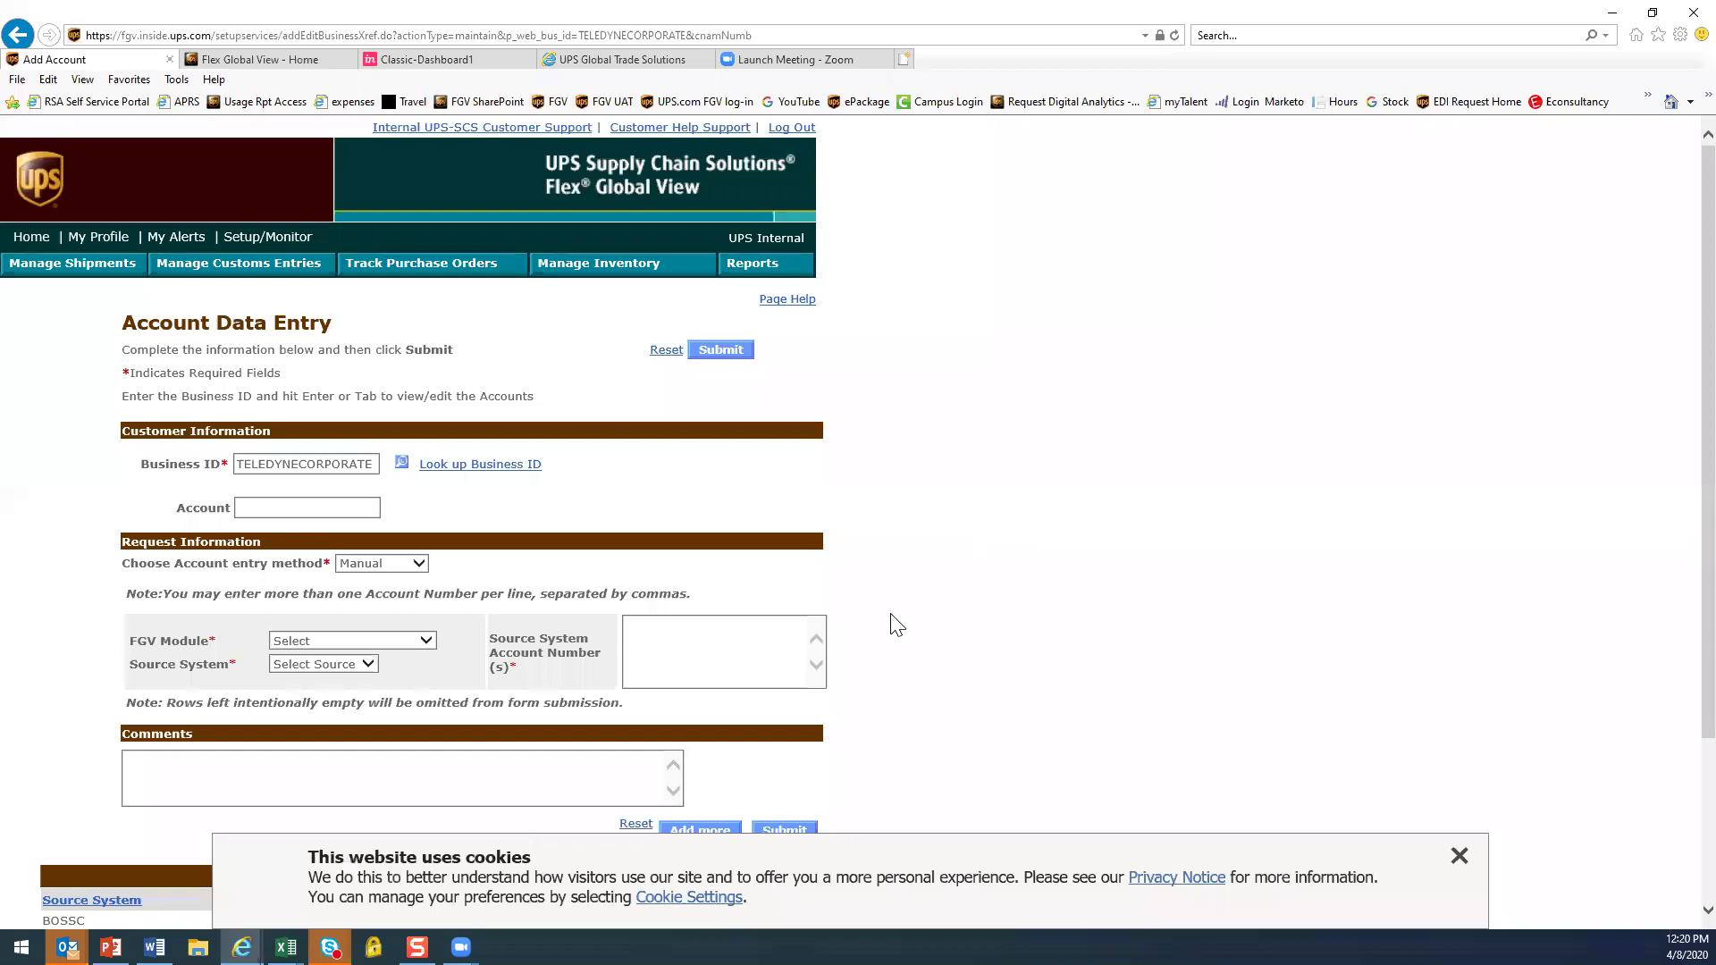
scroll(1058, 609, "down", 1)
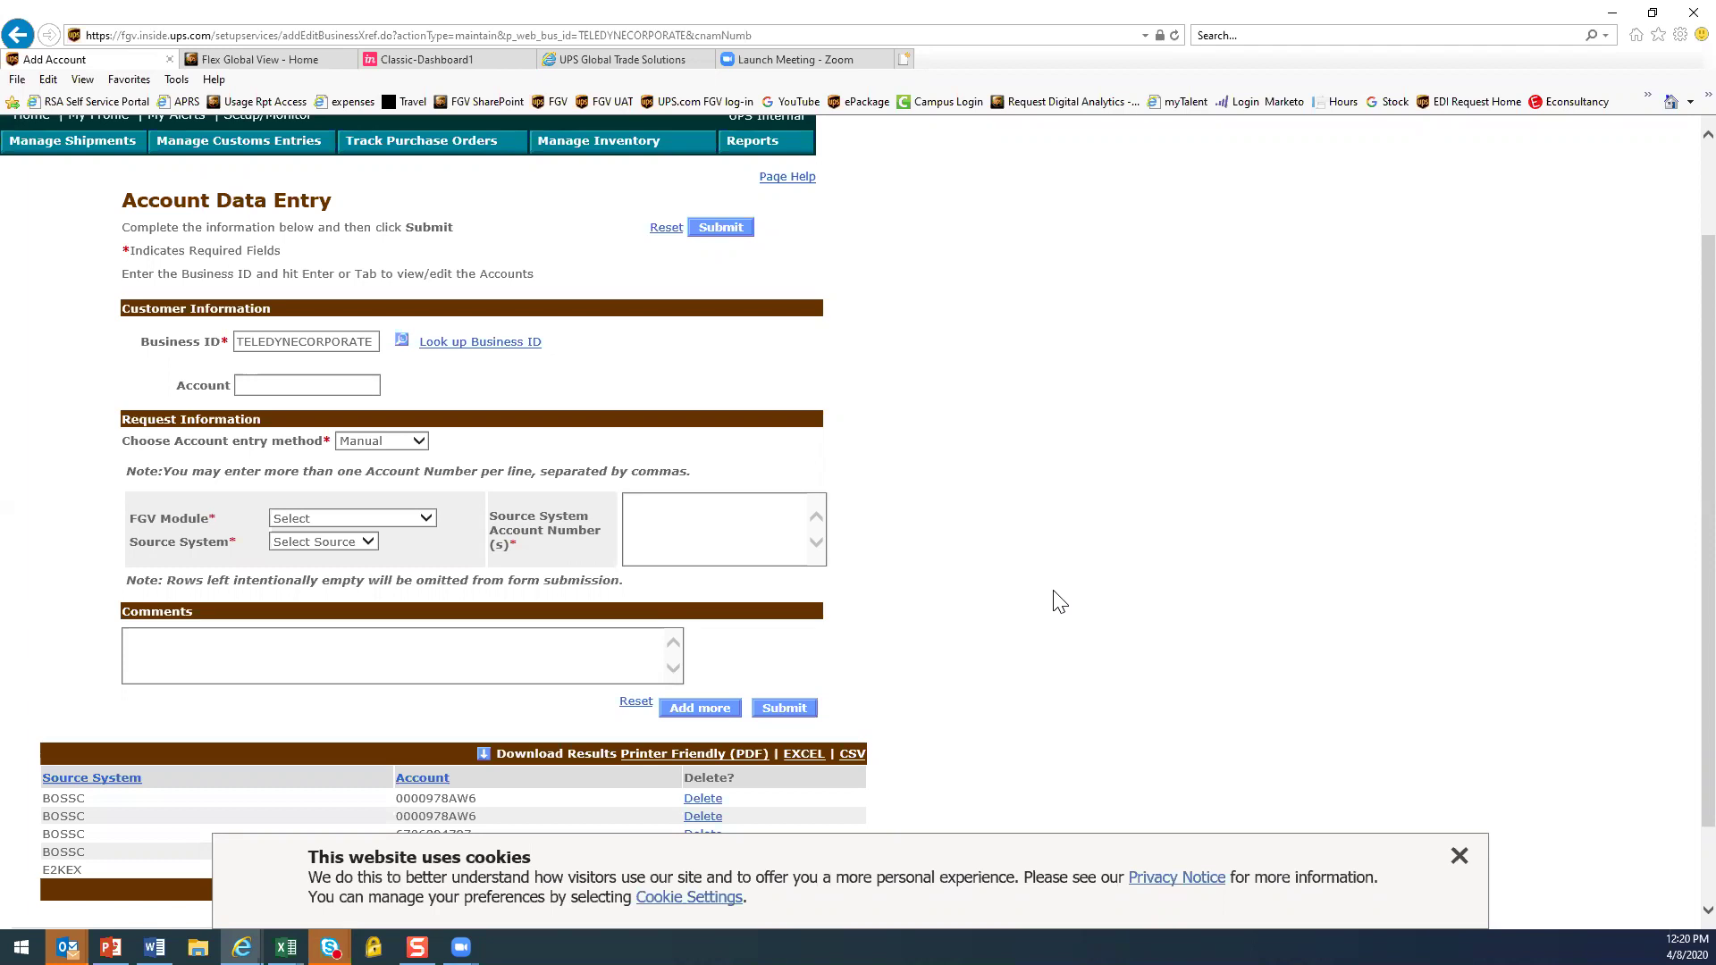
Paste the account number from Word and set FGV Module Transportation, Source System E2K
left_click(691, 530)
key("alt+Tab")
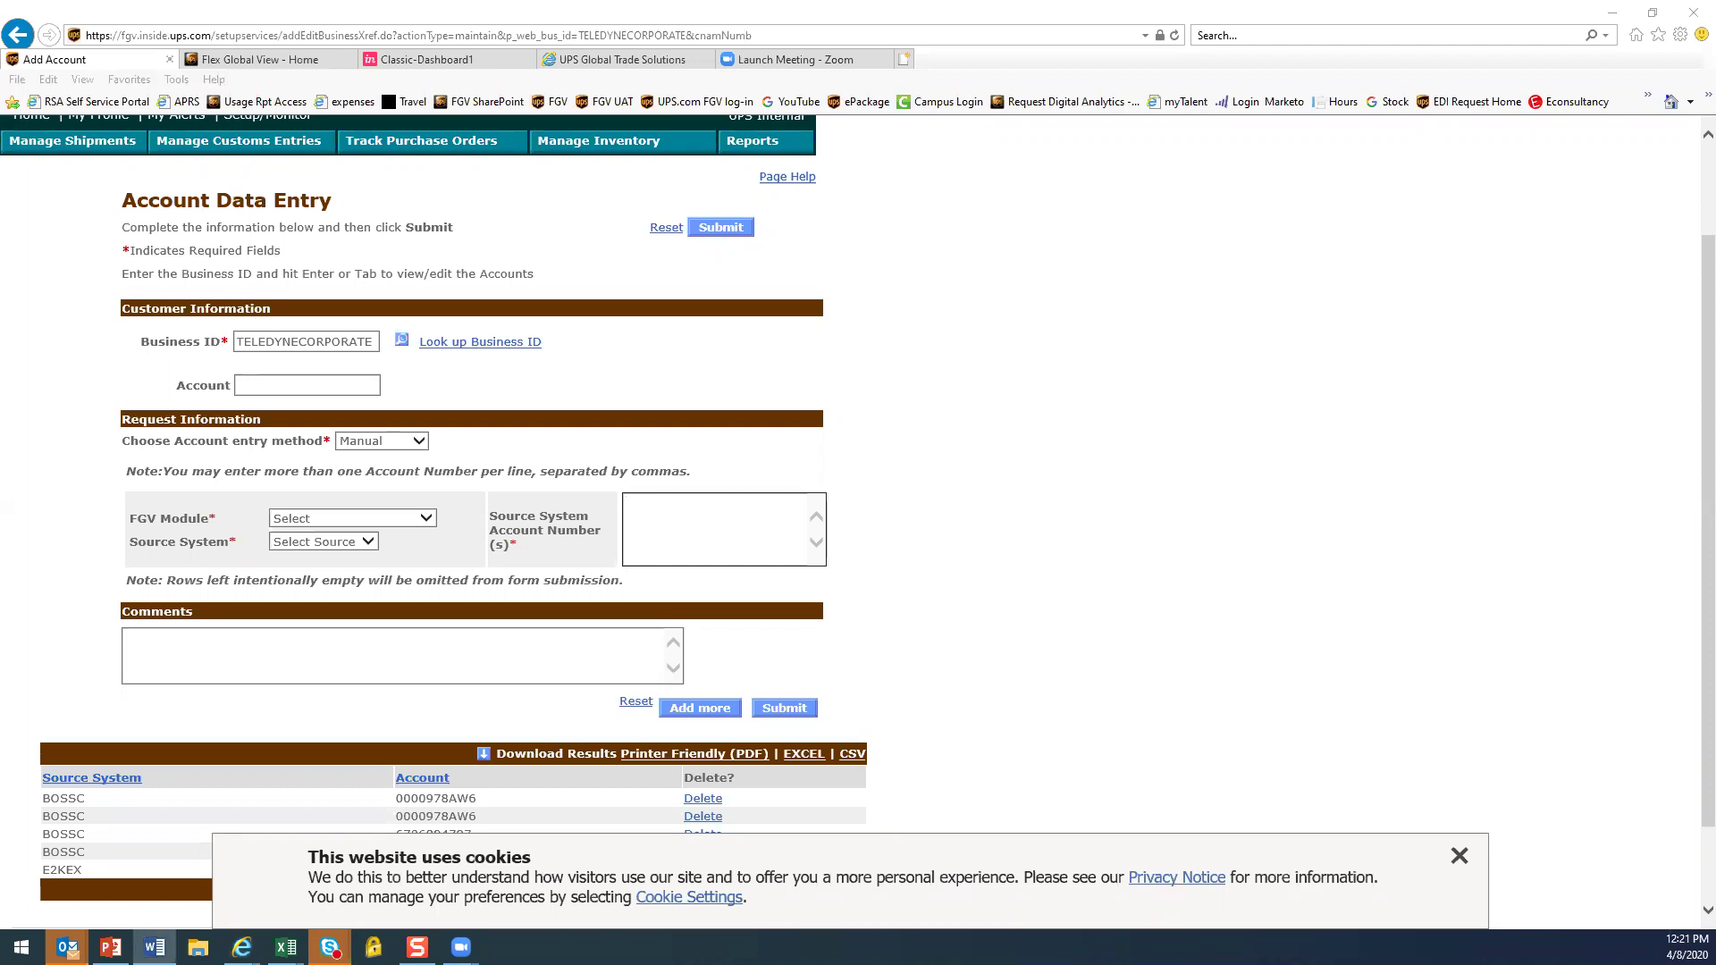
left_click(677, 523)
type("544205370")
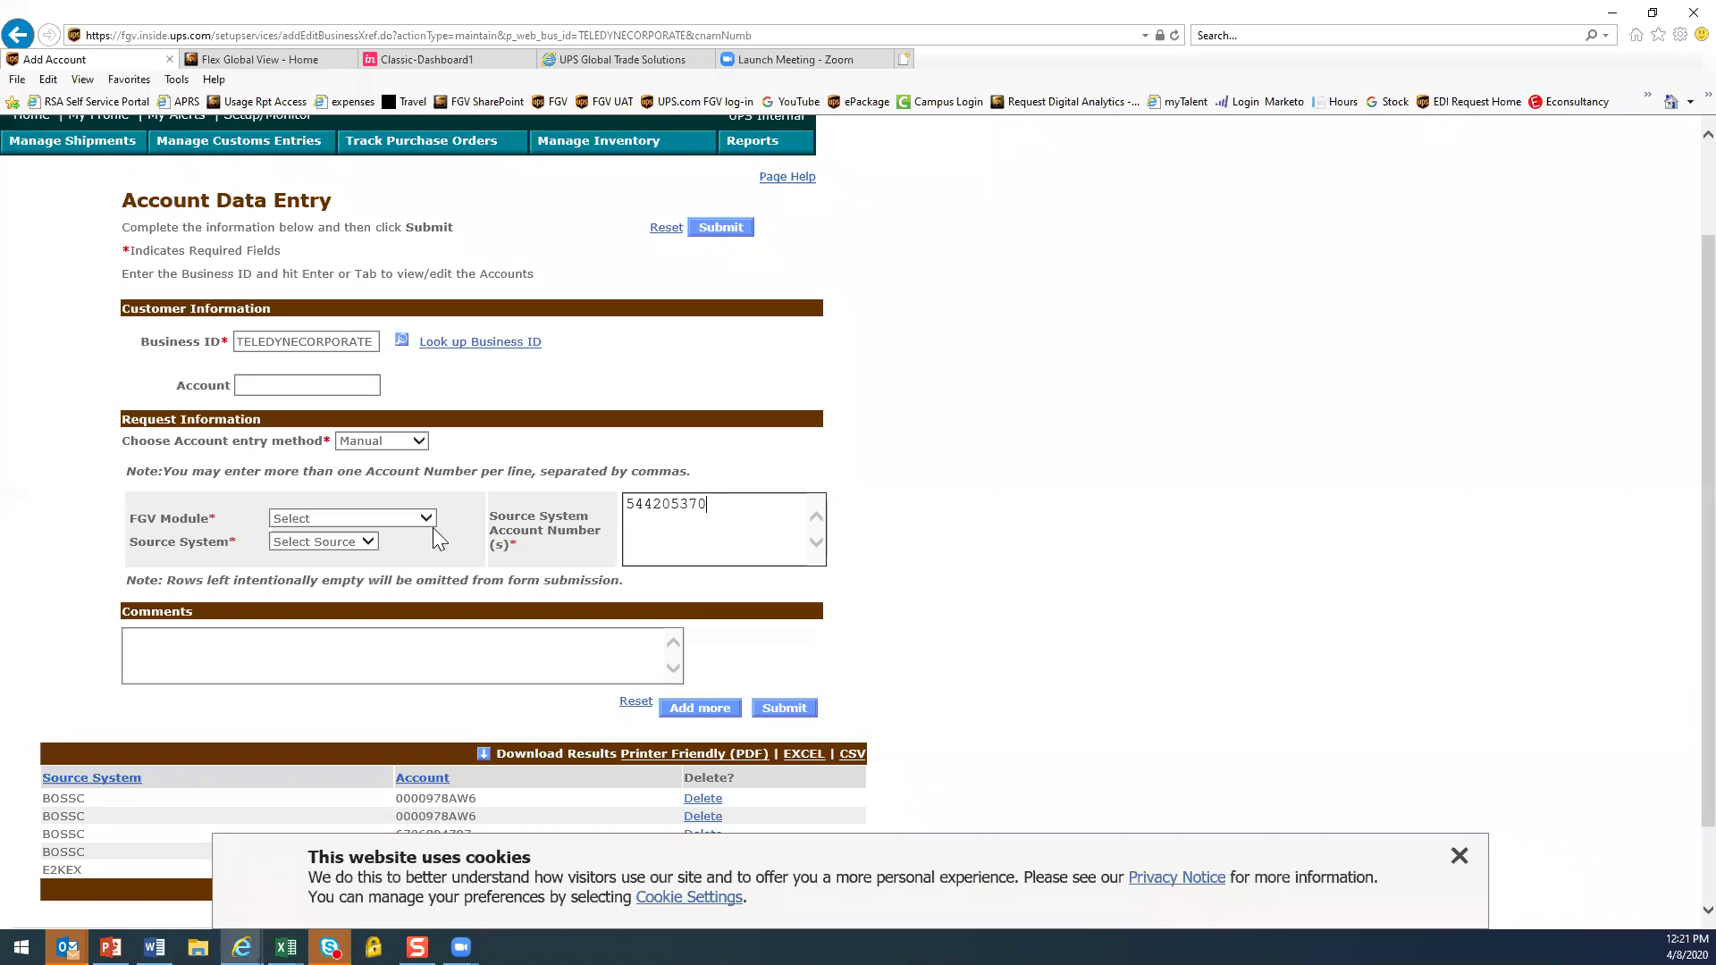
left_click(429, 524)
left_click(342, 535)
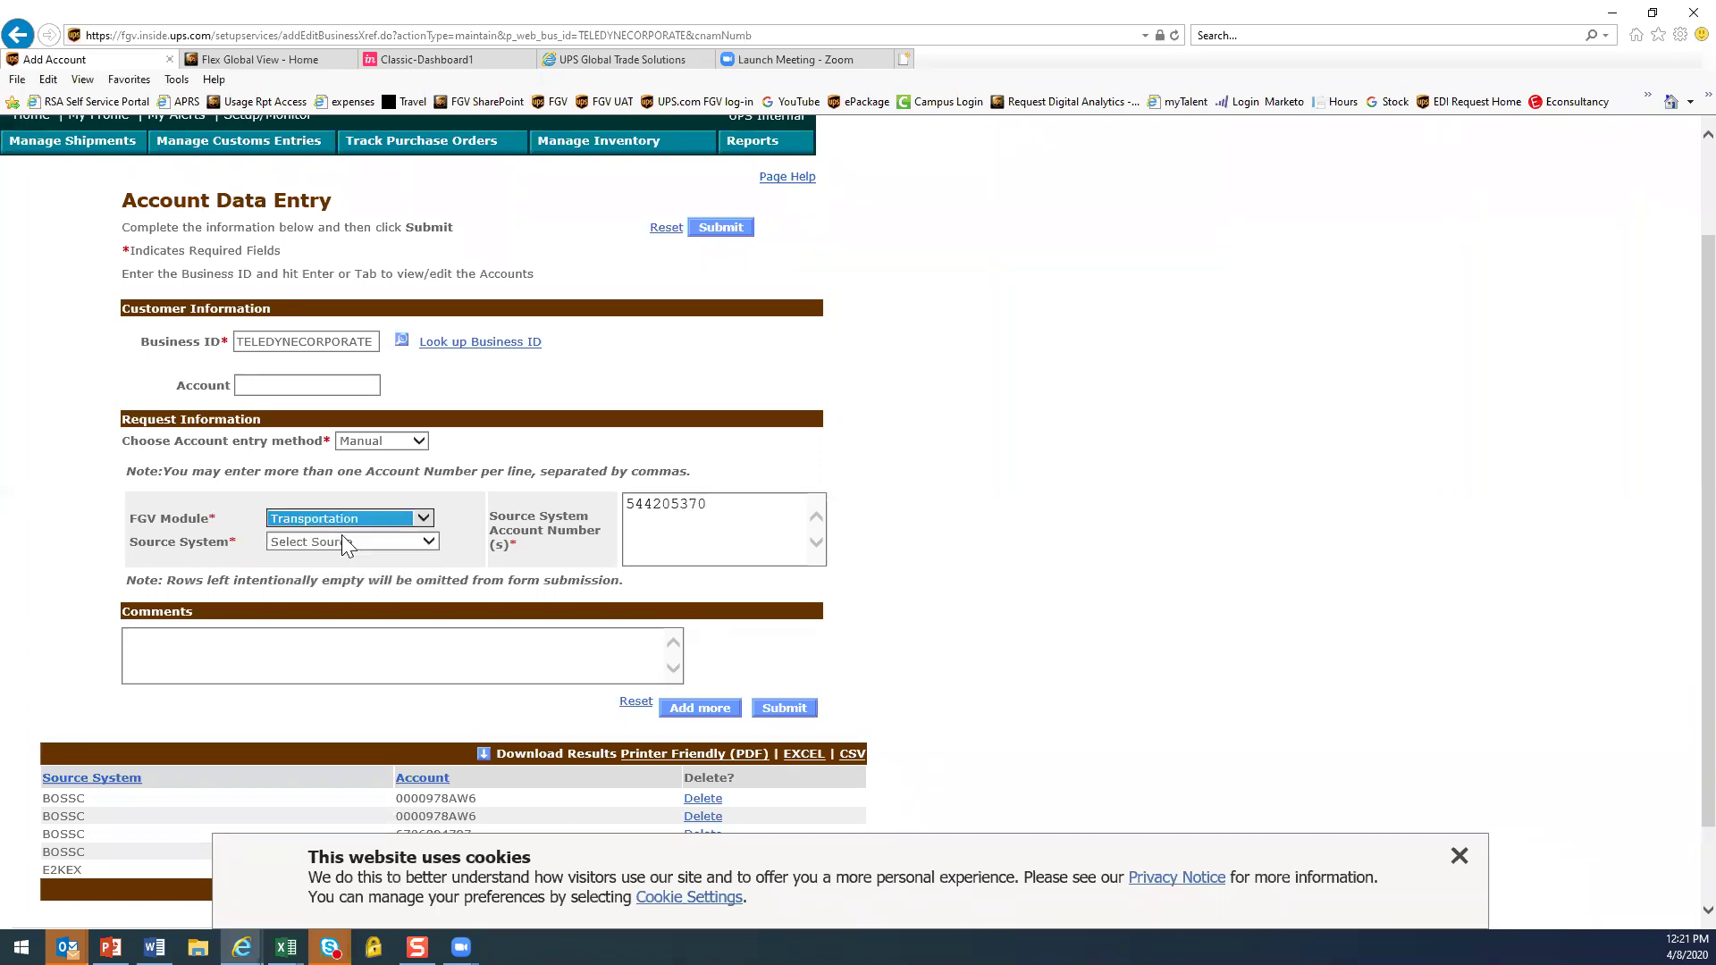
left_click(431, 542)
left_click(327, 610)
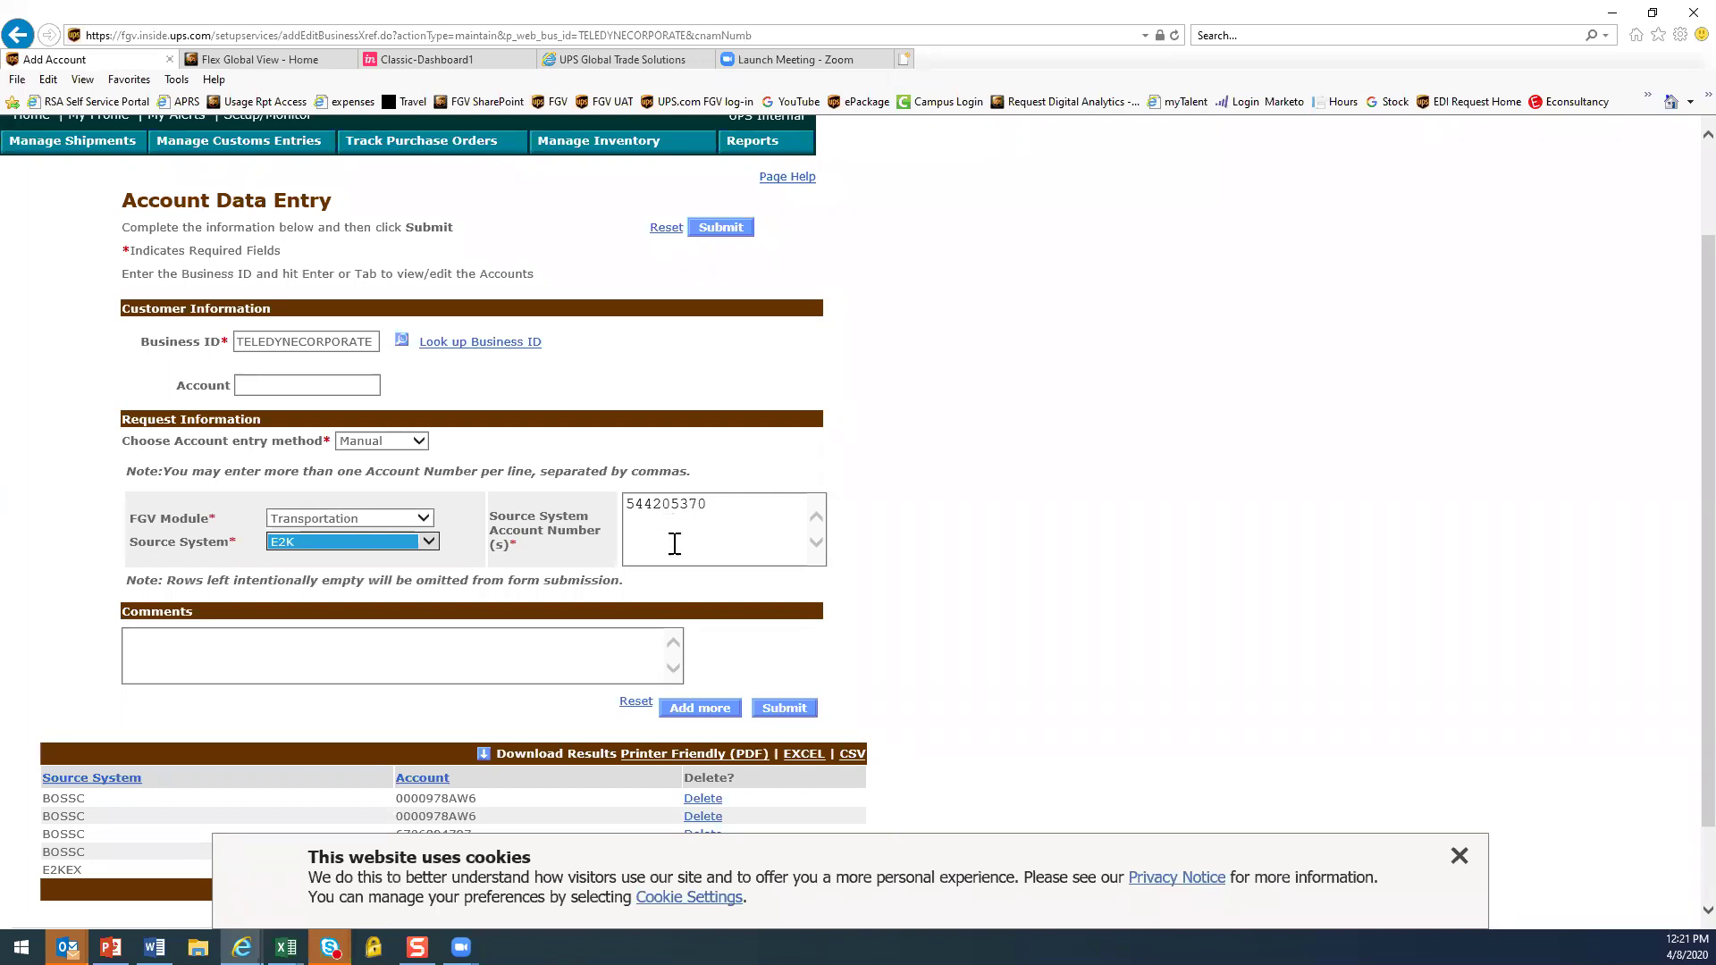
left_click(640, 514)
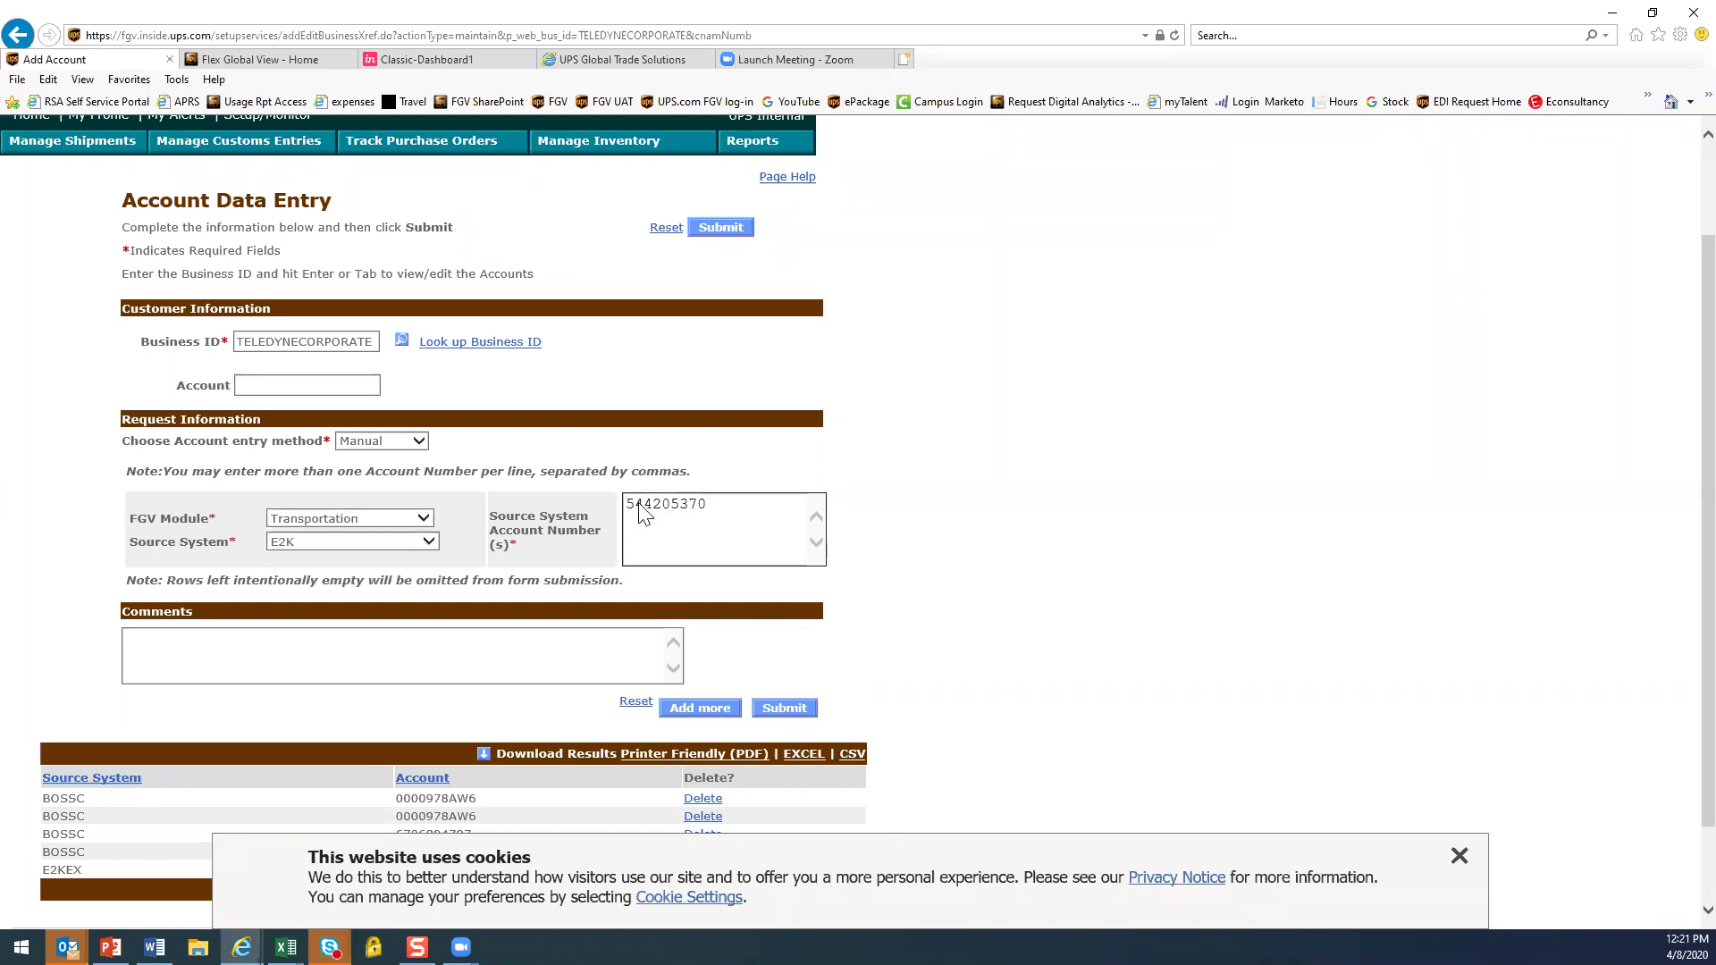
Prefix the account number with 6 and switch to Brokerage module with Freight/BOSS source
type("6")
left_click(424, 519)
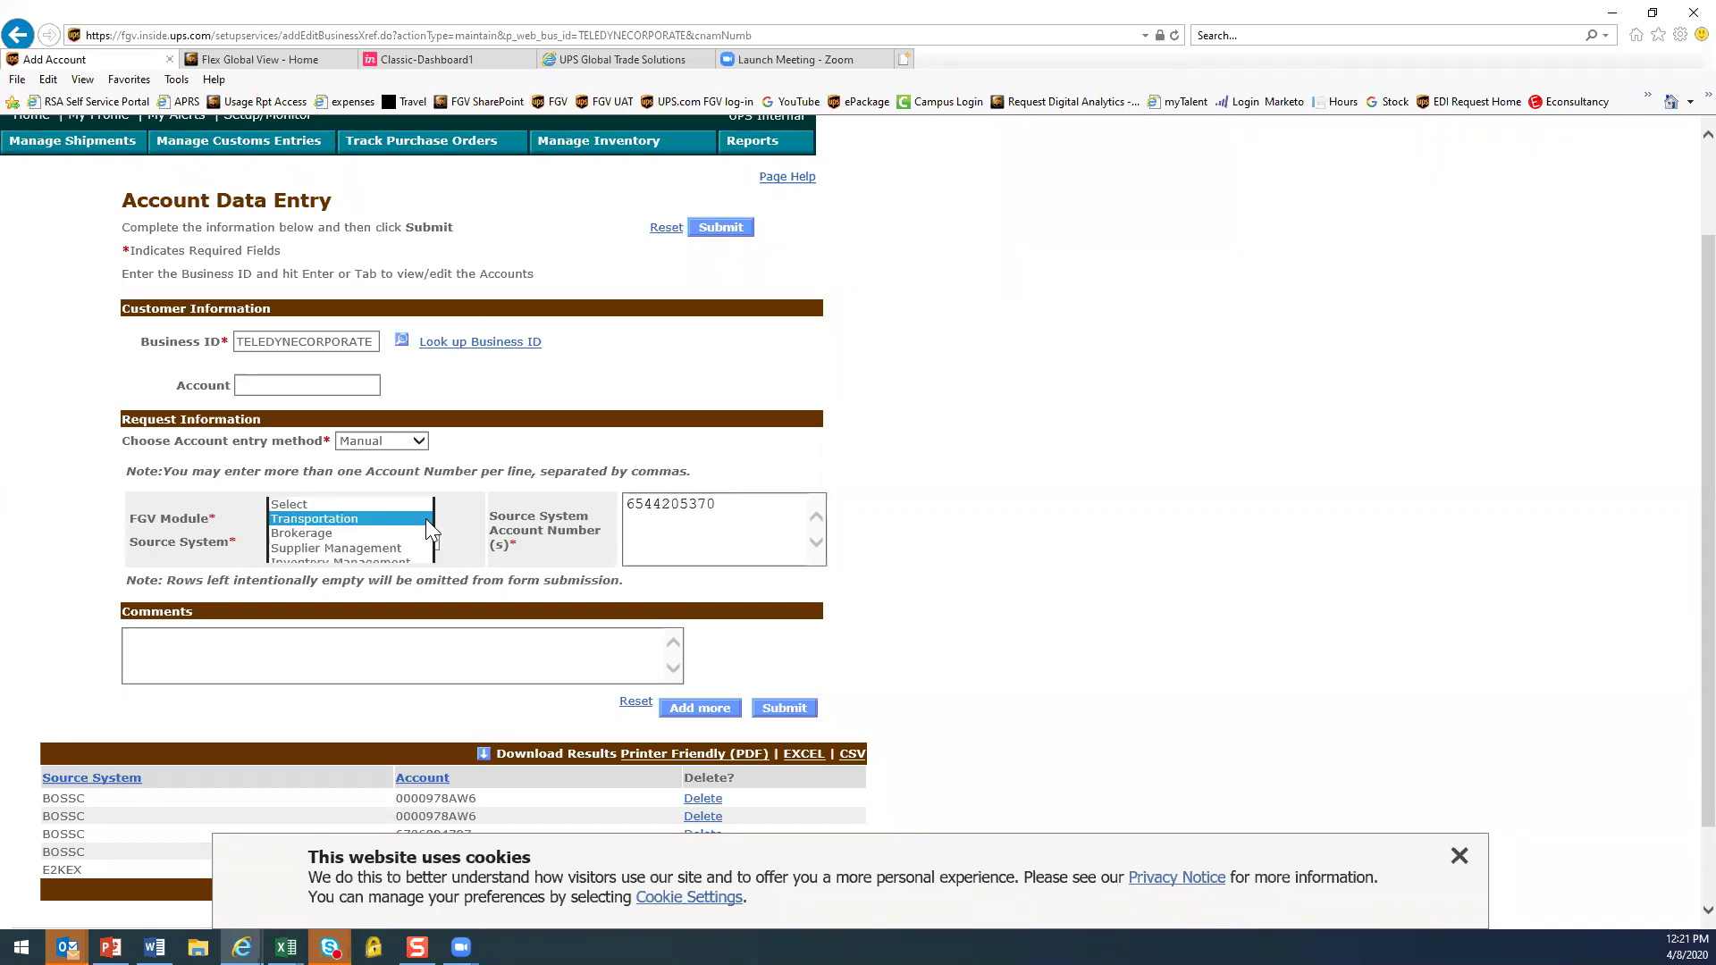
left_click(304, 534)
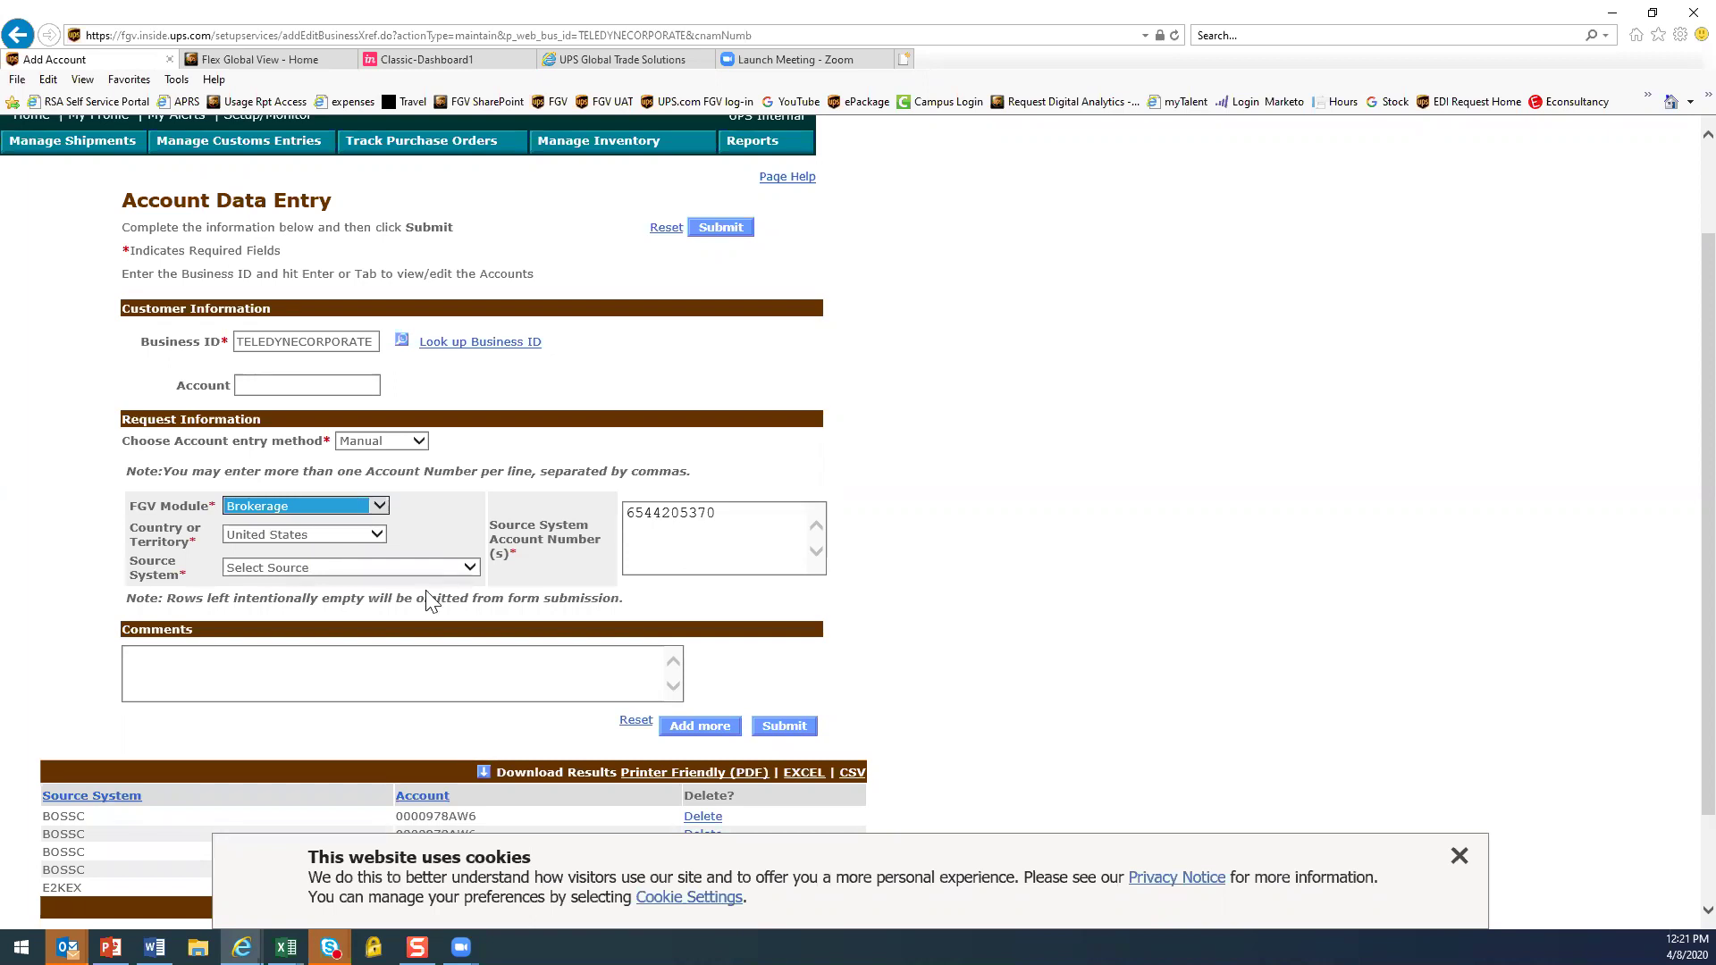
left_click(469, 570)
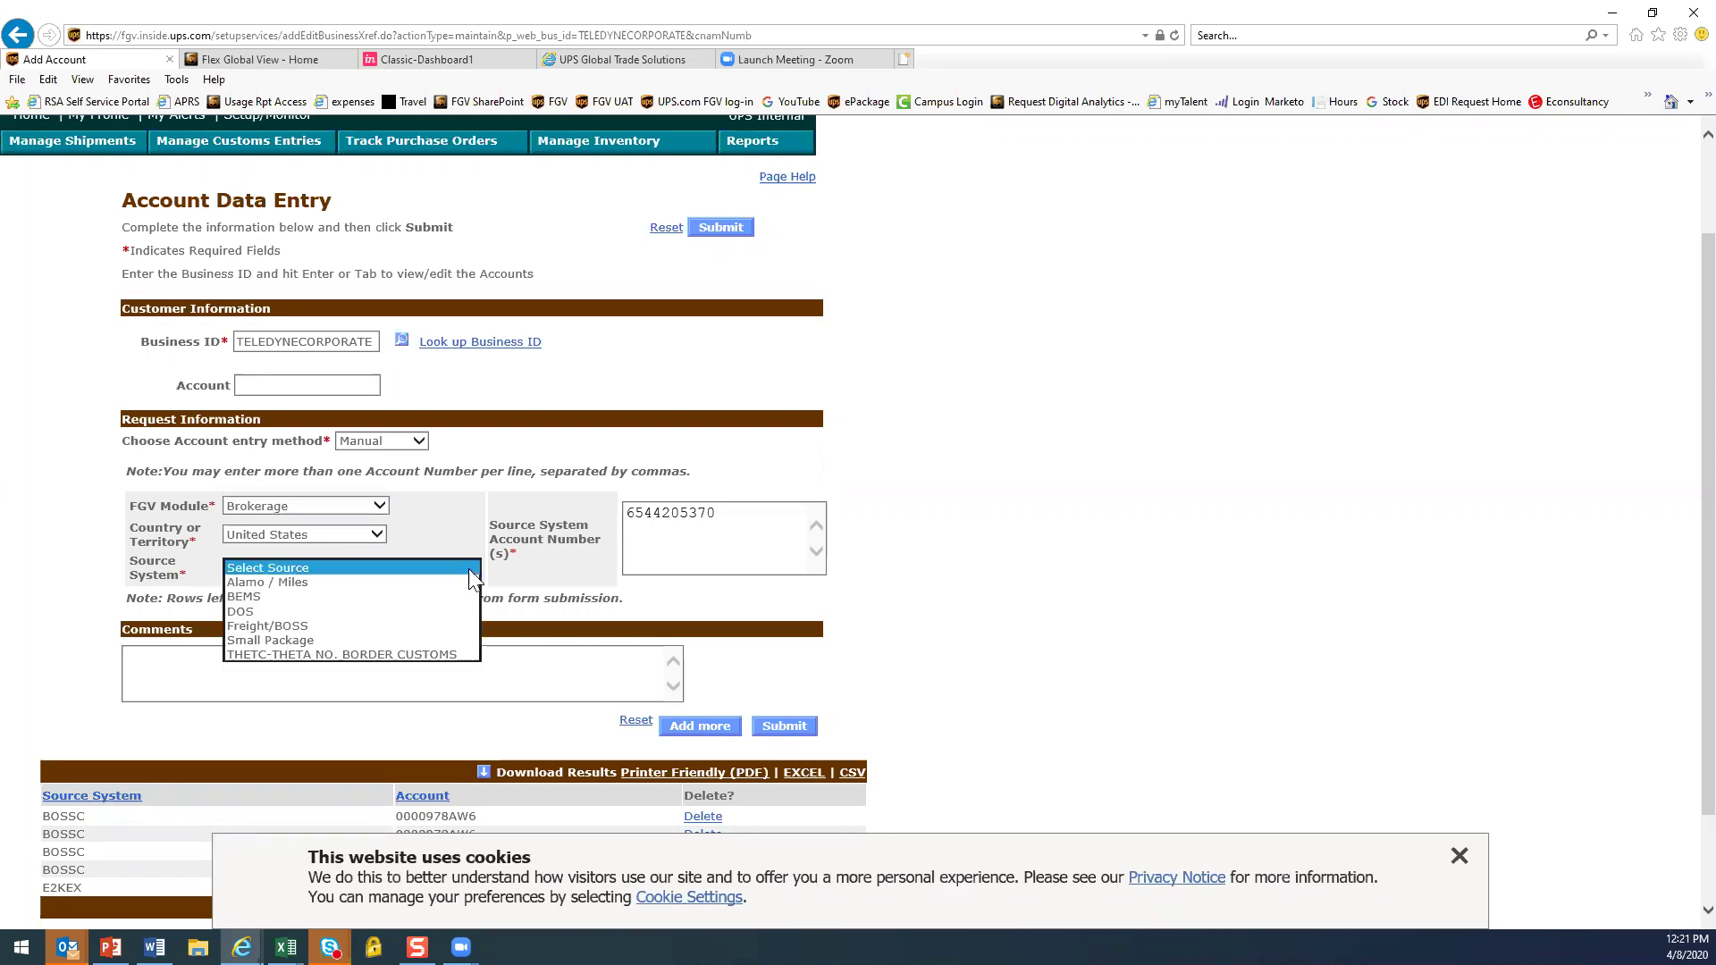
left_click(306, 626)
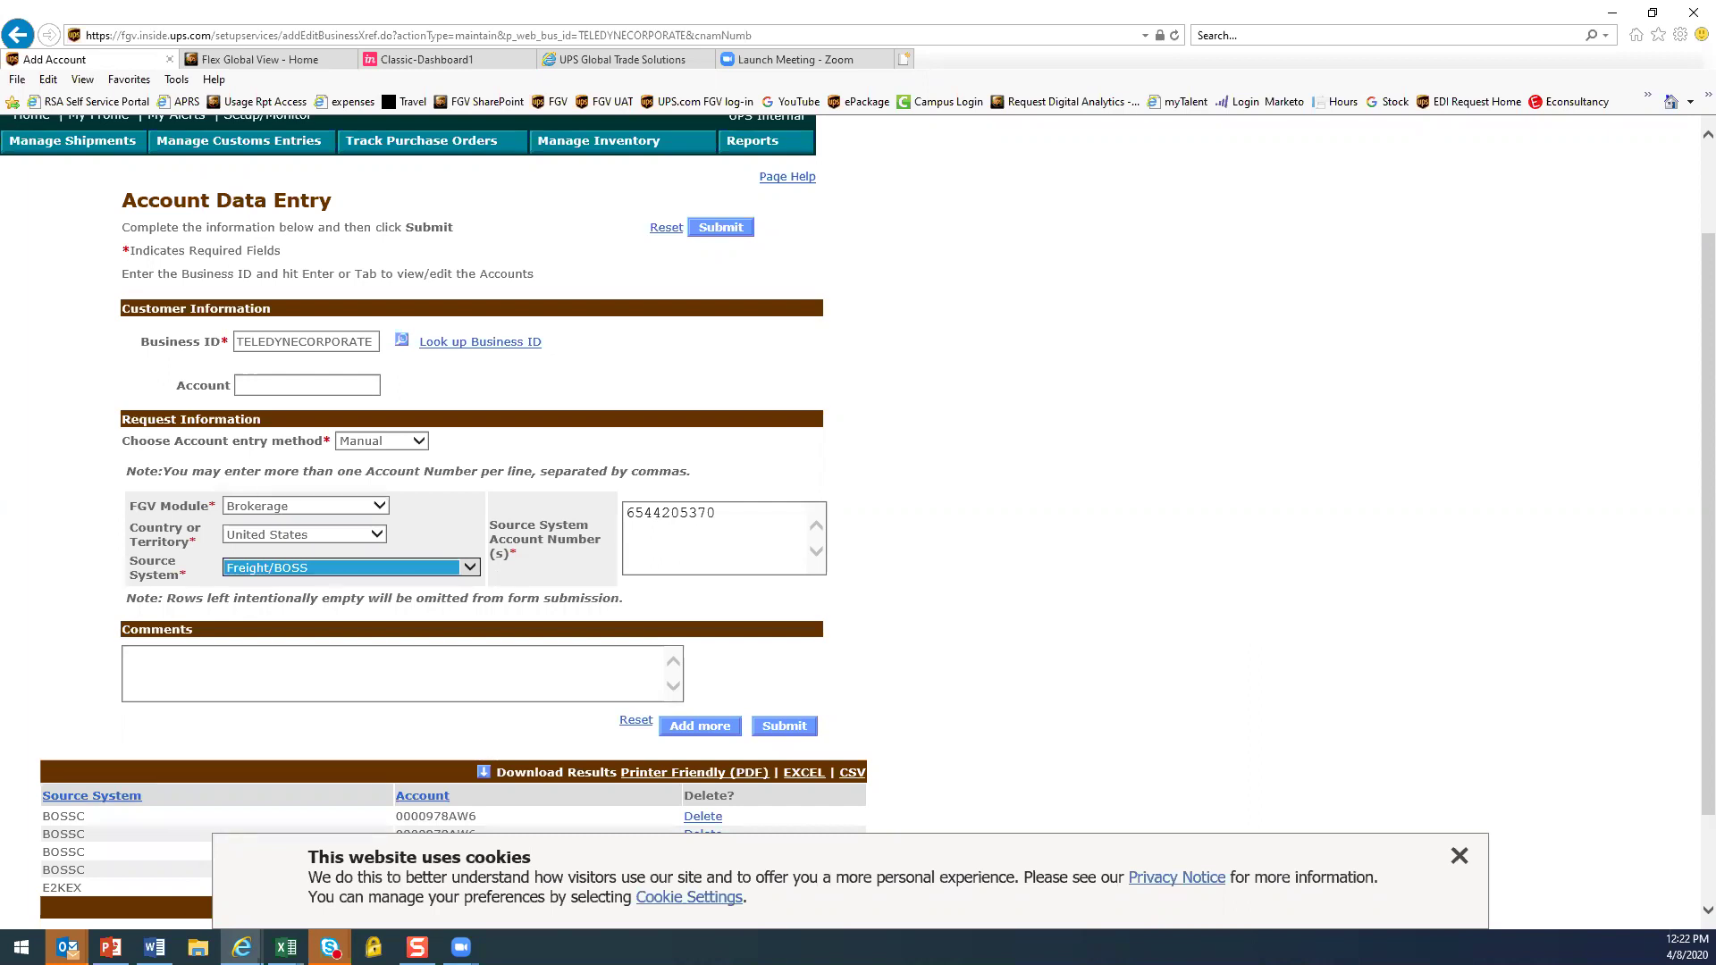
key("alt+Tab")
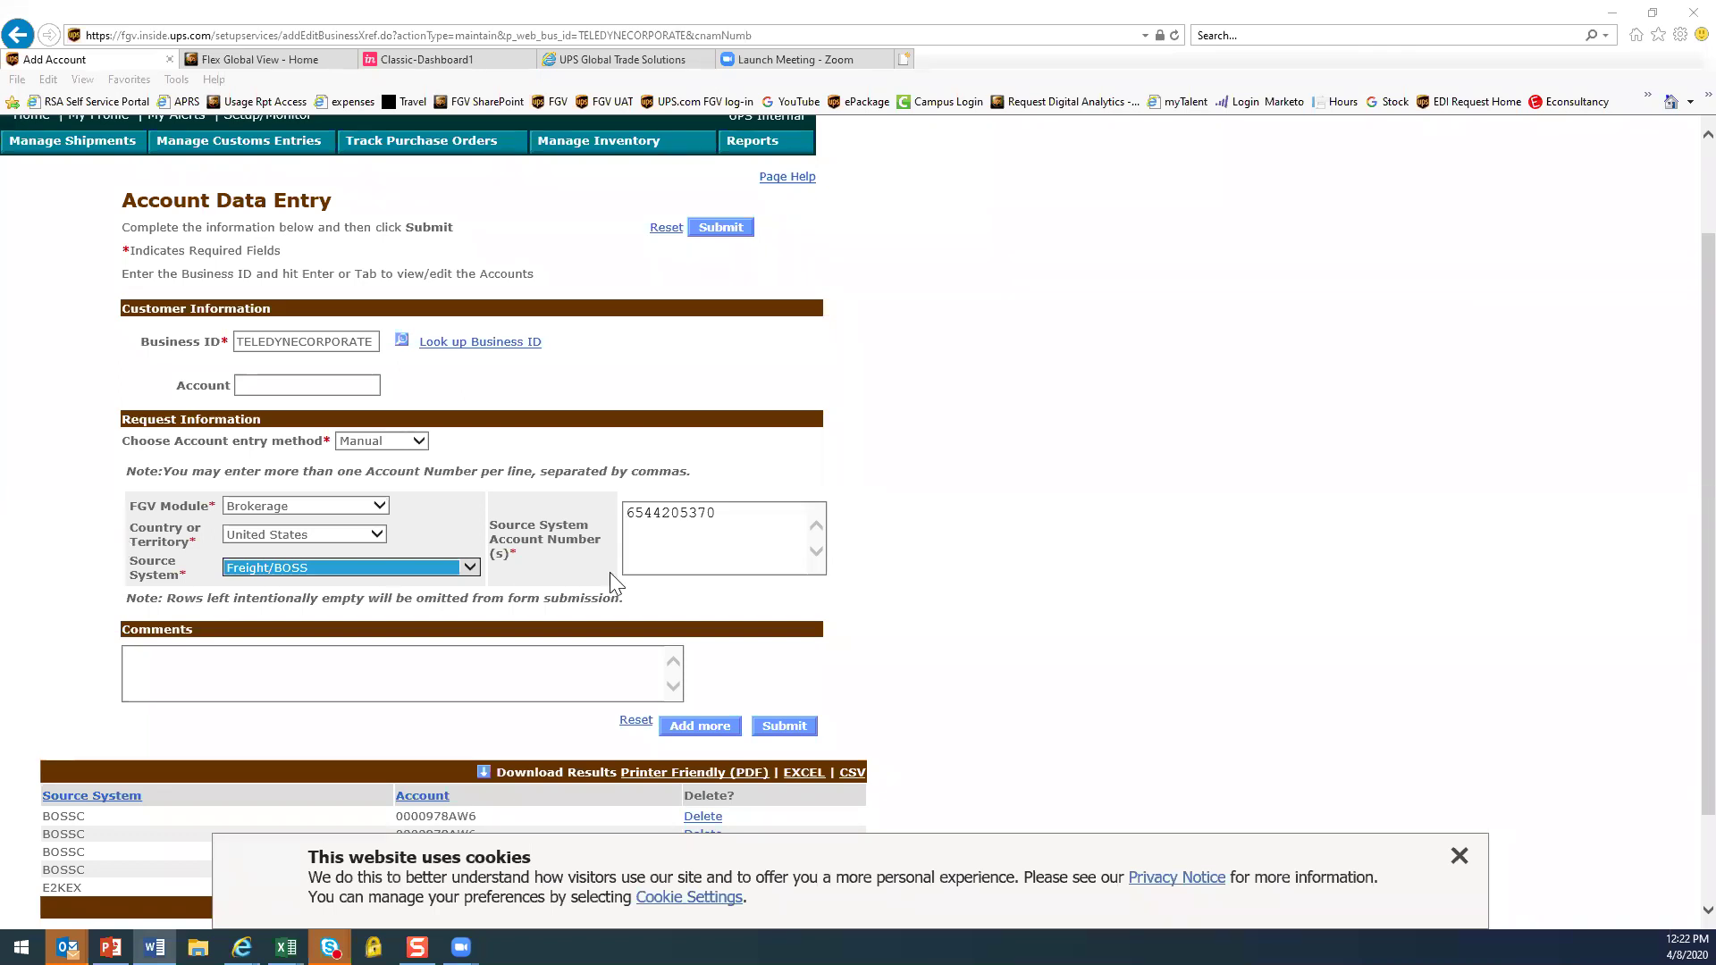
left_click_drag(629, 510, 698, 597)
Paste the new account number and choose Small Package as the source system
type("978AW6")
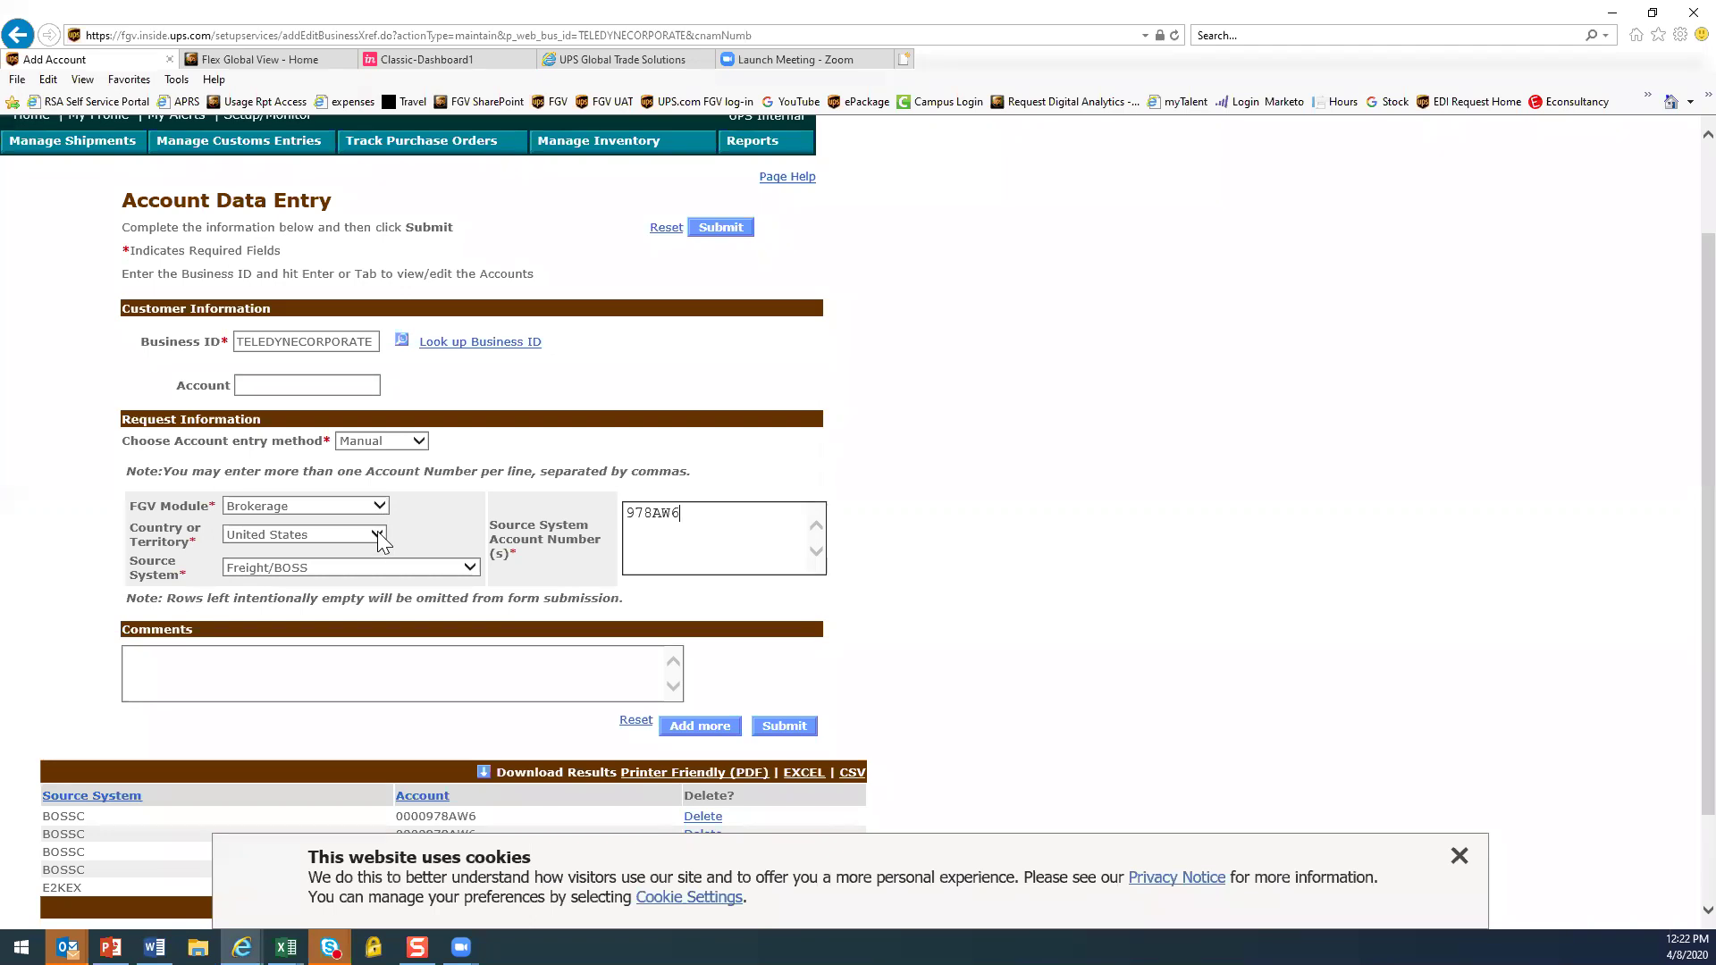
left_click(471, 572)
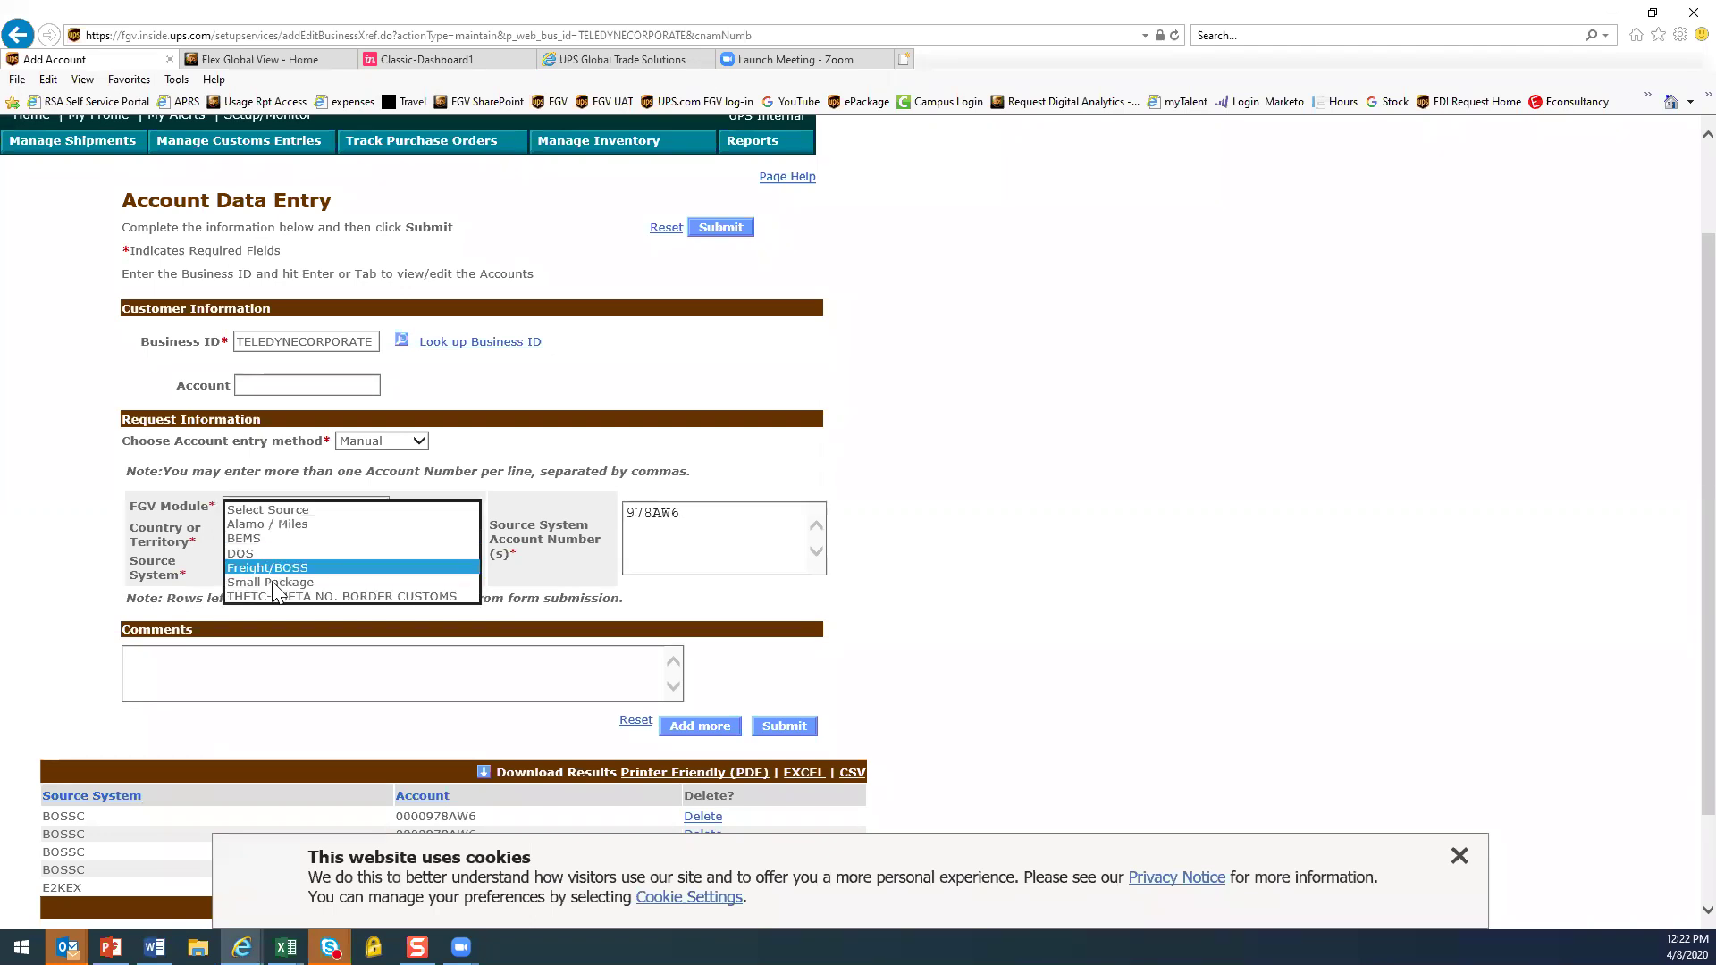
left_click(275, 593)
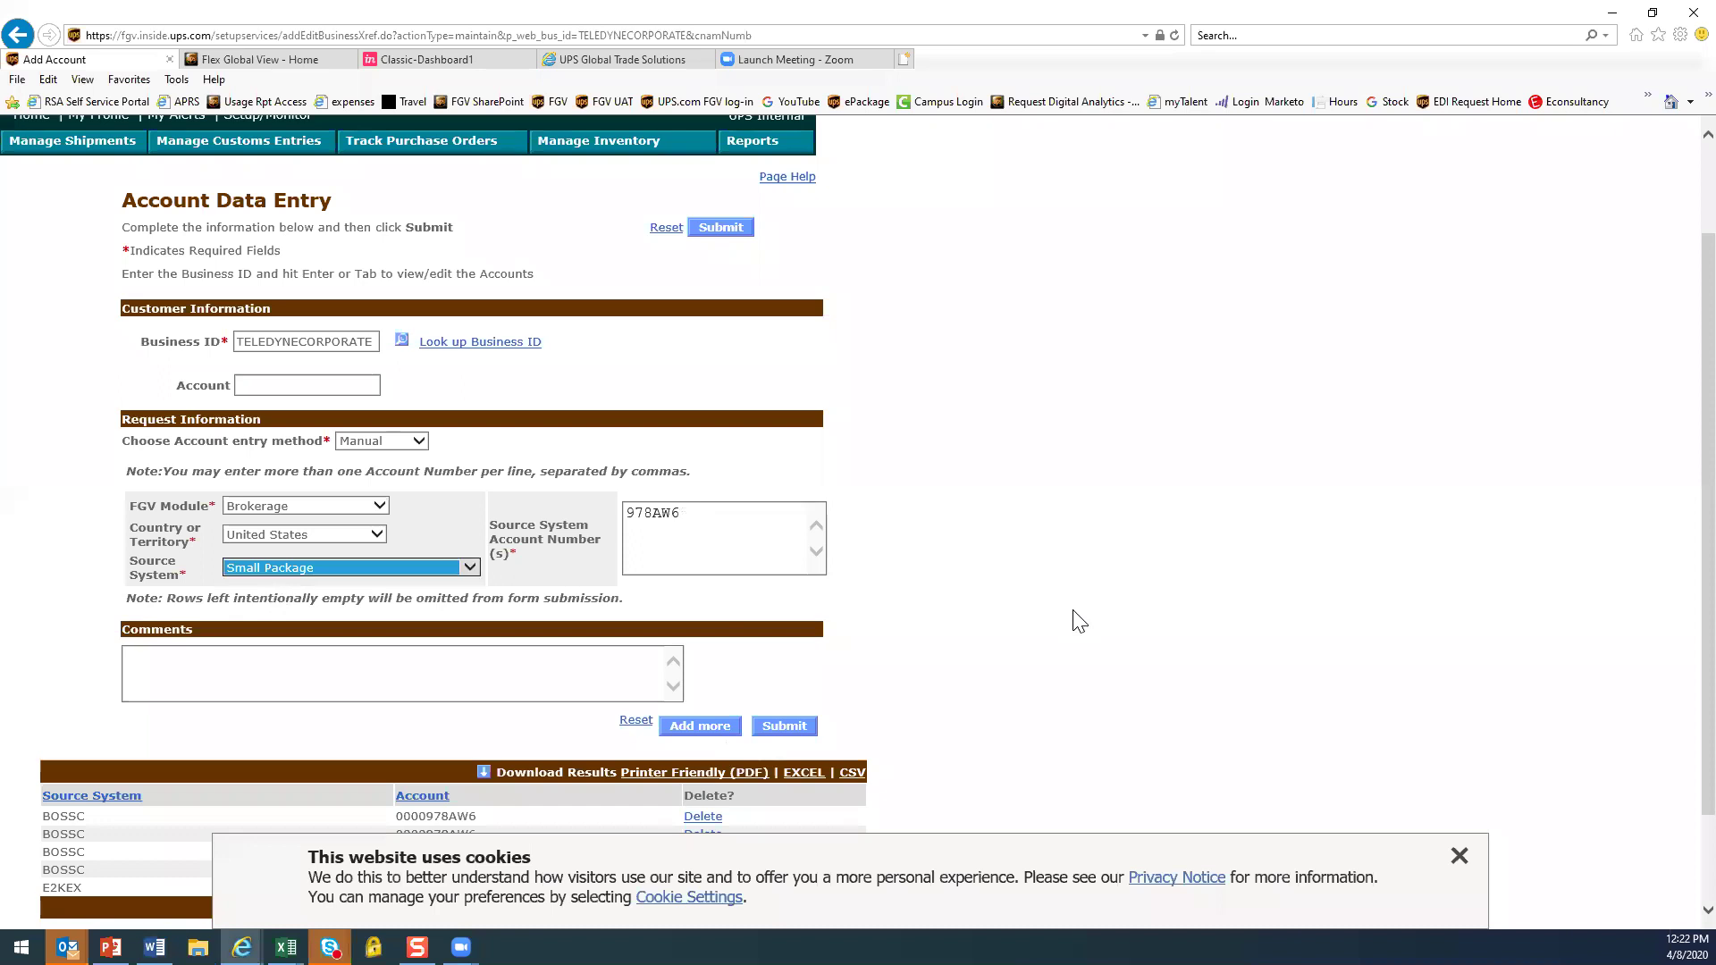
scroll(1098, 615, "down", 2)
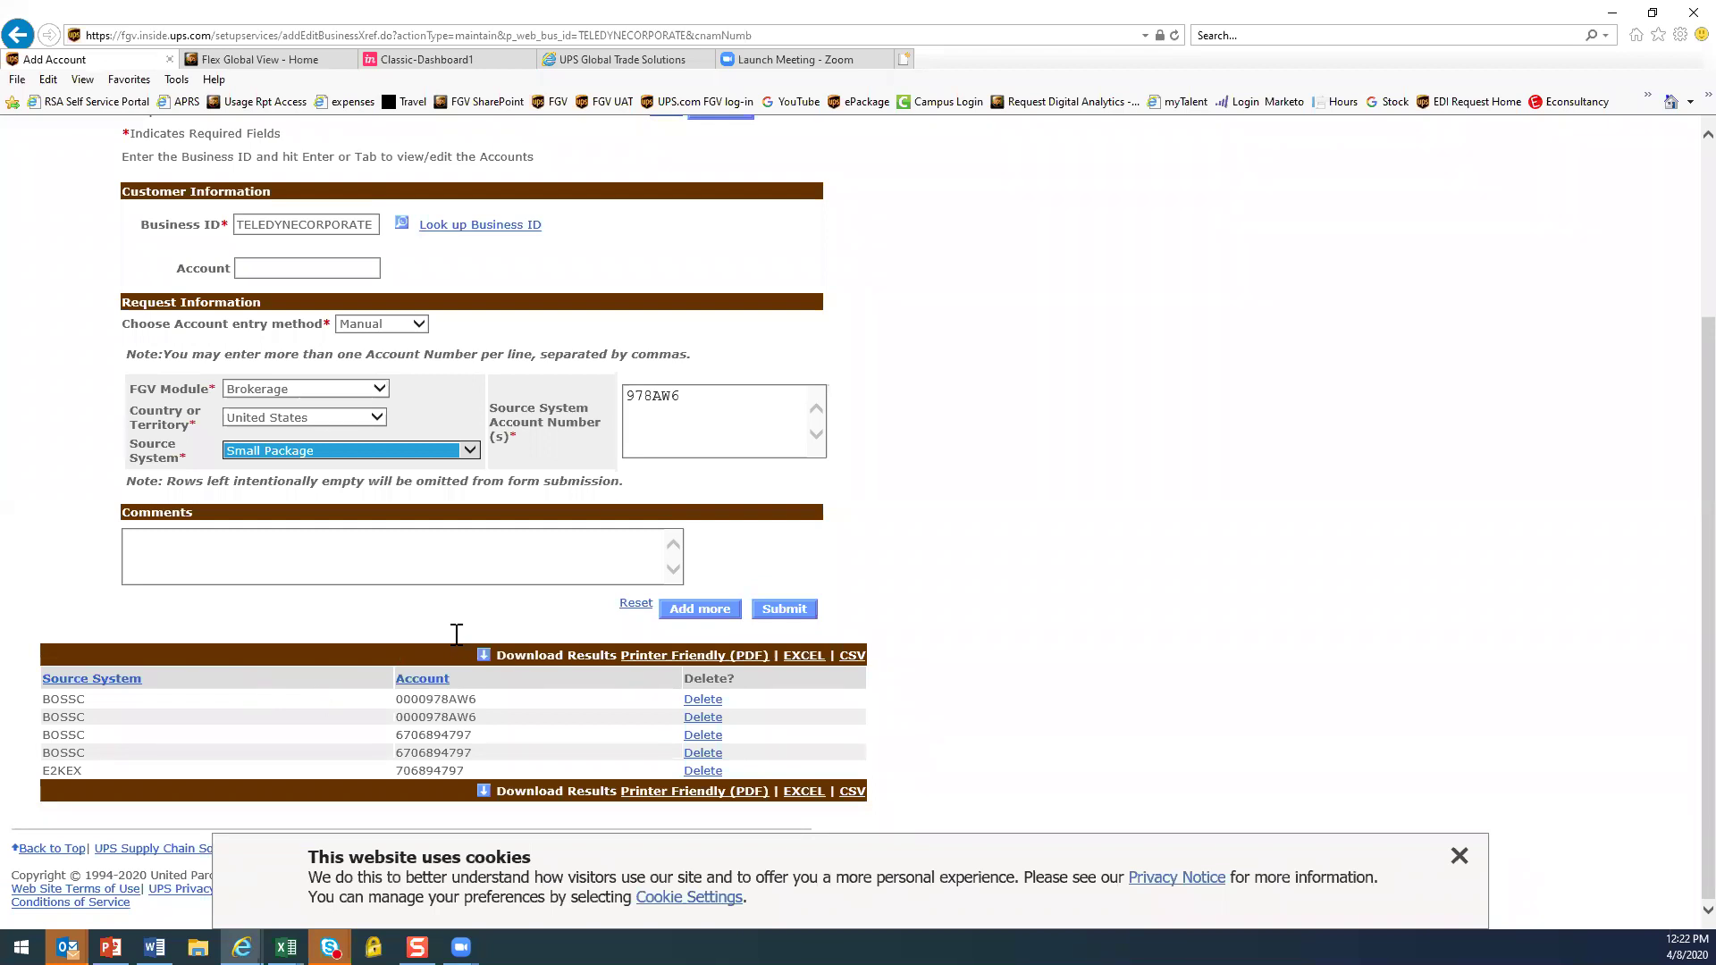
Switch the FGV Module to Transportation with Small Package as its source system
left_click(380, 389)
left_click(303, 377)
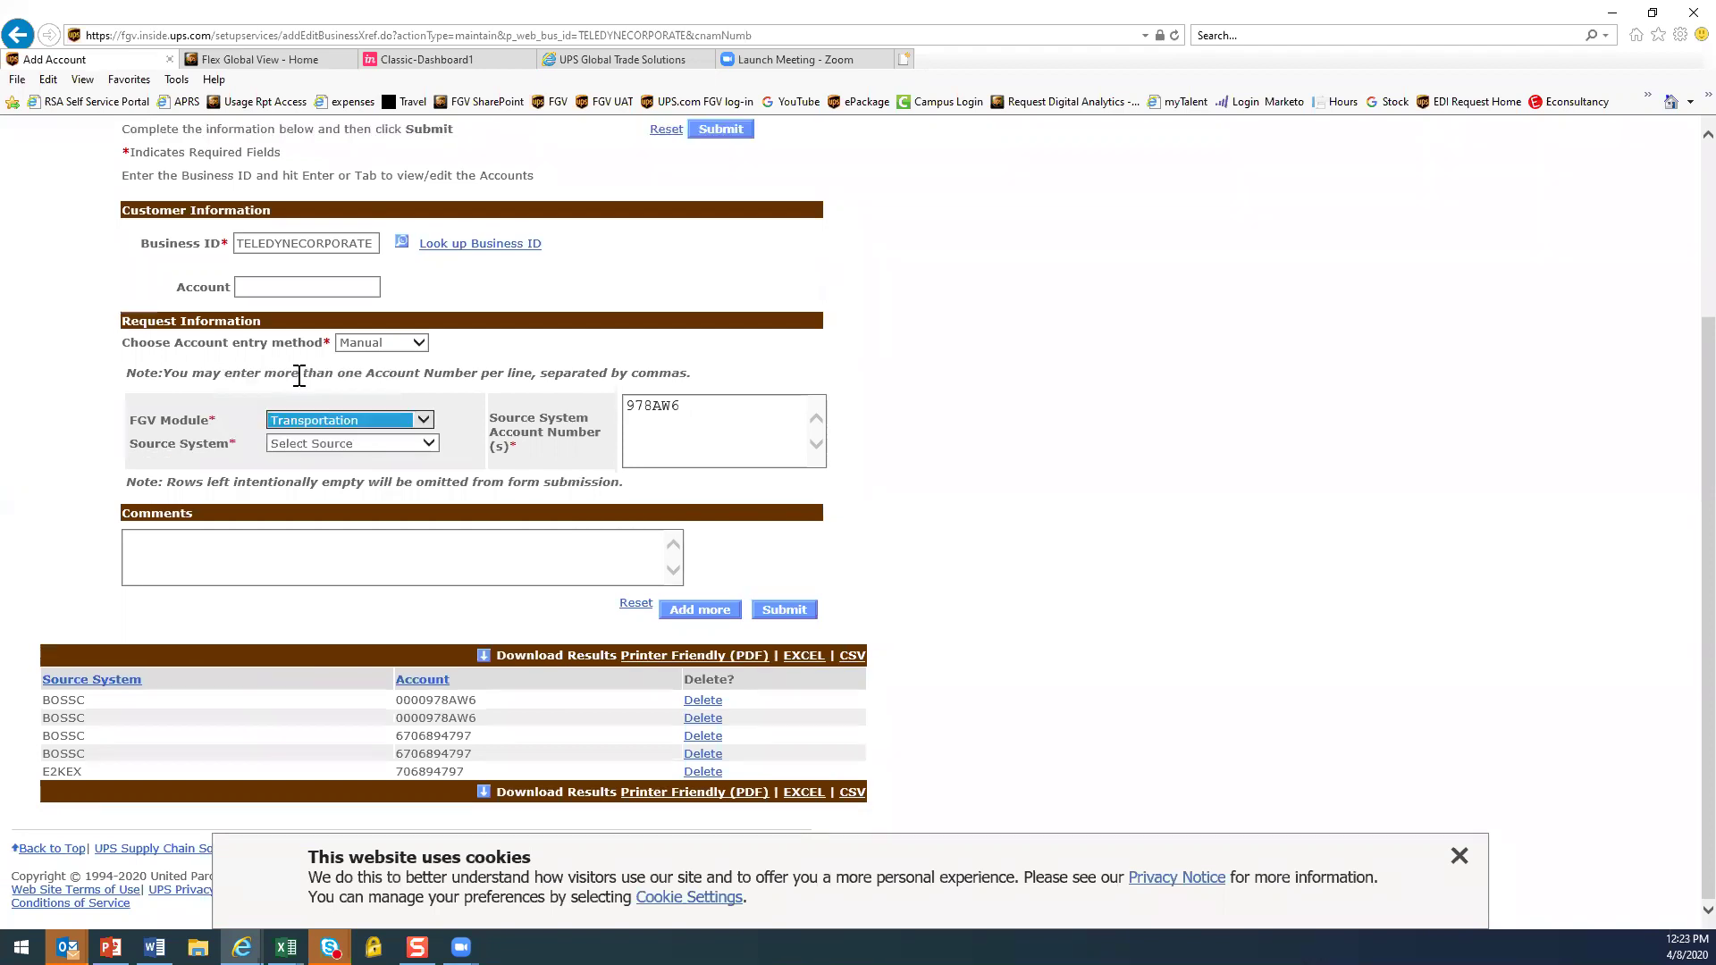
left_click(427, 442)
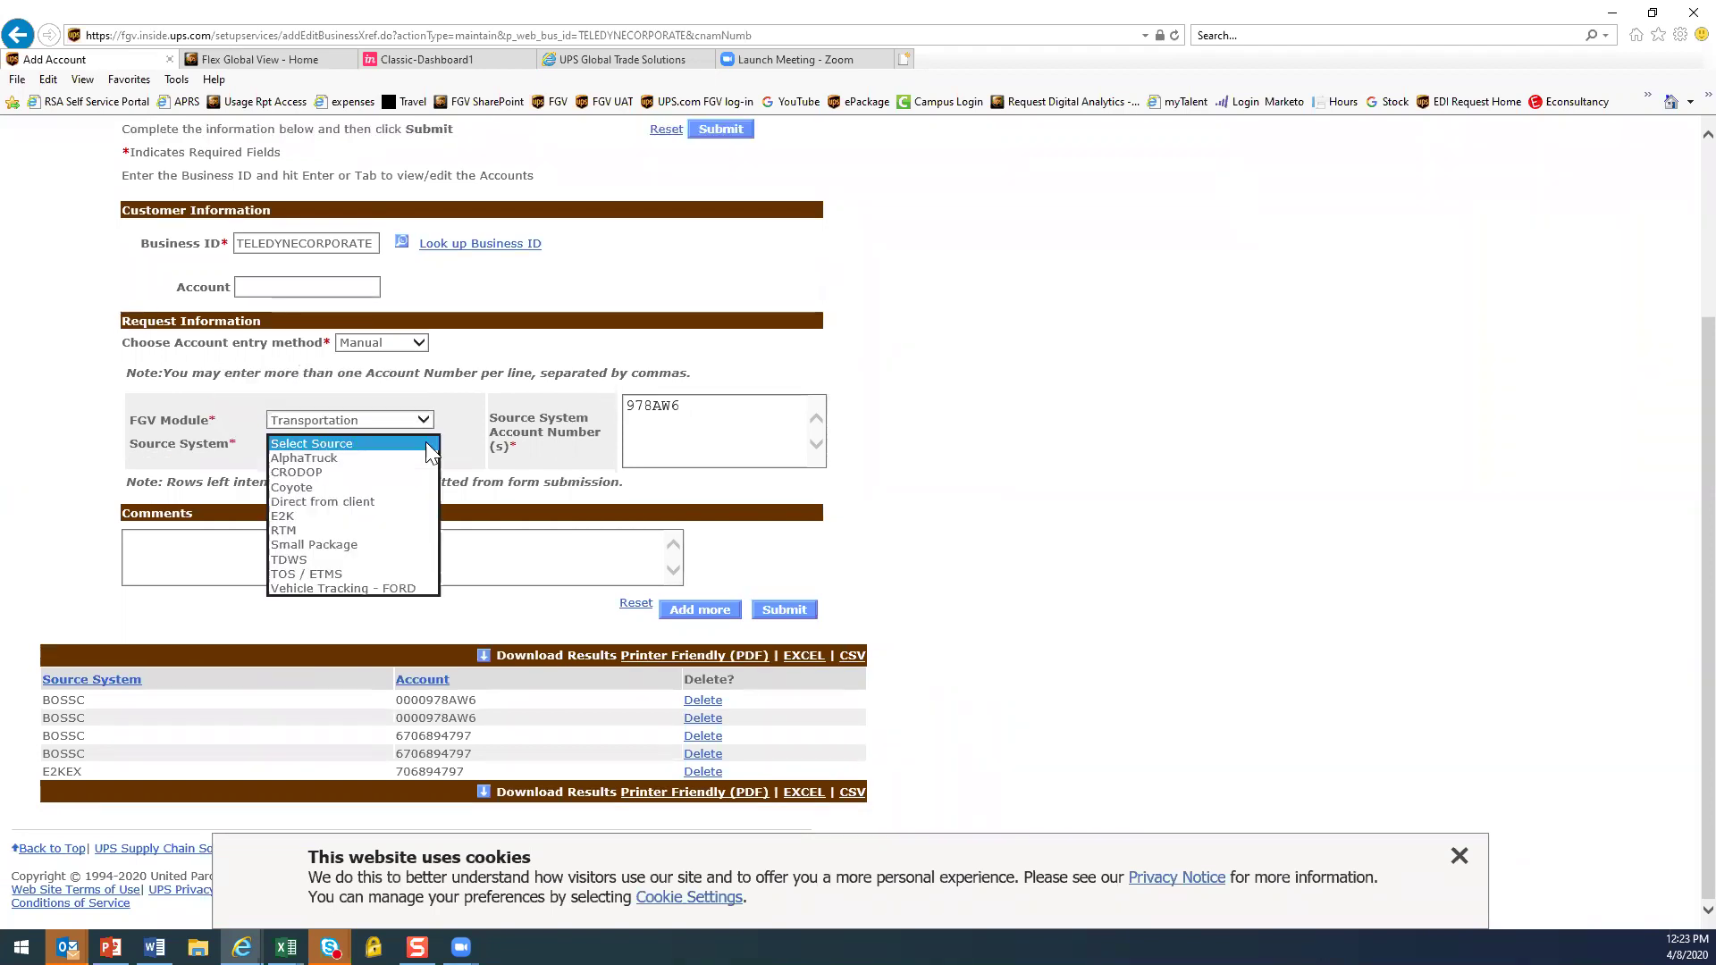
left_click(347, 545)
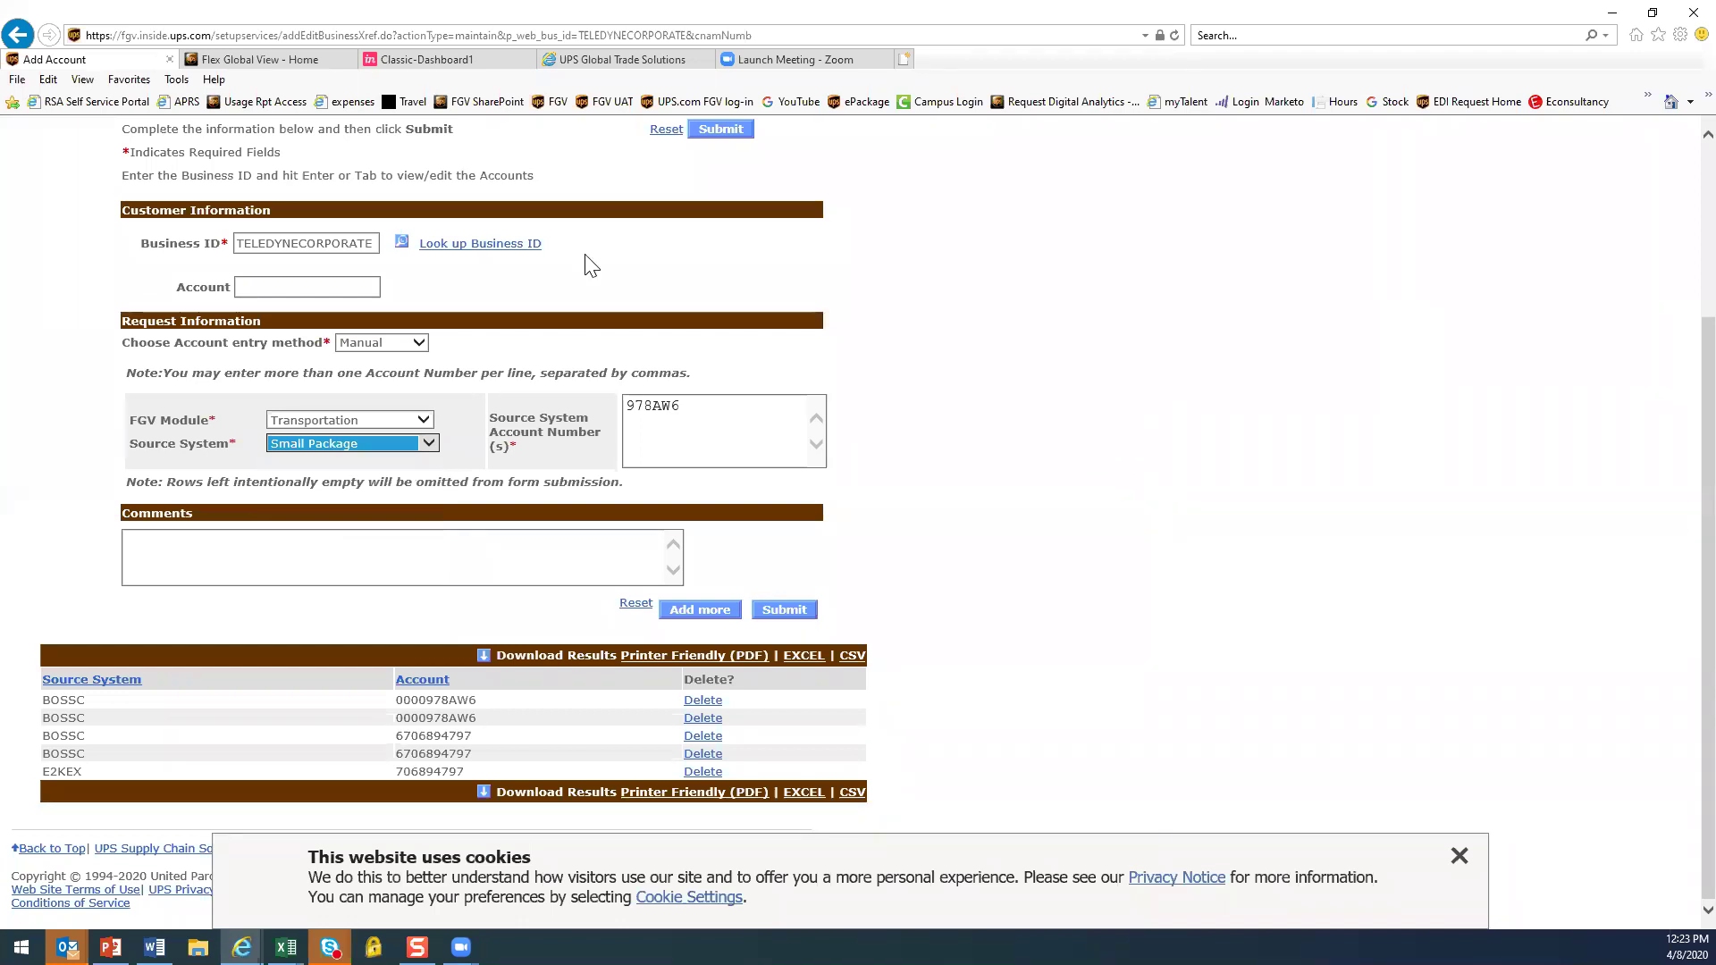
scroll(999, 374, "up", 2)
scroll(1107, 588, "up", 1)
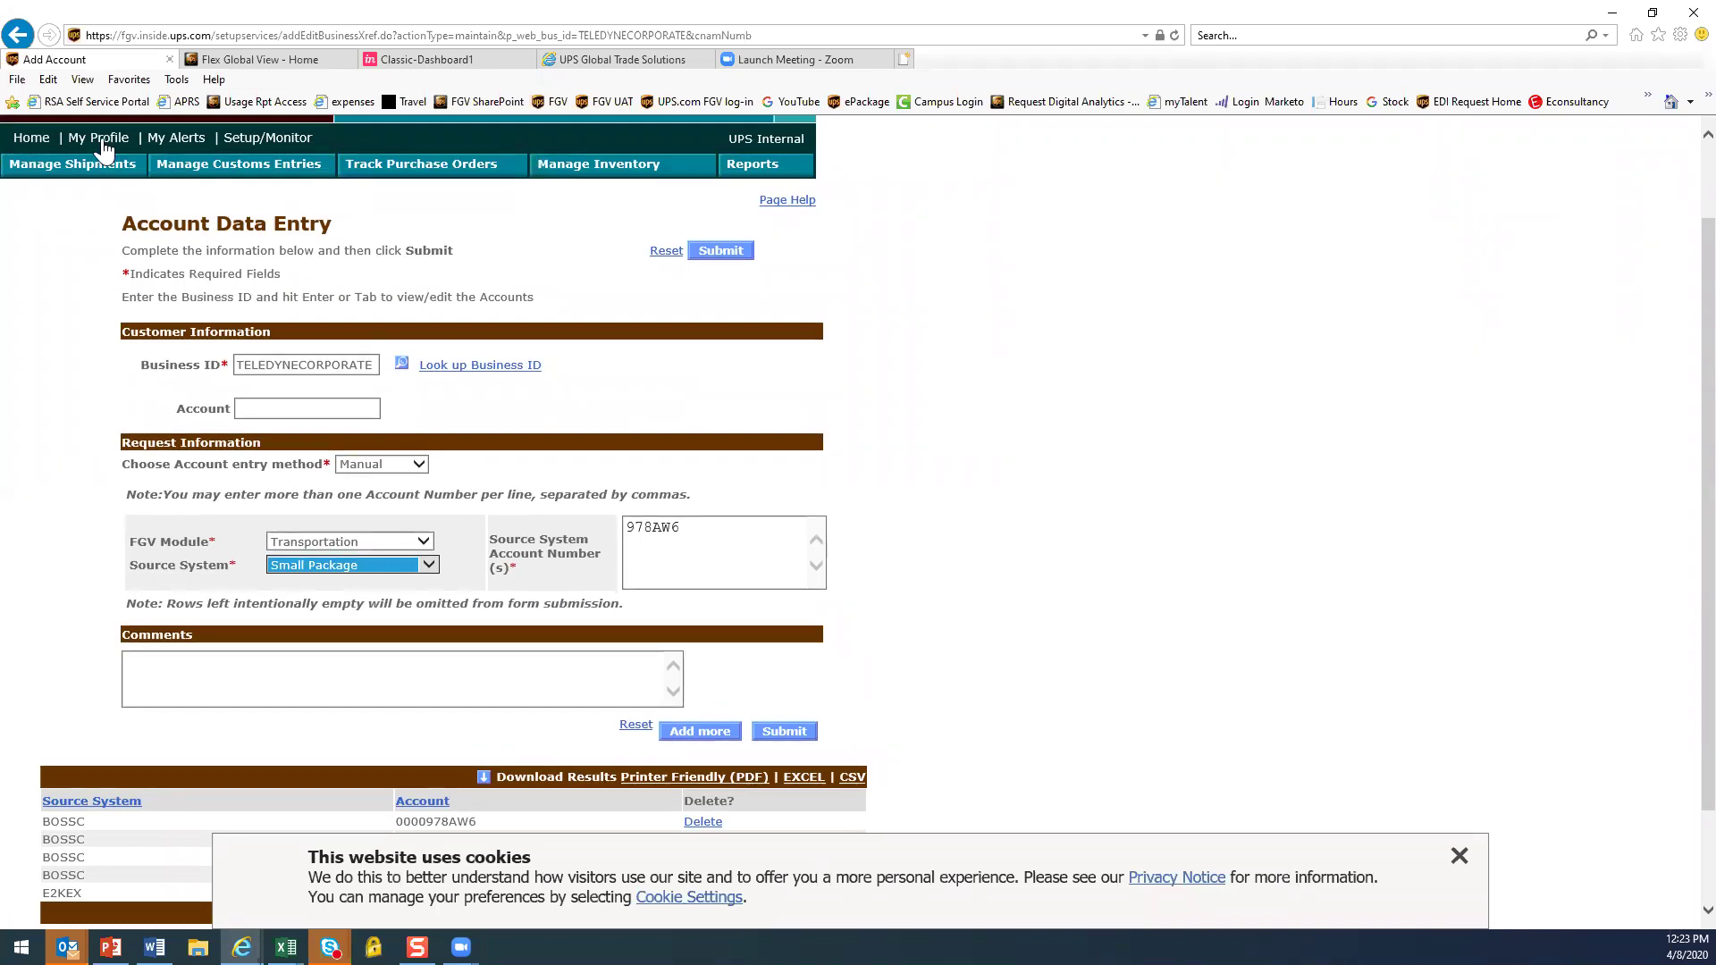
Return to the TELECRAFTERS Shipments Dashboard, dismiss the cookie notice, and switch over to Word
left_click(33, 140)
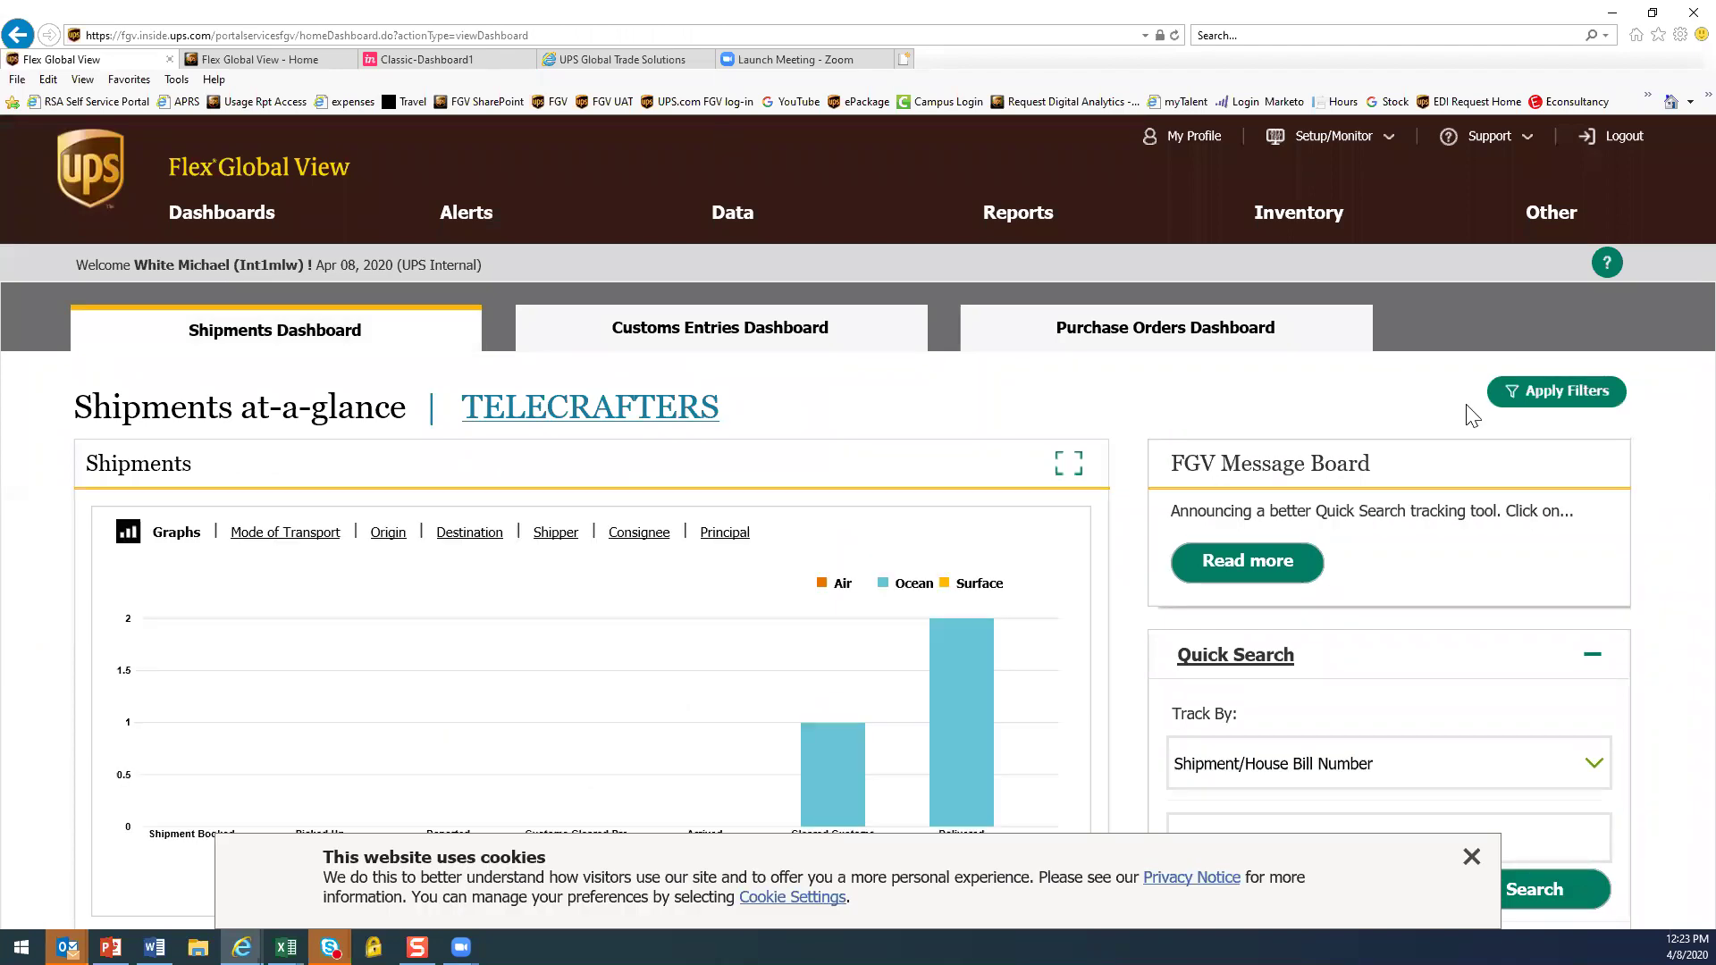
left_click(1471, 857)
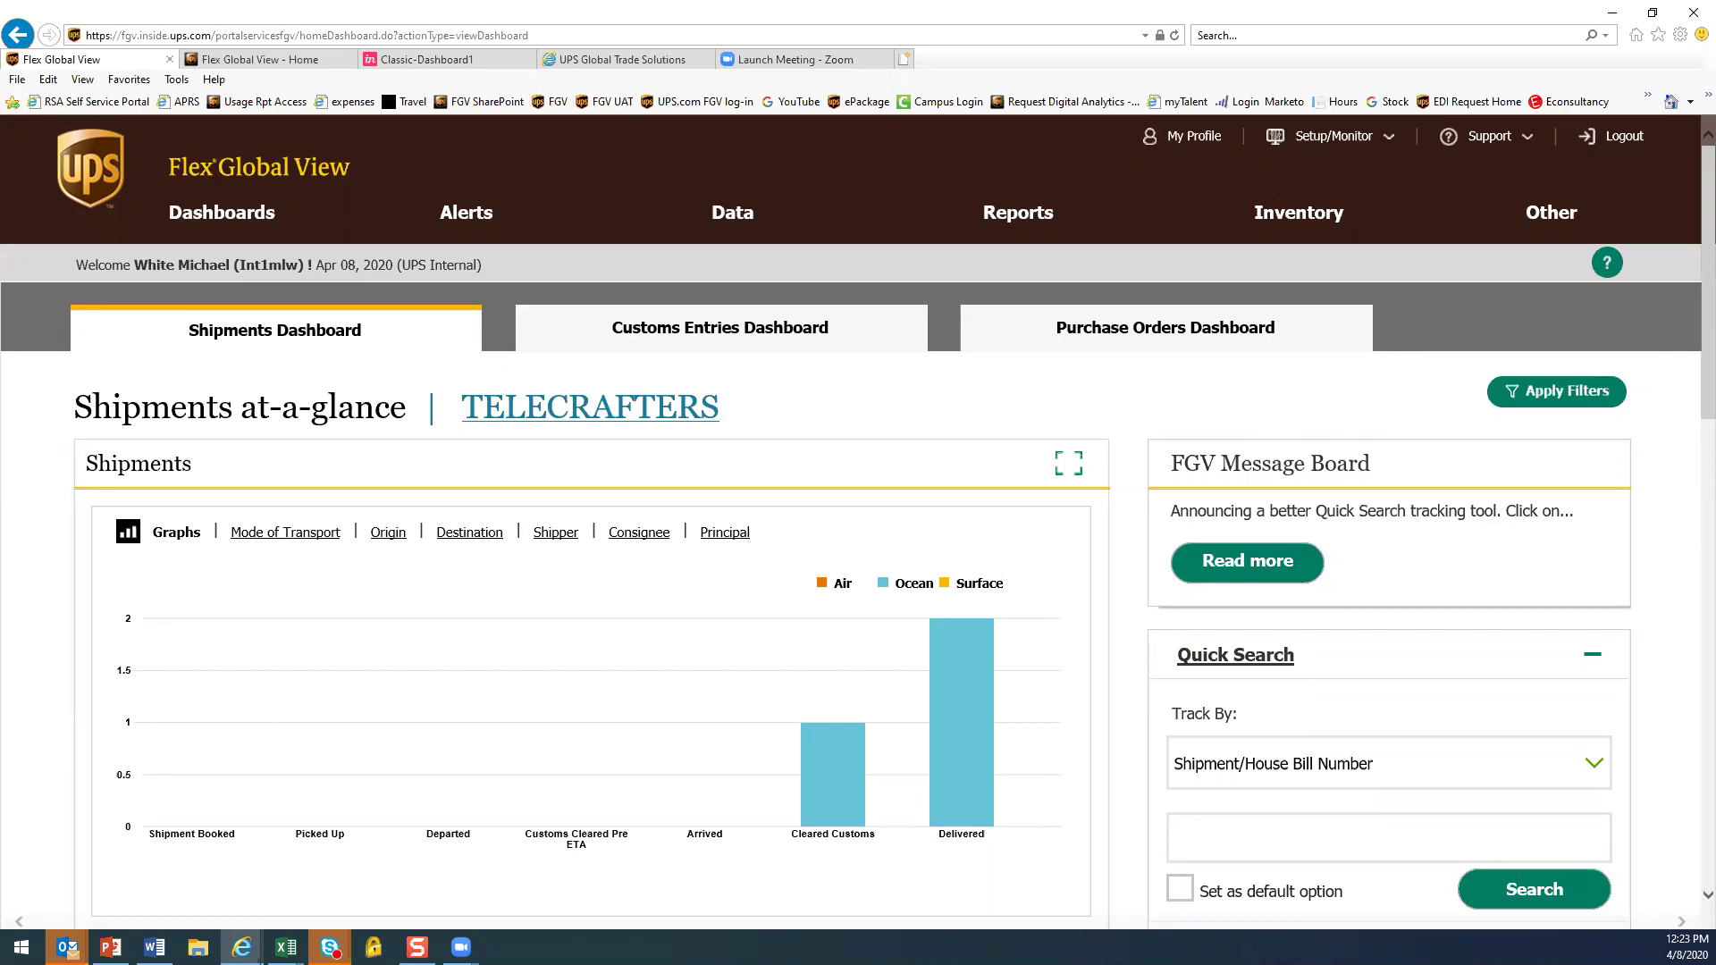
key("alt+Tab")
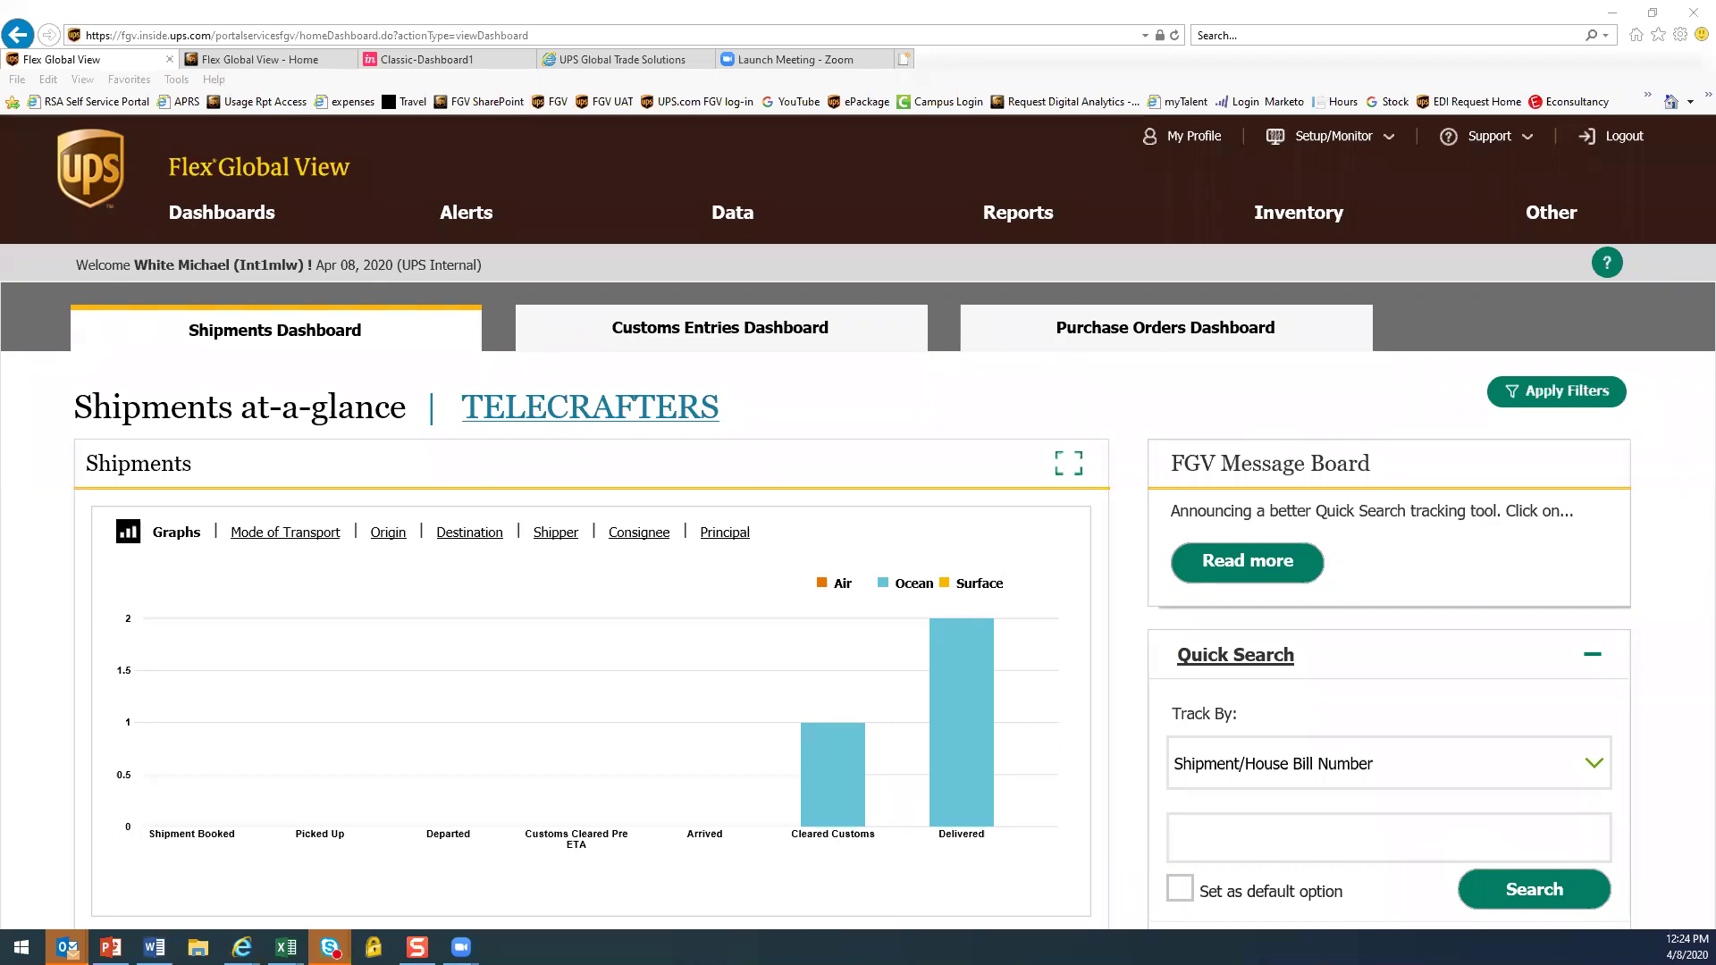
Go back to the Flex Global View log-in page in the UPS Global Trade Solutions tab
left_click(604, 59)
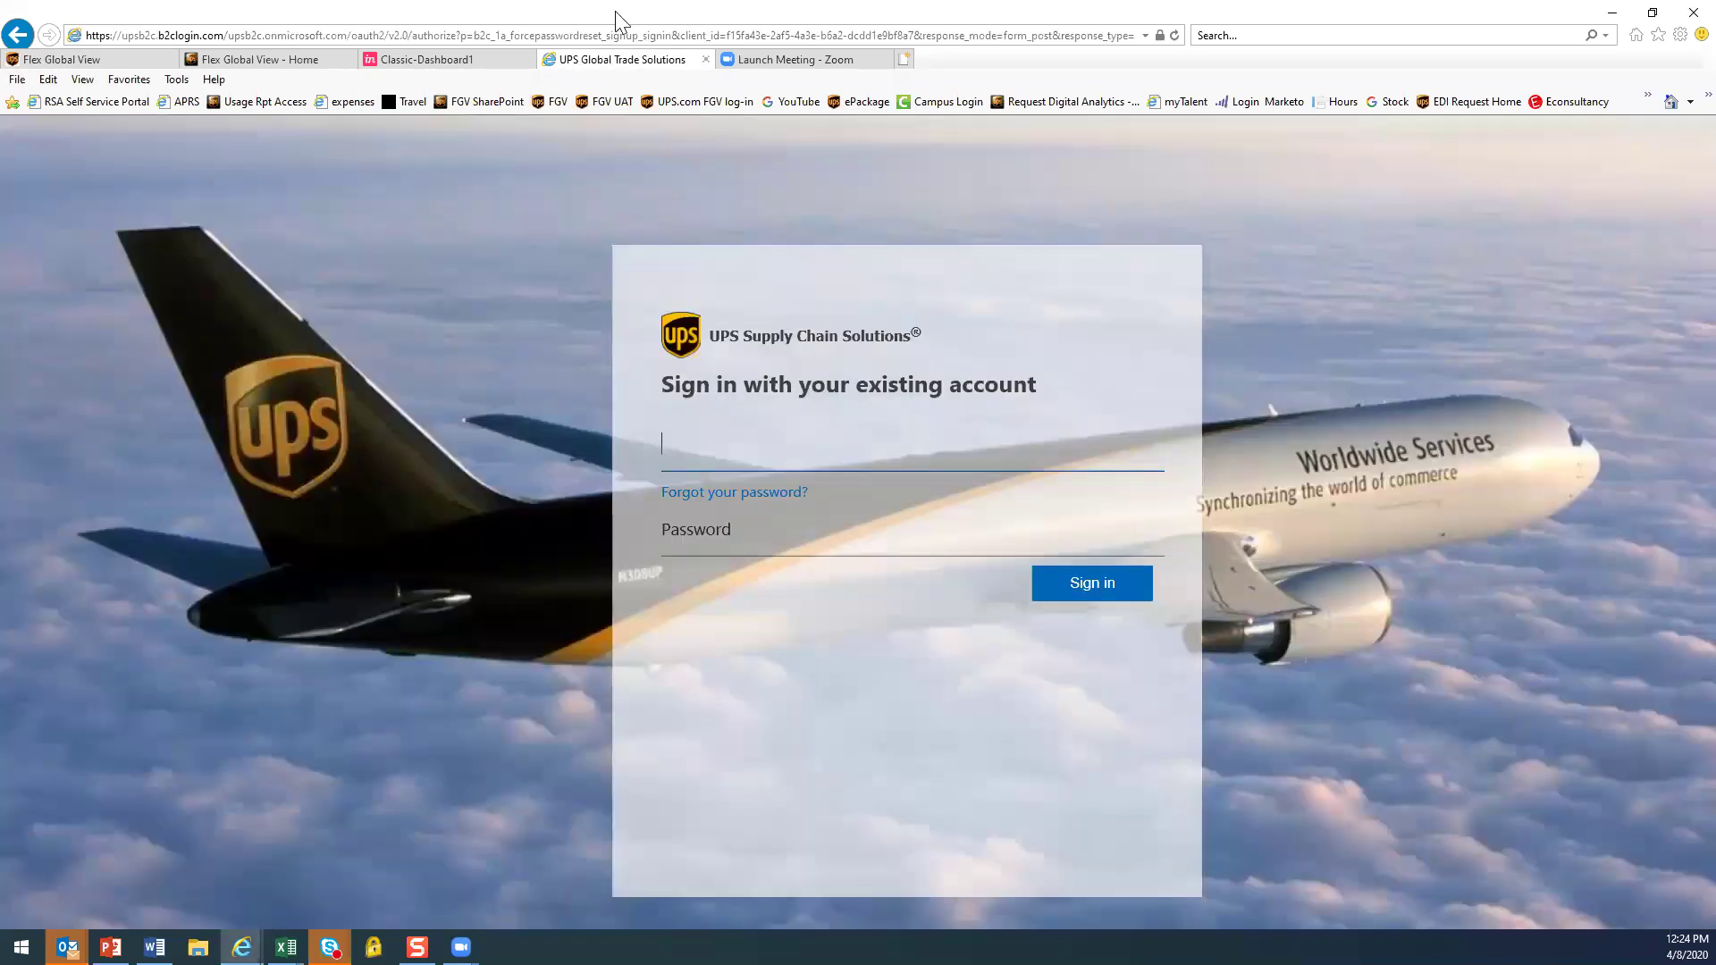
left_click(11, 38)
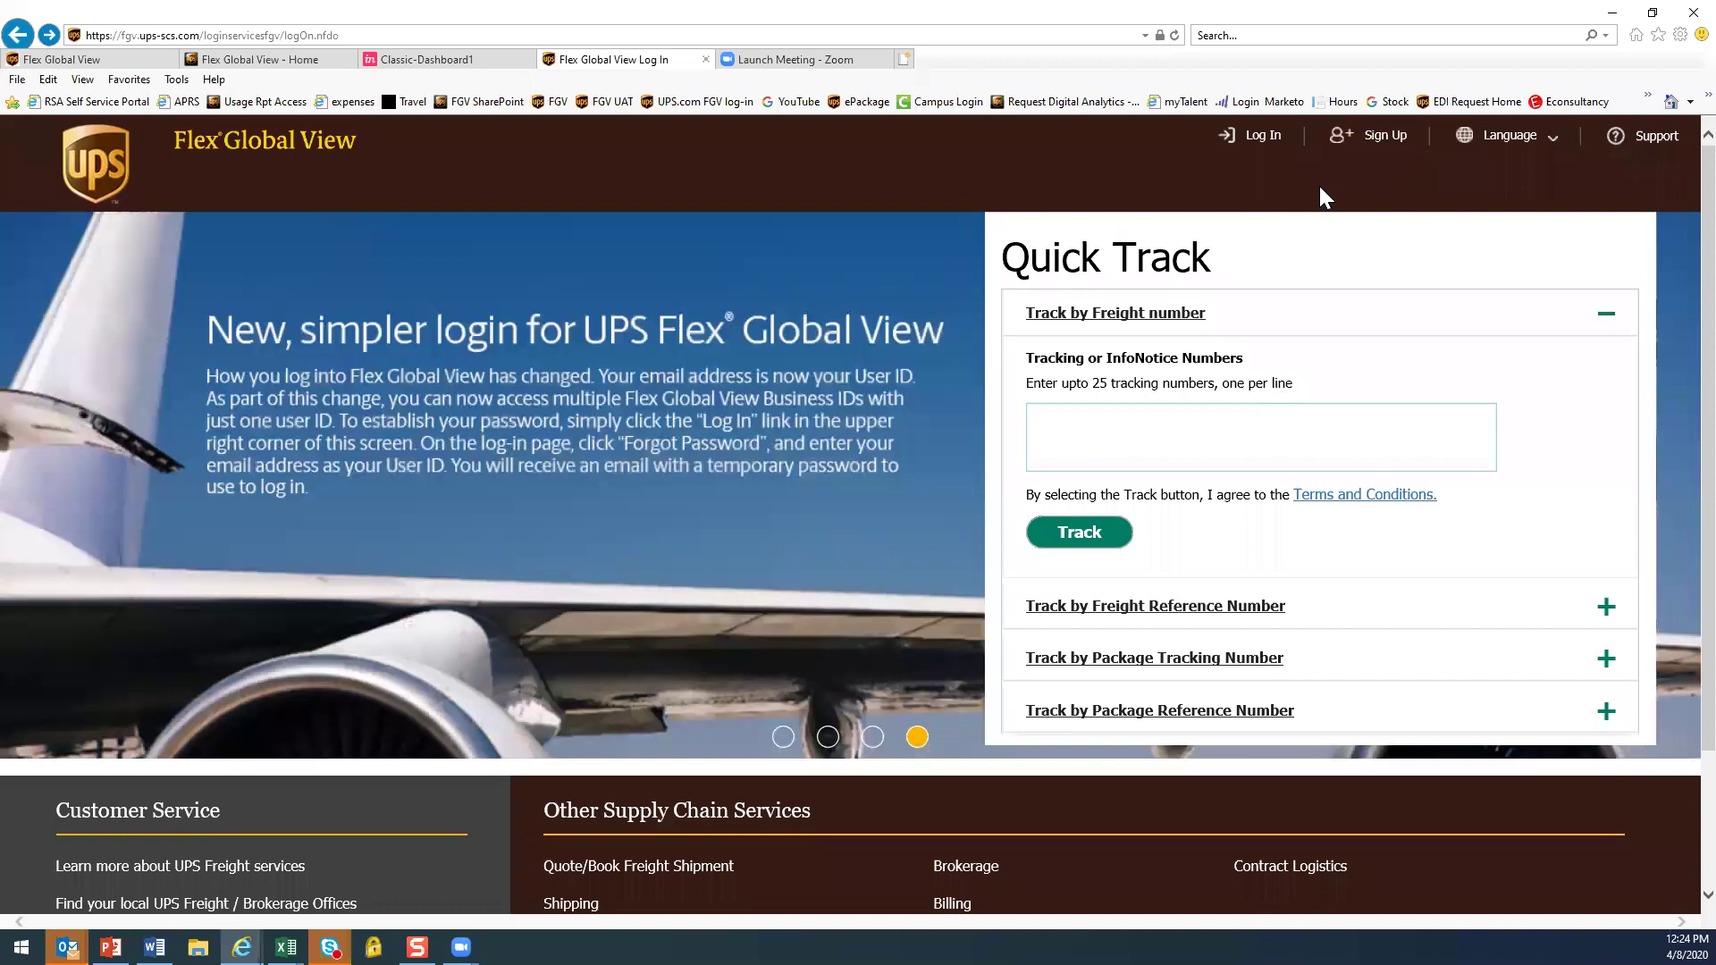
Open the New User Setup Request form, try submitting it blank, then return to log-in
left_click(1374, 143)
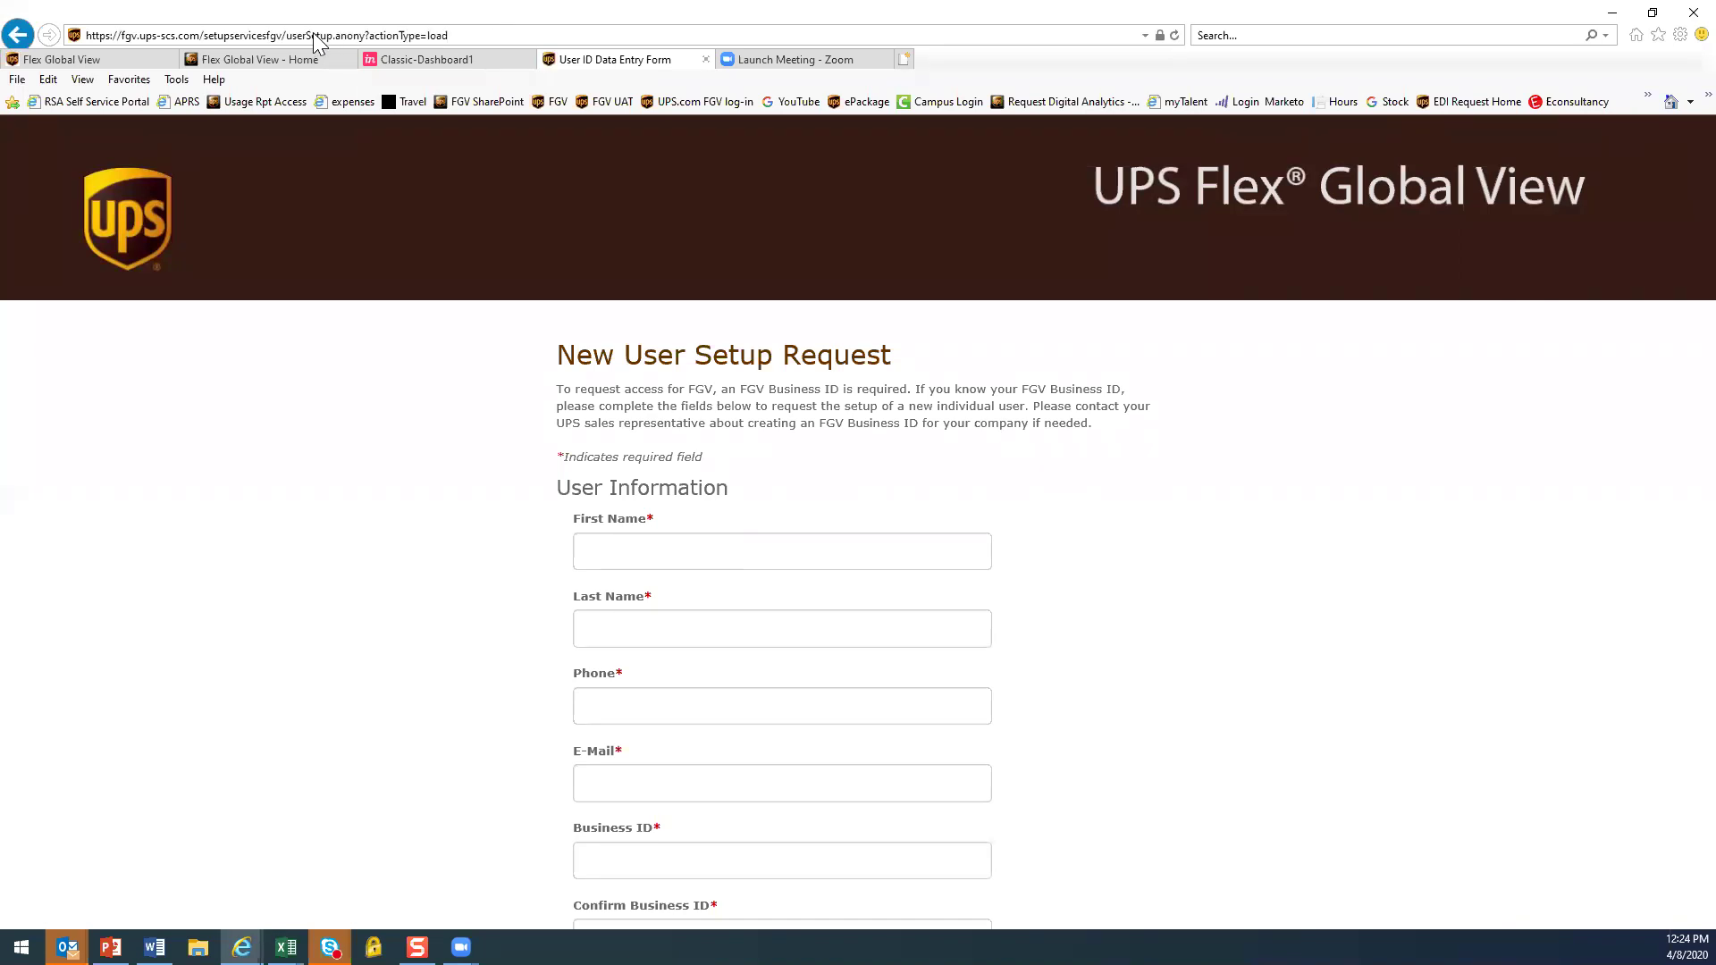
scroll(1168, 641, "down", 1)
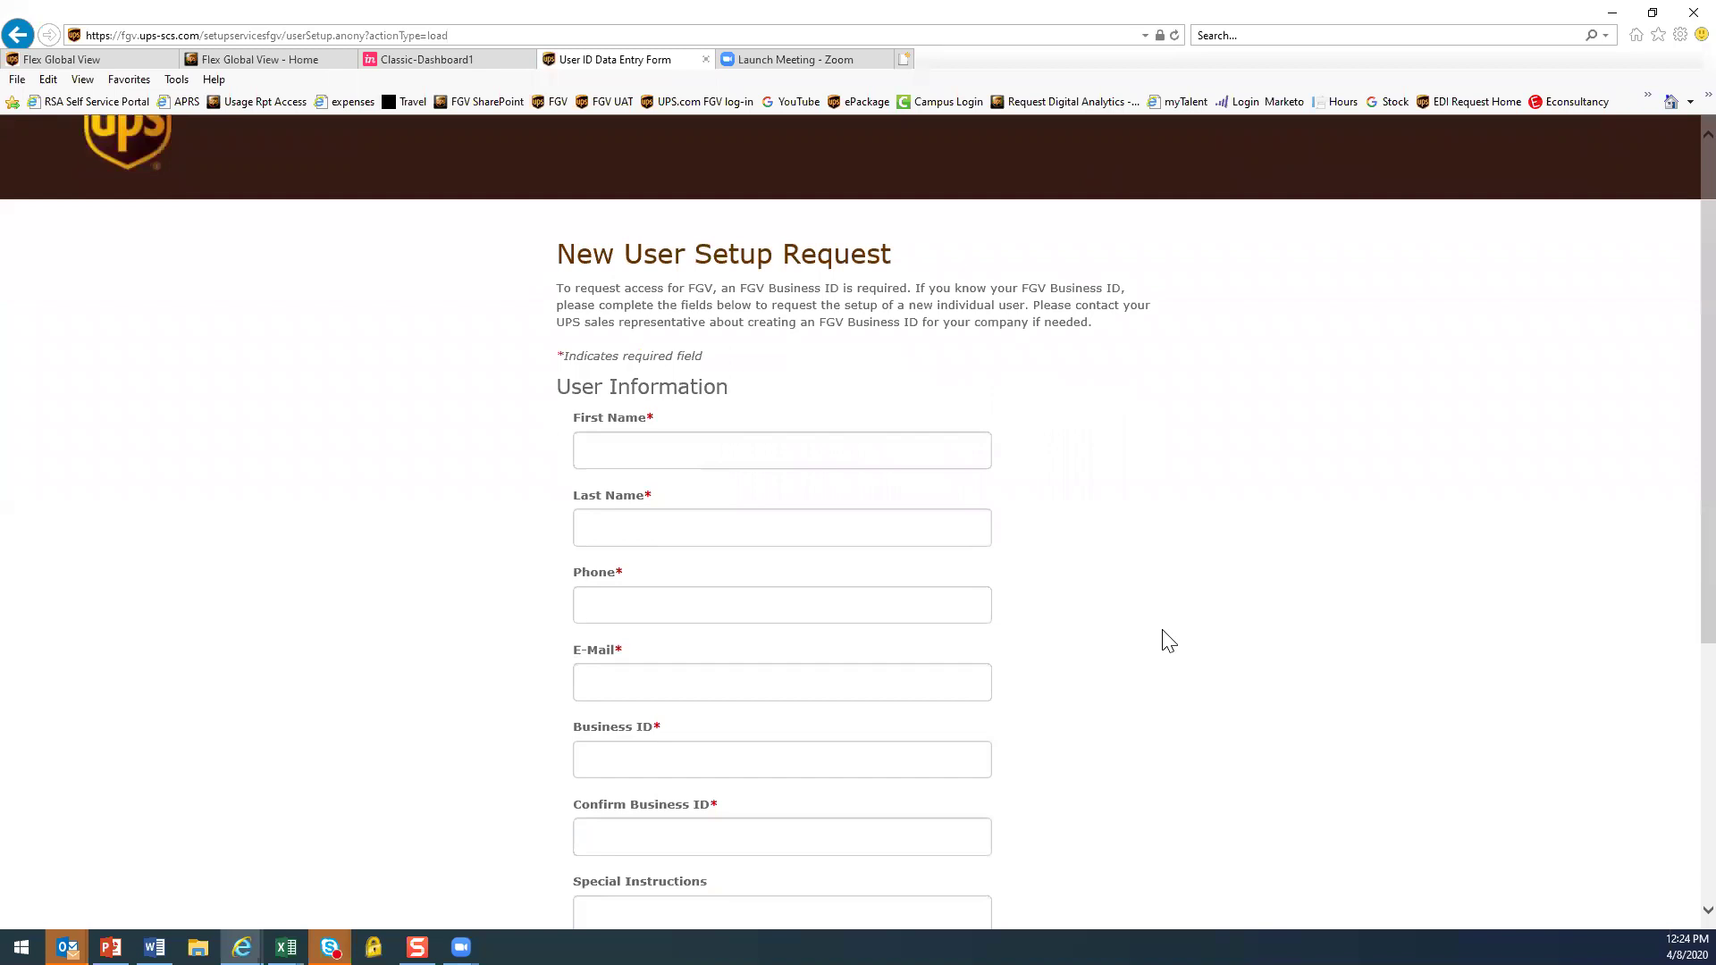
scroll(1277, 587, "down", 1)
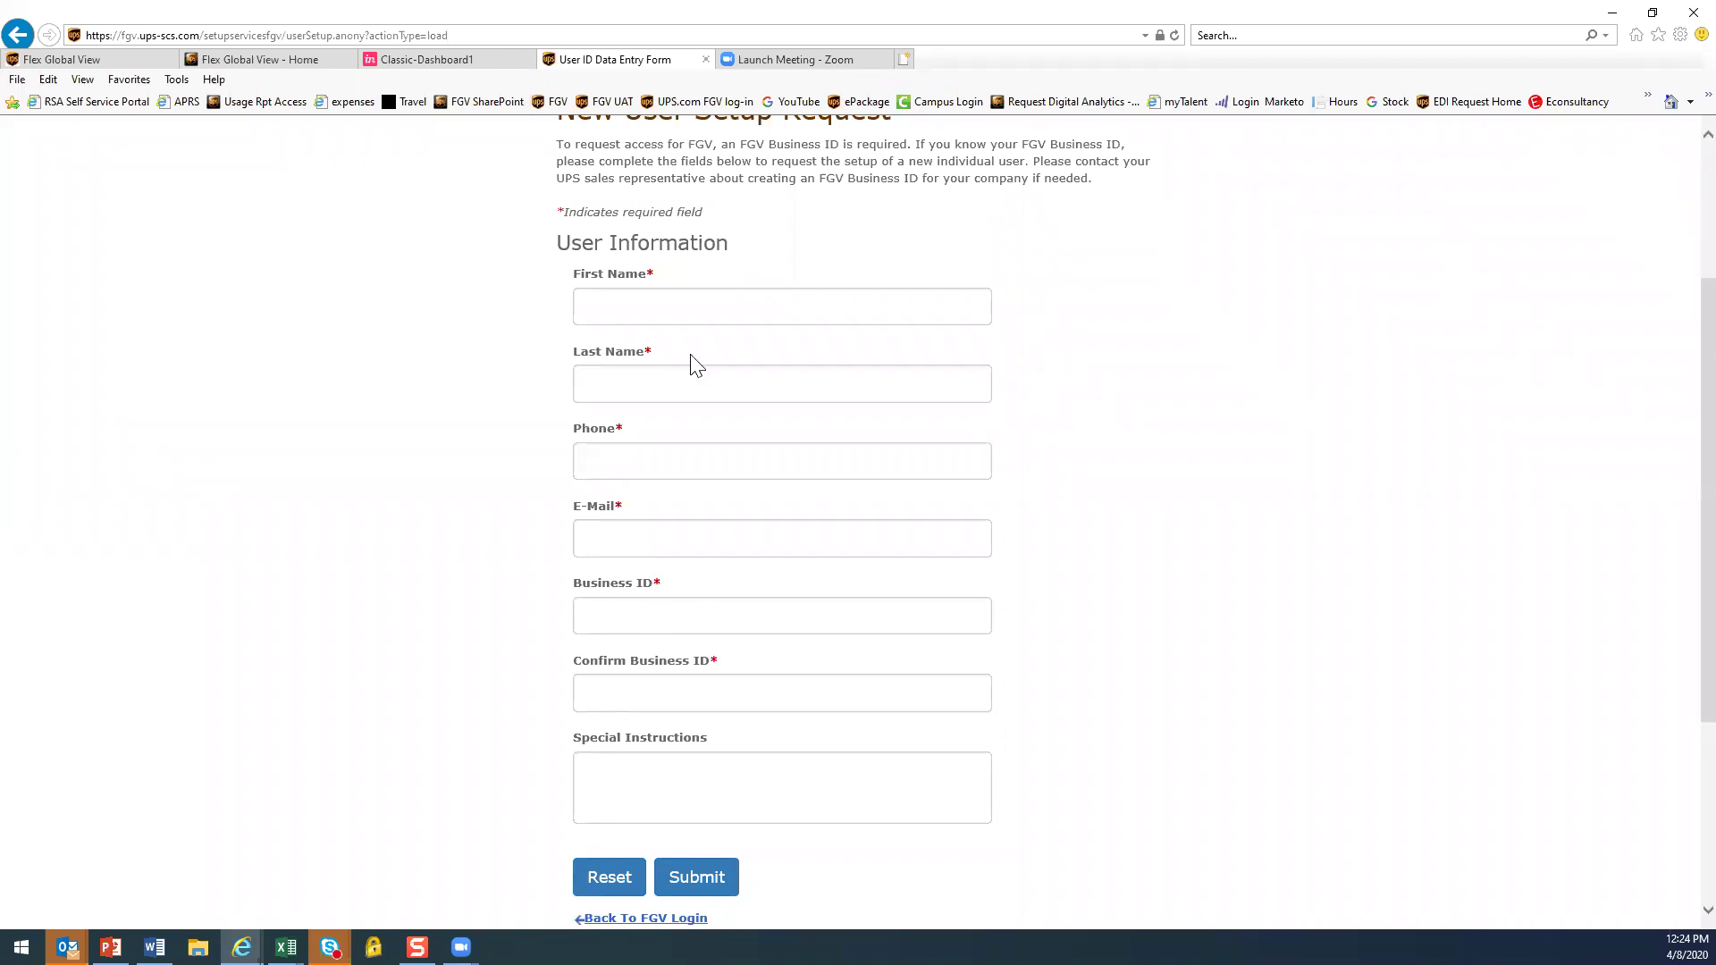
left_click(721, 879)
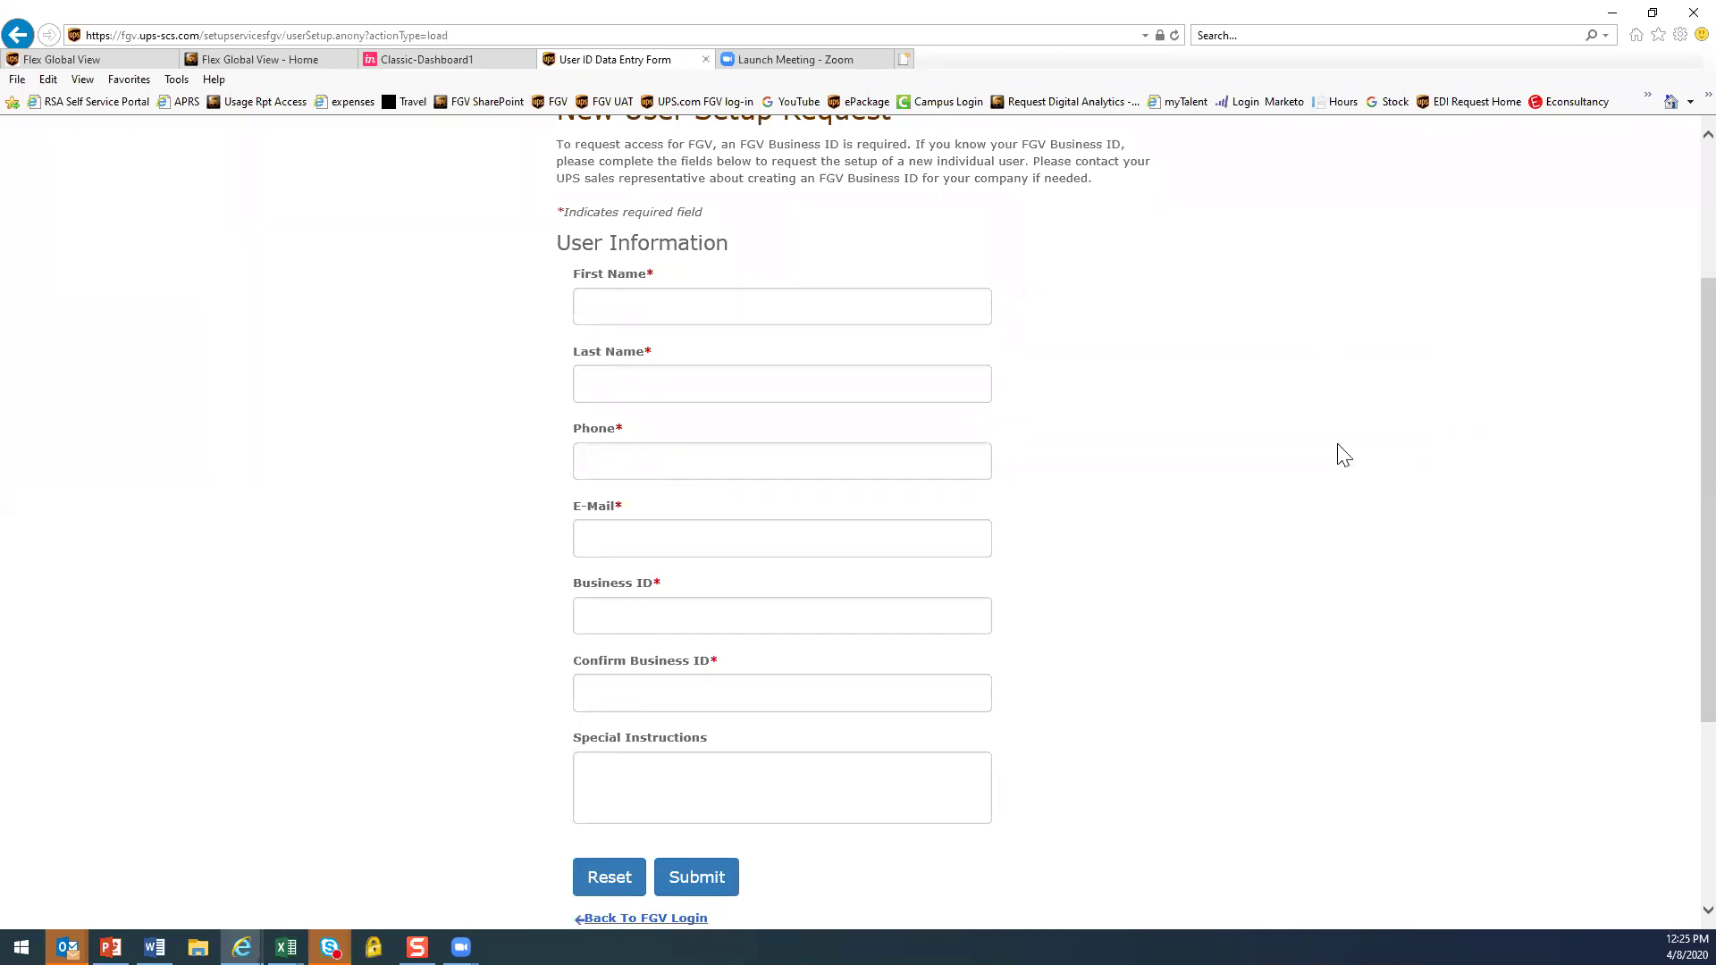
scroll(1386, 536, "up", 3)
left_click(28, 36)
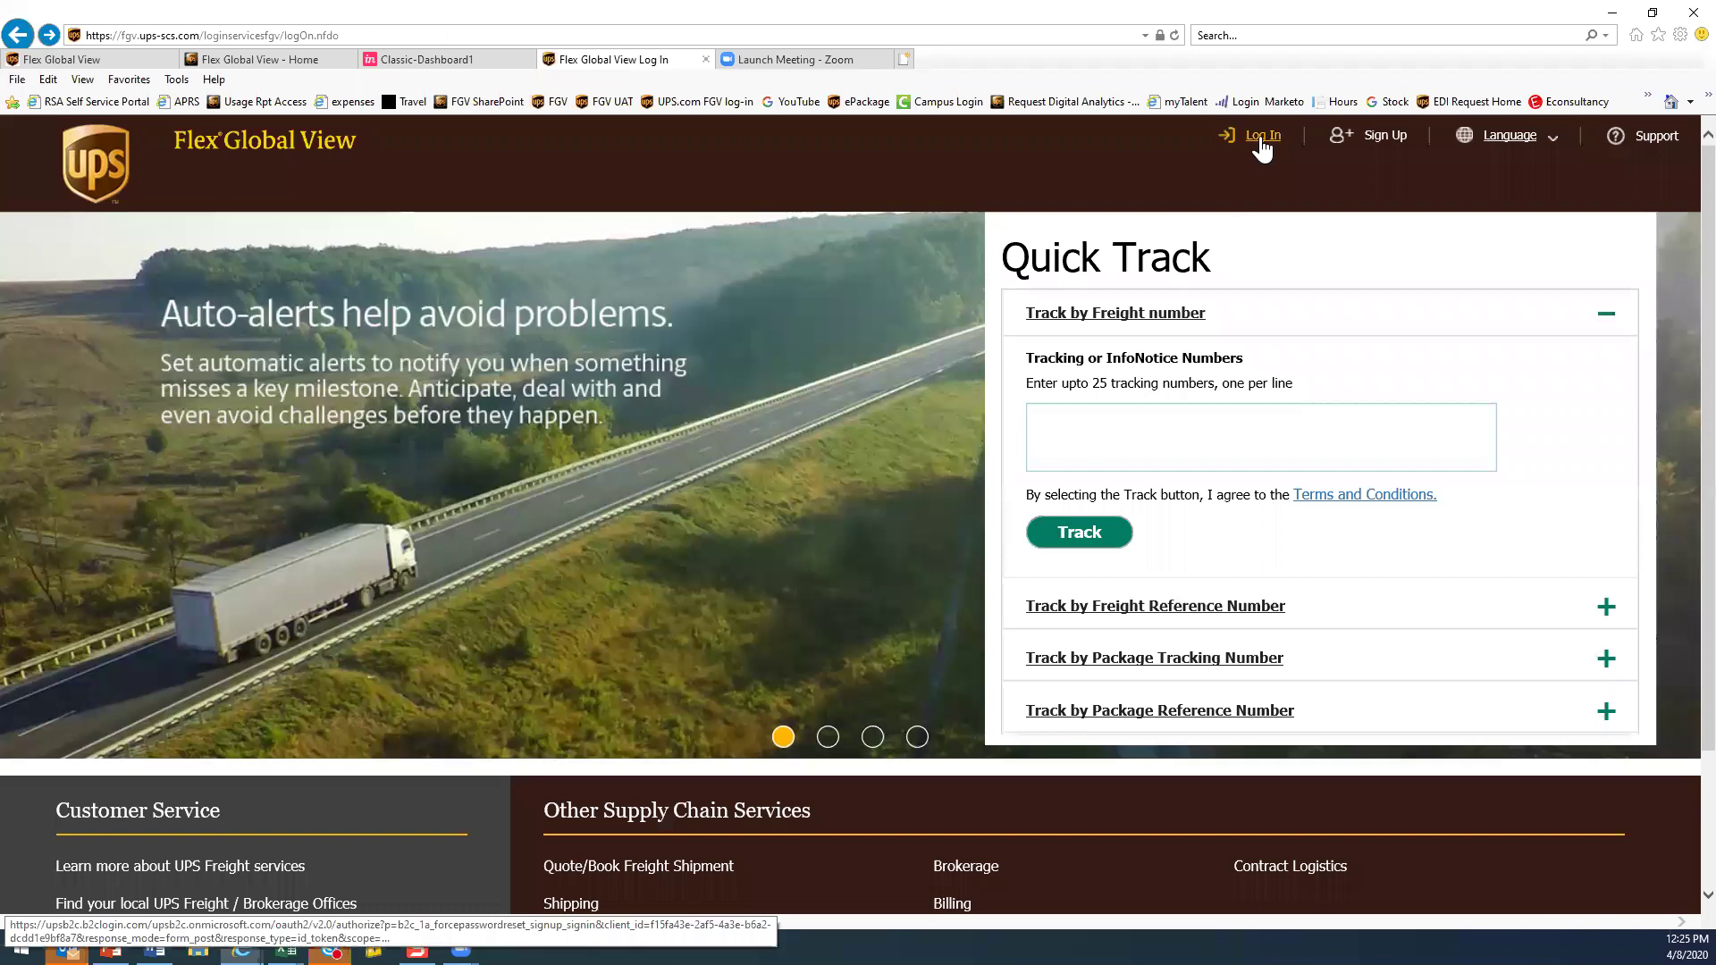
Sign in with the user's e-mail and account password, correcting a mistyped password
left_click(1262, 139)
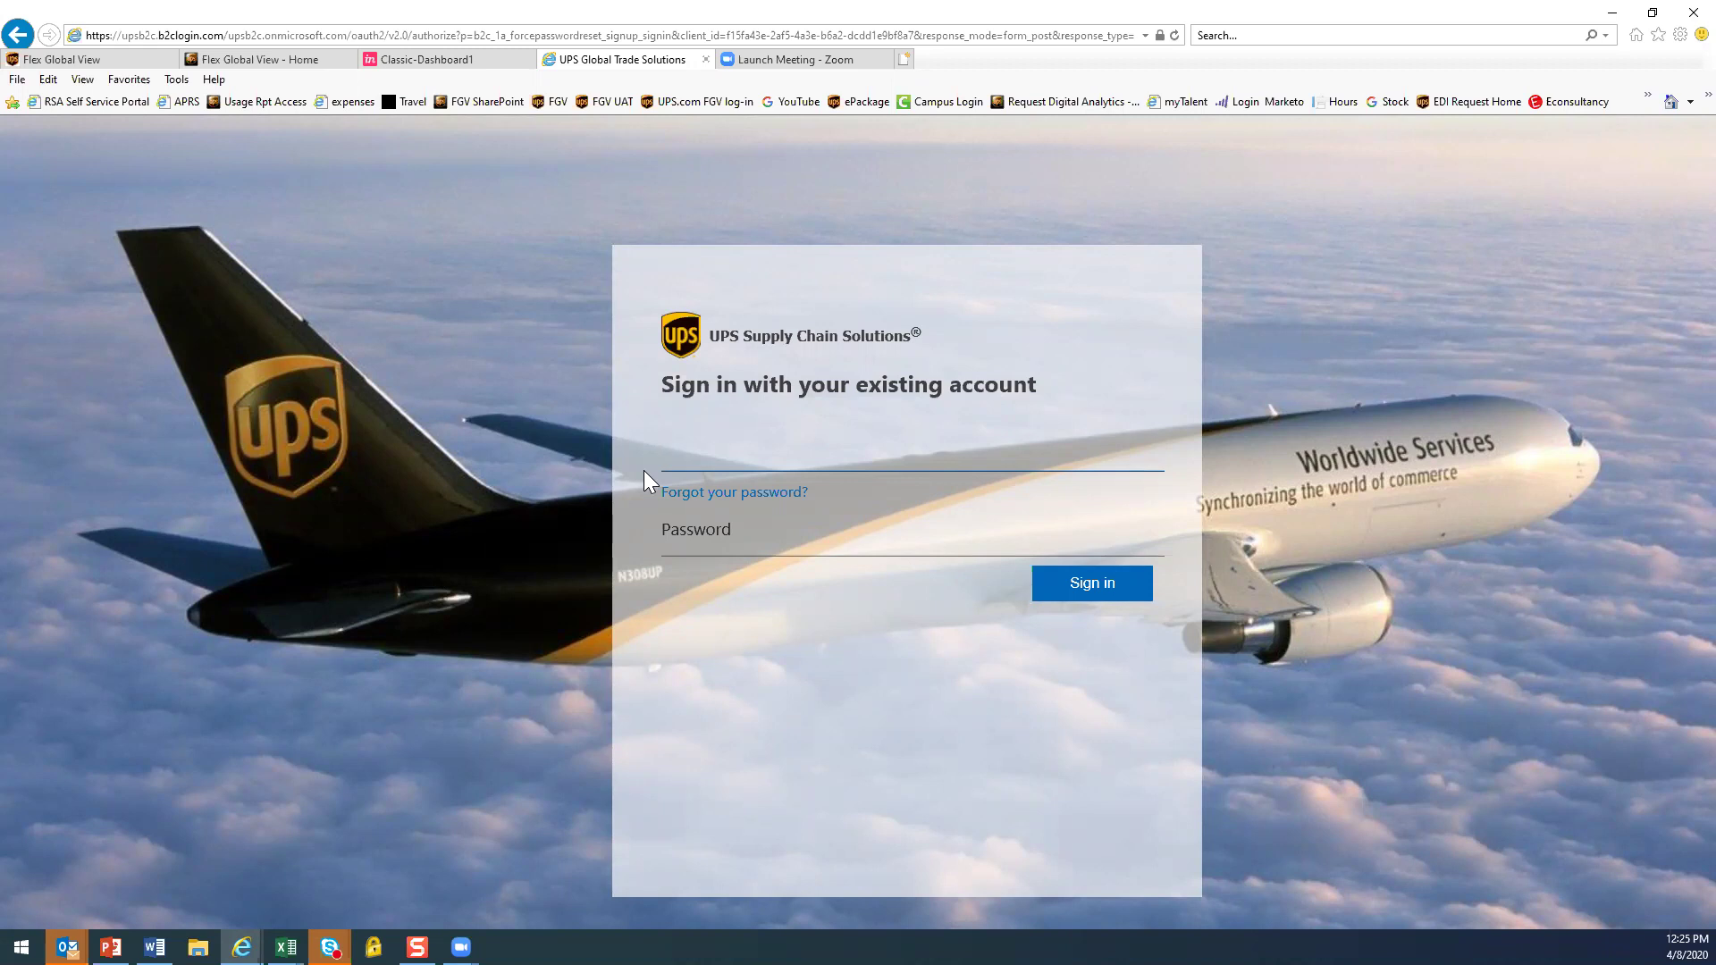
key("Tab")
type("••••••")
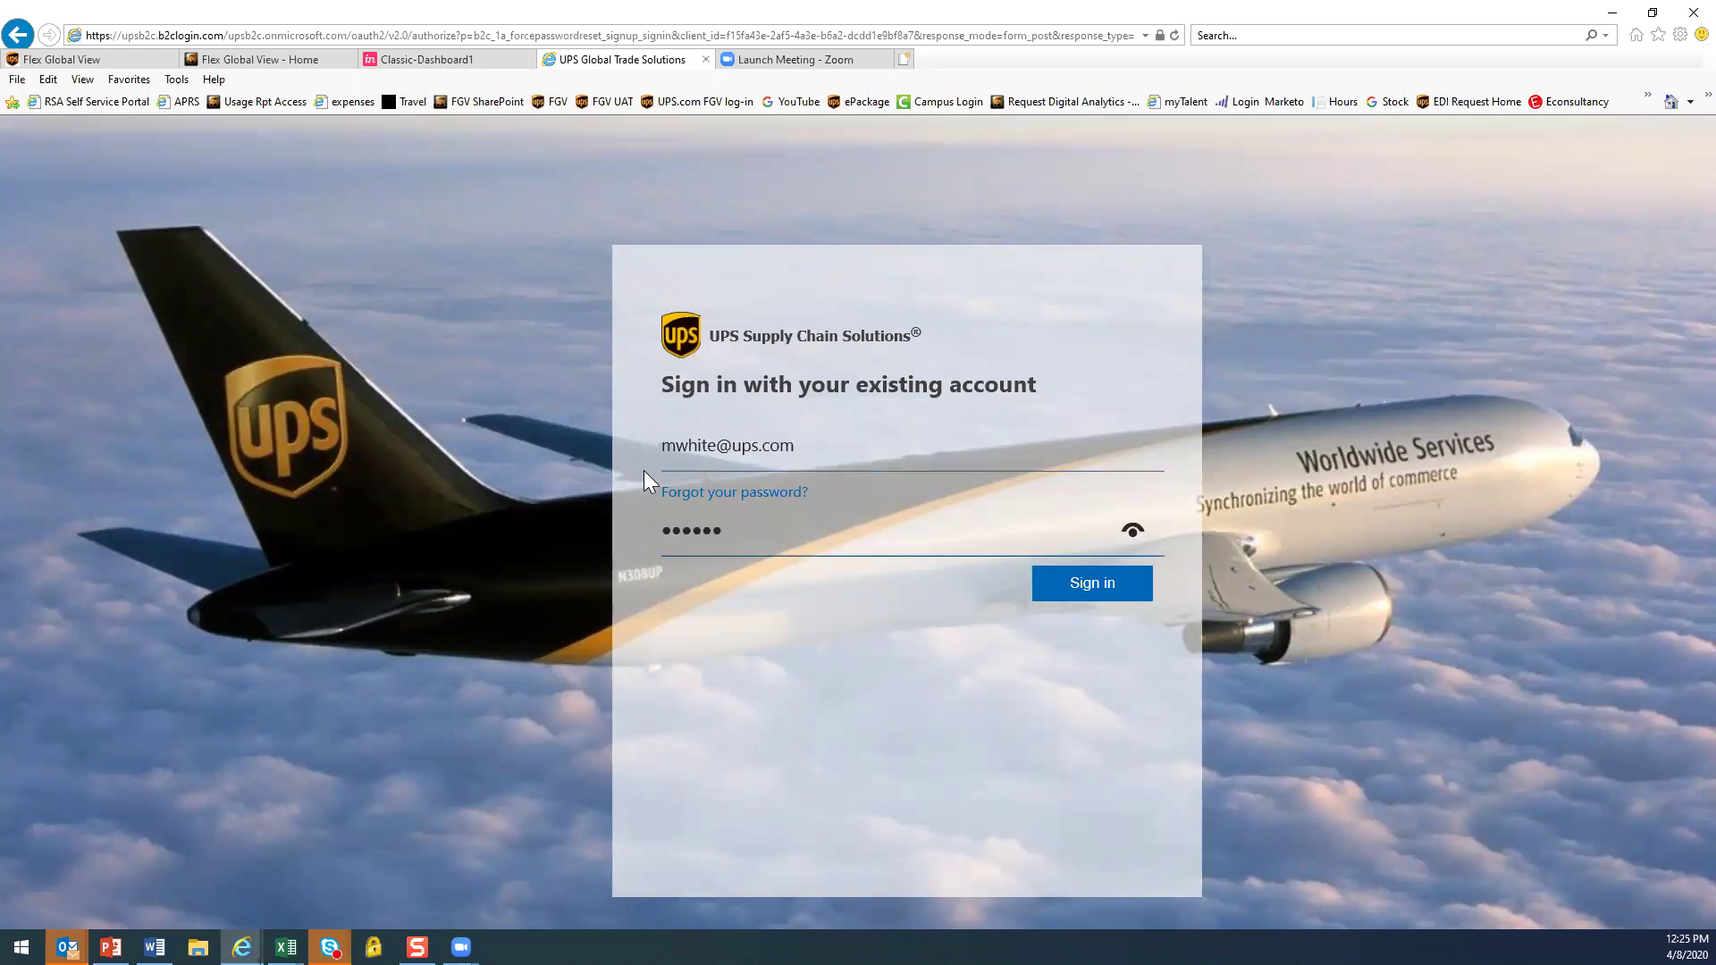
key("BackSpace")
key("BackSpace")
key("BackSpace")
key("BackSpace")
key("BackSpace")
key("BackSpace")
type("•••••••••")
left_click(1079, 578)
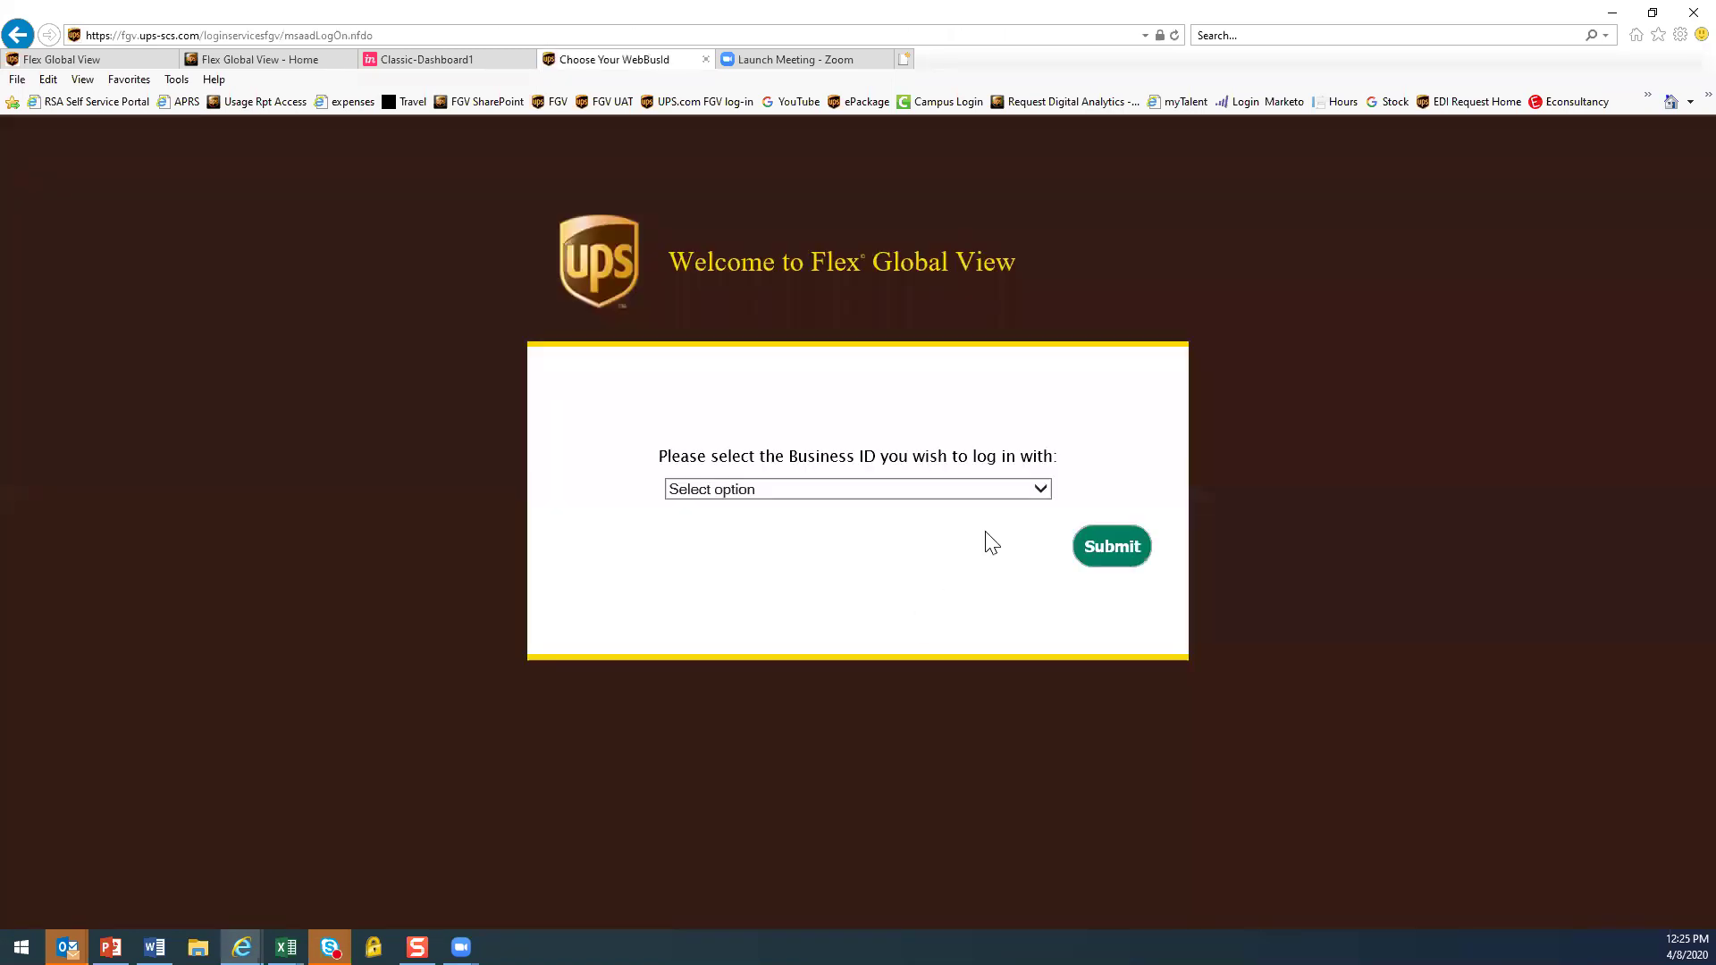
left_click(1042, 491)
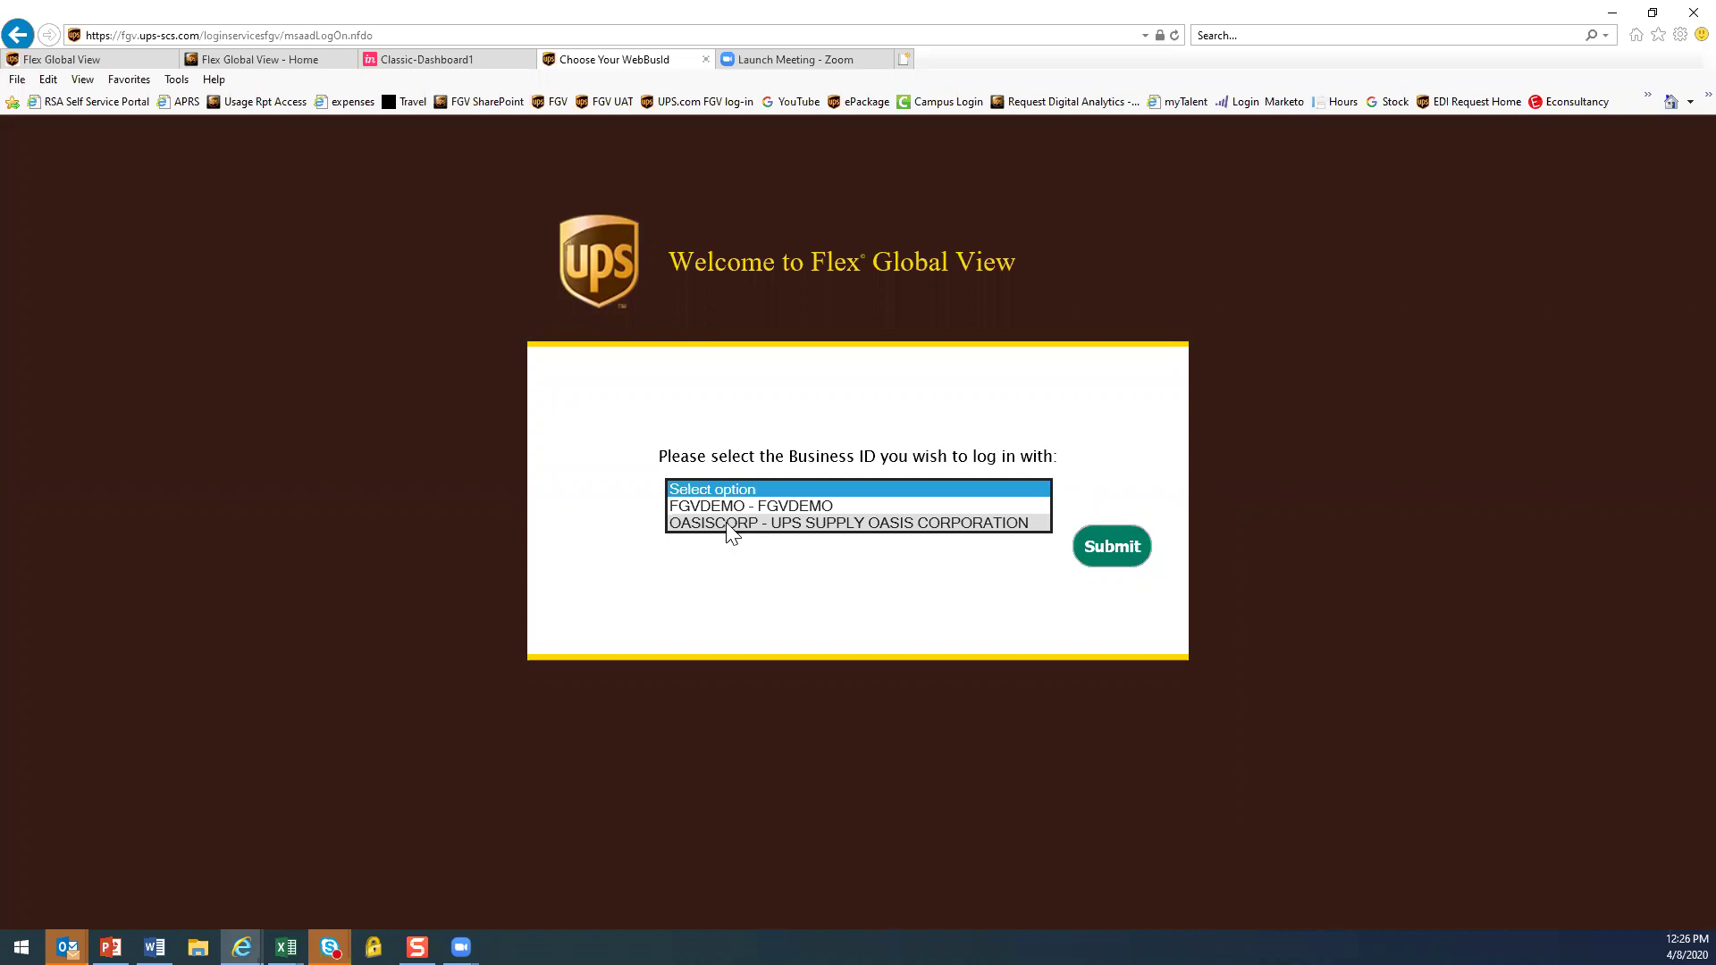
left_click(725, 507)
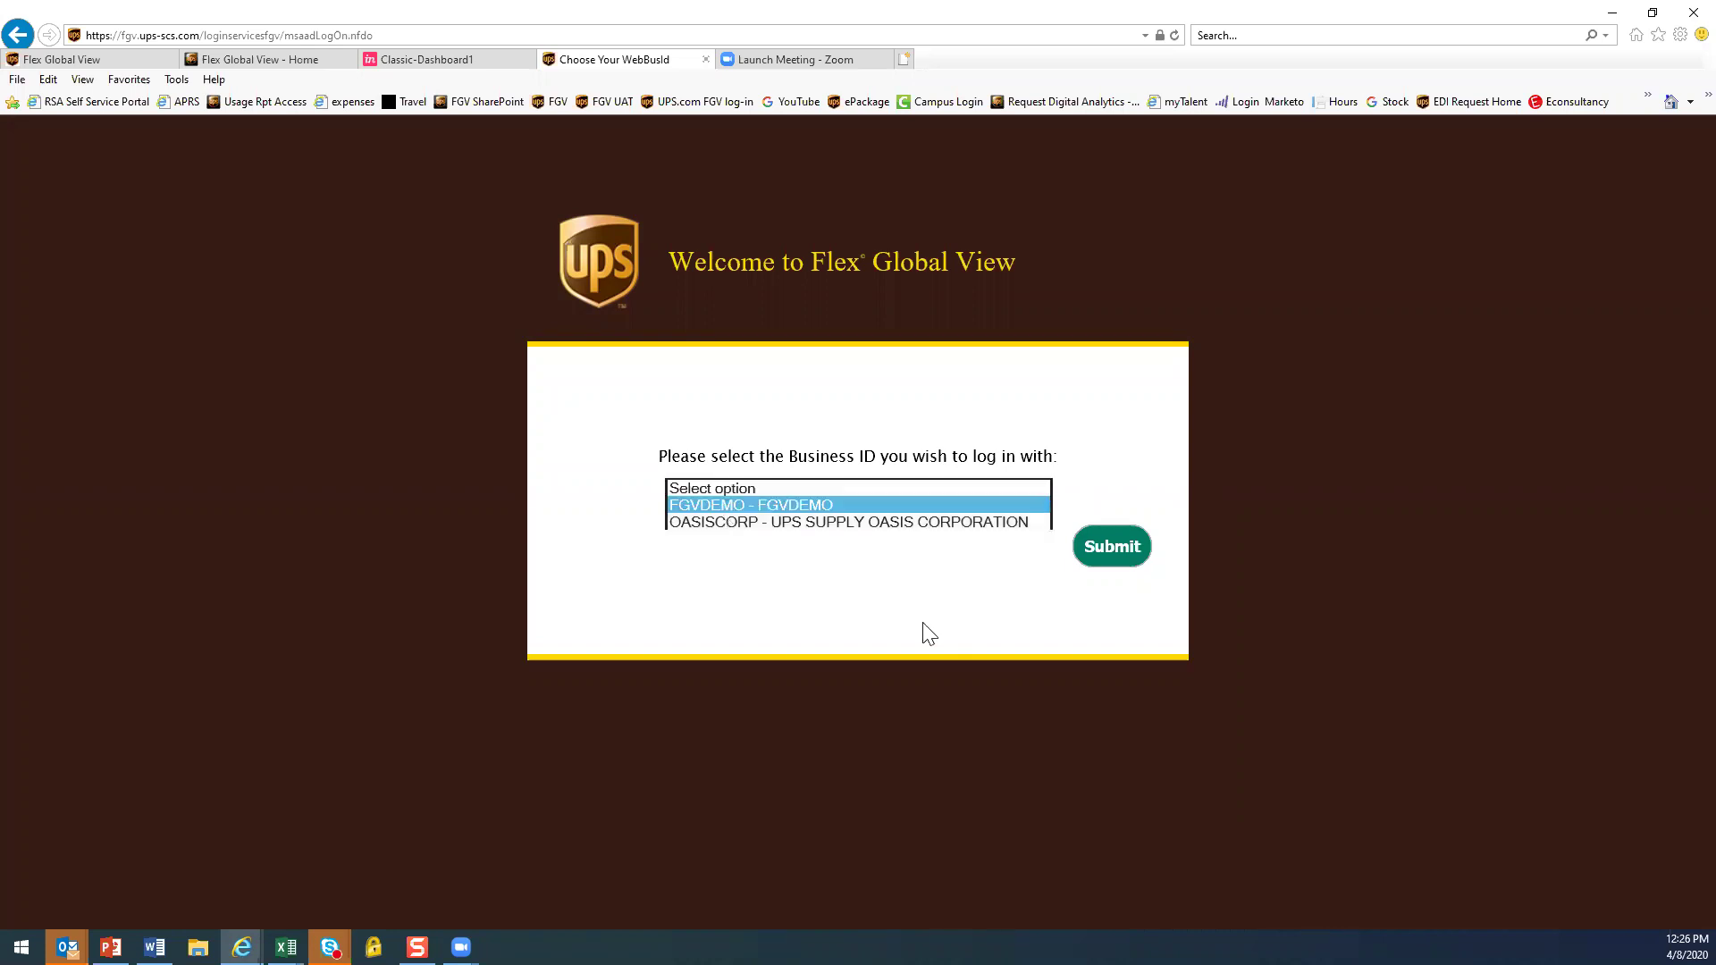
left_click(1115, 552)
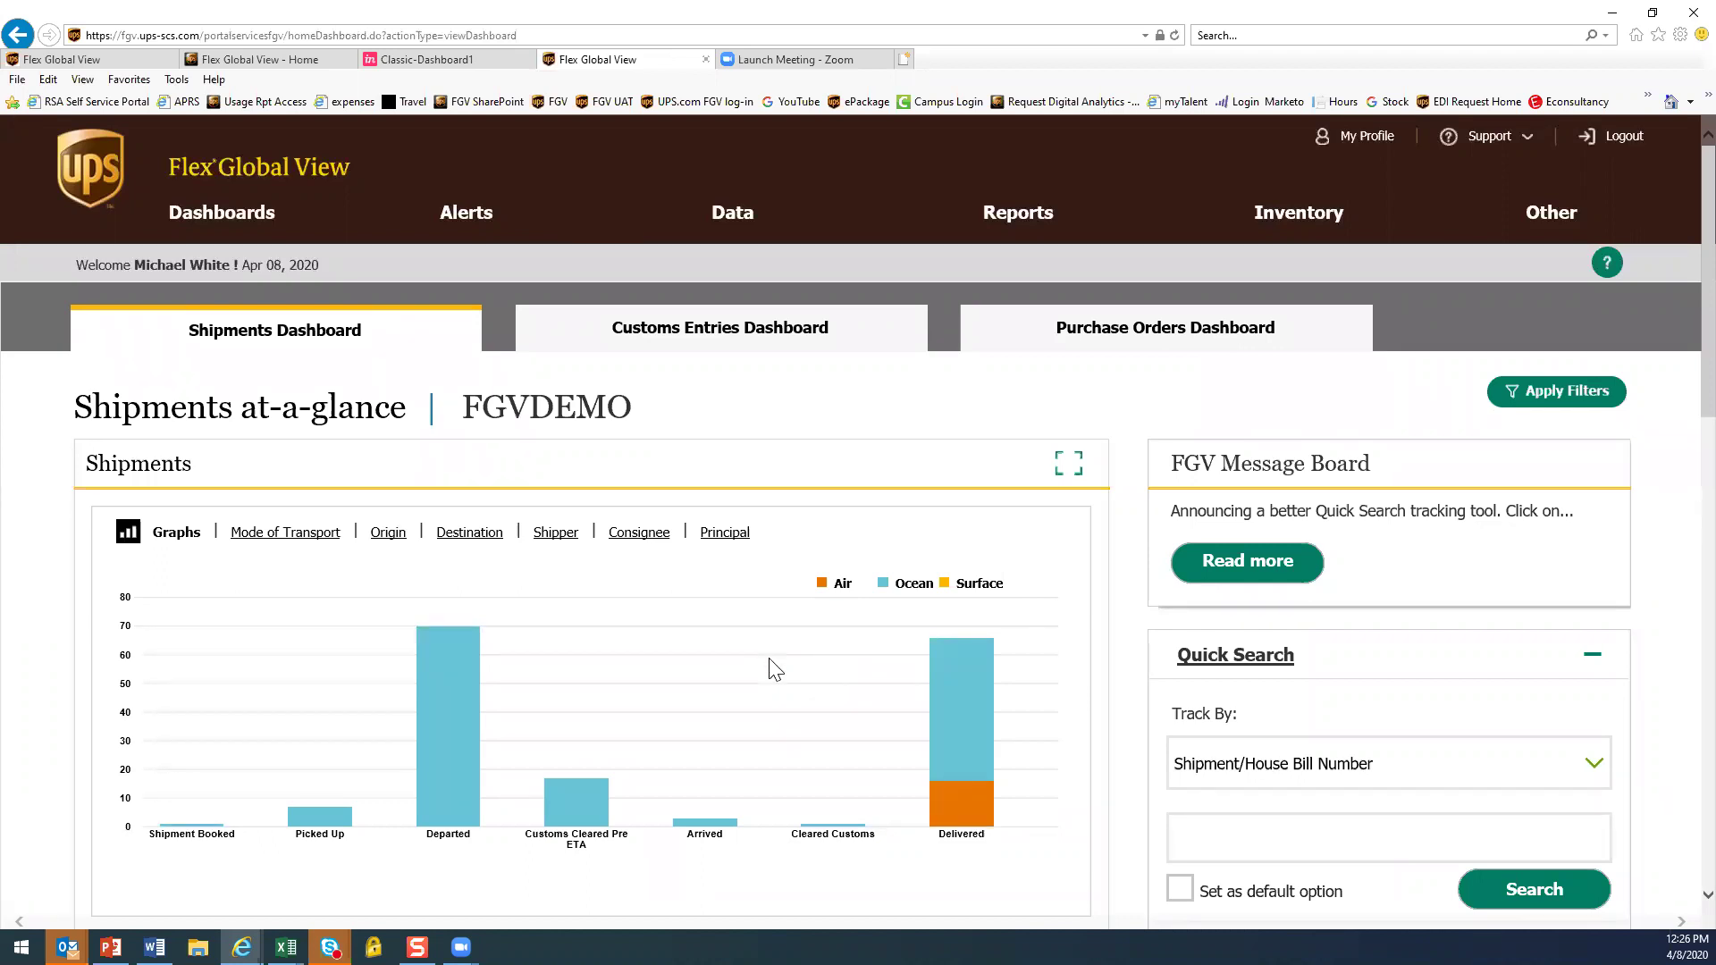
left_click(1623, 143)
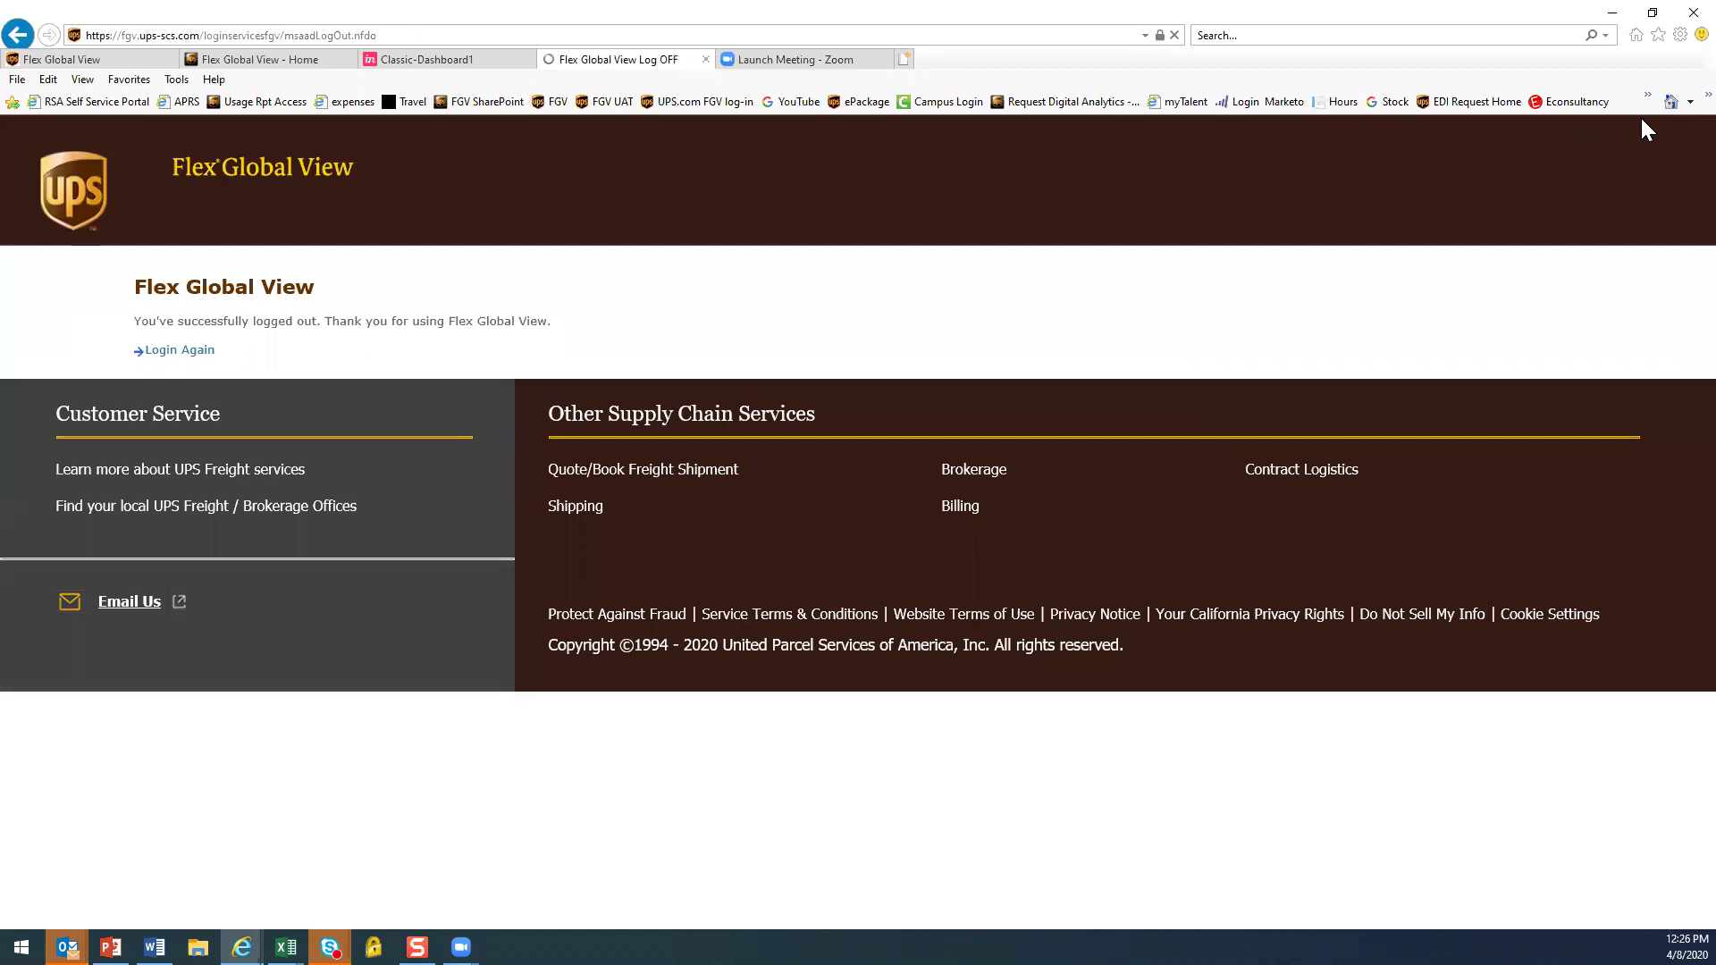
Log in again with the user's e-mail and account password
left_click(191, 353)
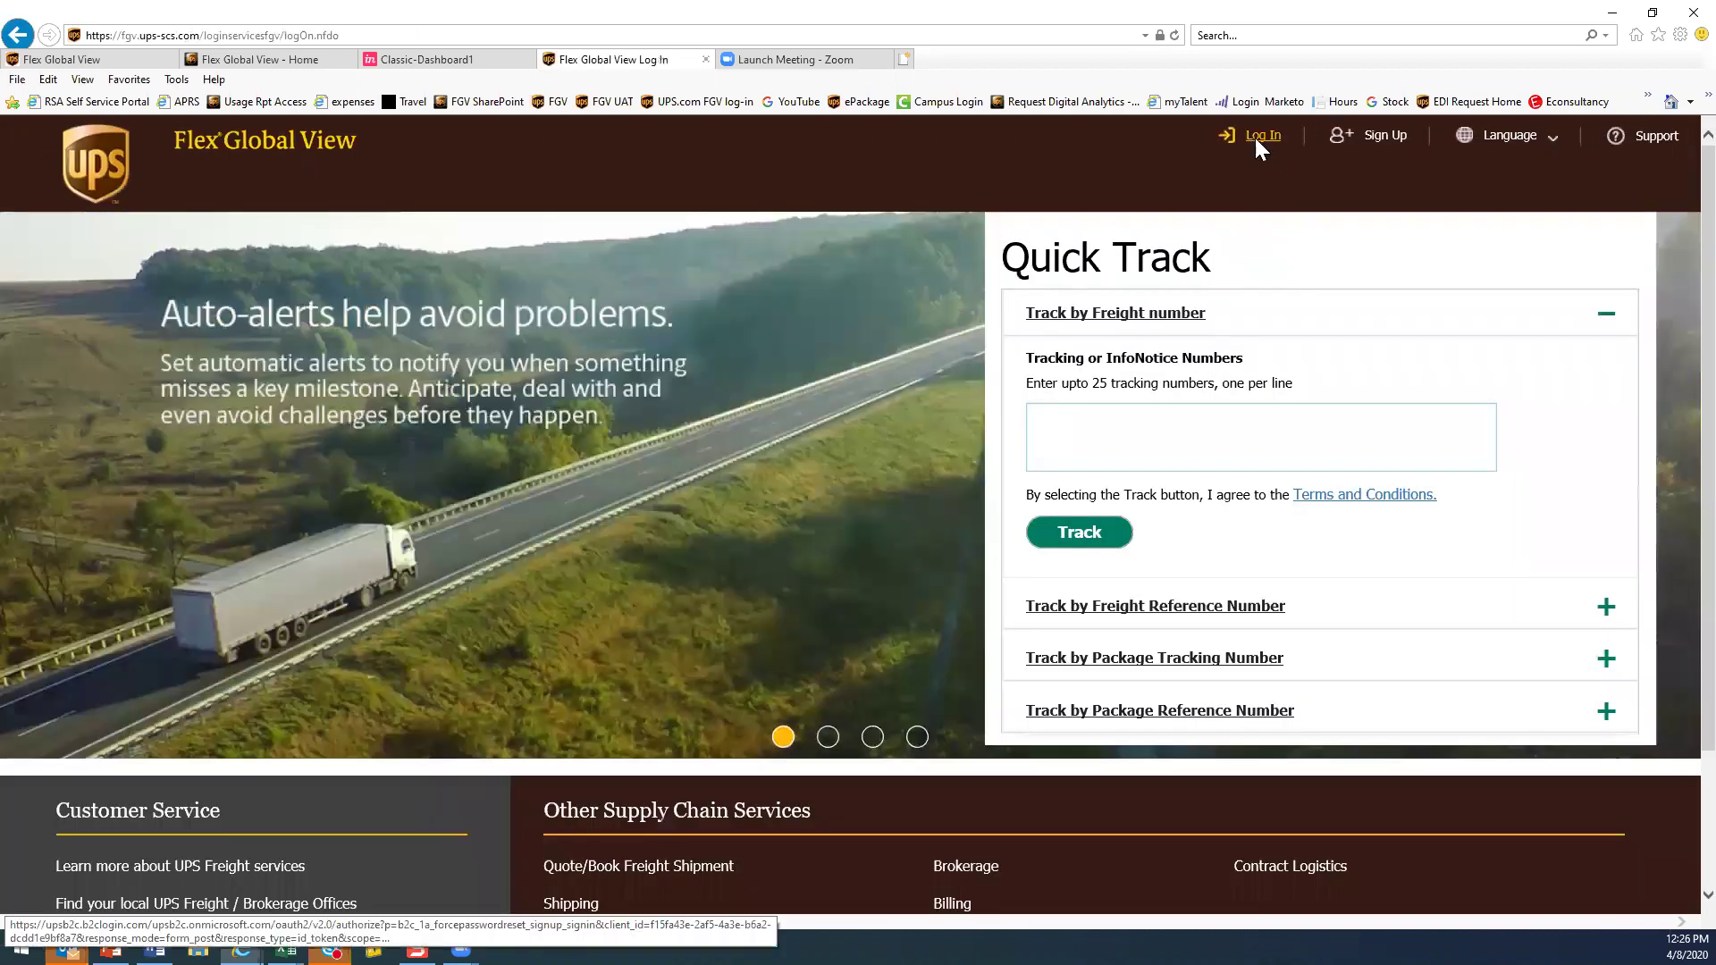
left_click(1257, 139)
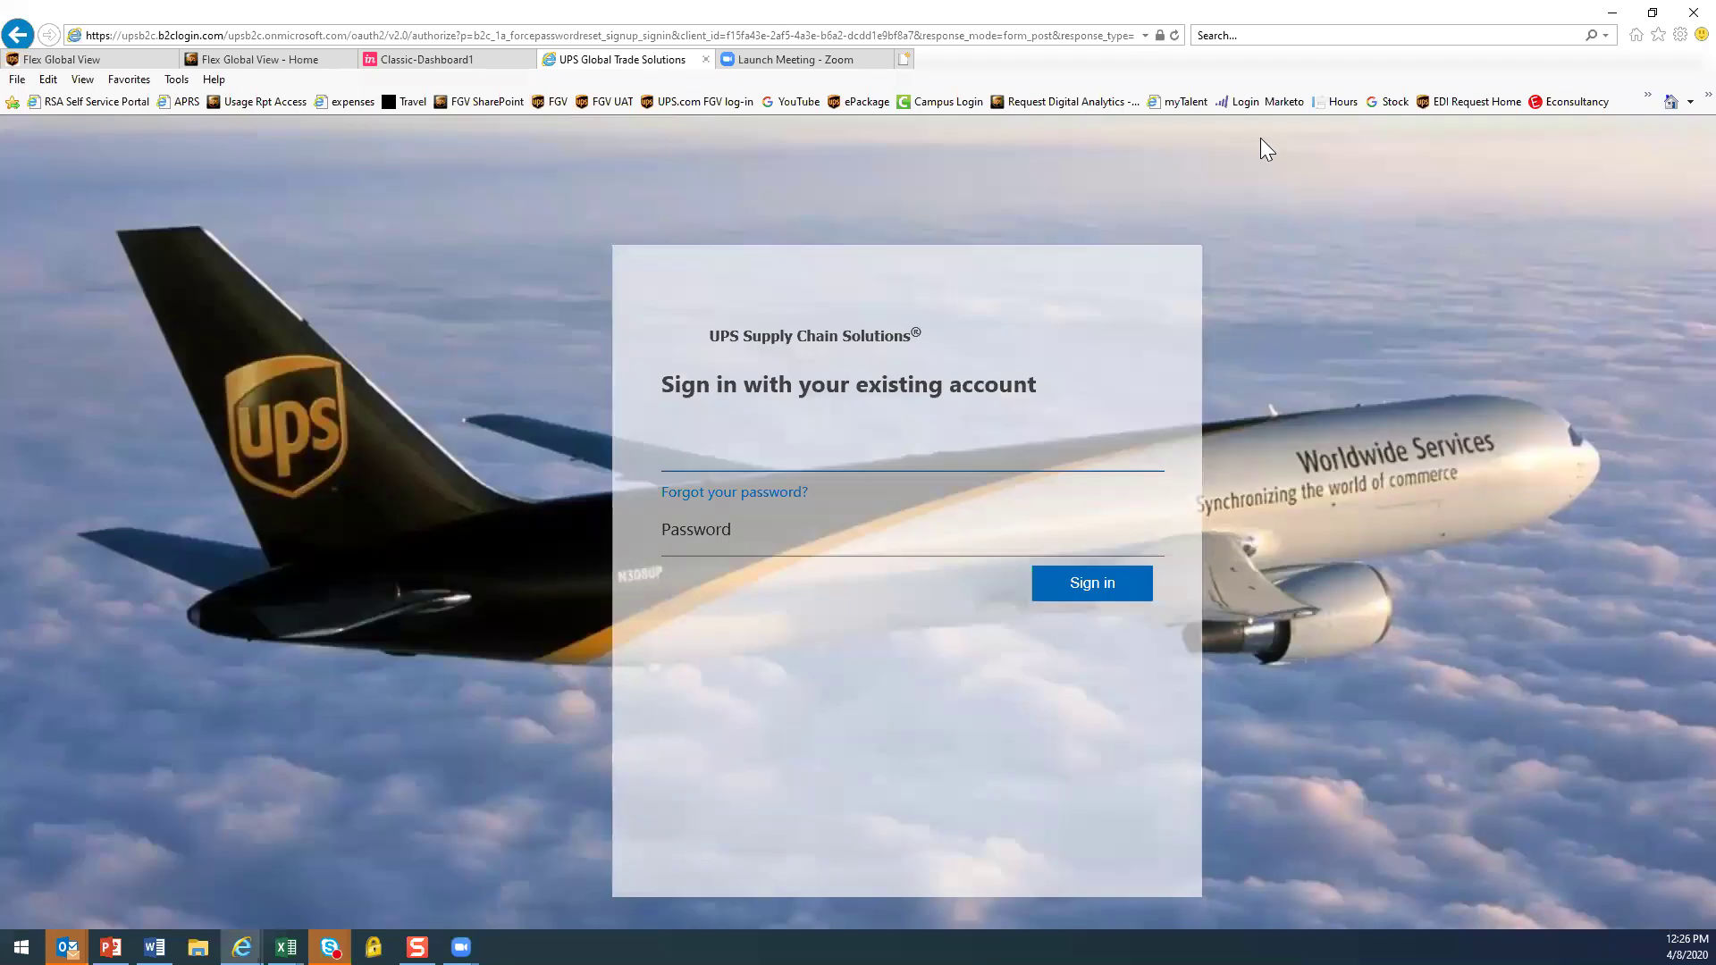
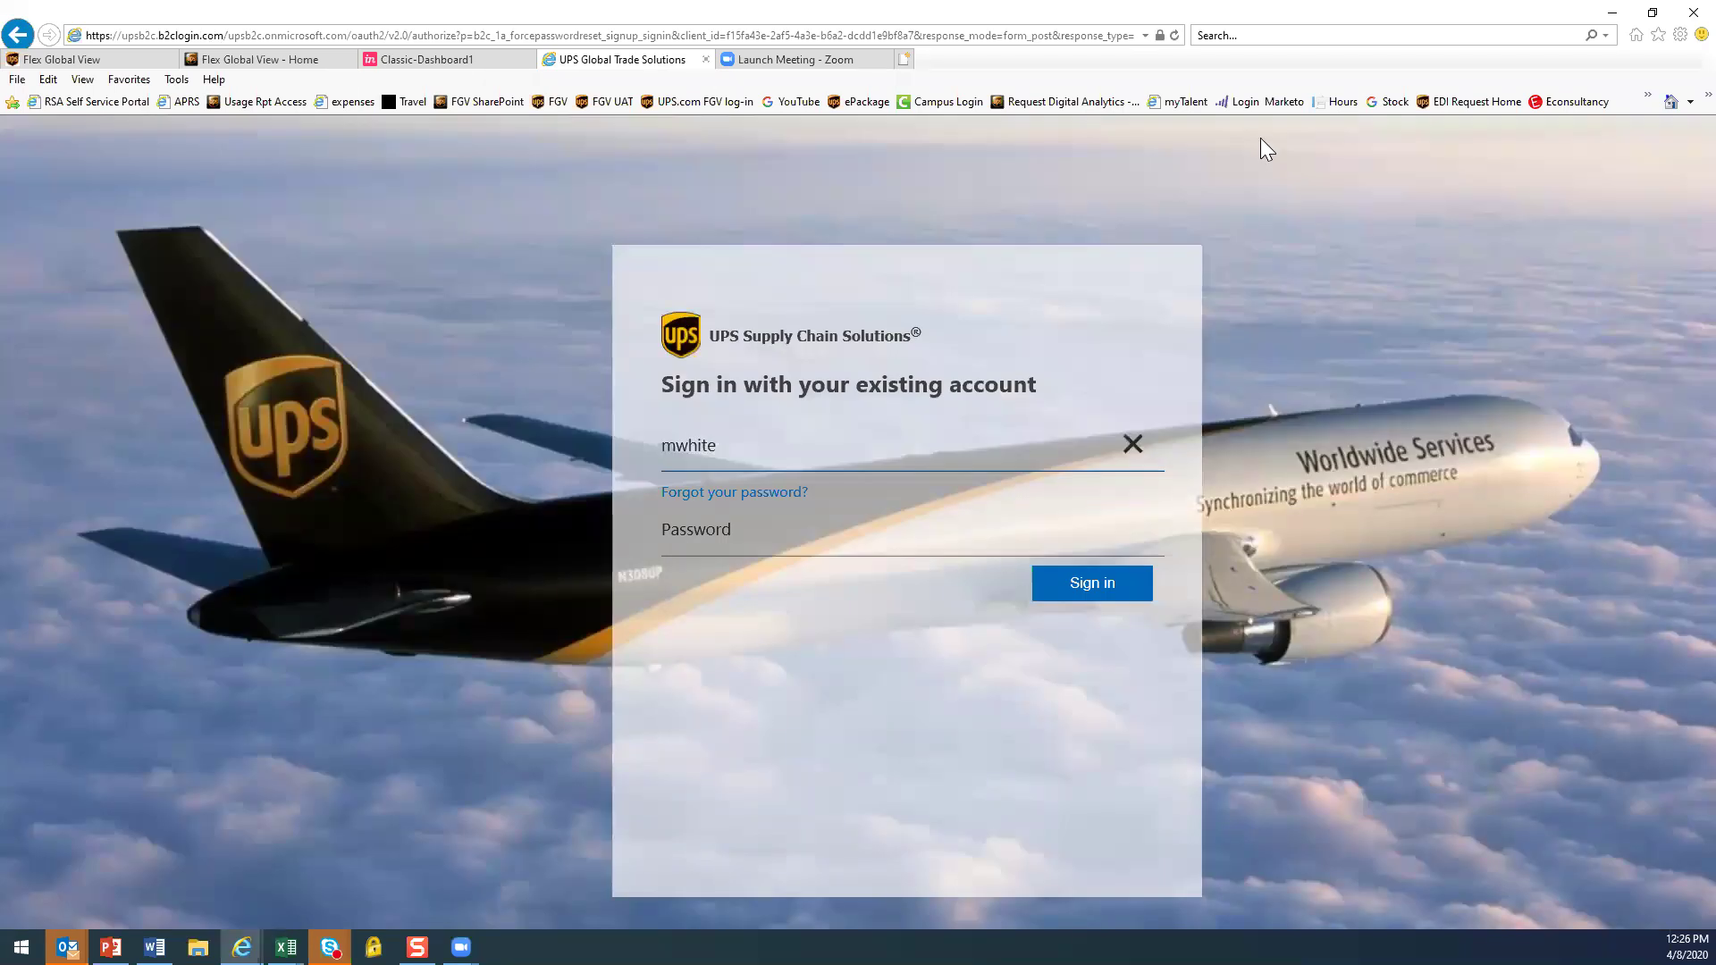
key("Tab")
type("*********")
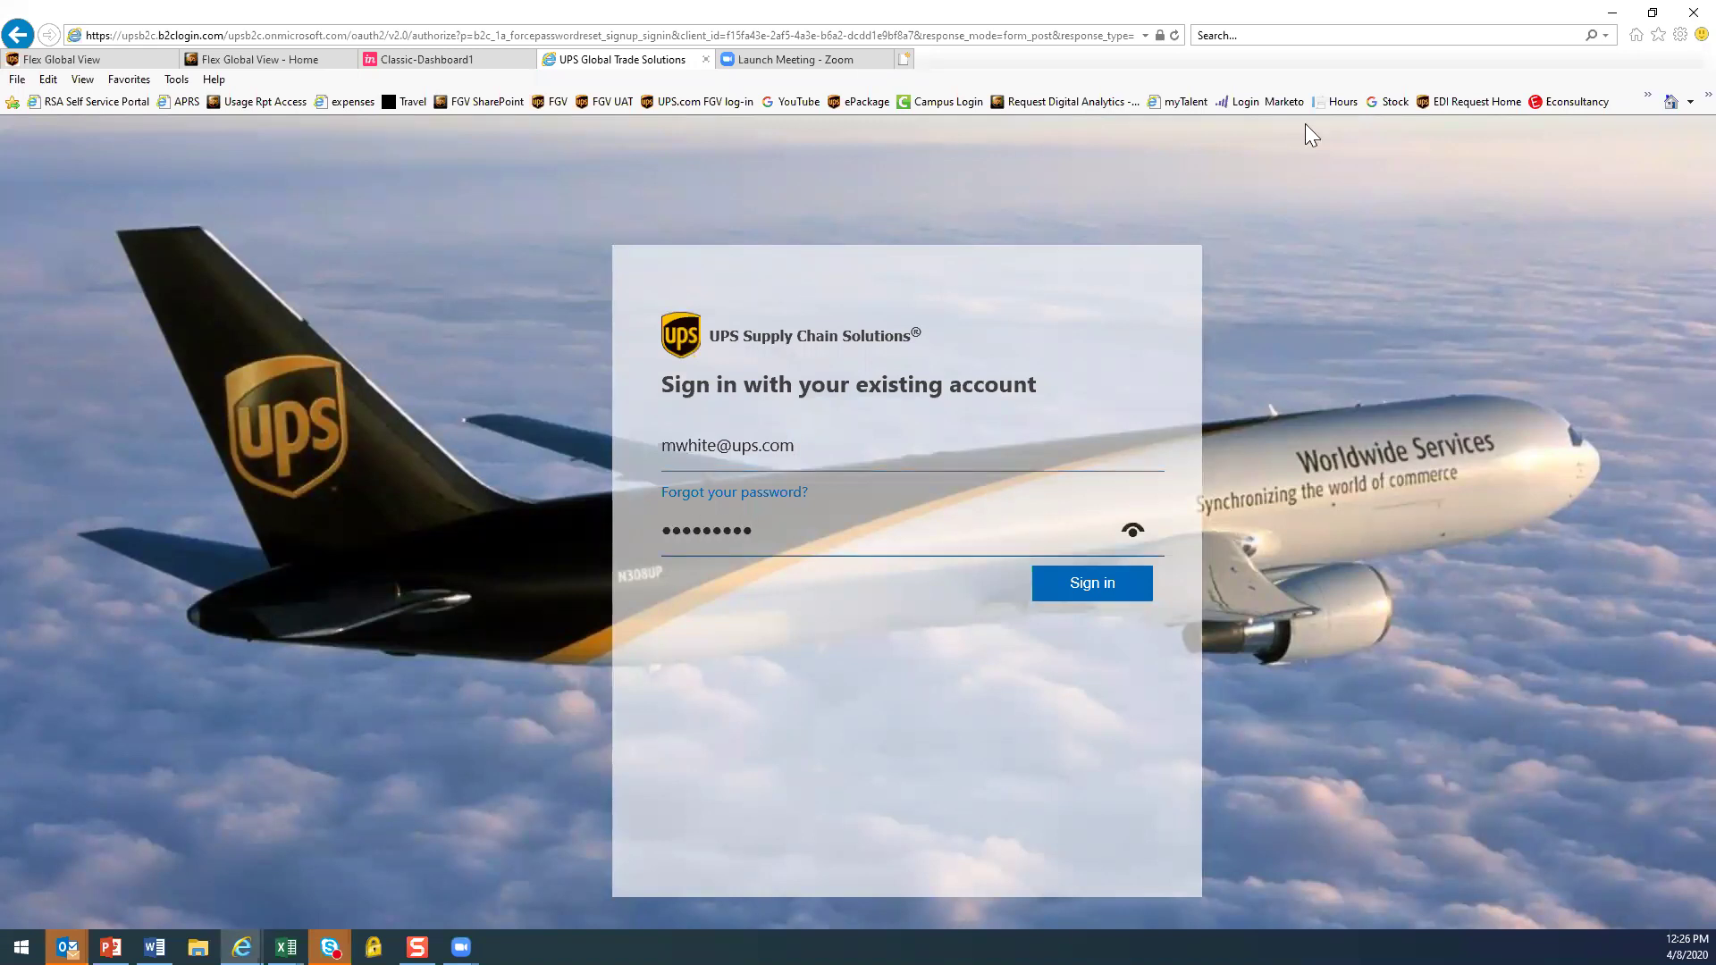
key("Return")
Choose OASISCORP as the Business ID, submit it, then log out
left_click(1039, 488)
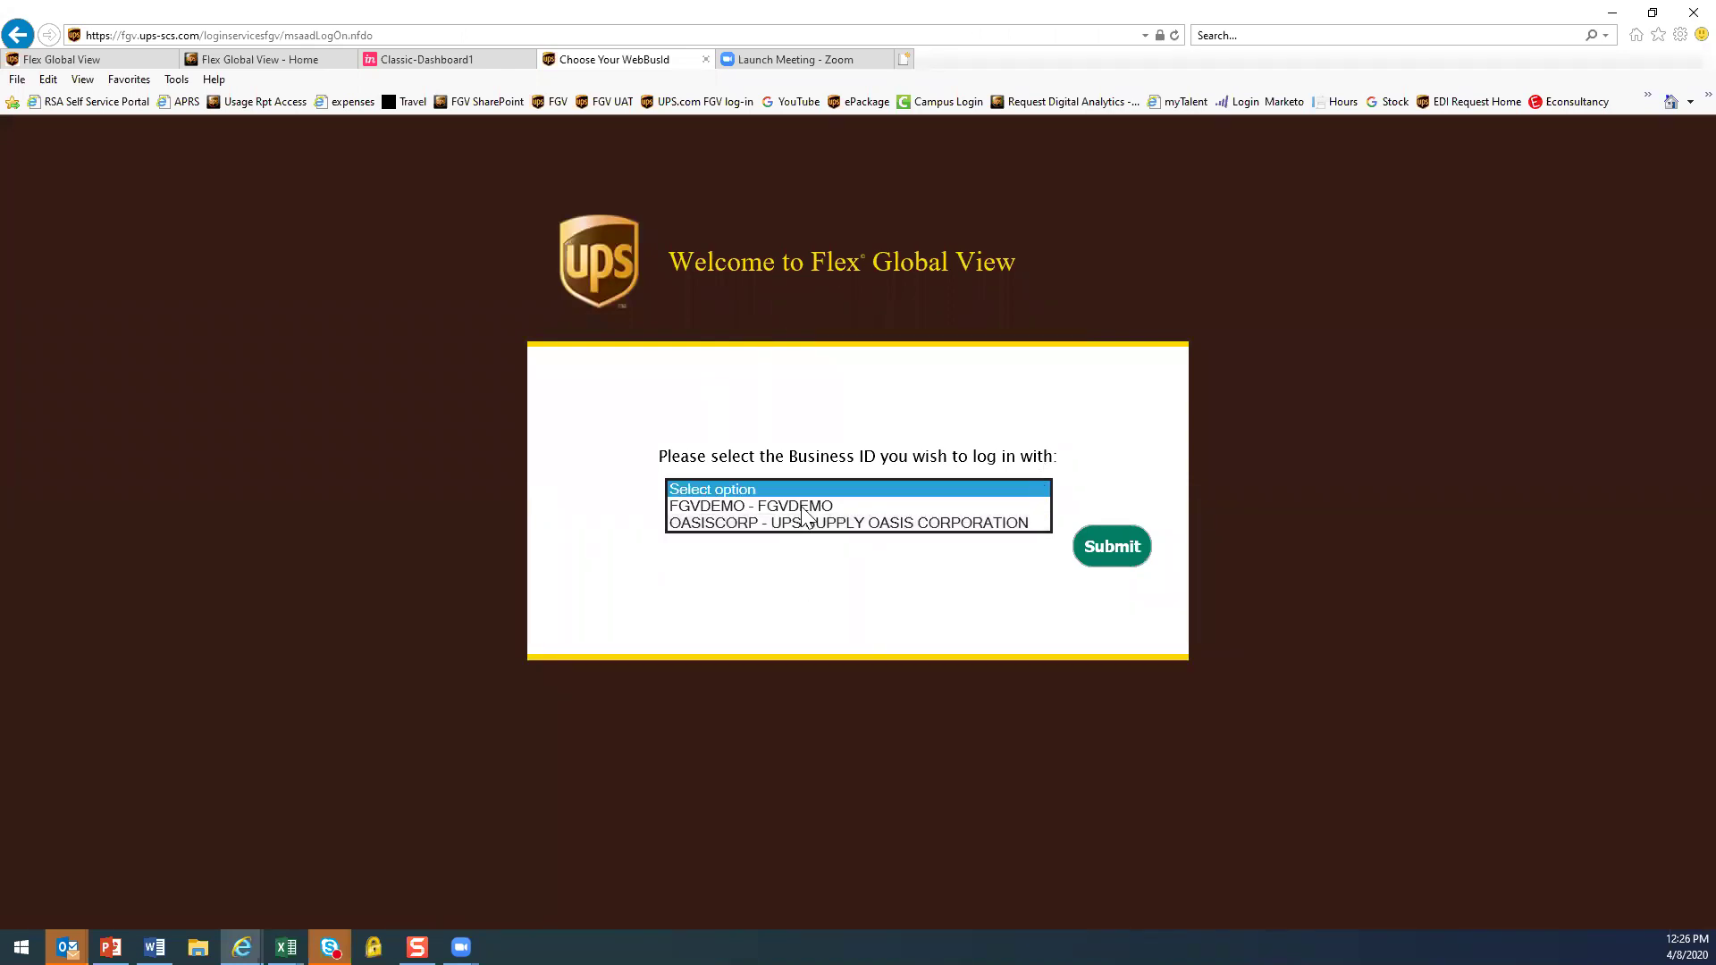
left_click(783, 527)
left_click(1112, 547)
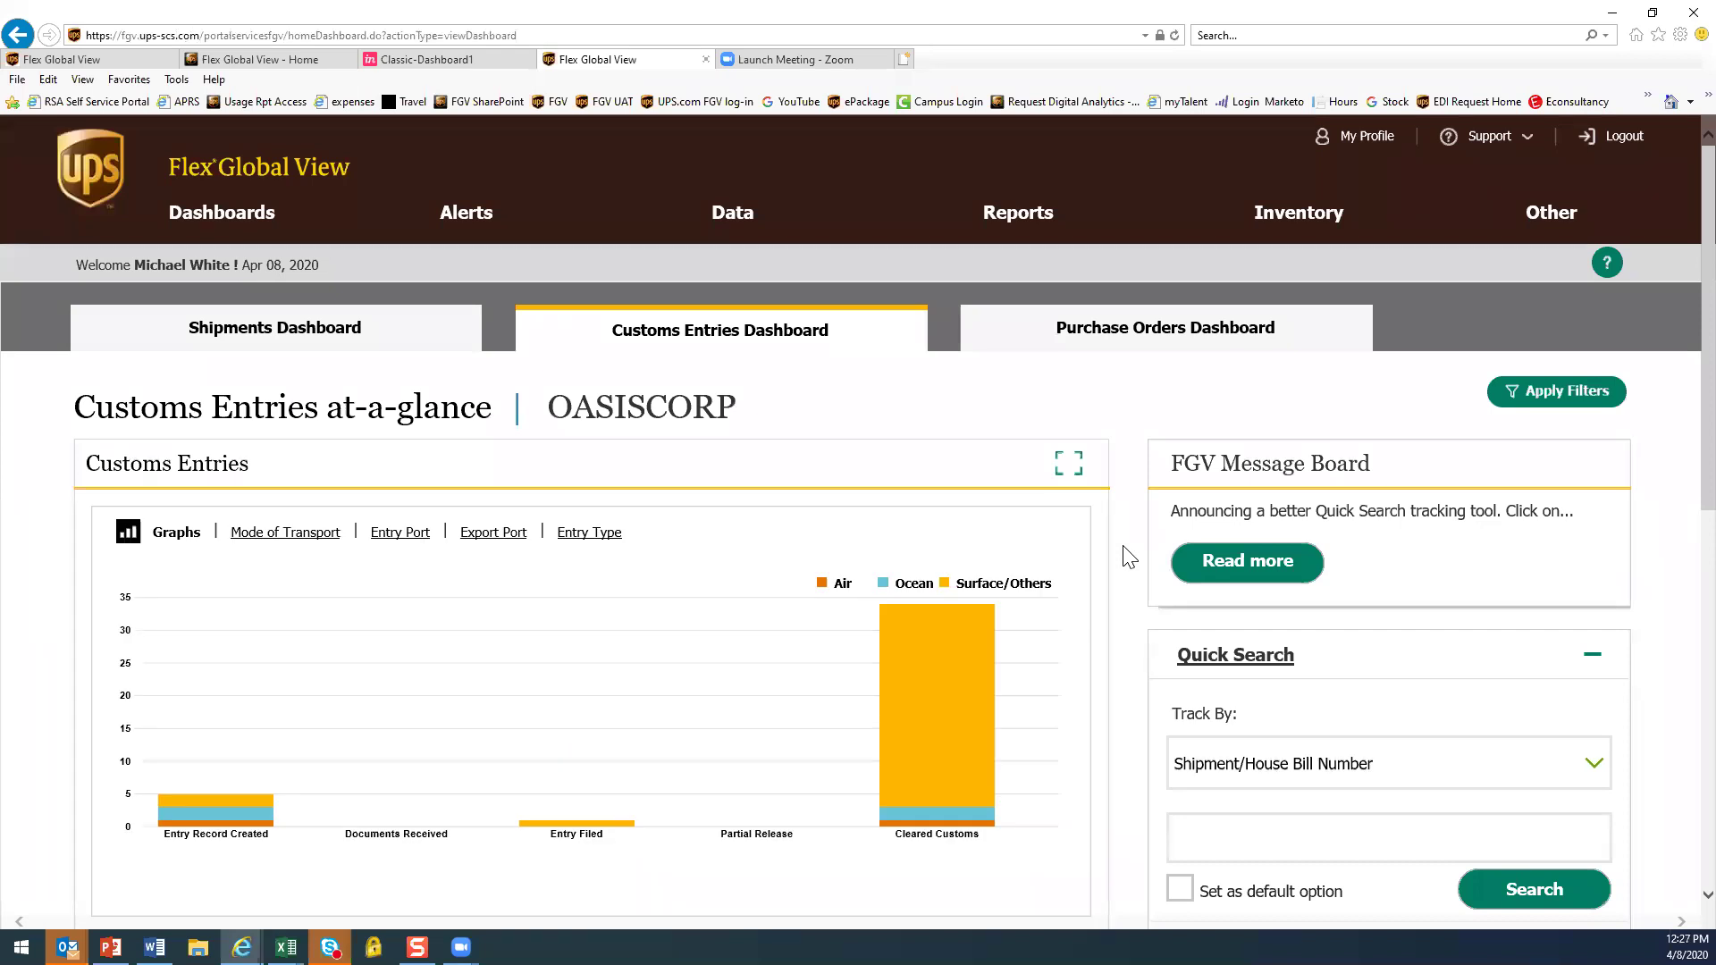
left_click(1625, 137)
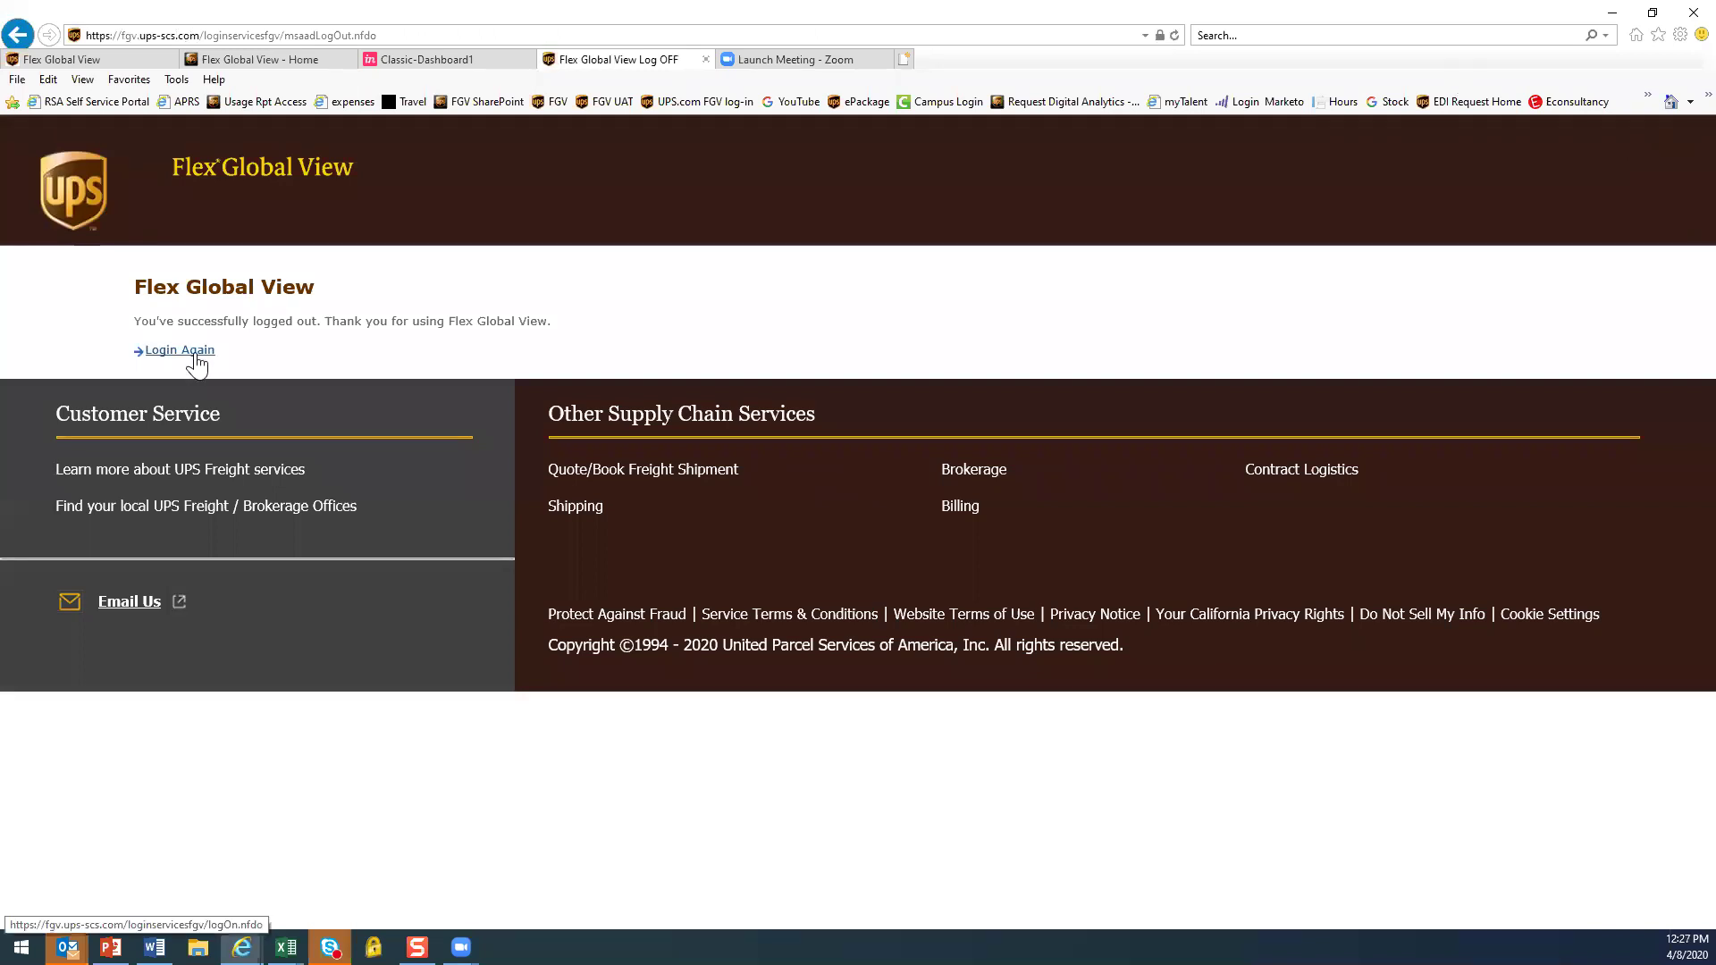
Return to the first tab's internal TELECRAFTERS Shipments Dashboard
left_click(195, 354)
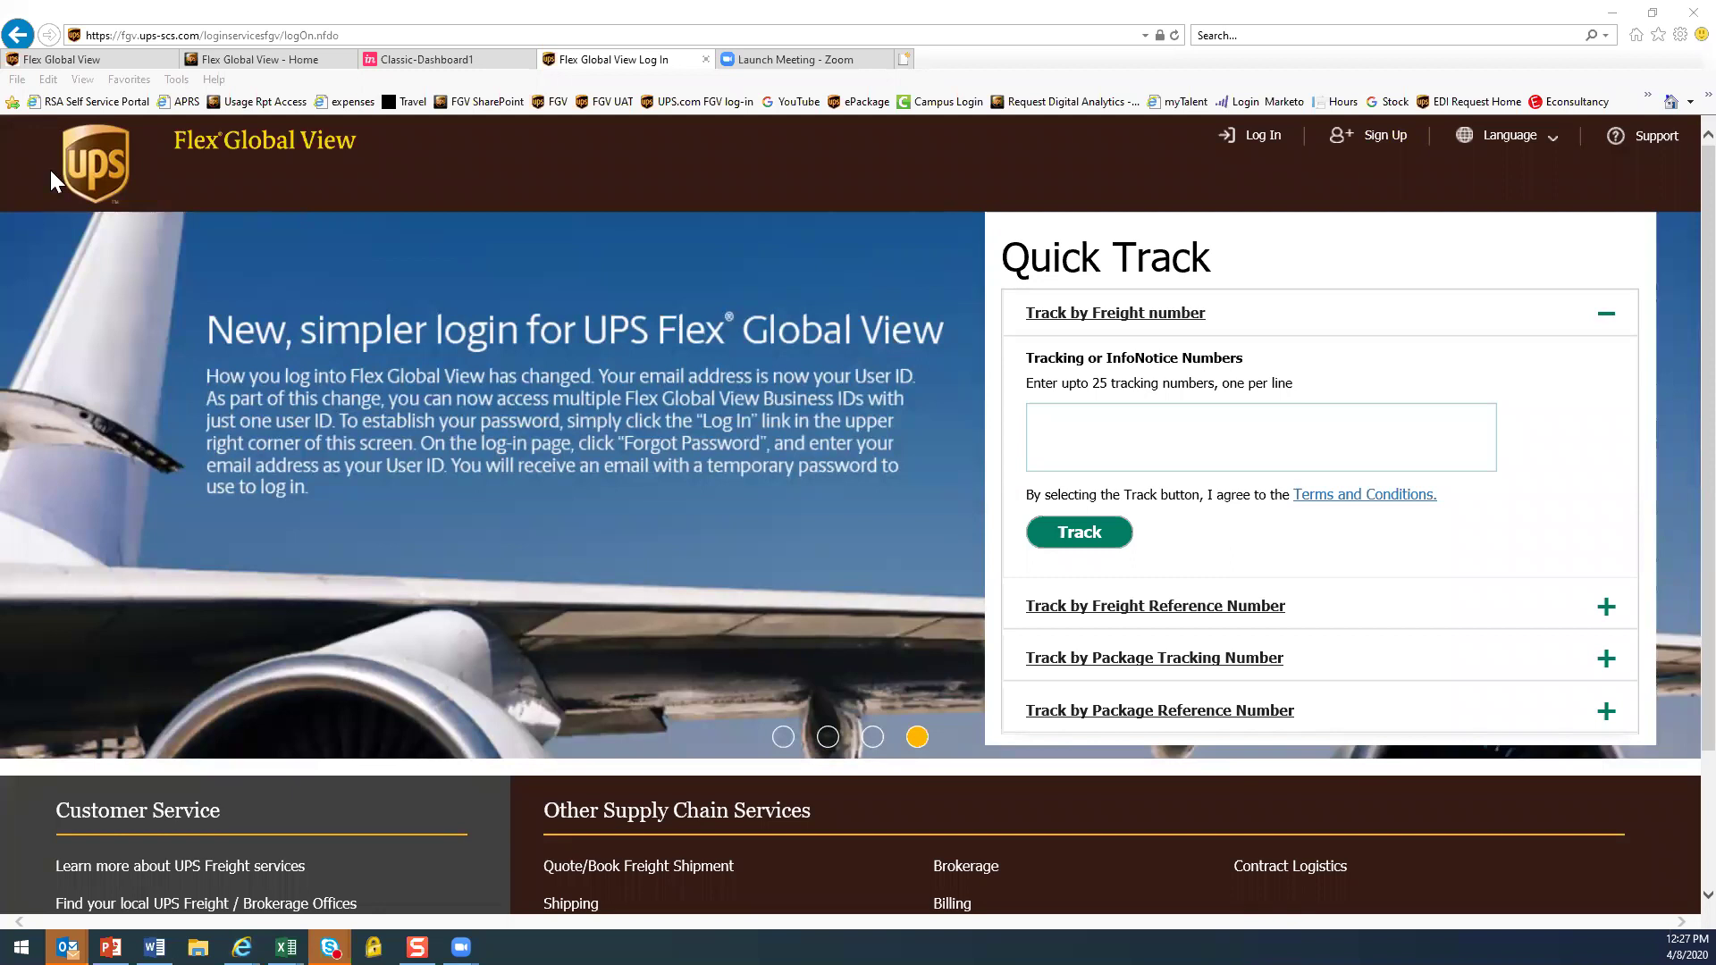
left_click(71, 61)
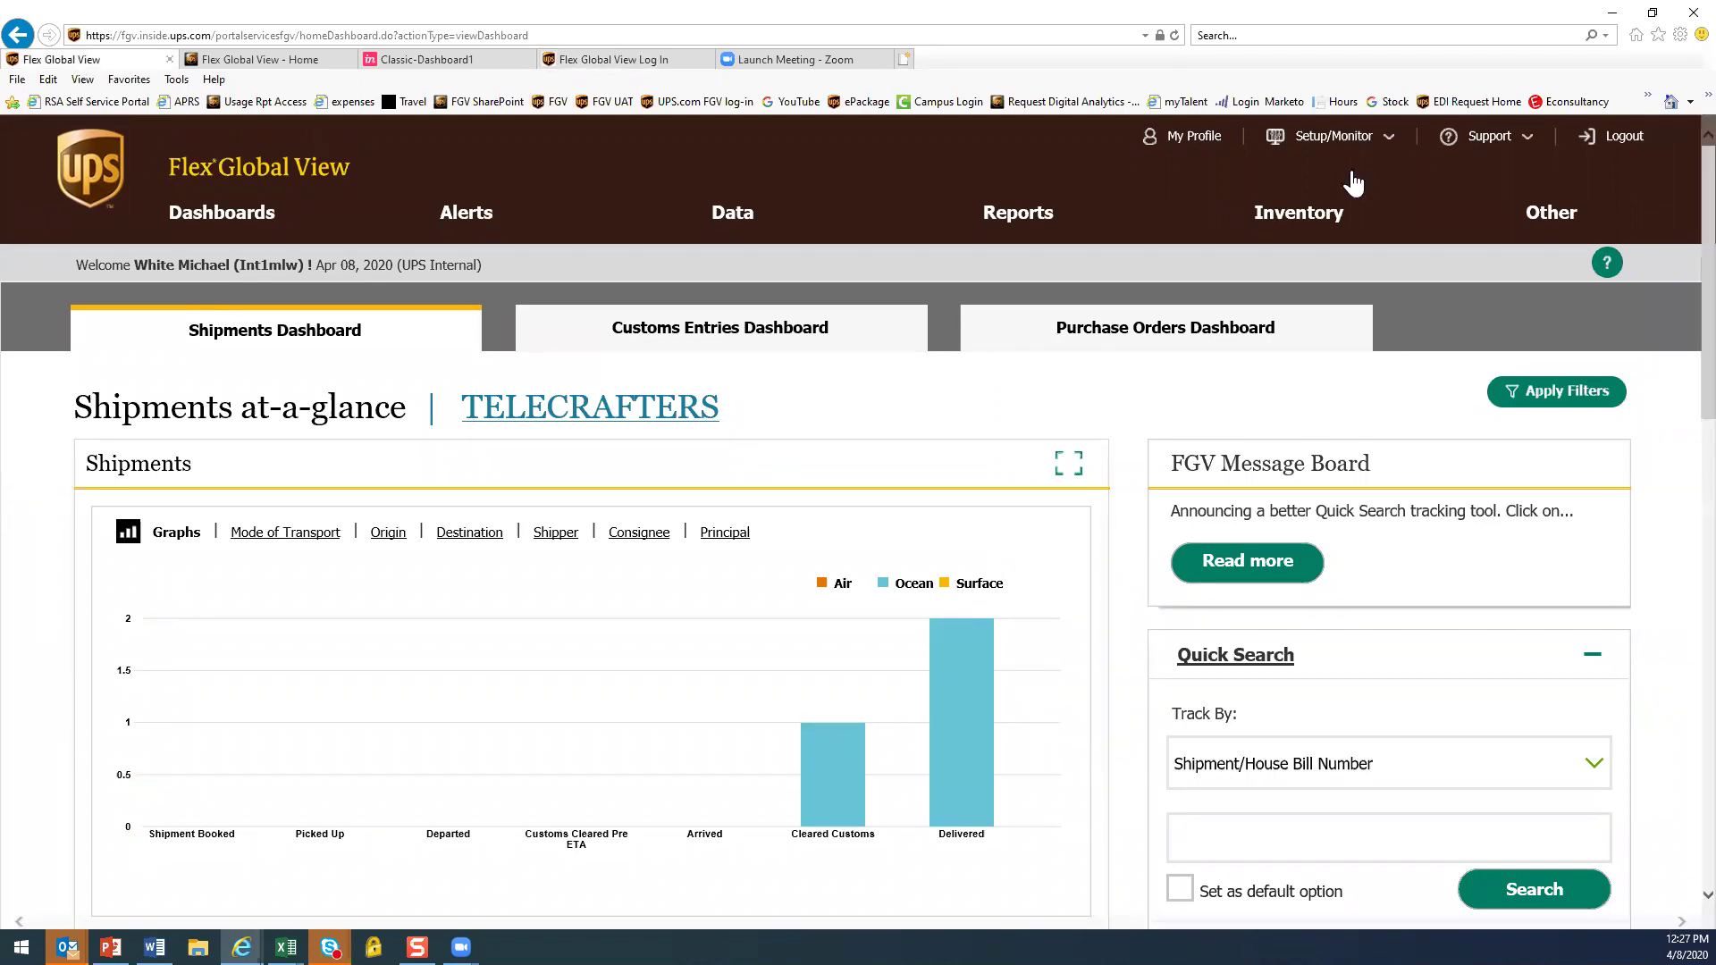
Open Setup/Monitor > Client Setup Service > Business ID Details Maintenance and dismiss the cookie banner
left_click(1331, 147)
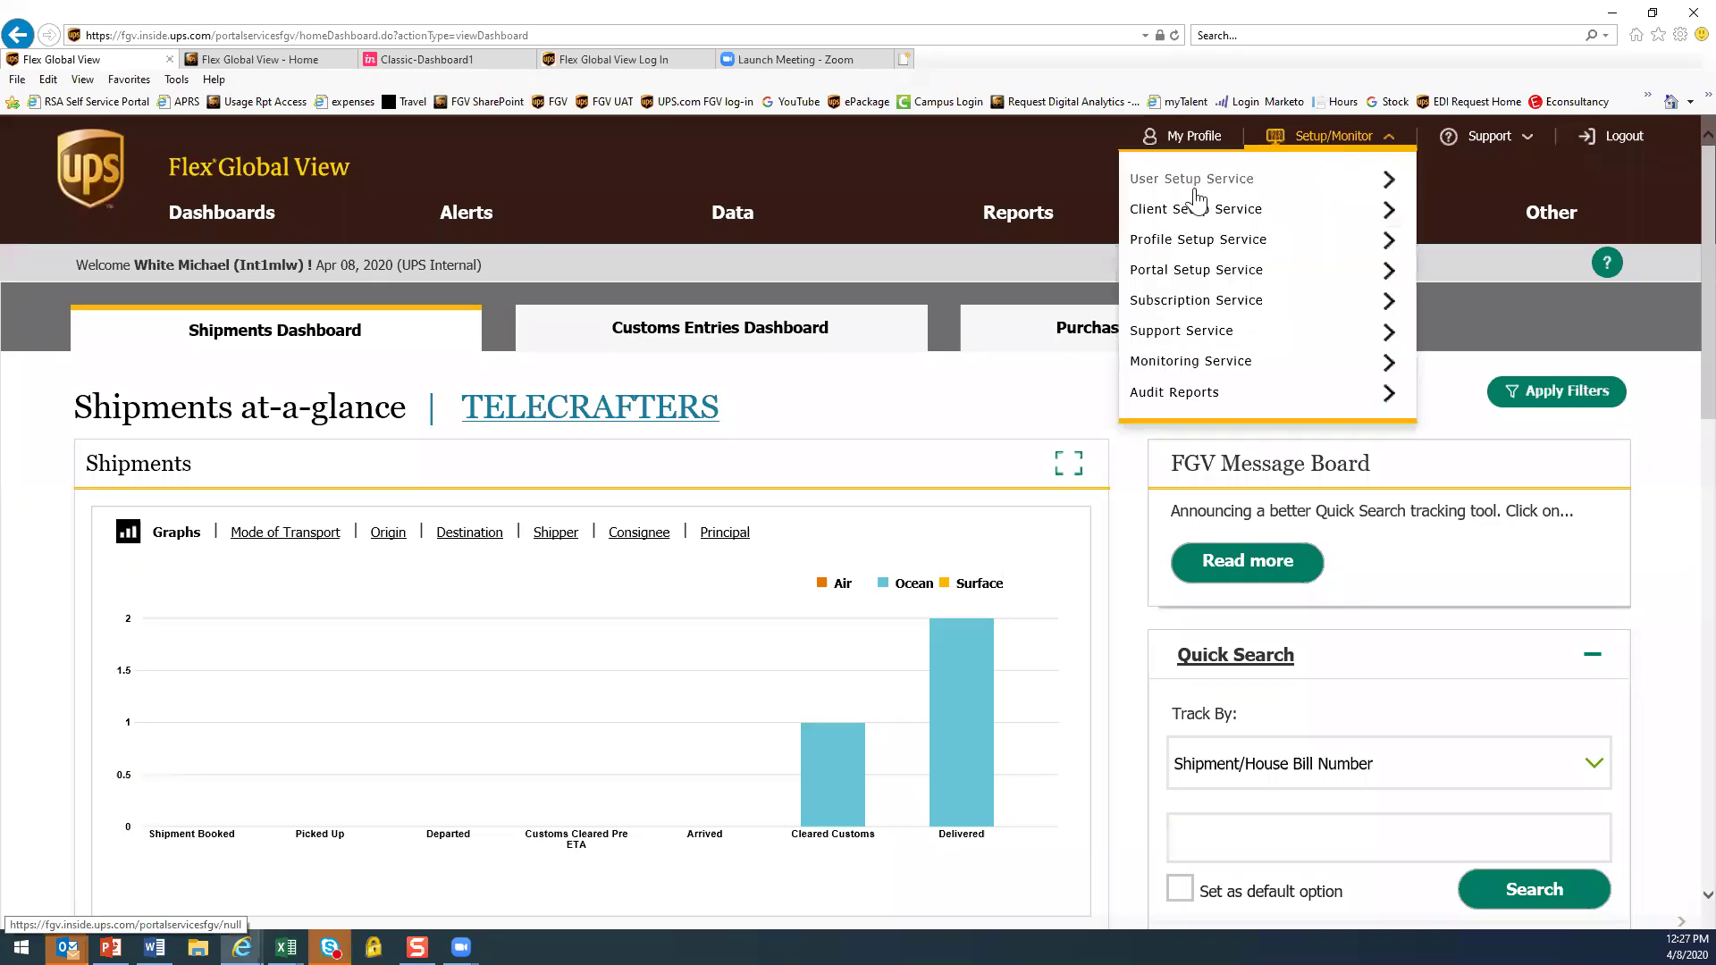
left_click(1179, 213)
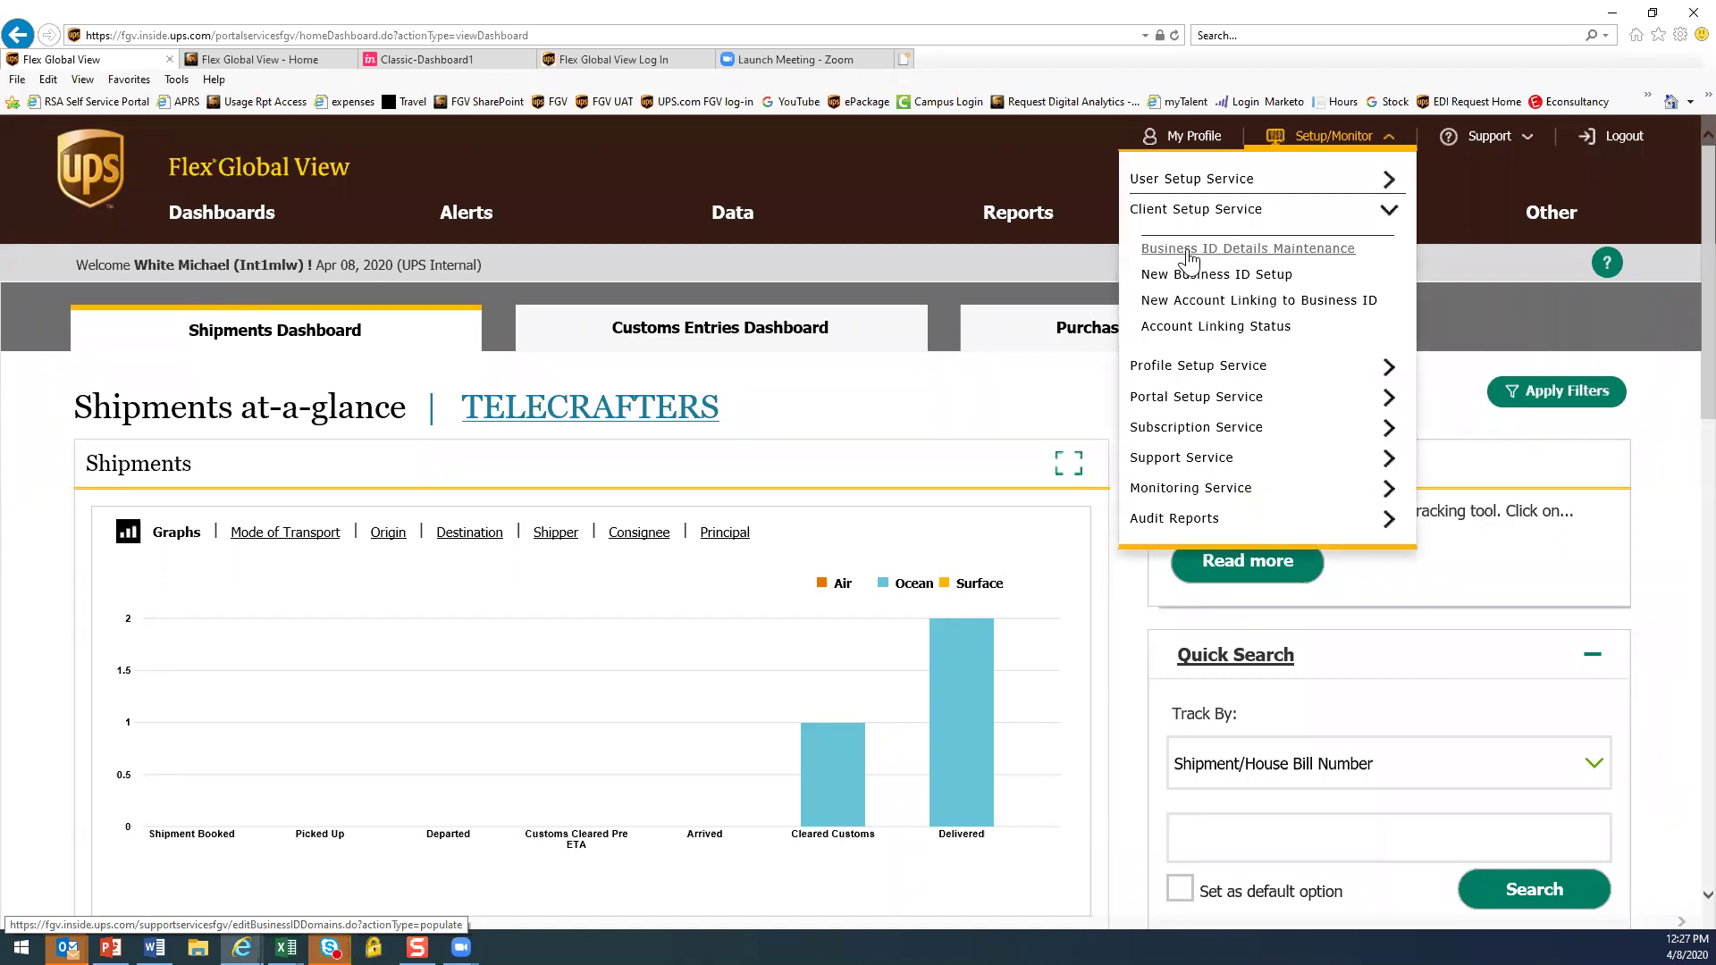
left_click(1187, 253)
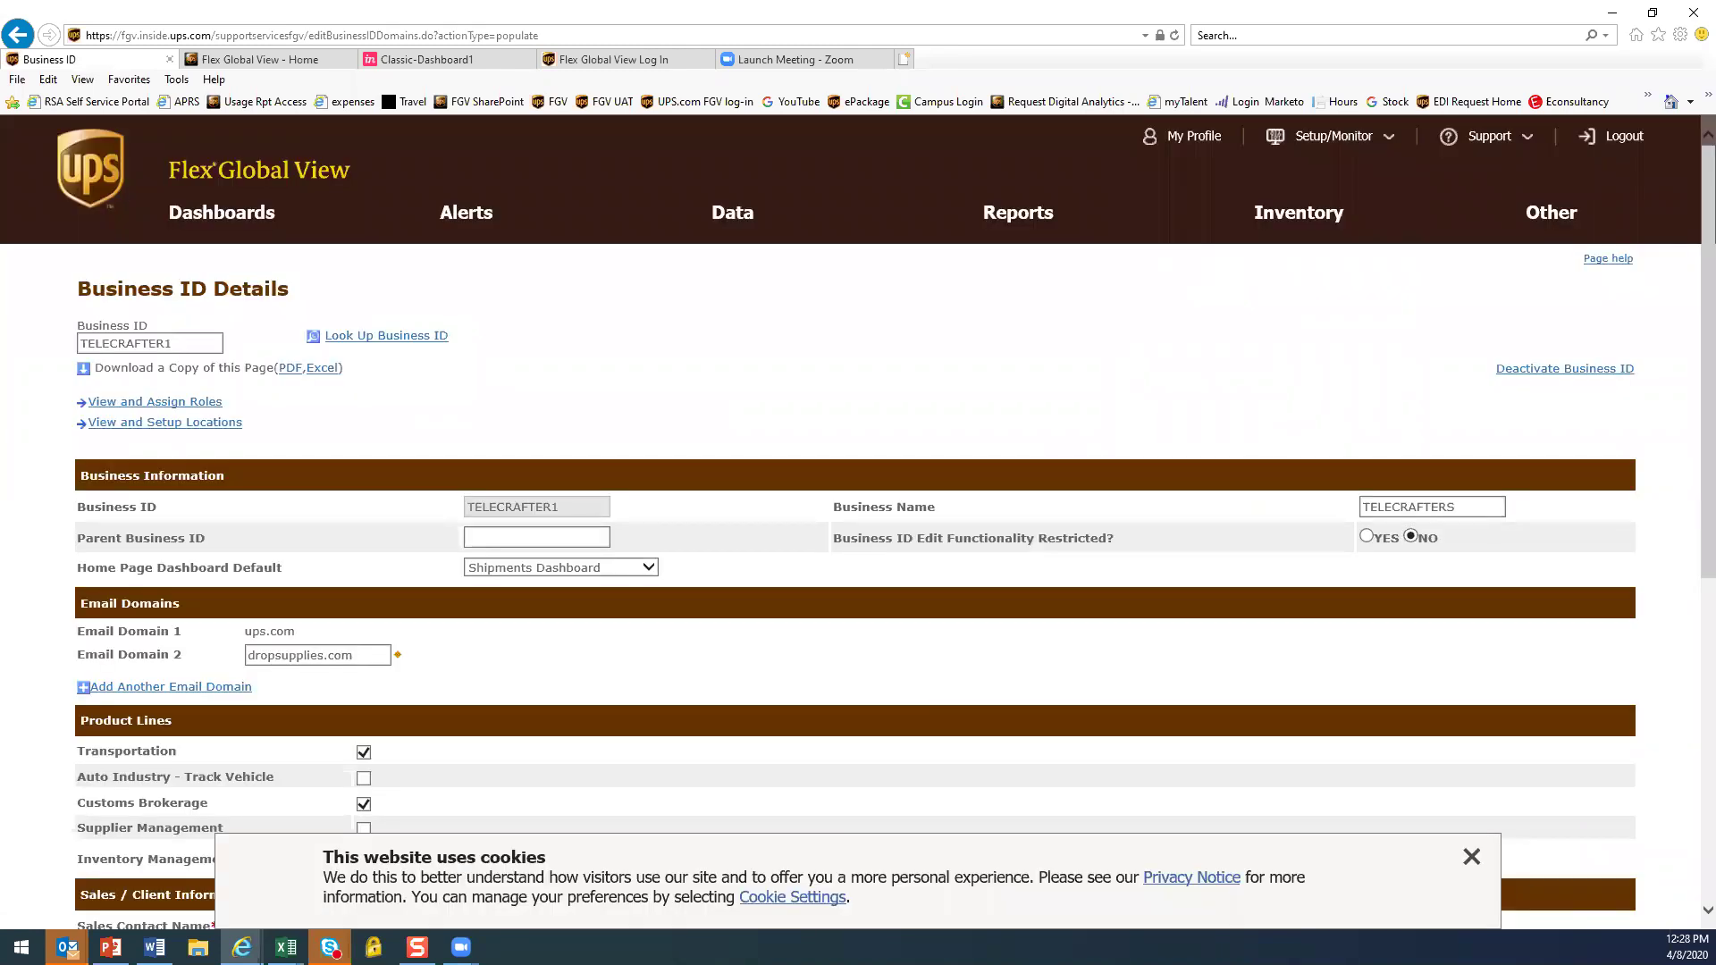
left_click(1474, 863)
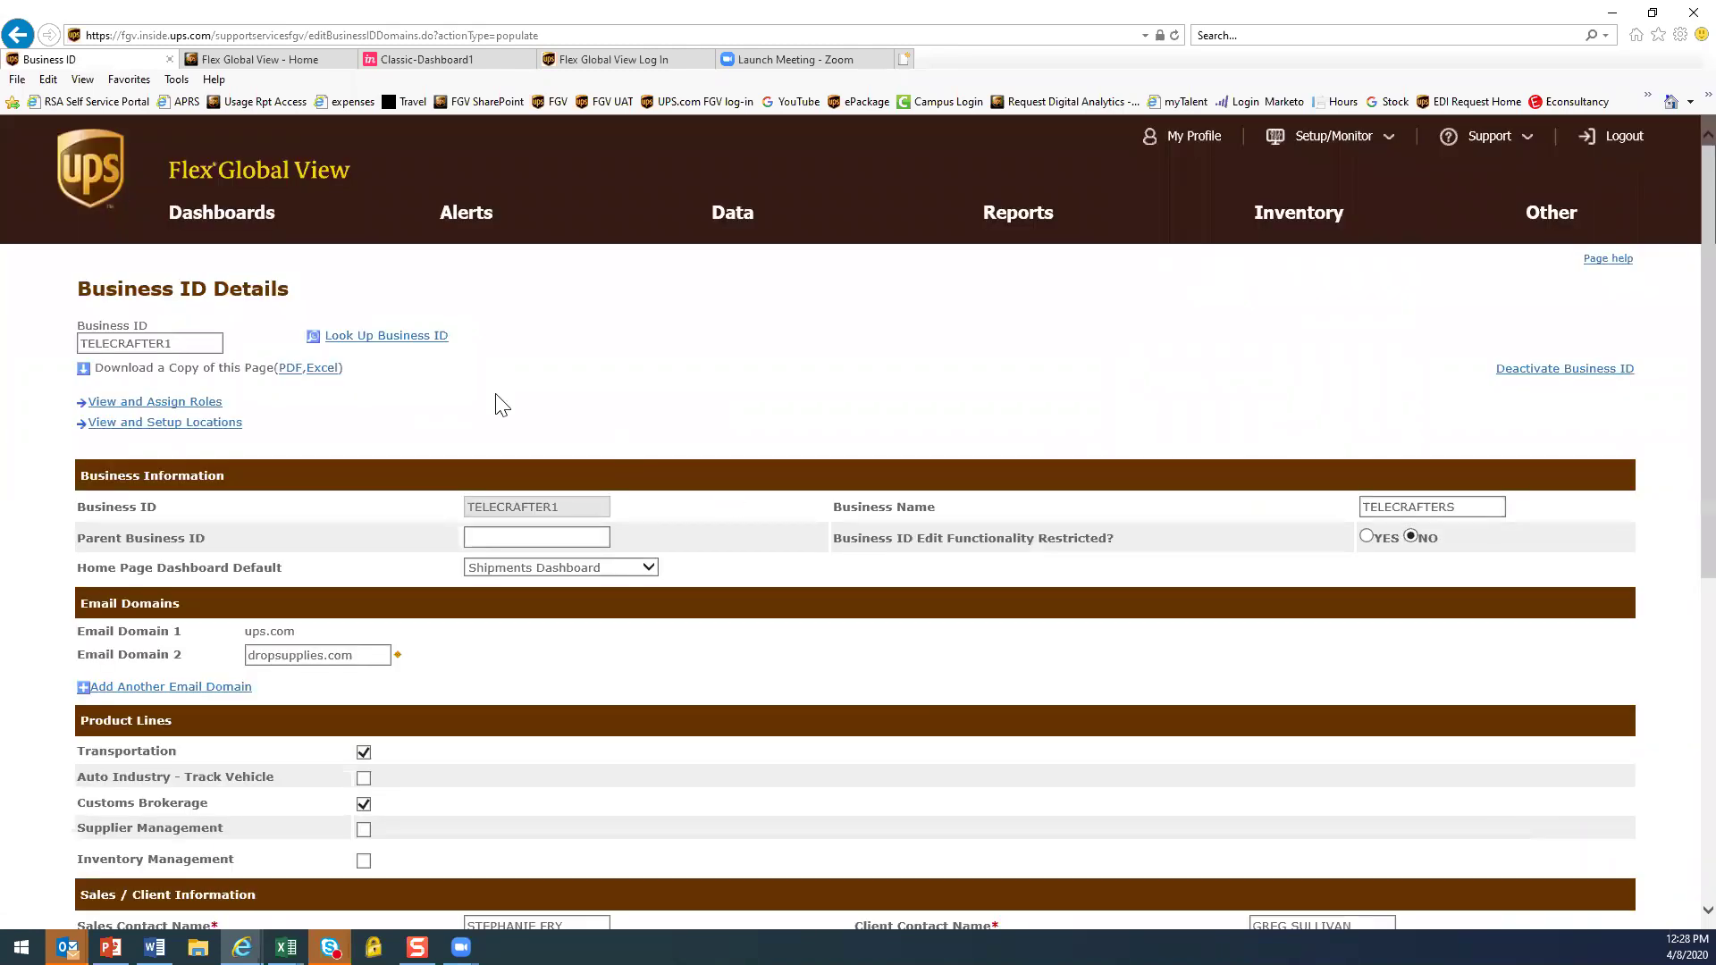
Search business IDs for 'emer%', load EMERSON's details, then enter benchmarkedu as the Business ID
left_click(406, 345)
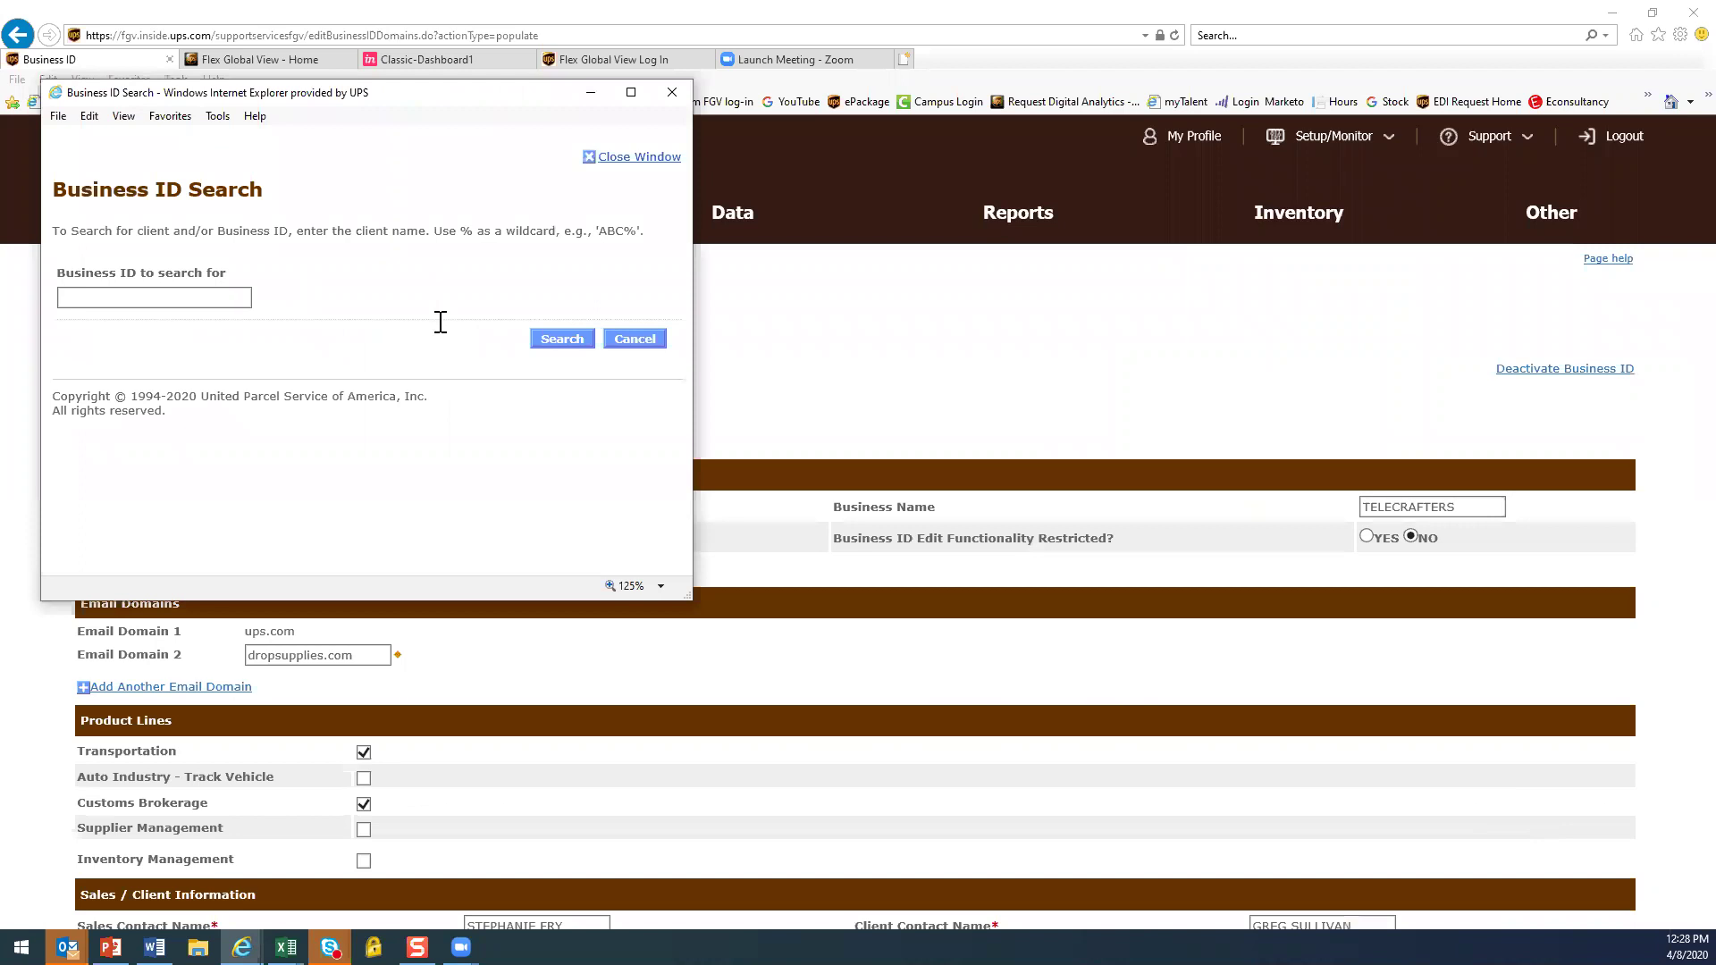
left_click(175, 296)
type("emer%")
key("Return")
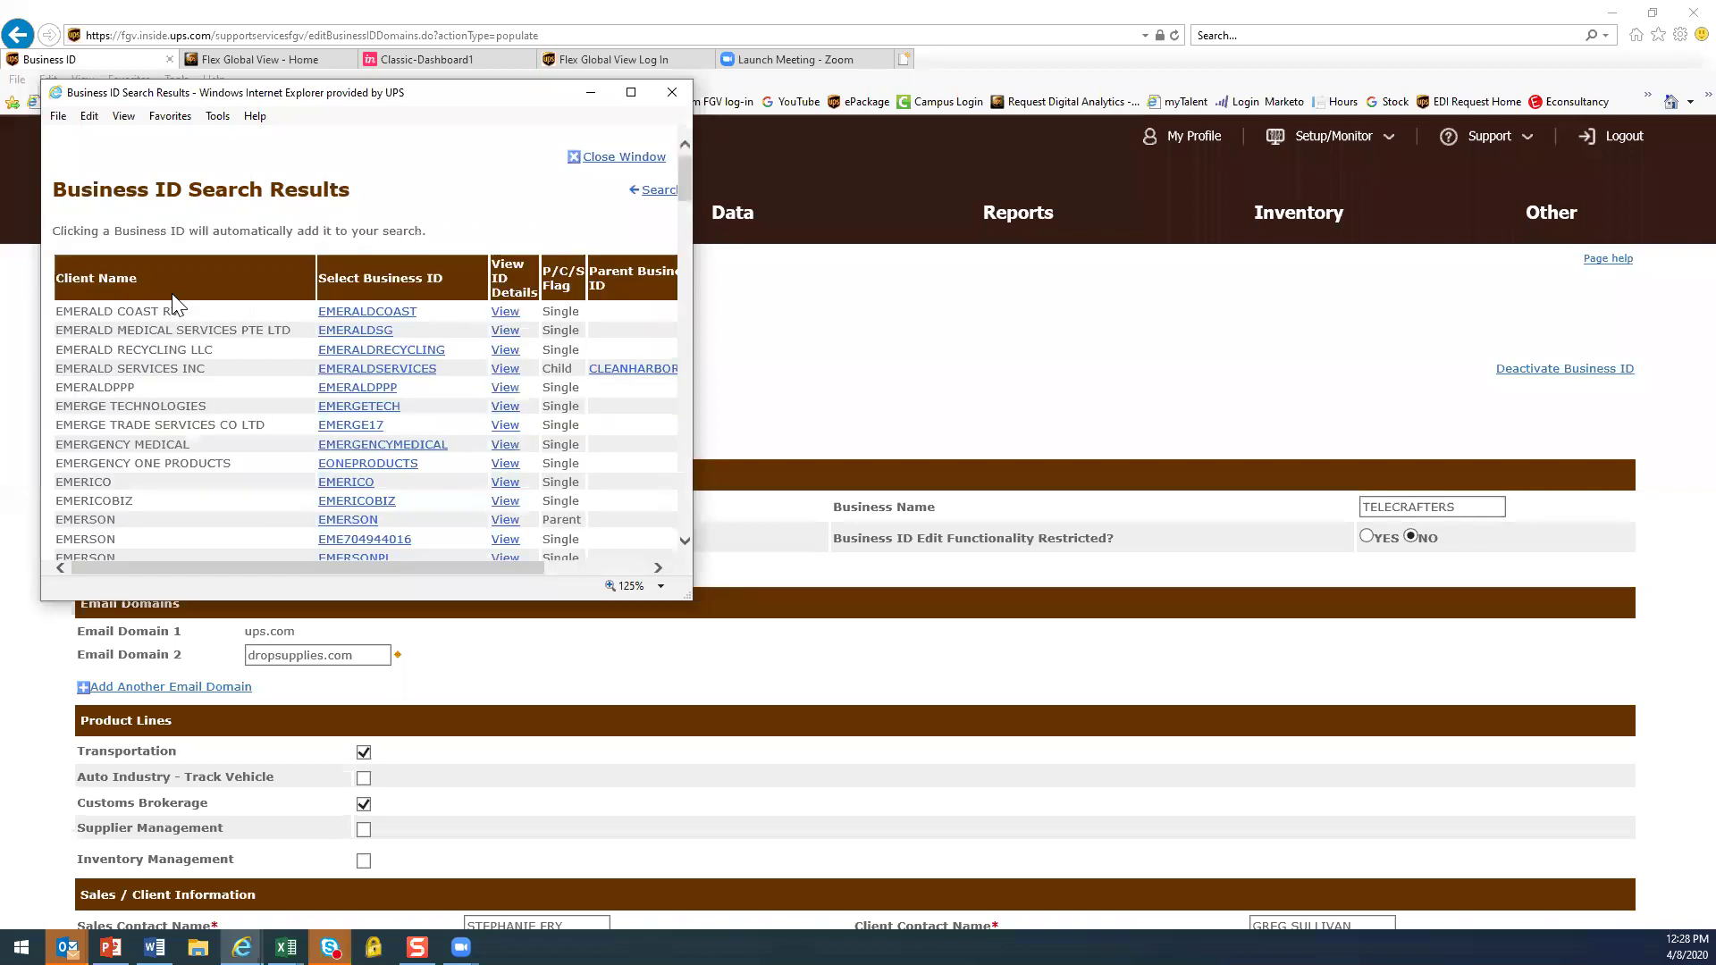
scroll(229, 430, "down", 2)
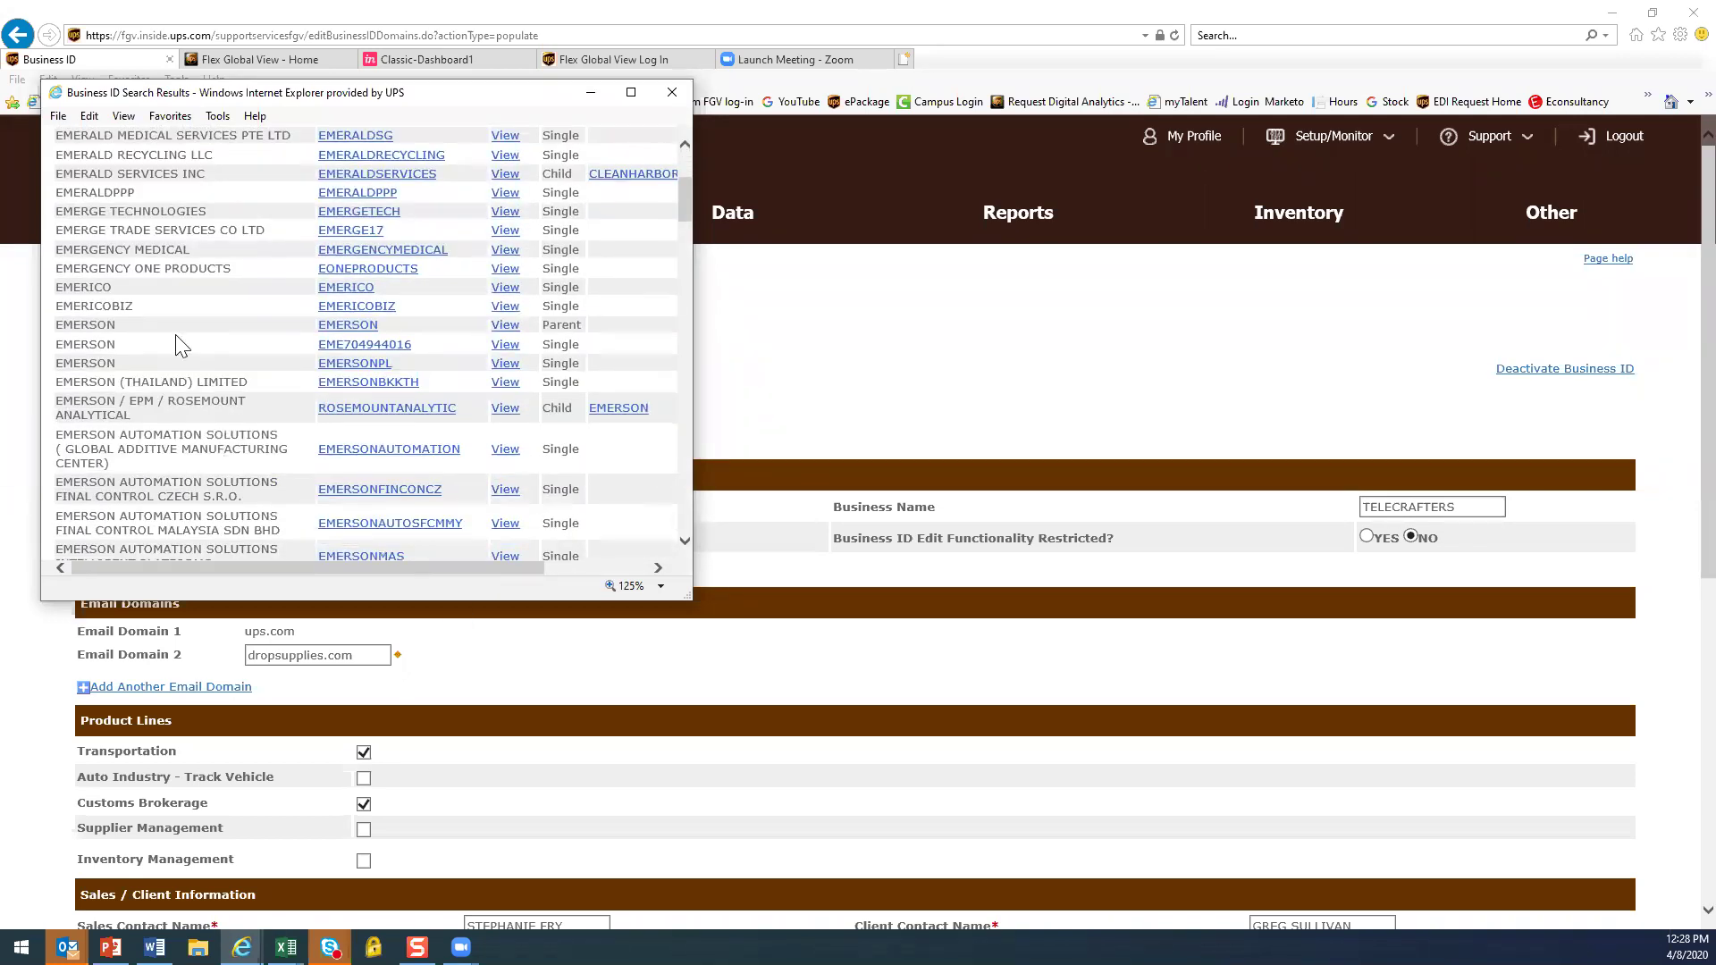
left_click(350, 325)
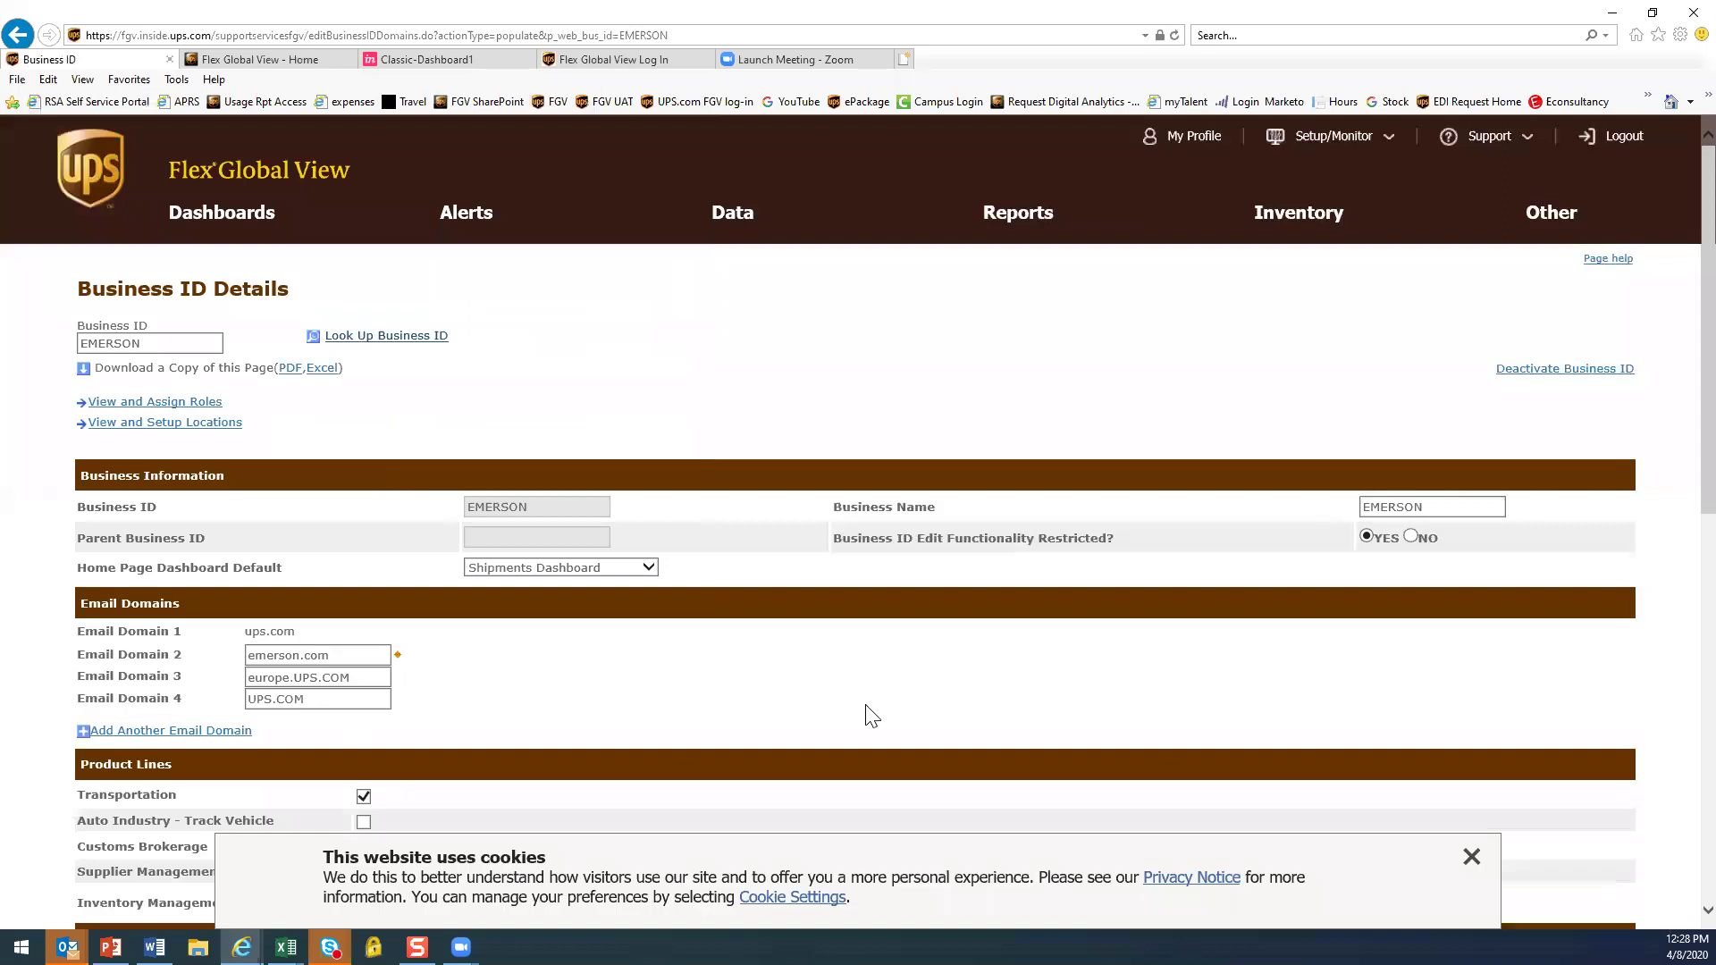
scroll(866, 713, "down", 3)
left_click(1472, 859)
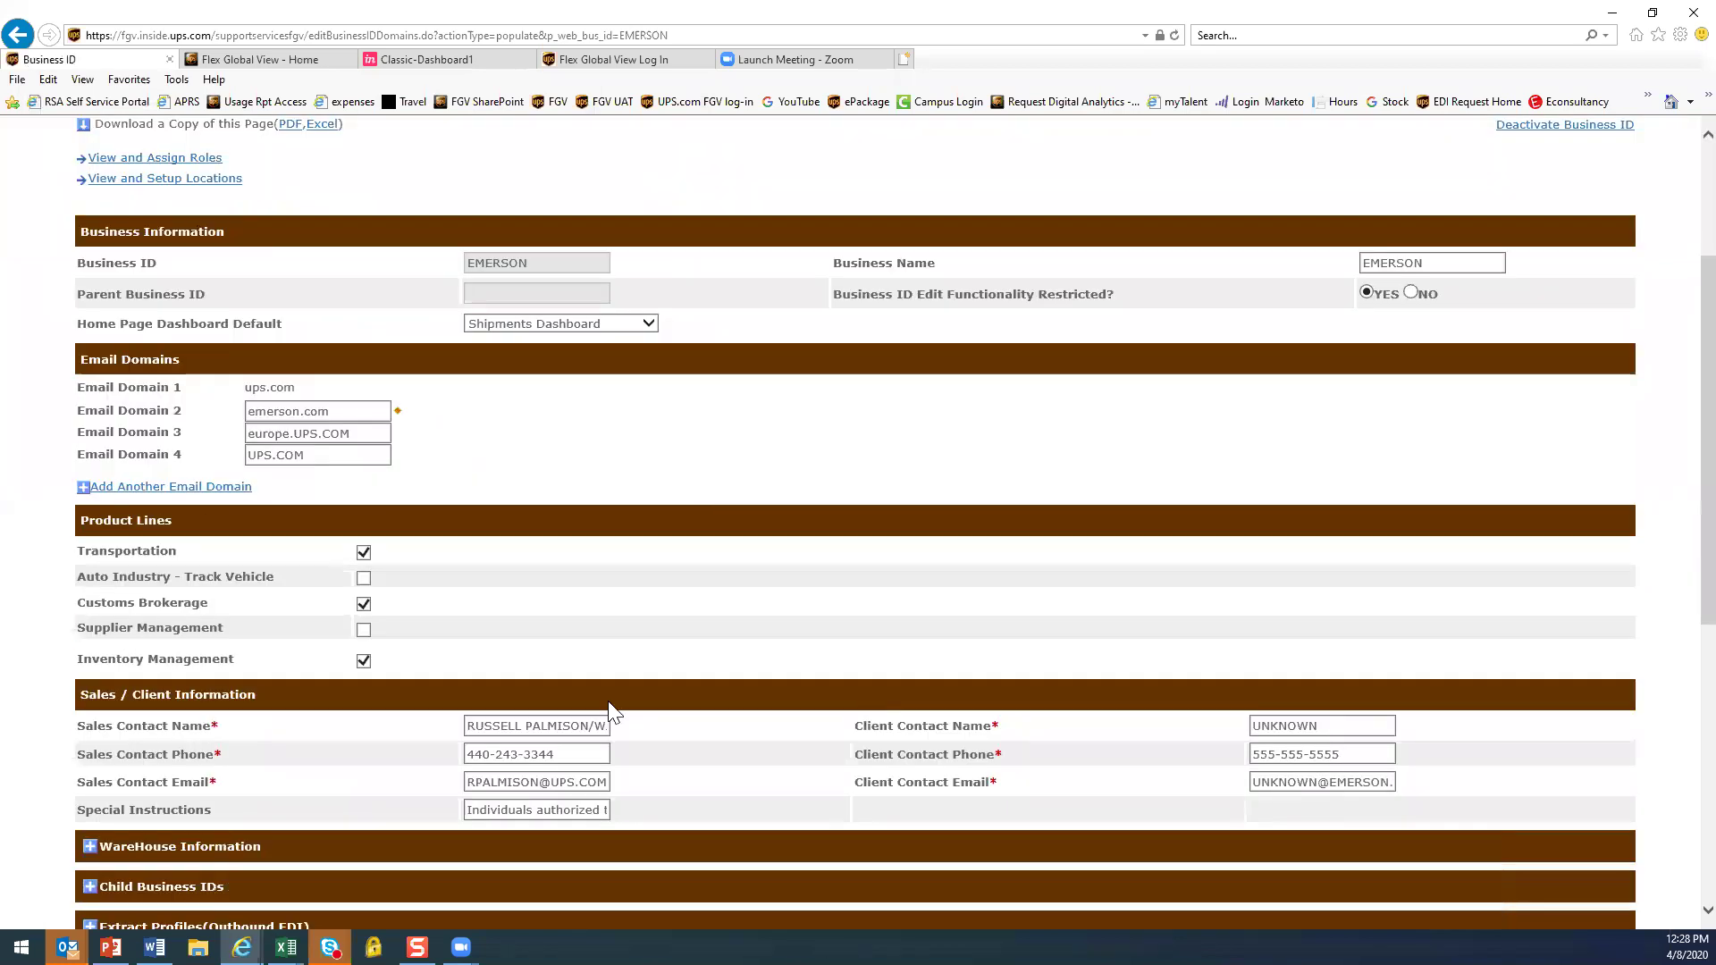
scroll(643, 626, "up", 3)
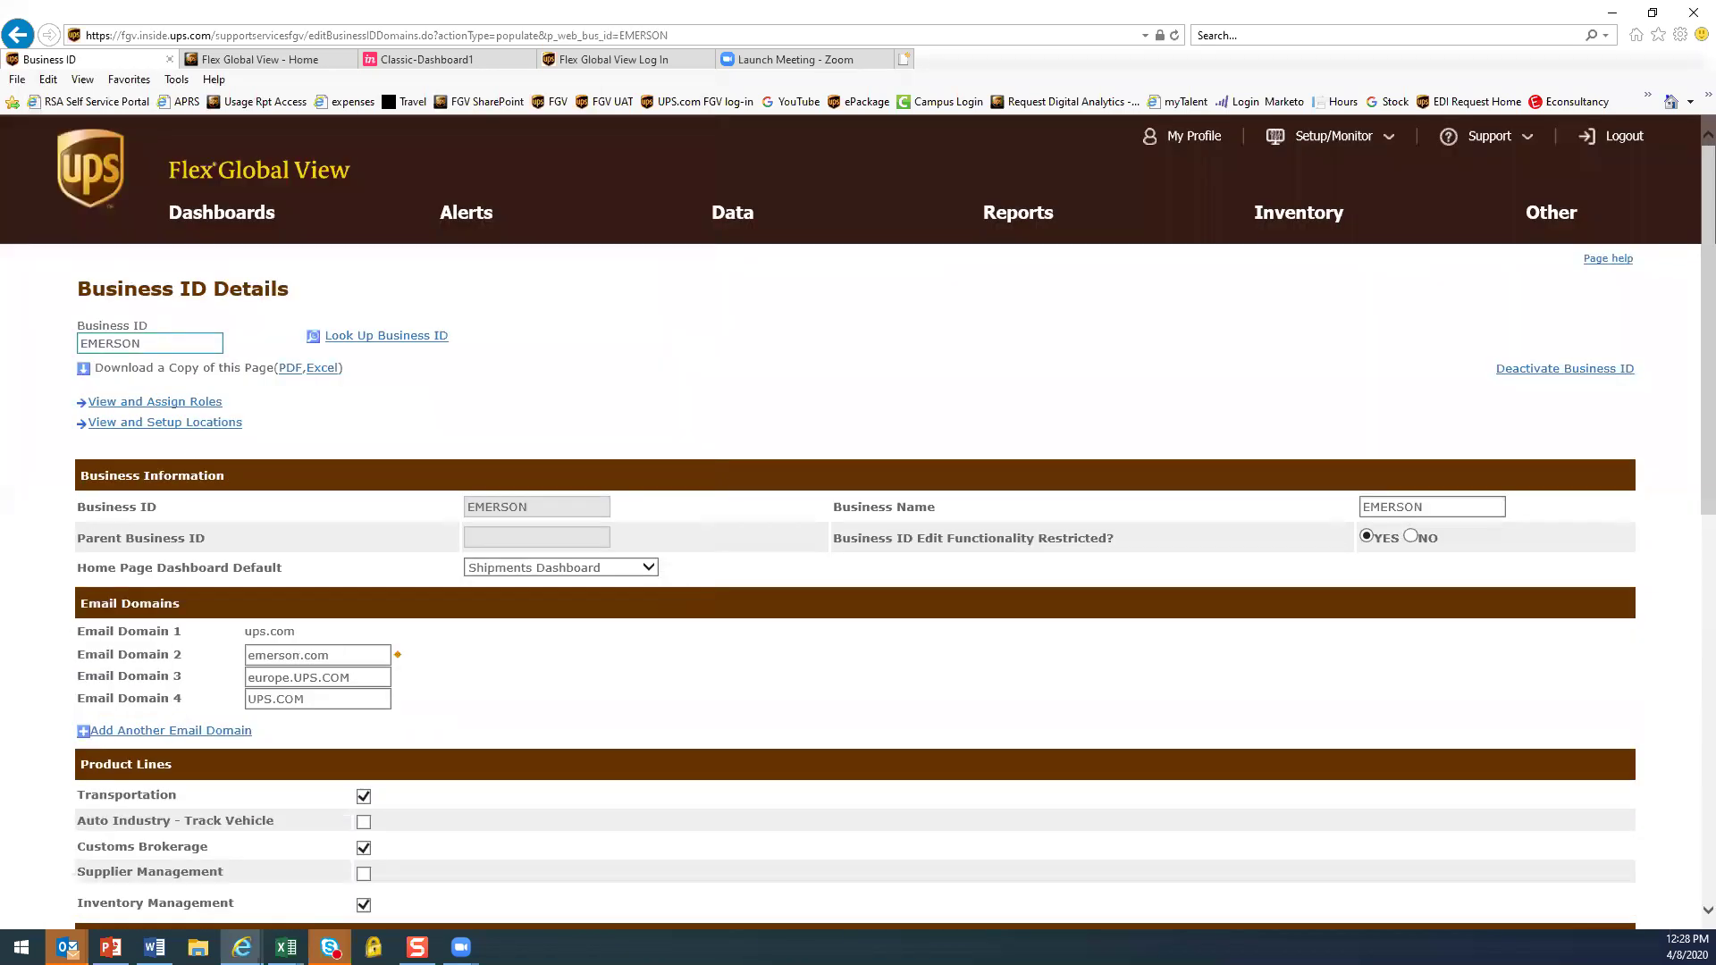
double_click(153, 343)
type("benchmarkedu")
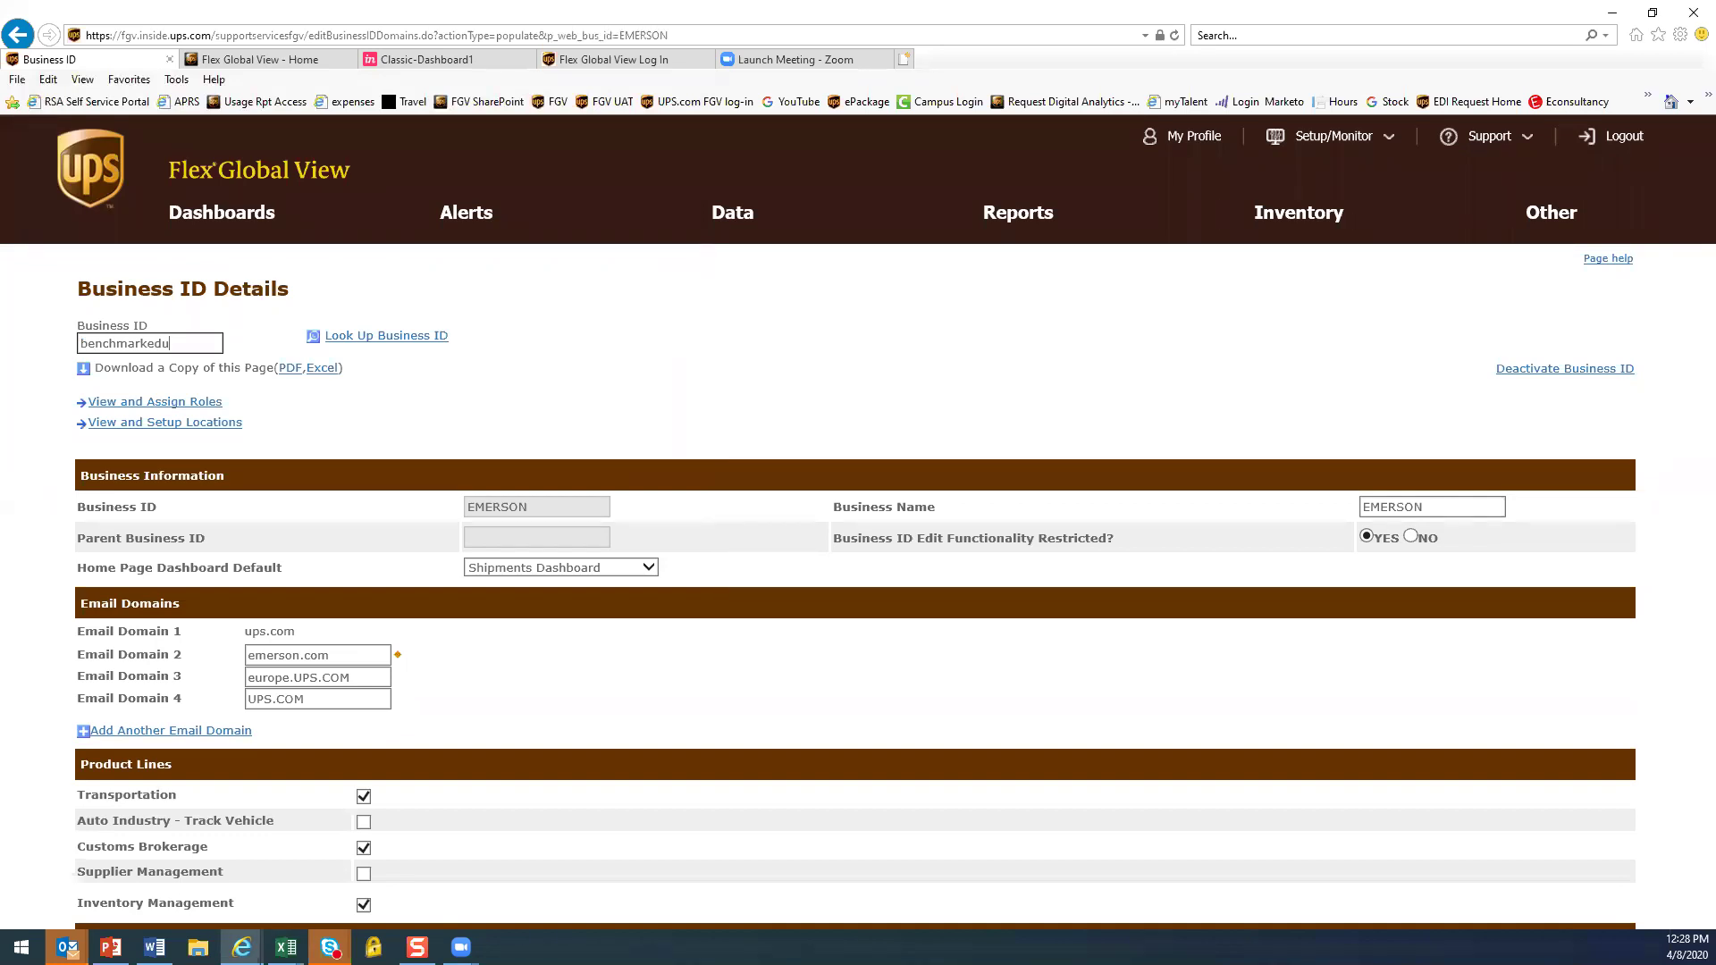
Load BENCHMARKEDU's details, dismiss the cookie notice, and review its email domains and modules
key("Return")
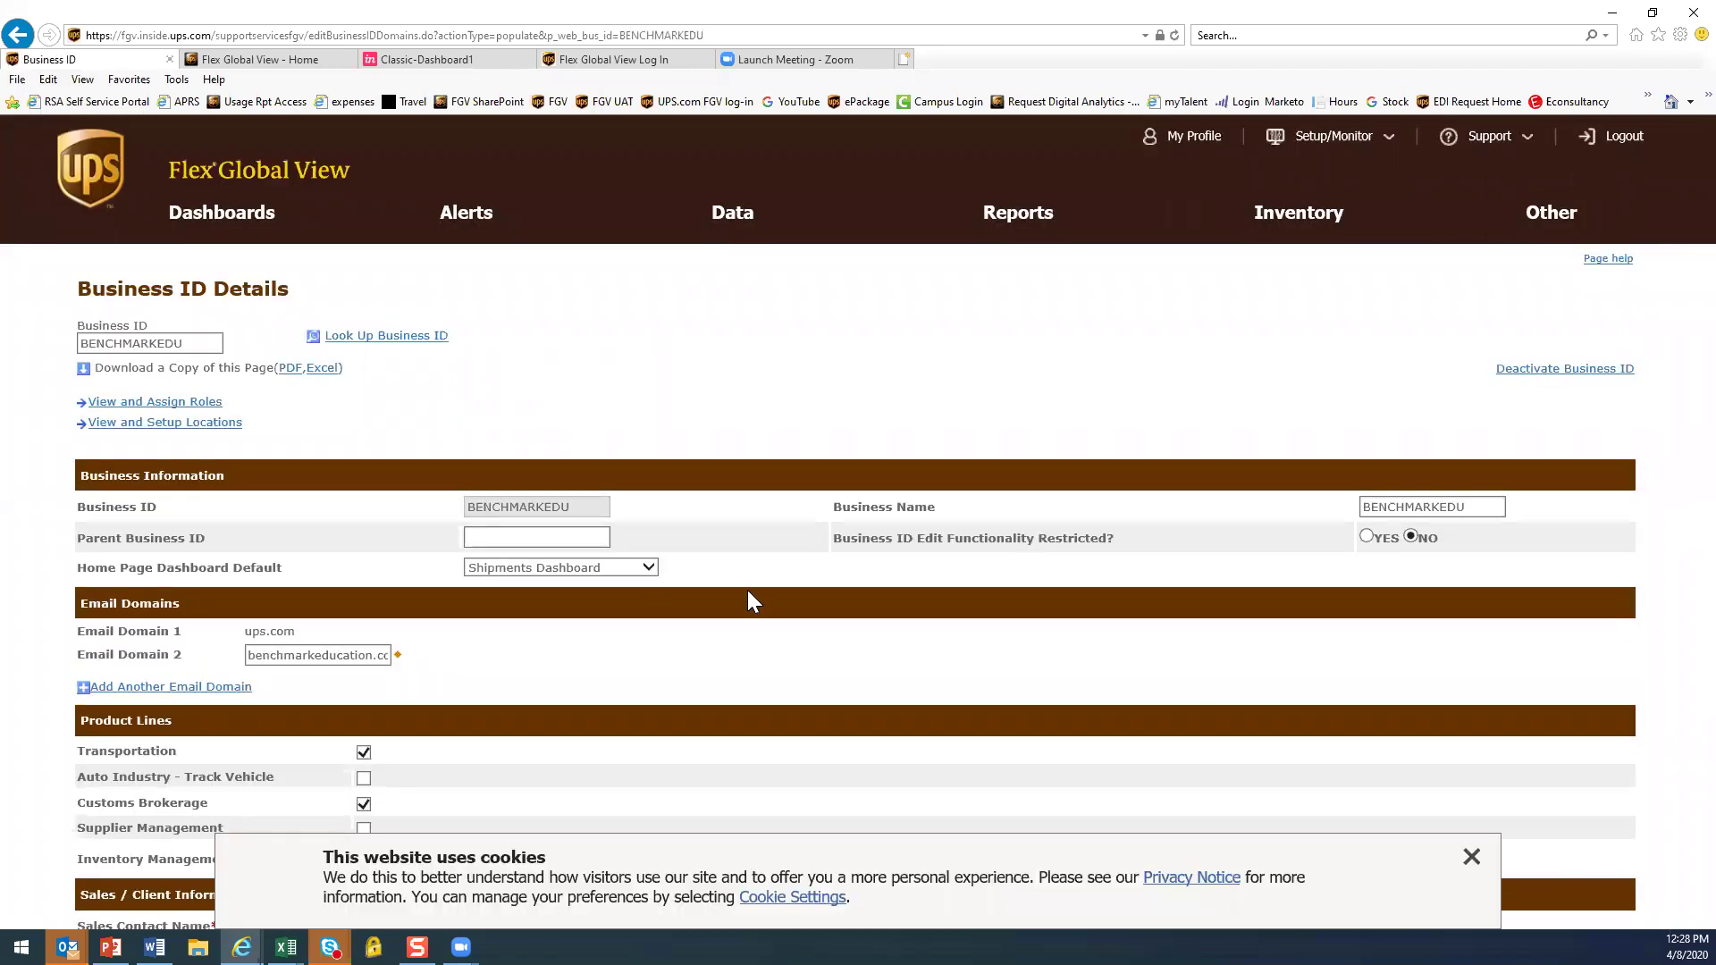
left_click(1471, 857)
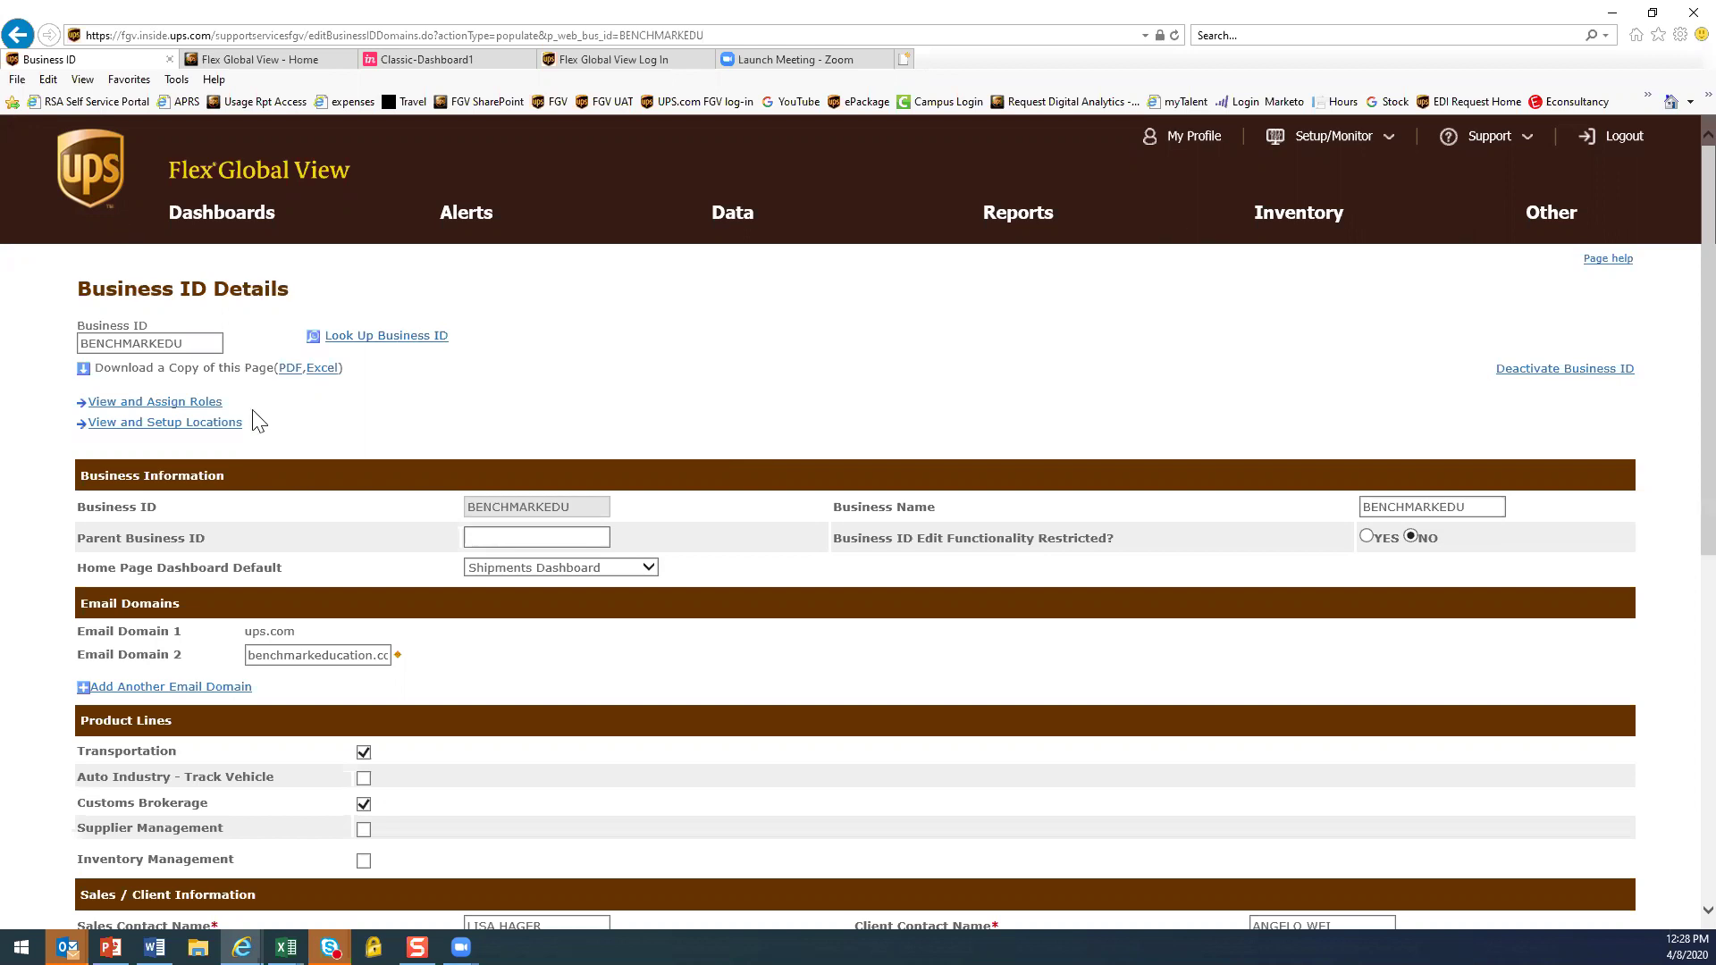
scroll(951, 775, "down", 4)
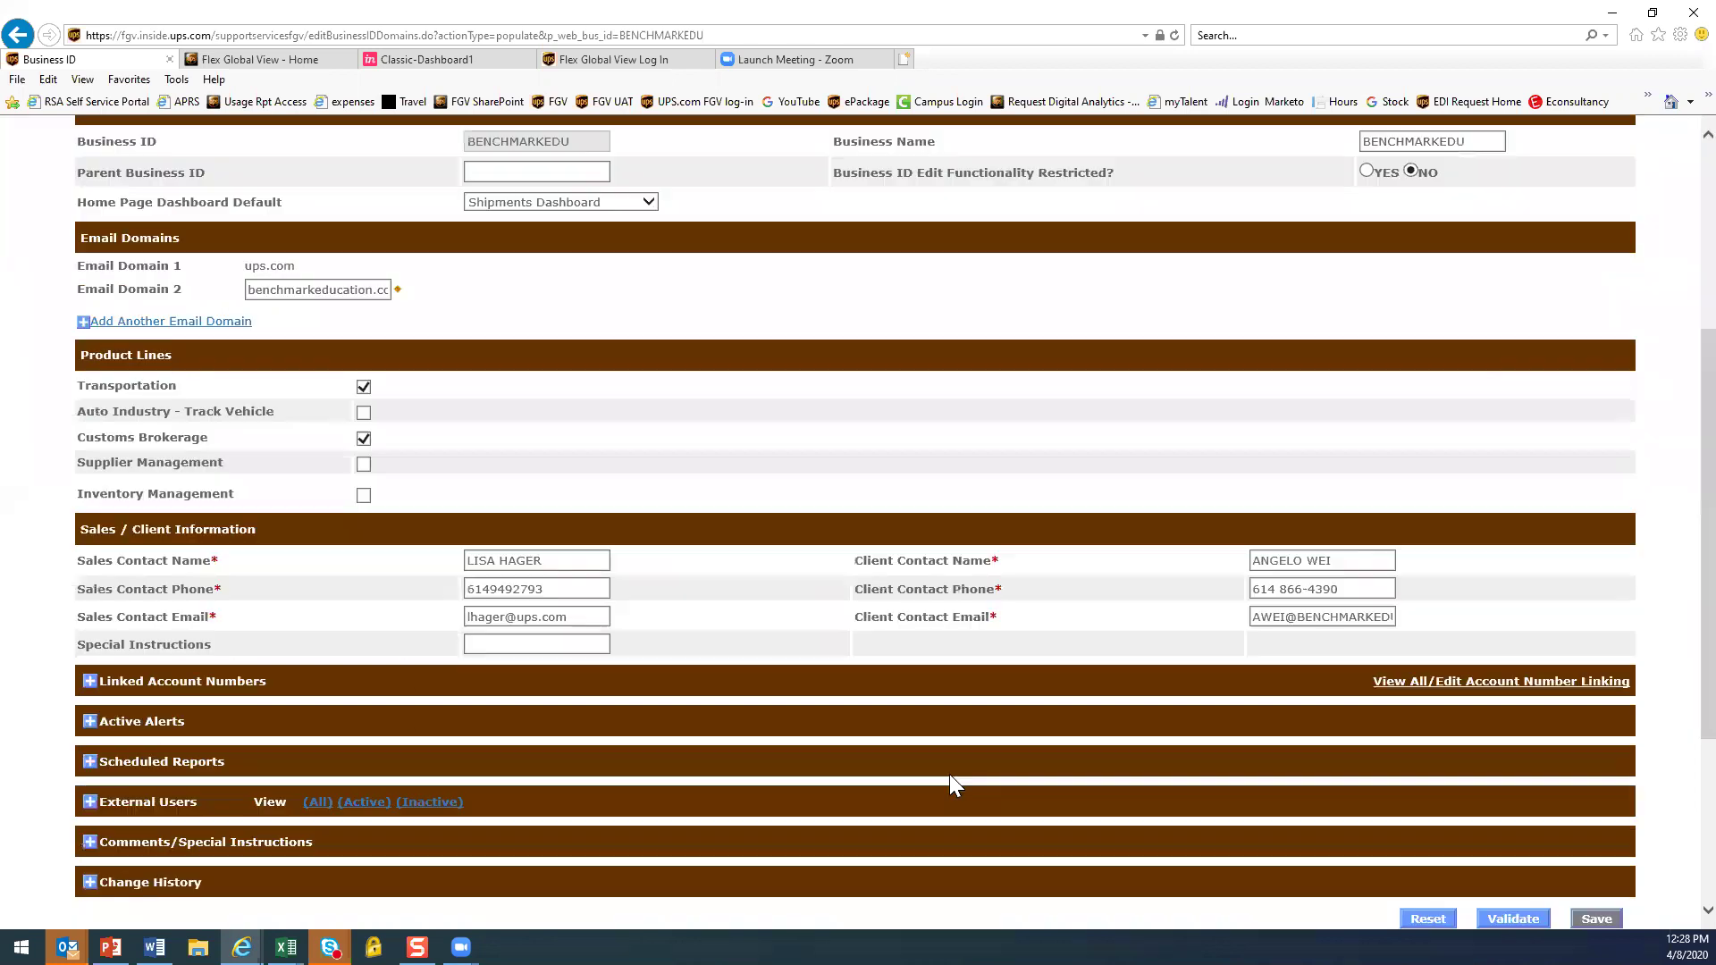
scroll(949, 774, "up", 3)
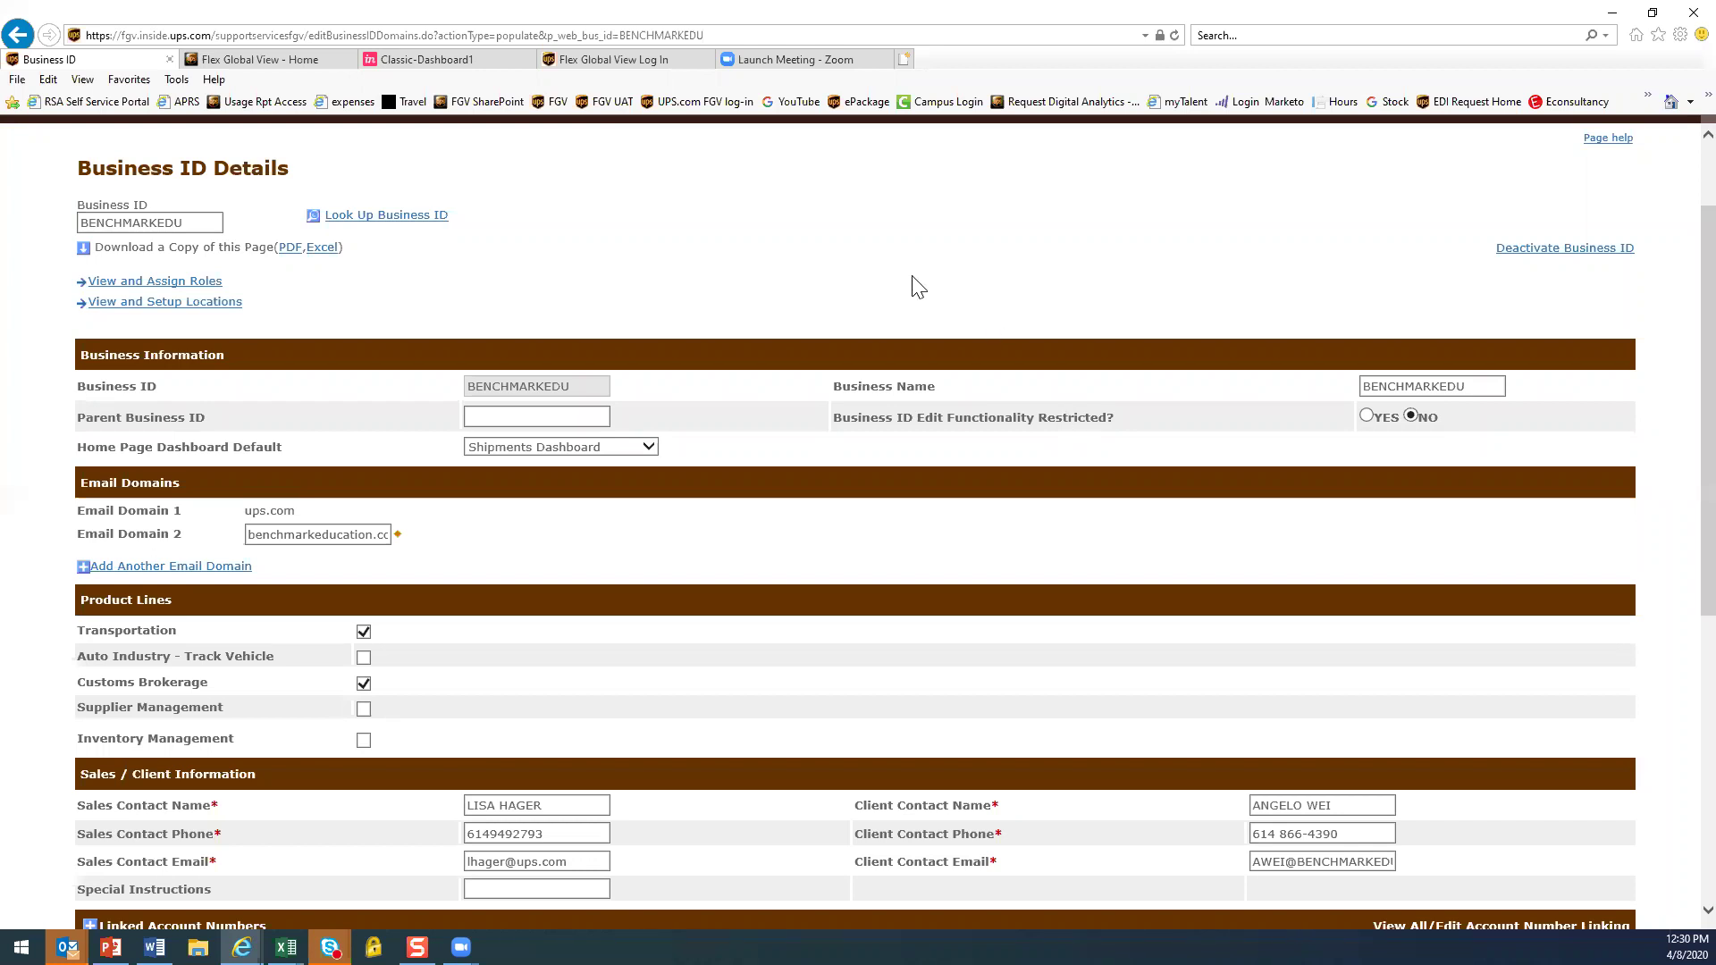
Replace BENCHMARKEDU with EMERSON in the Business ID lookup and scroll through its details
left_click(166, 229)
key("ctrl+a")
type("emerson")
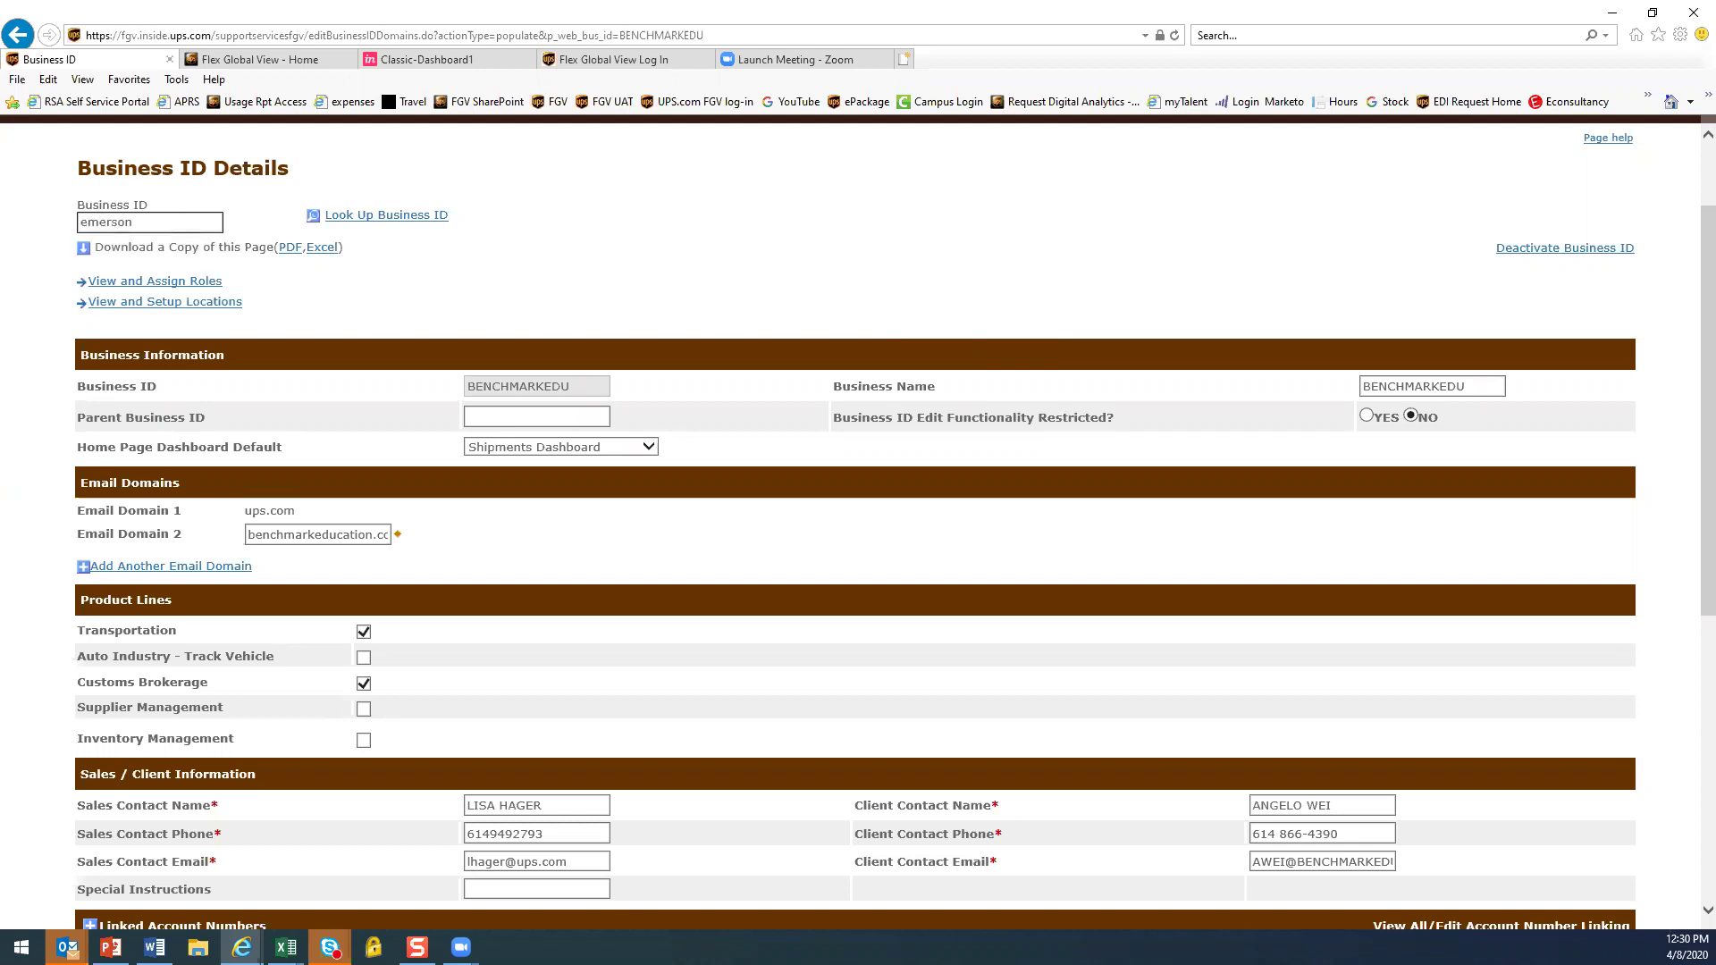
key("Return")
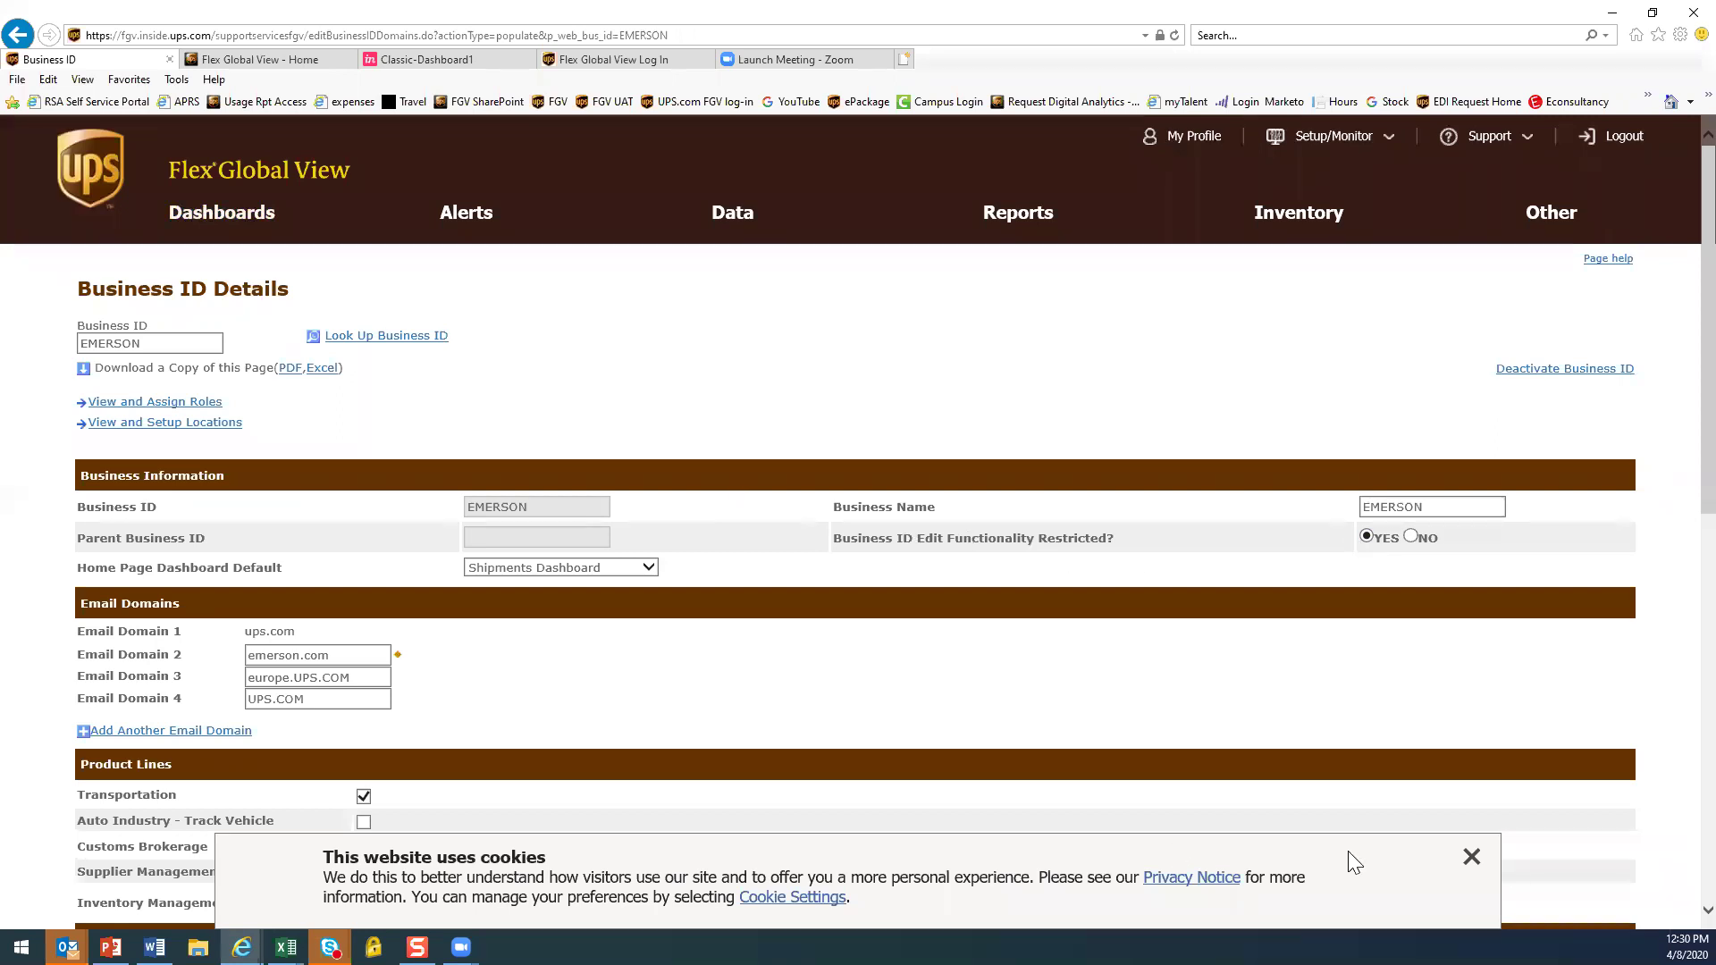
left_click(1471, 858)
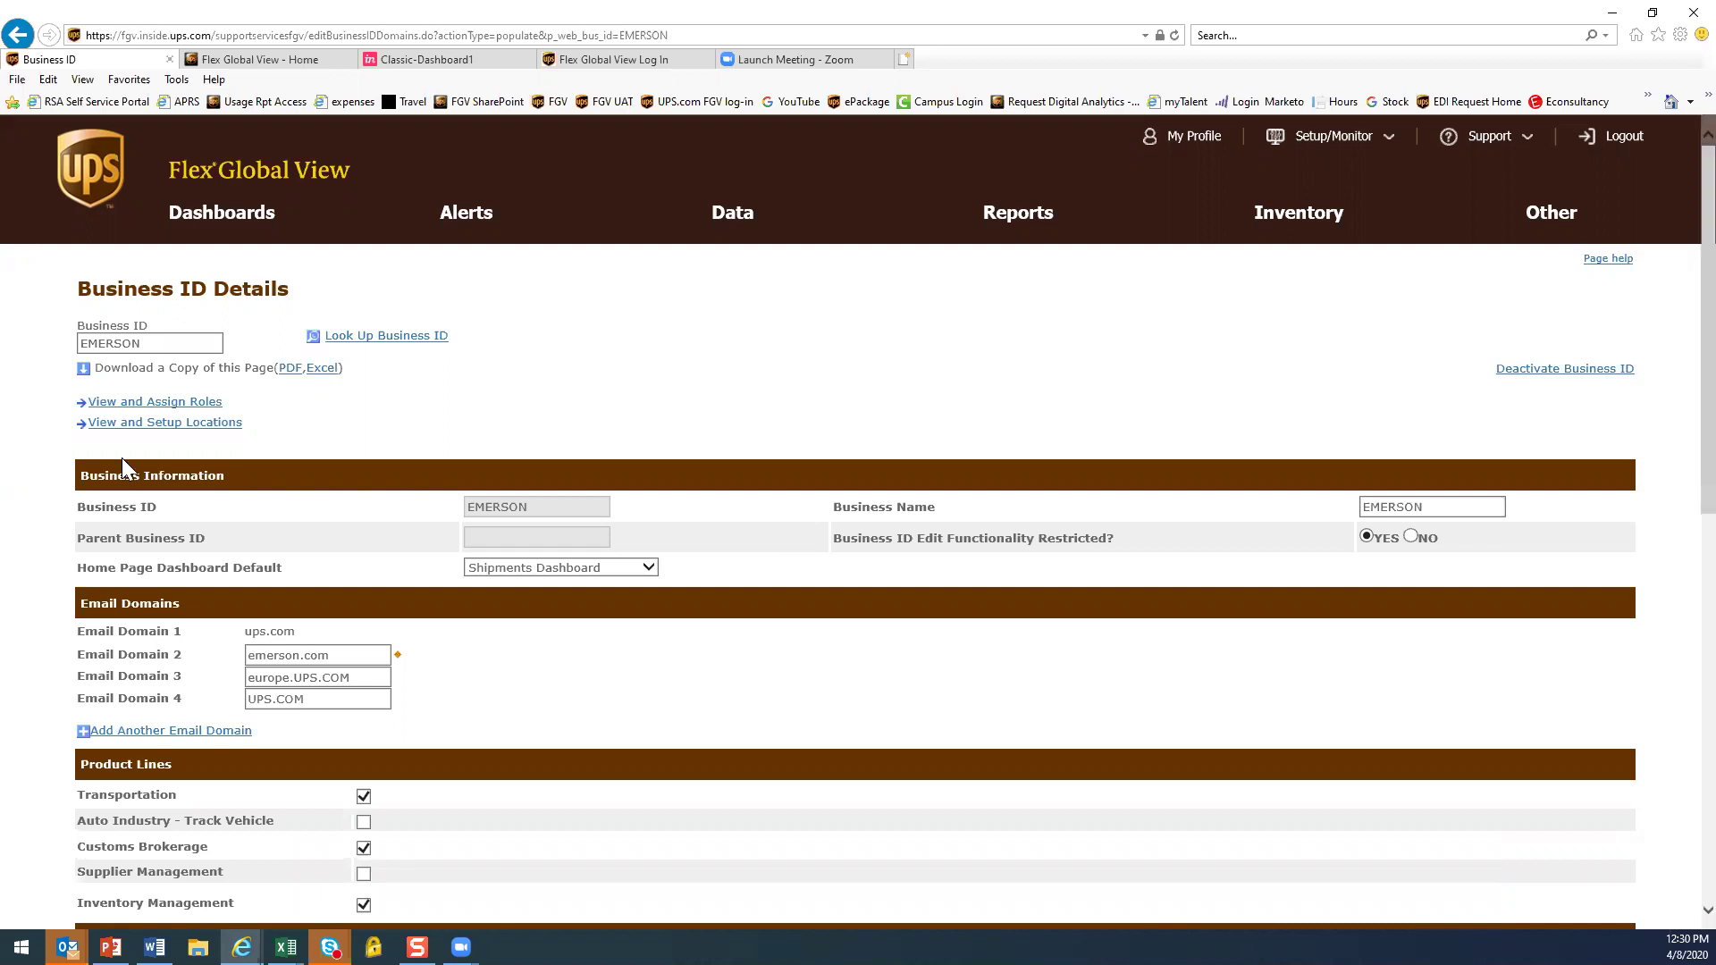
scroll(458, 569, "down", 1)
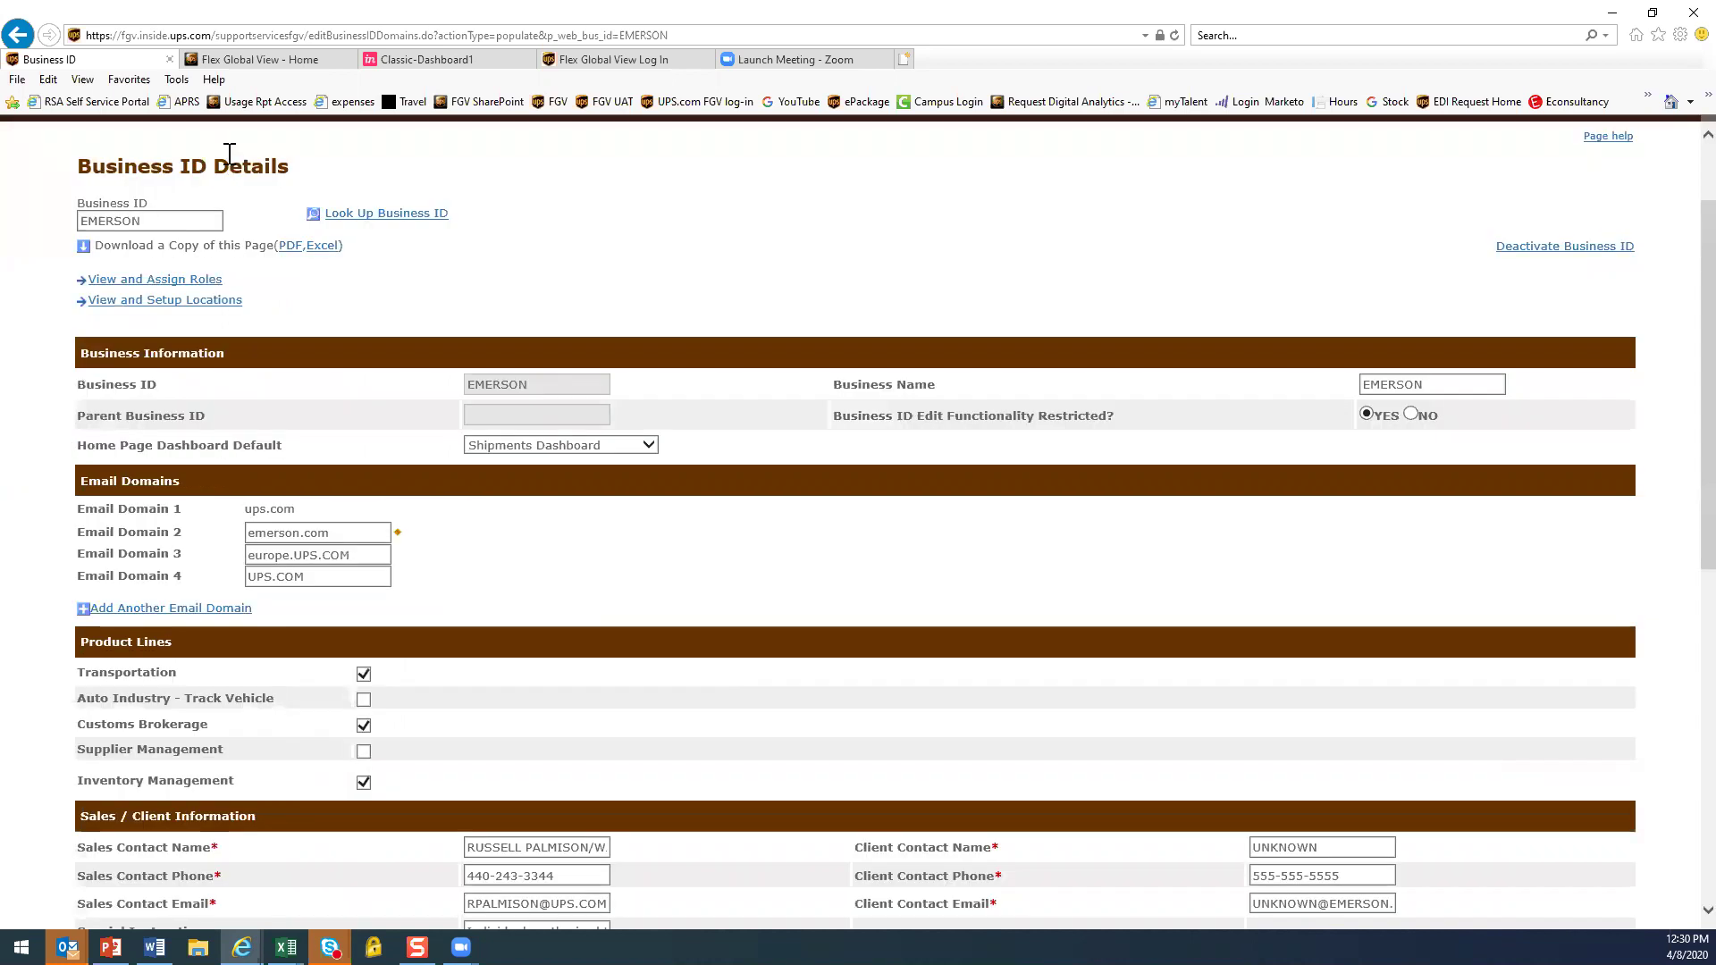
Look up BENCHMARKEDU and review its details, including the empty Parent Business ID field
double_click(135, 221)
type("bench")
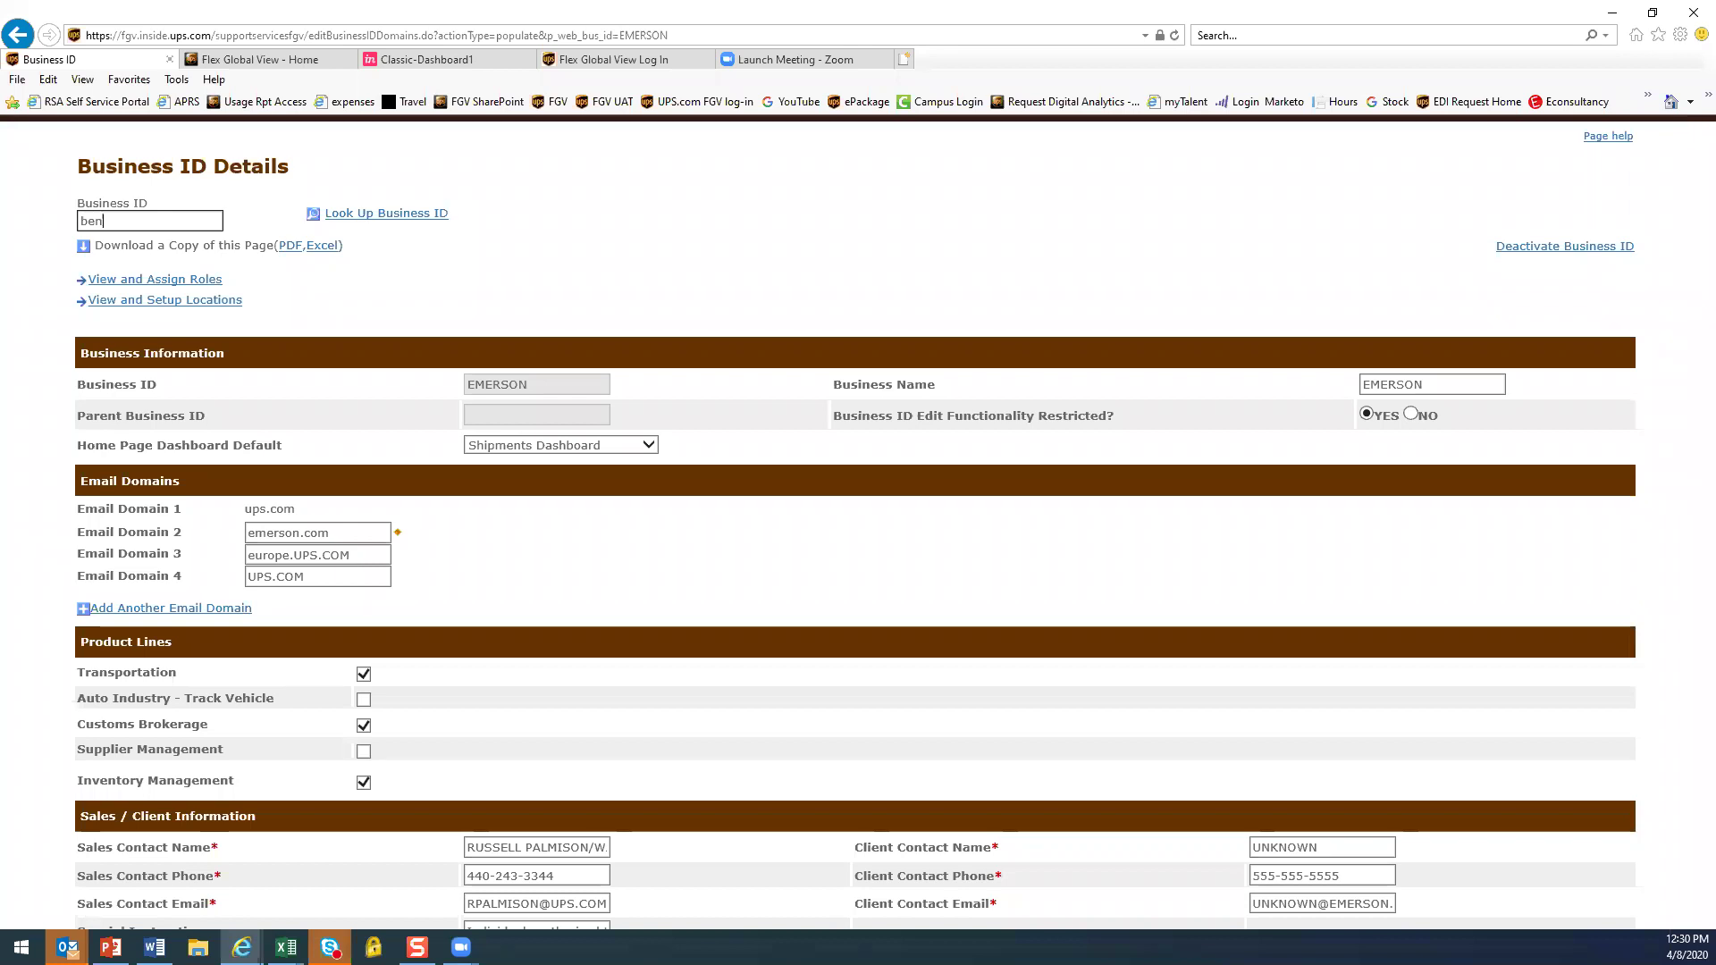
type("markedu")
key("Return")
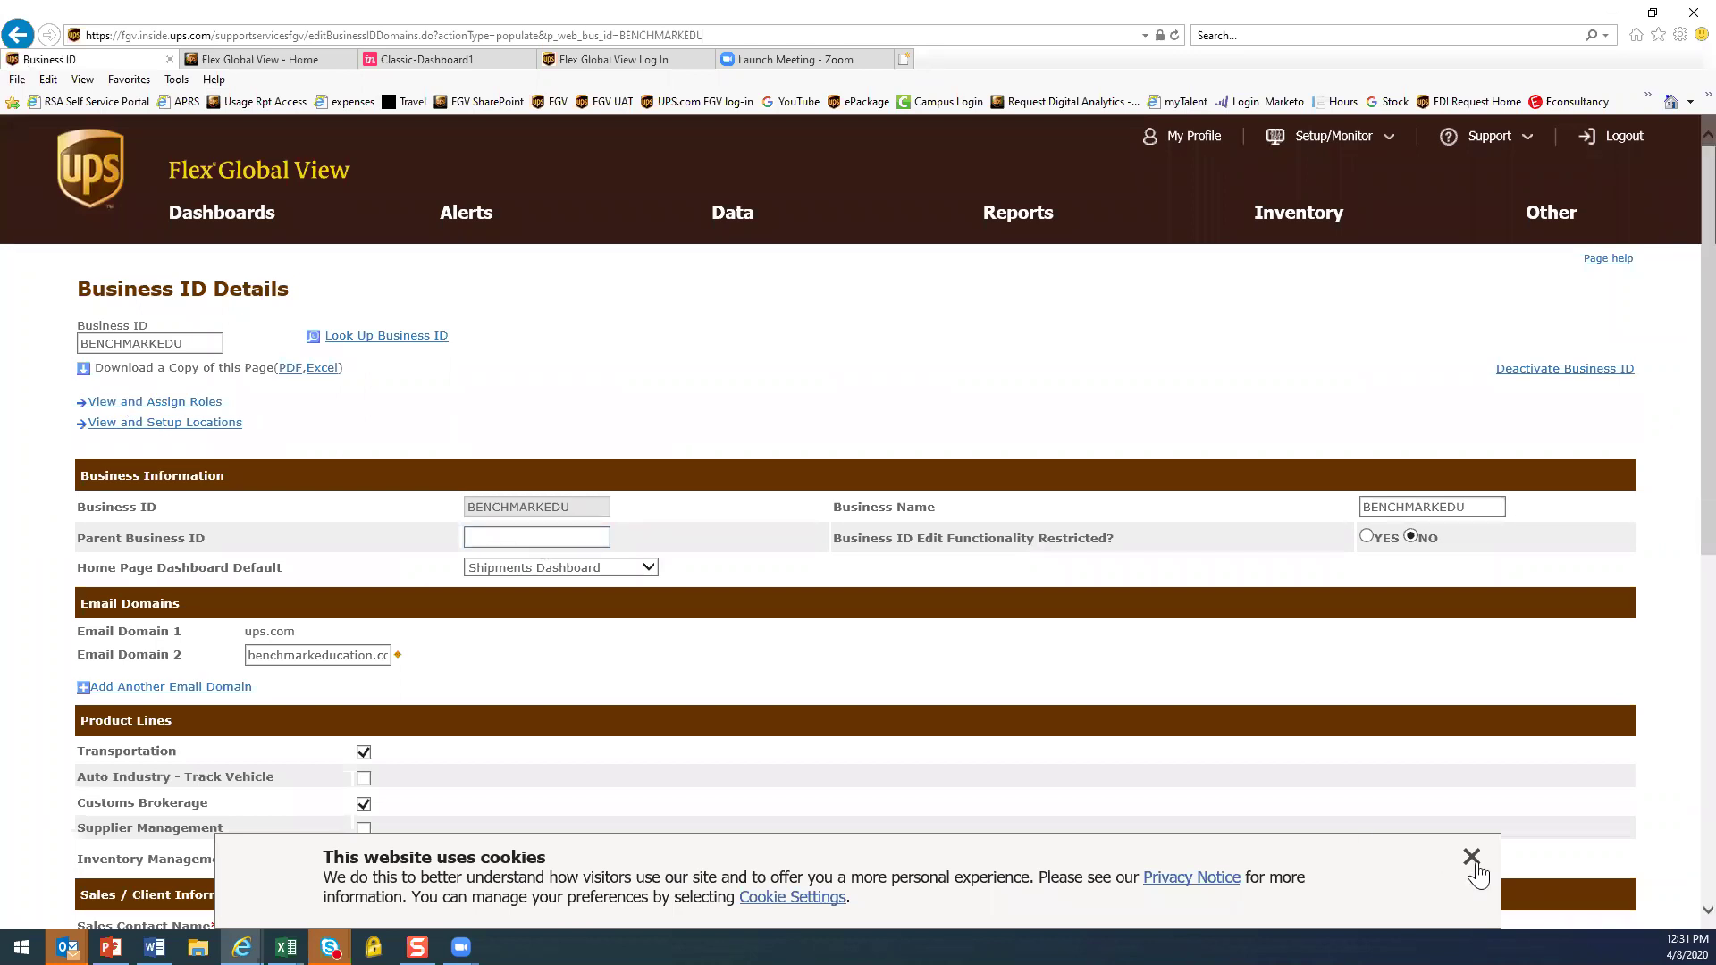
scroll(686, 687, "down", 4)
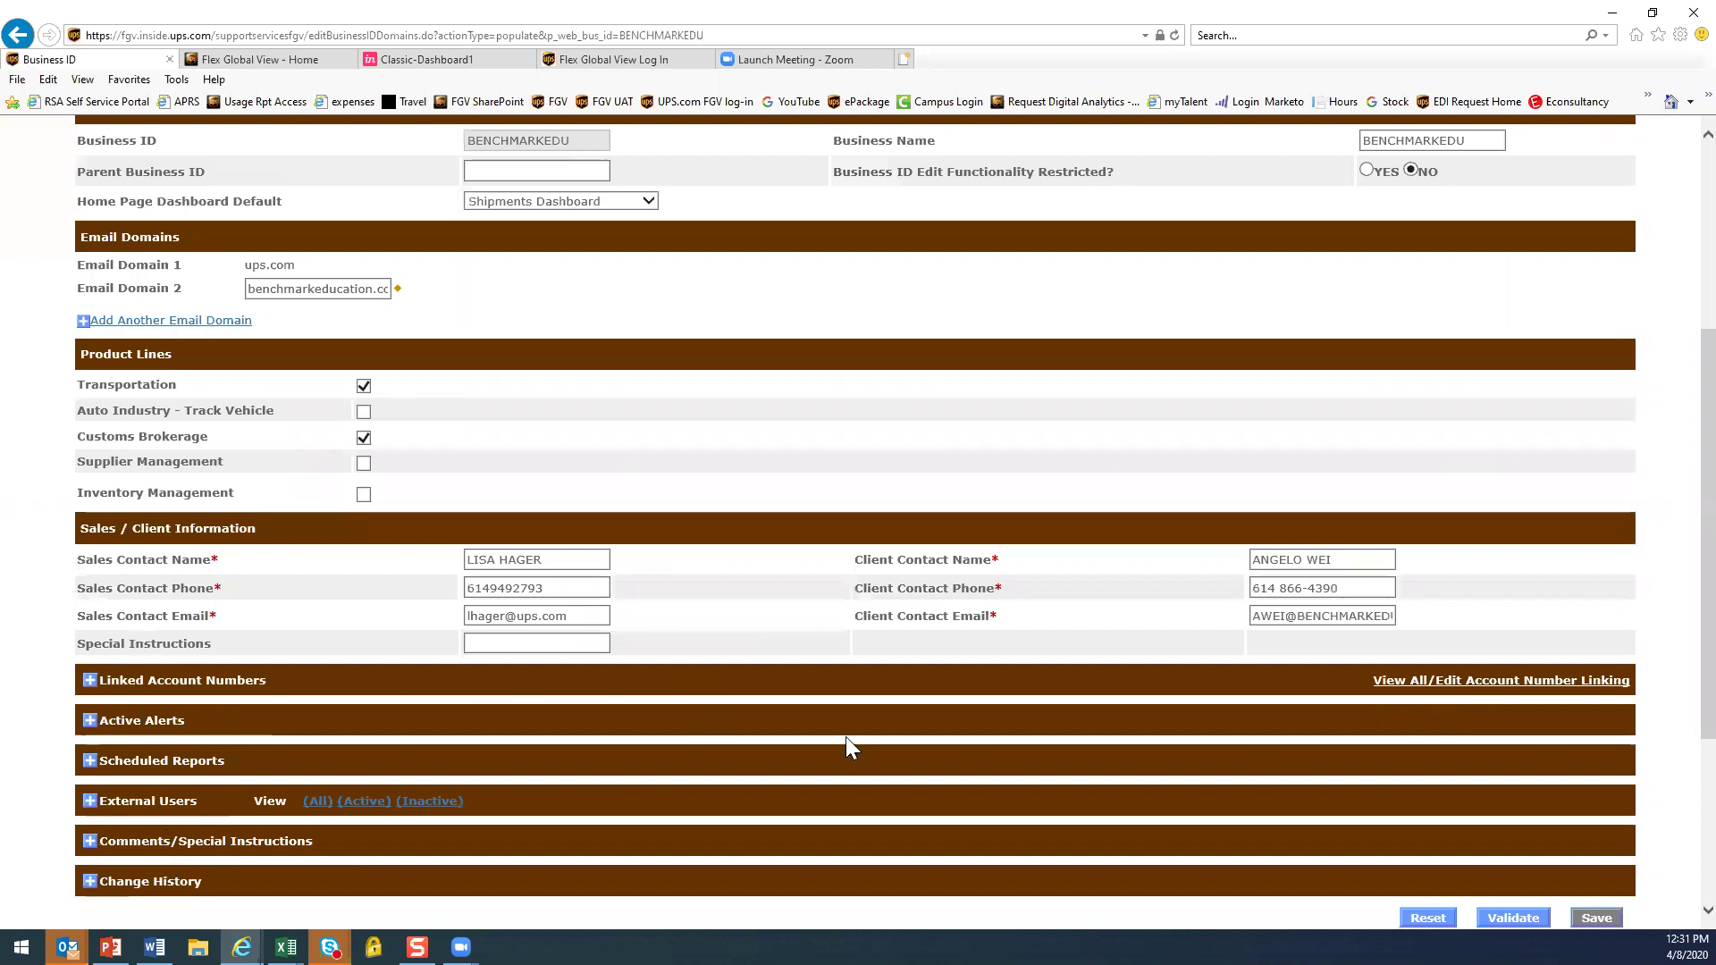
scroll(845, 737, "up", 4)
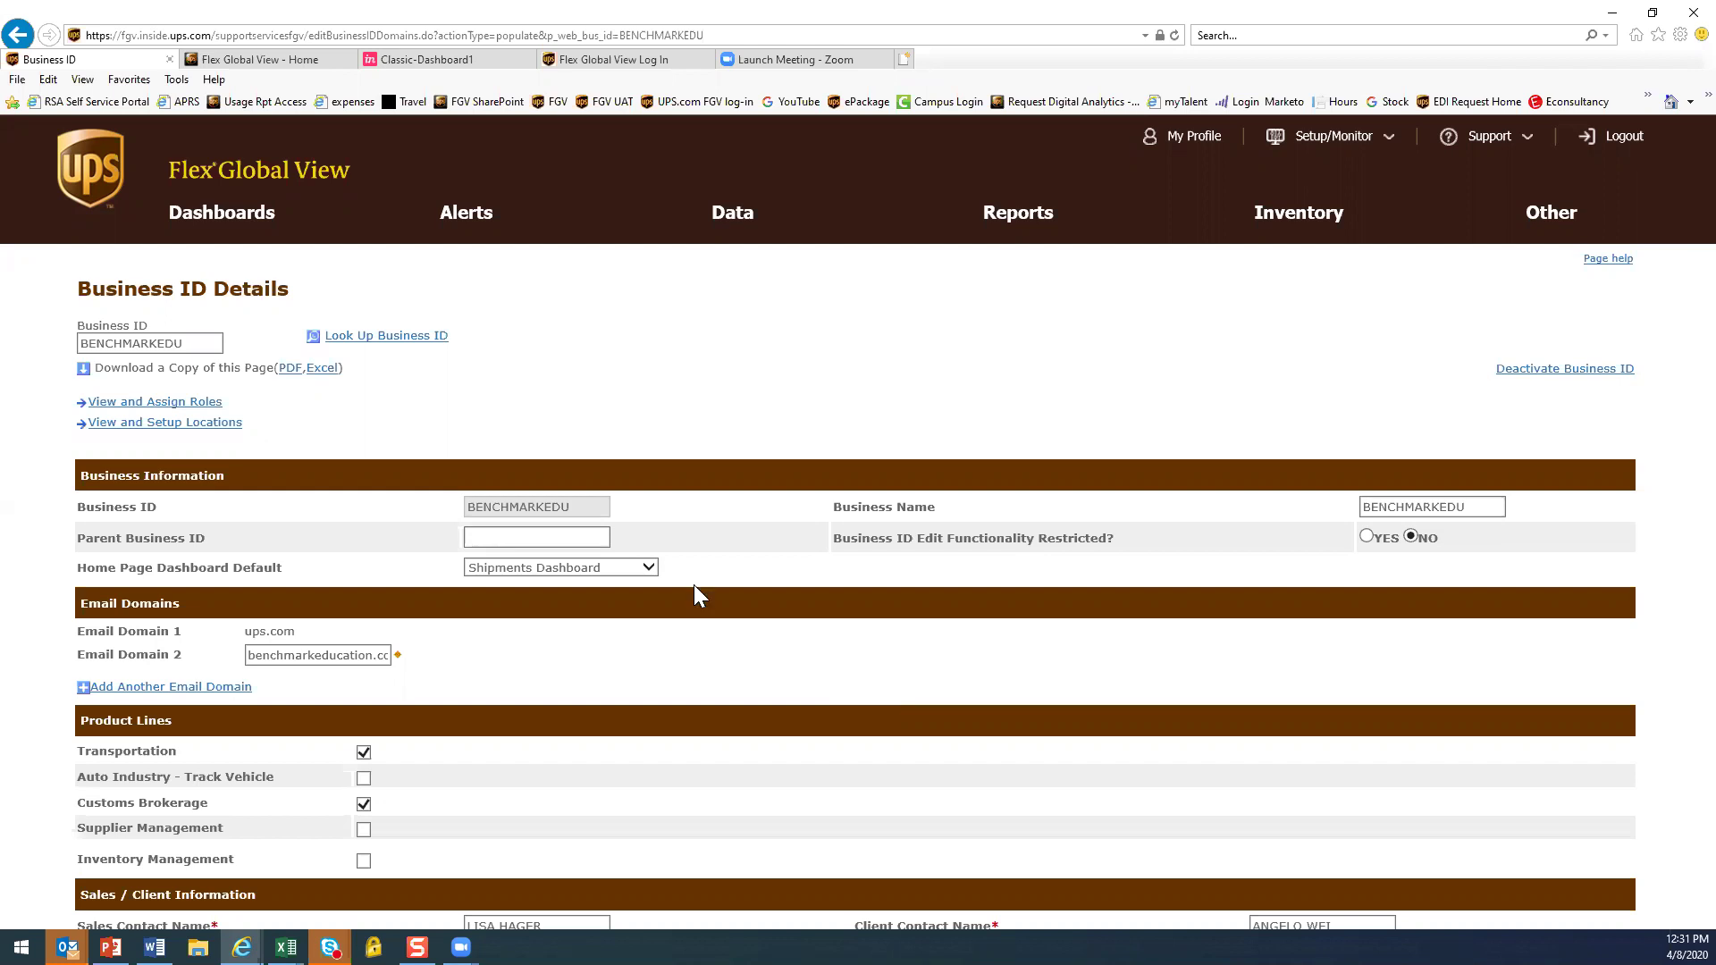
left_click(519, 536)
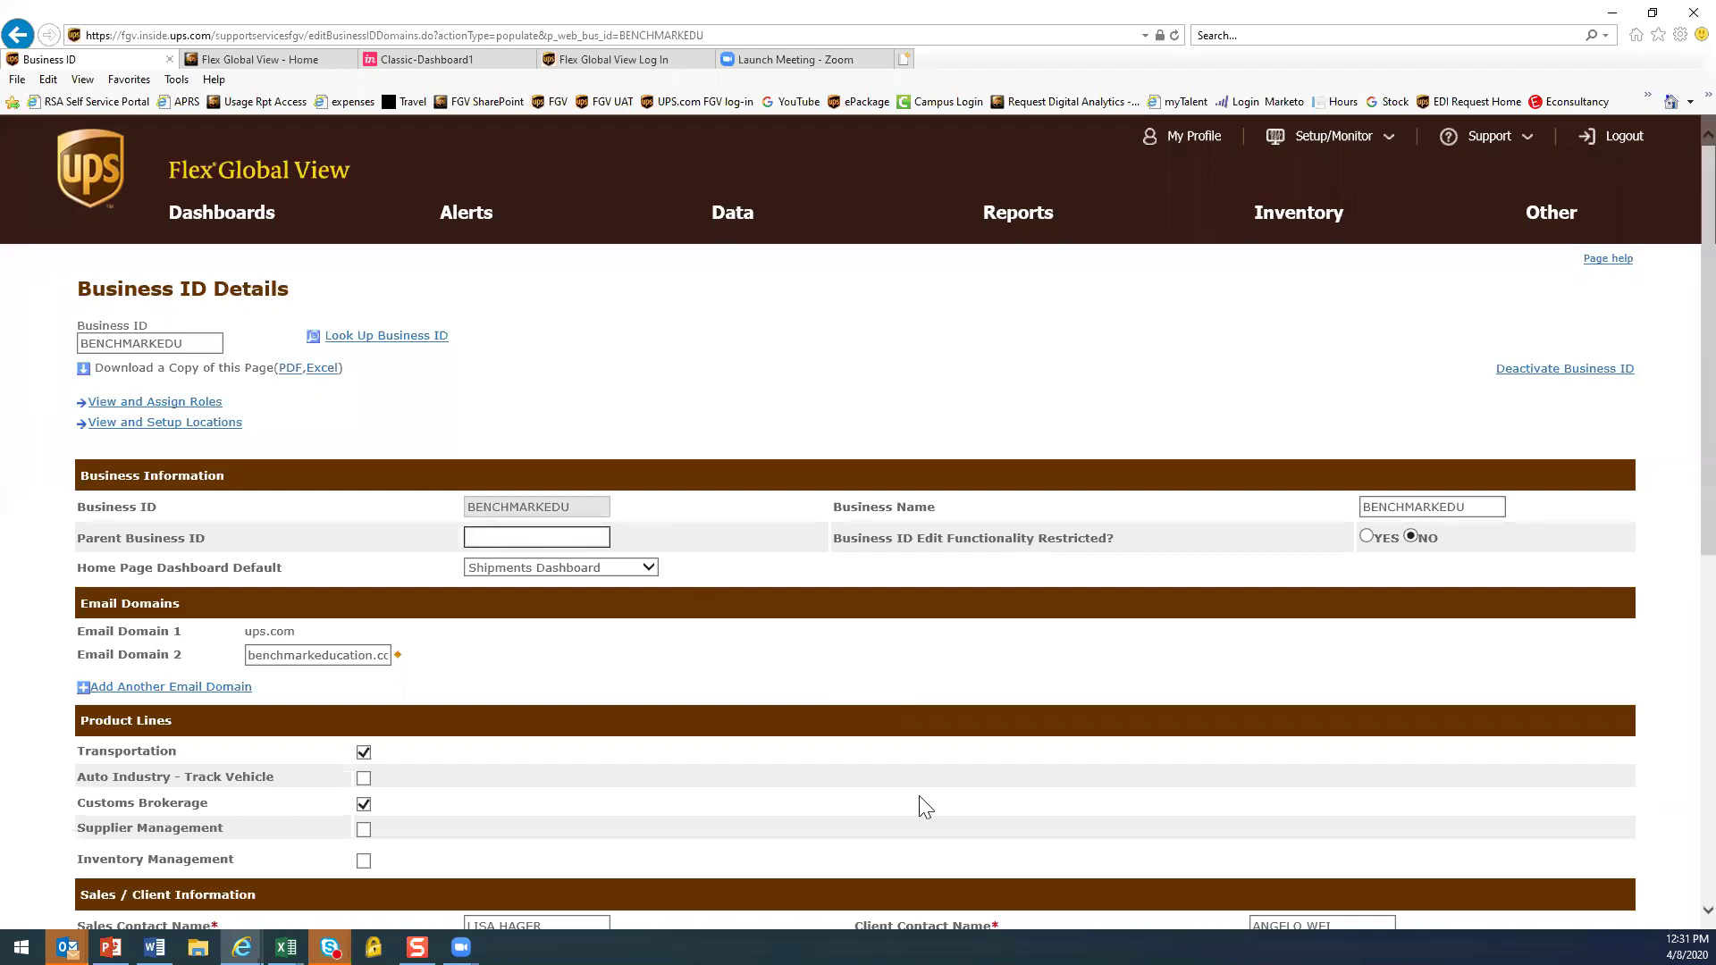
scroll(920, 795, "down", 5)
scroll(1355, 617, "up", 5)
left_click_drag(193, 340, 42, 345)
Load TELEDYNECORPORATE and expand its Child Business IDs table of twelve Teledyne children
type("te")
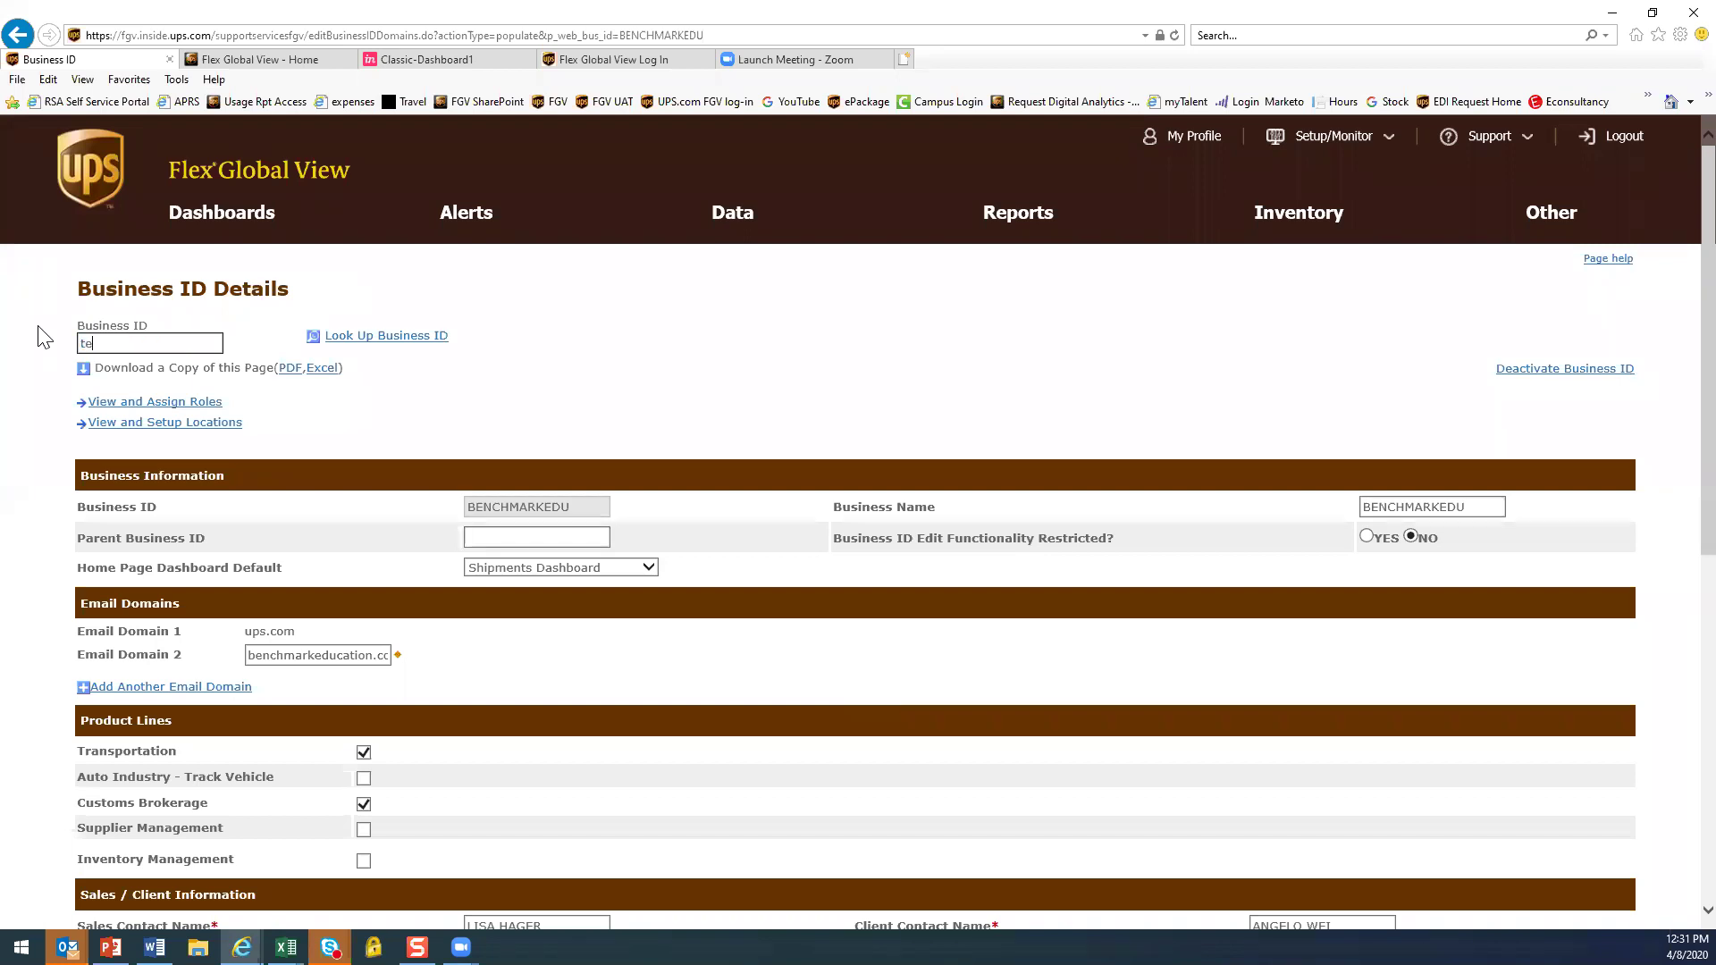
type("ledynedorp")
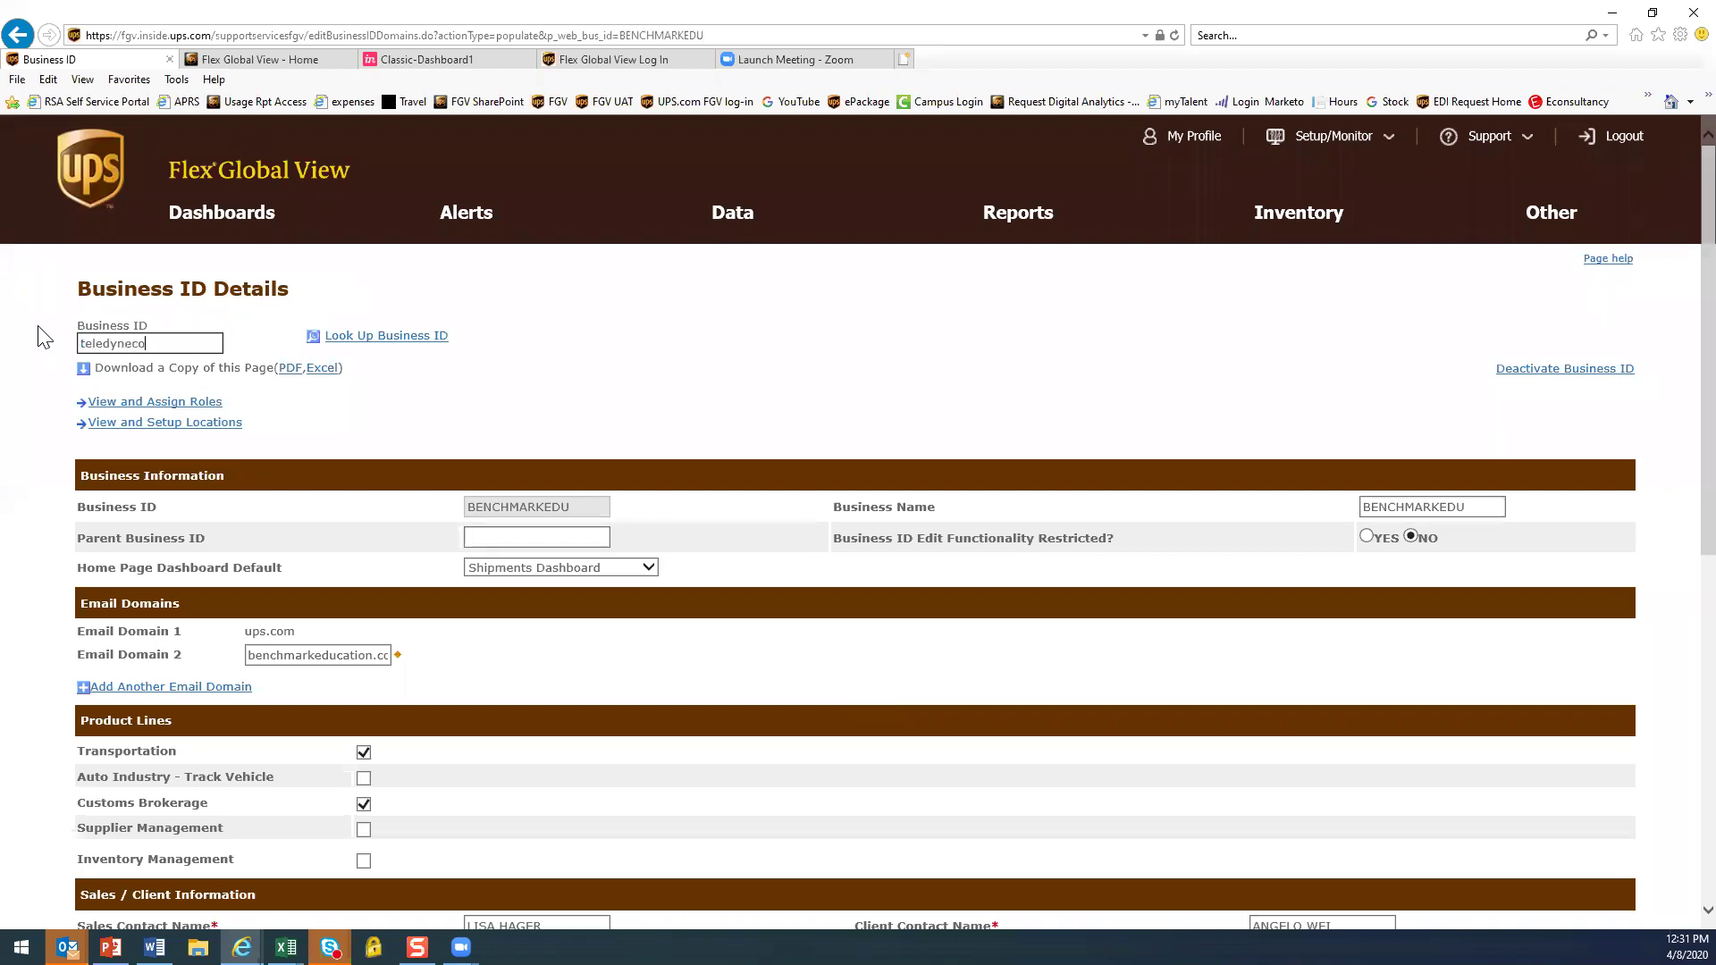
type("orate")
key("Return")
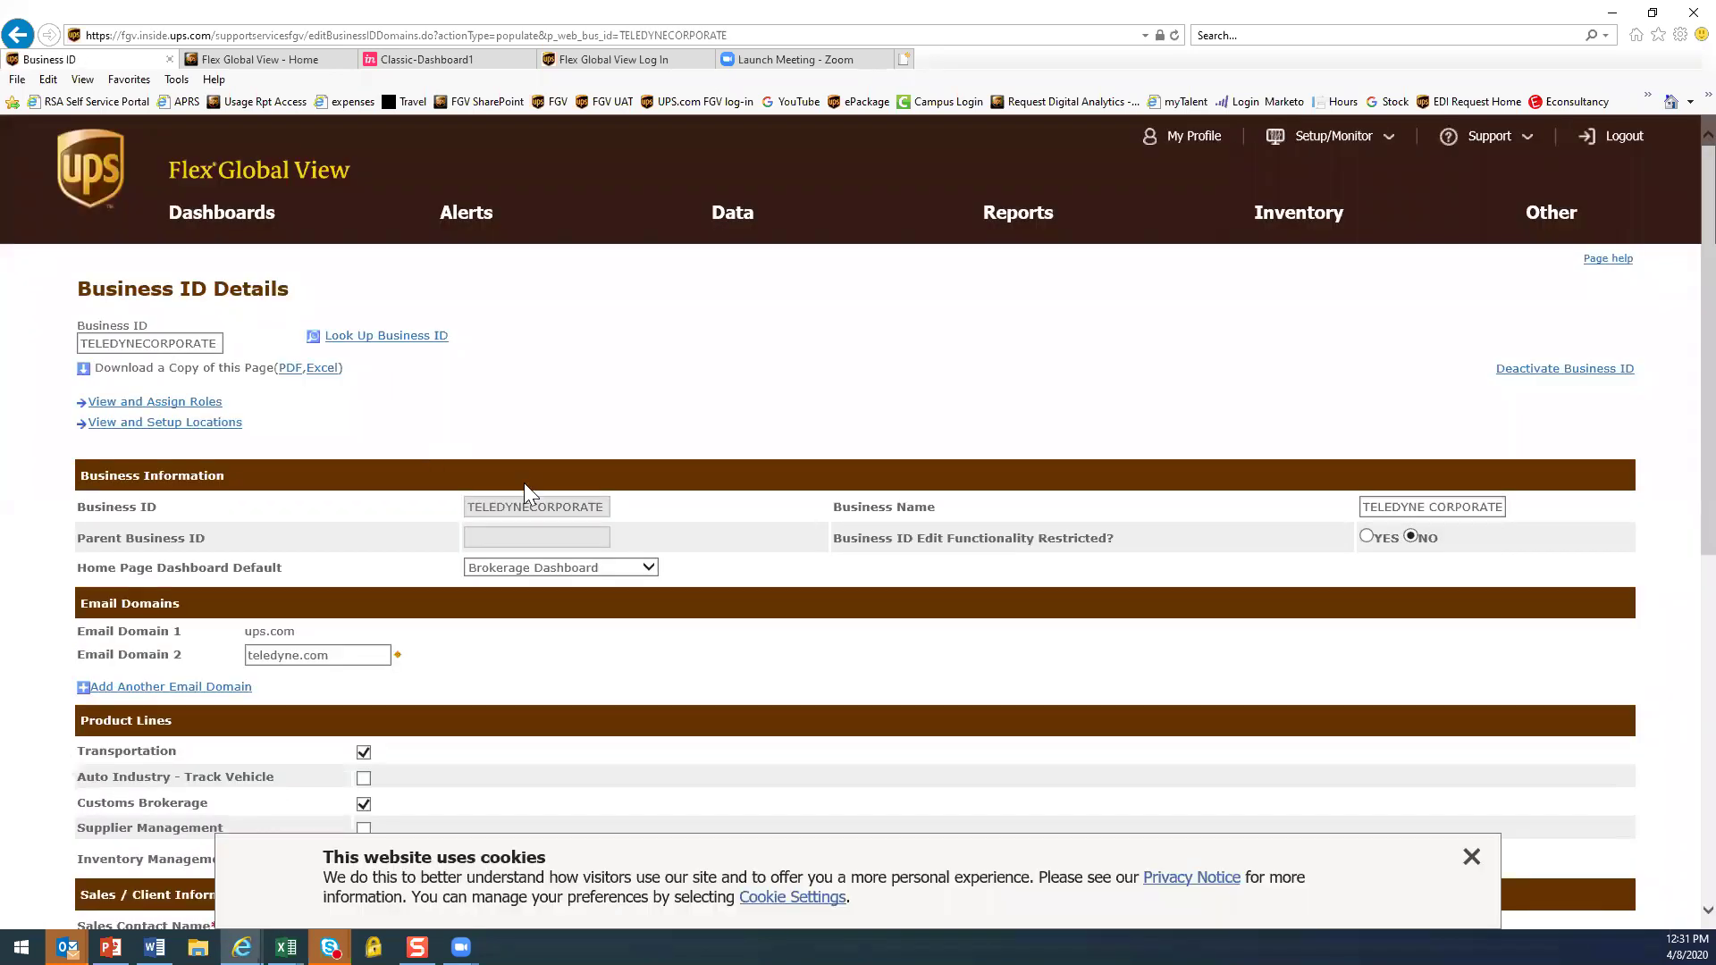
scroll(621, 386, "down", 1)
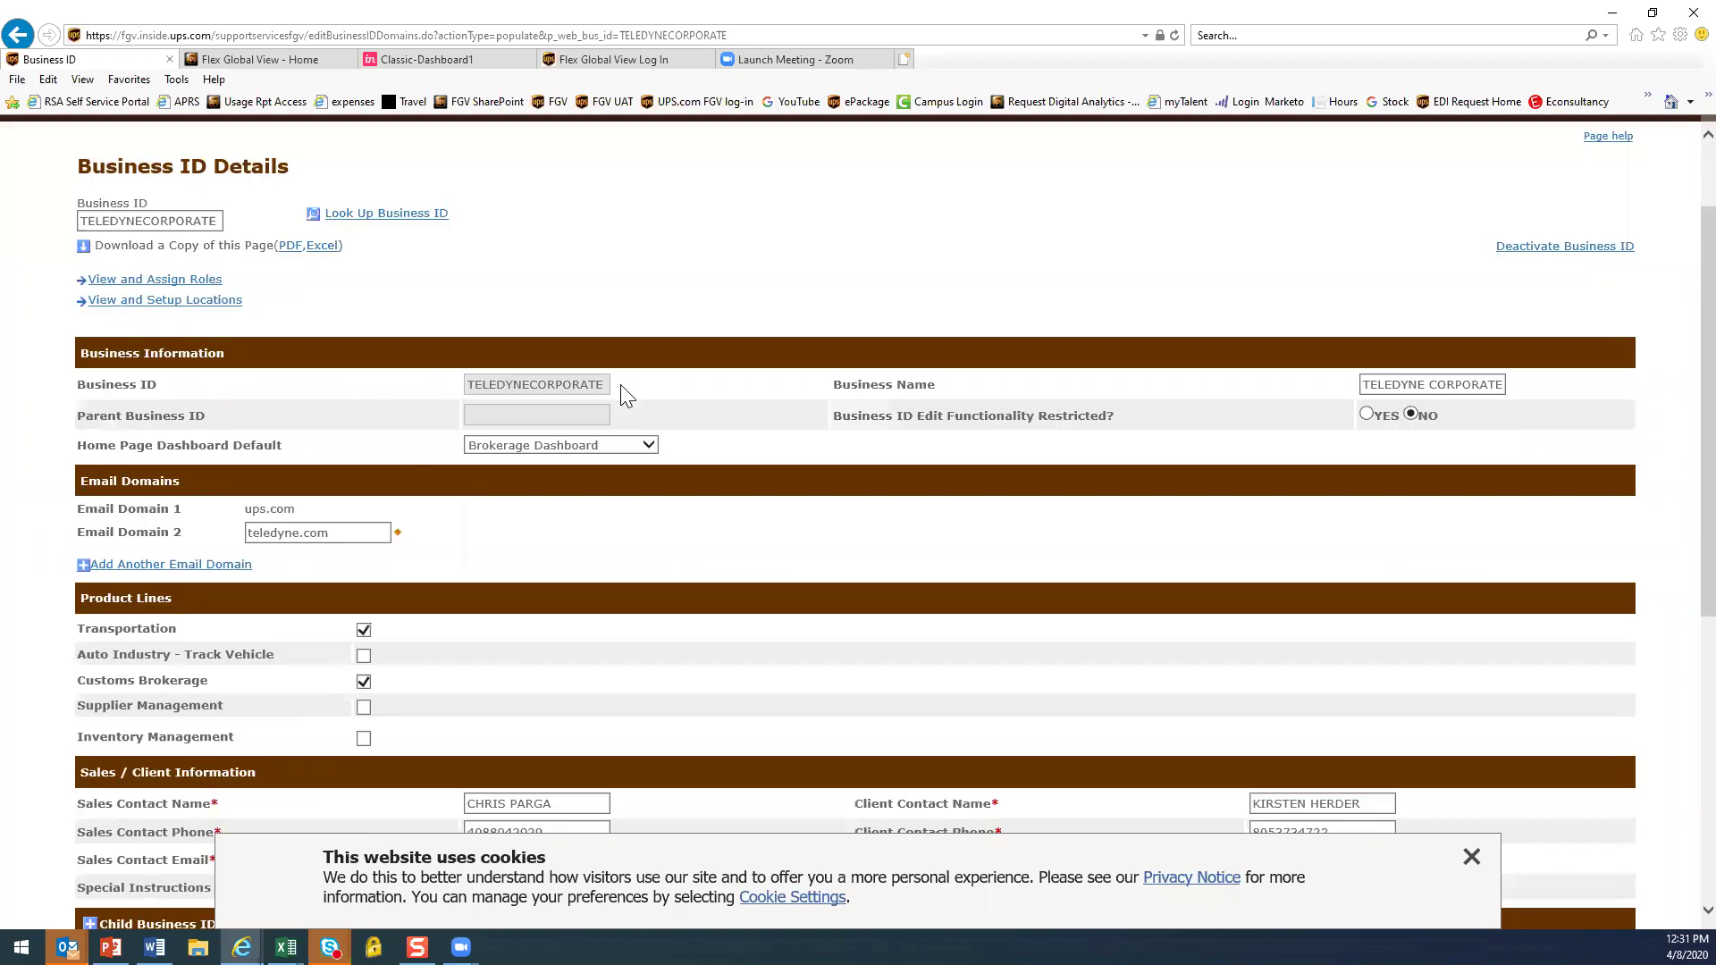
scroll(623, 386, "down", 2)
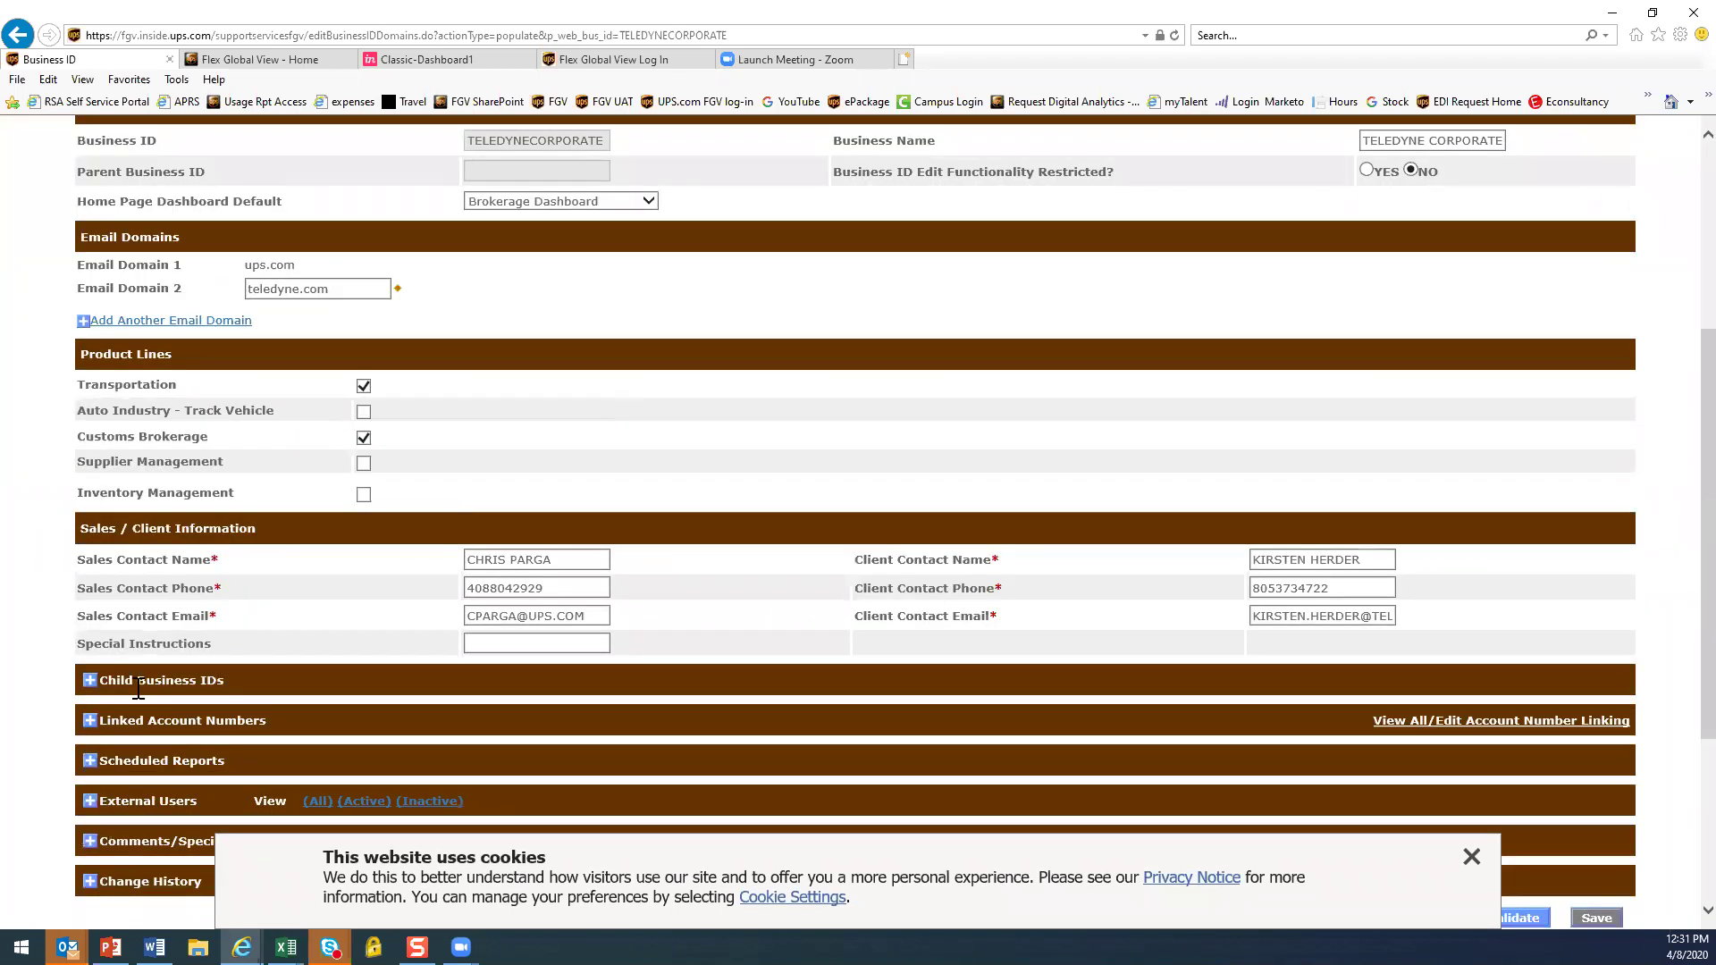
left_click(89, 680)
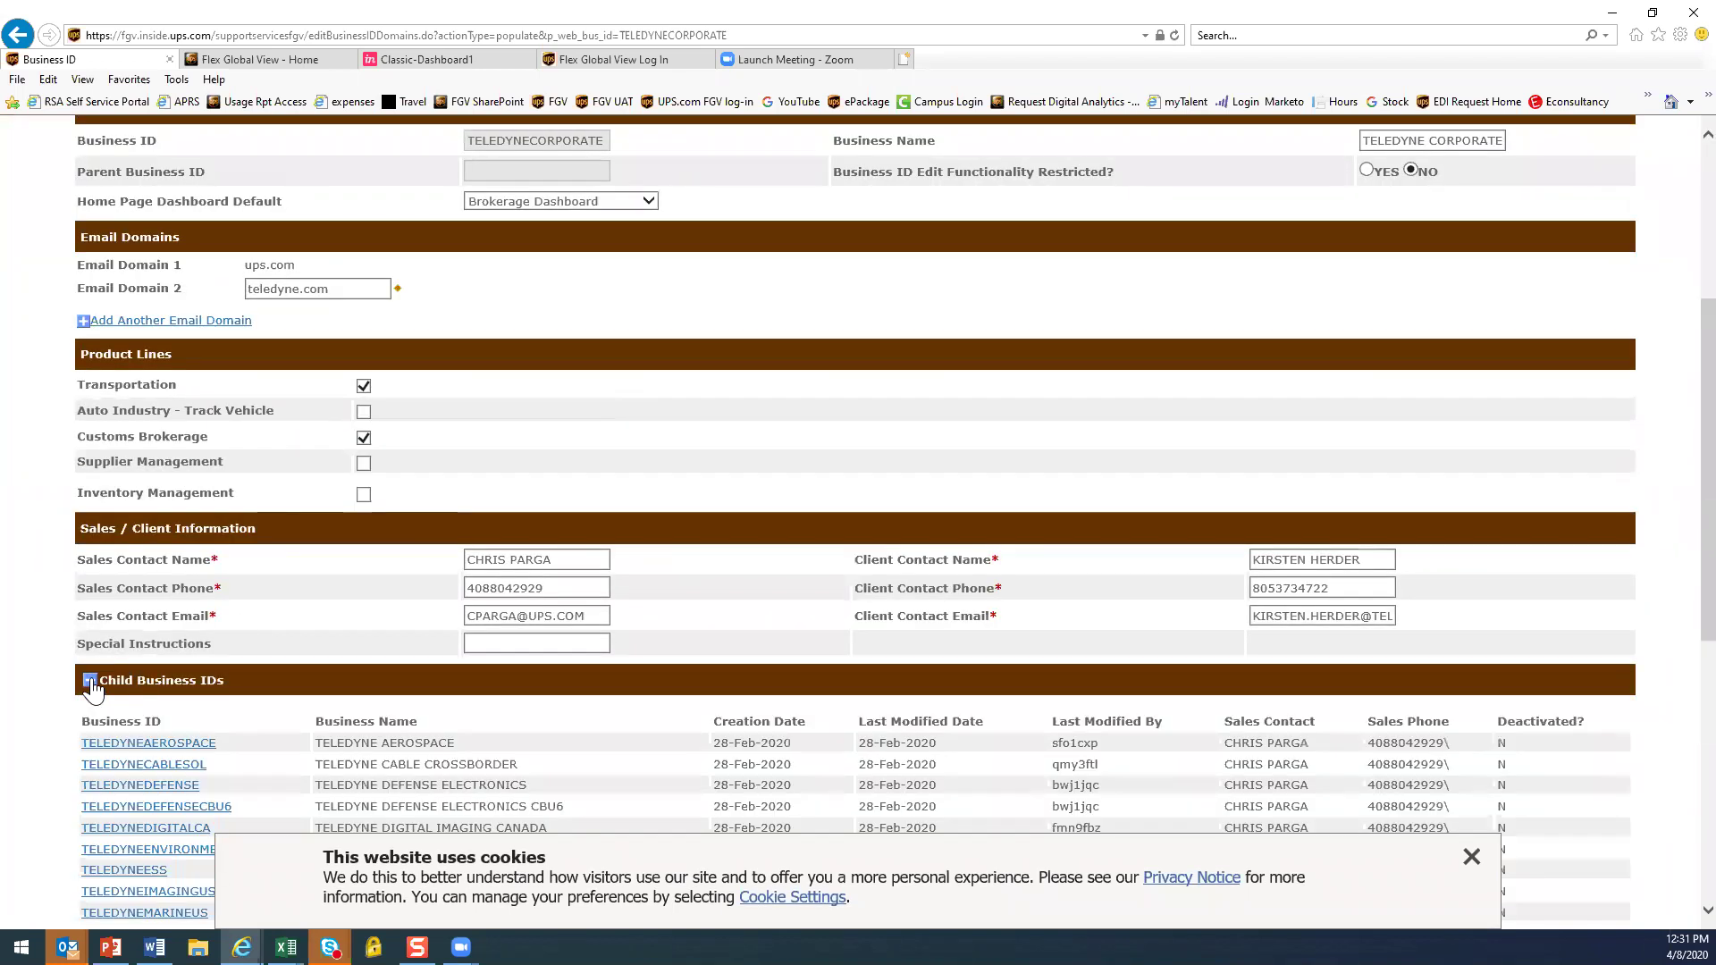
scroll(432, 745, "down", 1)
scroll(1560, 812, "down", 1)
left_click(1472, 859)
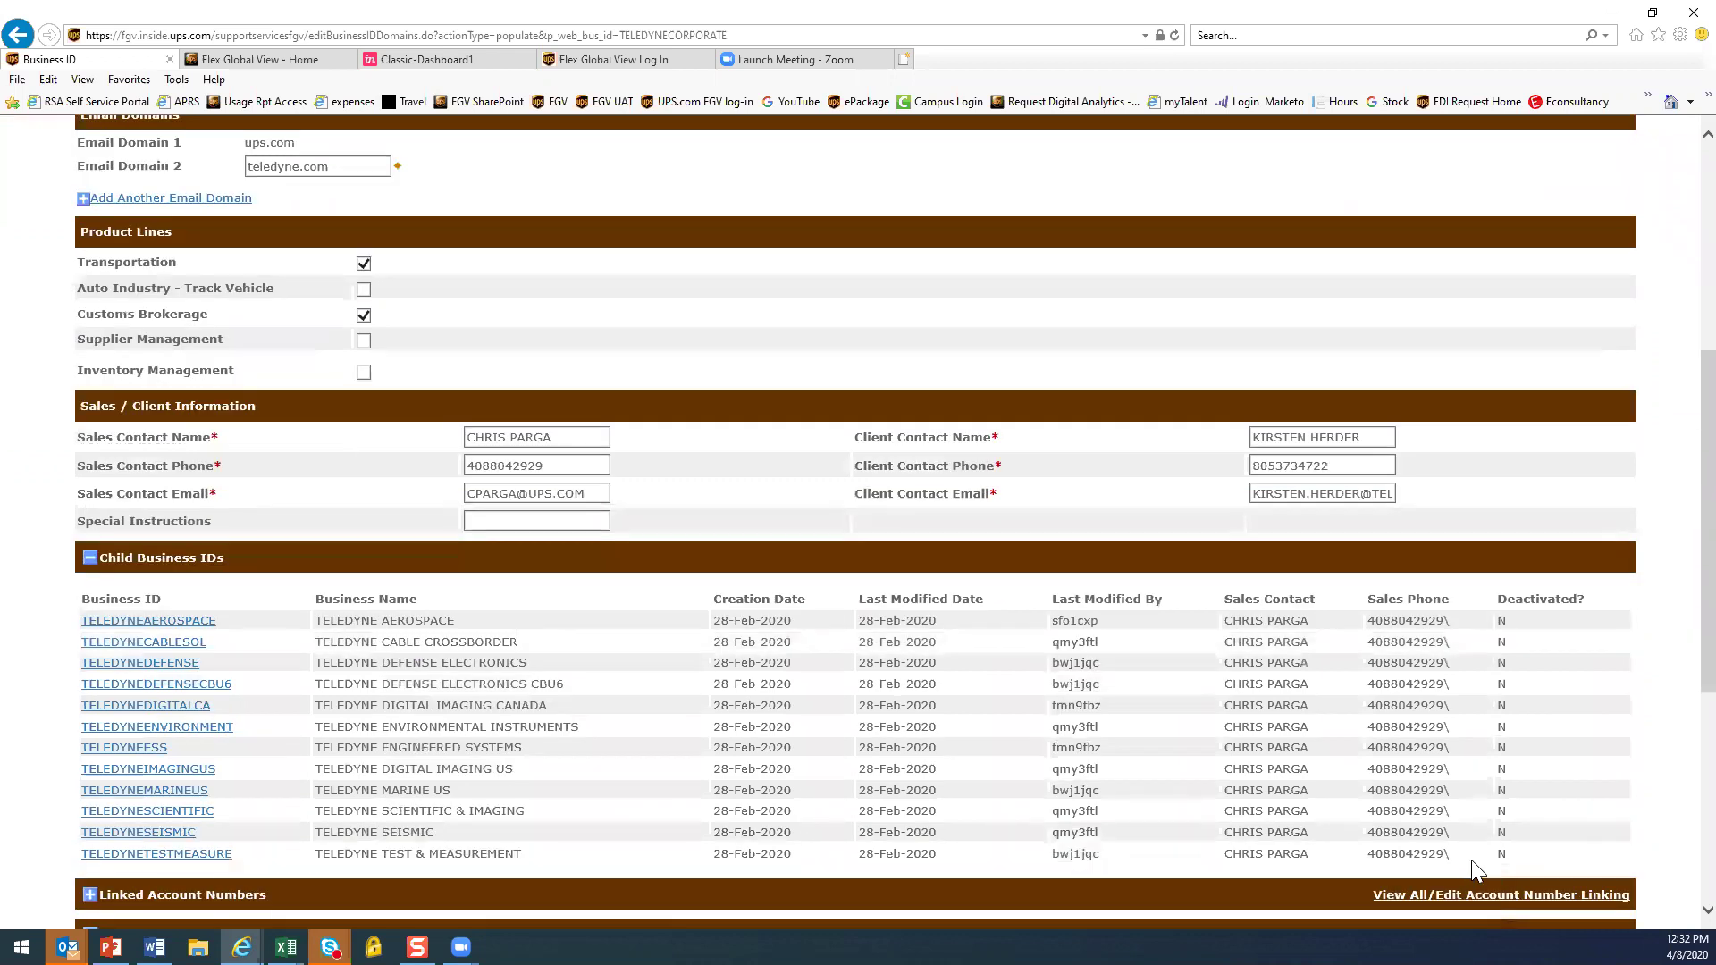
Open child ID TELEDYNECABLESOL from the table and dismiss the cookie notice
left_click(140, 644)
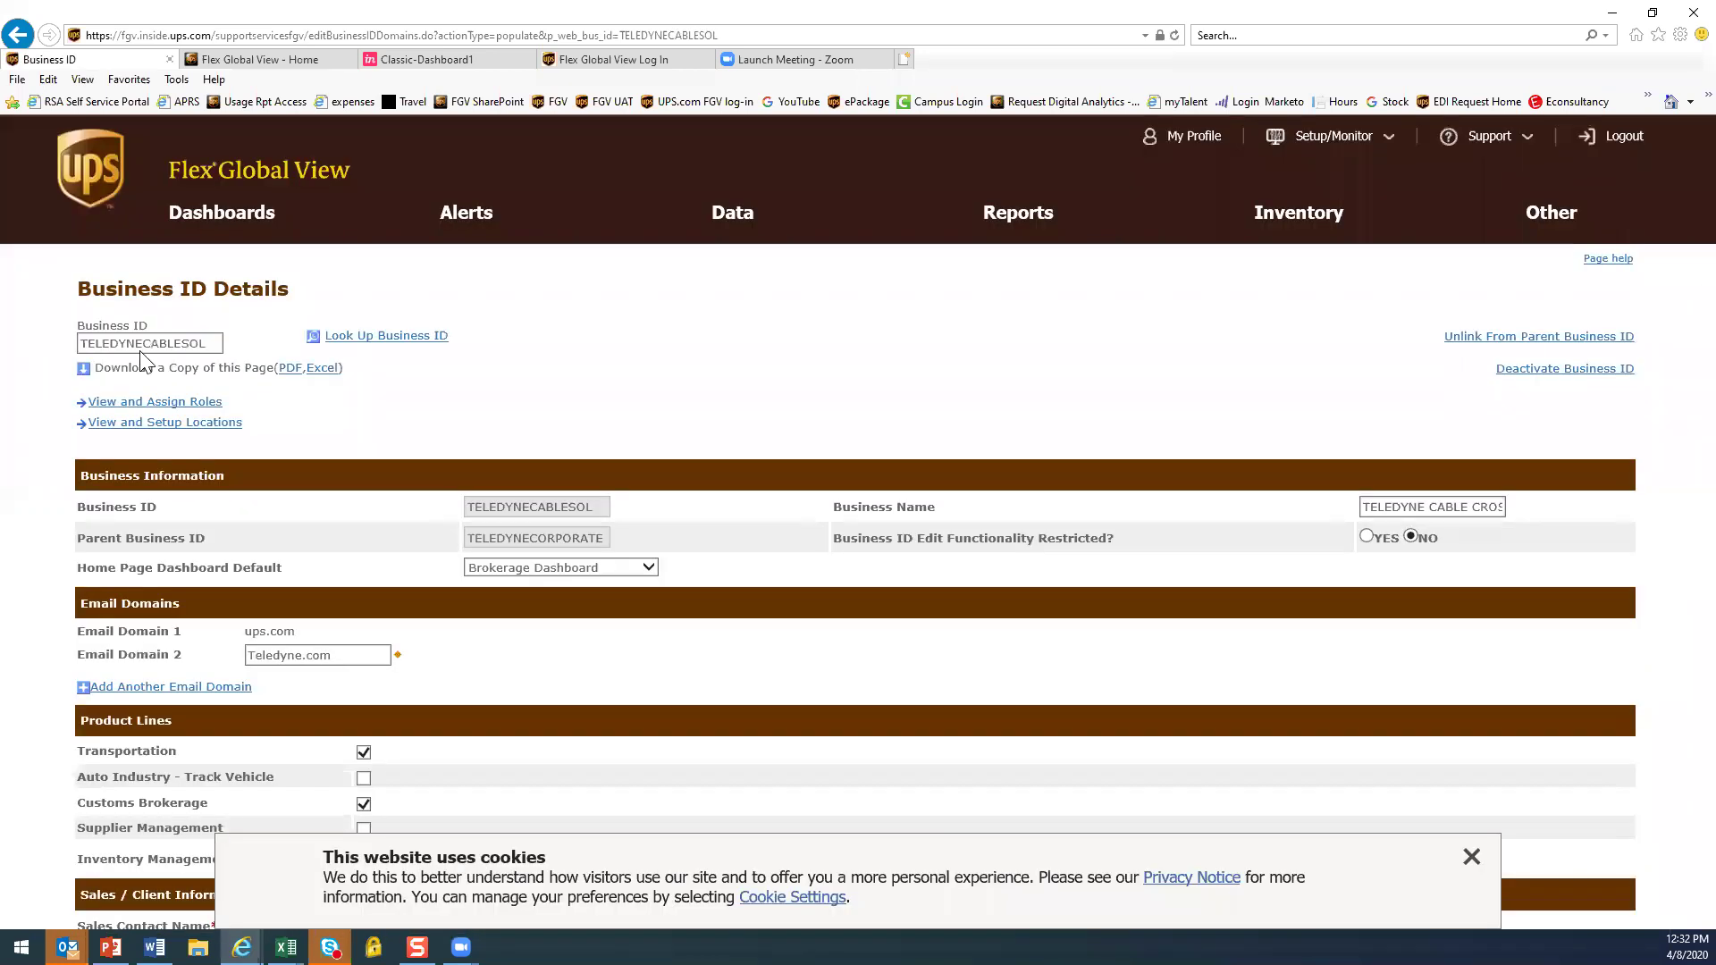
left_click(1472, 857)
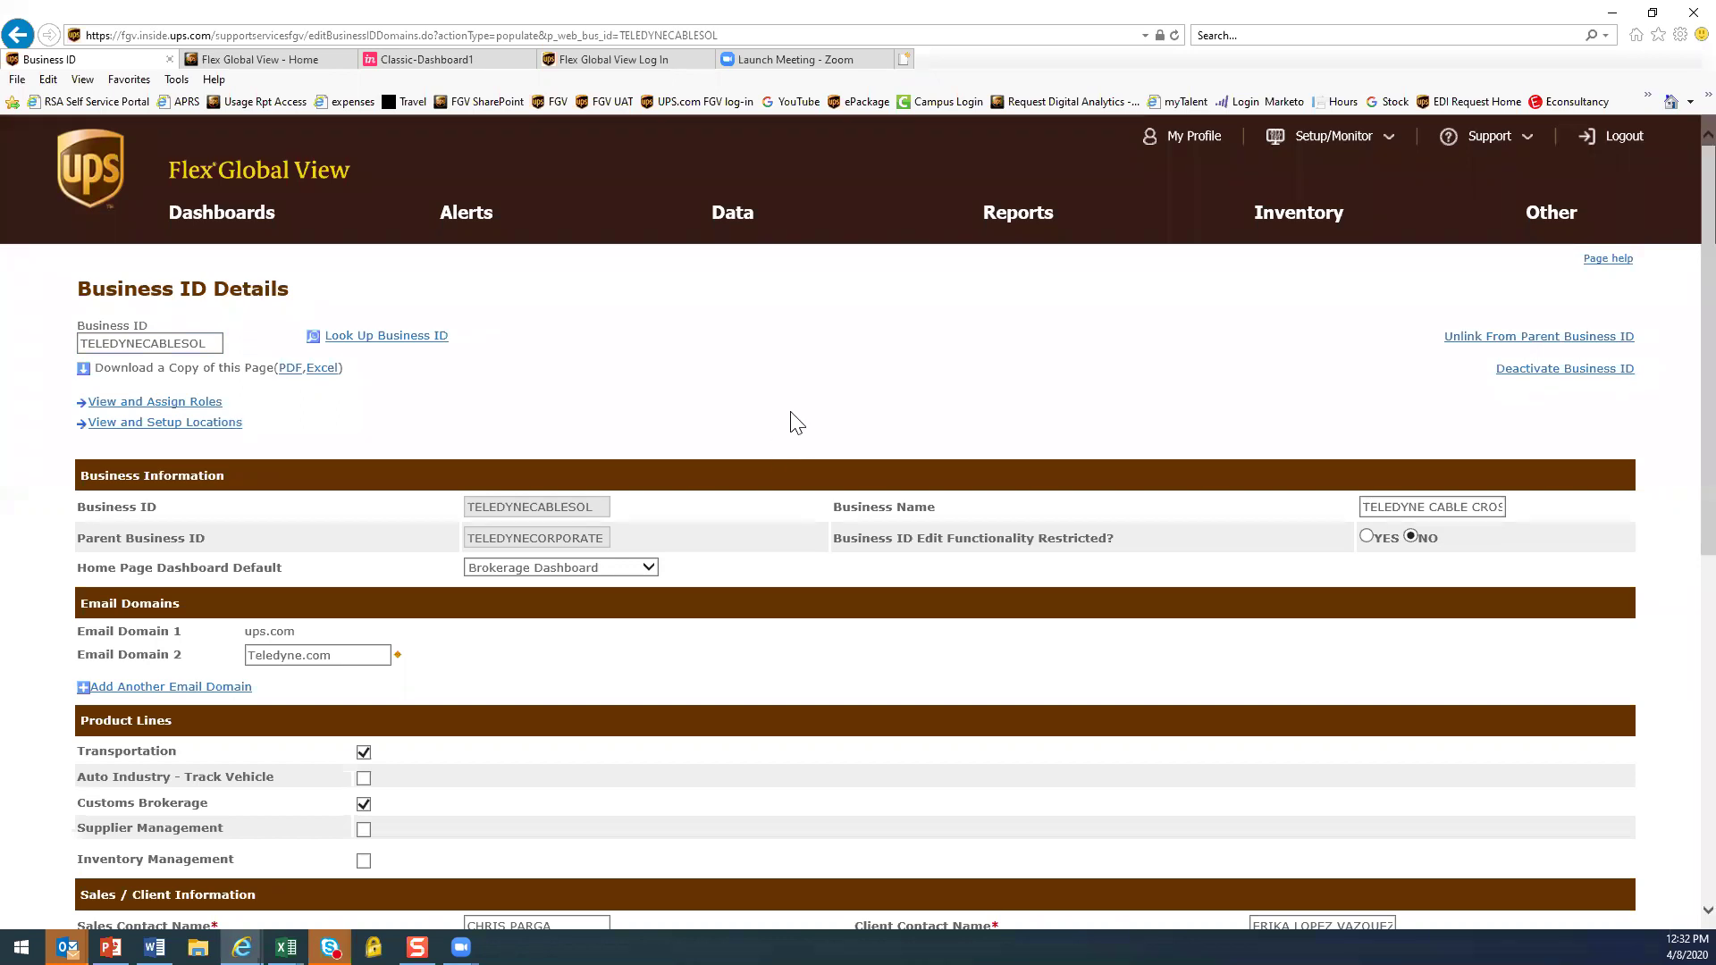
scroll(795, 421, "down", 1)
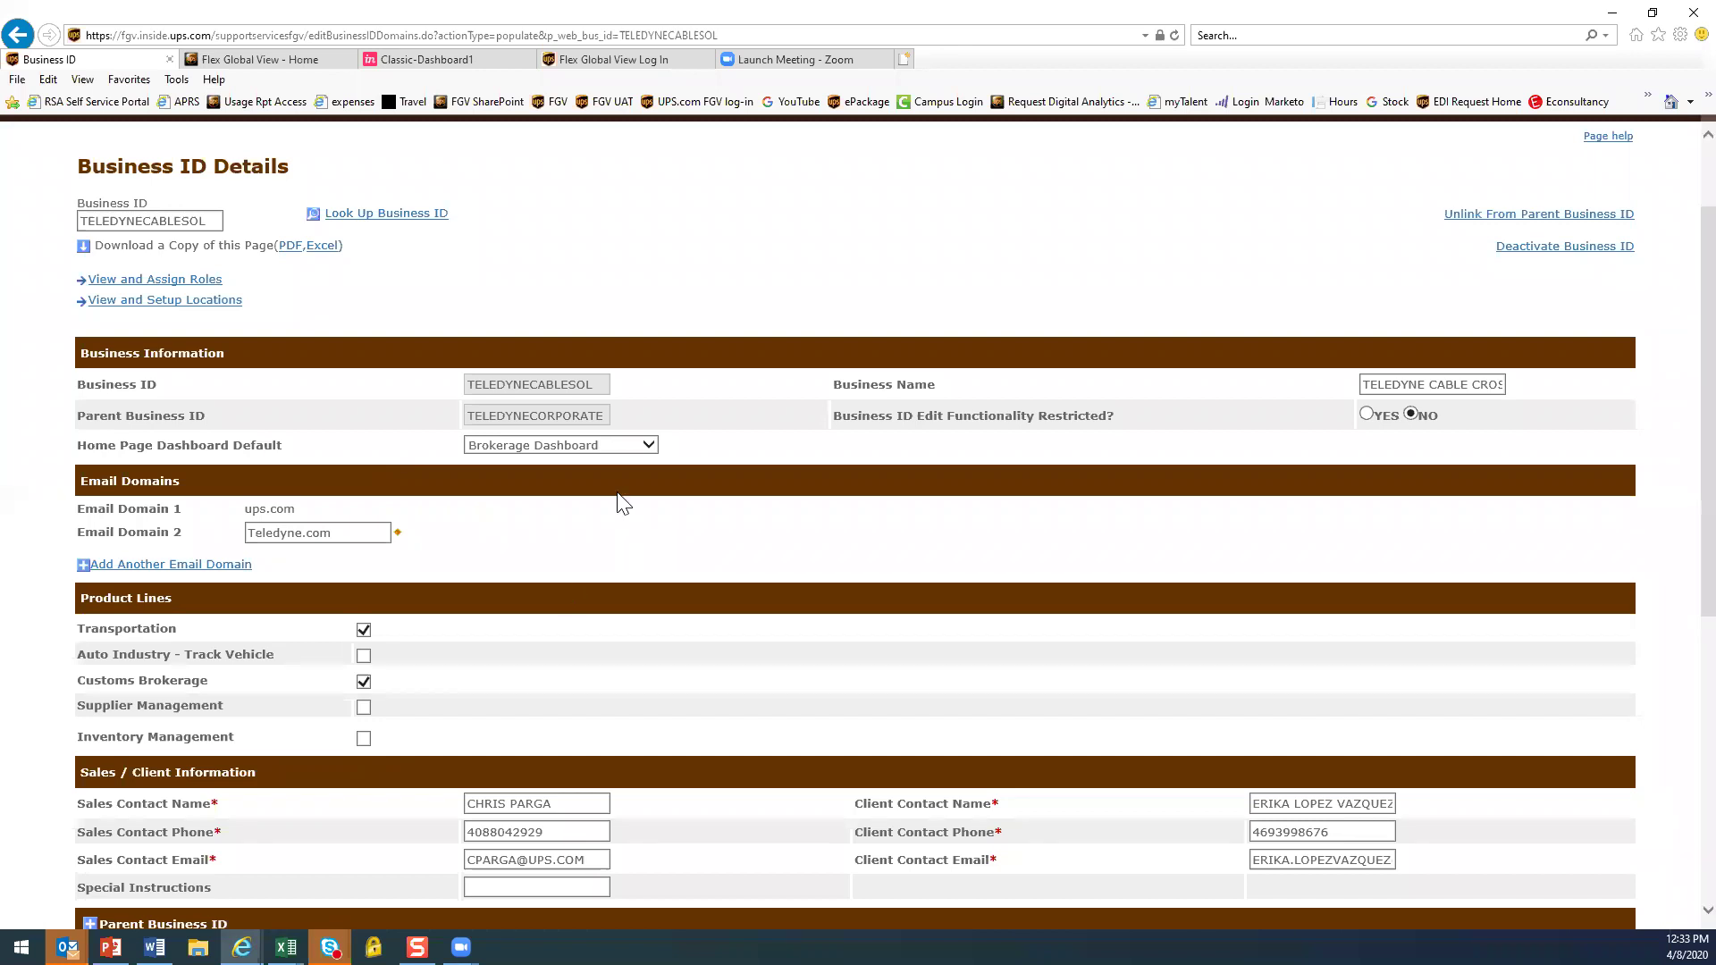
Set TELEDYNECABLESOL's Home Page Dashboard Default to Shipments Dashboard instead of Brokerage Dashboard
left_click(650, 445)
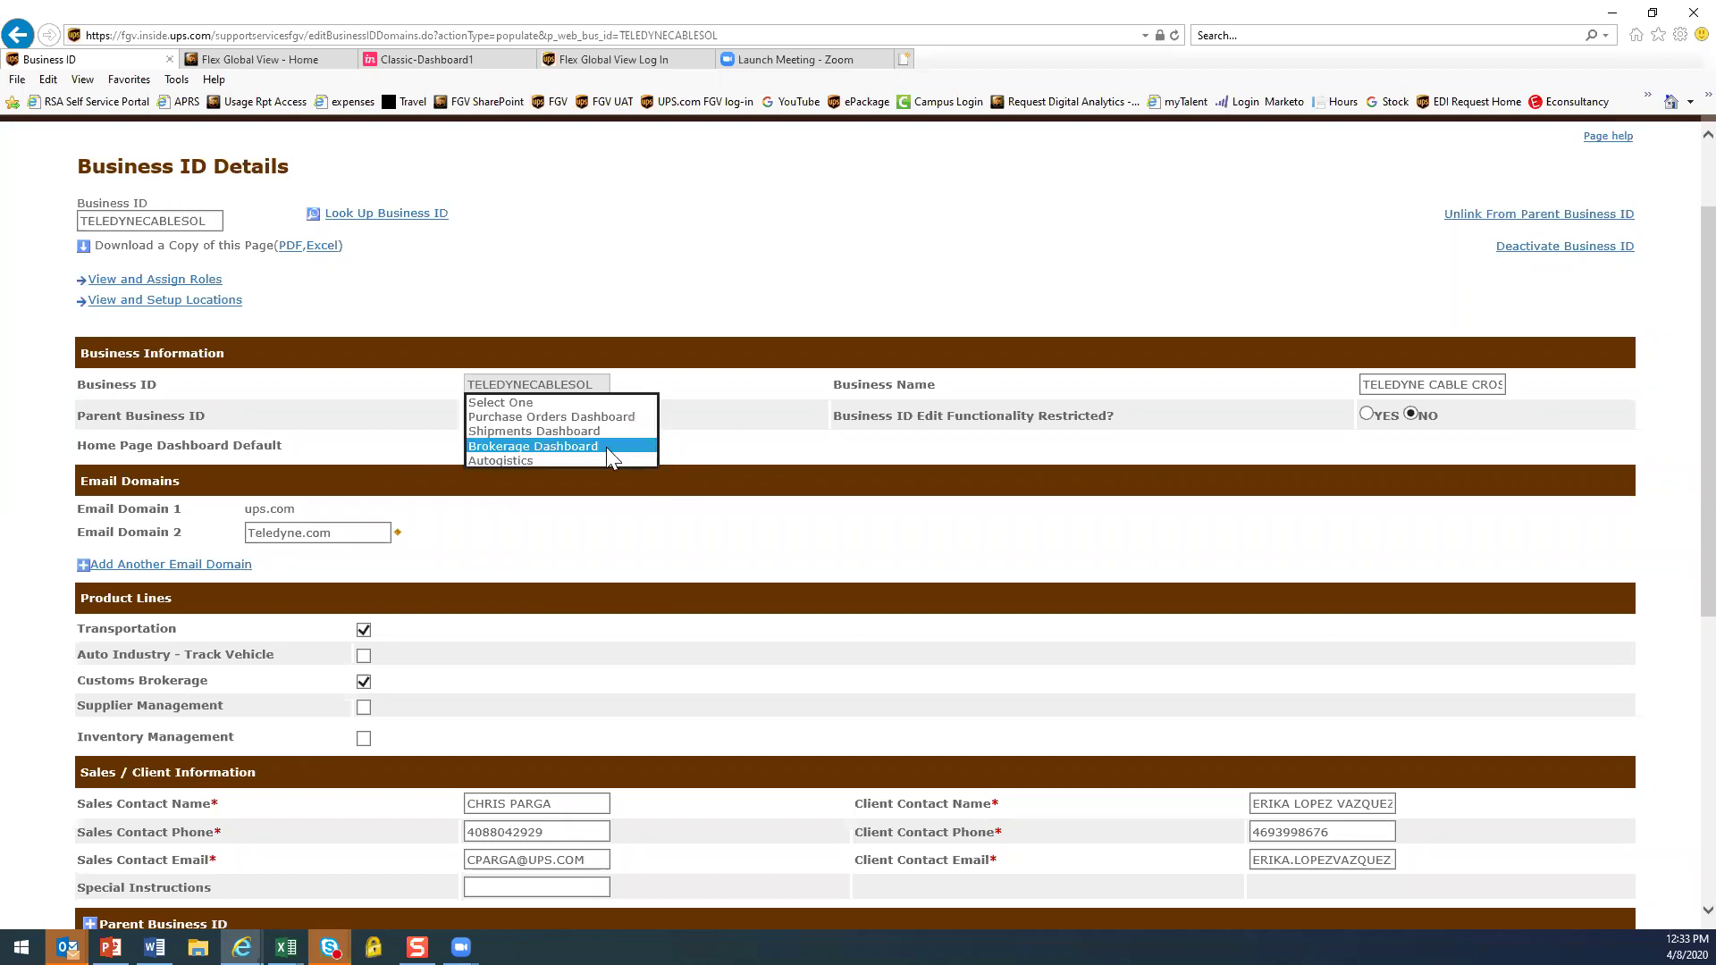
left_click(574, 431)
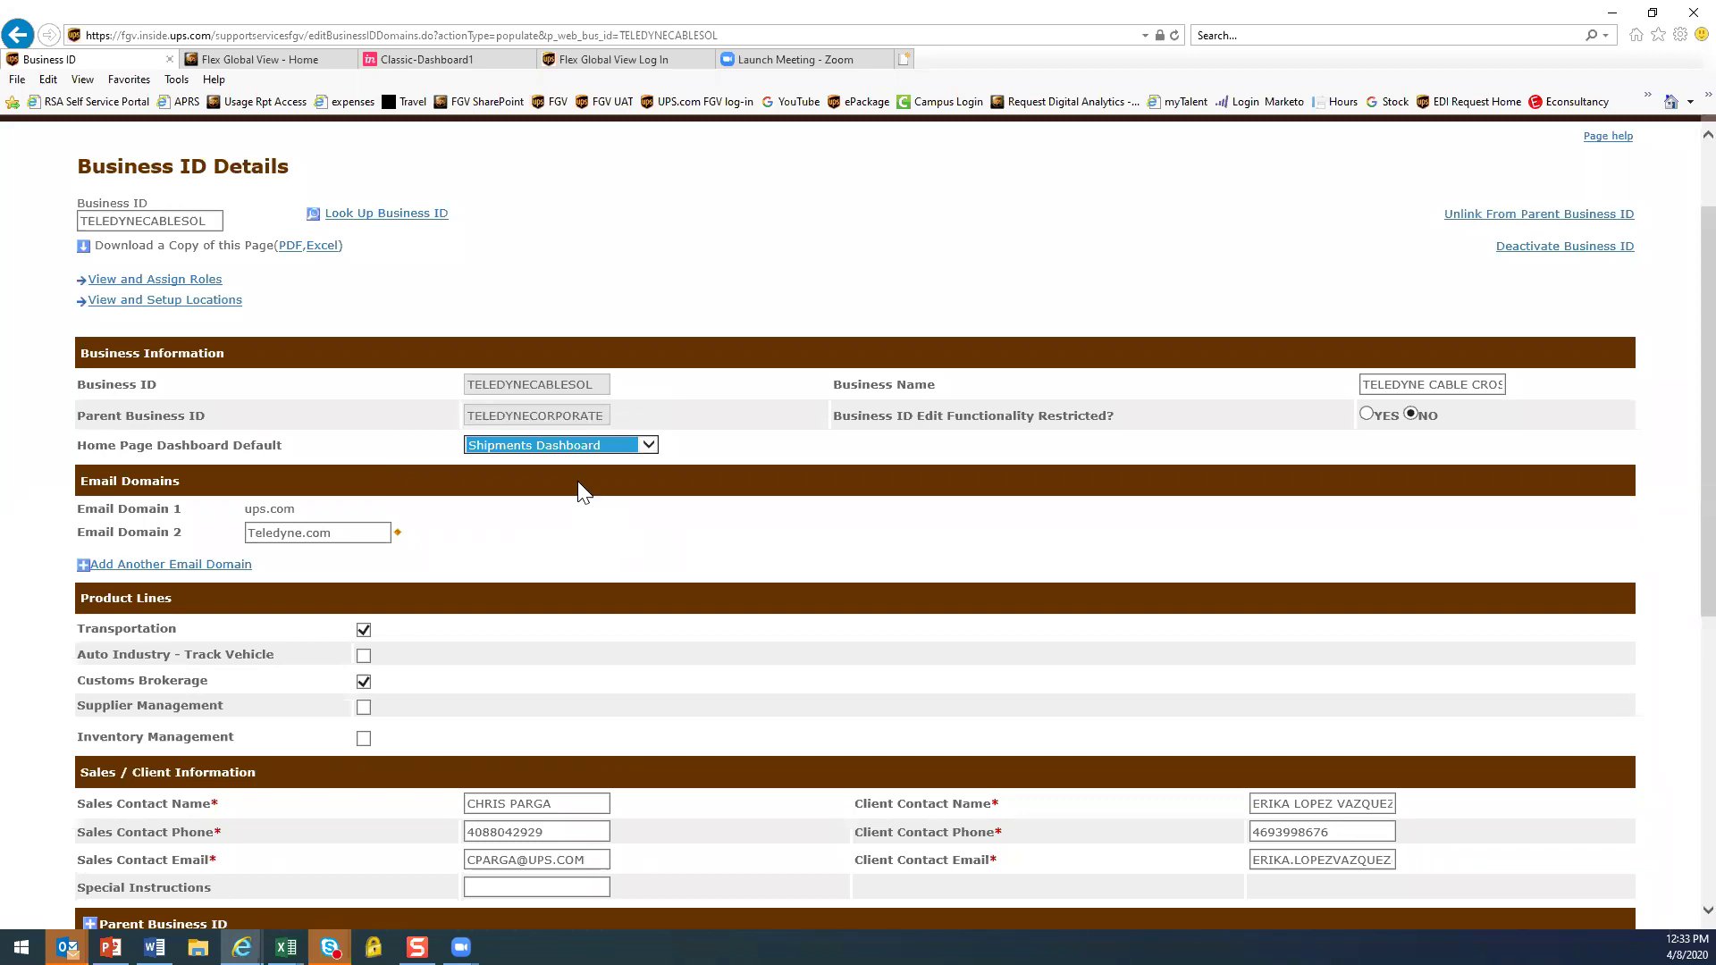
scroll(1448, 720, "down", 5)
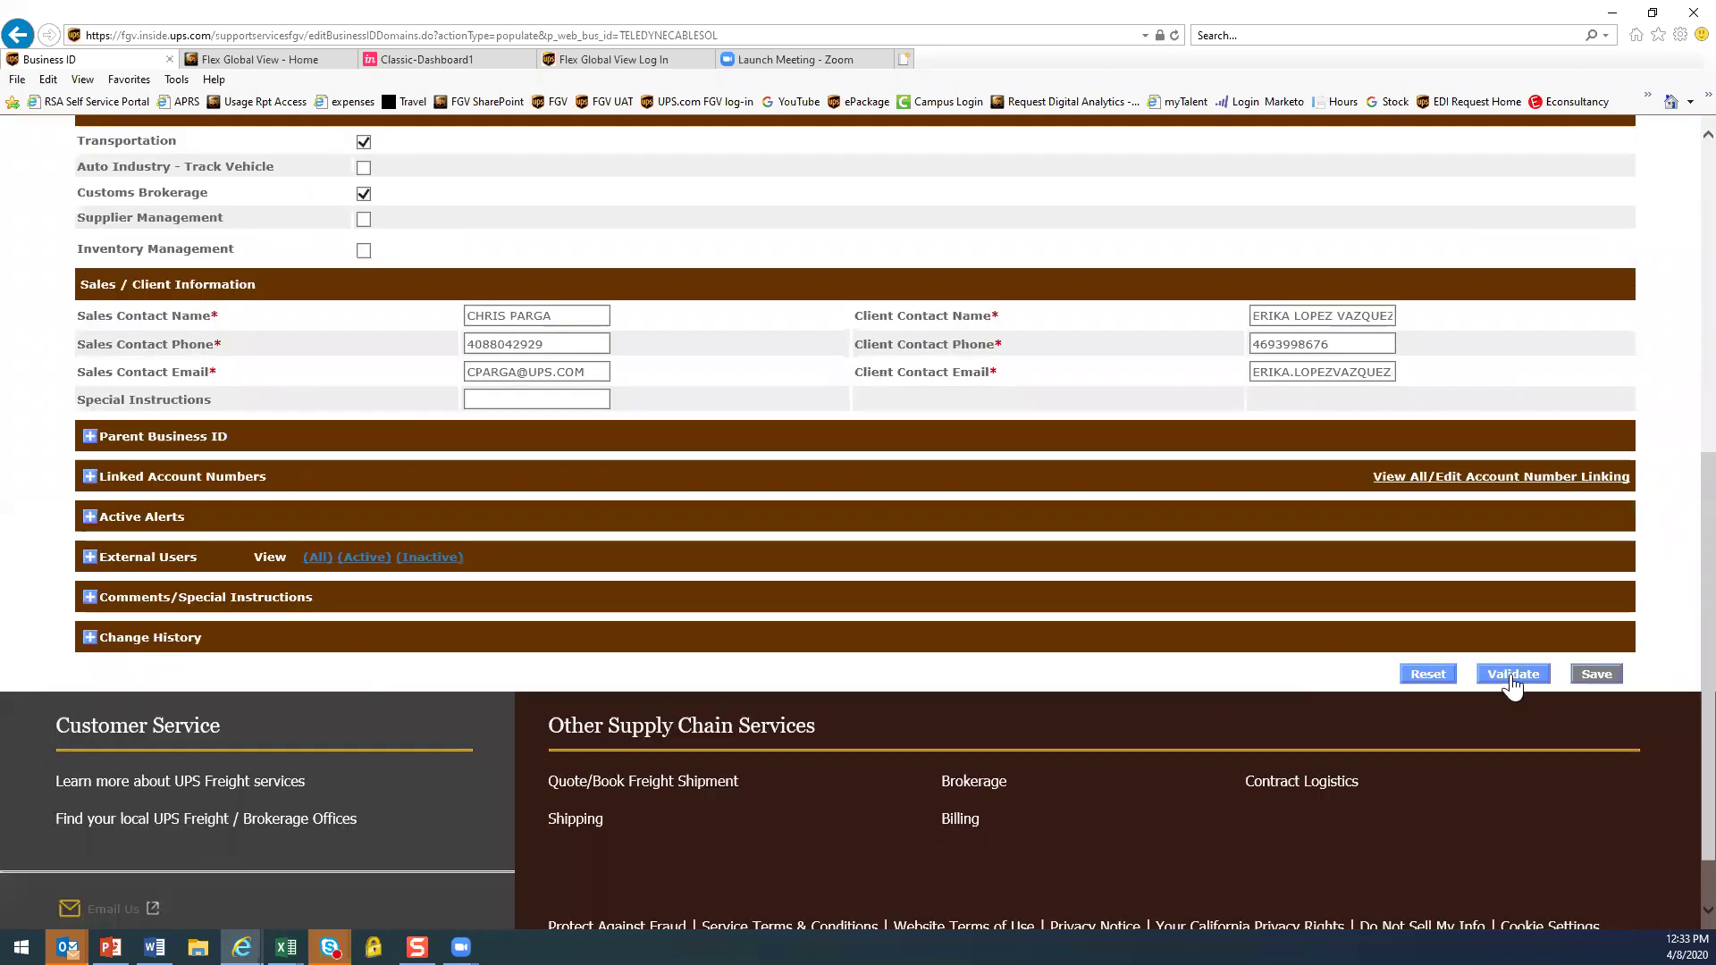
scroll(1077, 500, "up", 5)
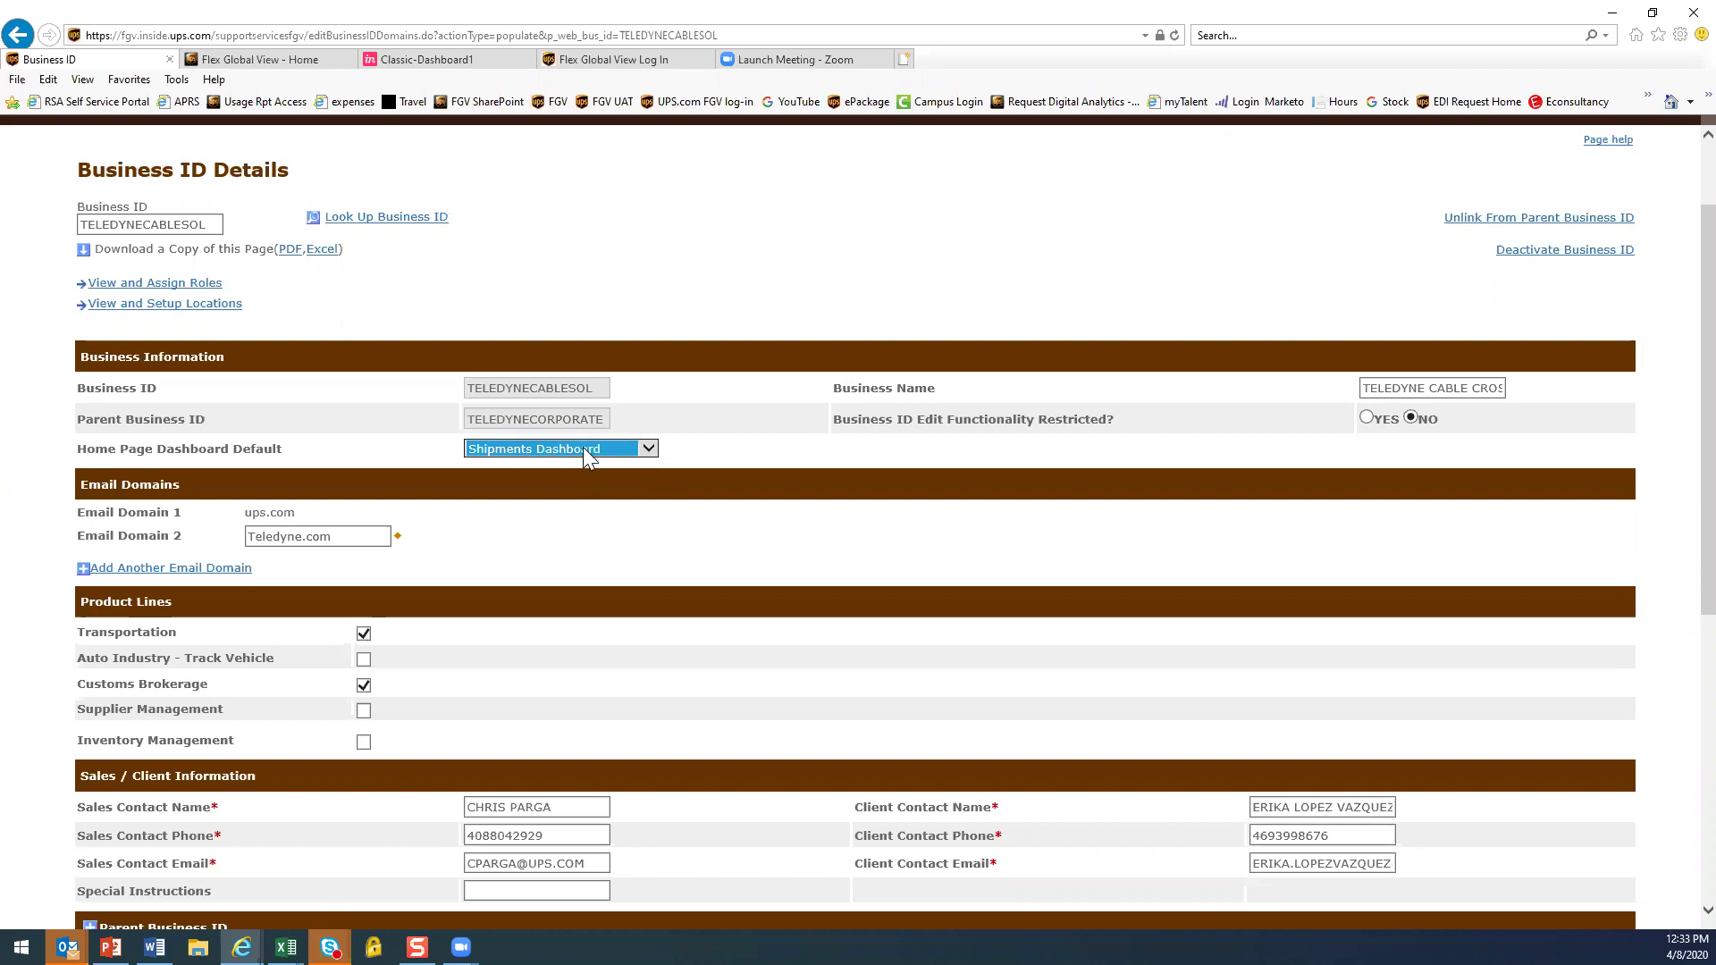
scroll(604, 480, "down", 2)
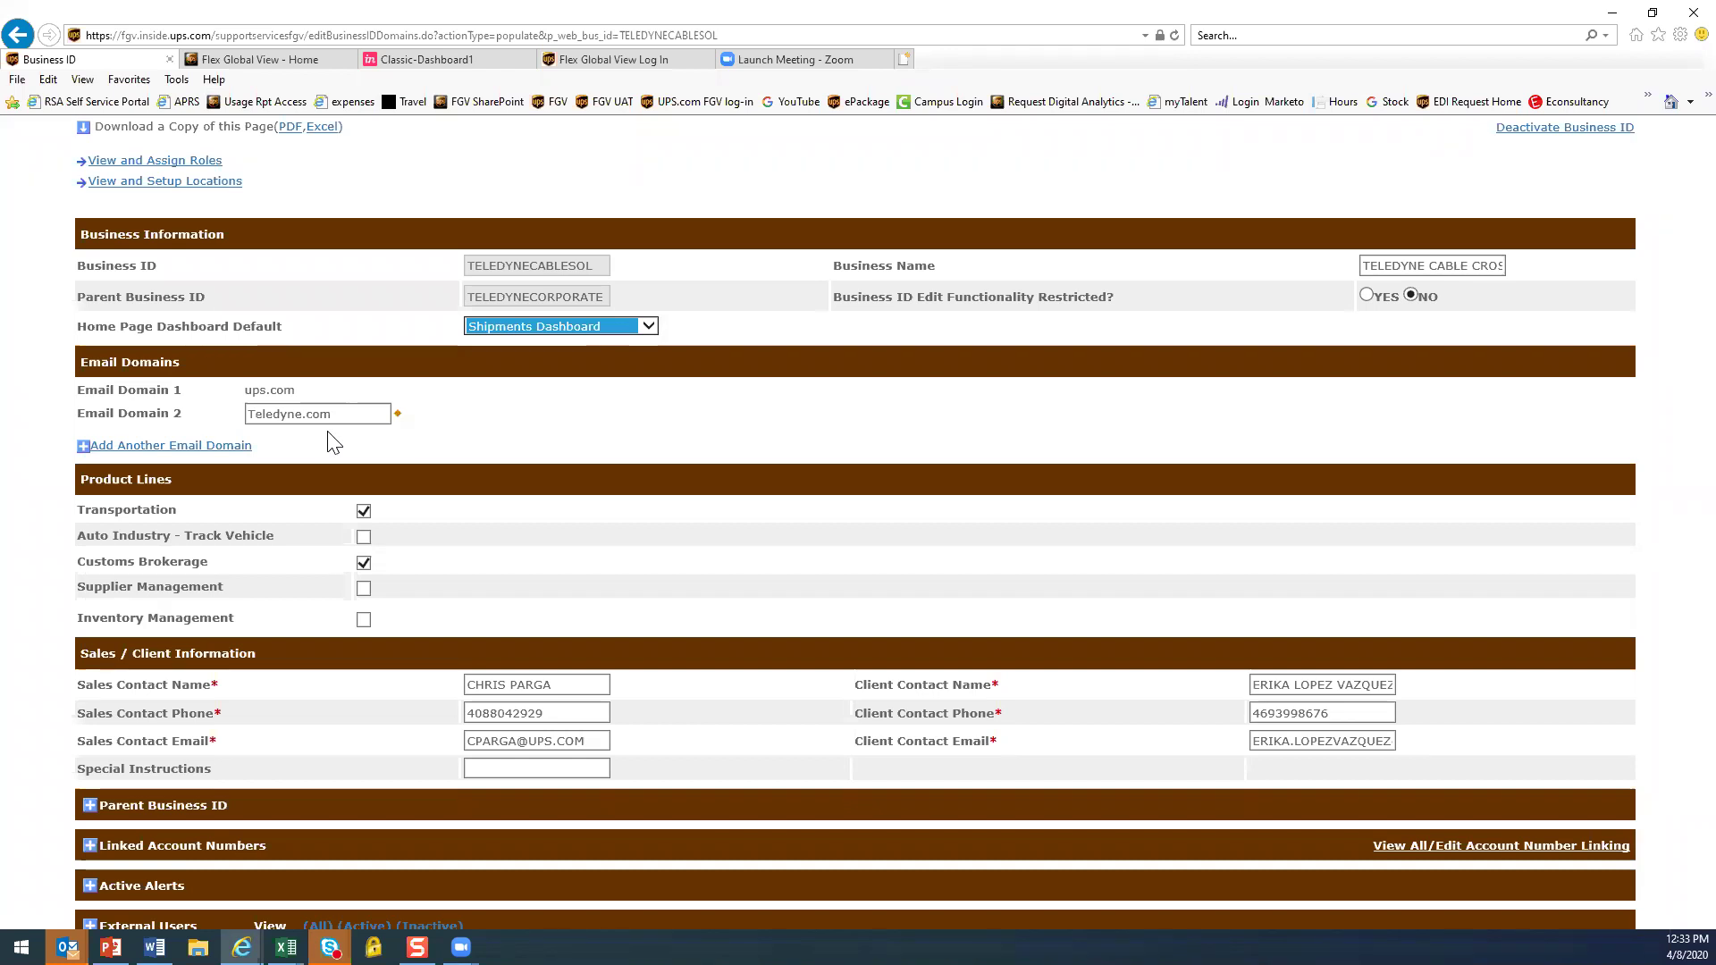
Add empty Email Domain 3 and 4 rows, then focus the Teledyne.com domain field
left_click(143, 446)
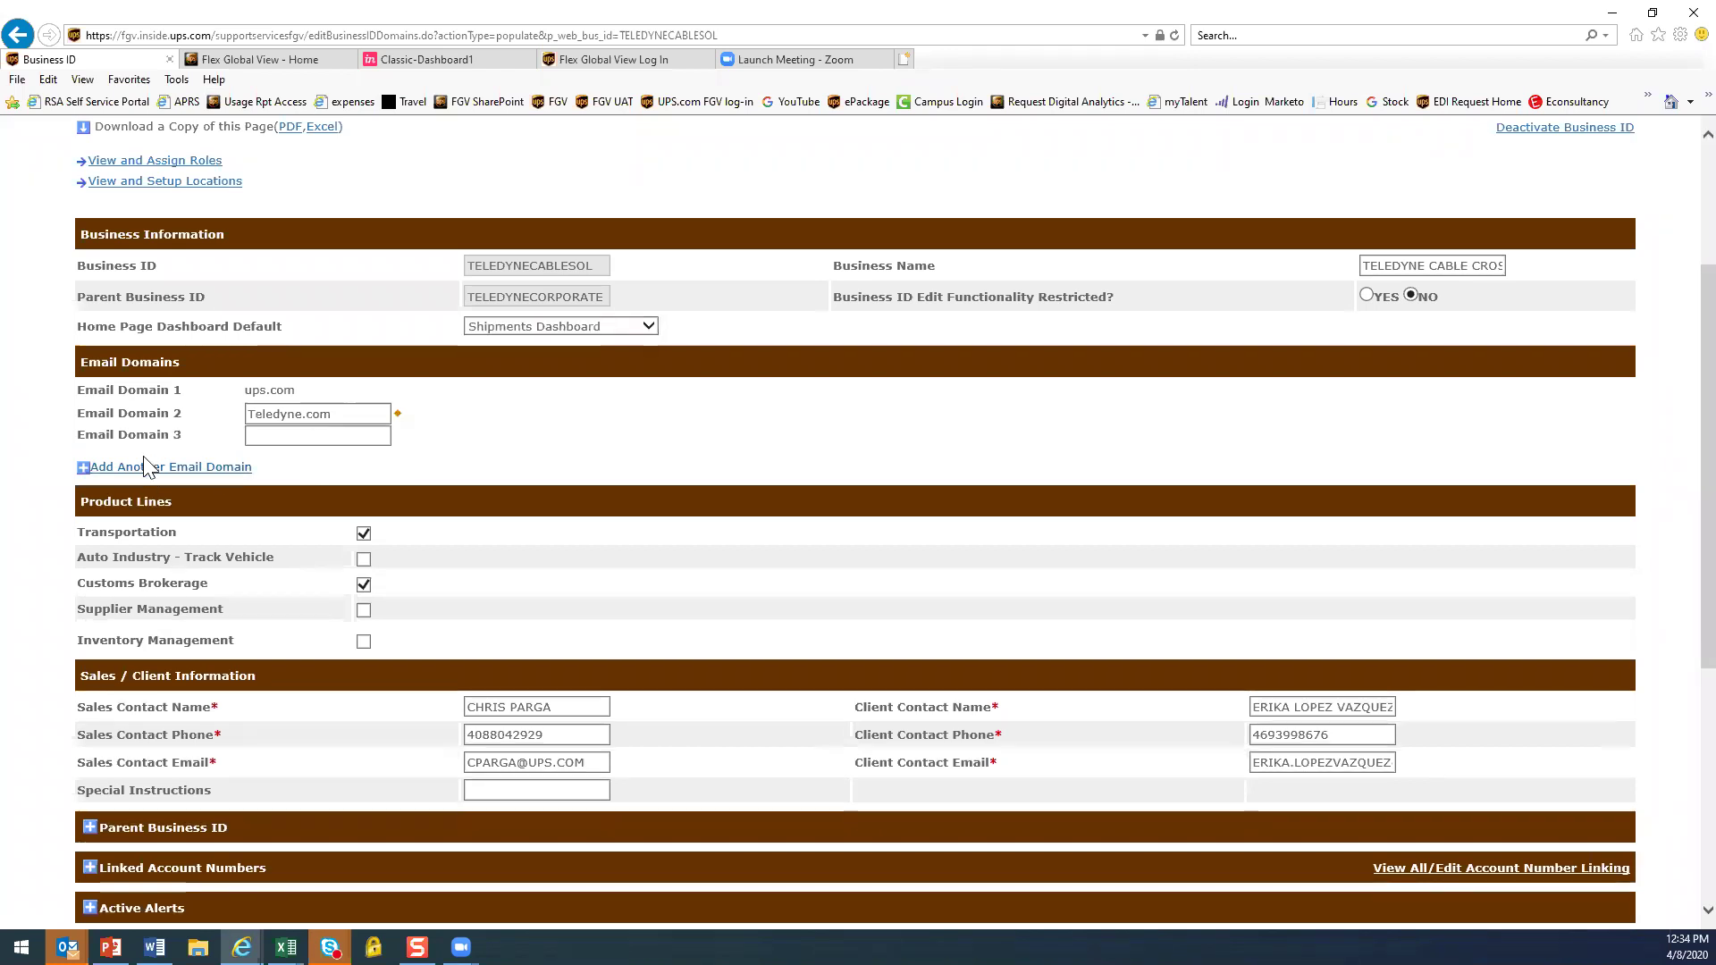
left_click(147, 466)
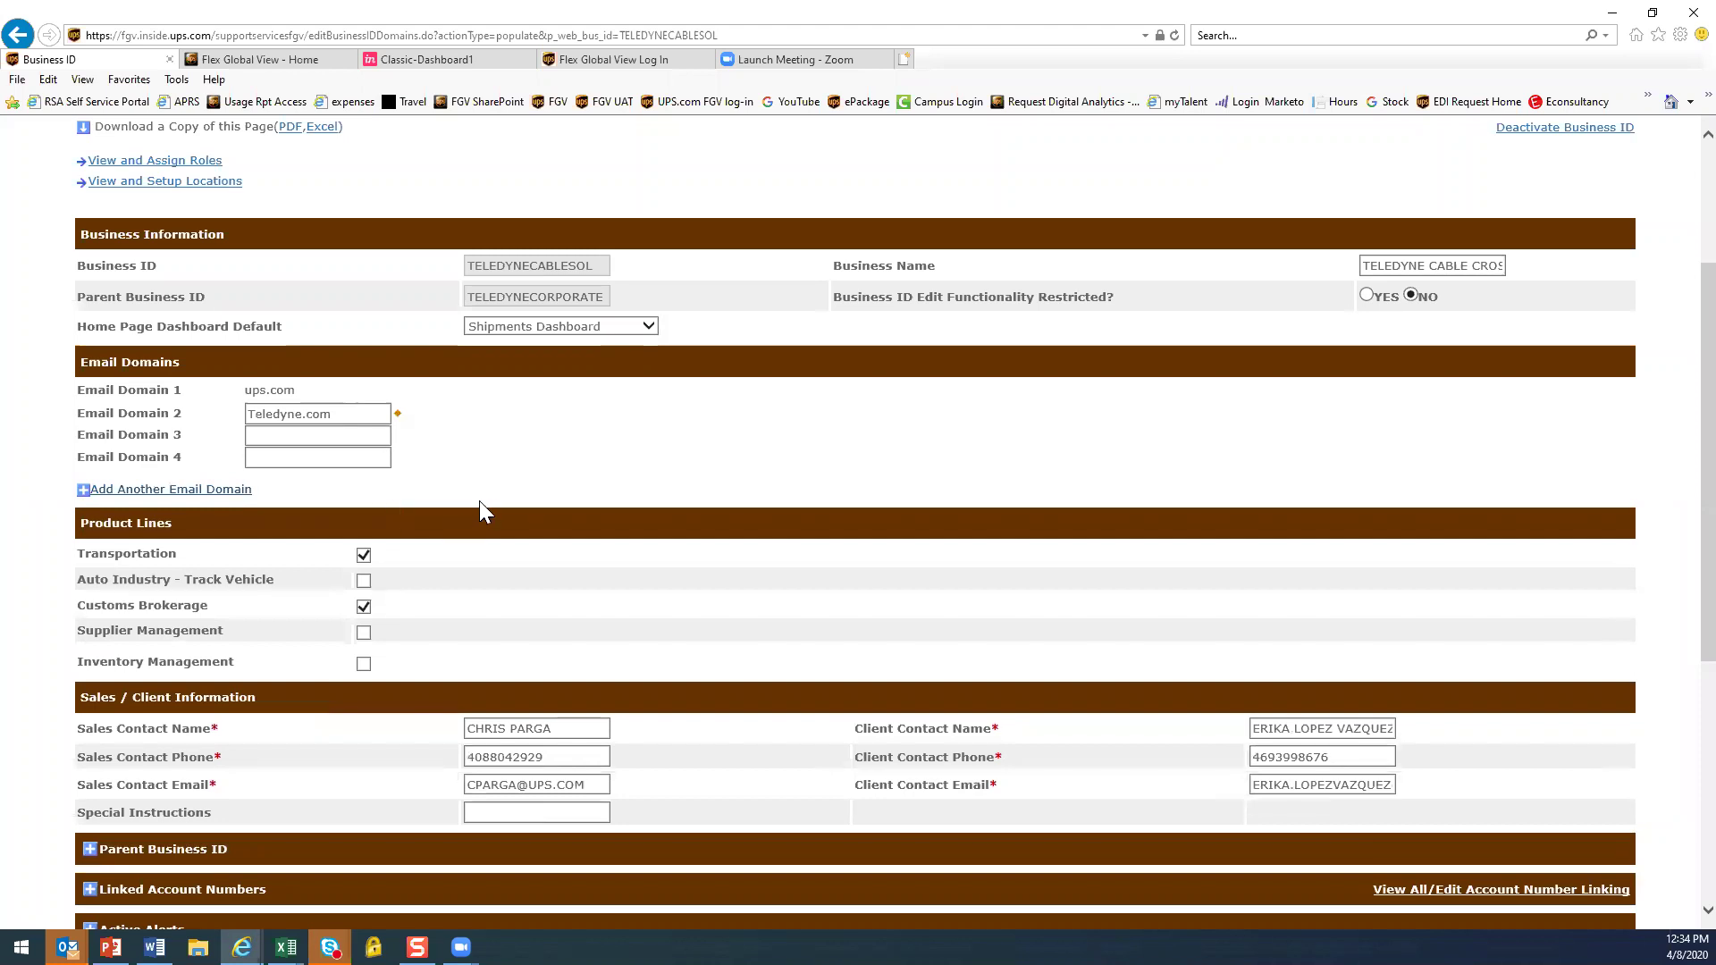
left_click(291, 420)
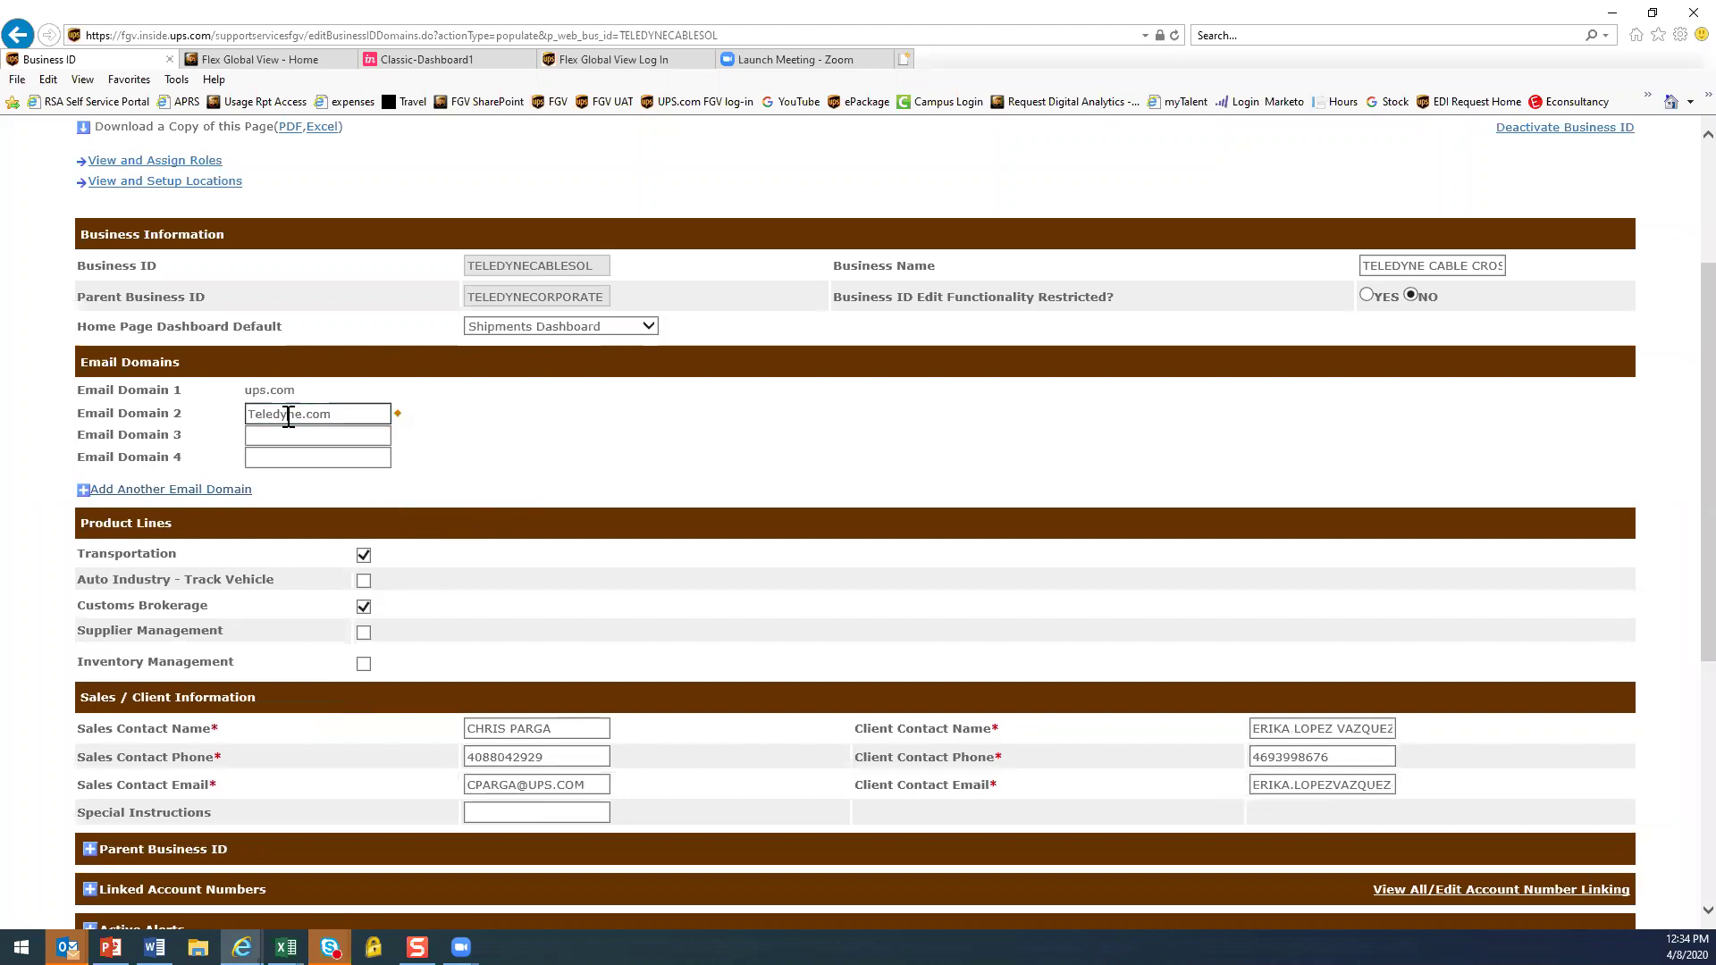
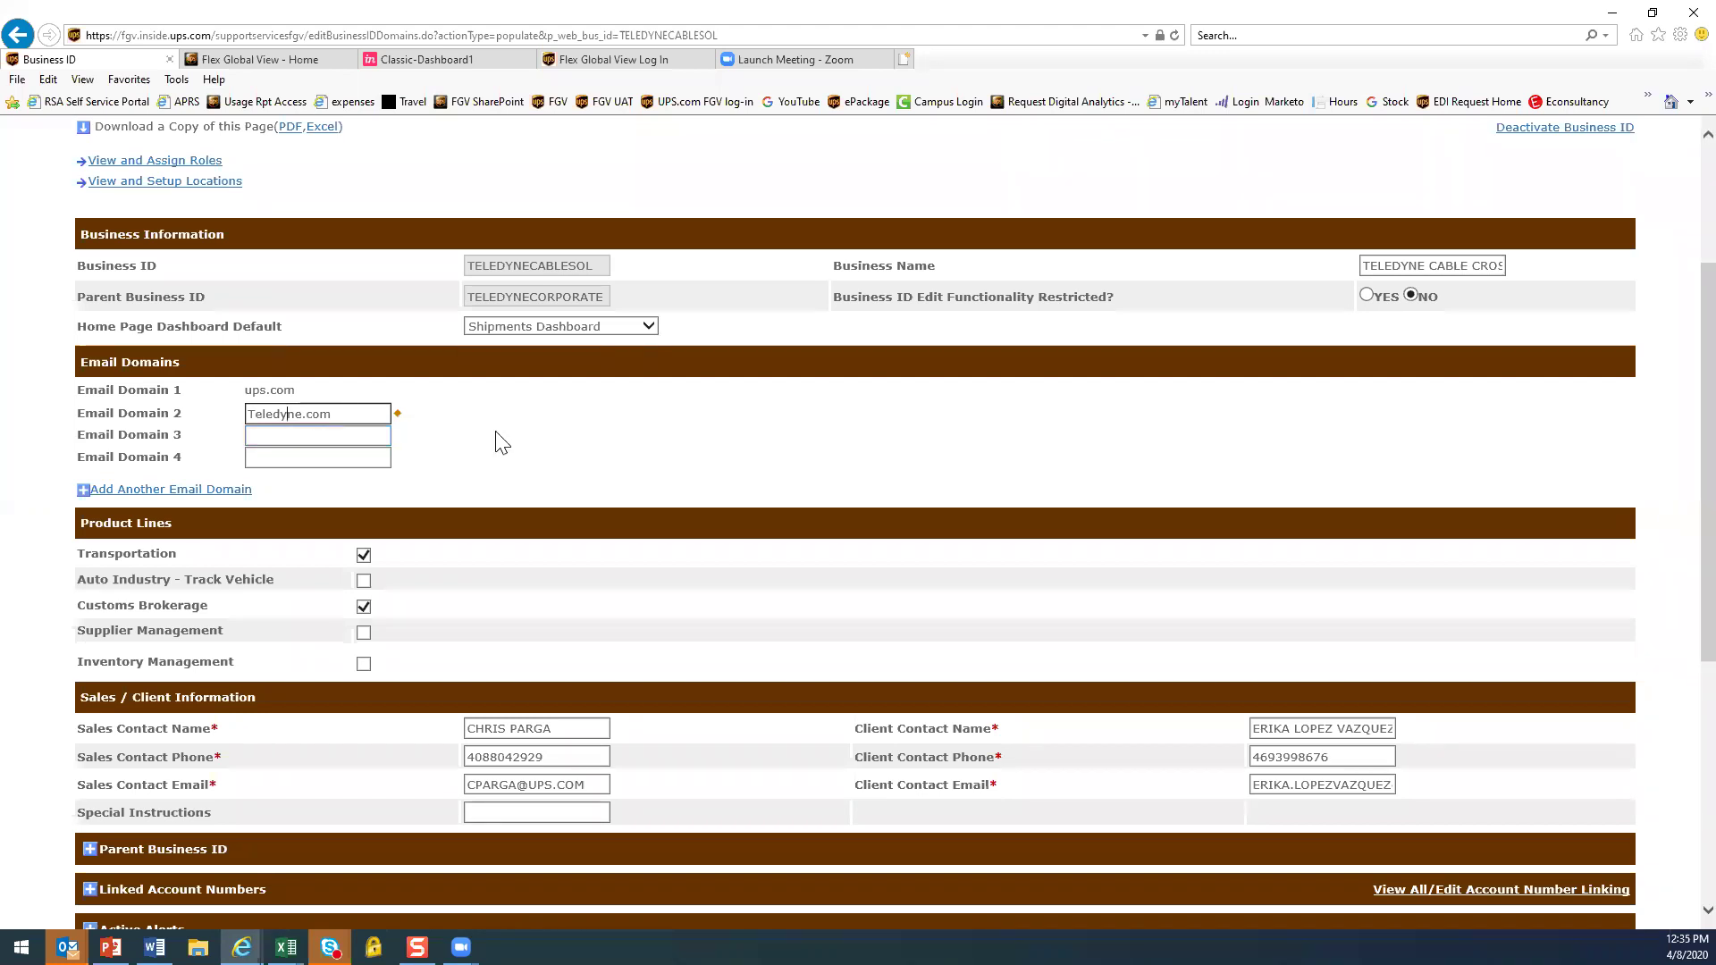
Scroll down TELEDYNECABLESOL's details and focus the client contact email field
scroll(698, 469, "down", 2)
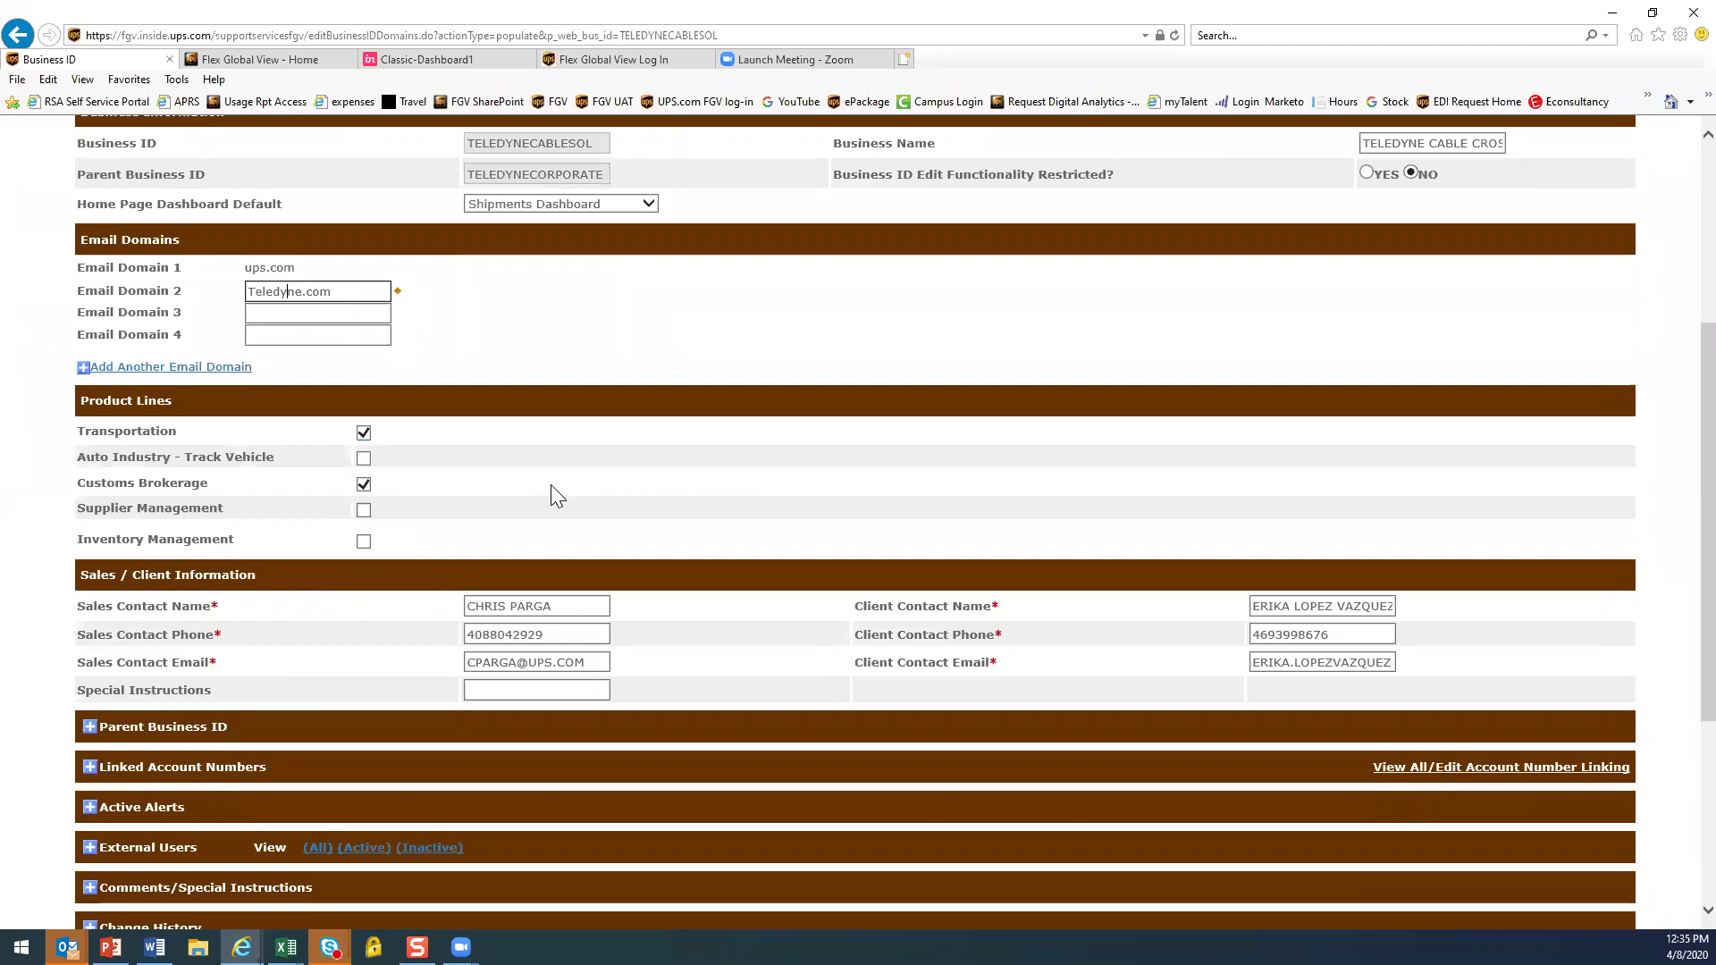
scroll(551, 485, "down", 2)
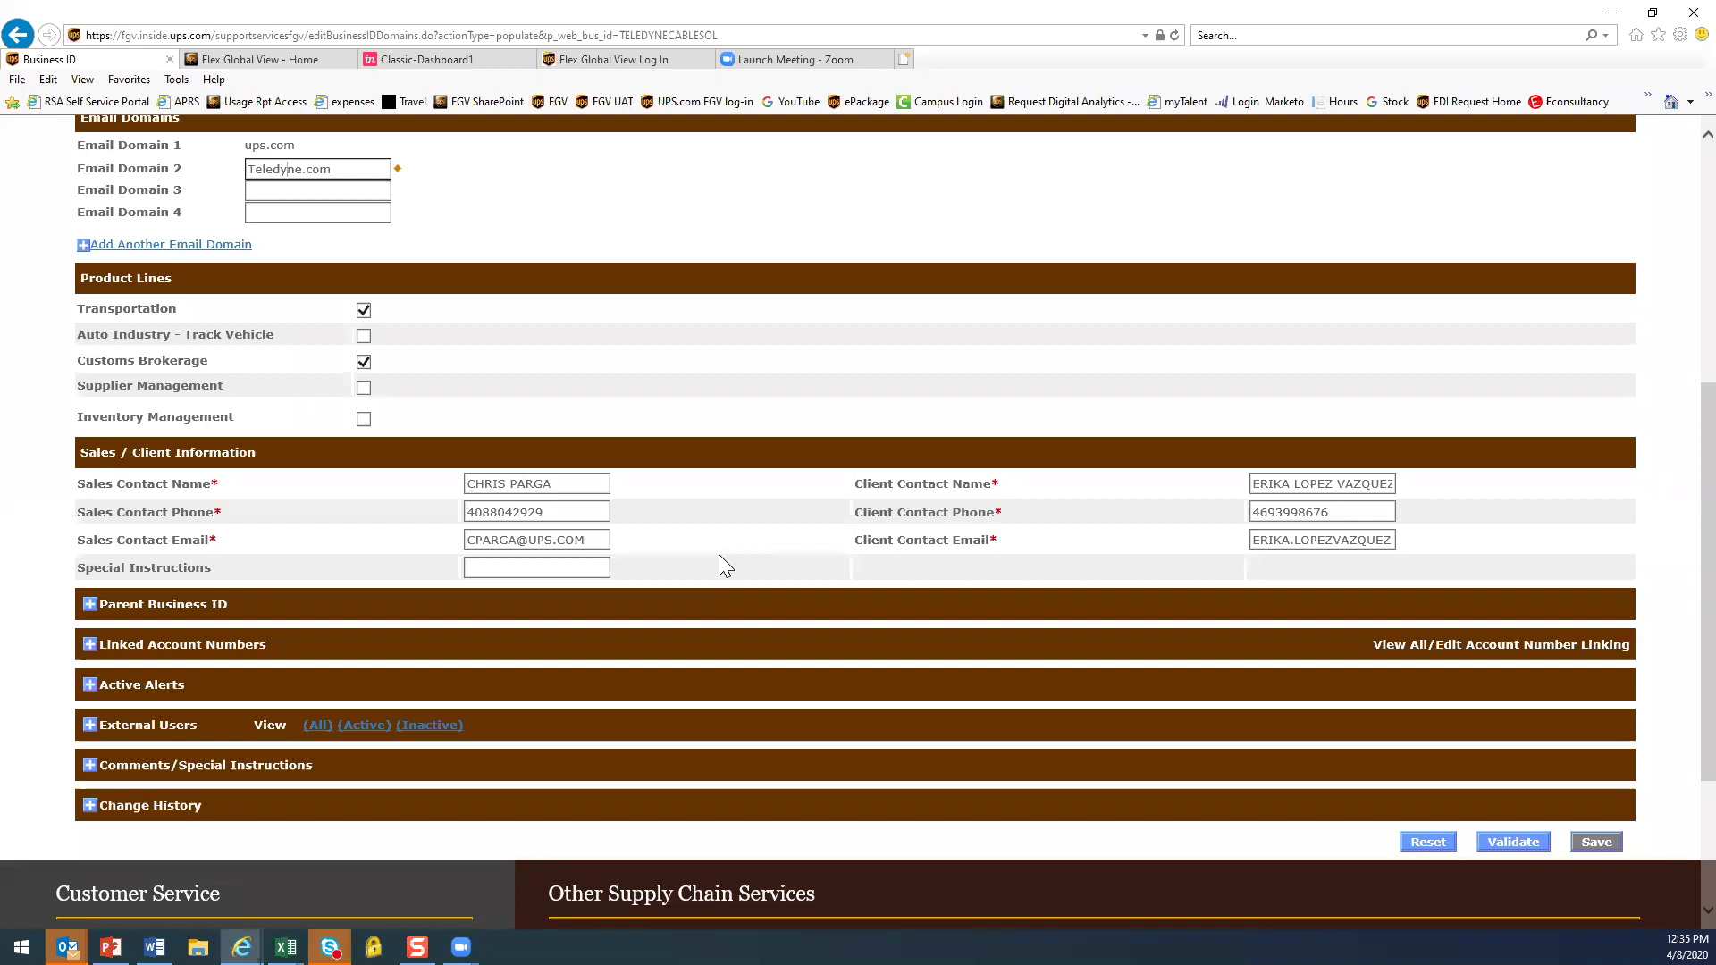
left_click(1305, 543)
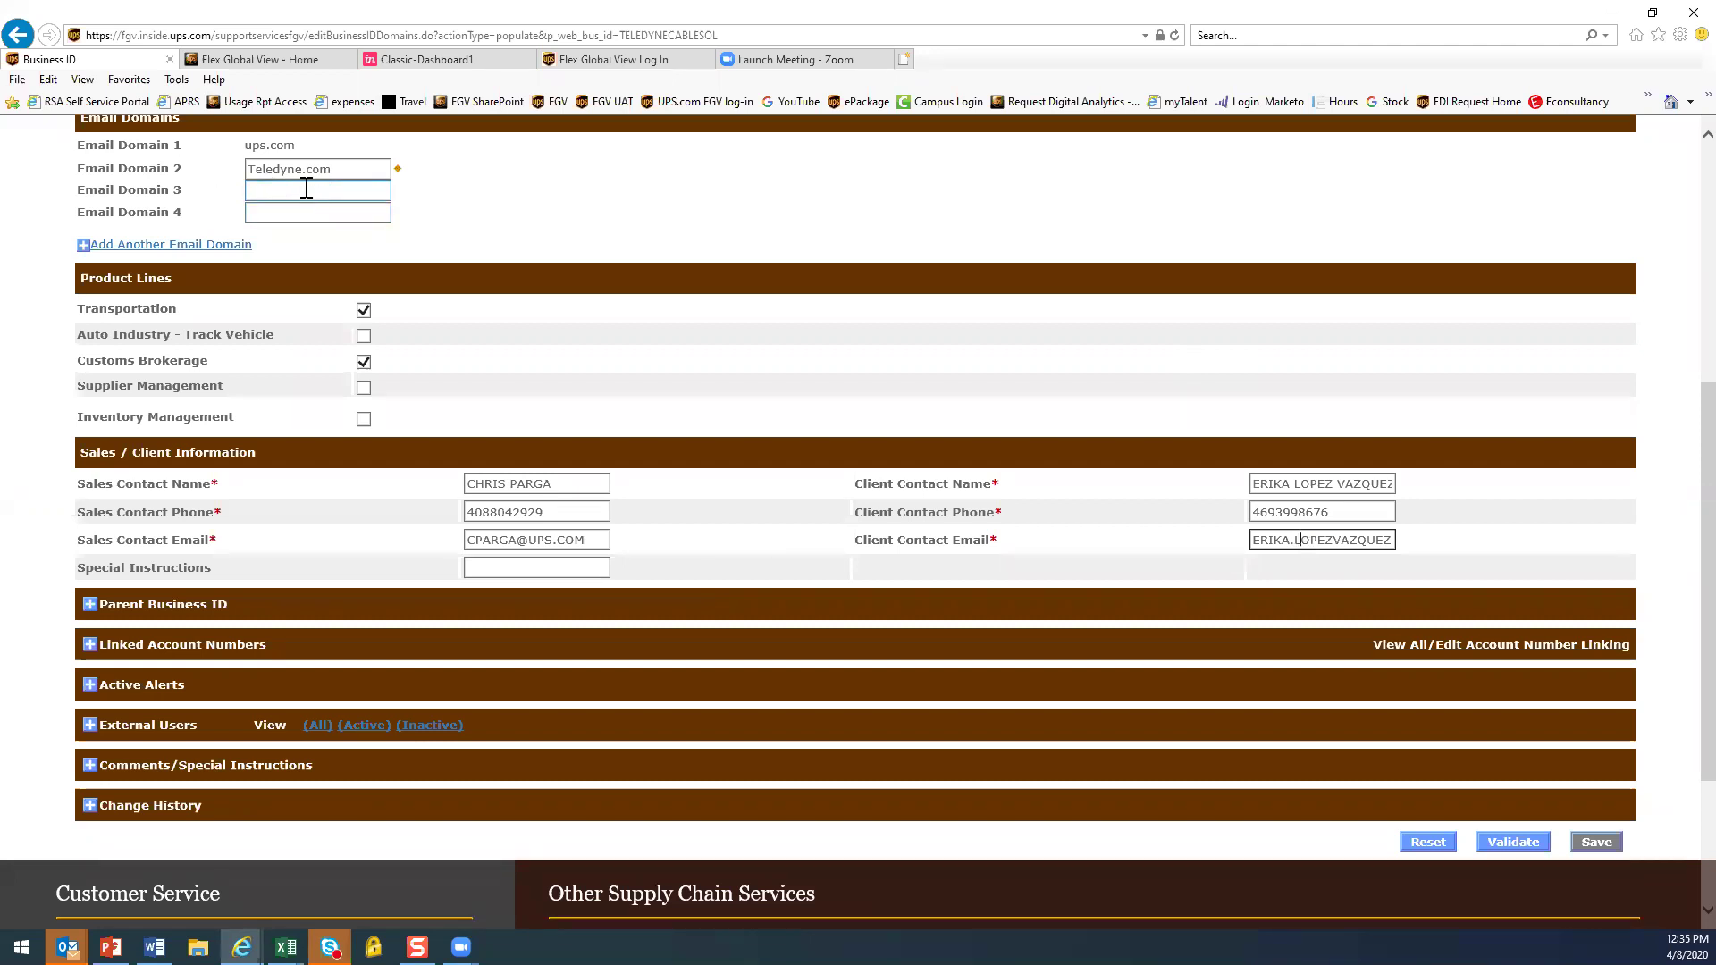
scroll(452, 306, "down", 3)
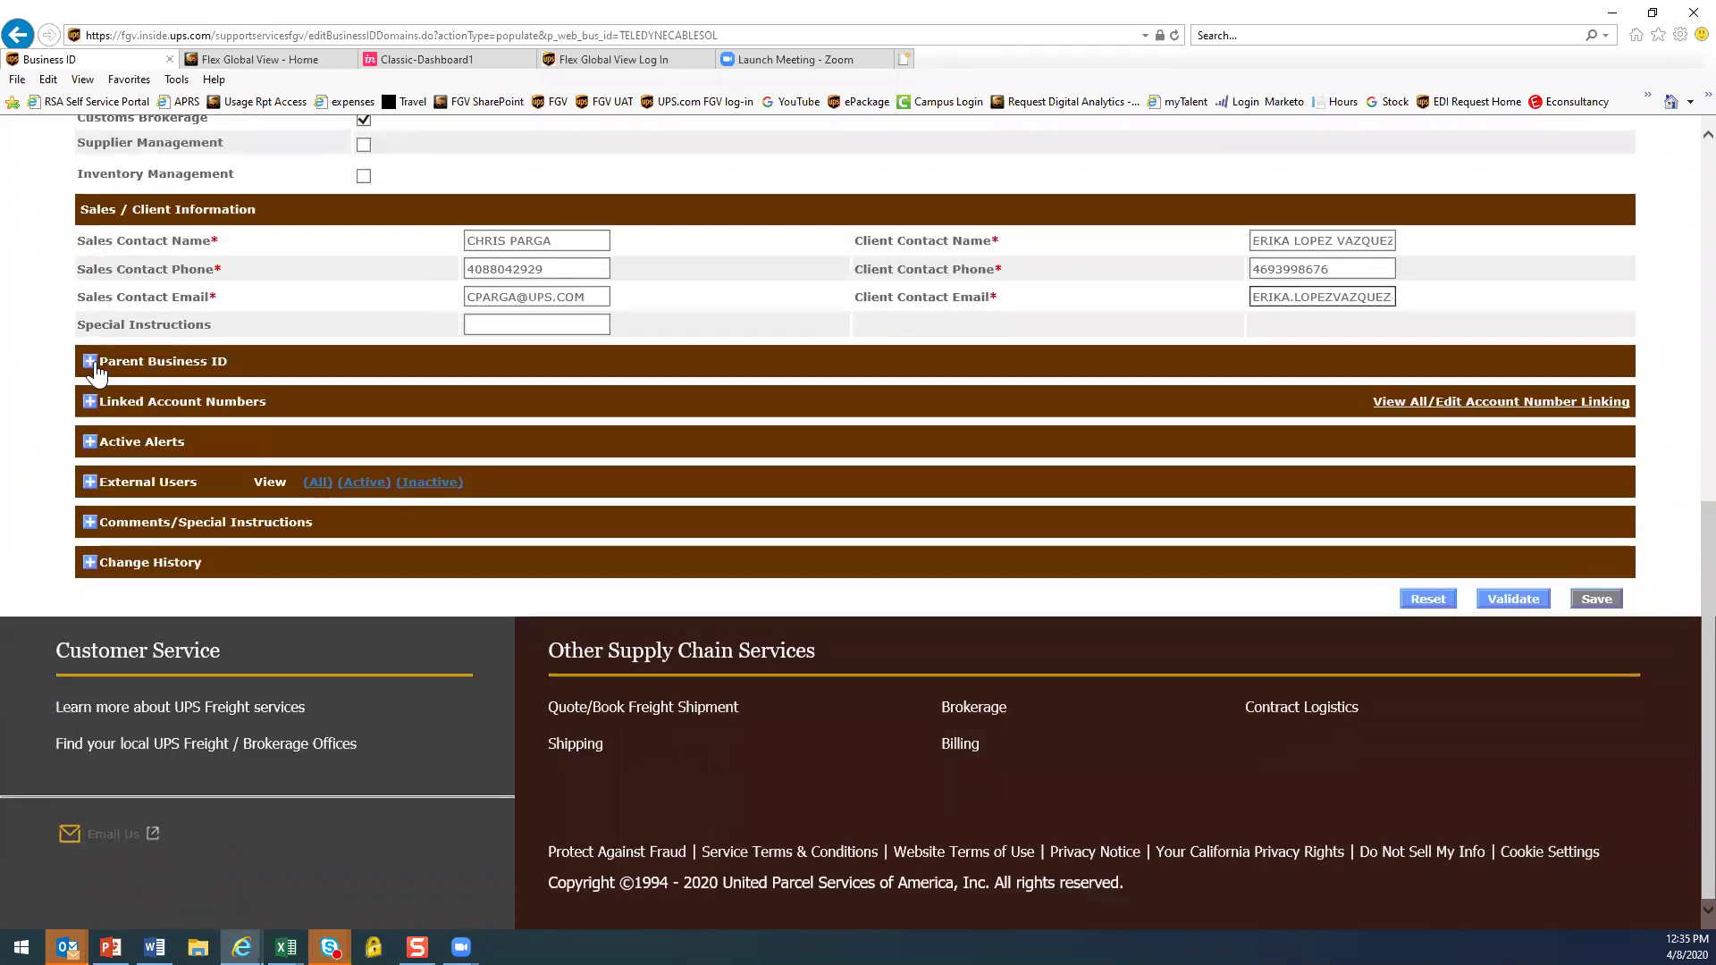
Open parent TELEDYNECORPORATE, dismiss the cookie notice, and review its twelve child business IDs
left_click(90, 363)
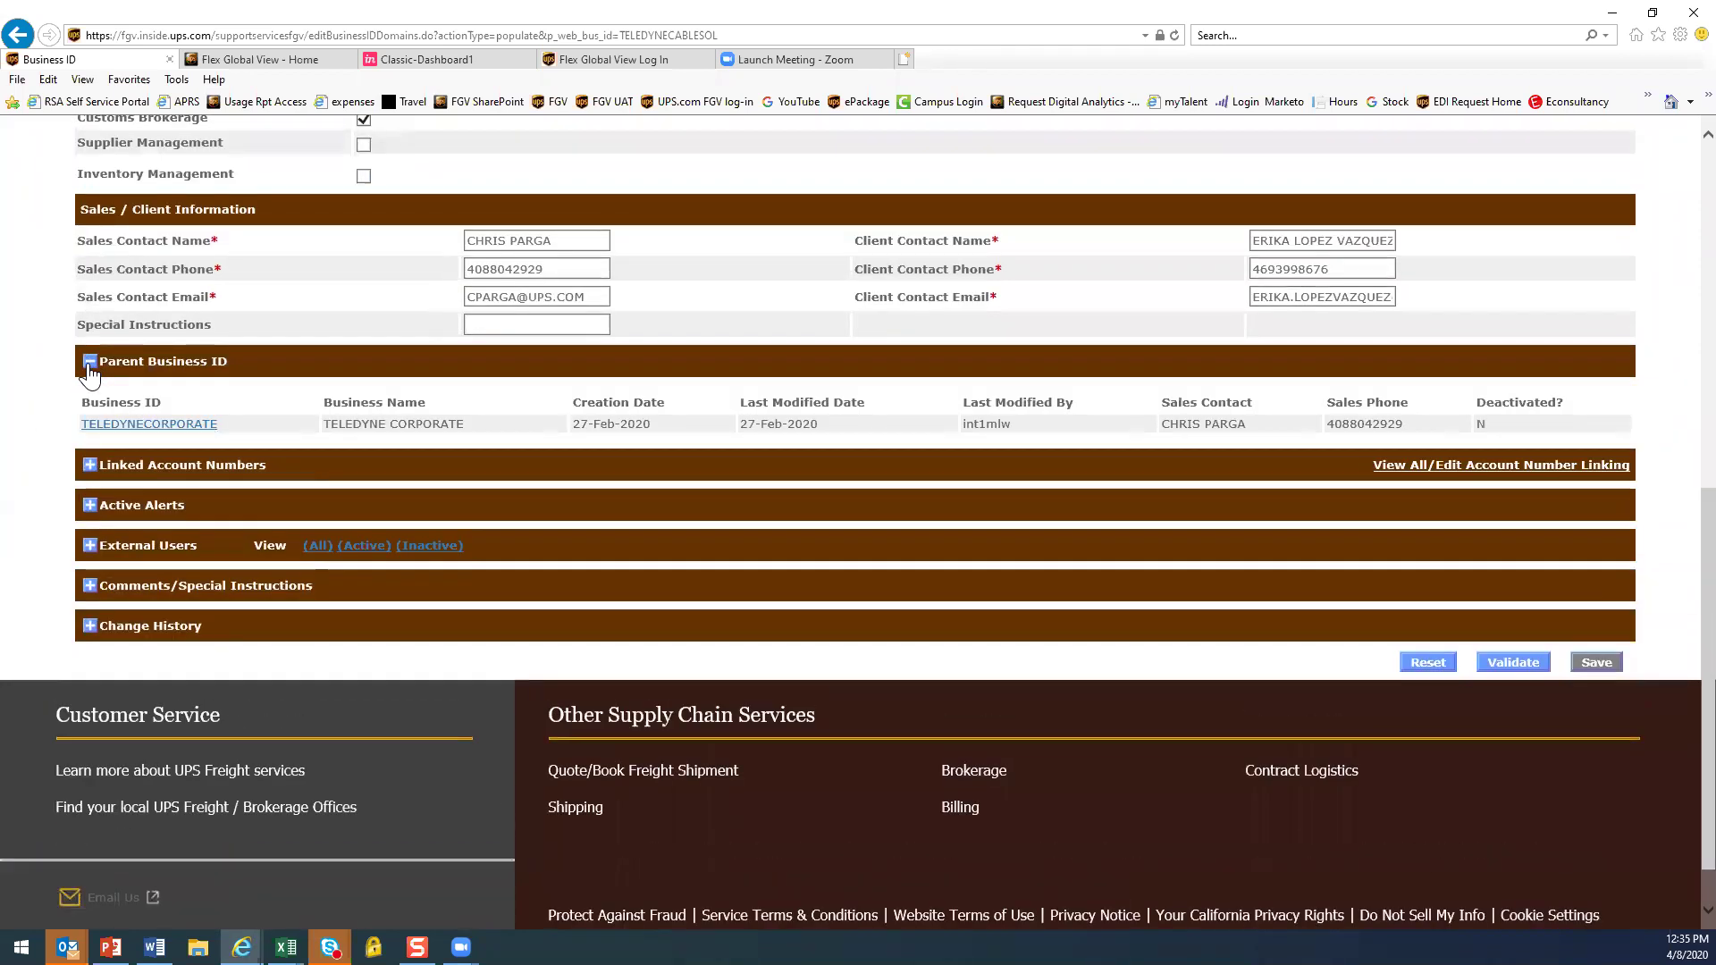
left_click(133, 425)
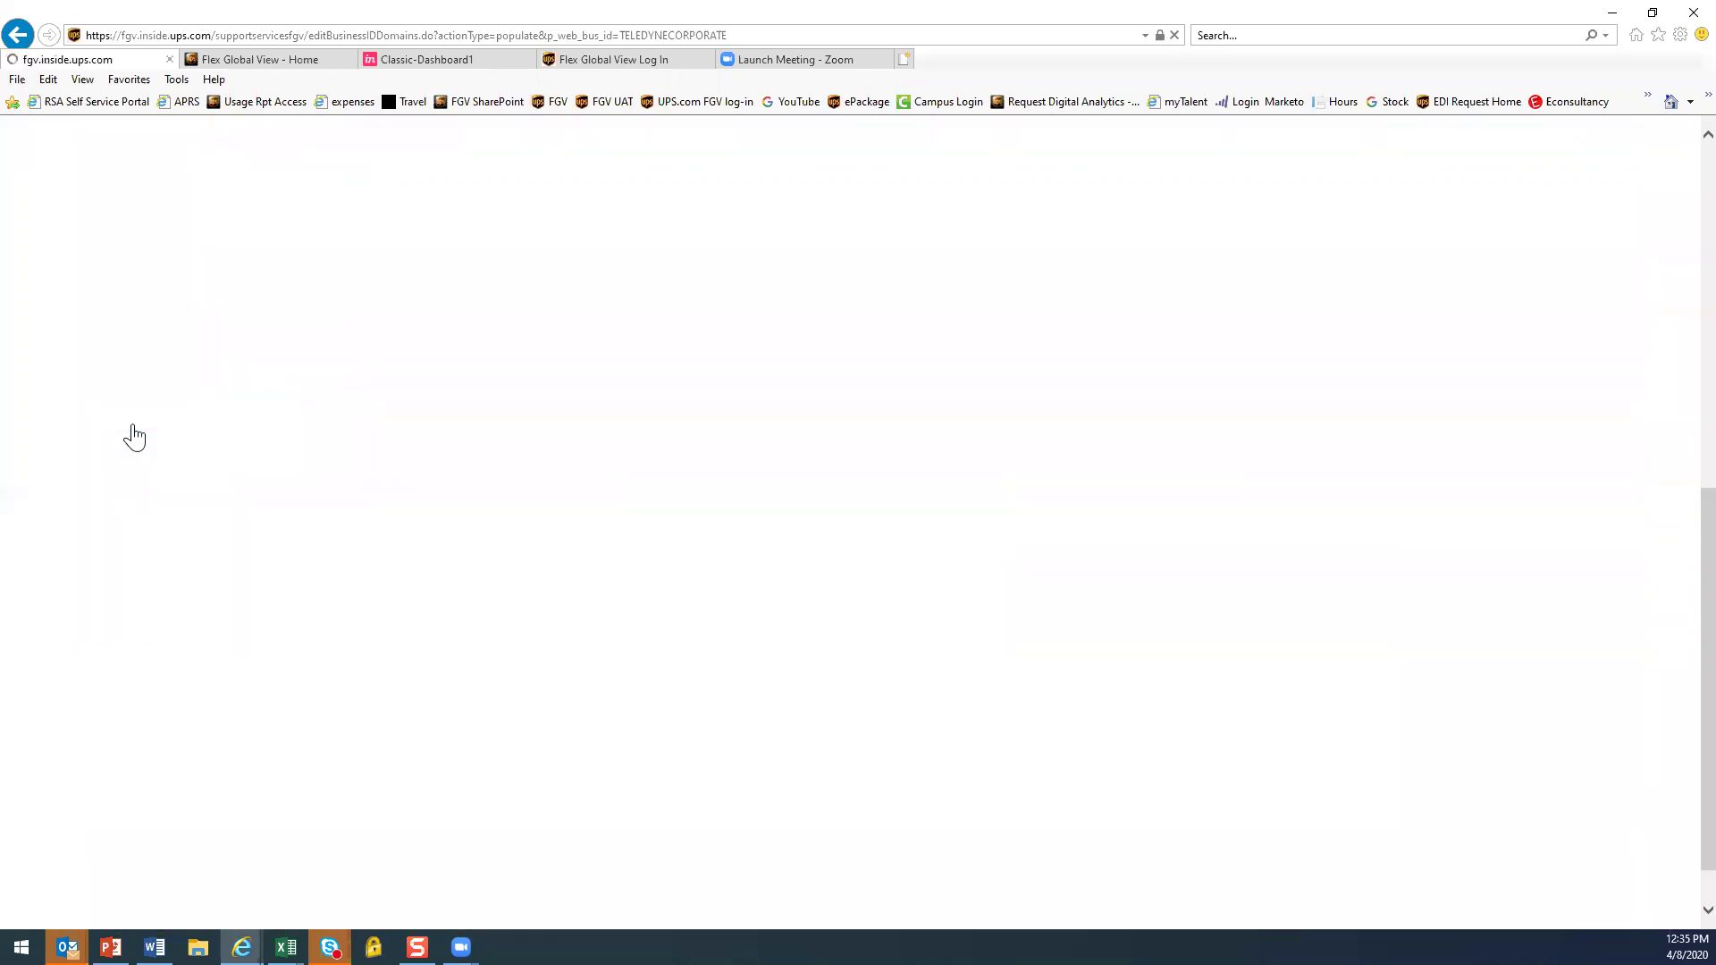
scroll(282, 397, "down", 3)
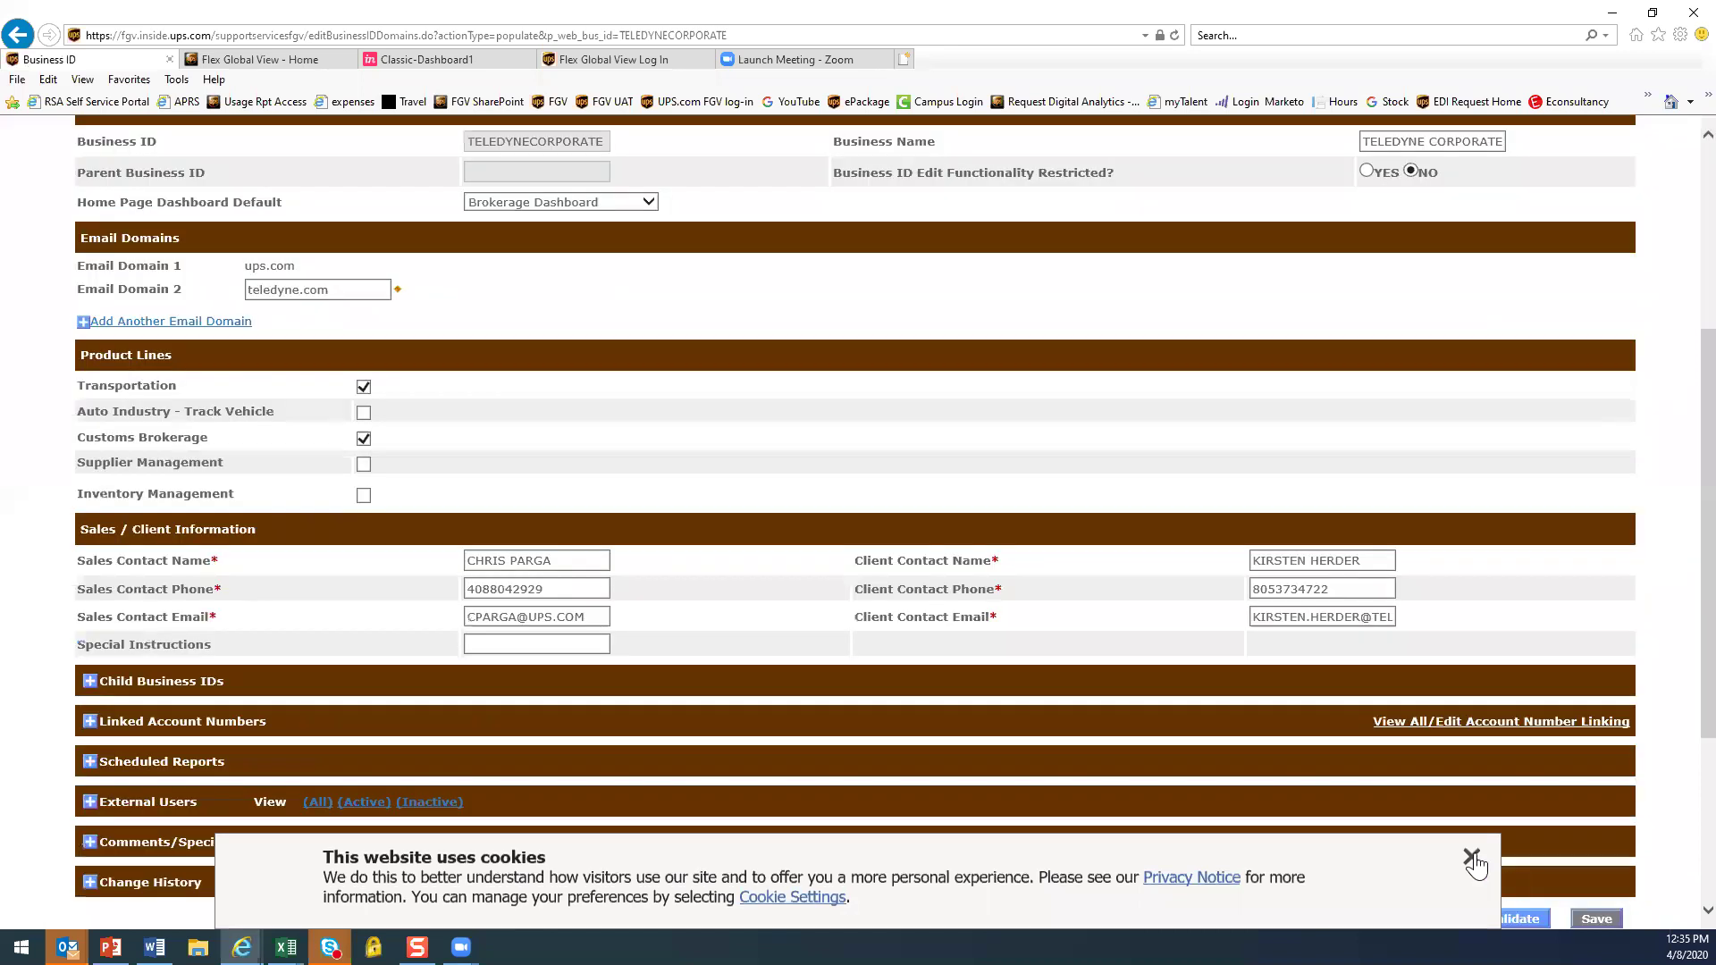
left_click(1470, 858)
scroll(242, 487, "down", 1)
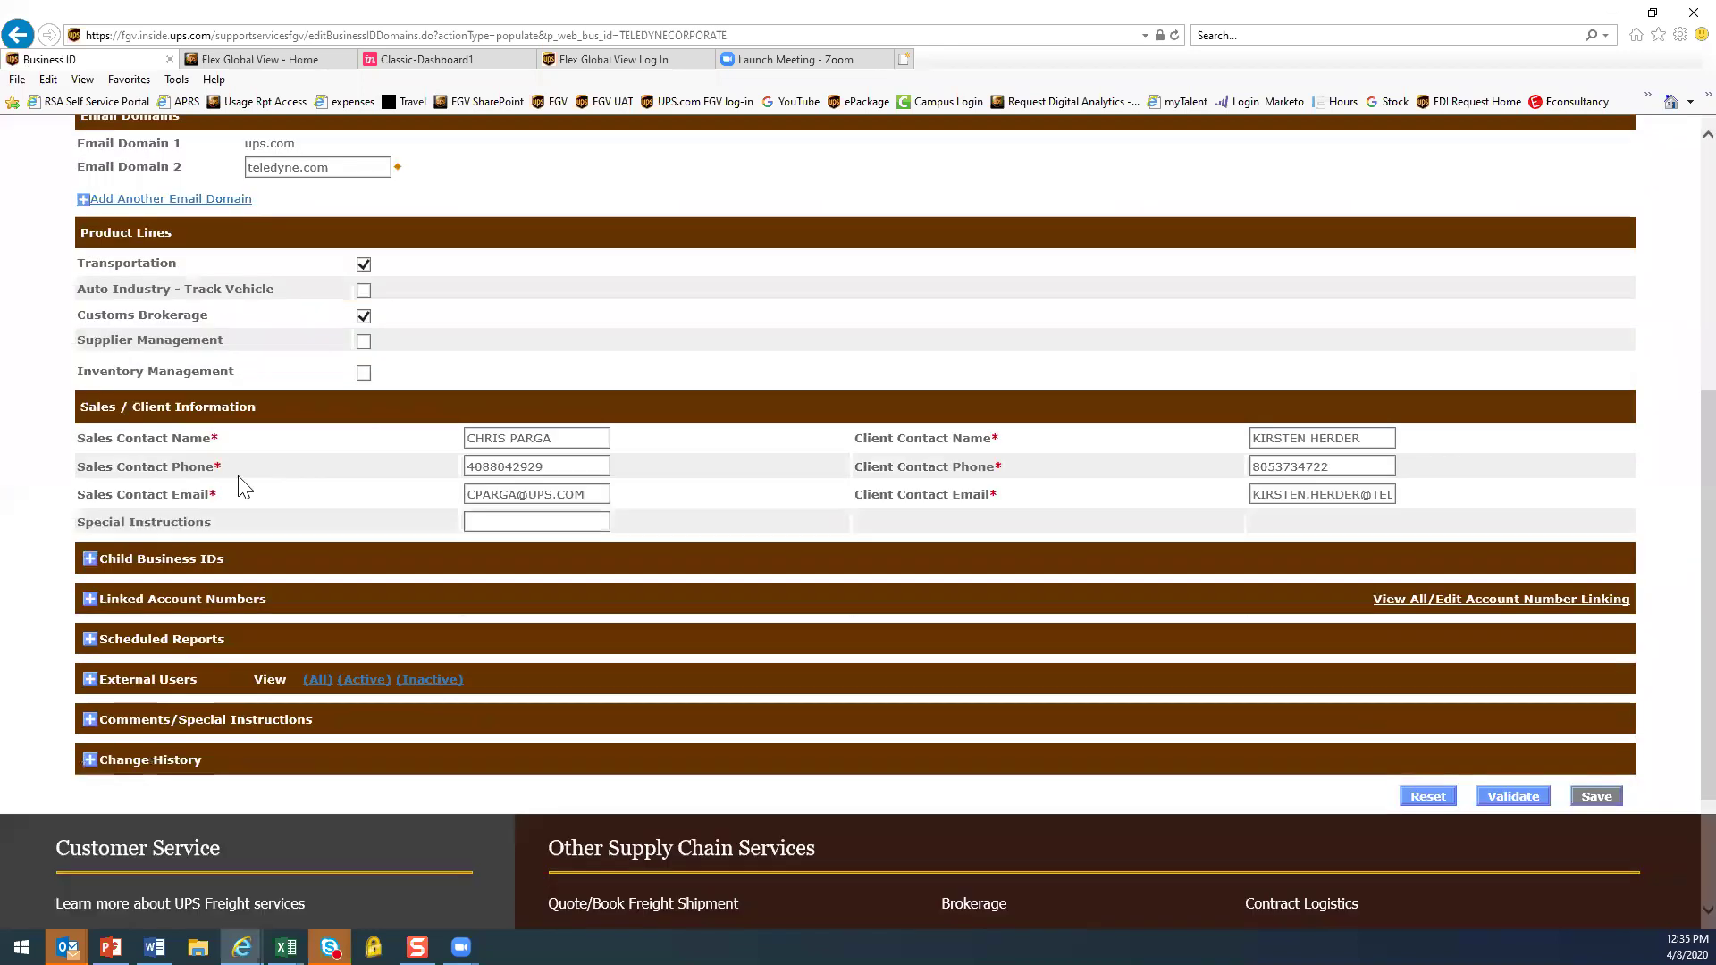
left_click(90, 559)
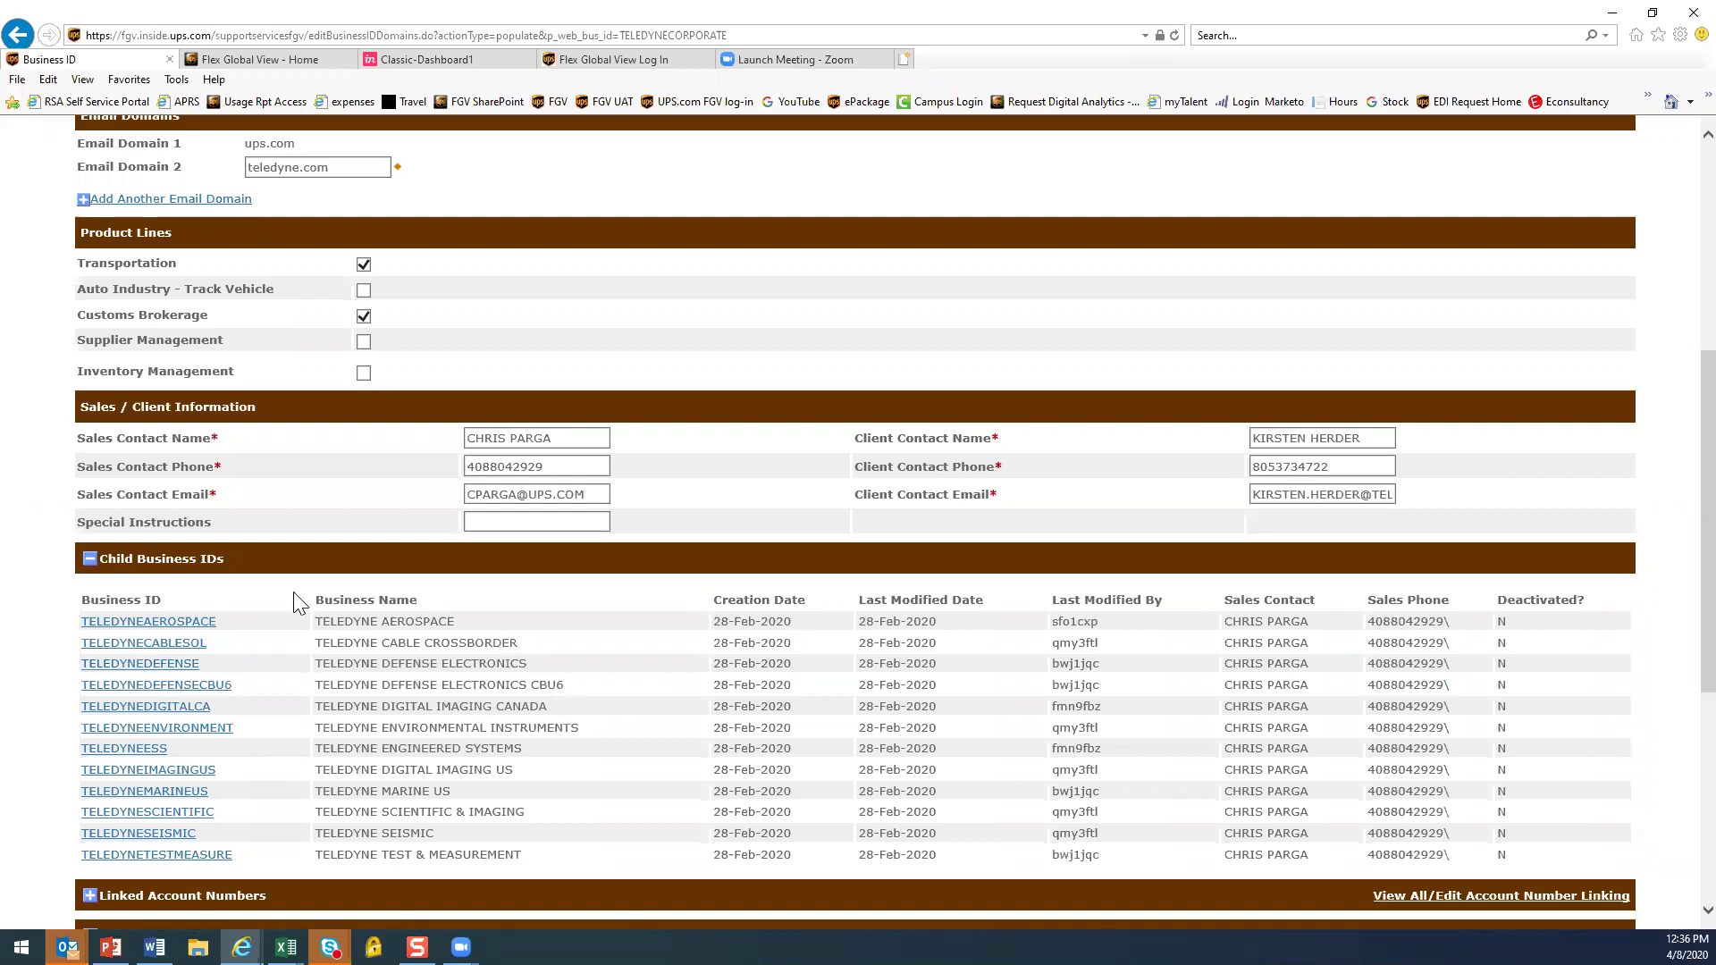
left_click(90, 560)
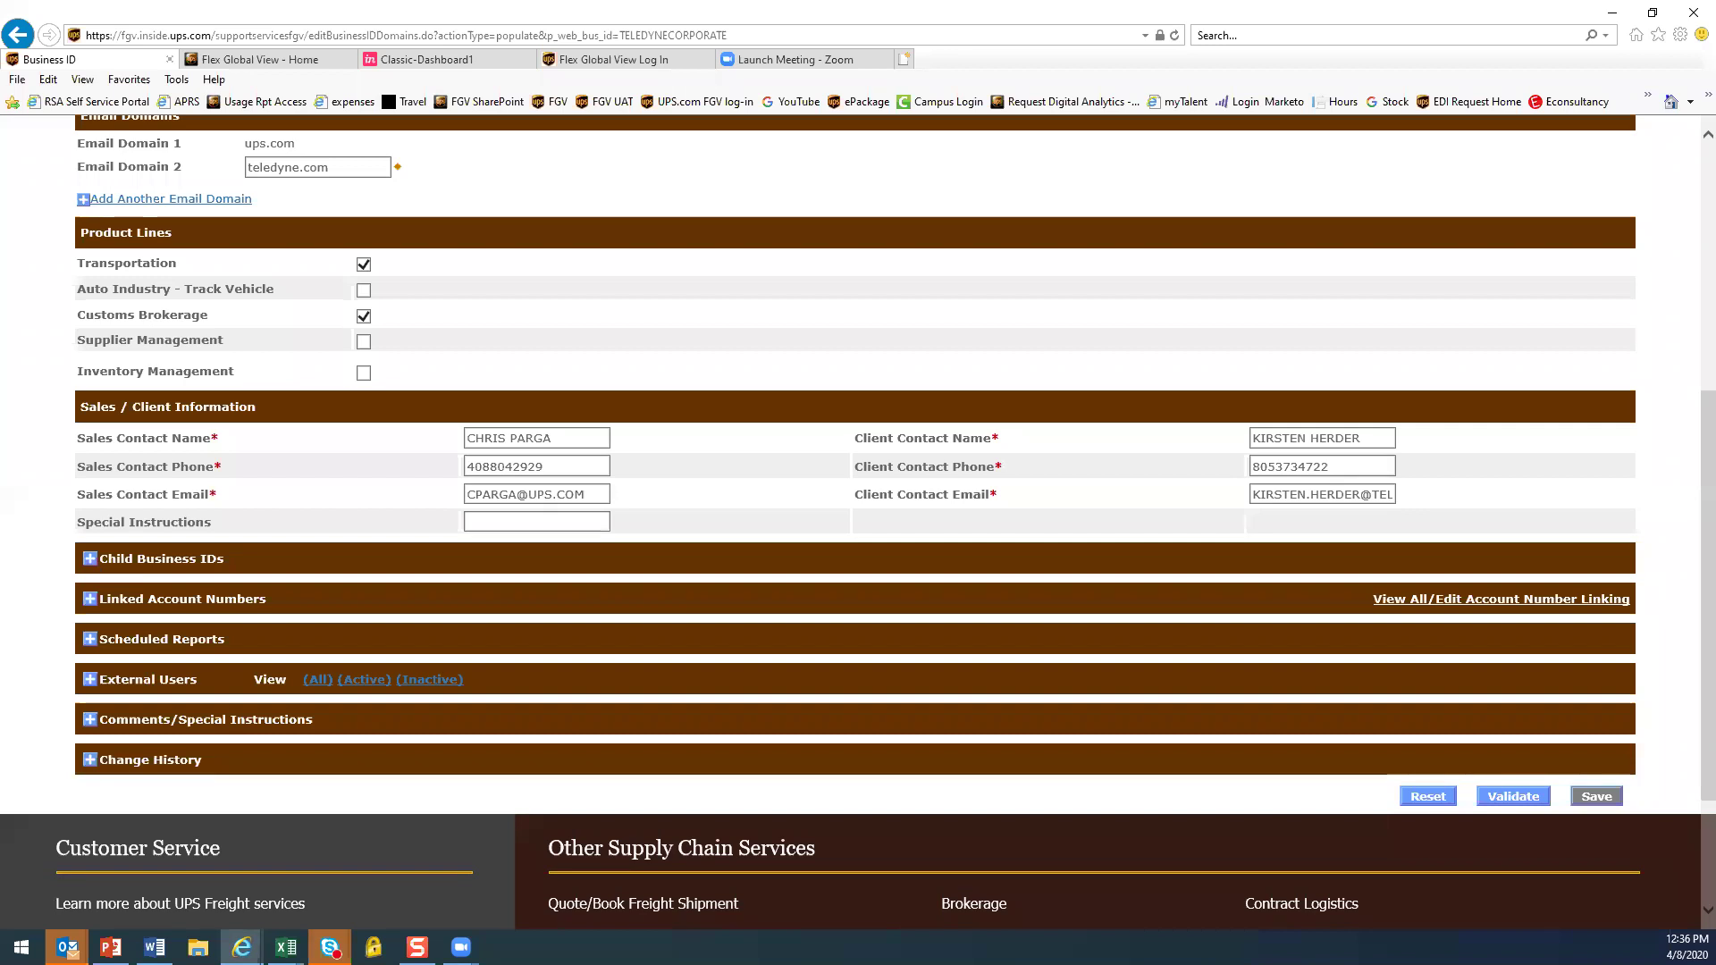
scroll(330, 467, "up", 5)
Look up business ID EMERSON and expand its outbound extract profiles, CDE - EMERSON and SDE - EMERSON
left_click(218, 221)
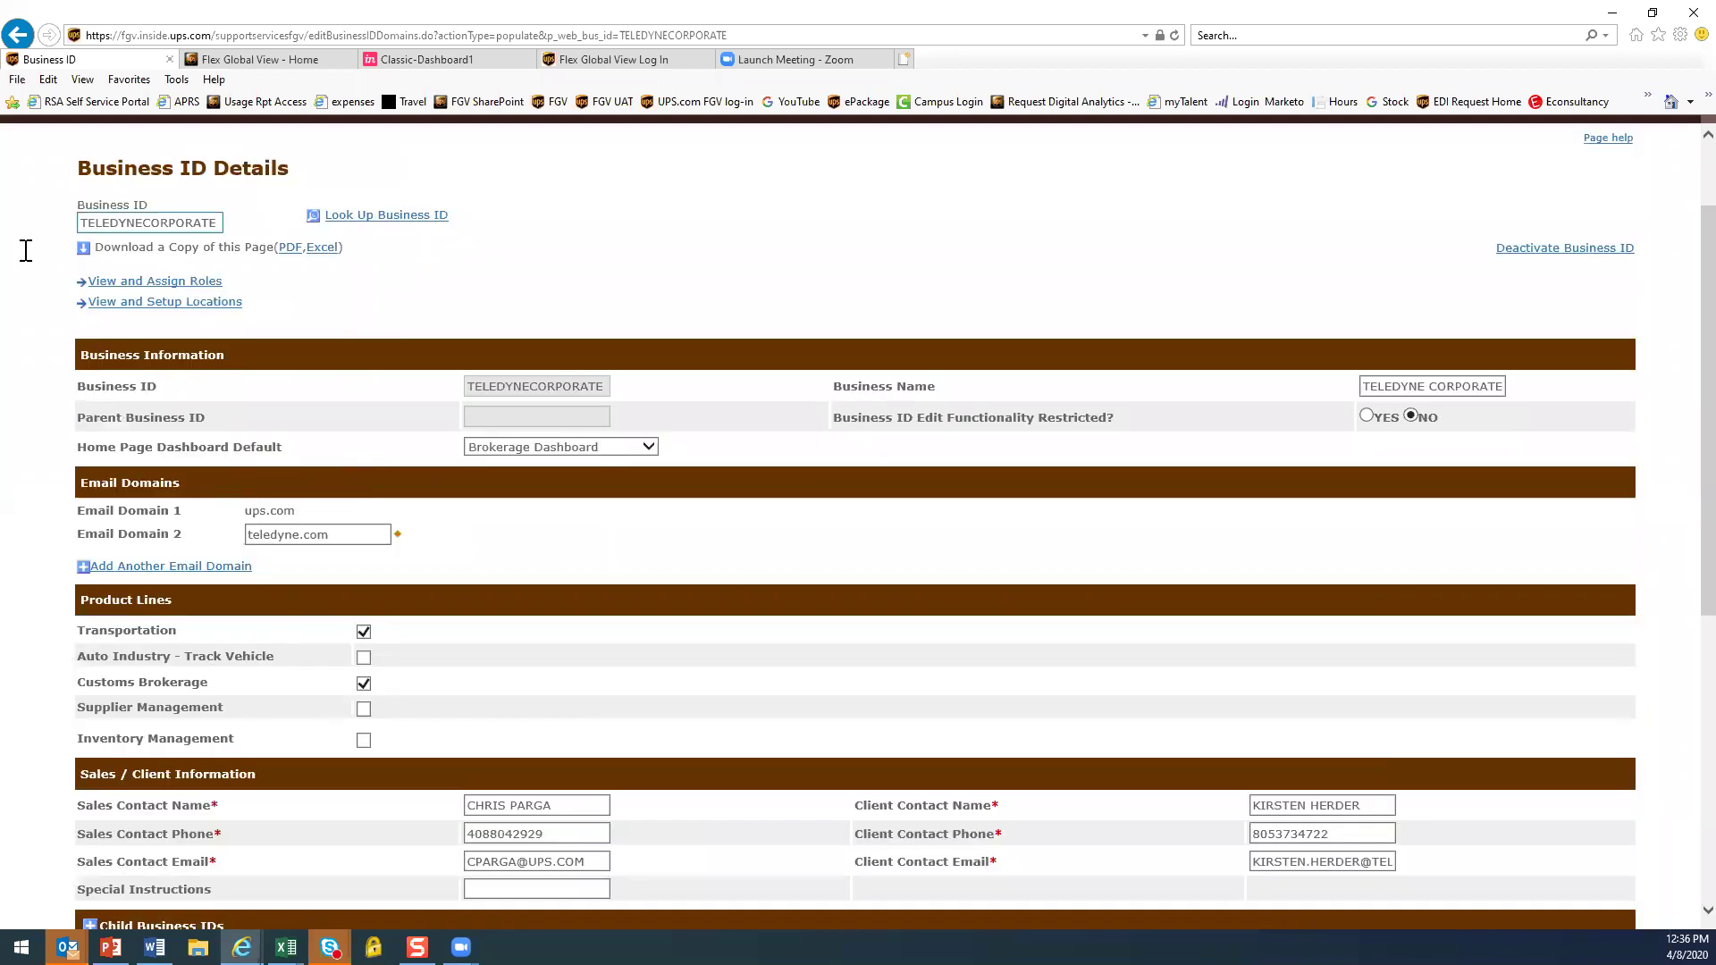
key("ctrl+a")
type("EMERSON")
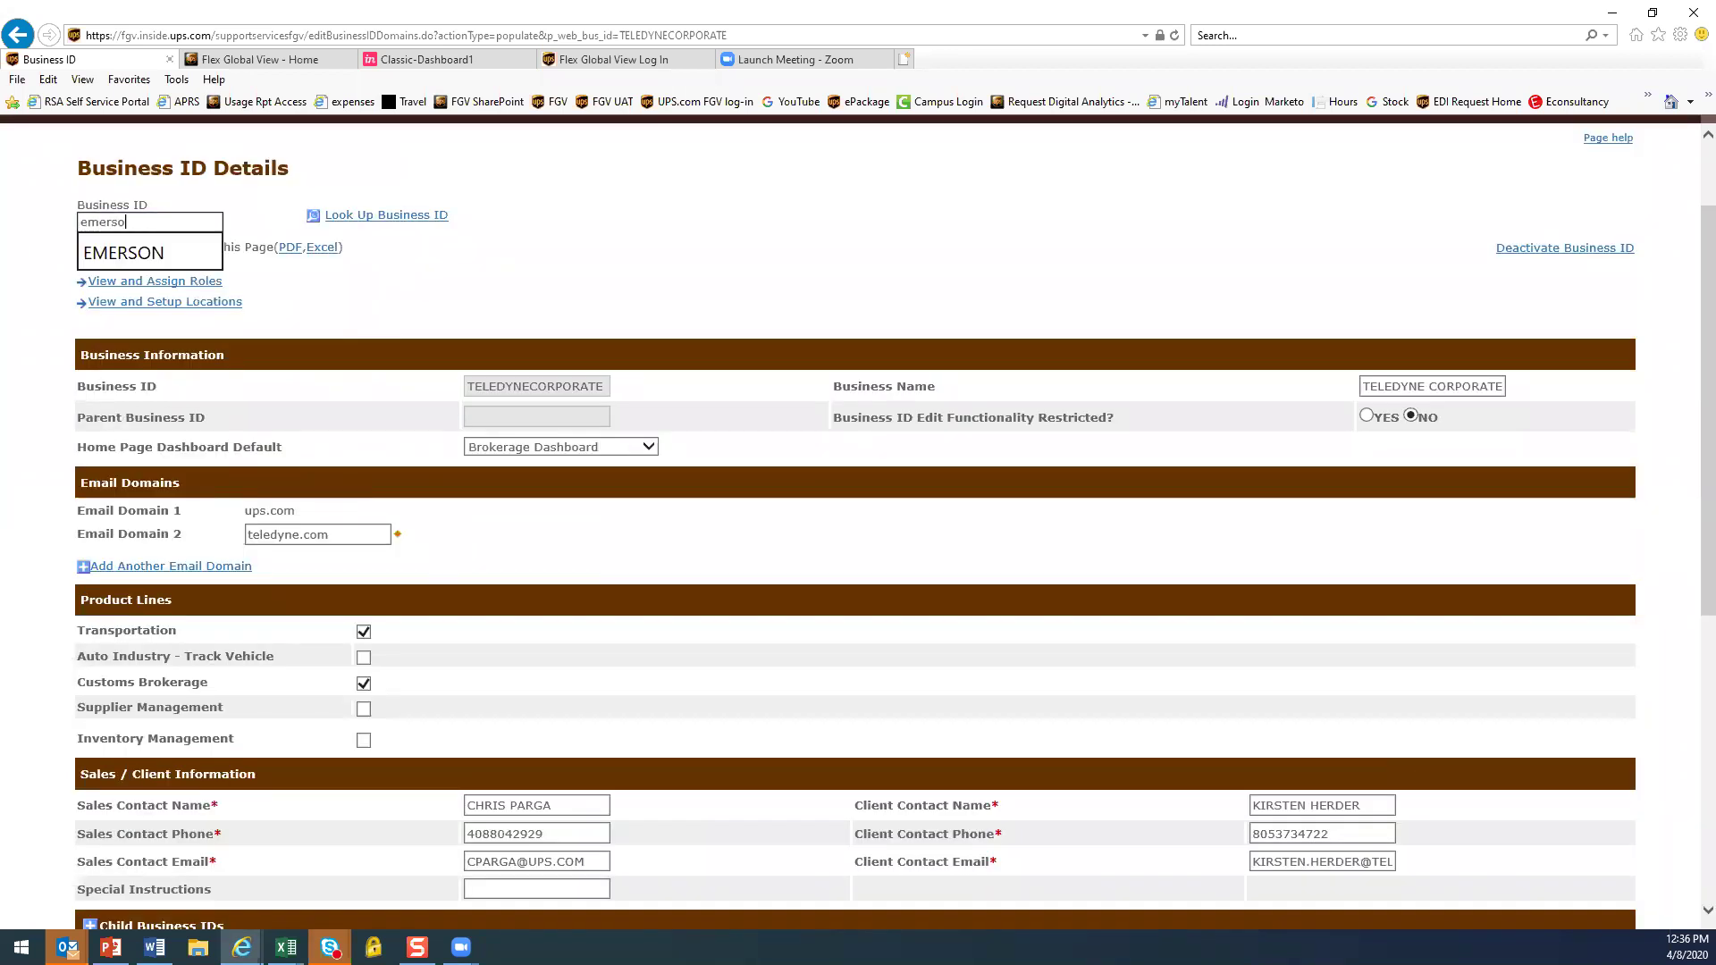
key("Return")
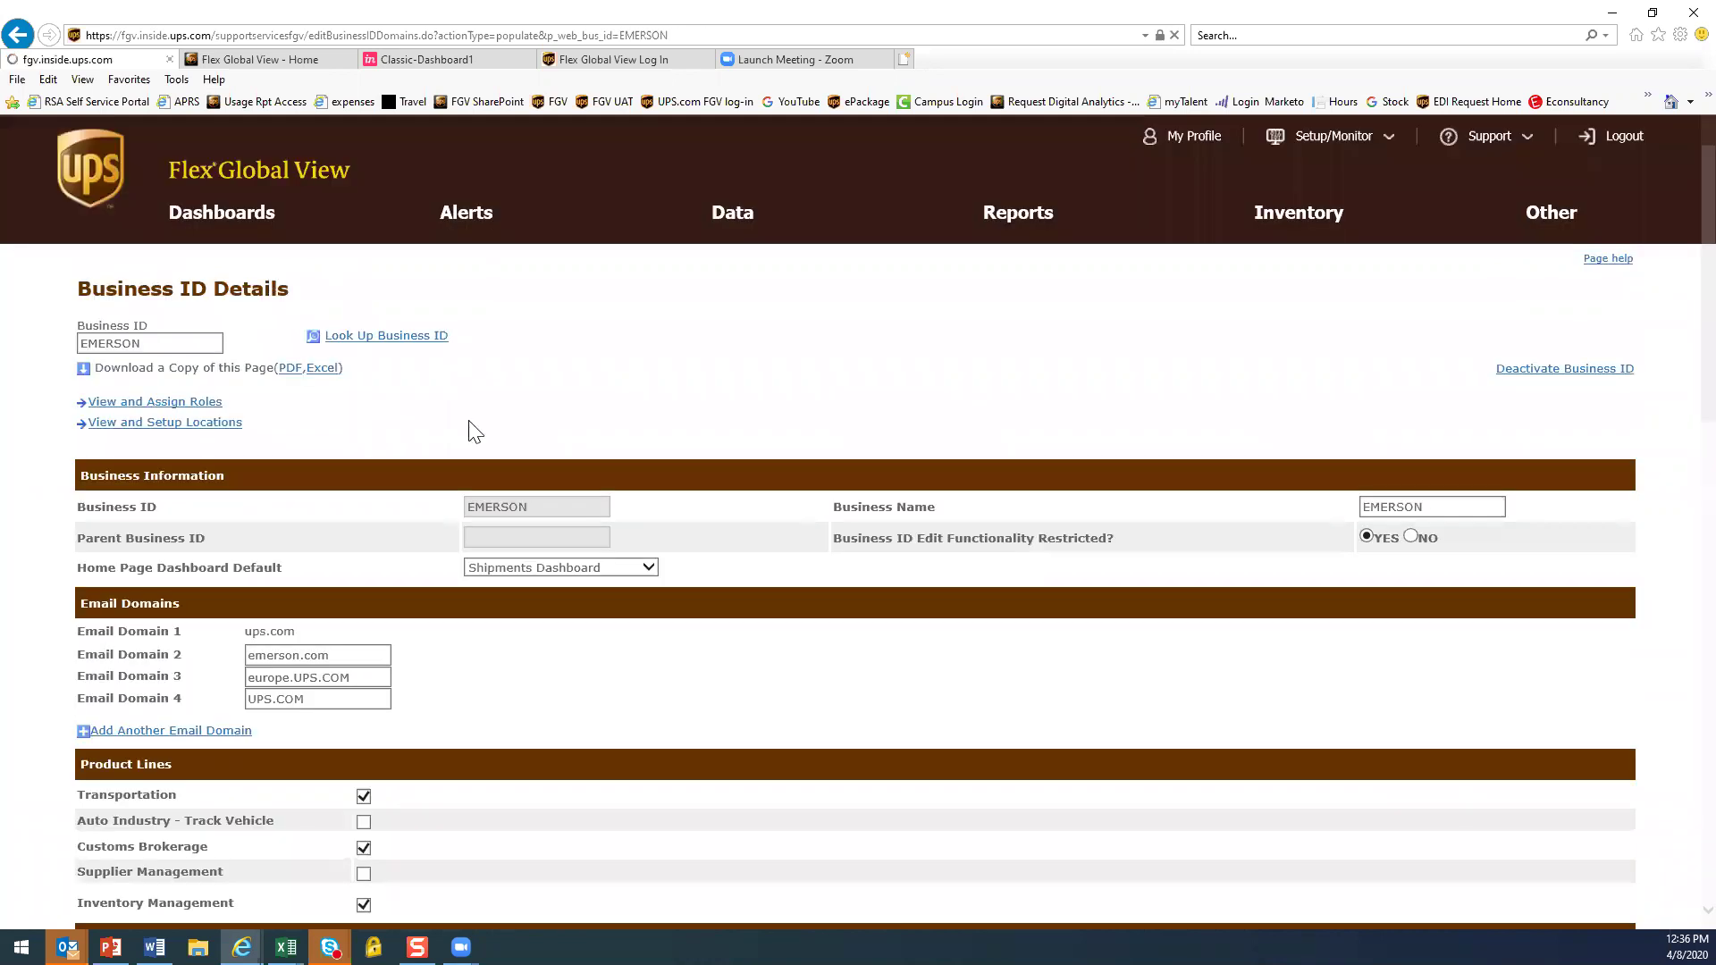
scroll(1528, 823, "down", 3)
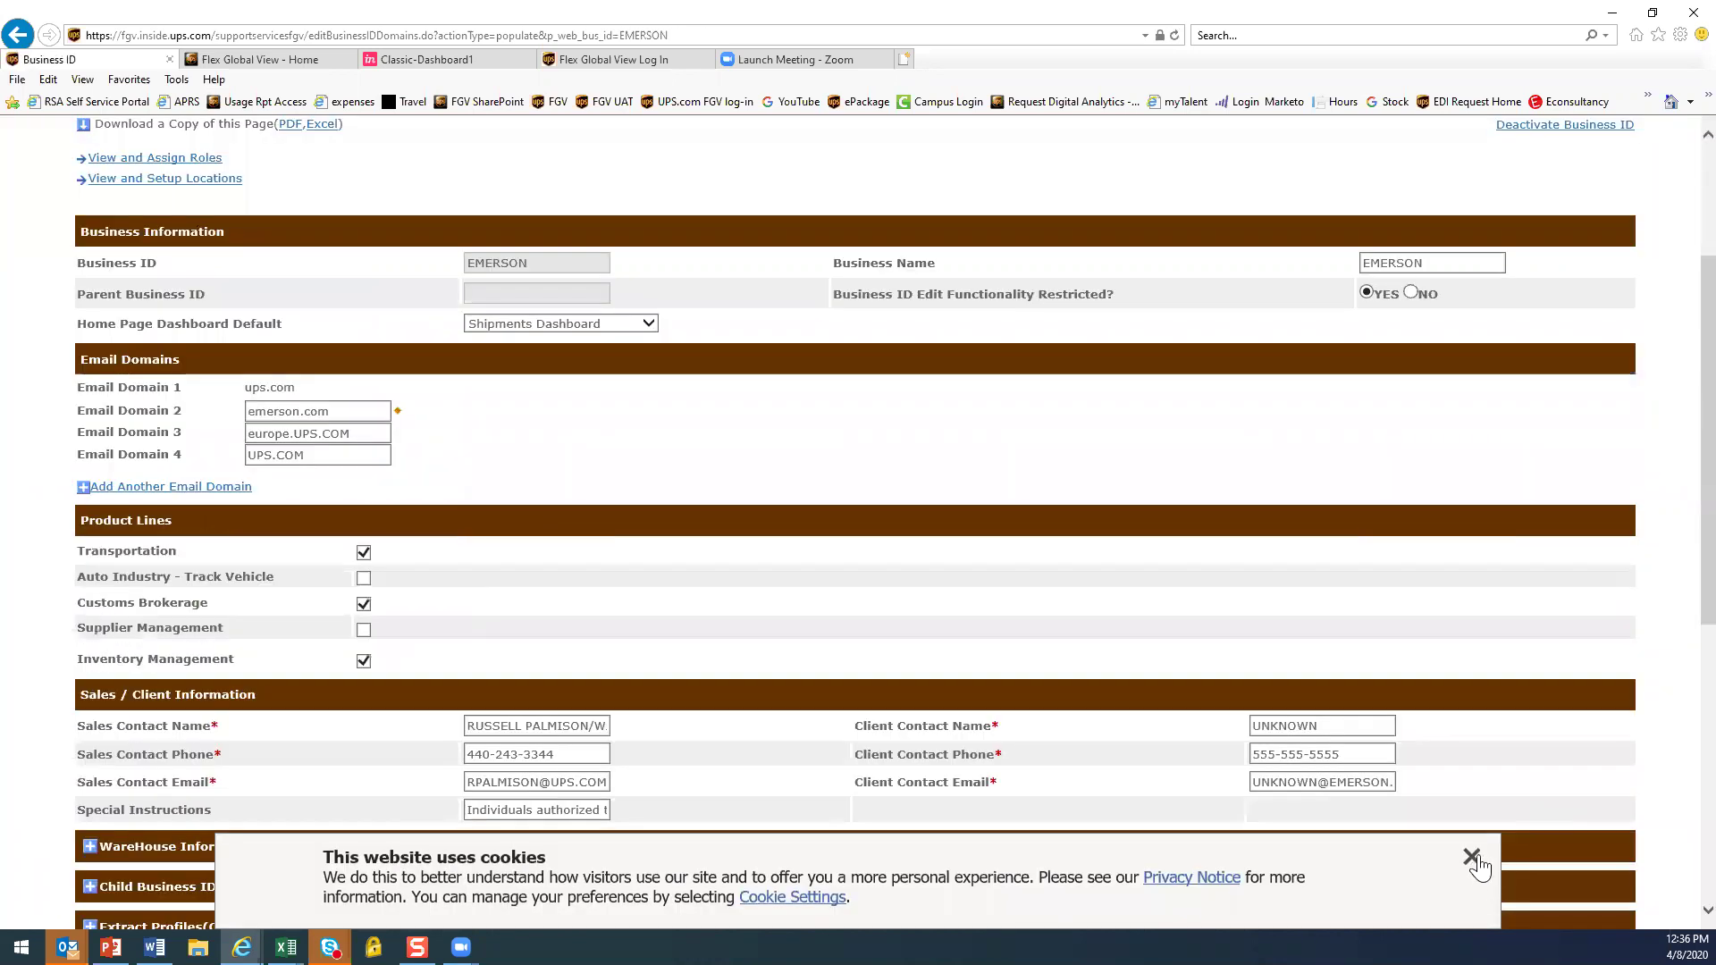
left_click(1472, 857)
scroll(805, 463, "down", 3)
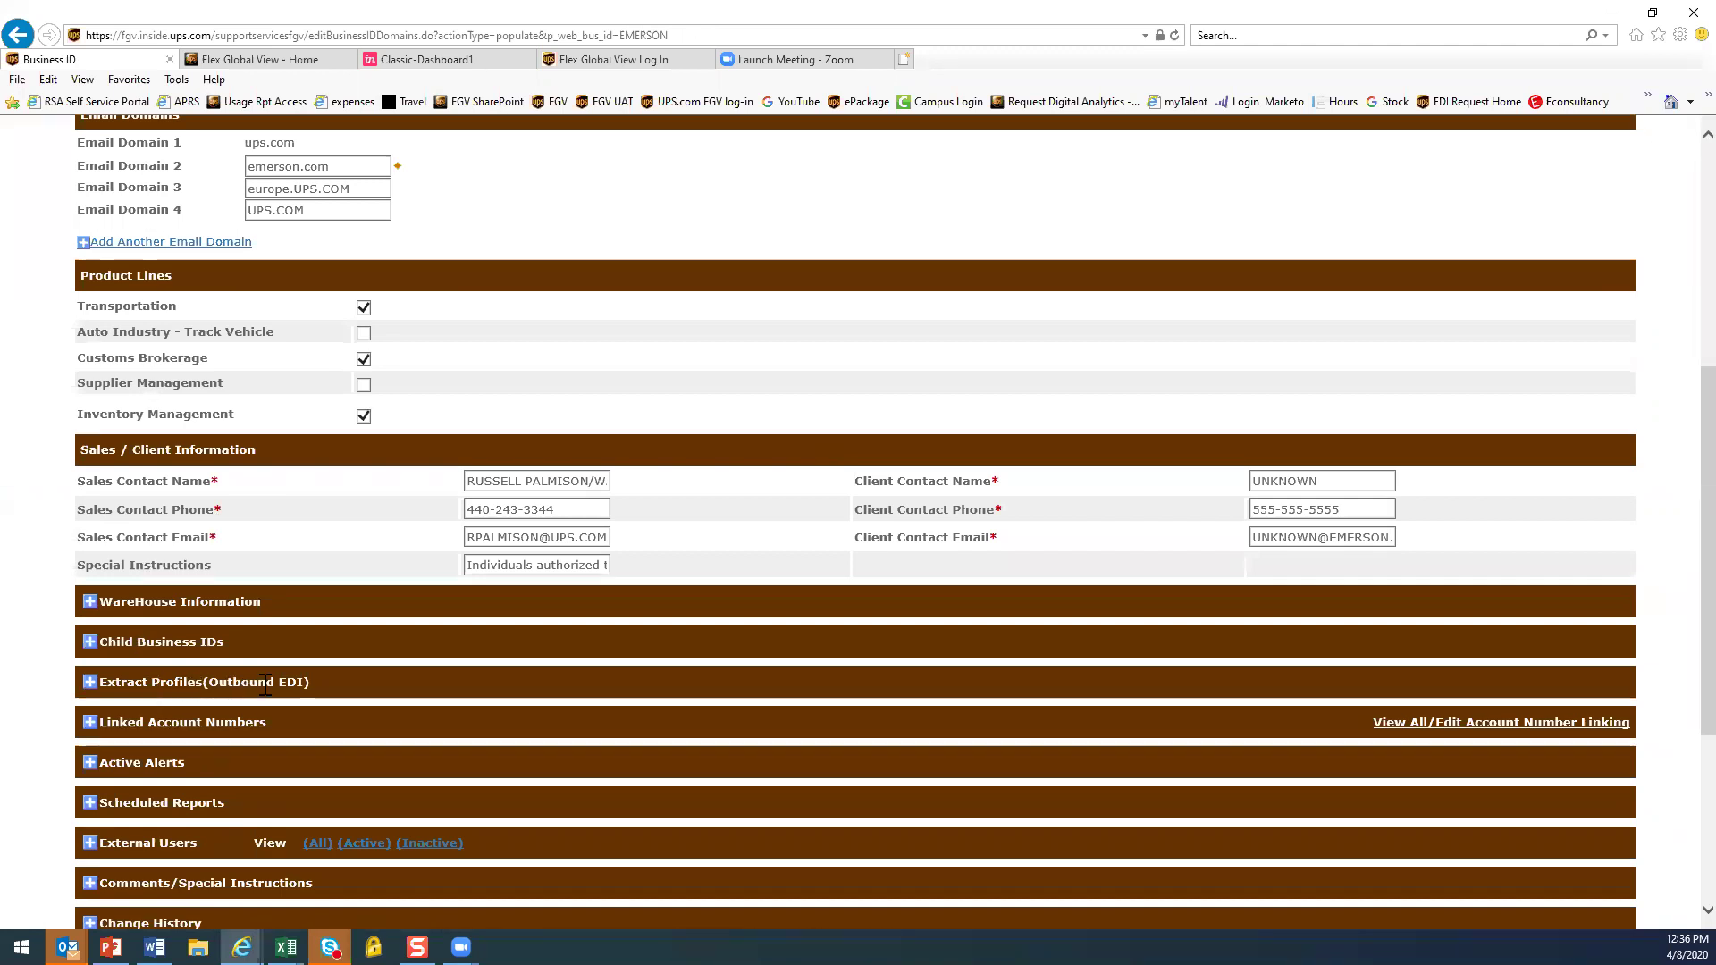
left_click(90, 683)
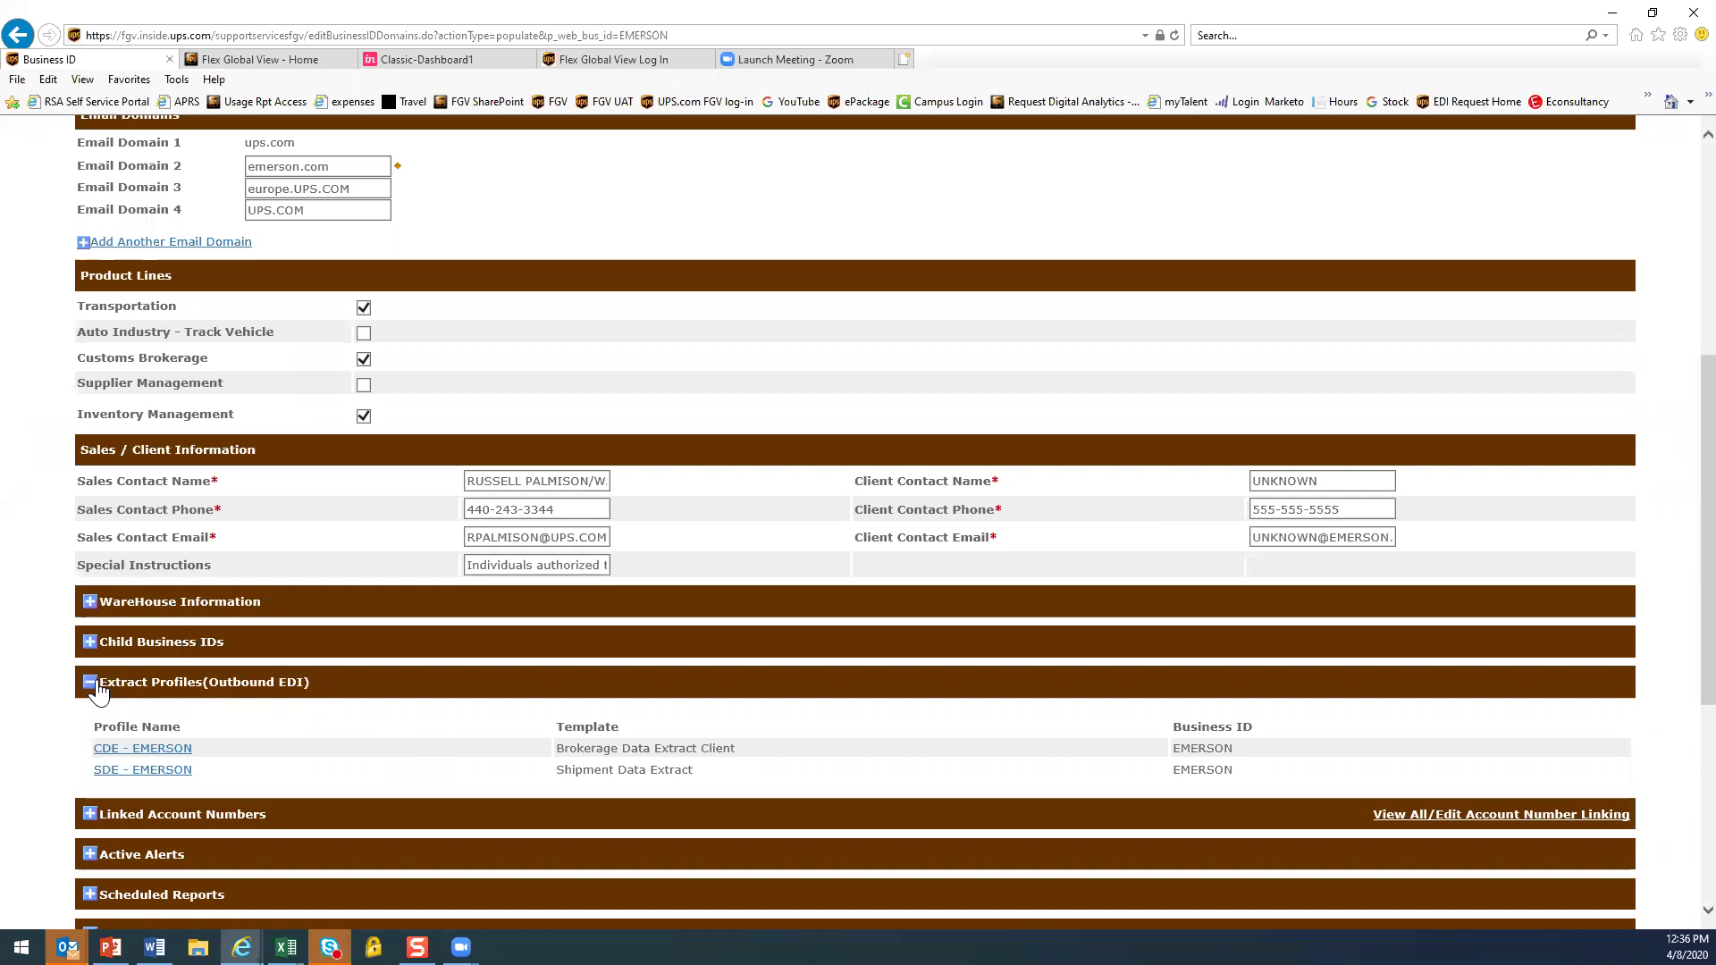
Collapse Extract Profiles, expand EMERSON's Linked Account Numbers, and open View All/Edit Account Number Linking
left_click(91, 685)
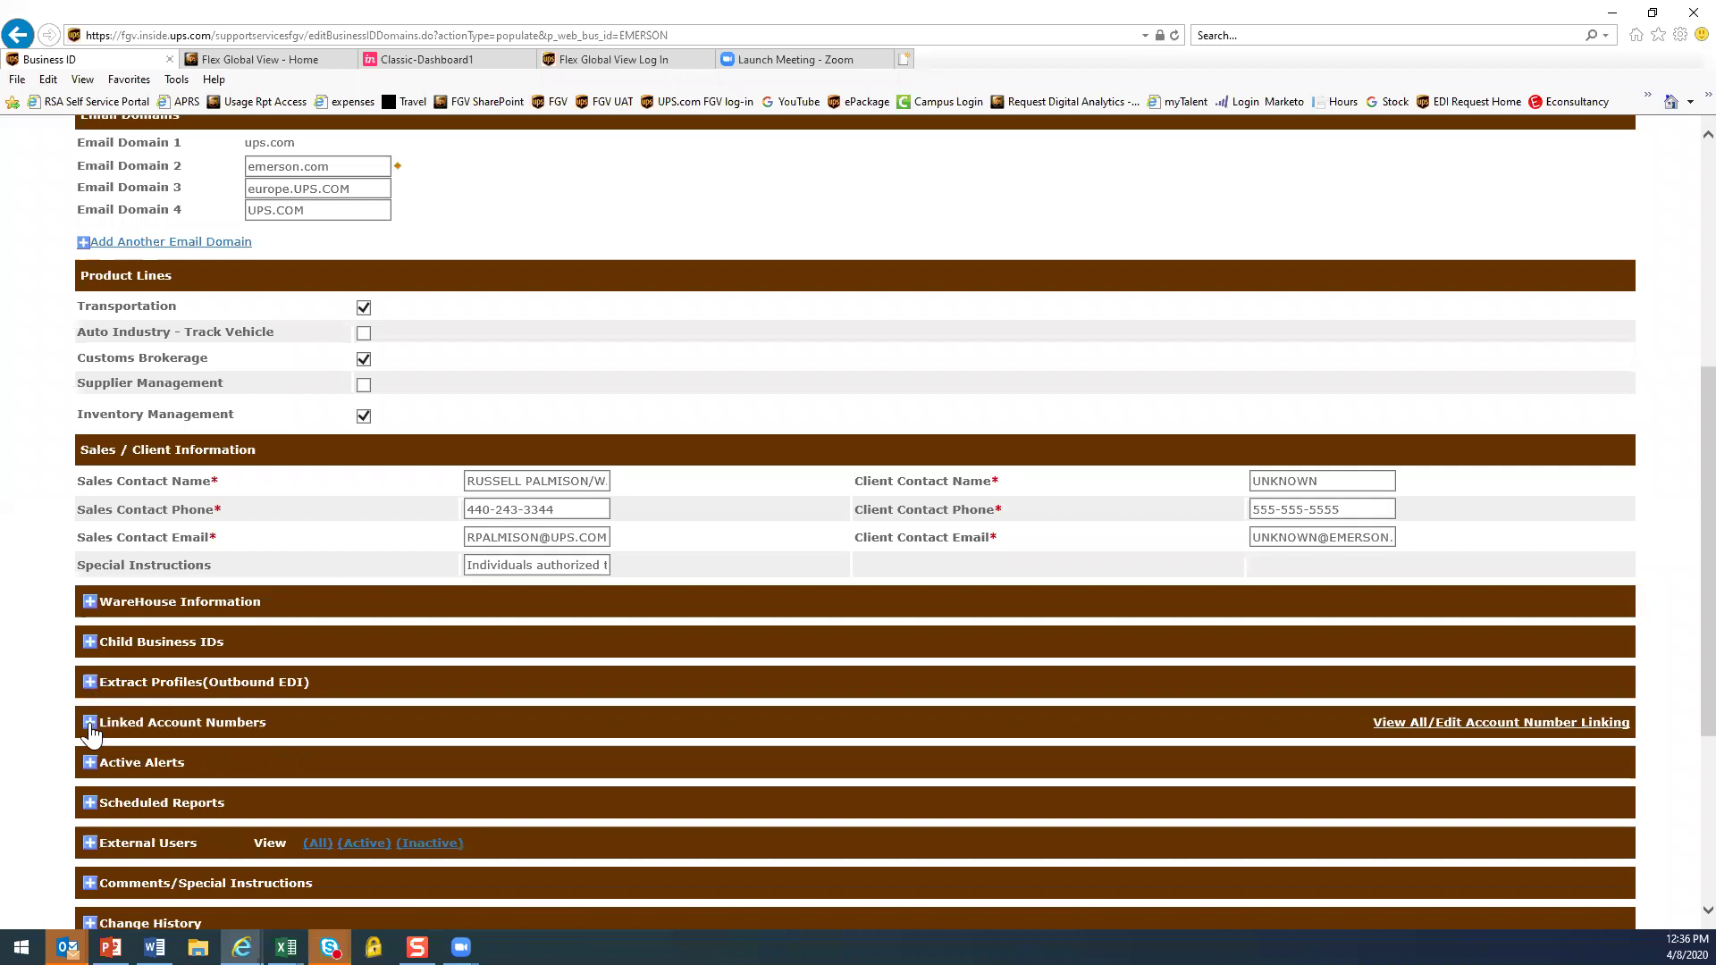
left_click(90, 722)
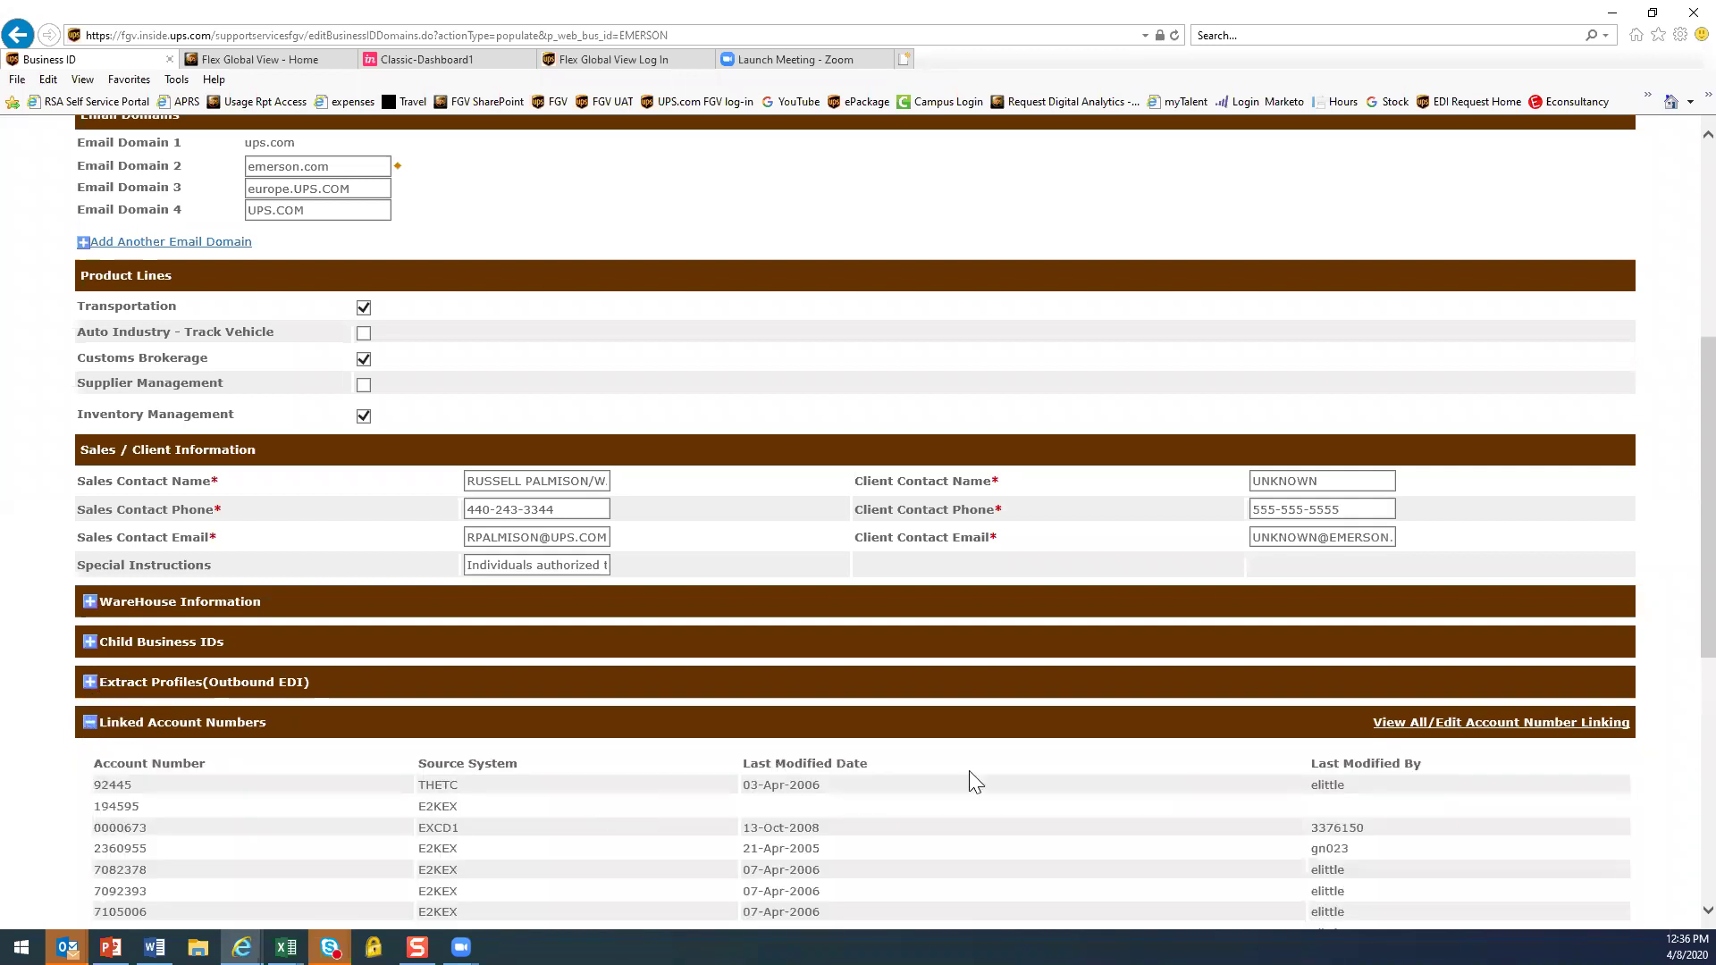
scroll(973, 778, "down", 1)
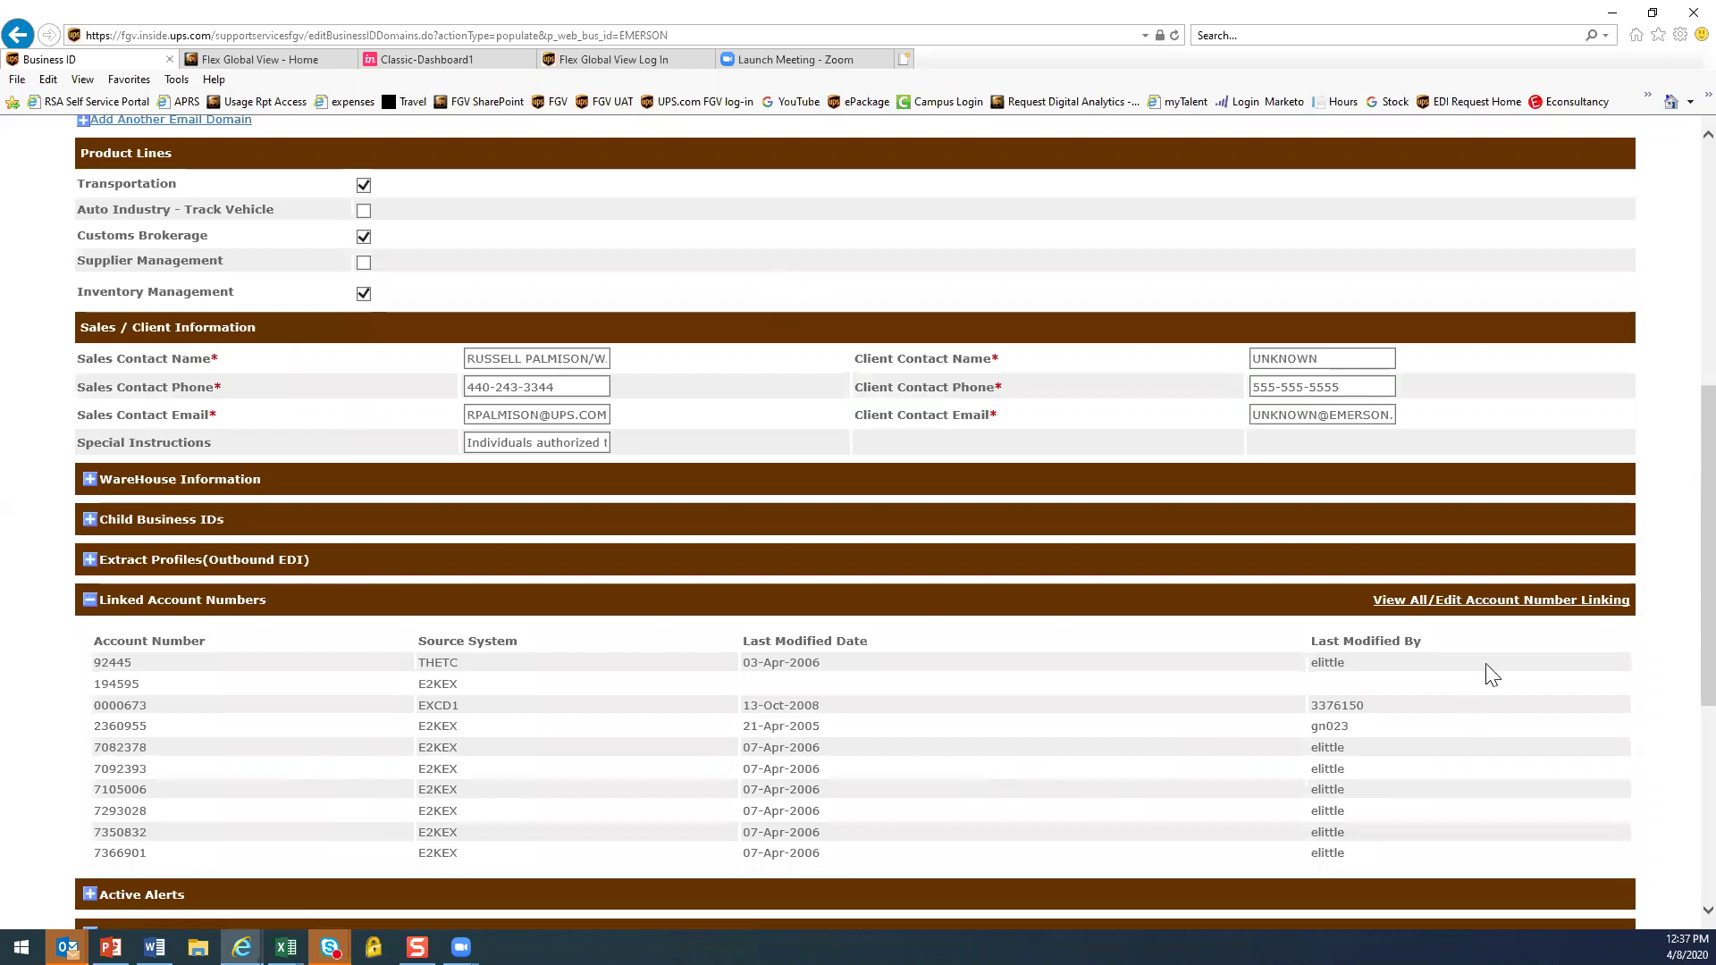
left_click(1428, 600)
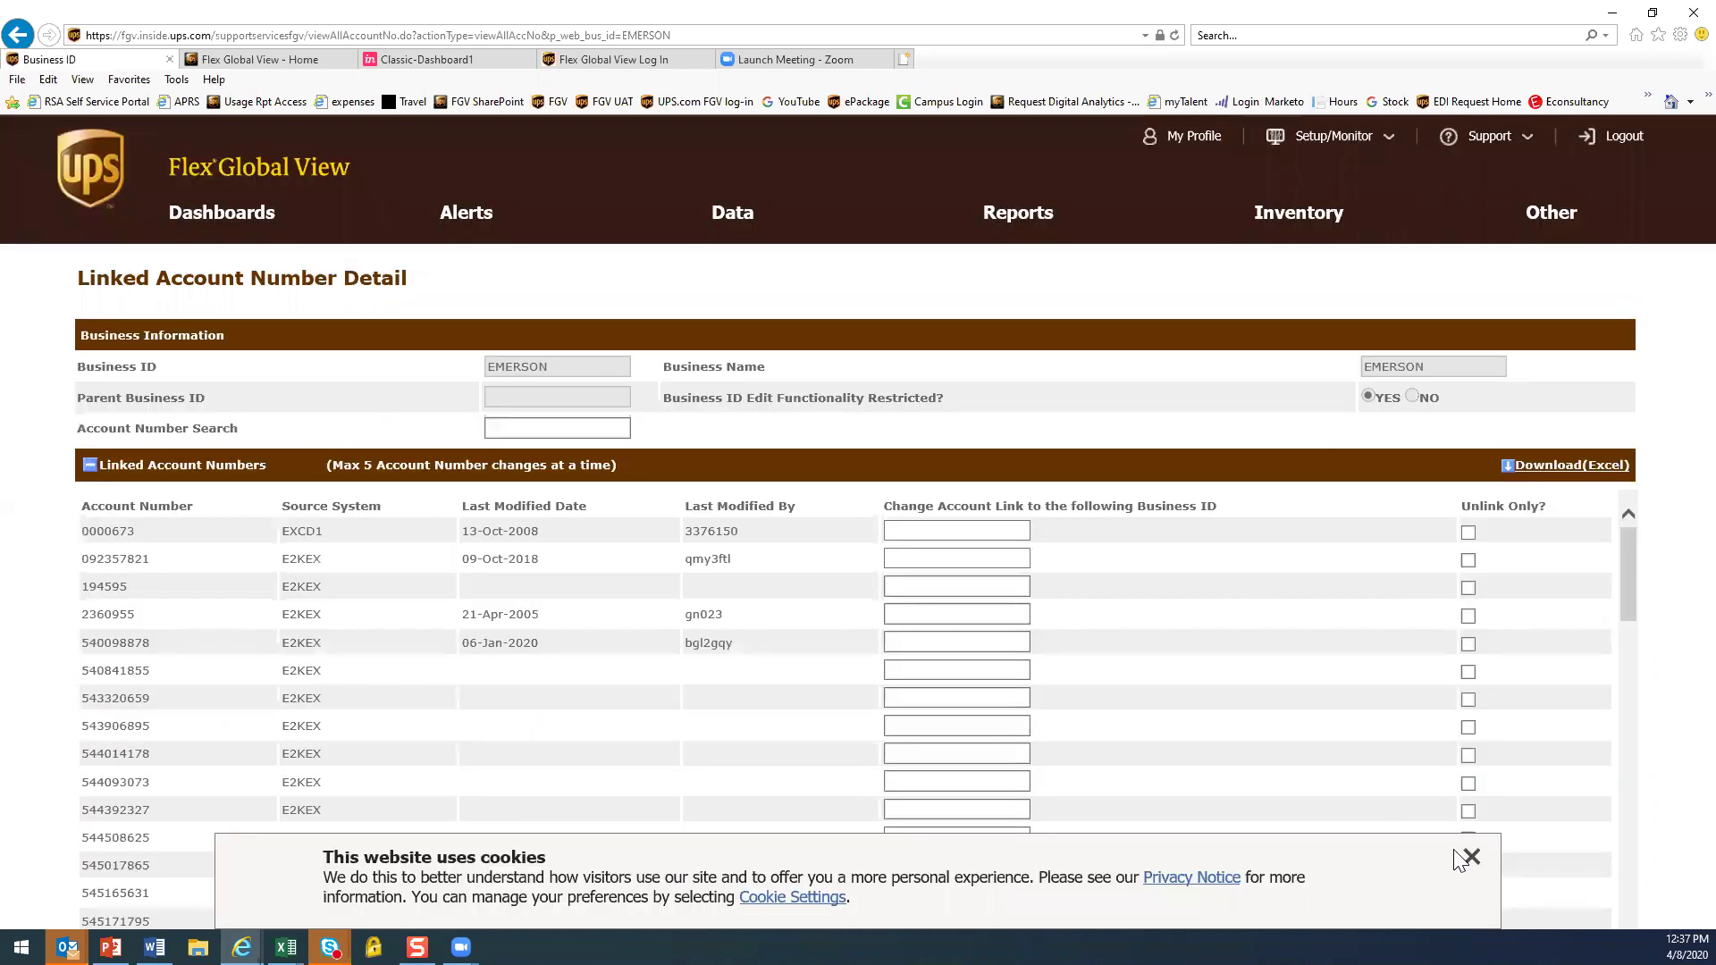
left_click(1471, 857)
left_click_drag(1630, 574, 1618, 621)
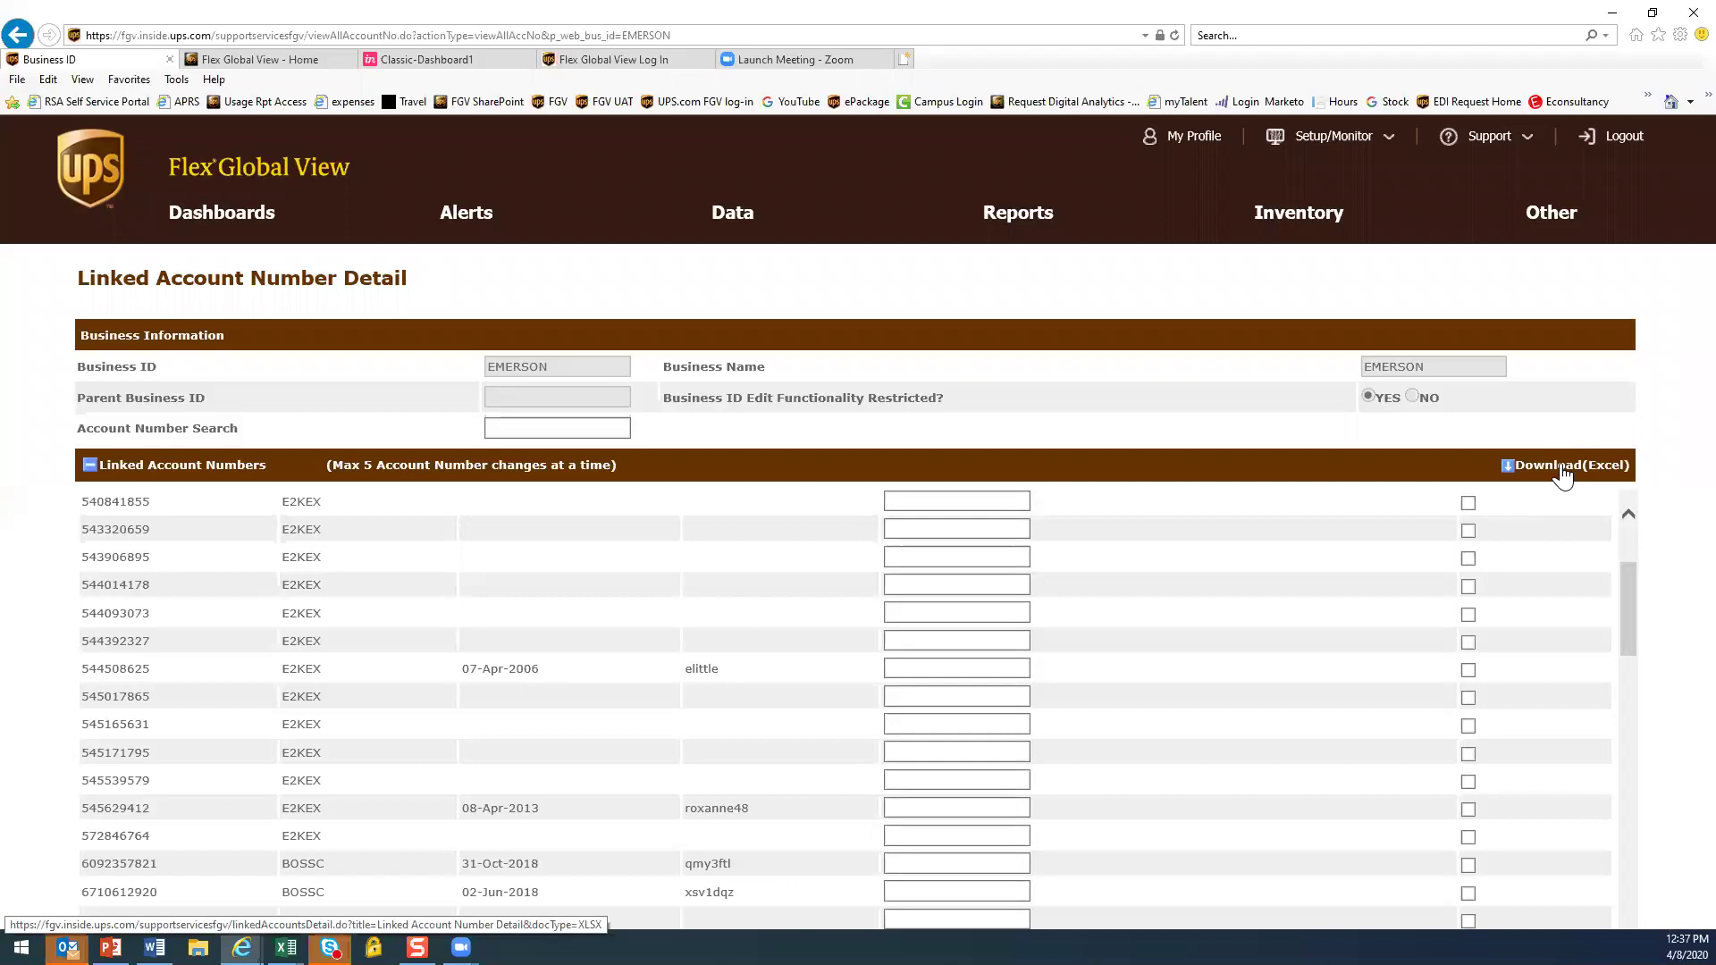
scroll(694, 701, "up", 3)
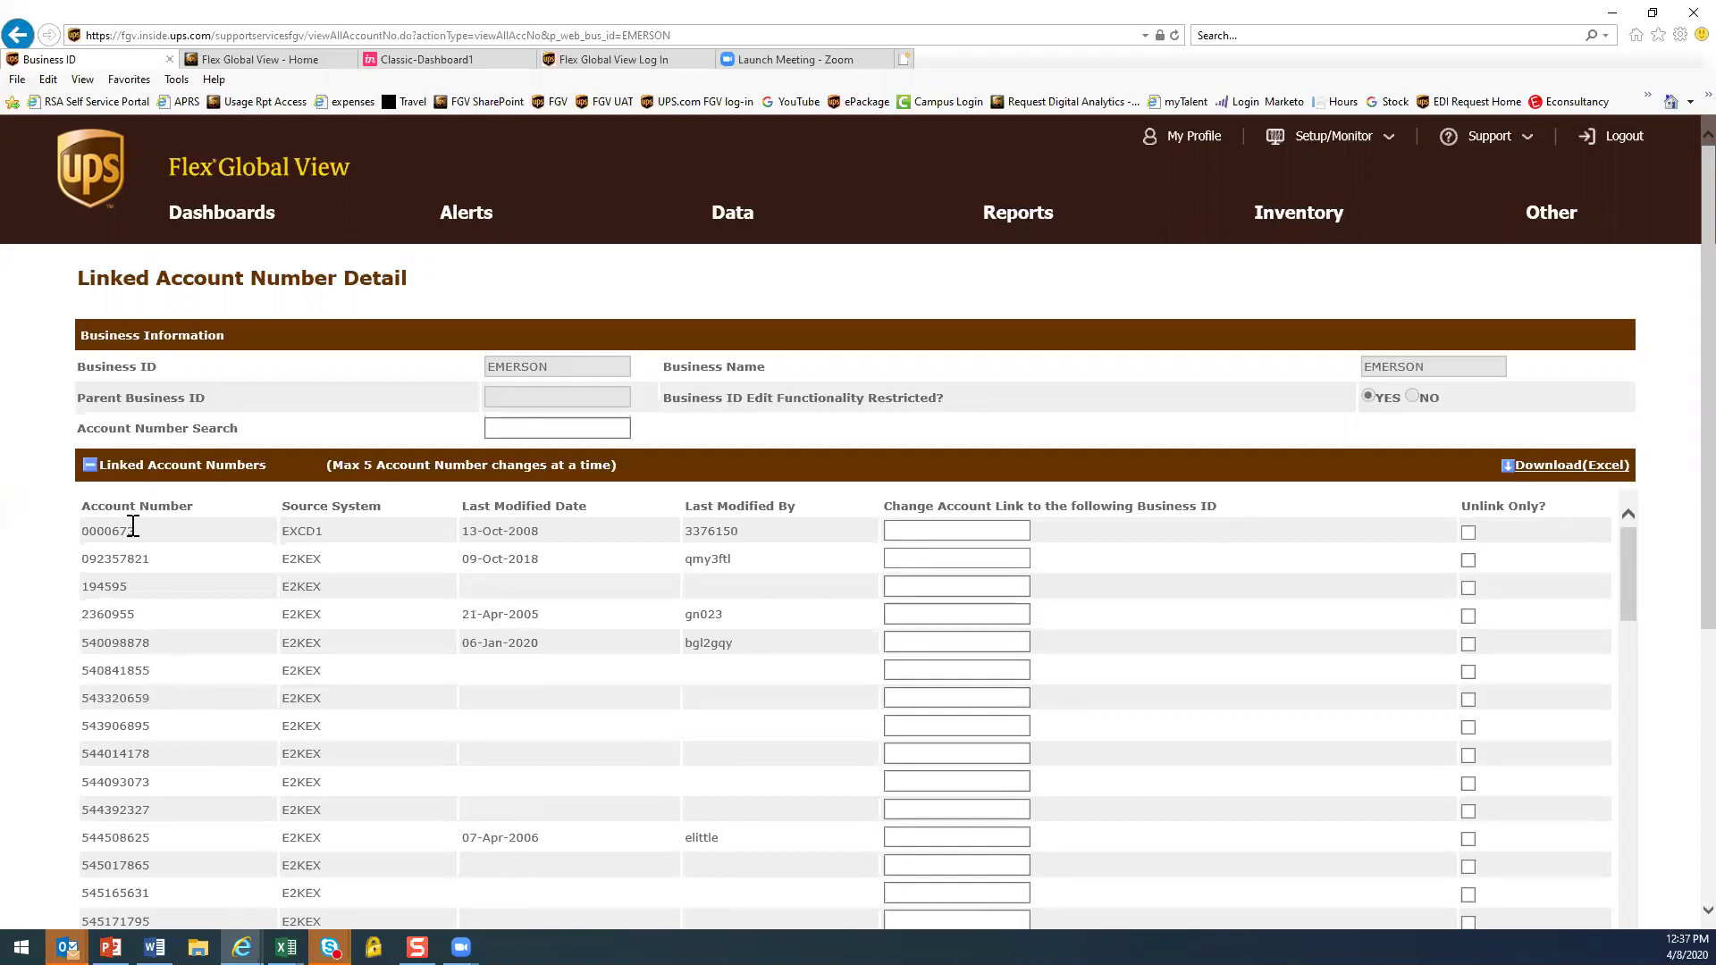
left_click(907, 536)
scroll(1251, 661, "down", 2)
scroll(1187, 646, "down", 10)
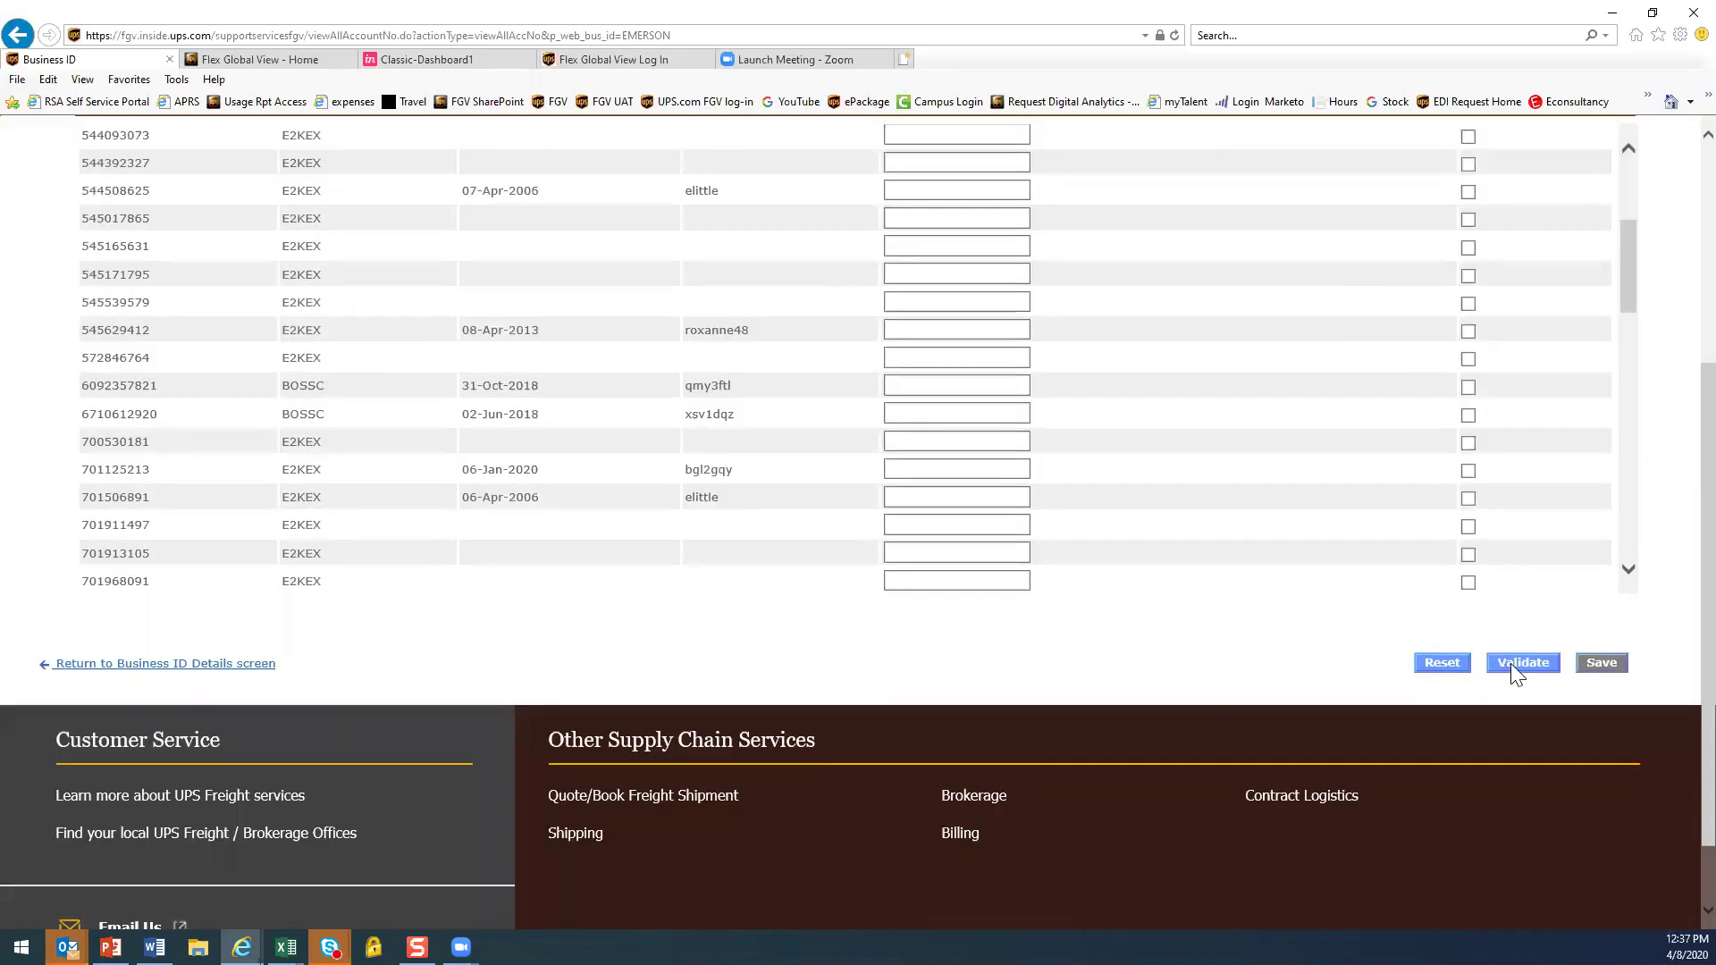
scroll(996, 701, "up", 3)
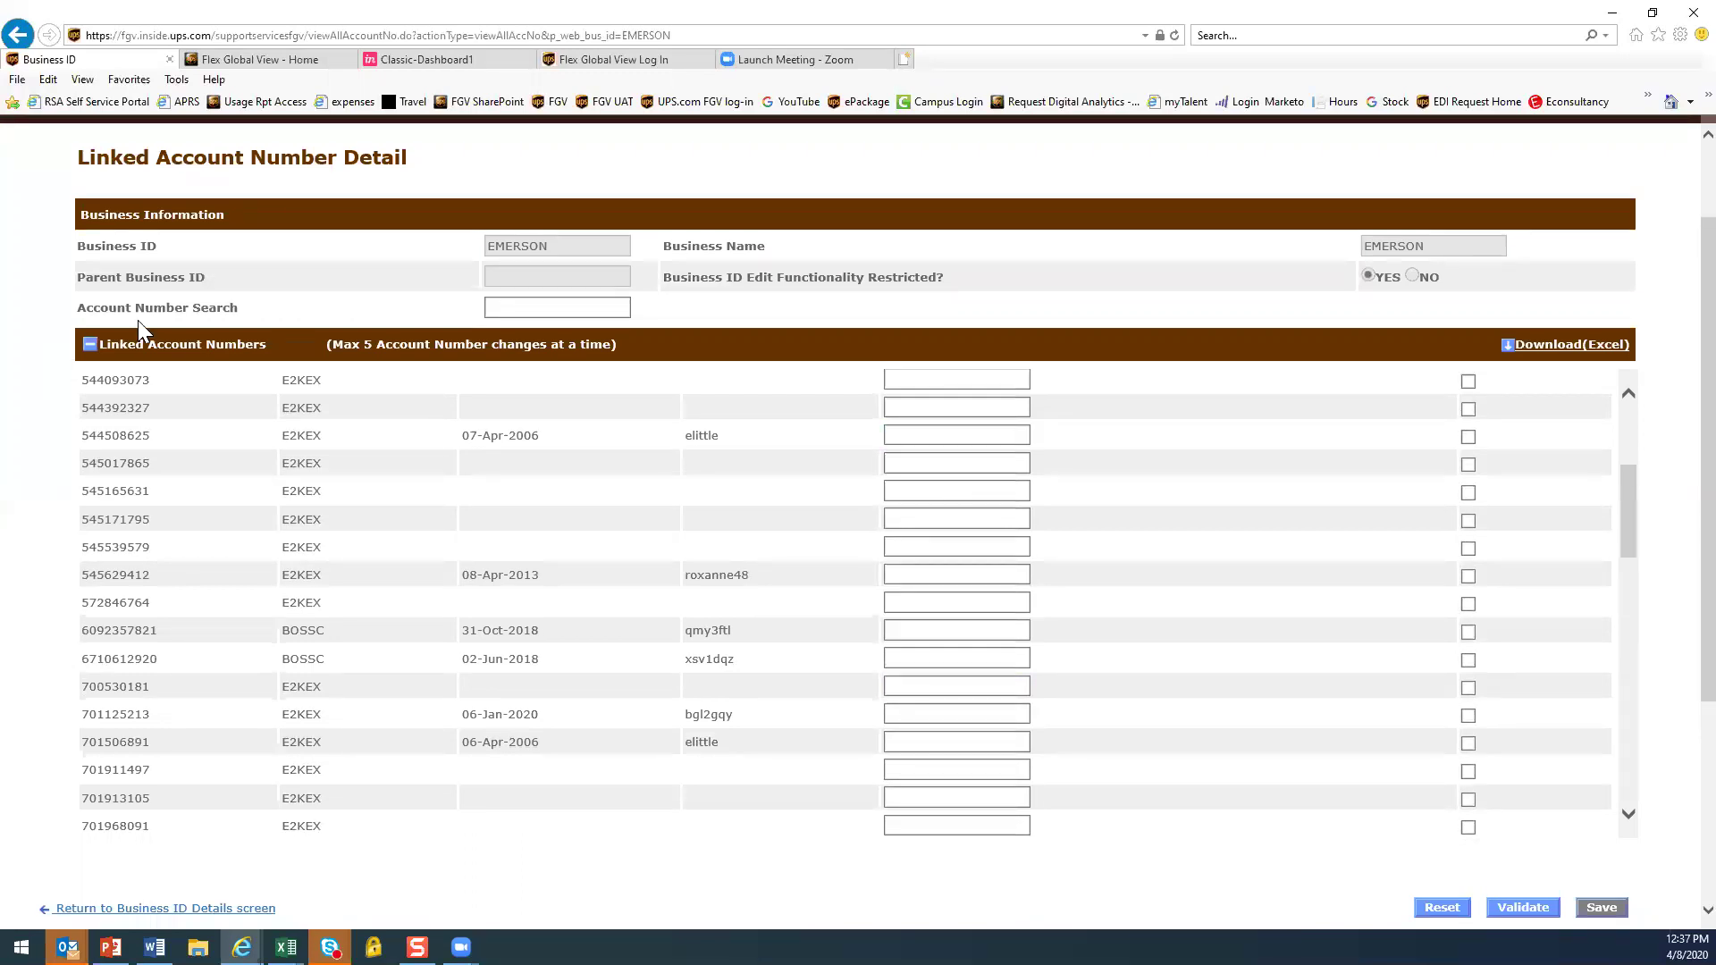
left_click(970, 437)
scroll(1287, 507, "up", 5)
scroll(1300, 502, "up", 2)
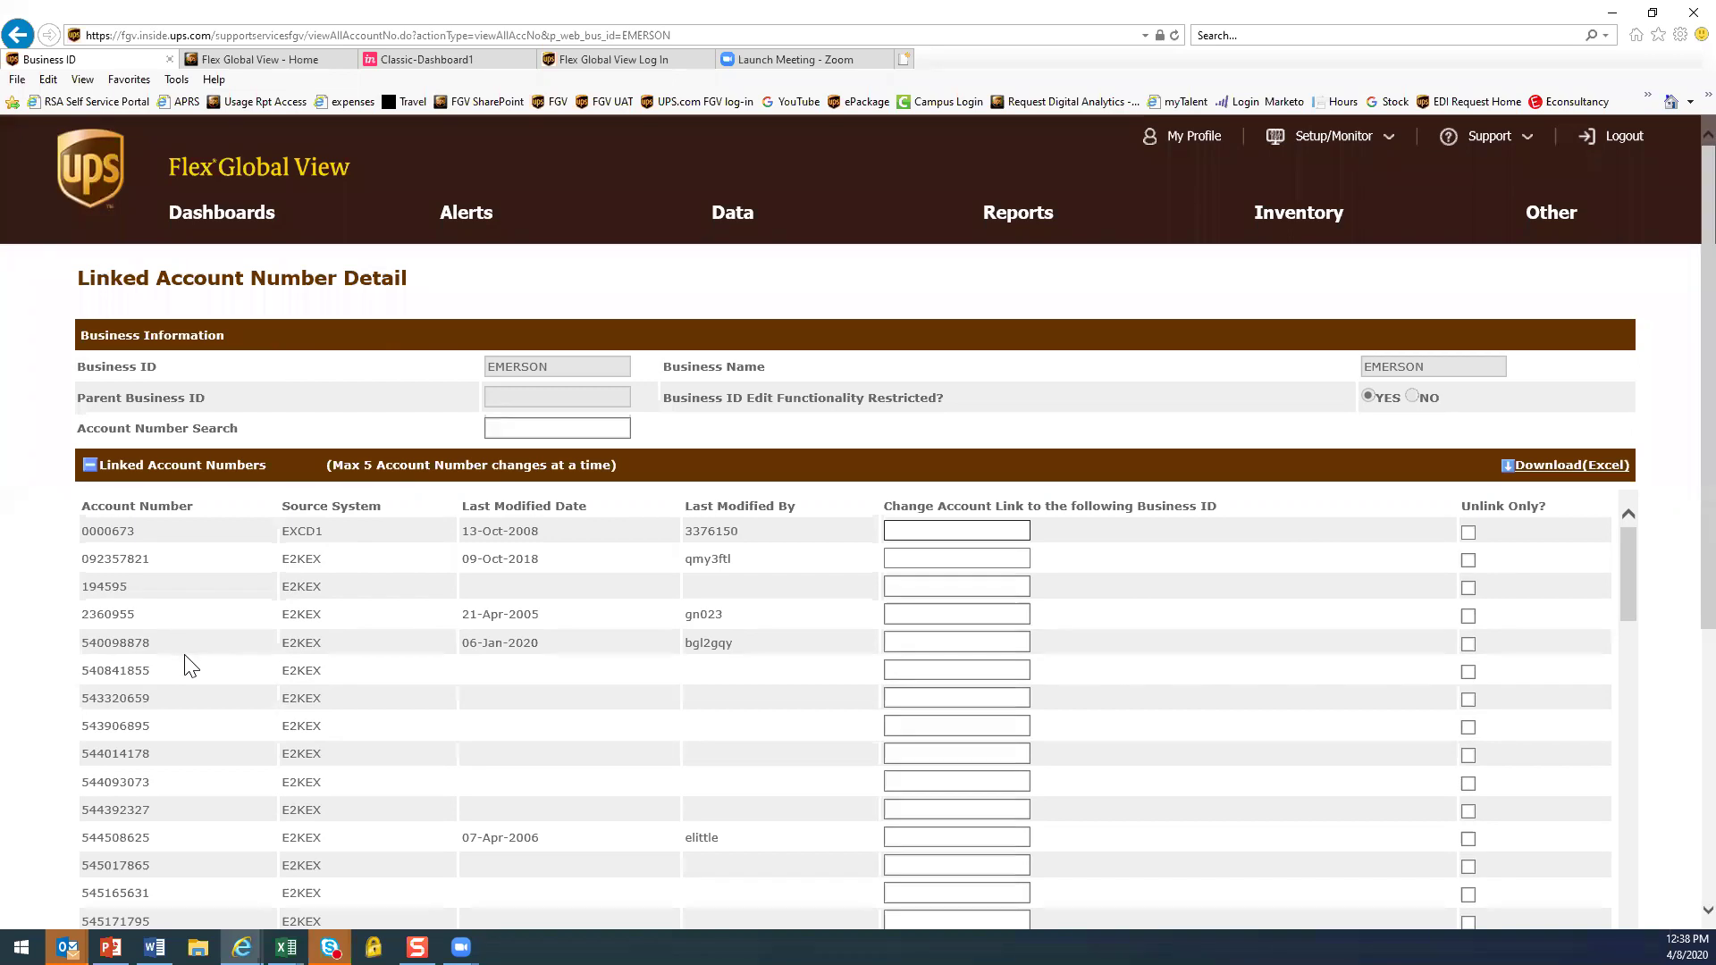
left_click(1468, 645)
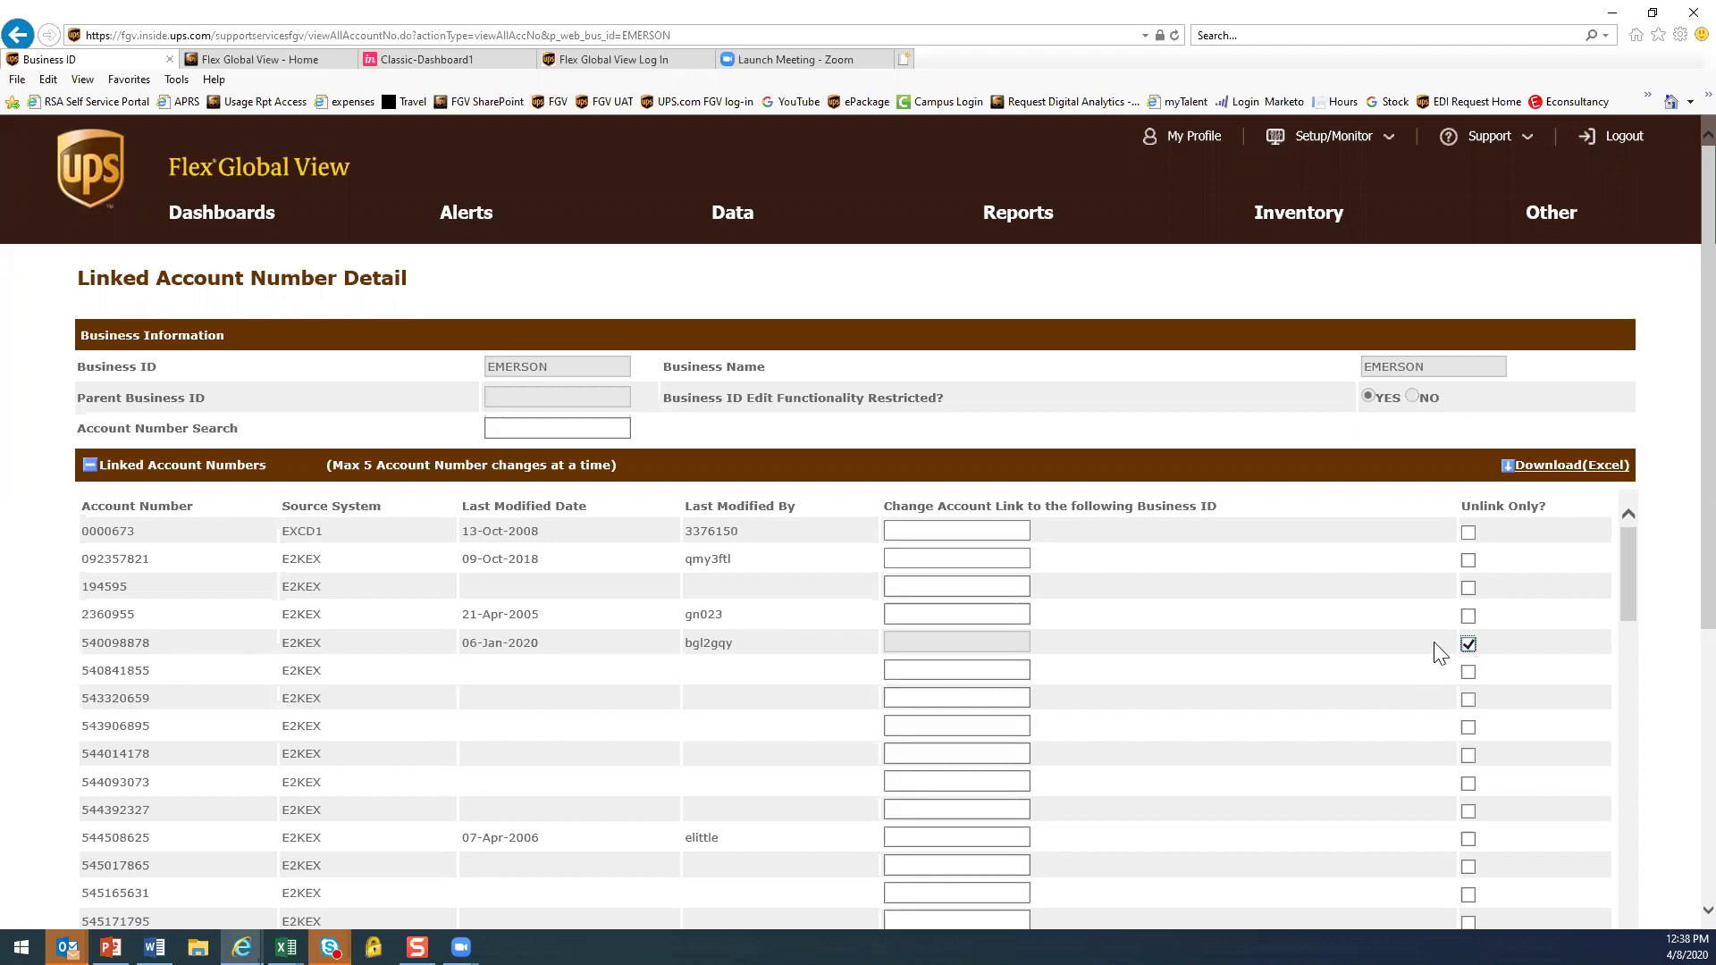
Go from the linked account page back to EMERSON's Business ID Details
scroll(1598, 702, "down", 4)
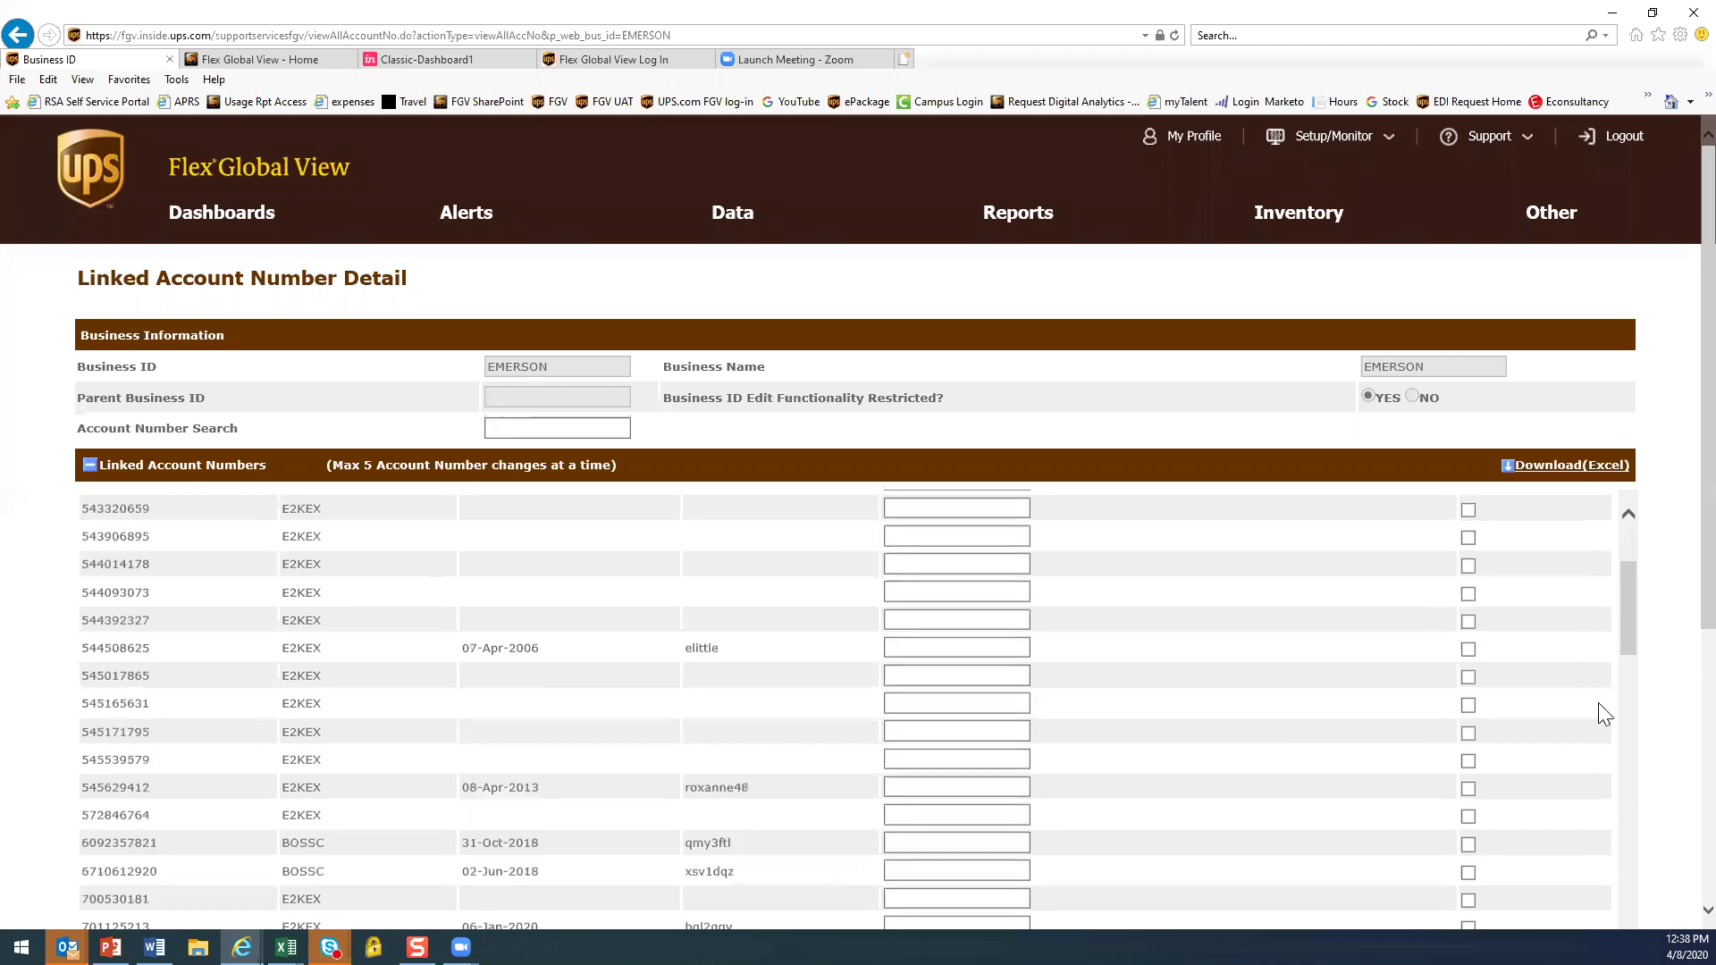
scroll(1664, 789, "down", 4)
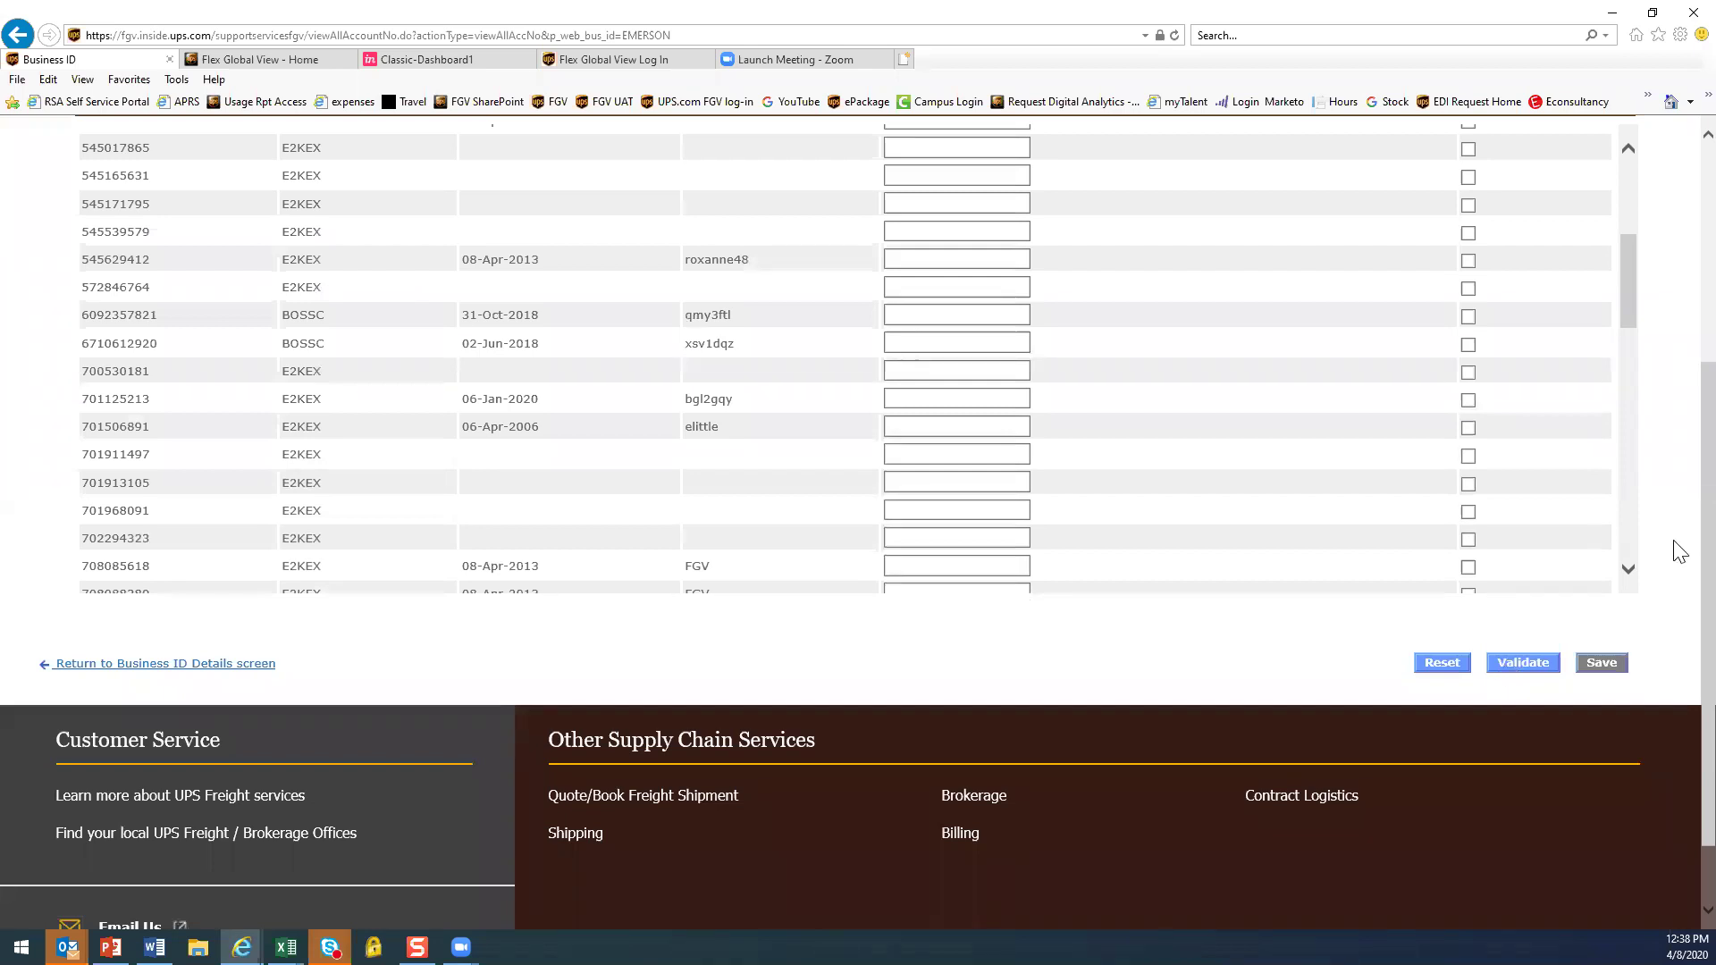
scroll(1677, 547, "up", 3)
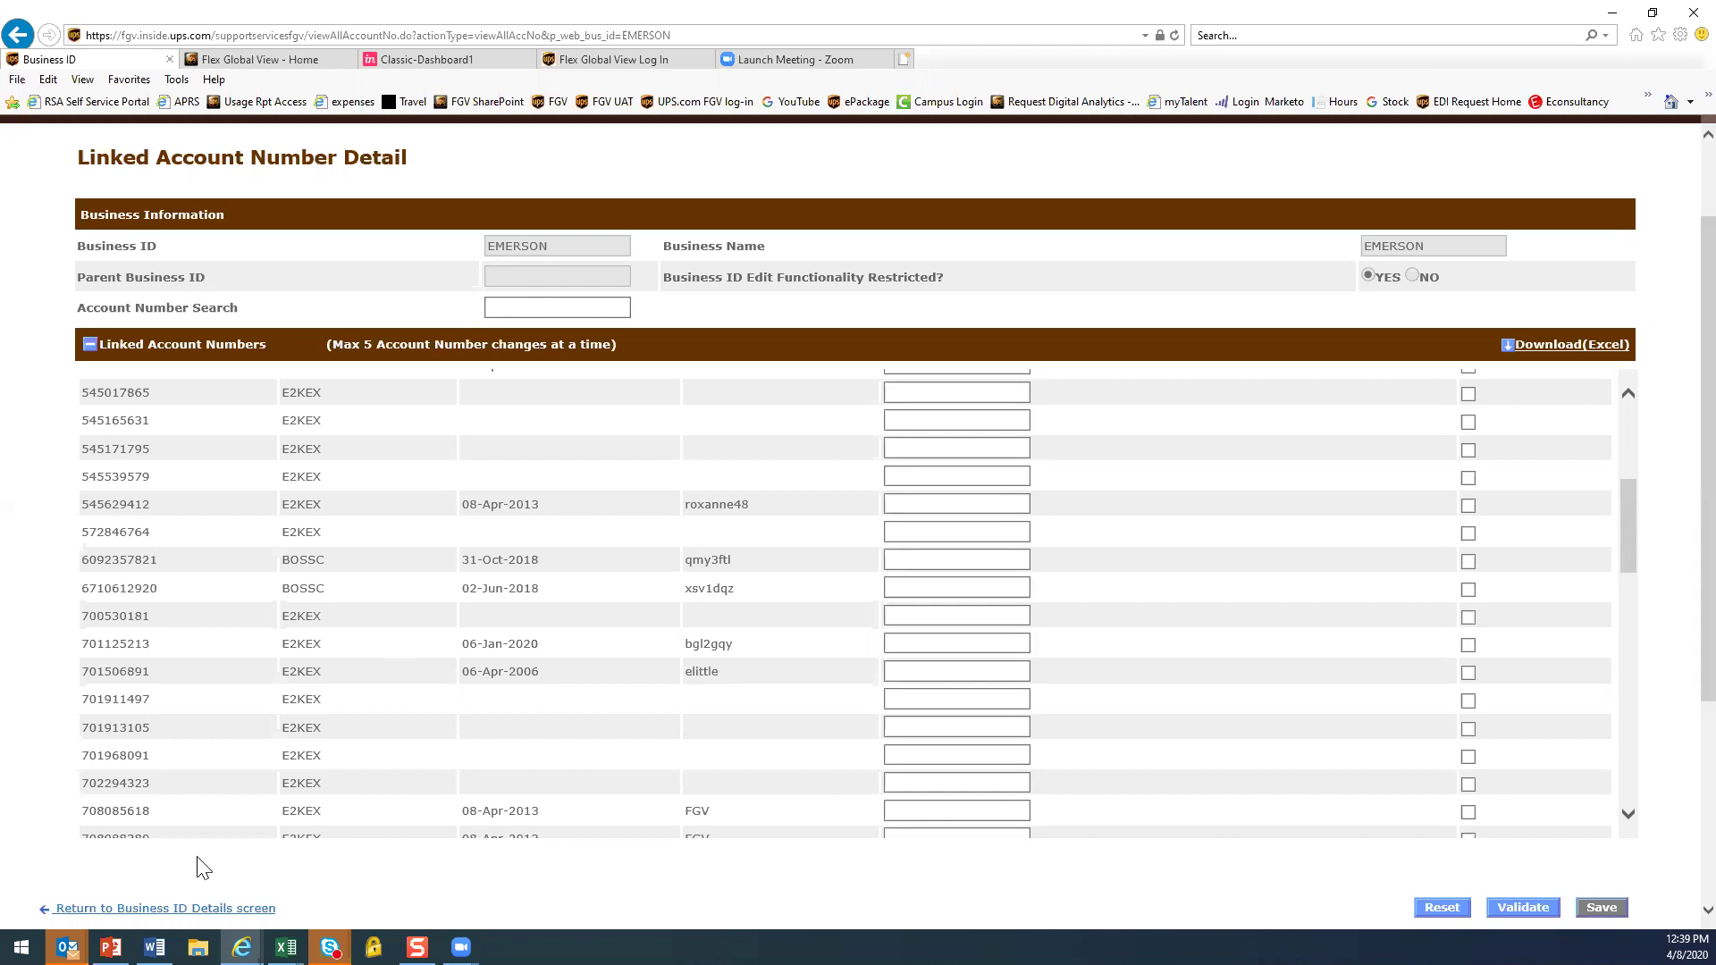
left_click(185, 910)
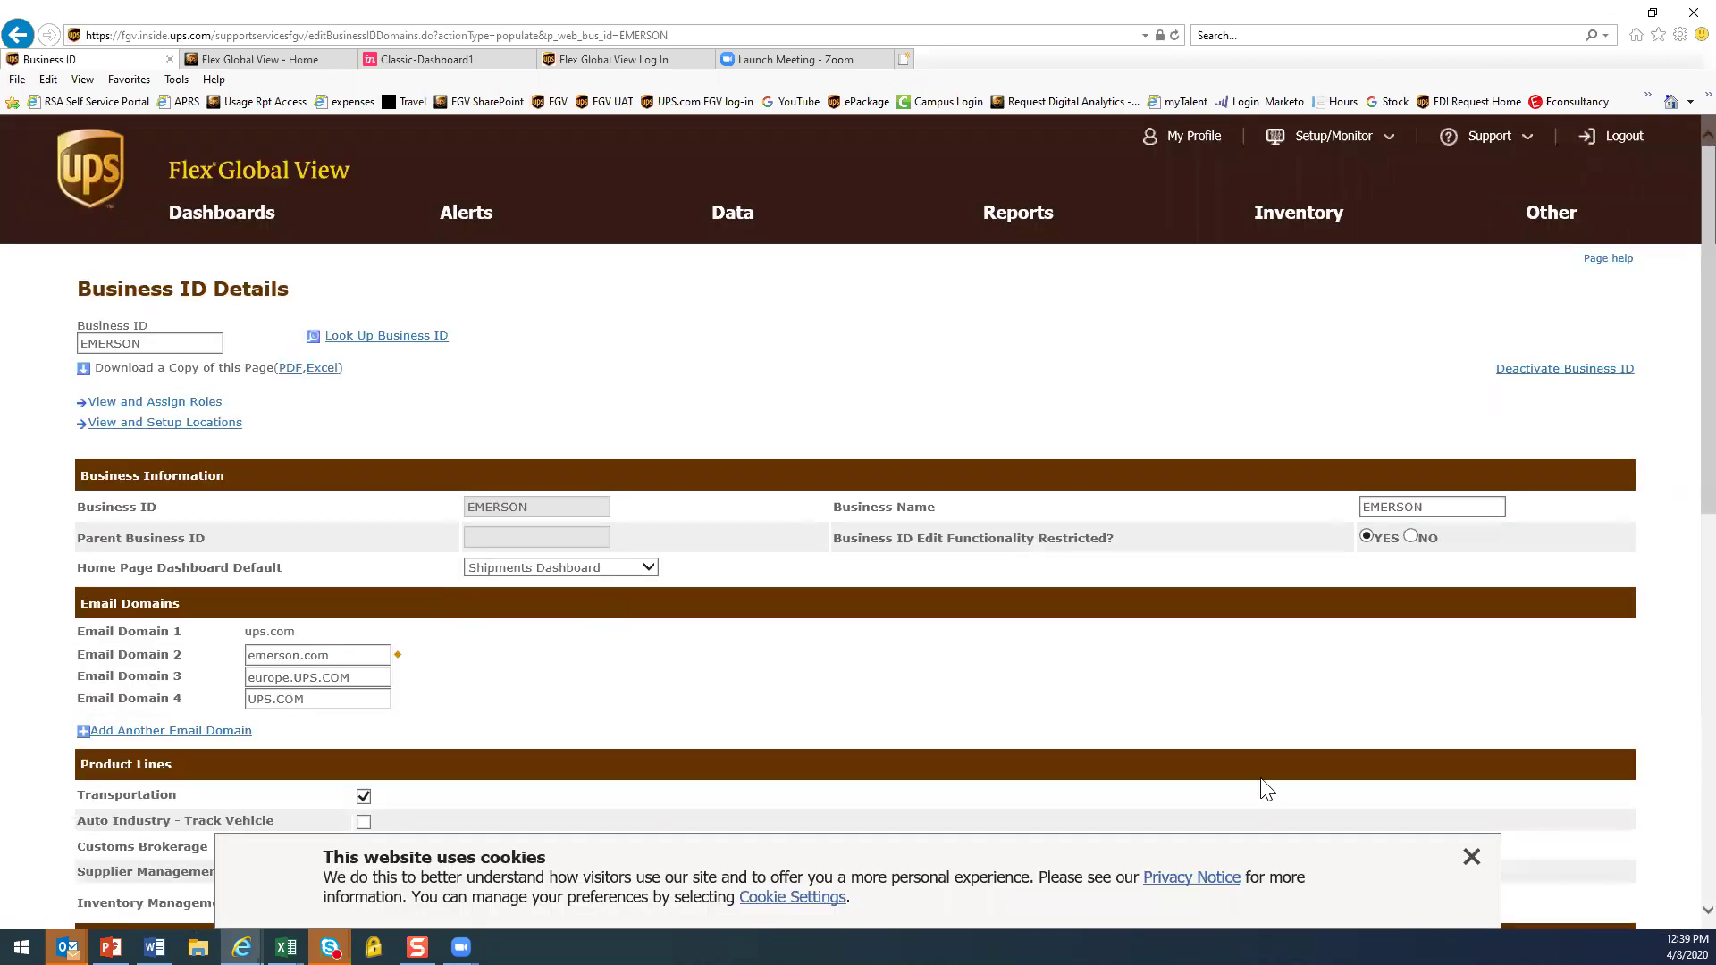
Dismiss the cookie notice, then expand and collapse EMERSON's Active Alerts and Scheduled Reports sections
left_click(1468, 873)
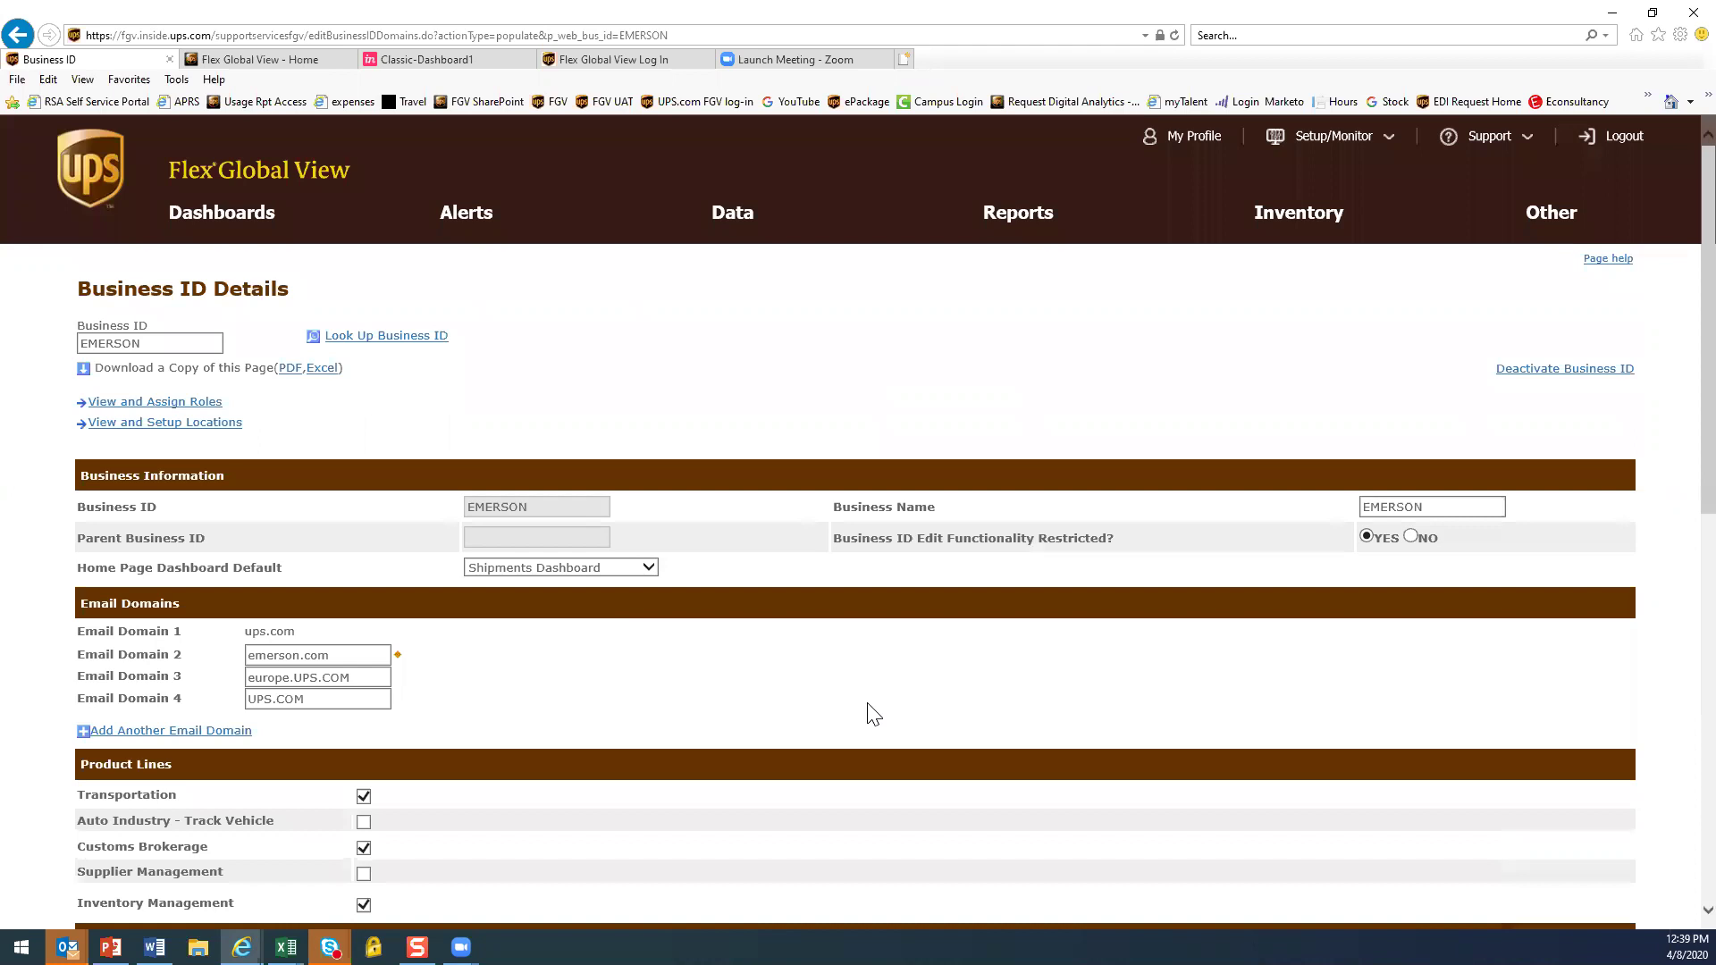
scroll(865, 707, "down", 4)
scroll(867, 713, "down", 1)
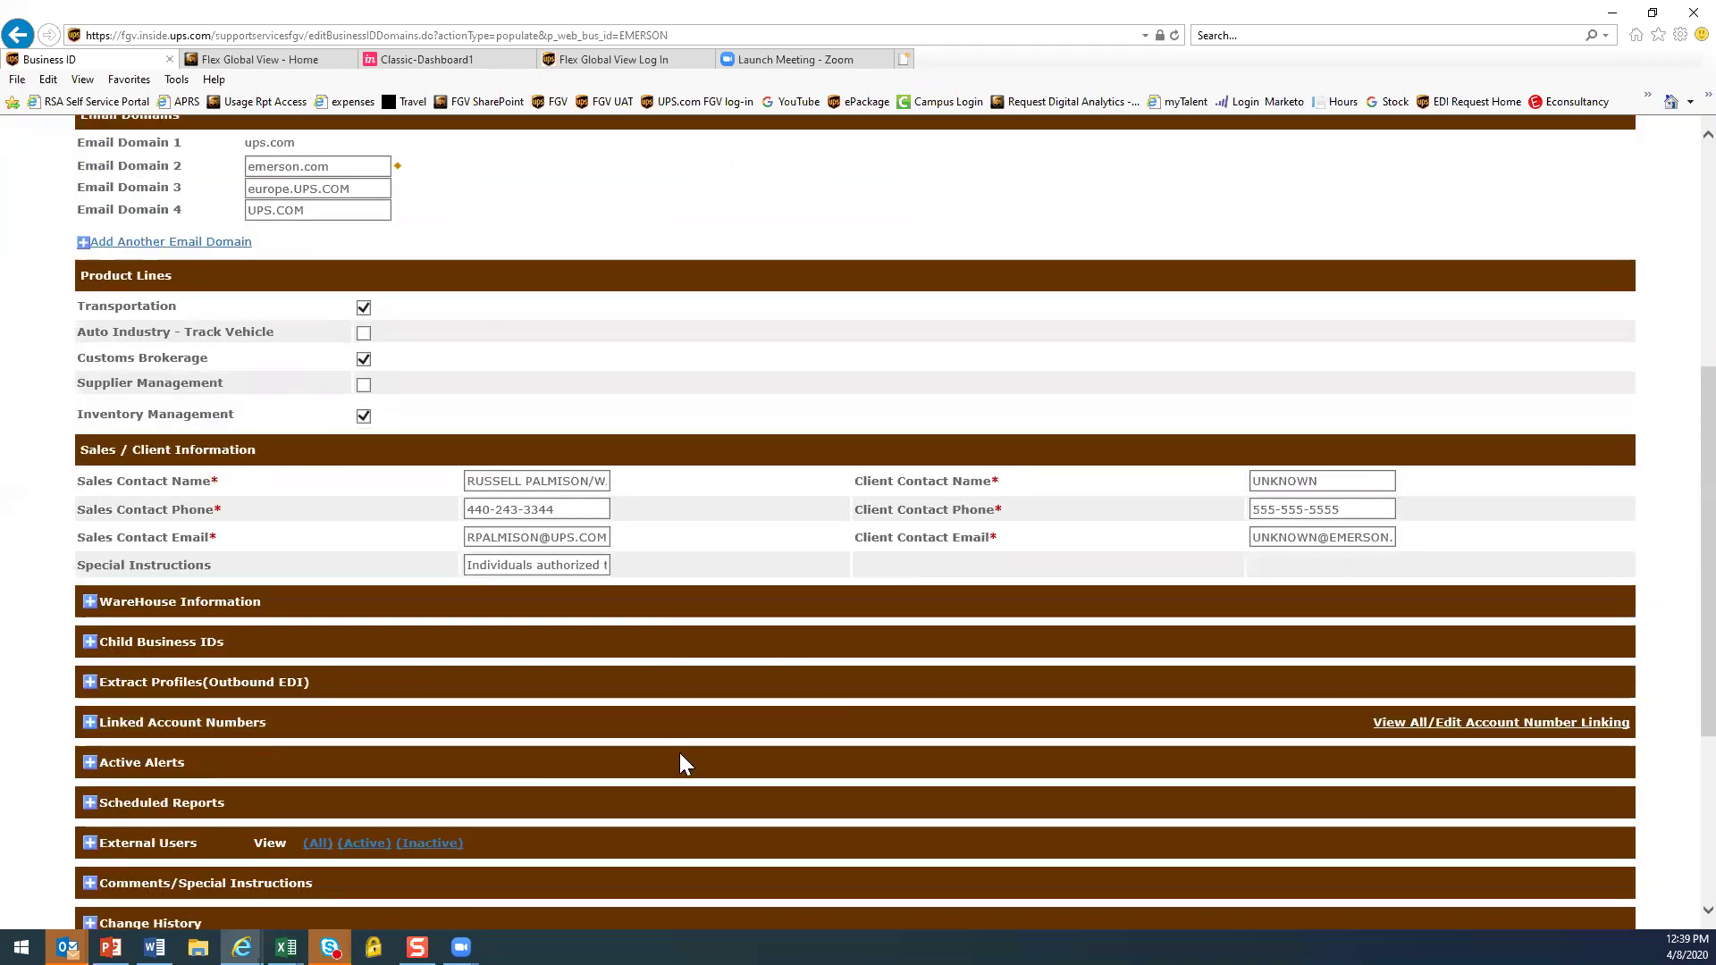
scroll(682, 763, "down", 1)
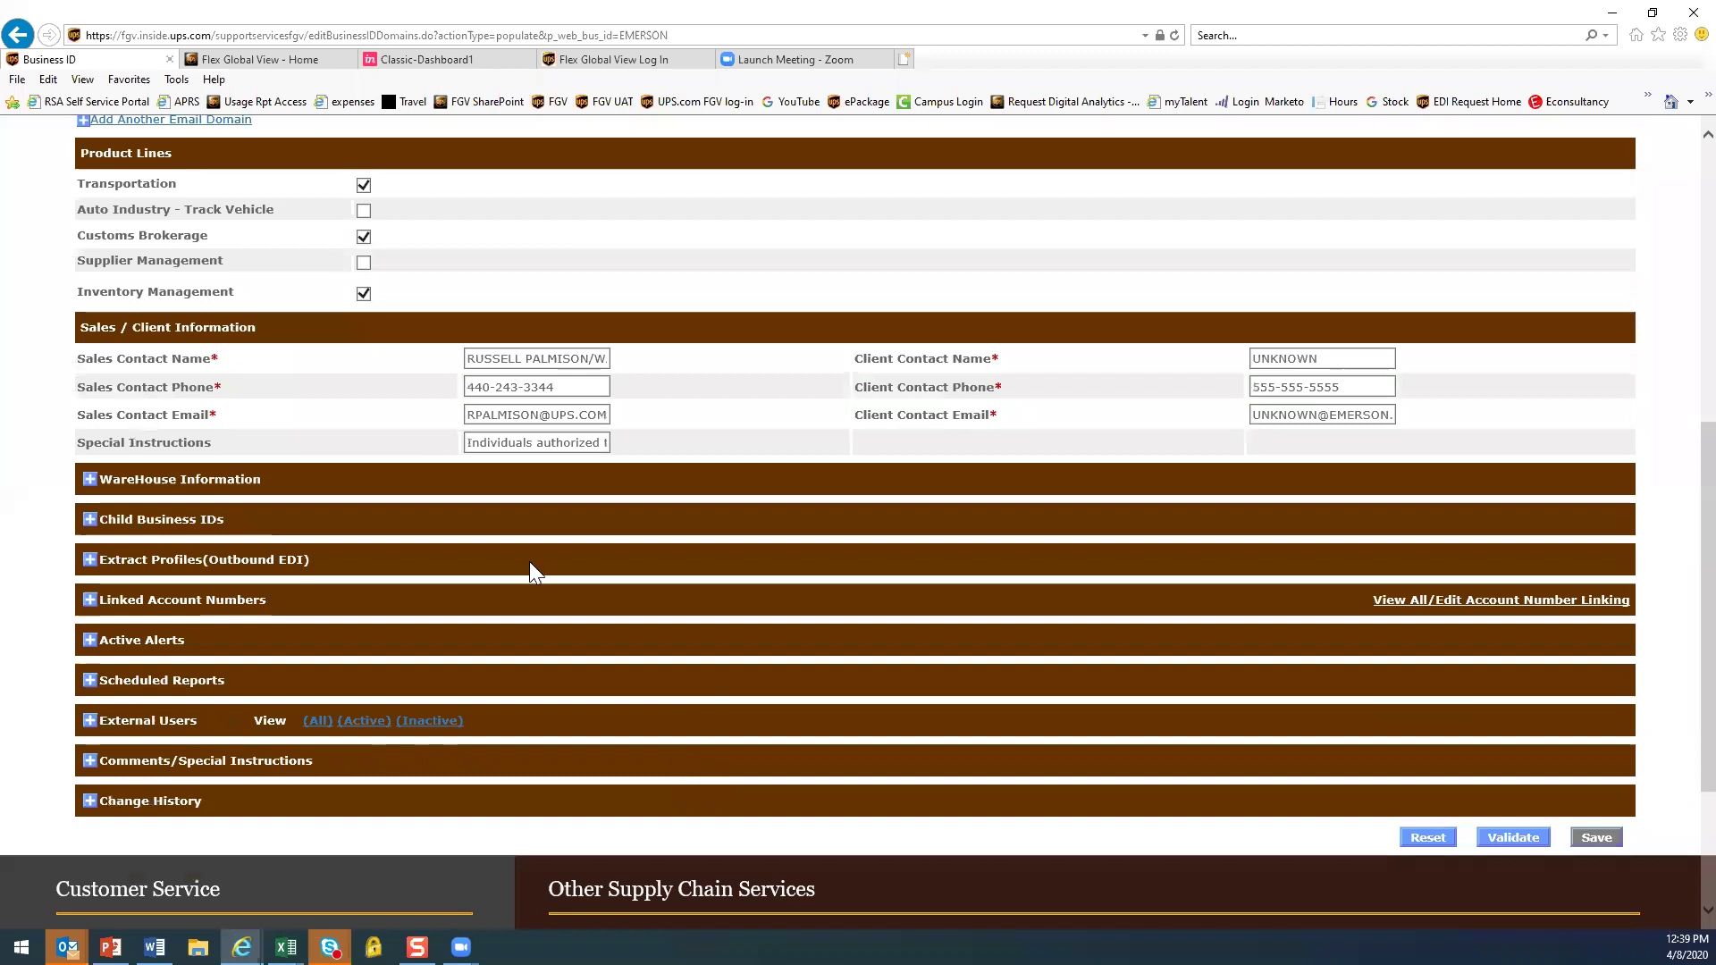
left_click(90, 642)
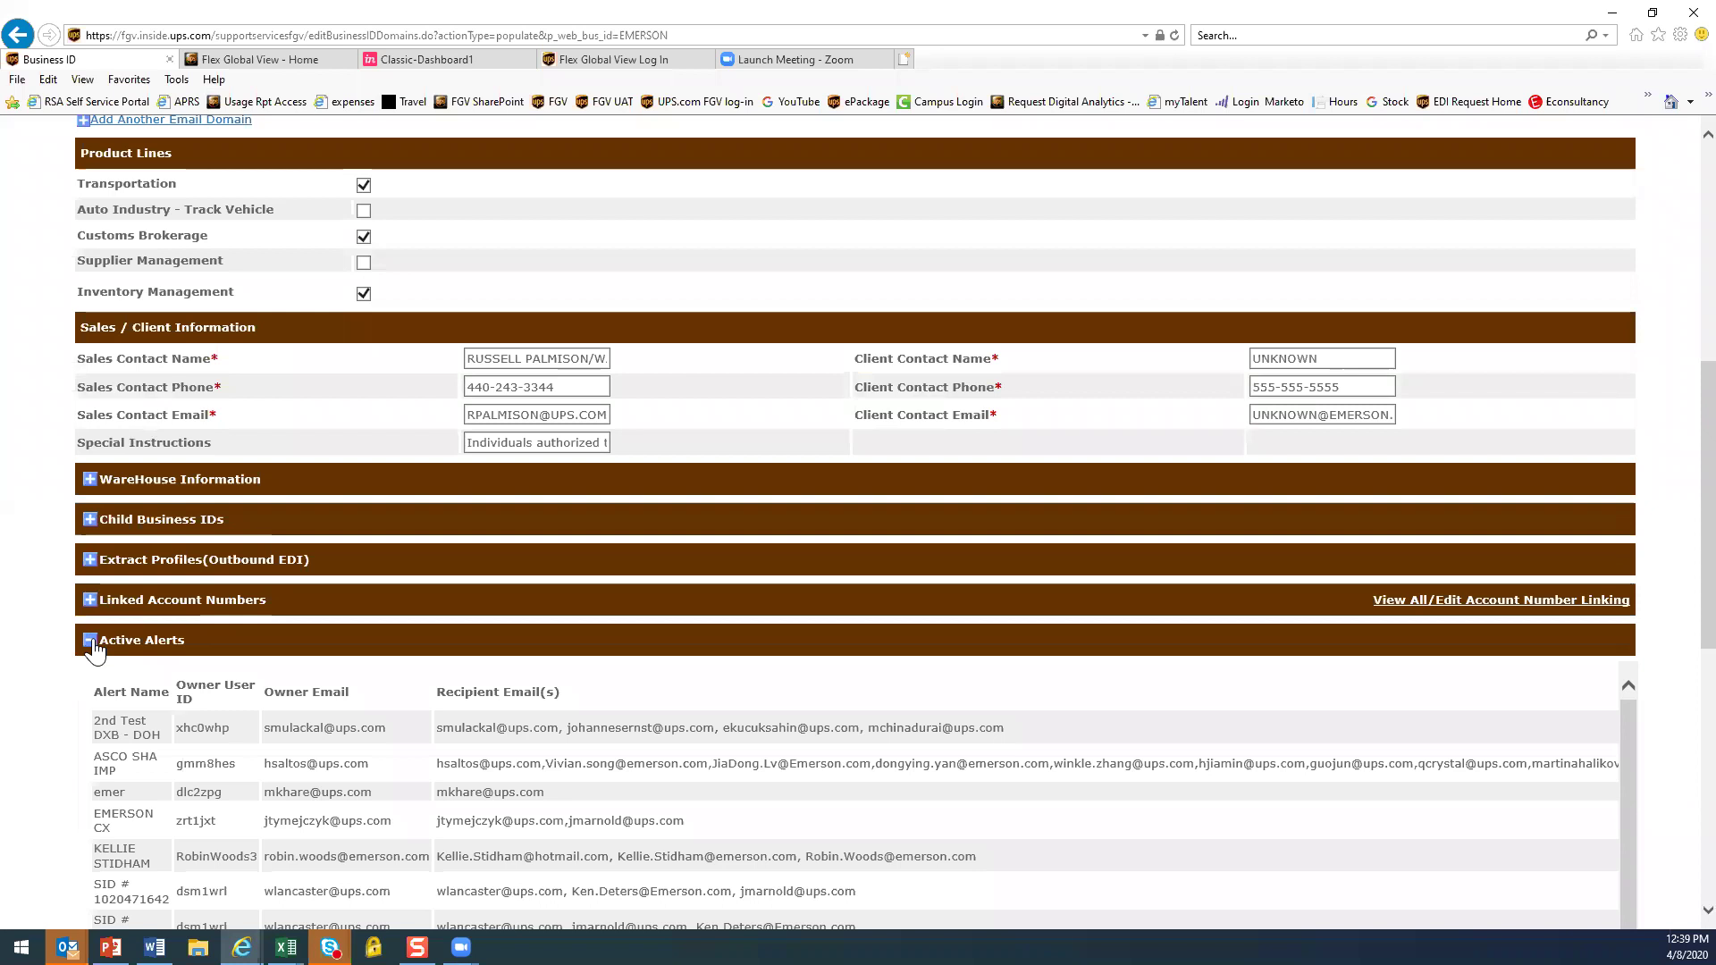
scroll(1043, 817, "down", 1)
scroll(1044, 817, "down", 1)
scroll(1045, 816, "up", 2)
left_click(90, 641)
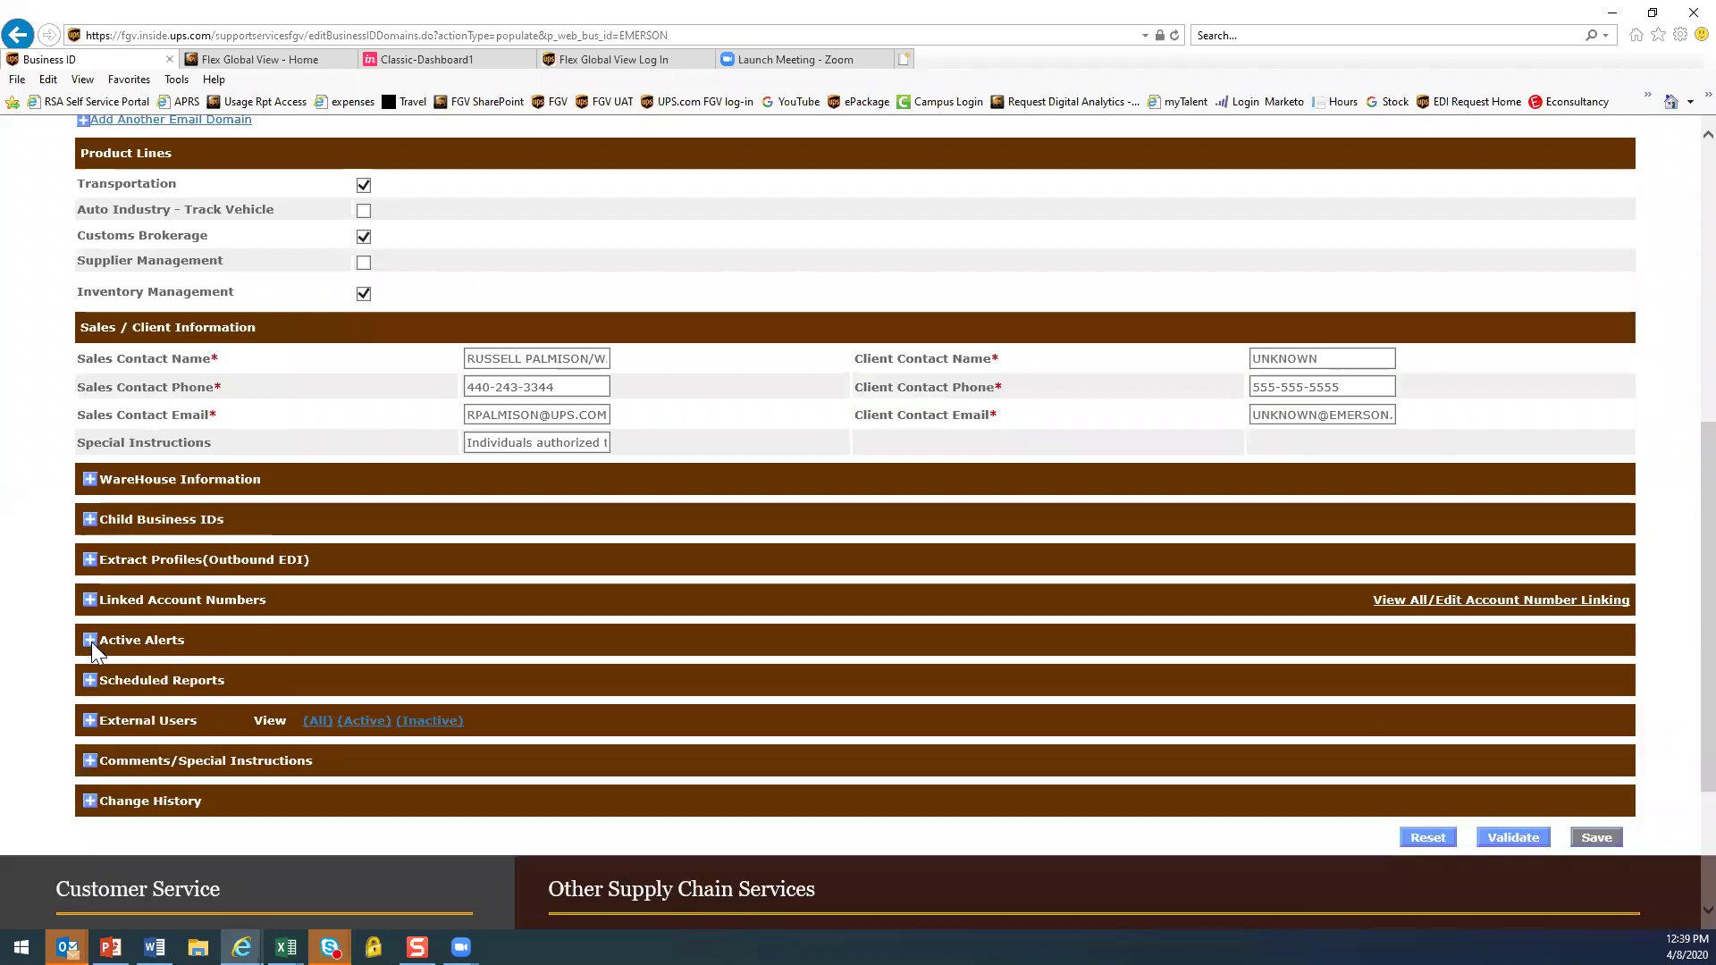
left_click(89, 682)
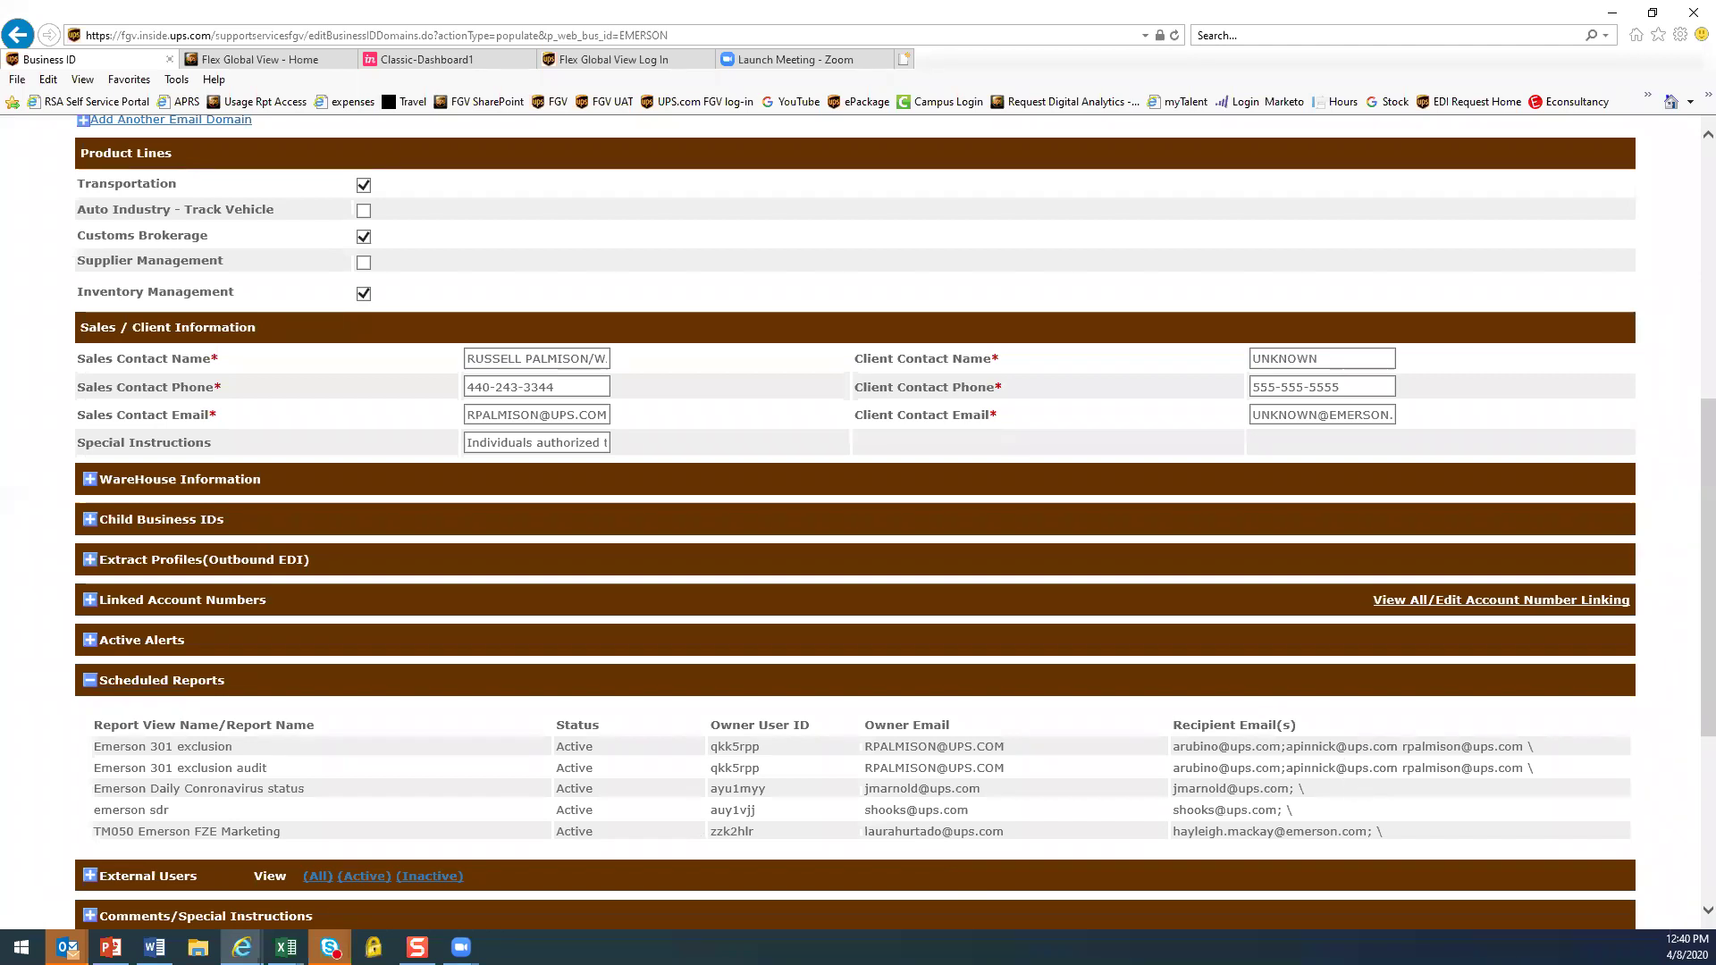
left_click(91, 684)
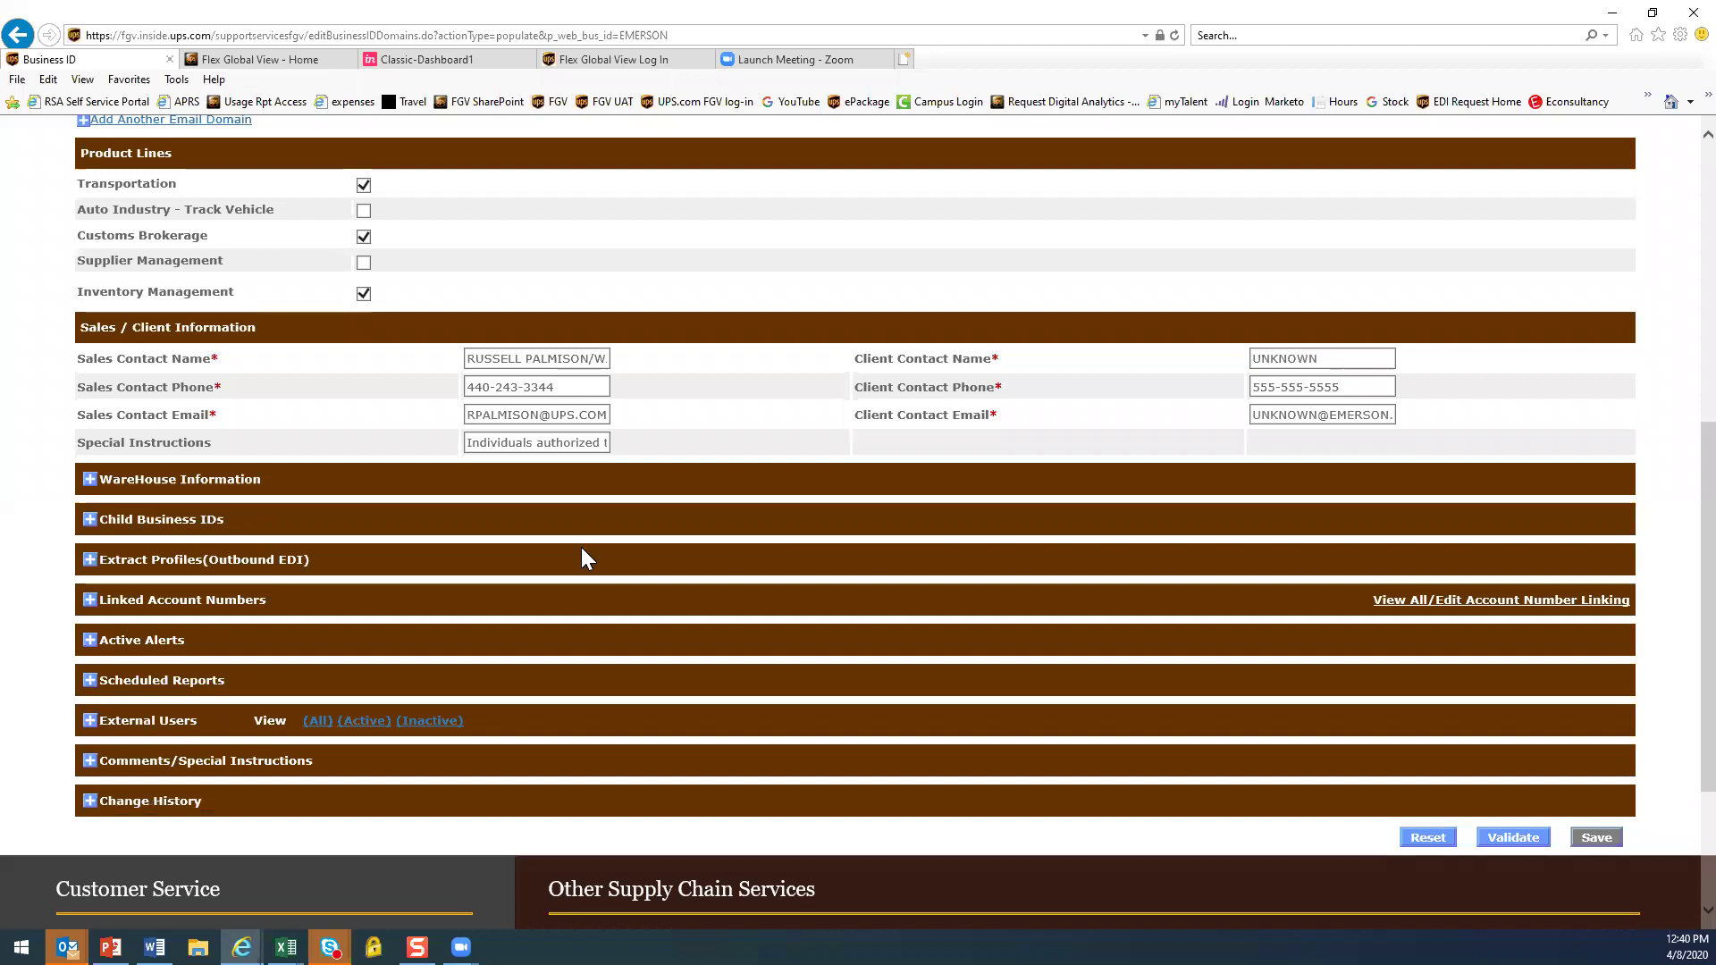
Expand EMERSON's External Users, choose (All) to include inactive users, and scroll through the list
left_click(91, 721)
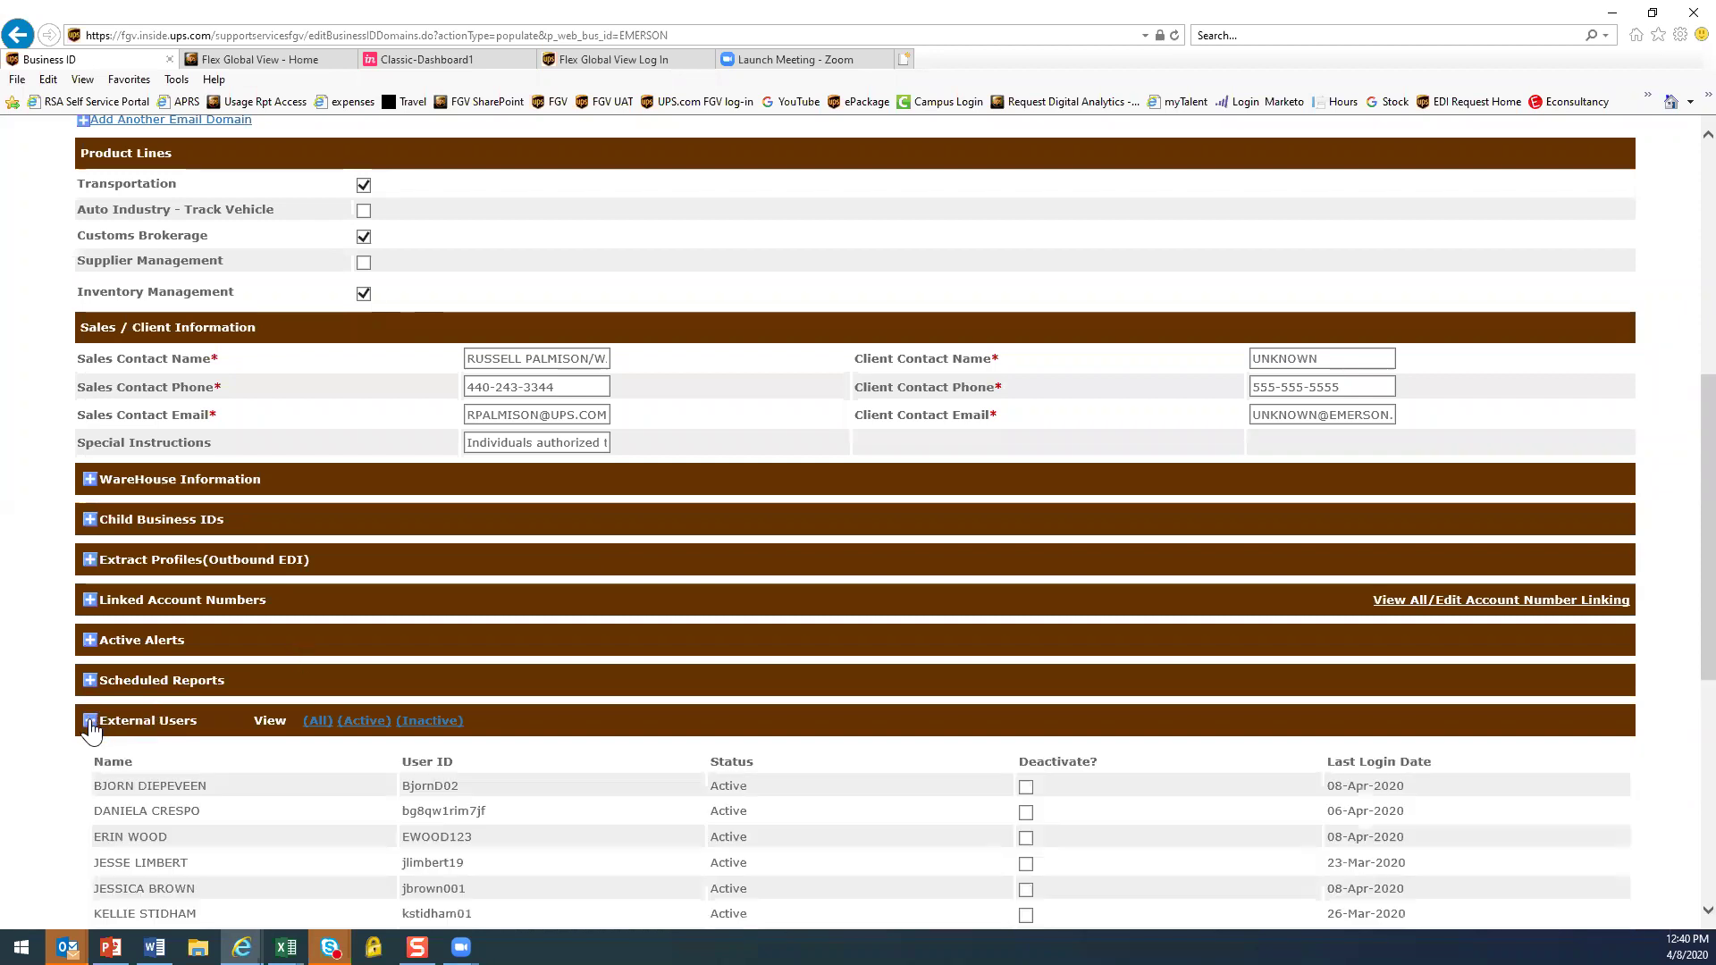
scroll(851, 536, "down", 2)
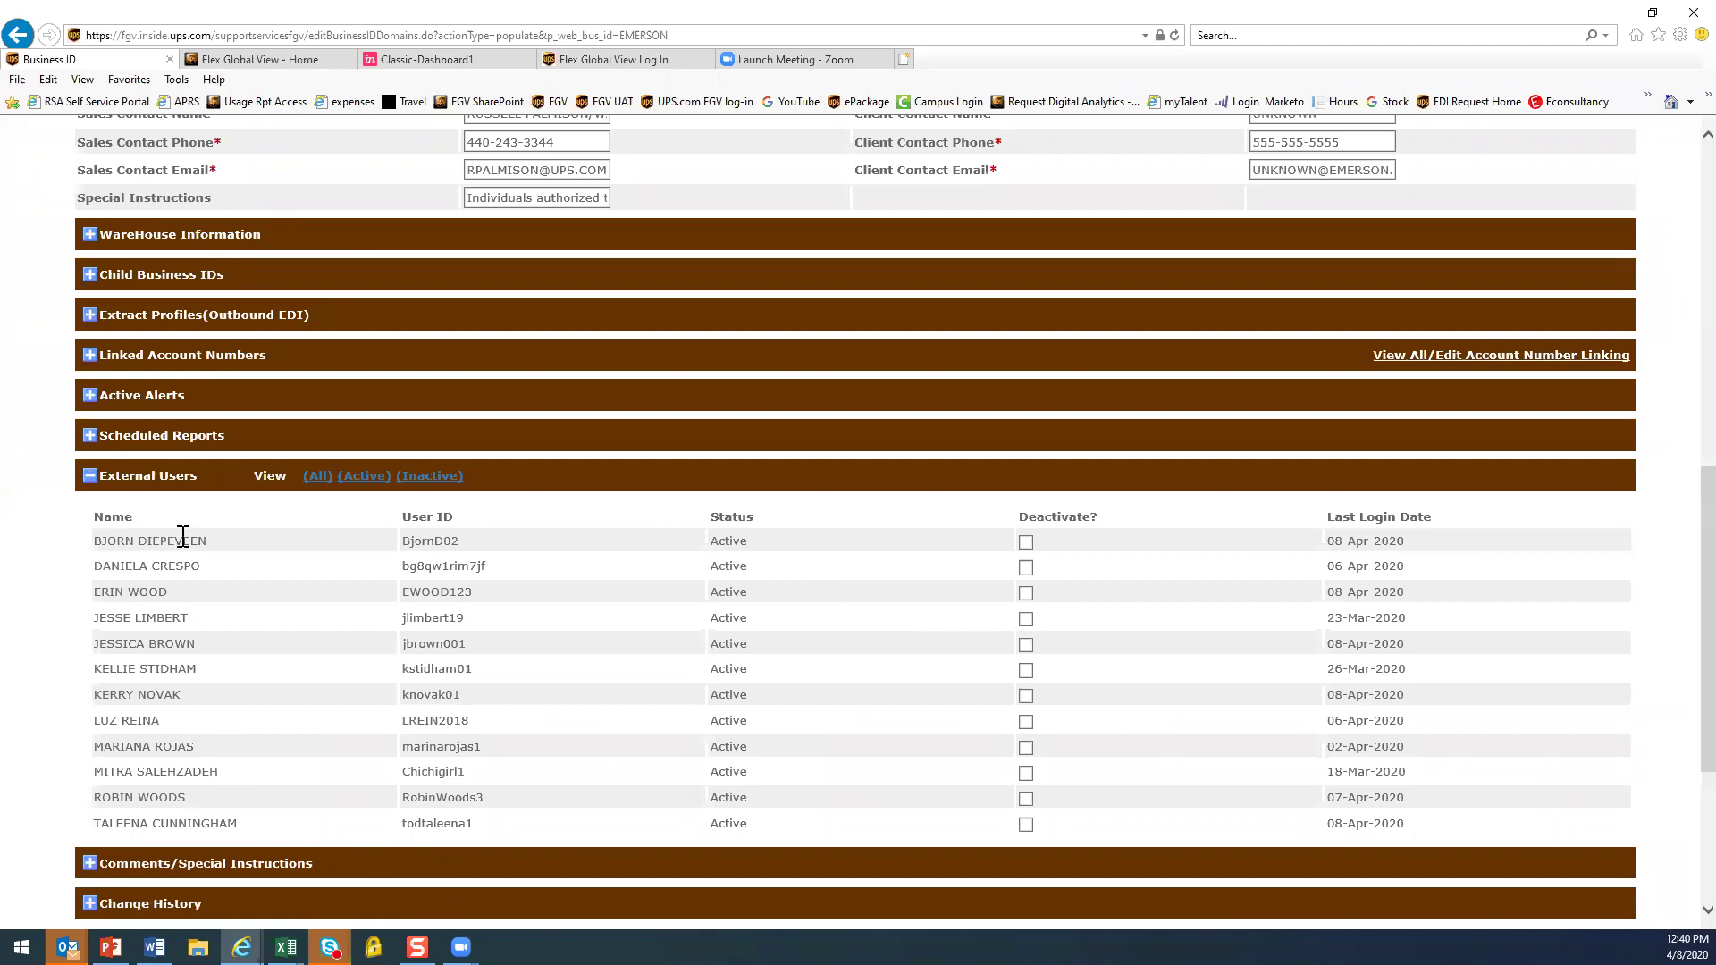
scroll(808, 679, "down", 3)
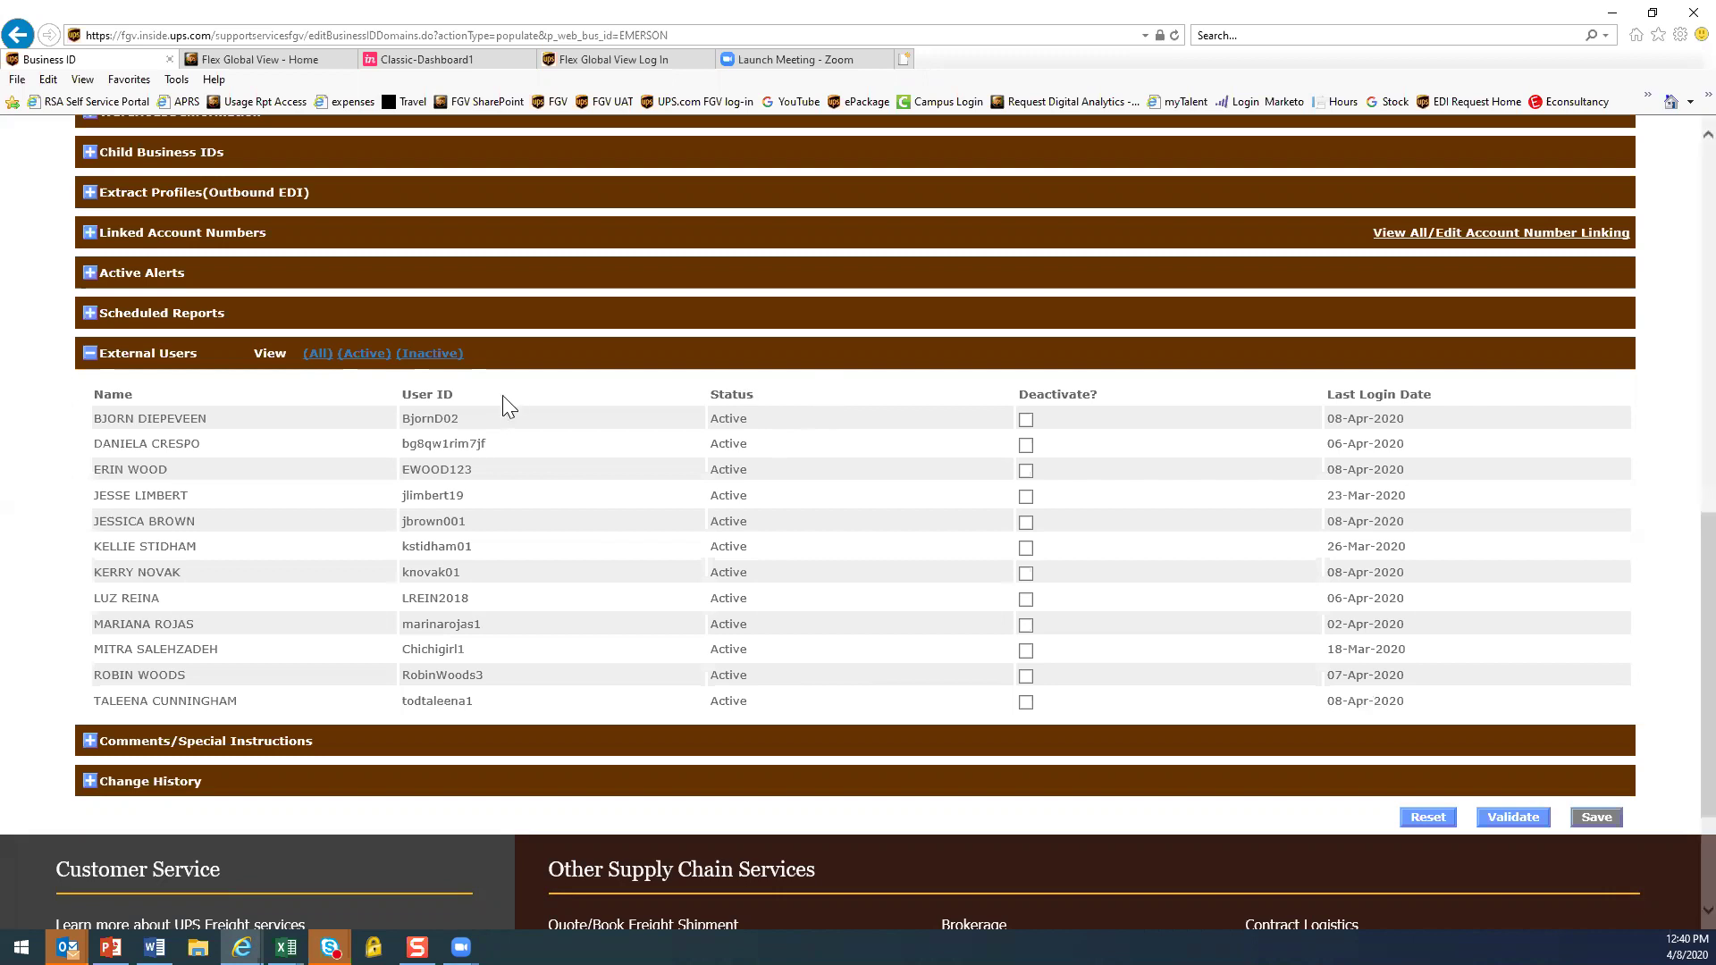
left_click(320, 357)
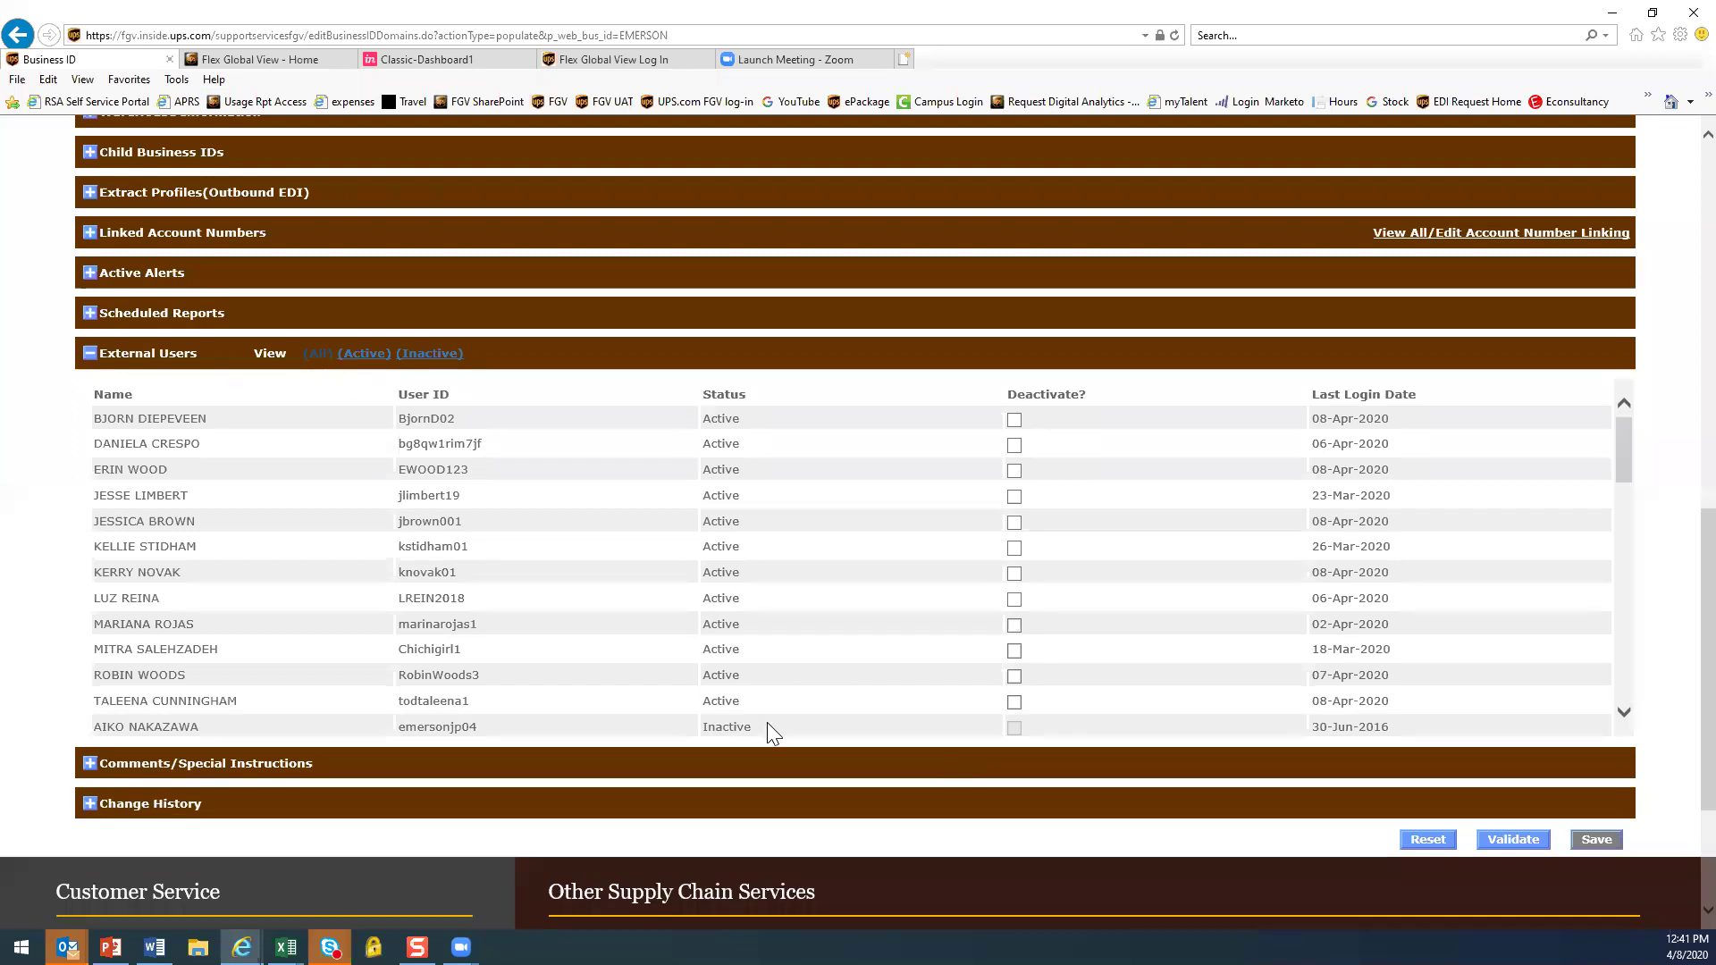
left_click_drag(1620, 454, 1658, 475)
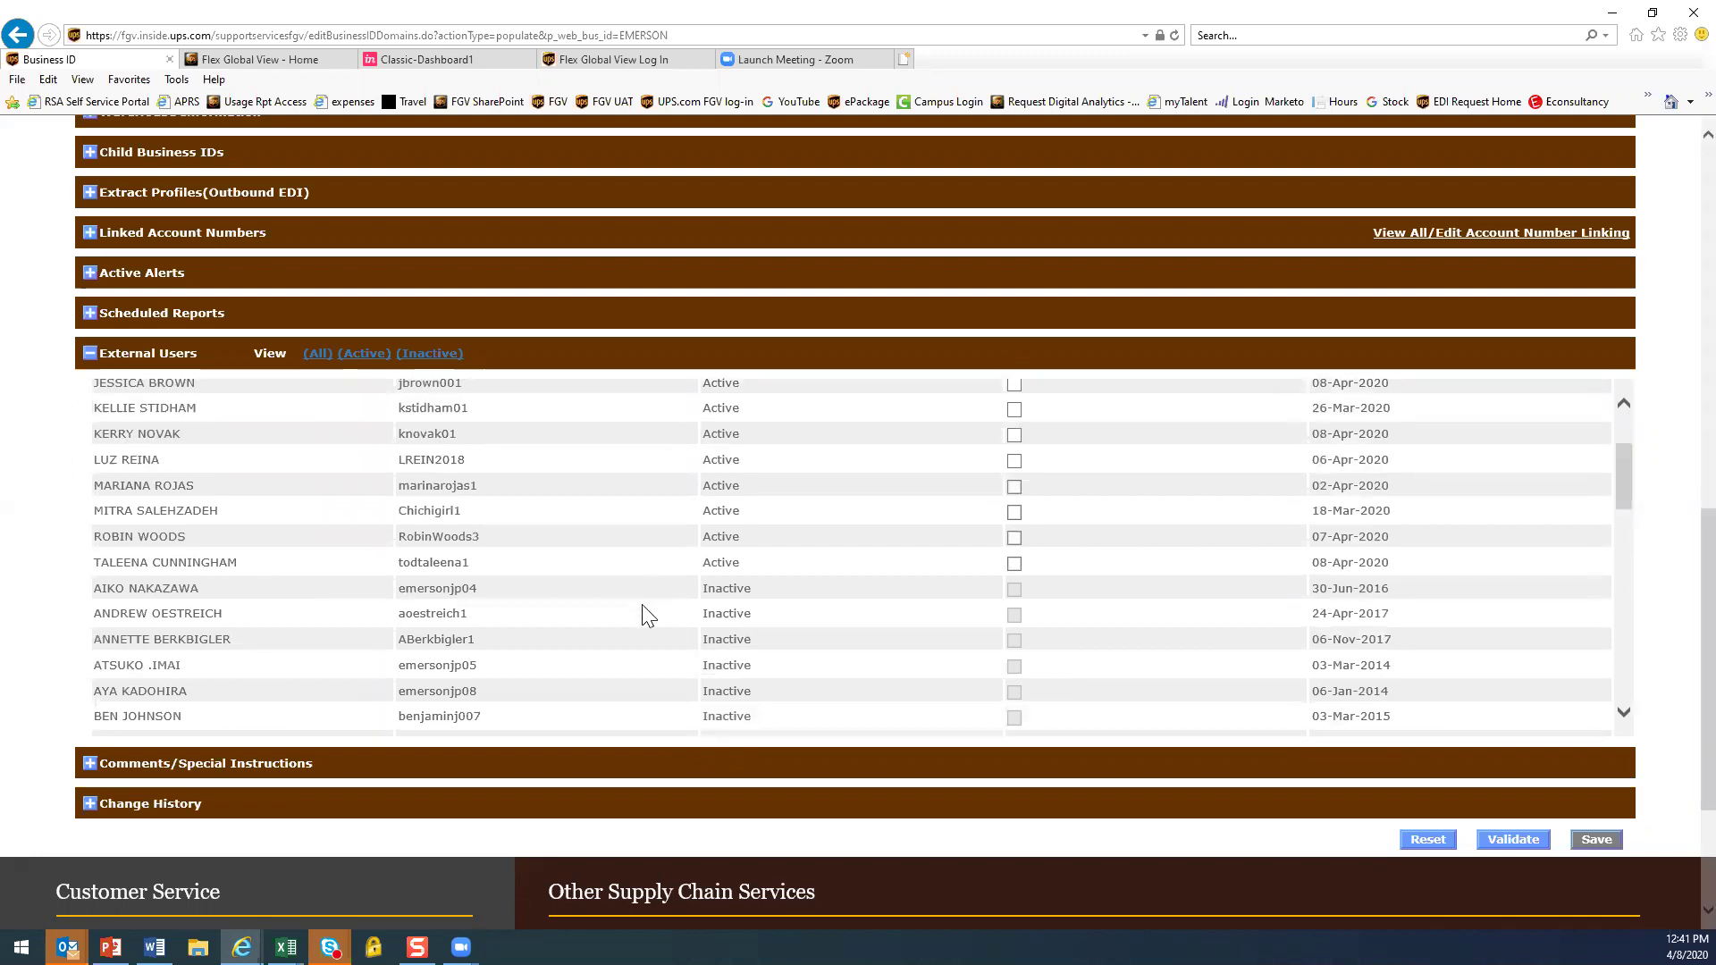
scroll(755, 640, "up", 2)
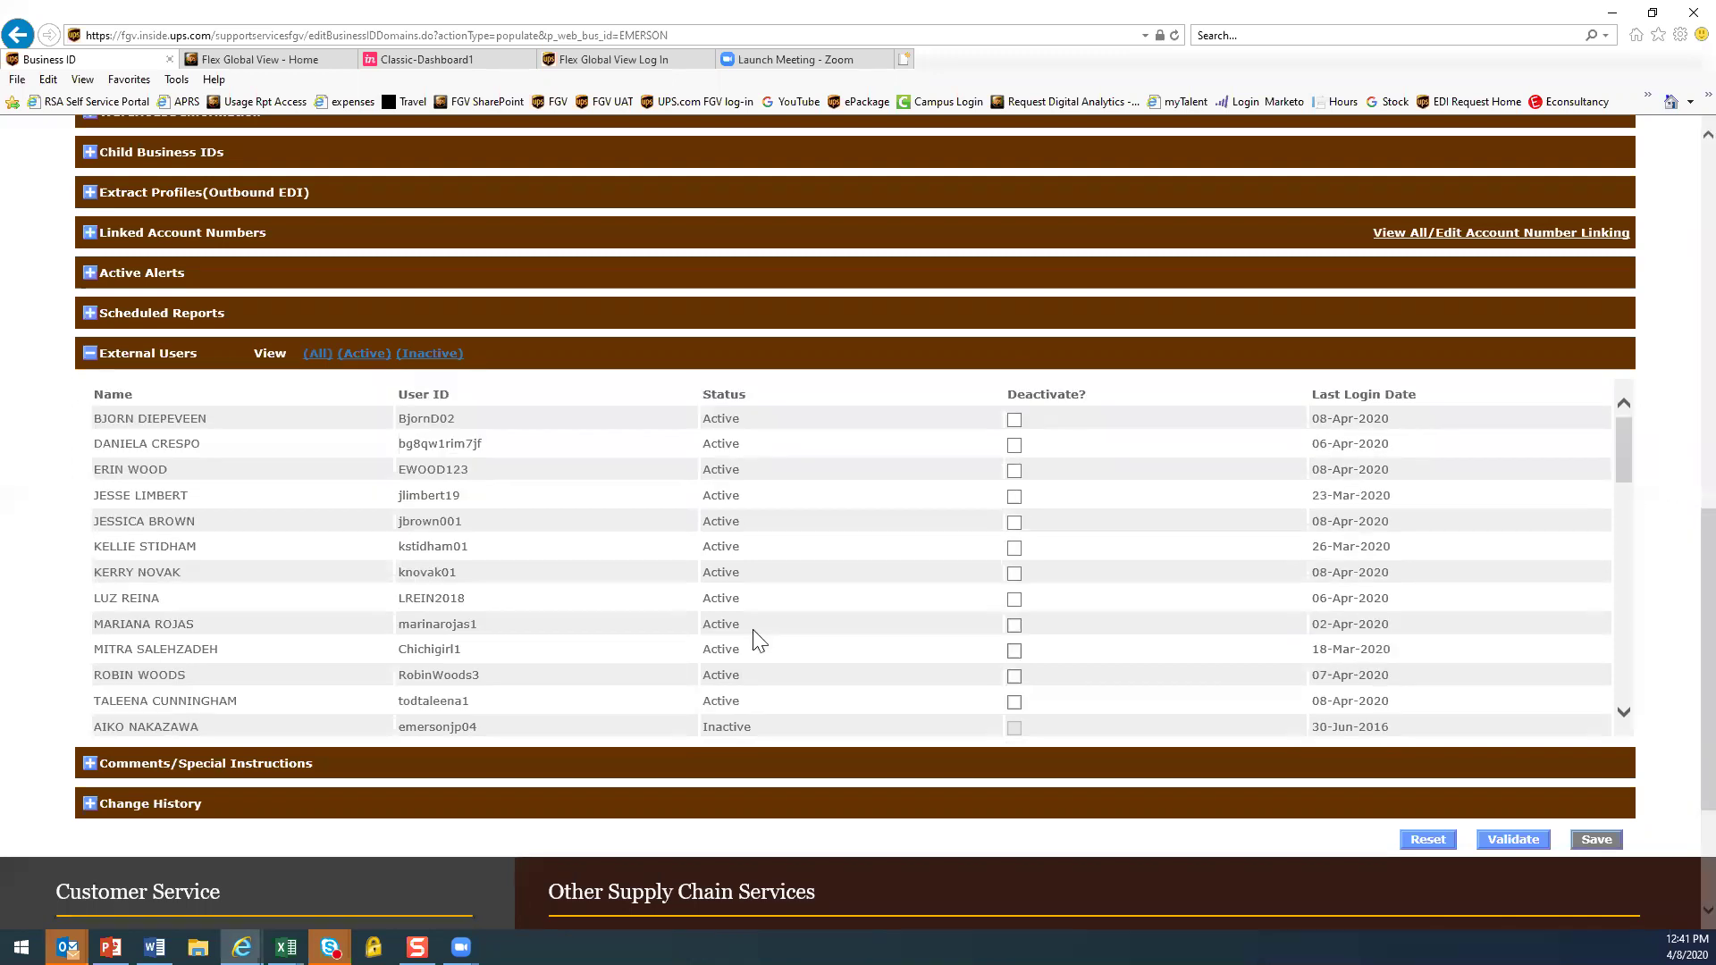
scroll(1677, 464, "up", 10)
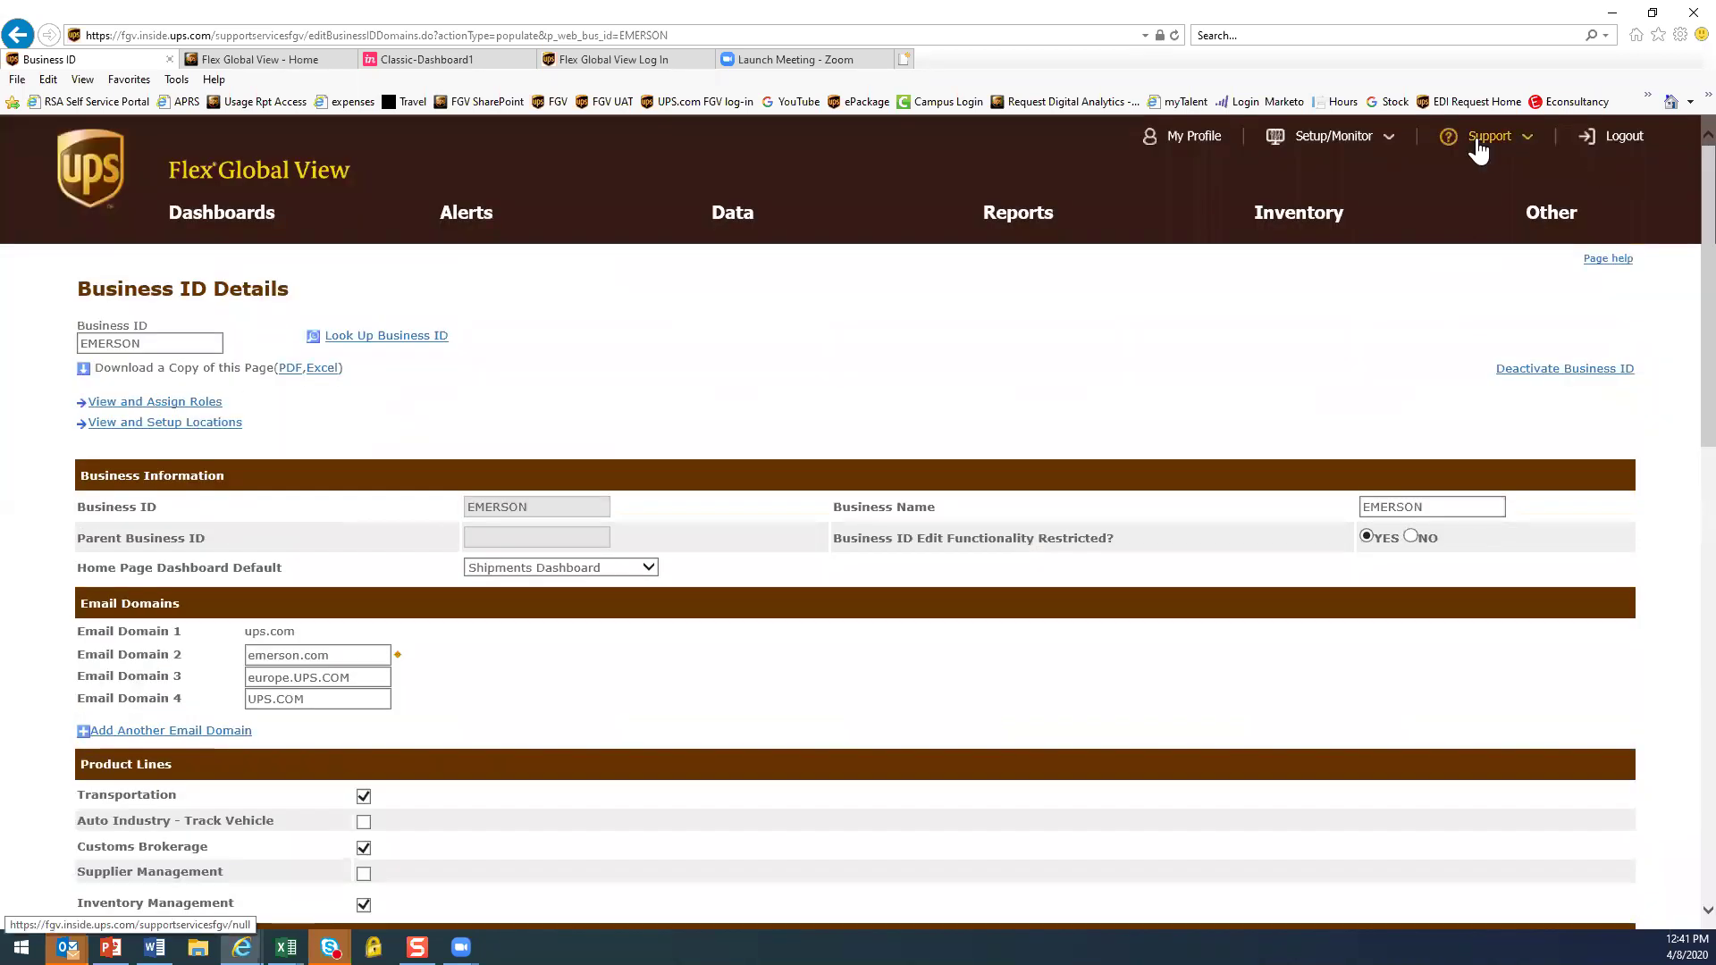
Open the Customer Help Support form, visit its fields, then switch to the case 9320 email
left_click(1481, 140)
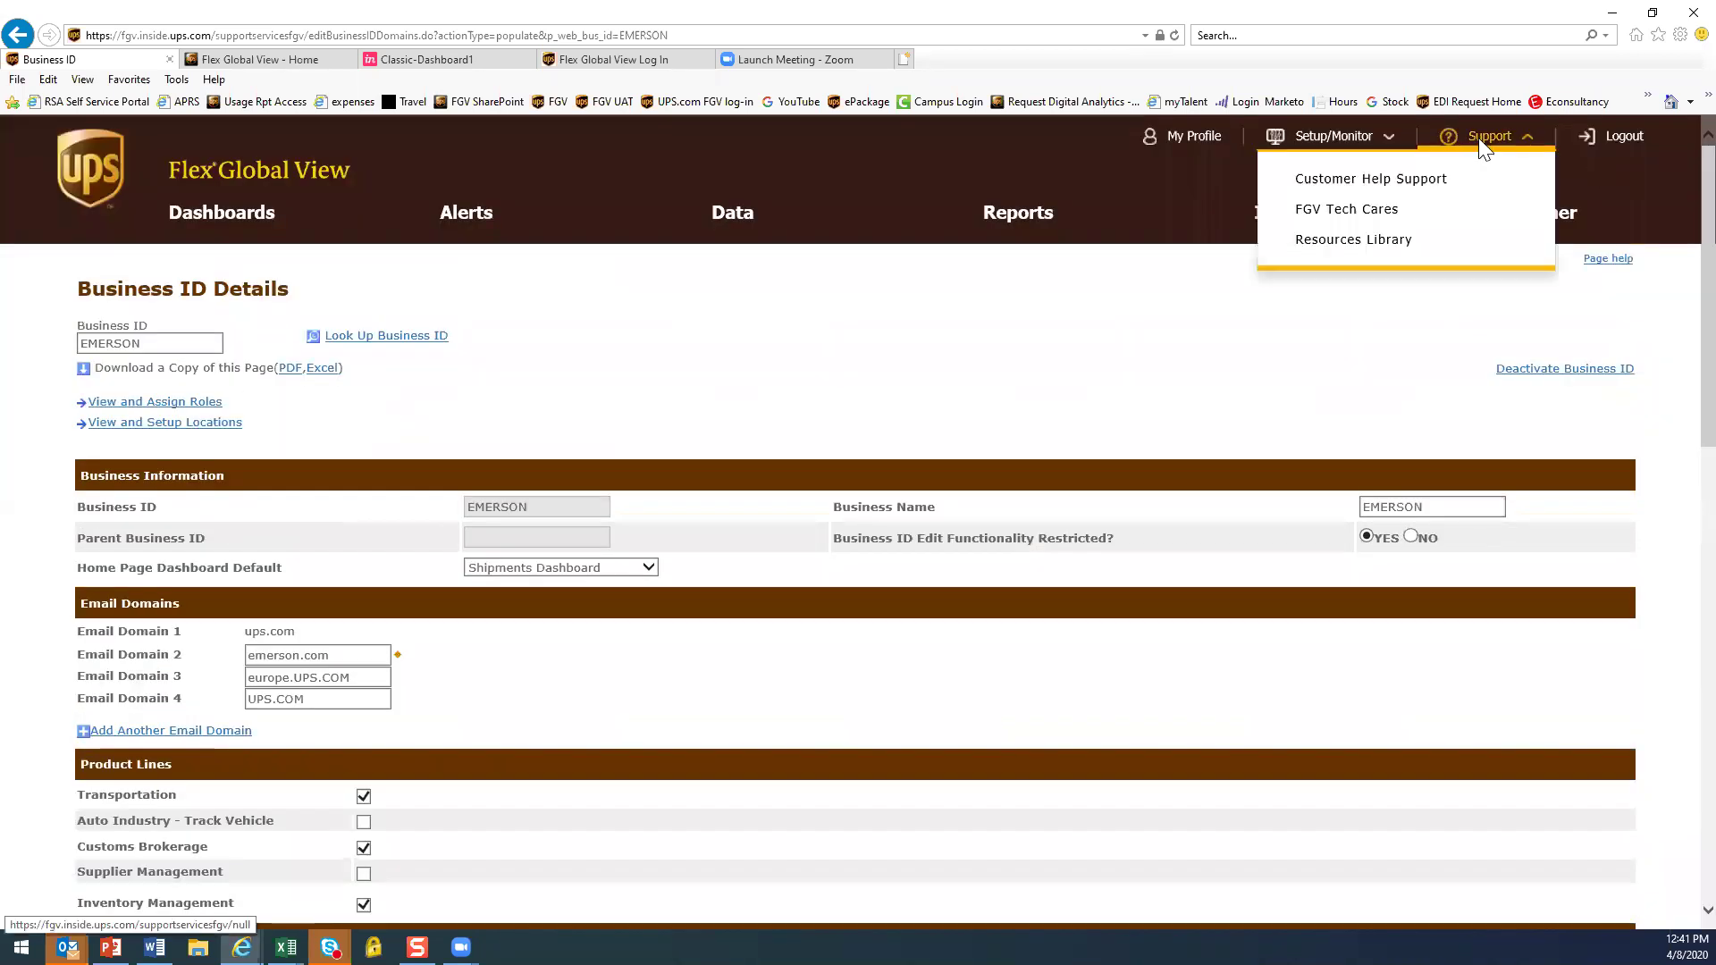
left_click(1323, 180)
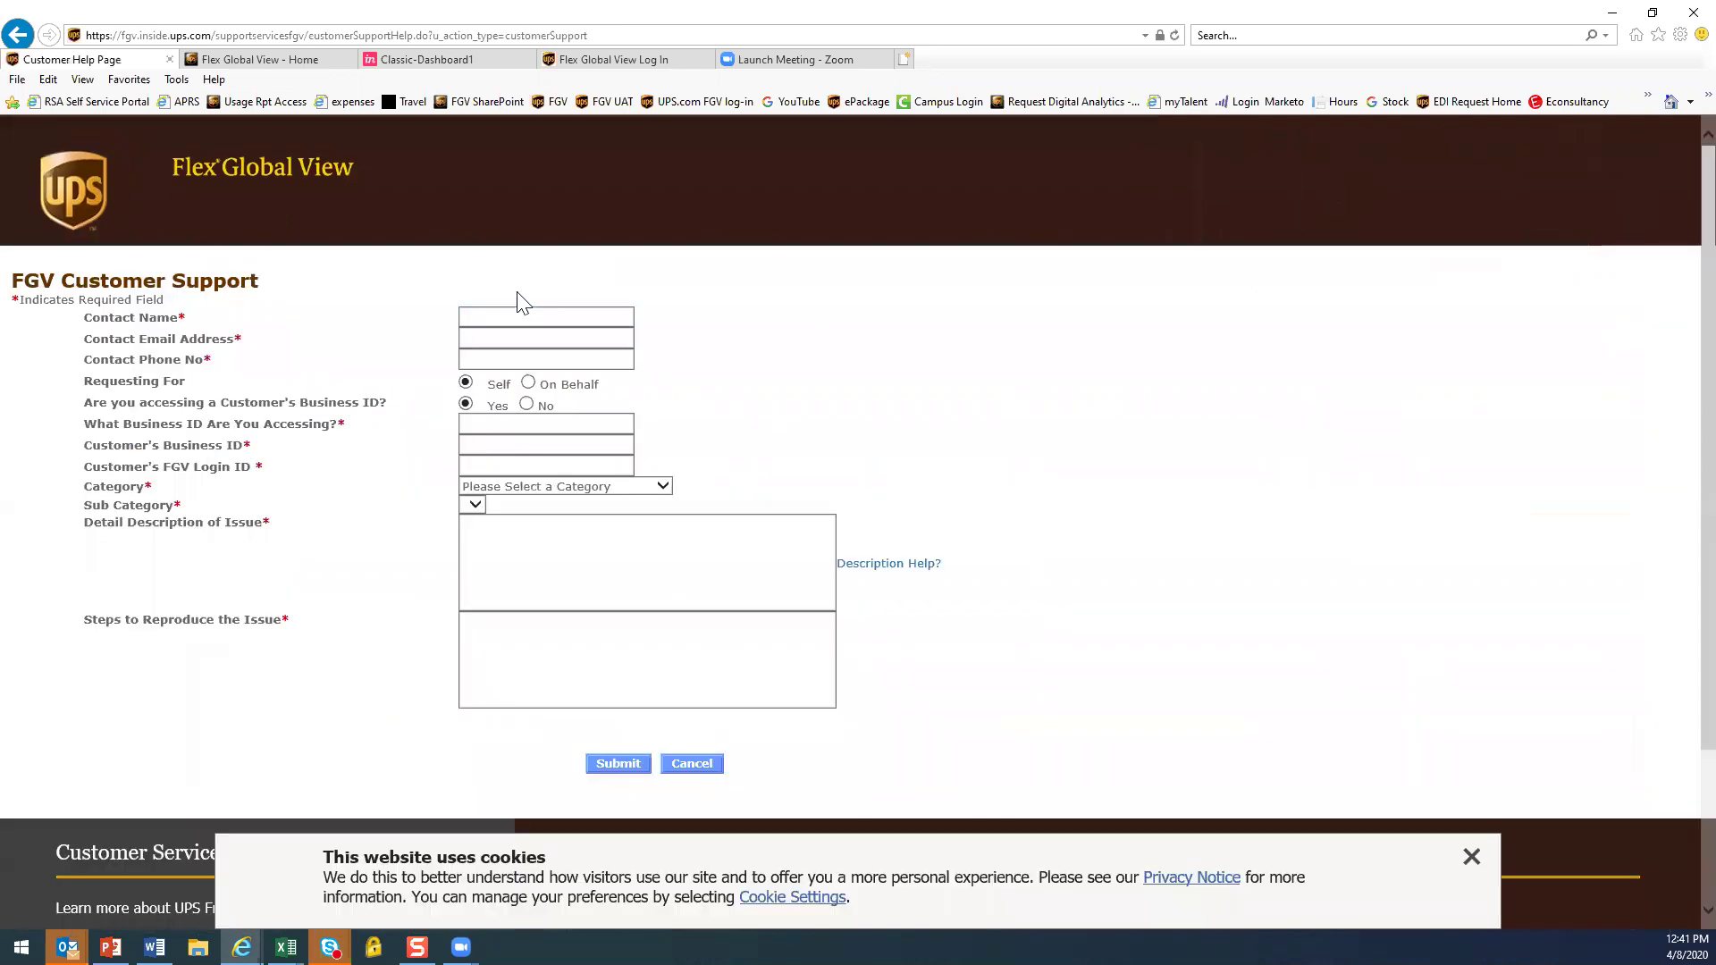
left_click(514, 420)
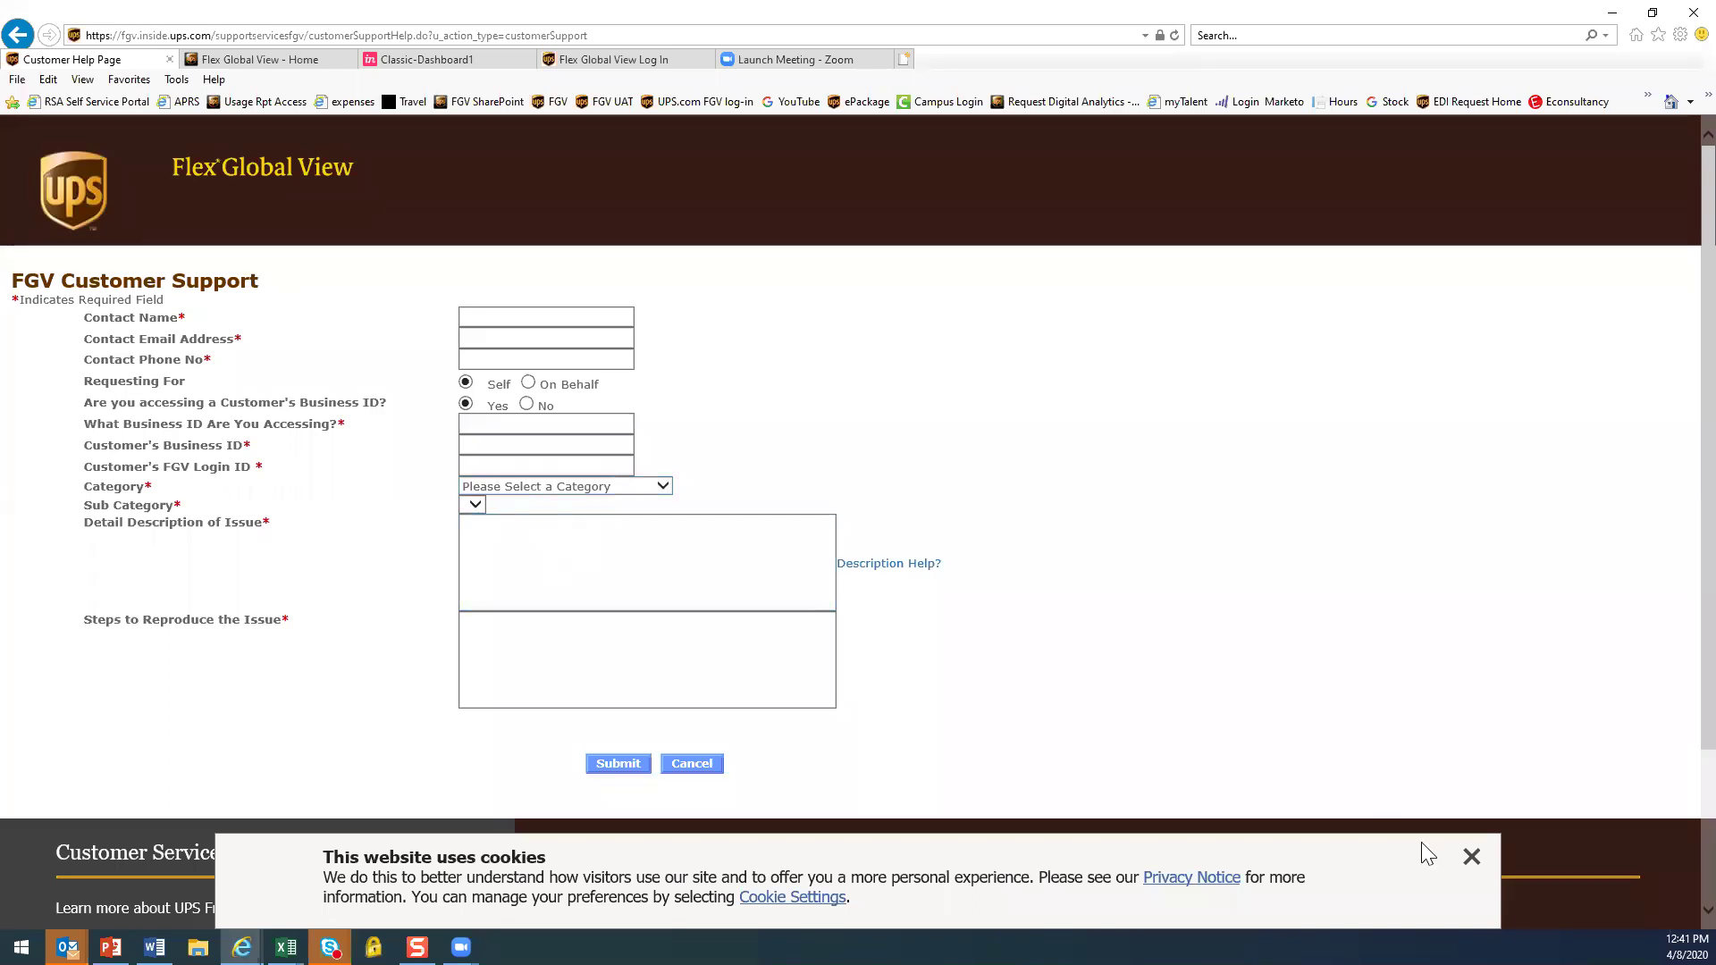
left_click(1471, 857)
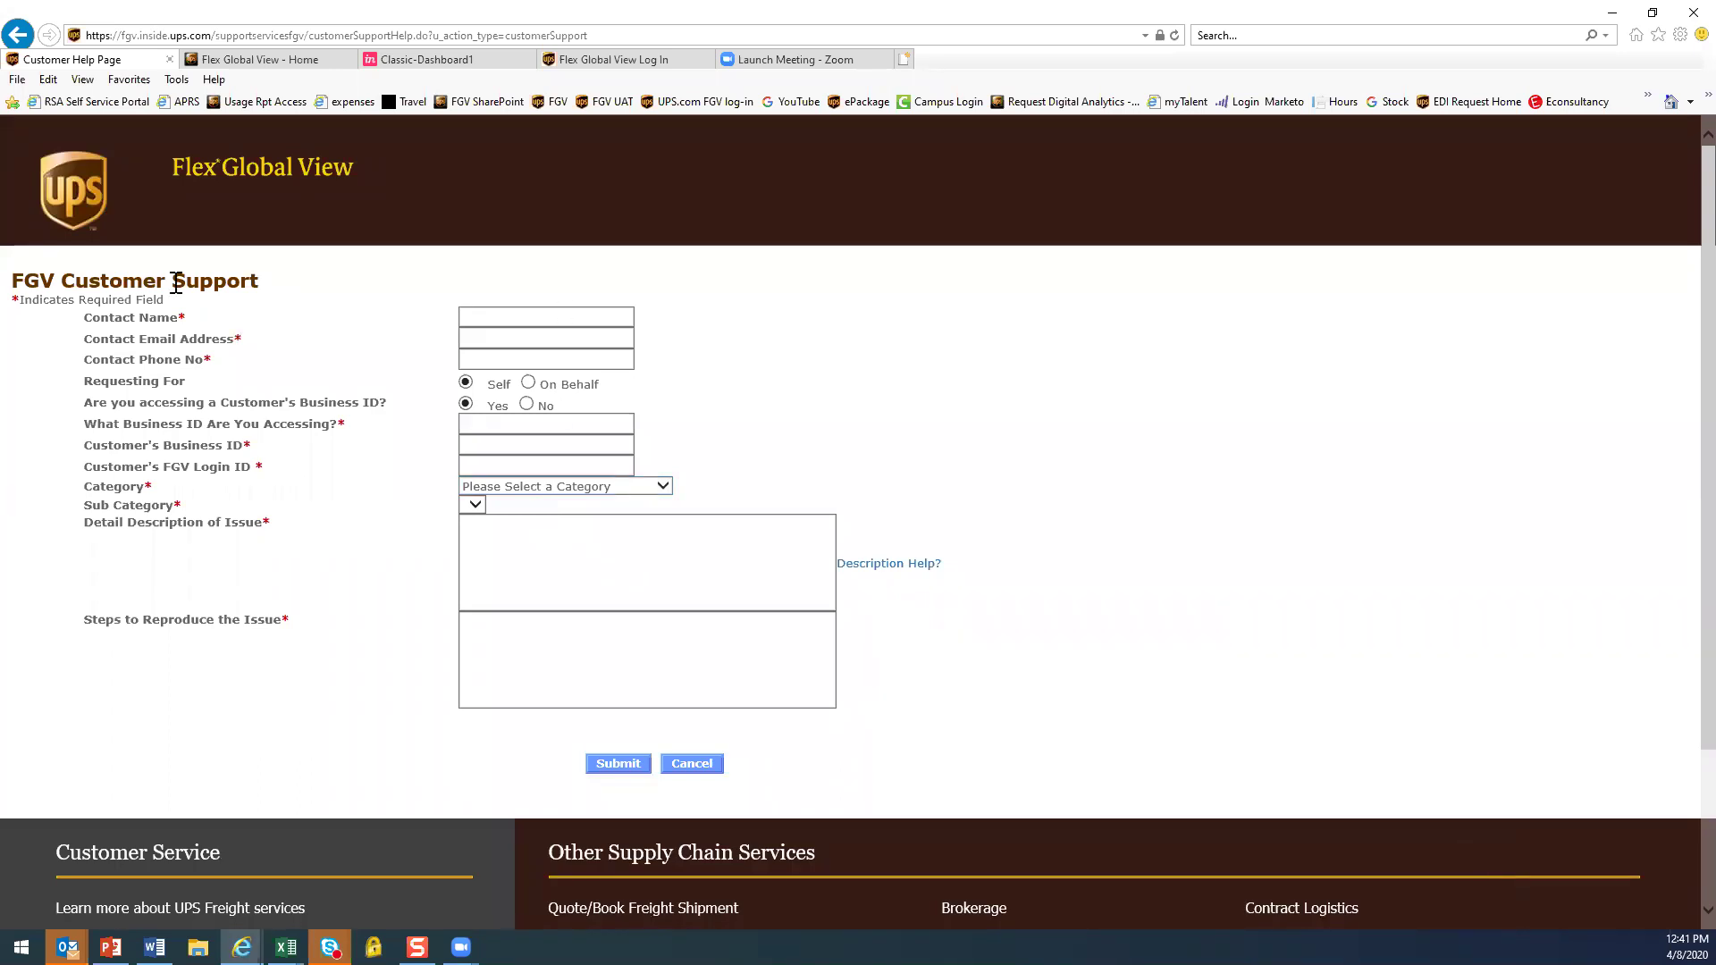
left_click(478, 339)
left_click(528, 571)
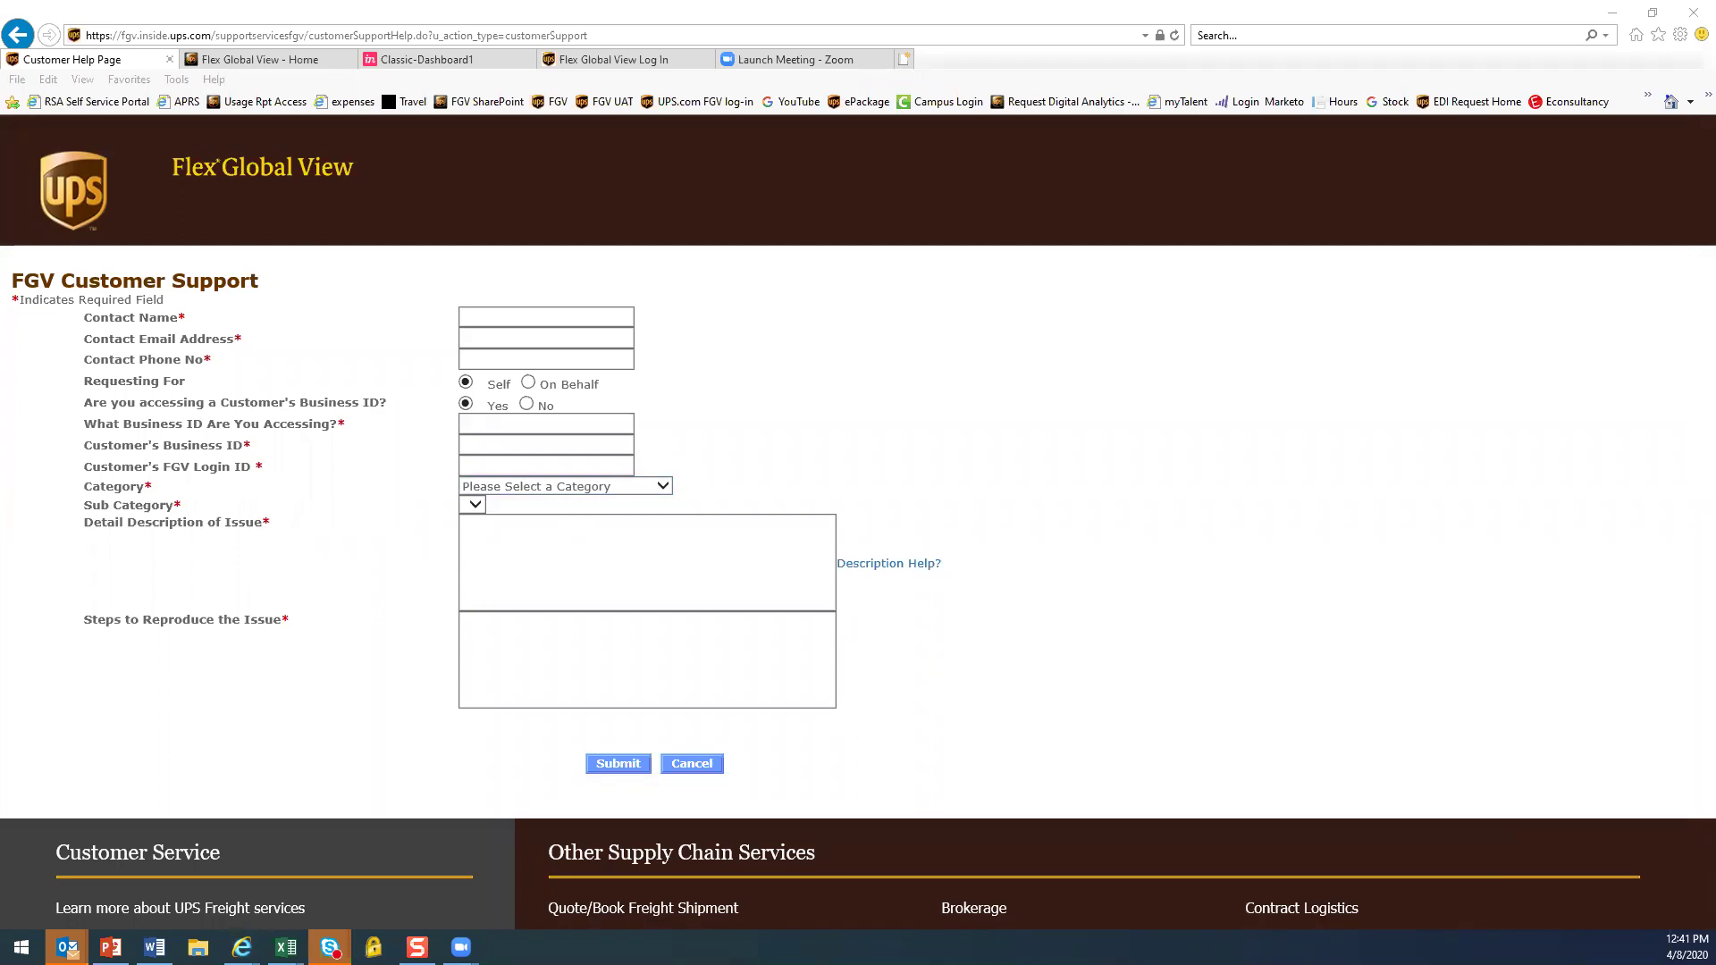
key("alt+Tab")
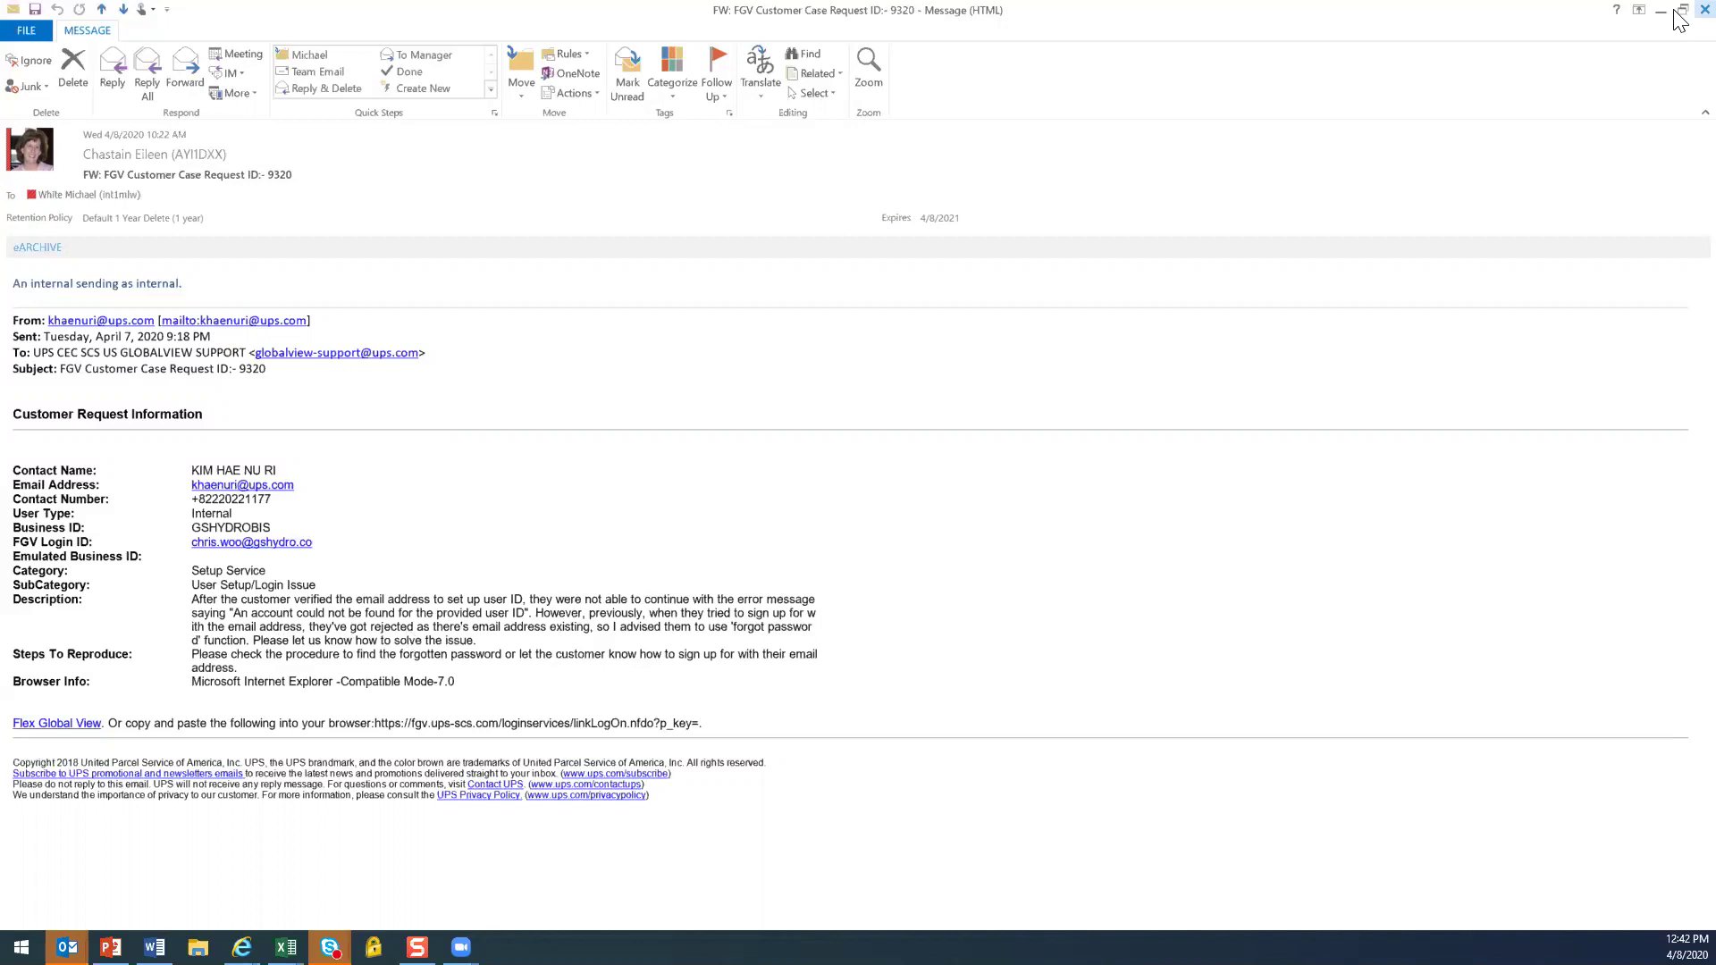
Read and close the forwarded case request emails, ending with case 9319
left_click(1705, 10)
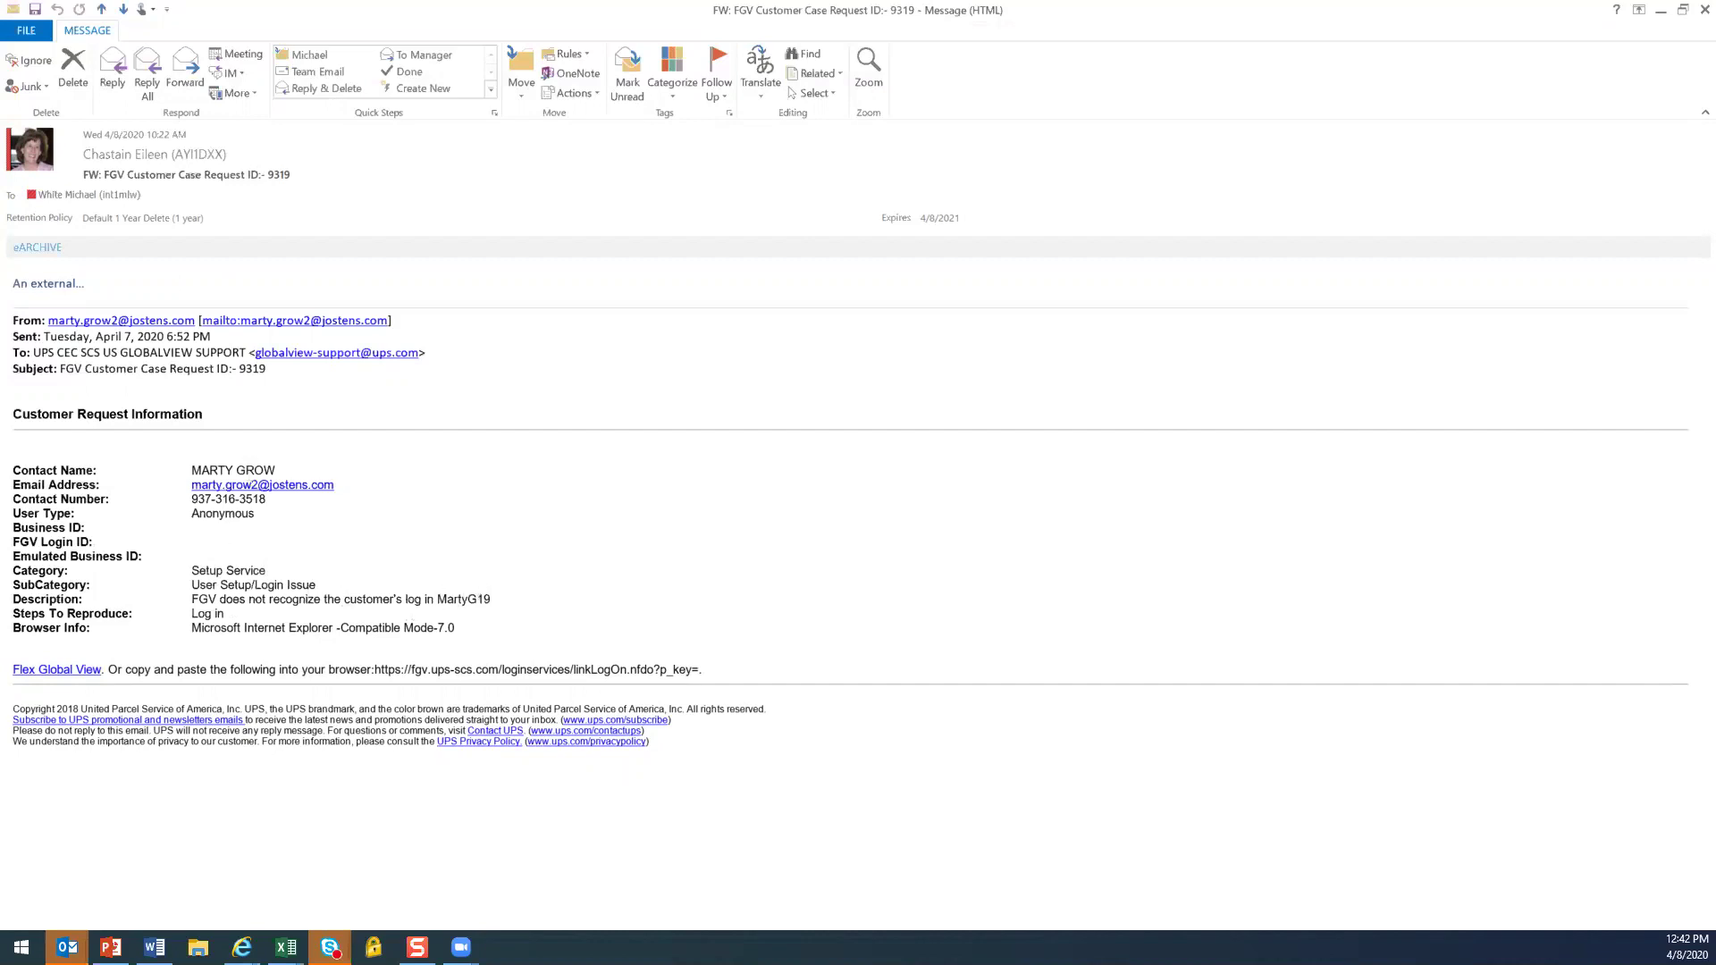
left_click(1677, 9)
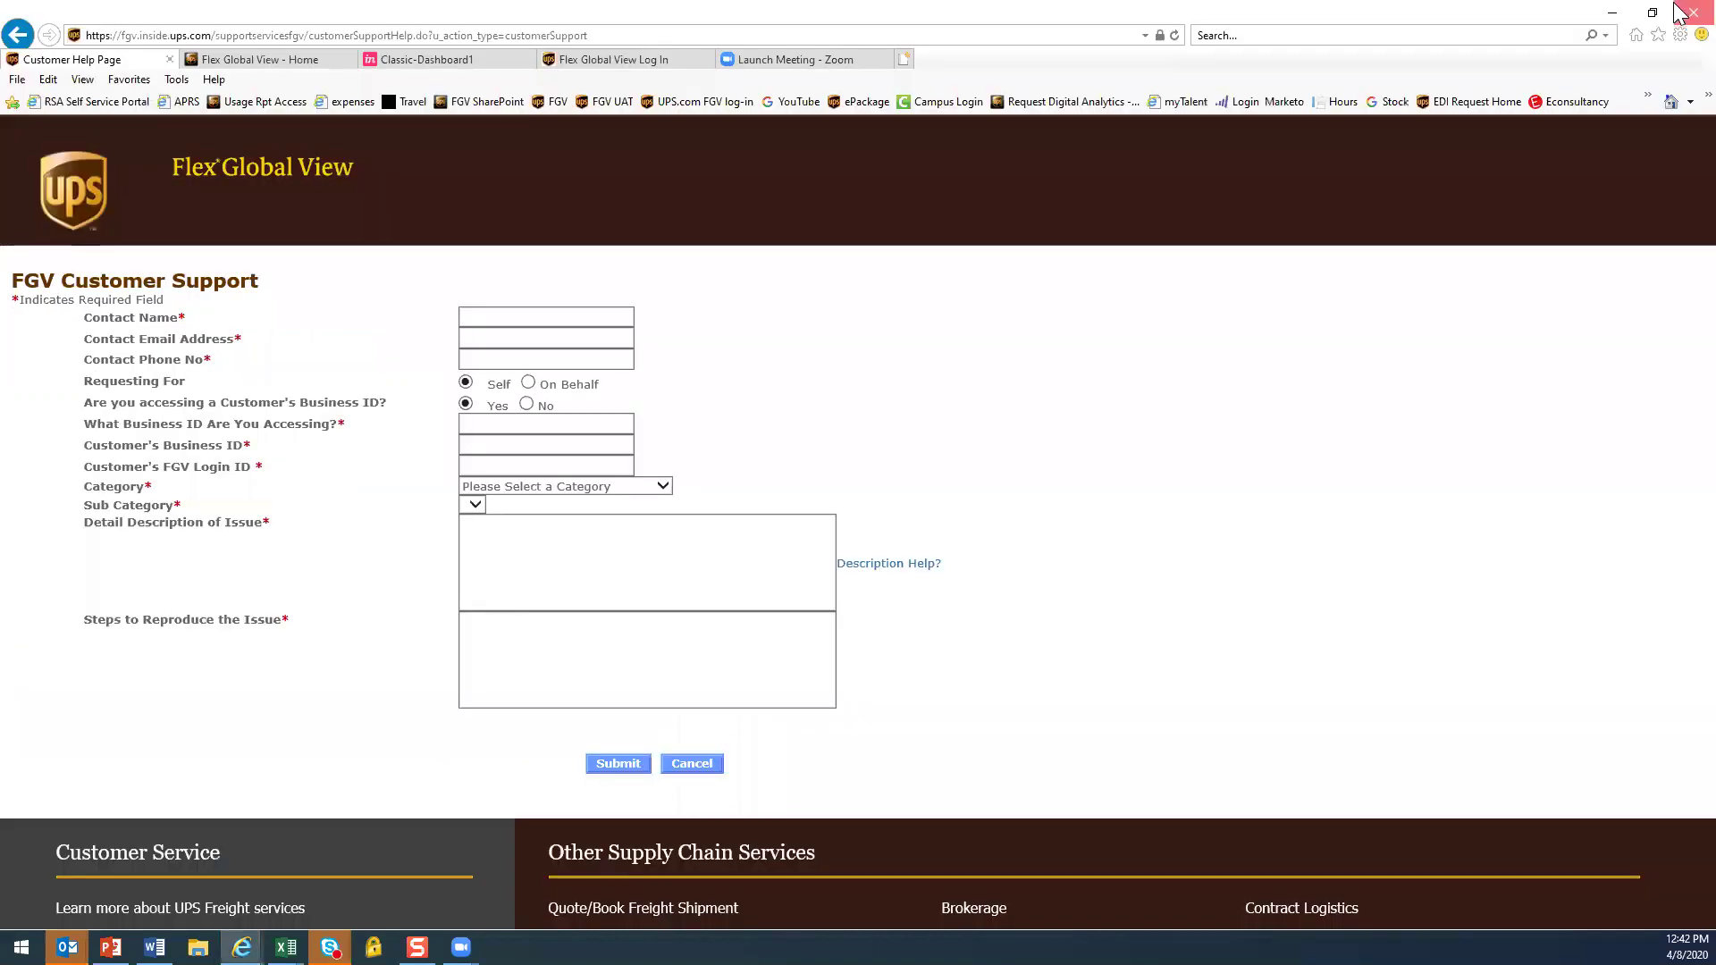
left_click(1678, 9)
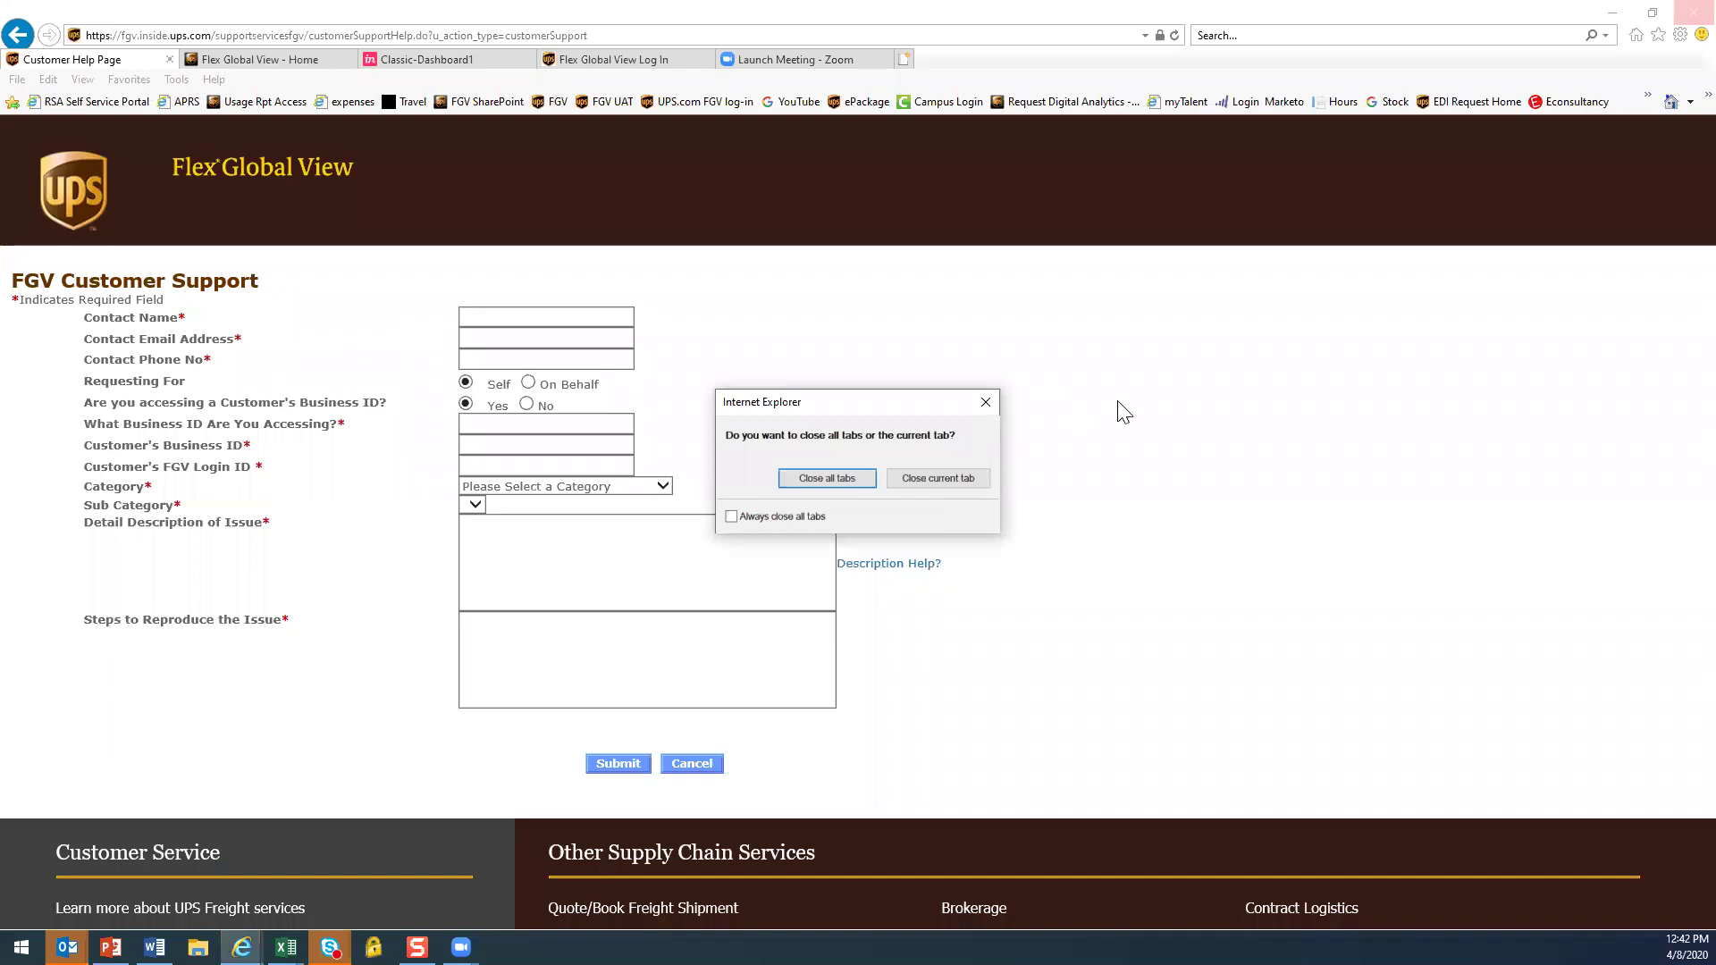
Cancel the support request form and dismiss the cookie notice on EMERSON's details page
key("Escape")
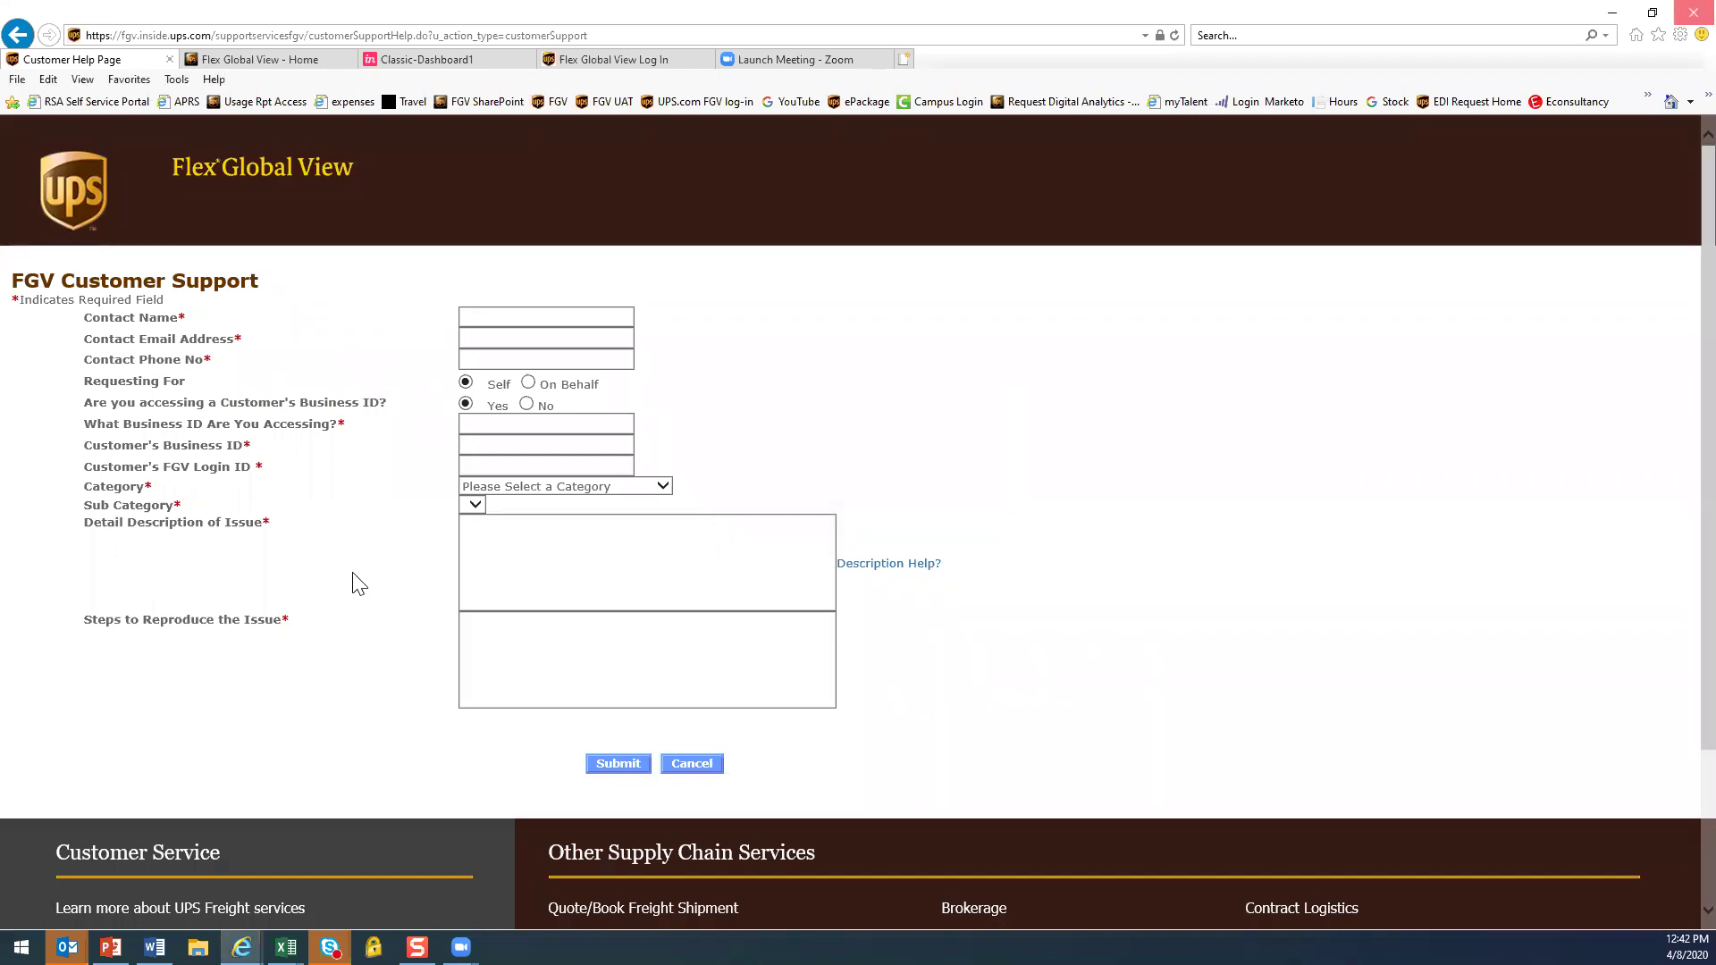
left_click(692, 767)
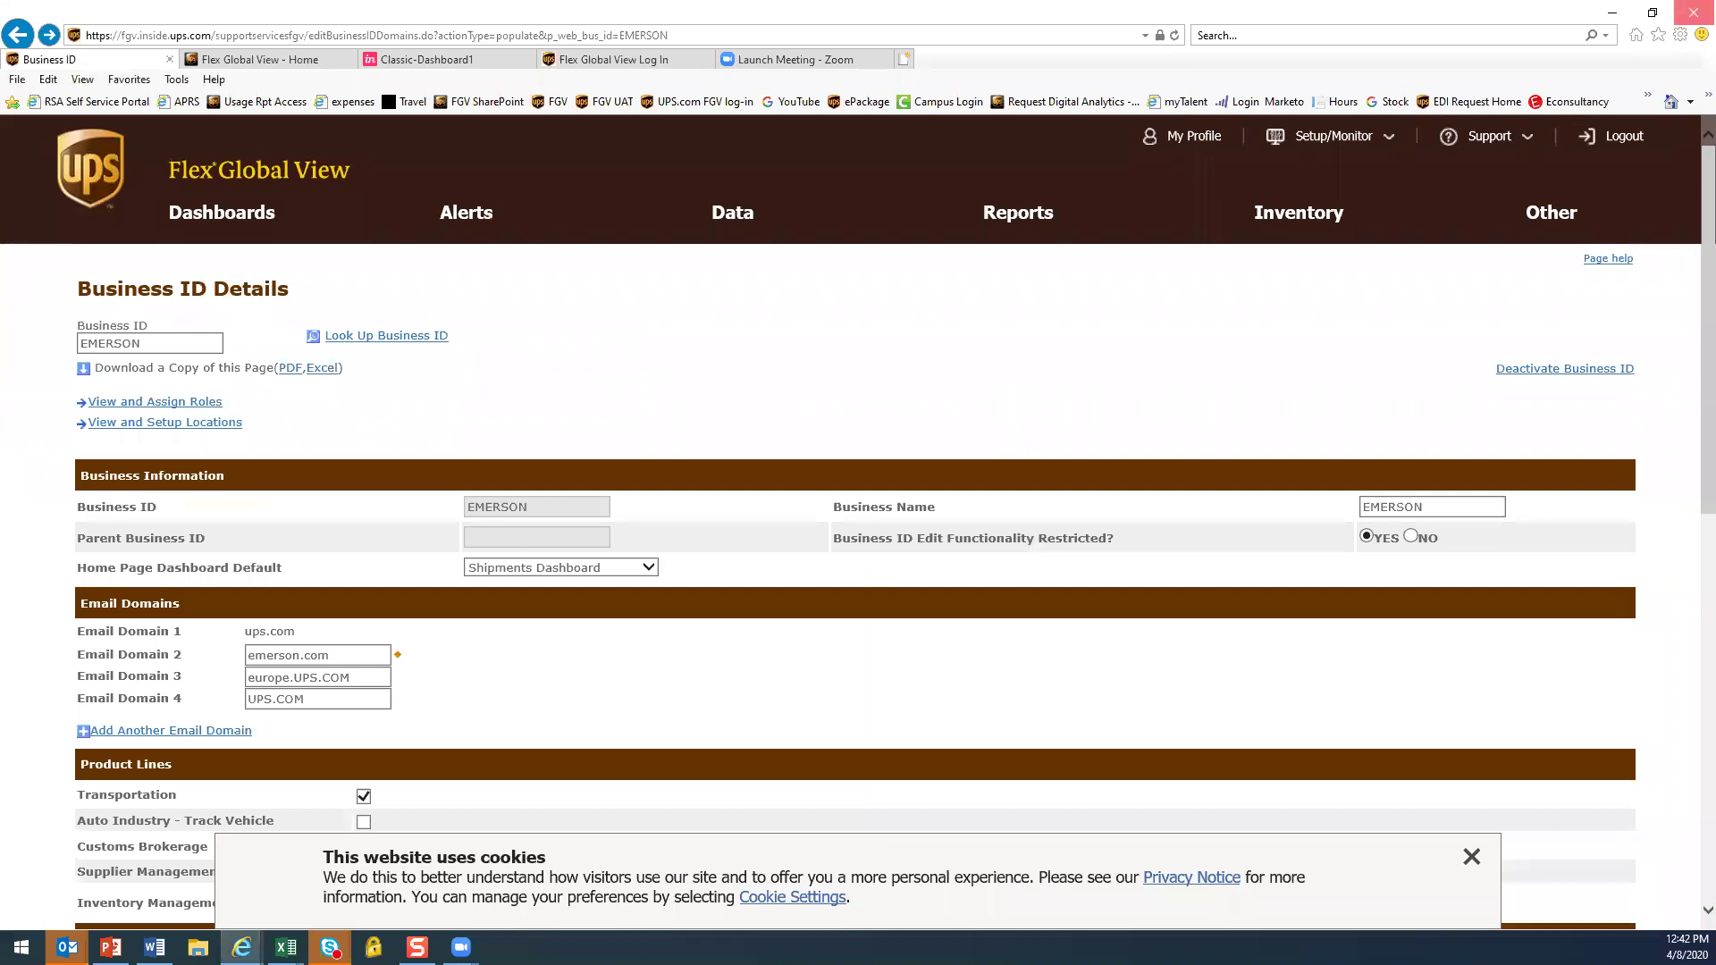
scroll(778, 573, "down", 2)
left_click(1471, 856)
scroll(221, 442, "down", 1)
scroll(221, 442, "down", 3)
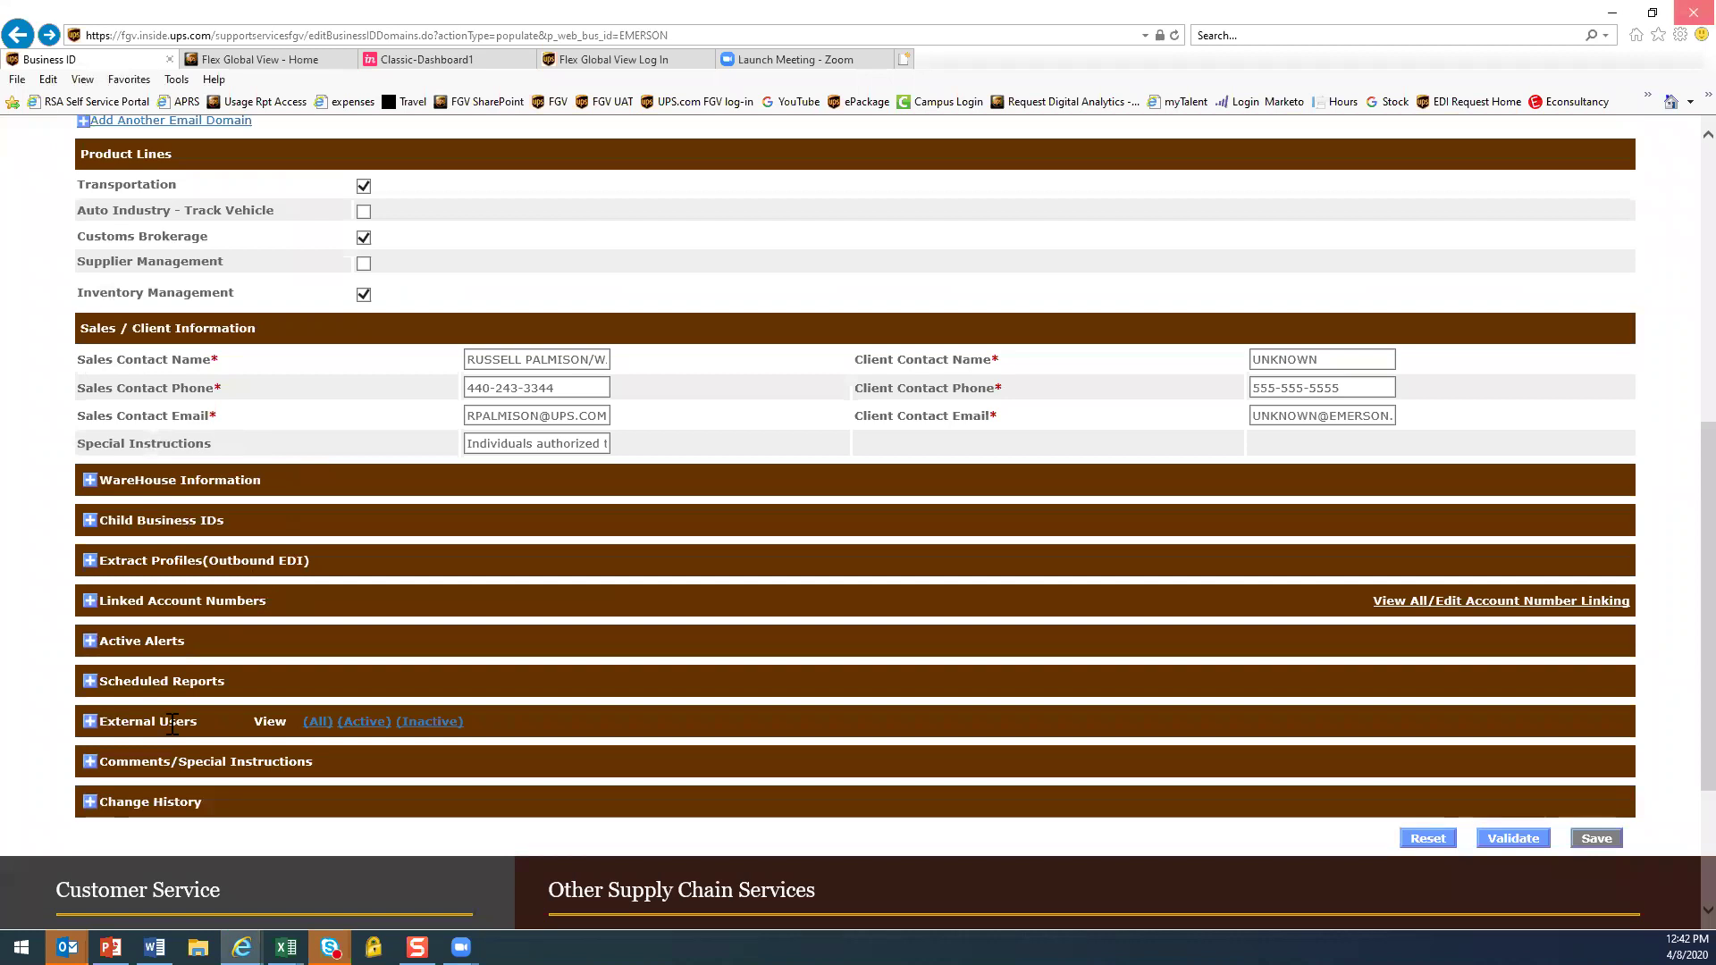
Expand External Users, toggle the first user's deactivation mark off again, and list all users
left_click(90, 722)
scroll(758, 586, "down", 1)
scroll(755, 586, "down", 2)
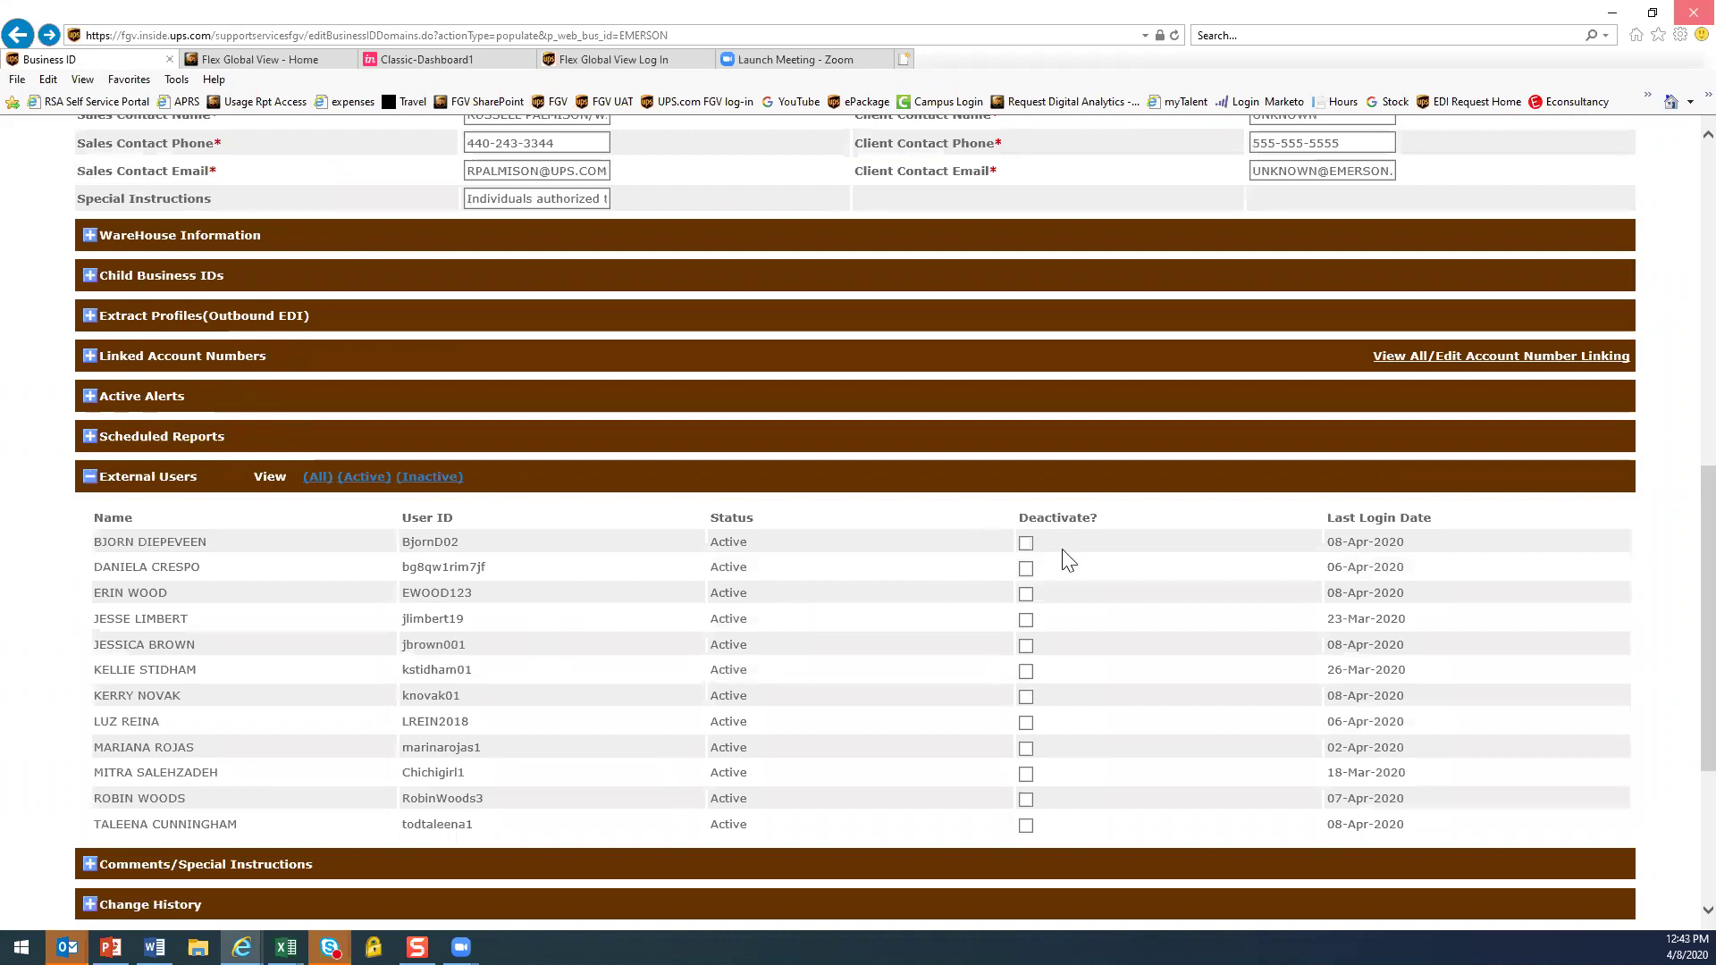
left_click(1026, 544)
left_click(1026, 544)
left_click(322, 475)
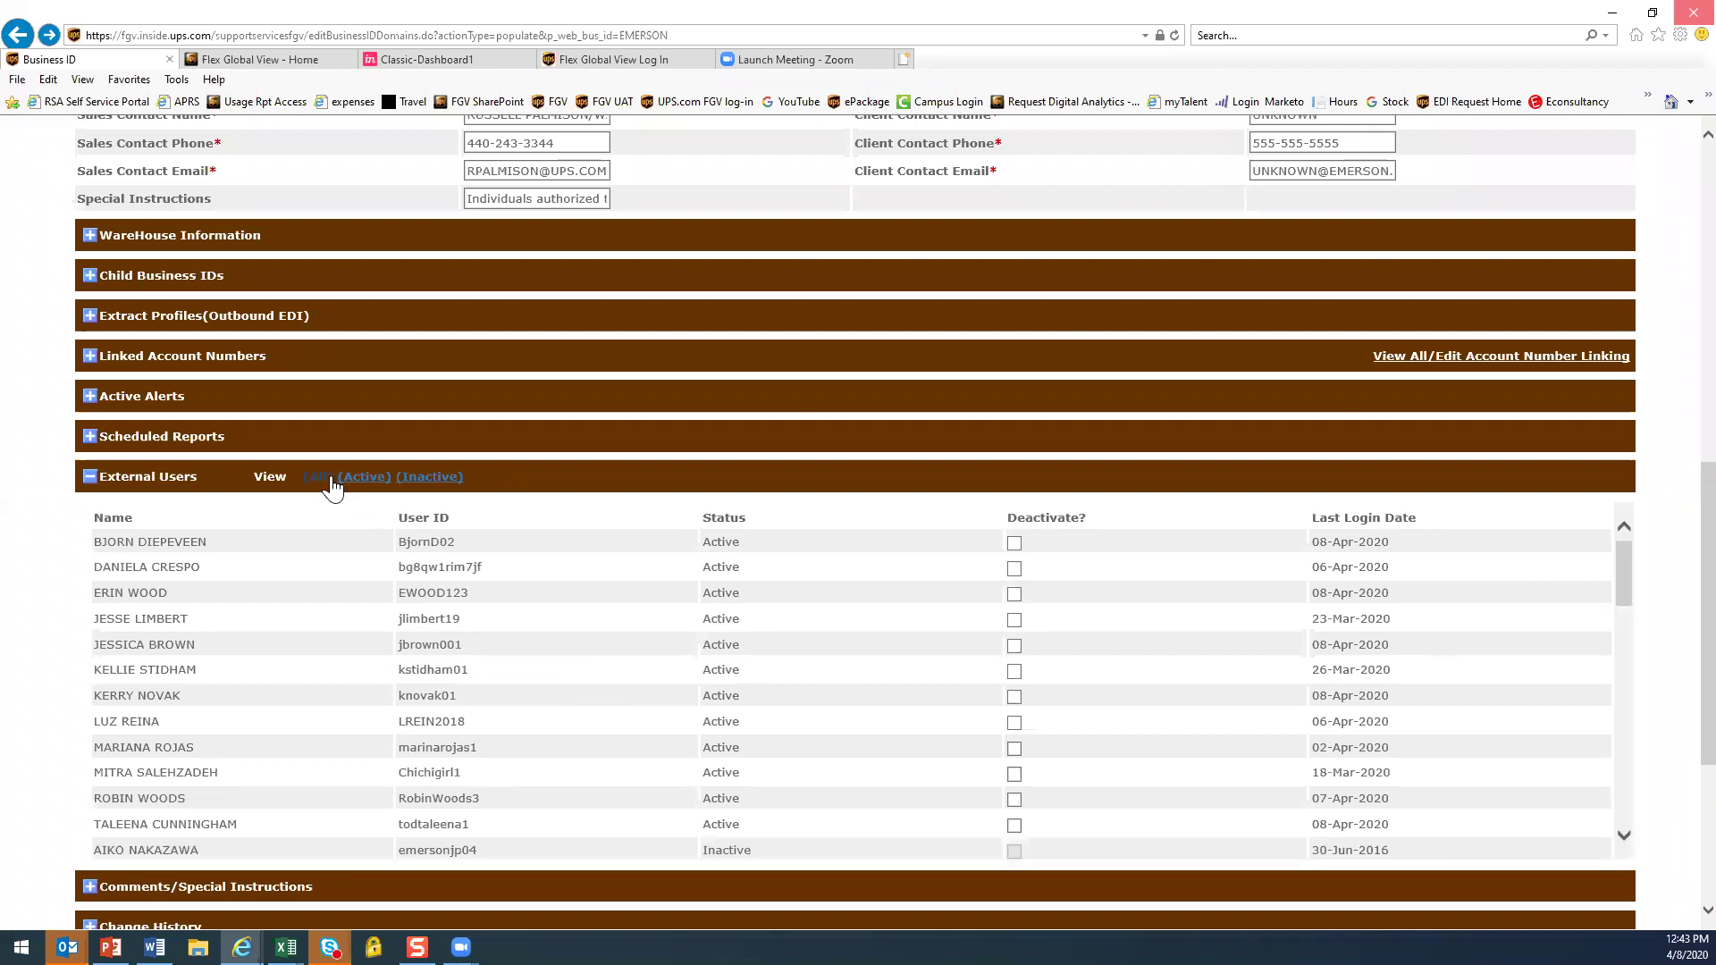
scroll(526, 671, "down", 1)
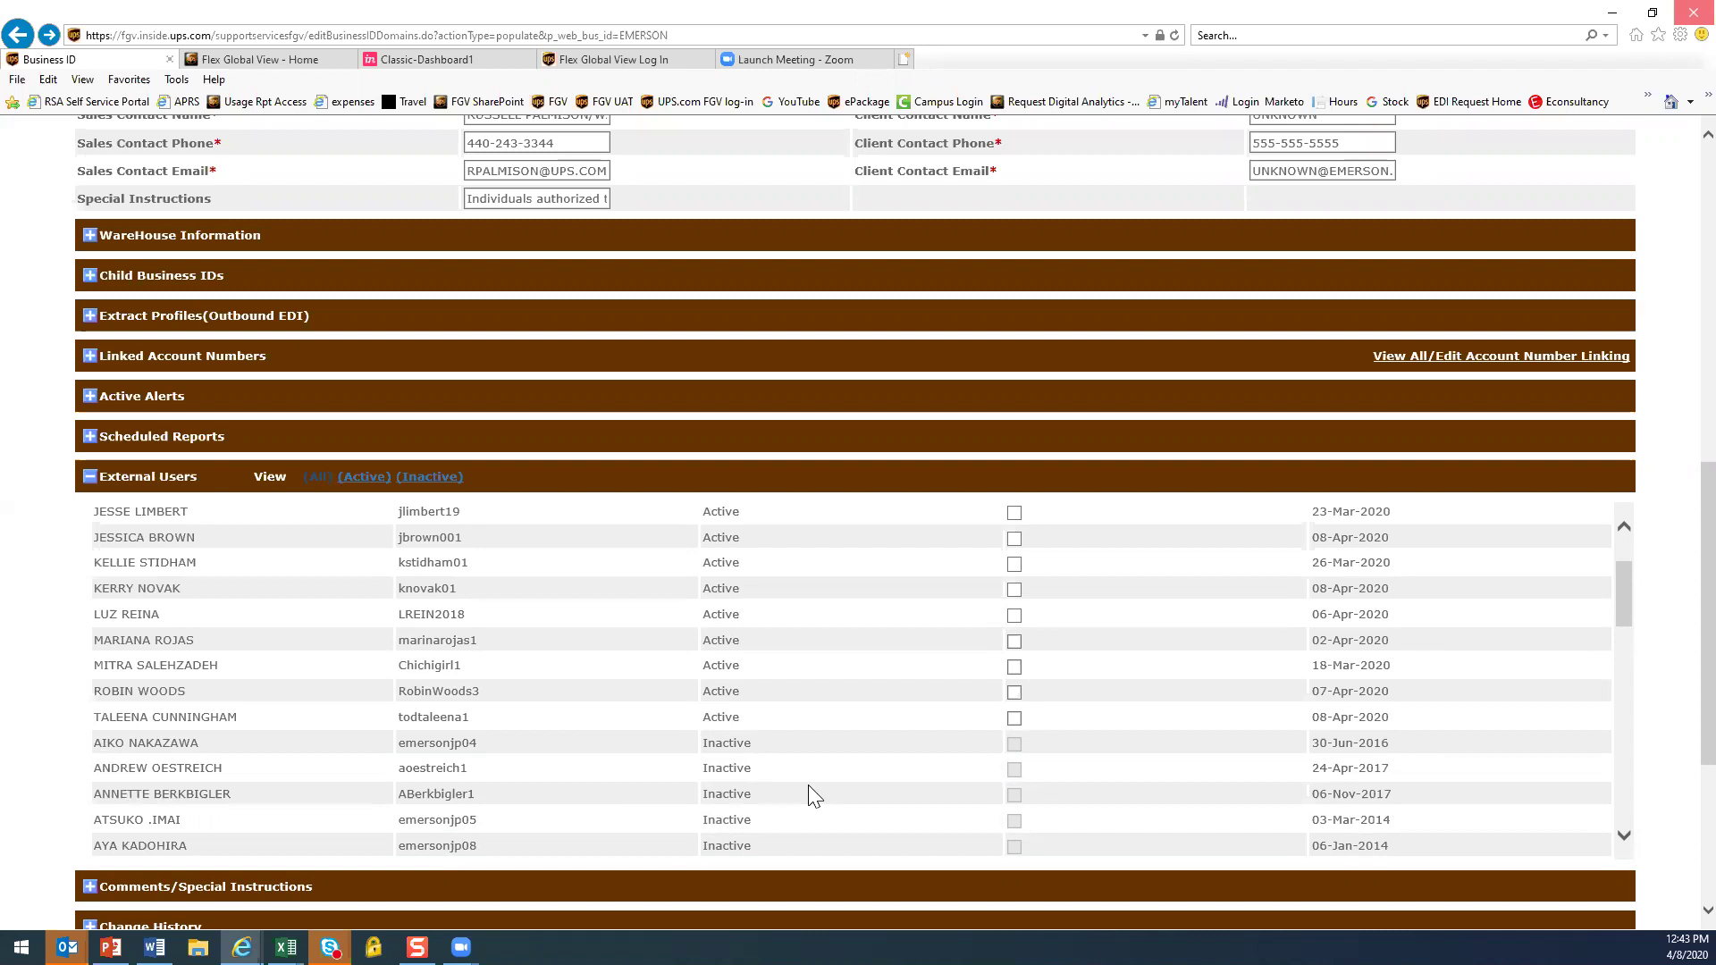
scroll(806, 786, "up", 2)
scroll(791, 792, "up", 7)
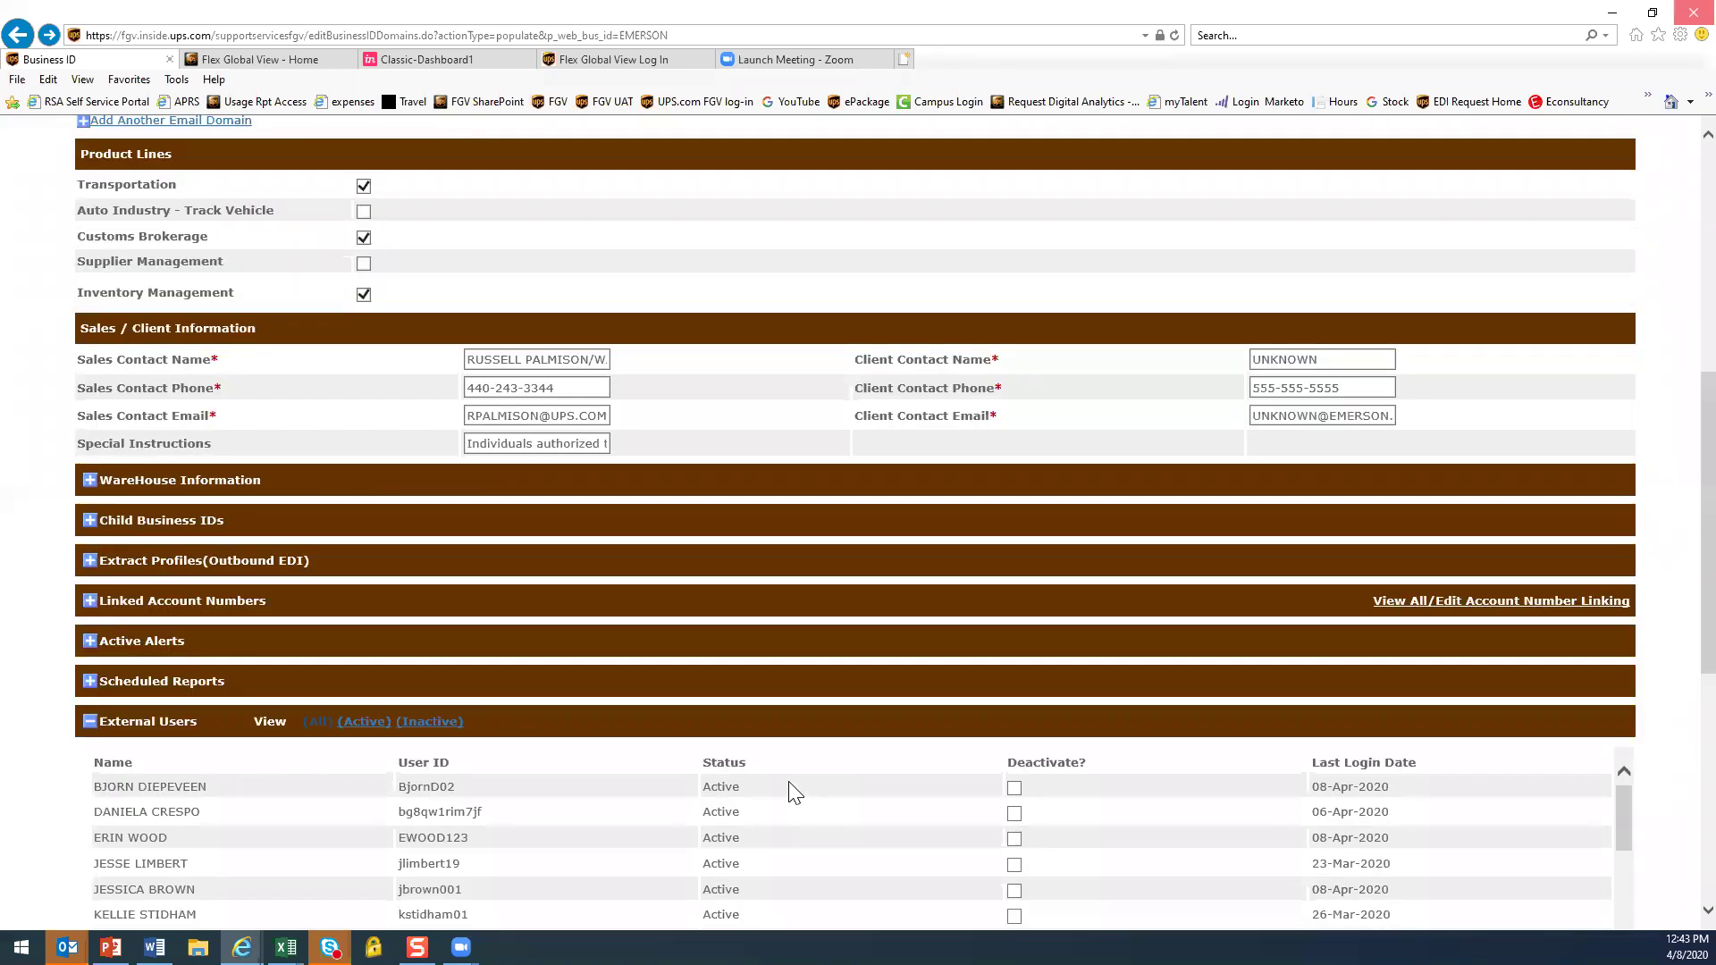
Check the Word document, then open the setup and administration options
key("alt+Tab")
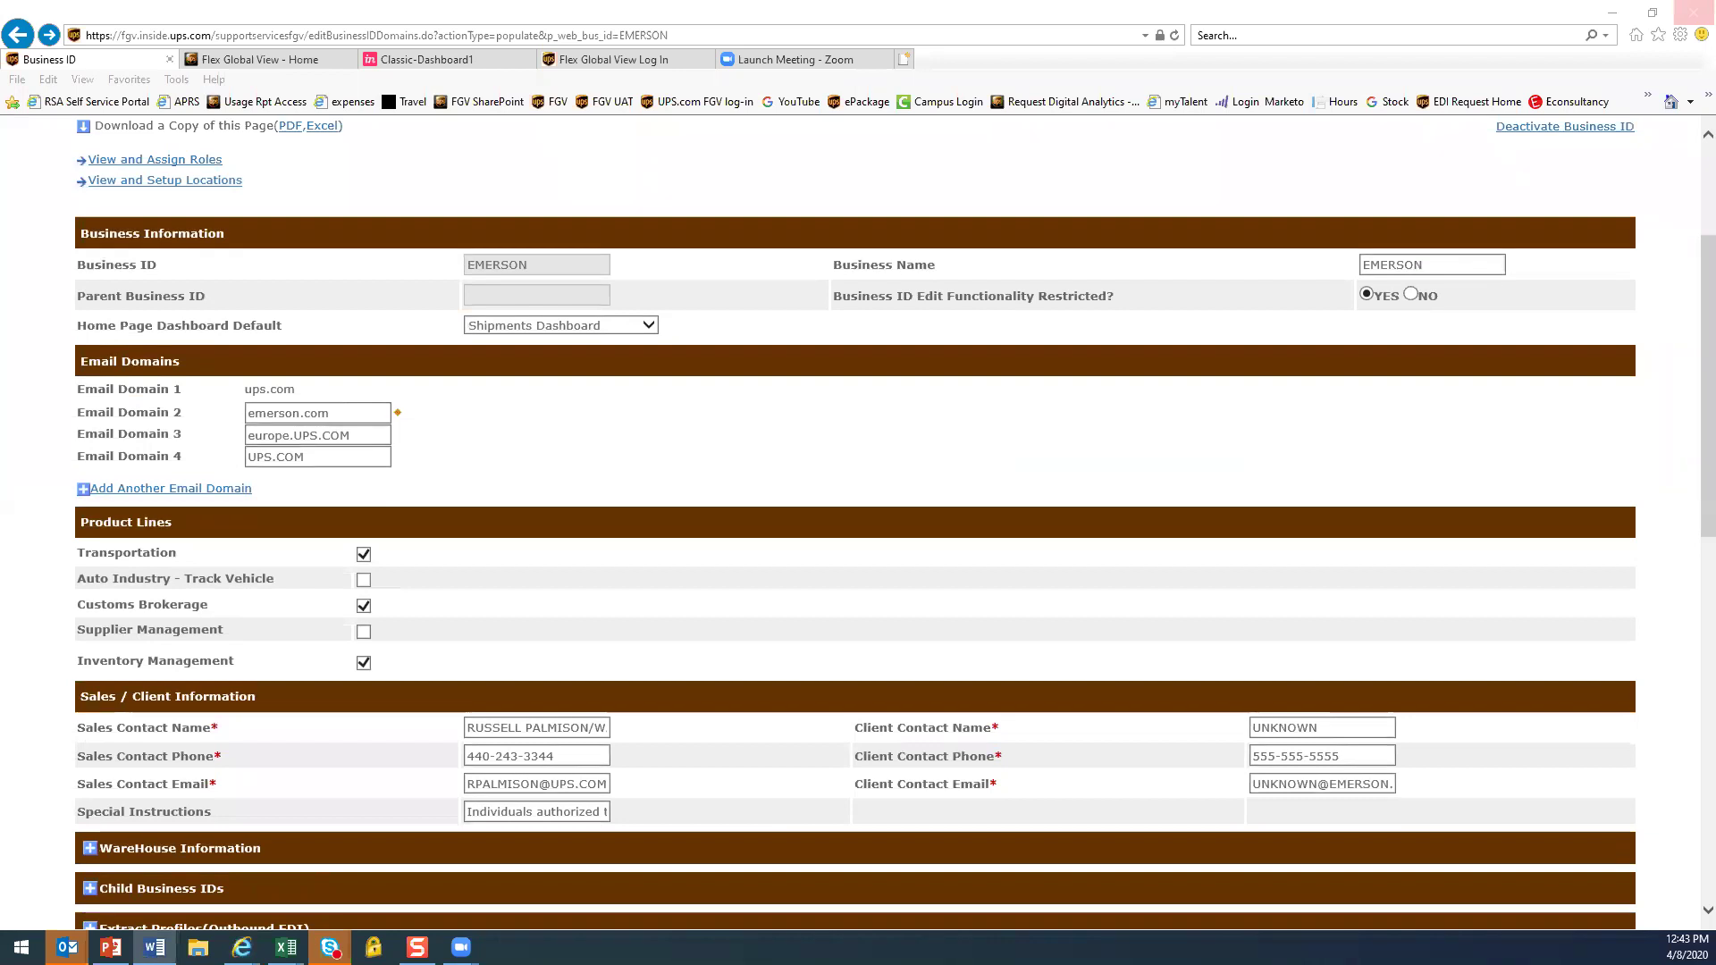
scroll(850, 556, "up", 3)
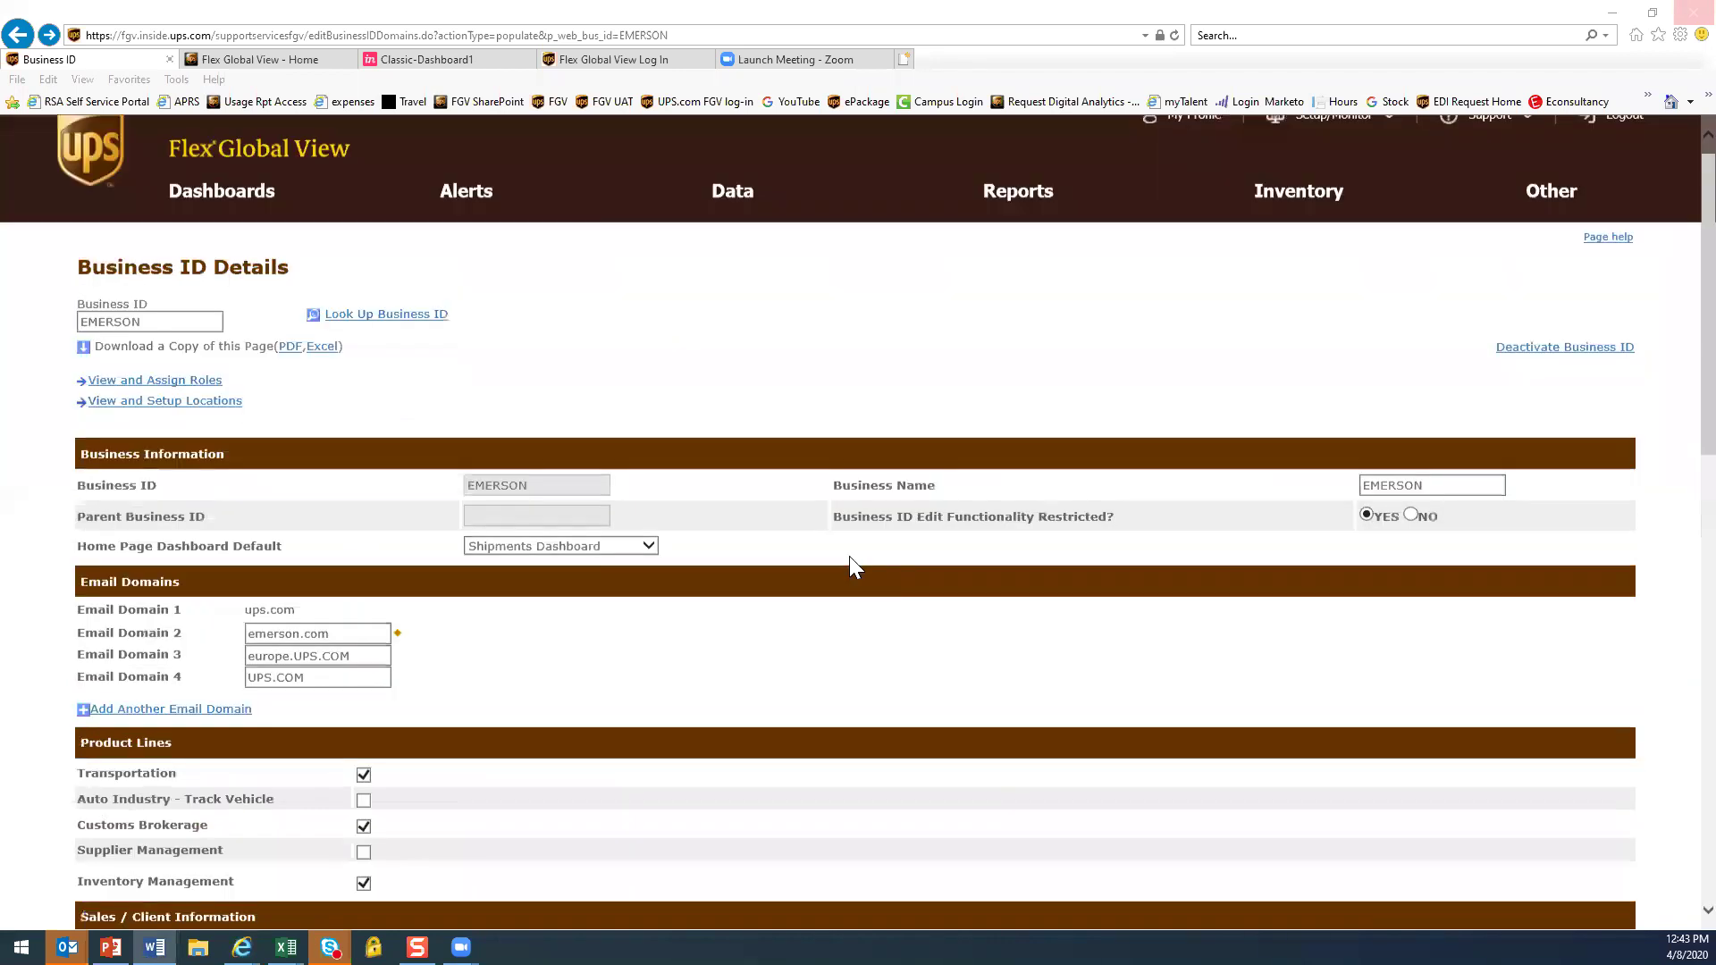
scroll(849, 556, "up", 1)
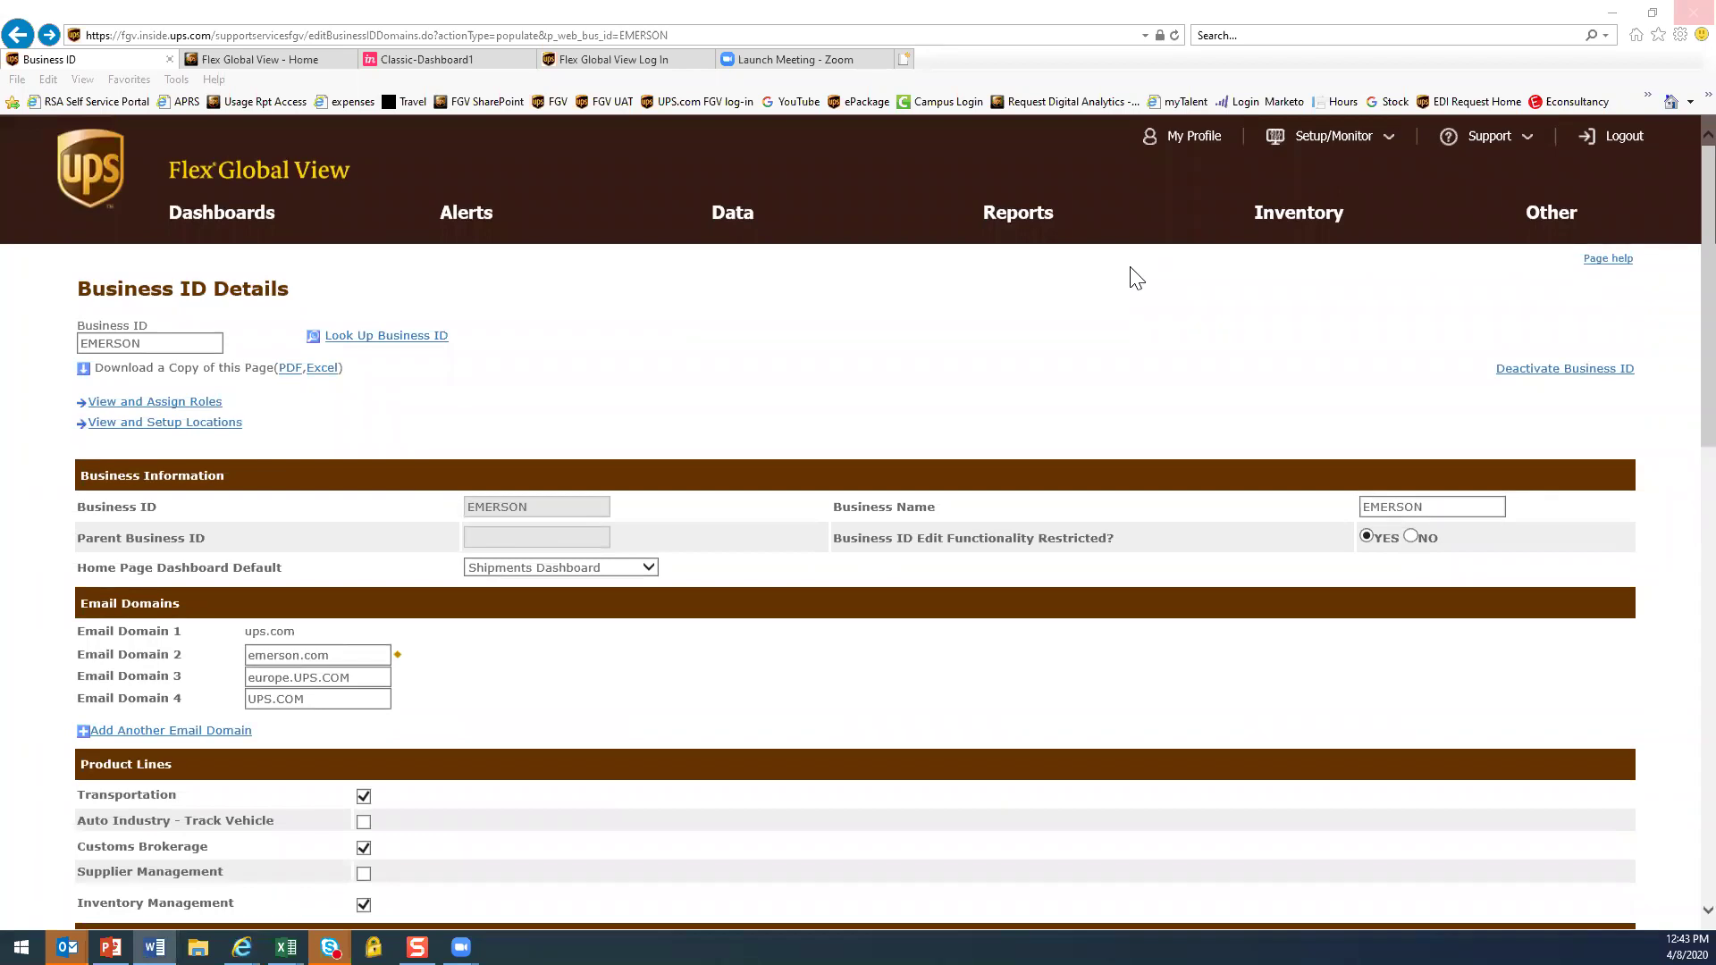
left_click(1338, 150)
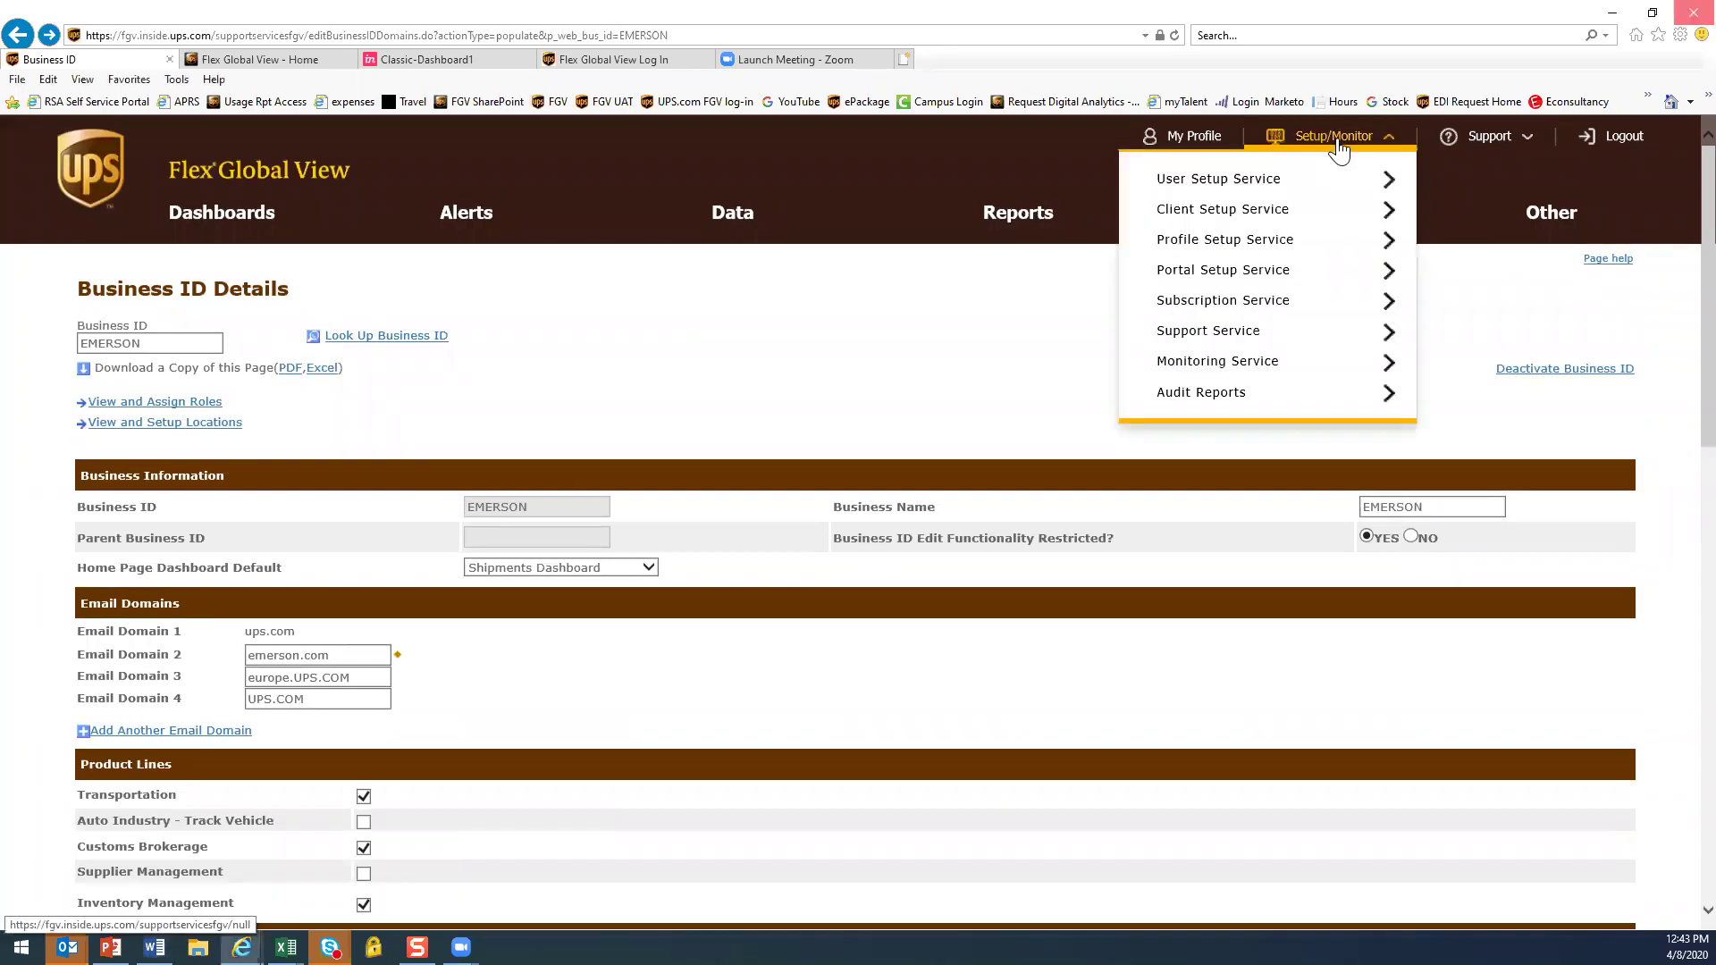
Expand Client Setup Service, then go back to the TELECRAFTERS Dashboards home page
left_click(1197, 214)
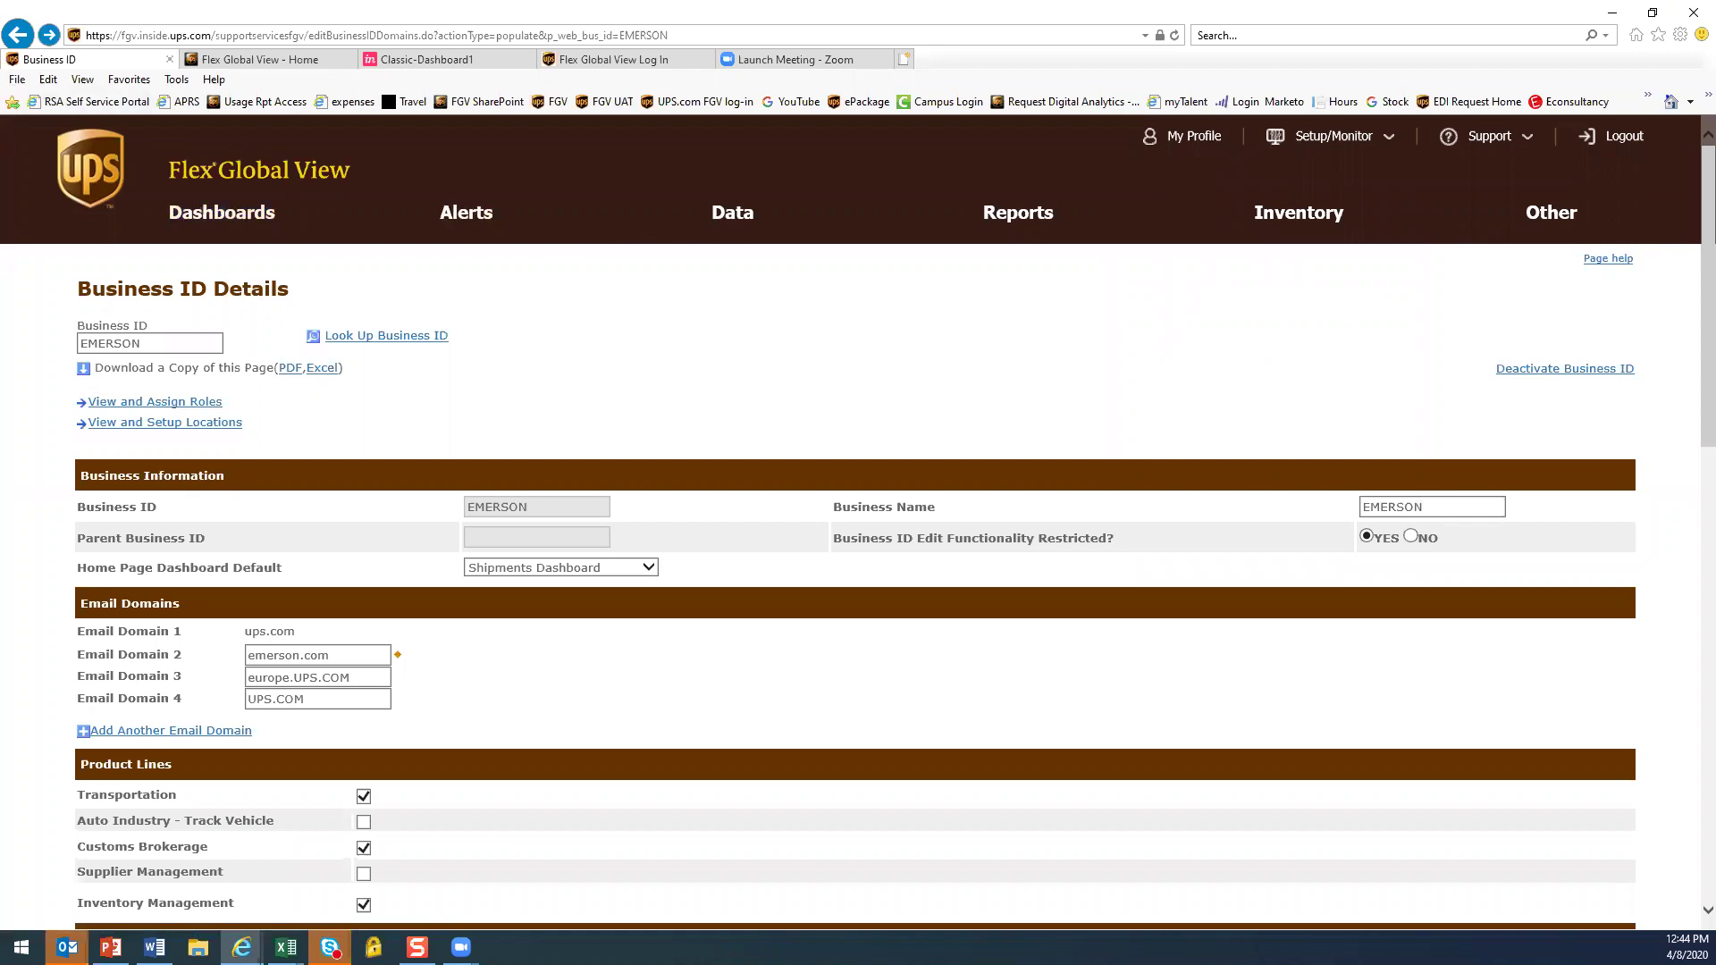
left_click(219, 214)
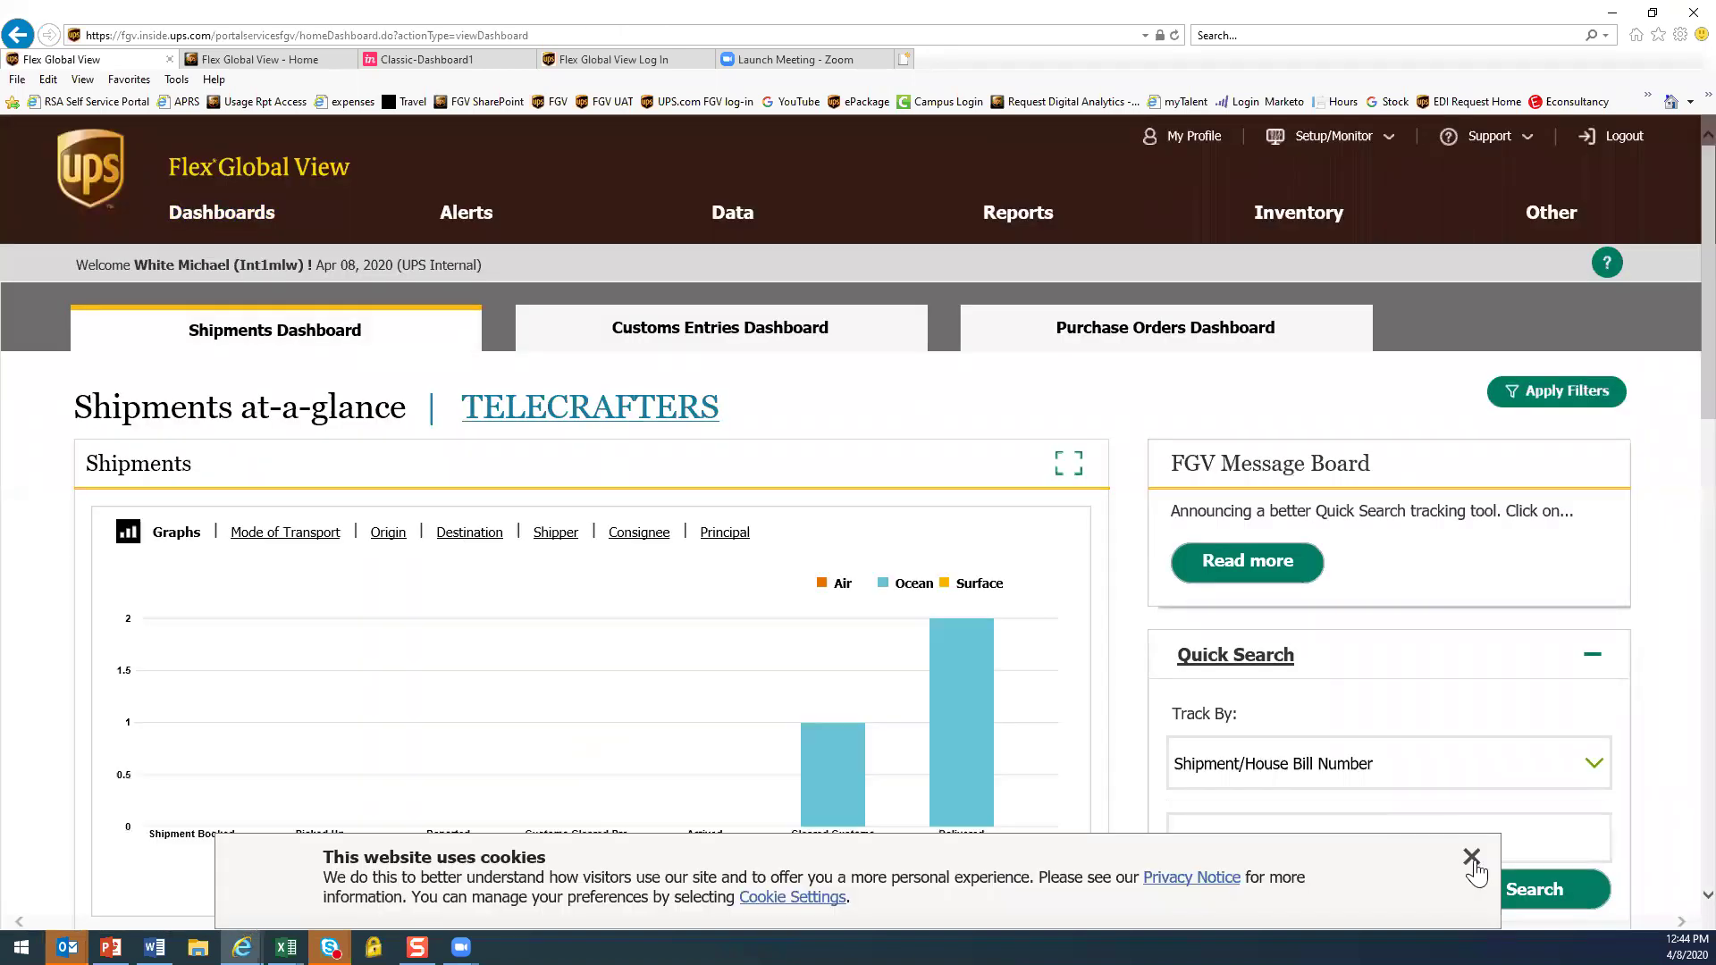
Dismiss the cookie notice, focus Quick Search, then open the Emulate Web Business ID page
left_click(1472, 856)
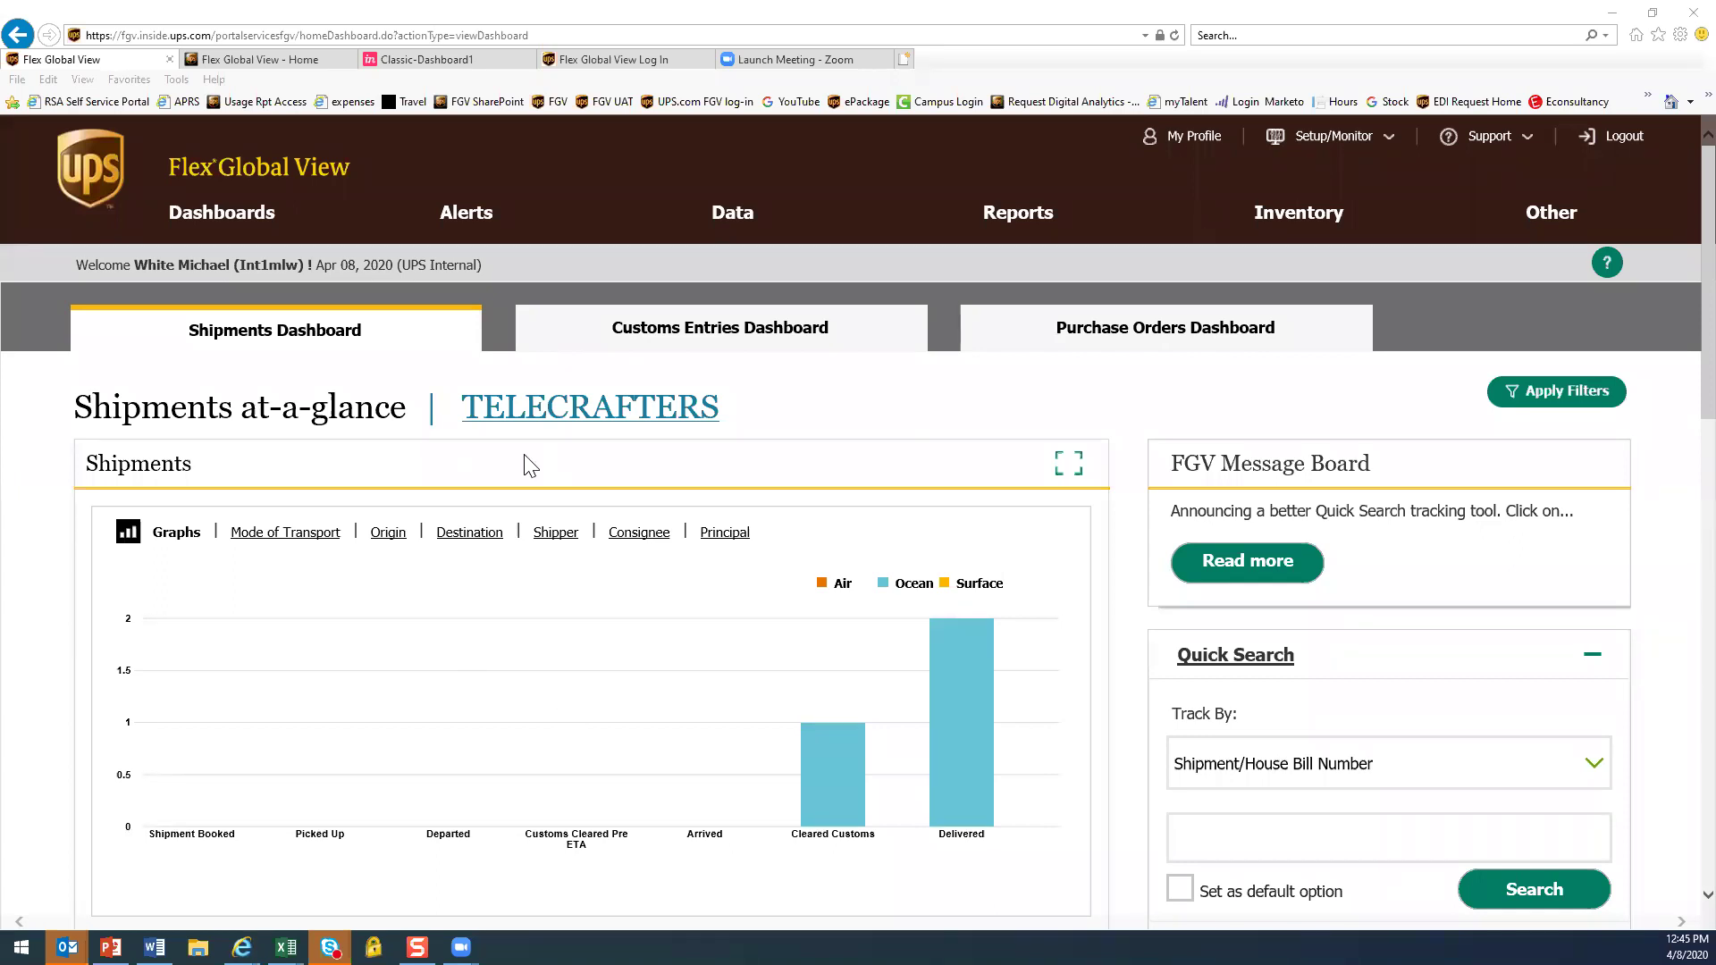
left_click(1266, 835)
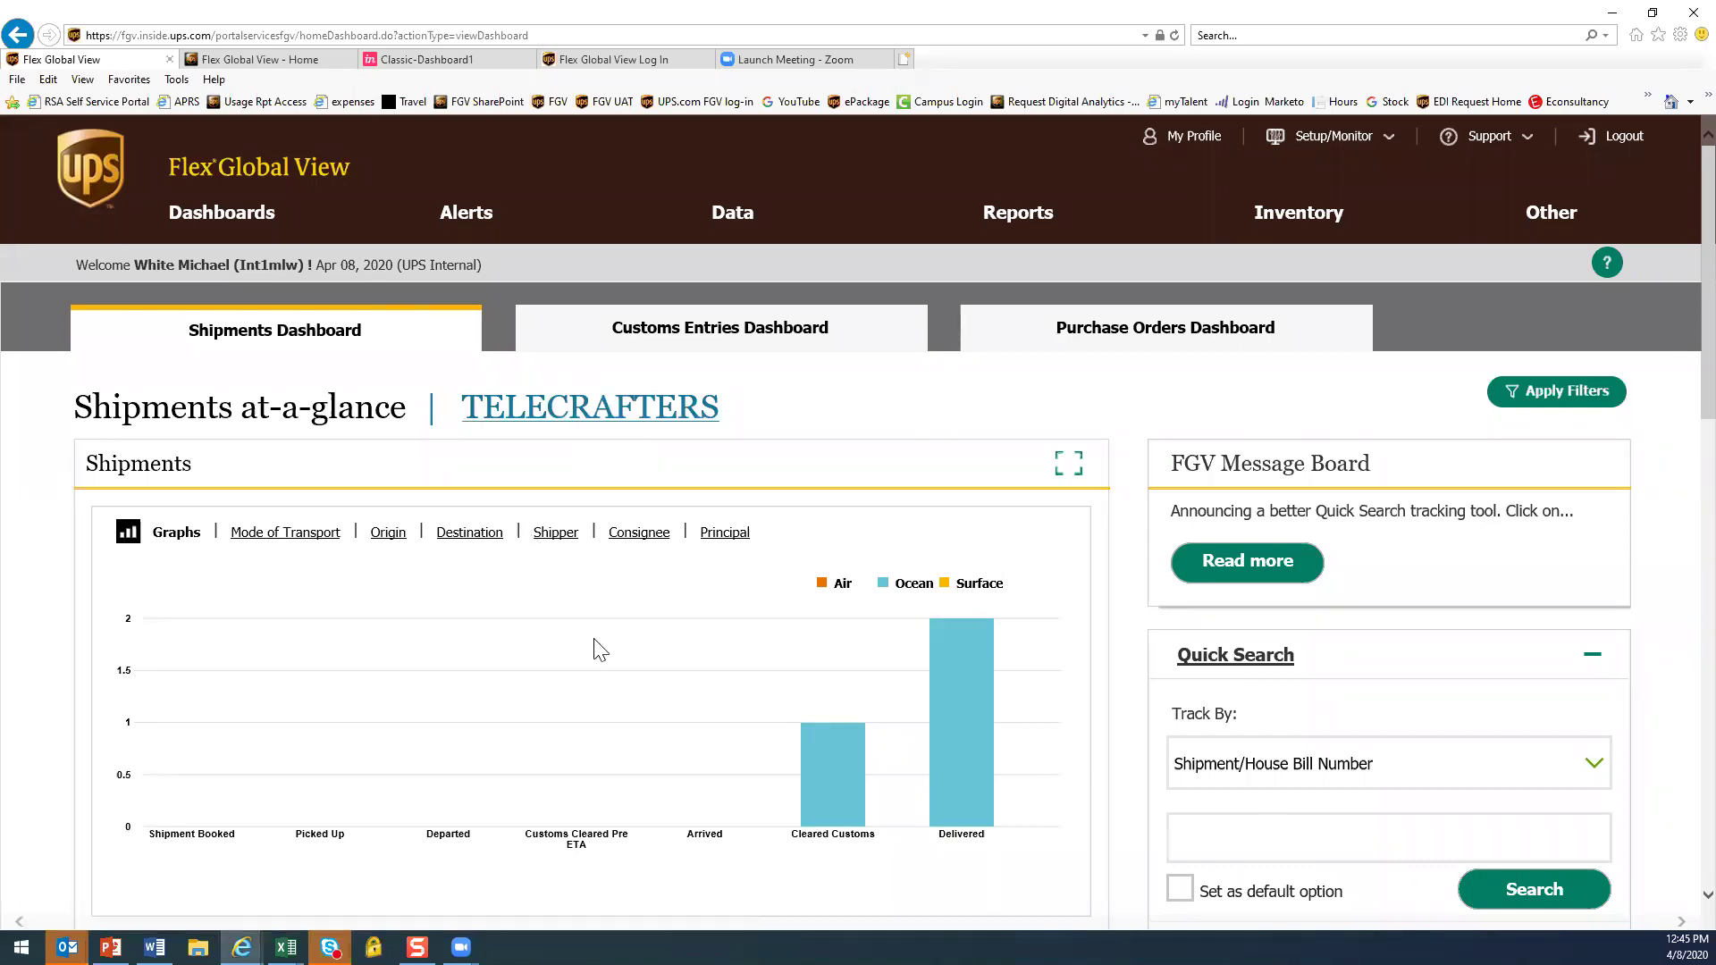
left_click(558, 413)
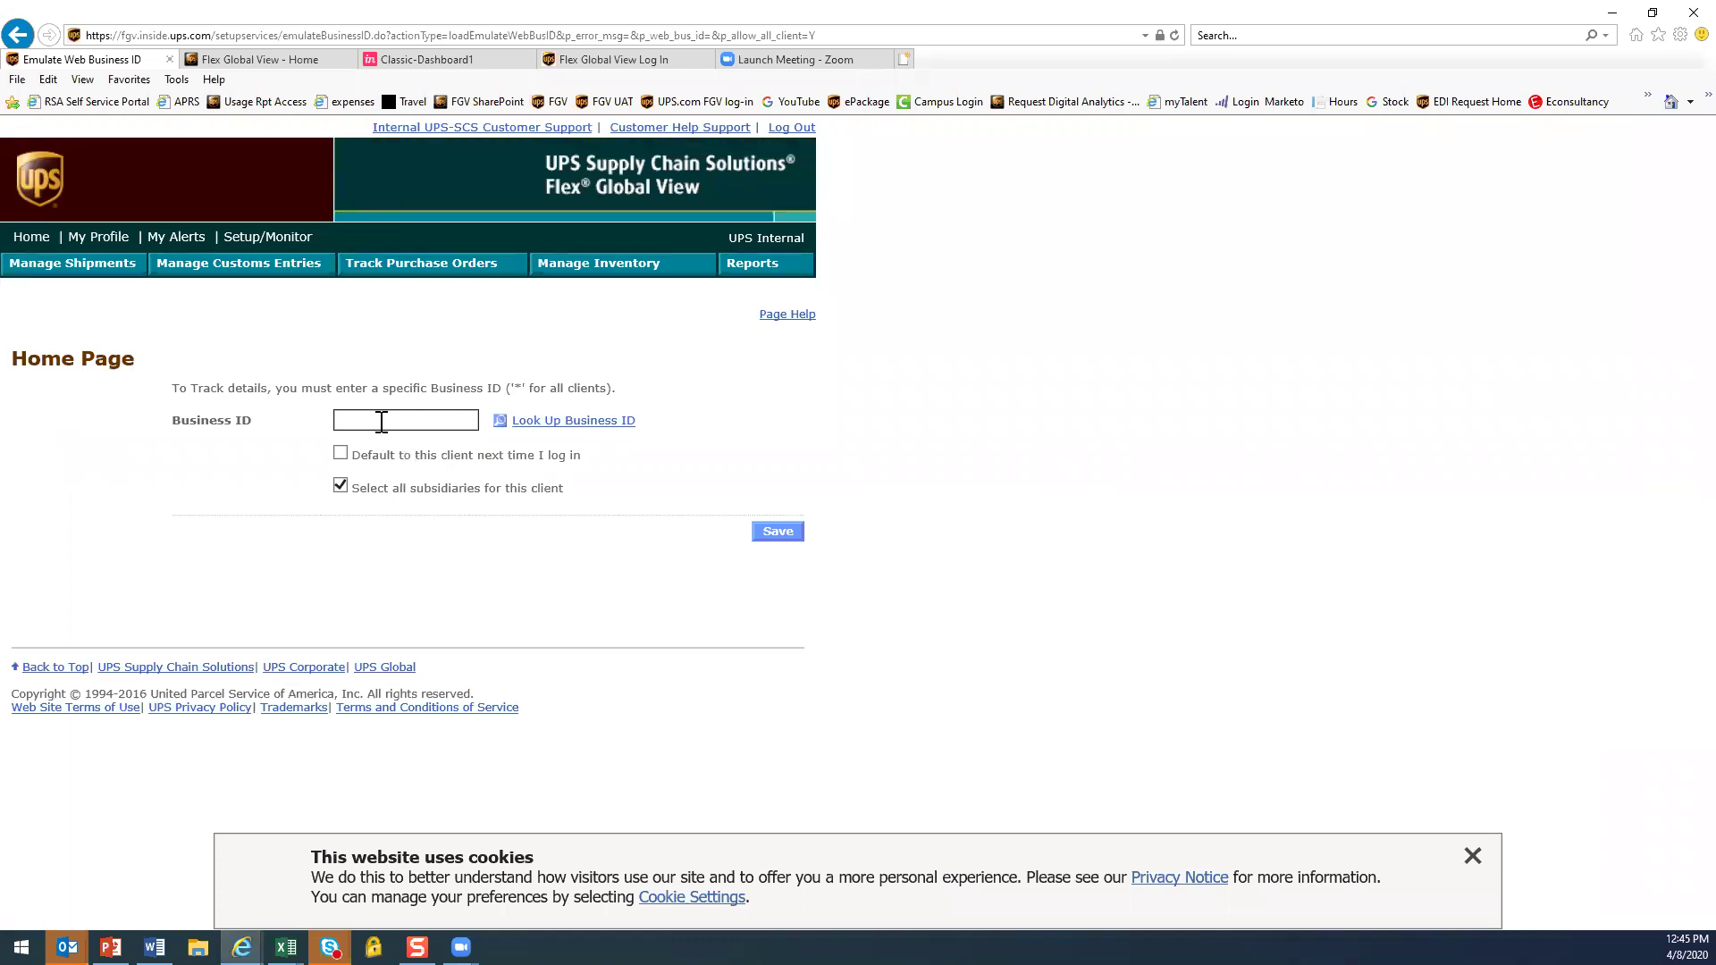
Enter * as the Business ID, tick Default to this client, and save the All Clients view
type("*")
left_click(340, 453)
left_click(776, 545)
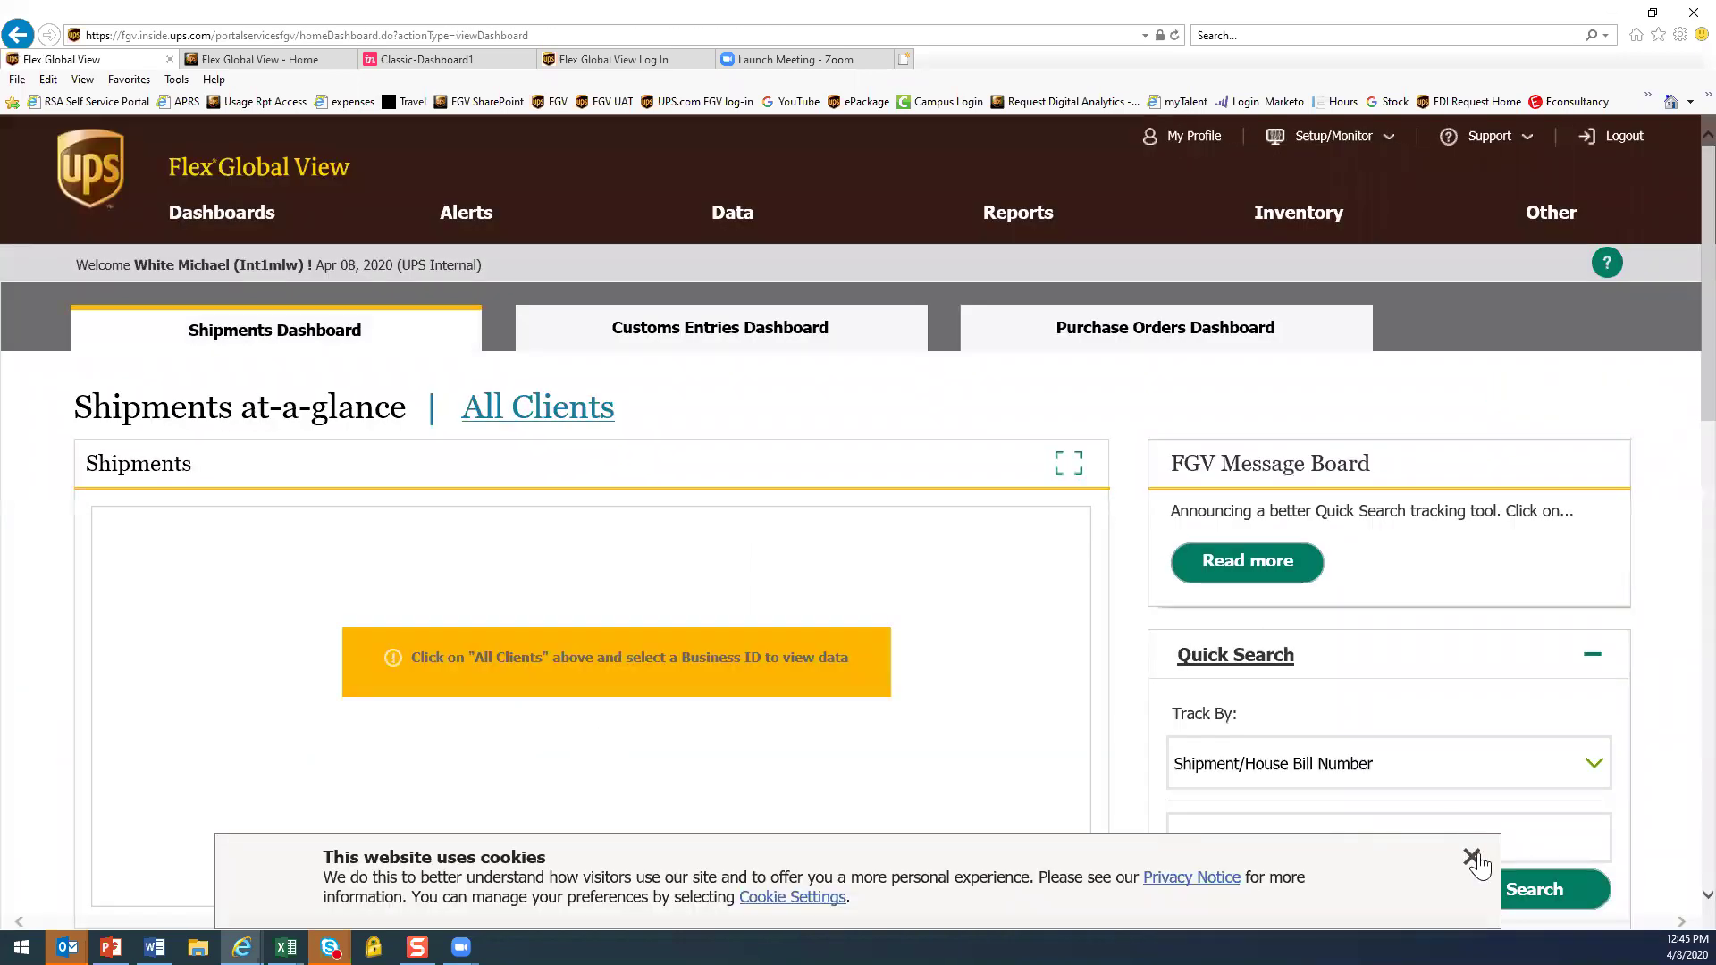
Paste a shipment number copied from Word into Quick Search and look it up
left_click(1472, 856)
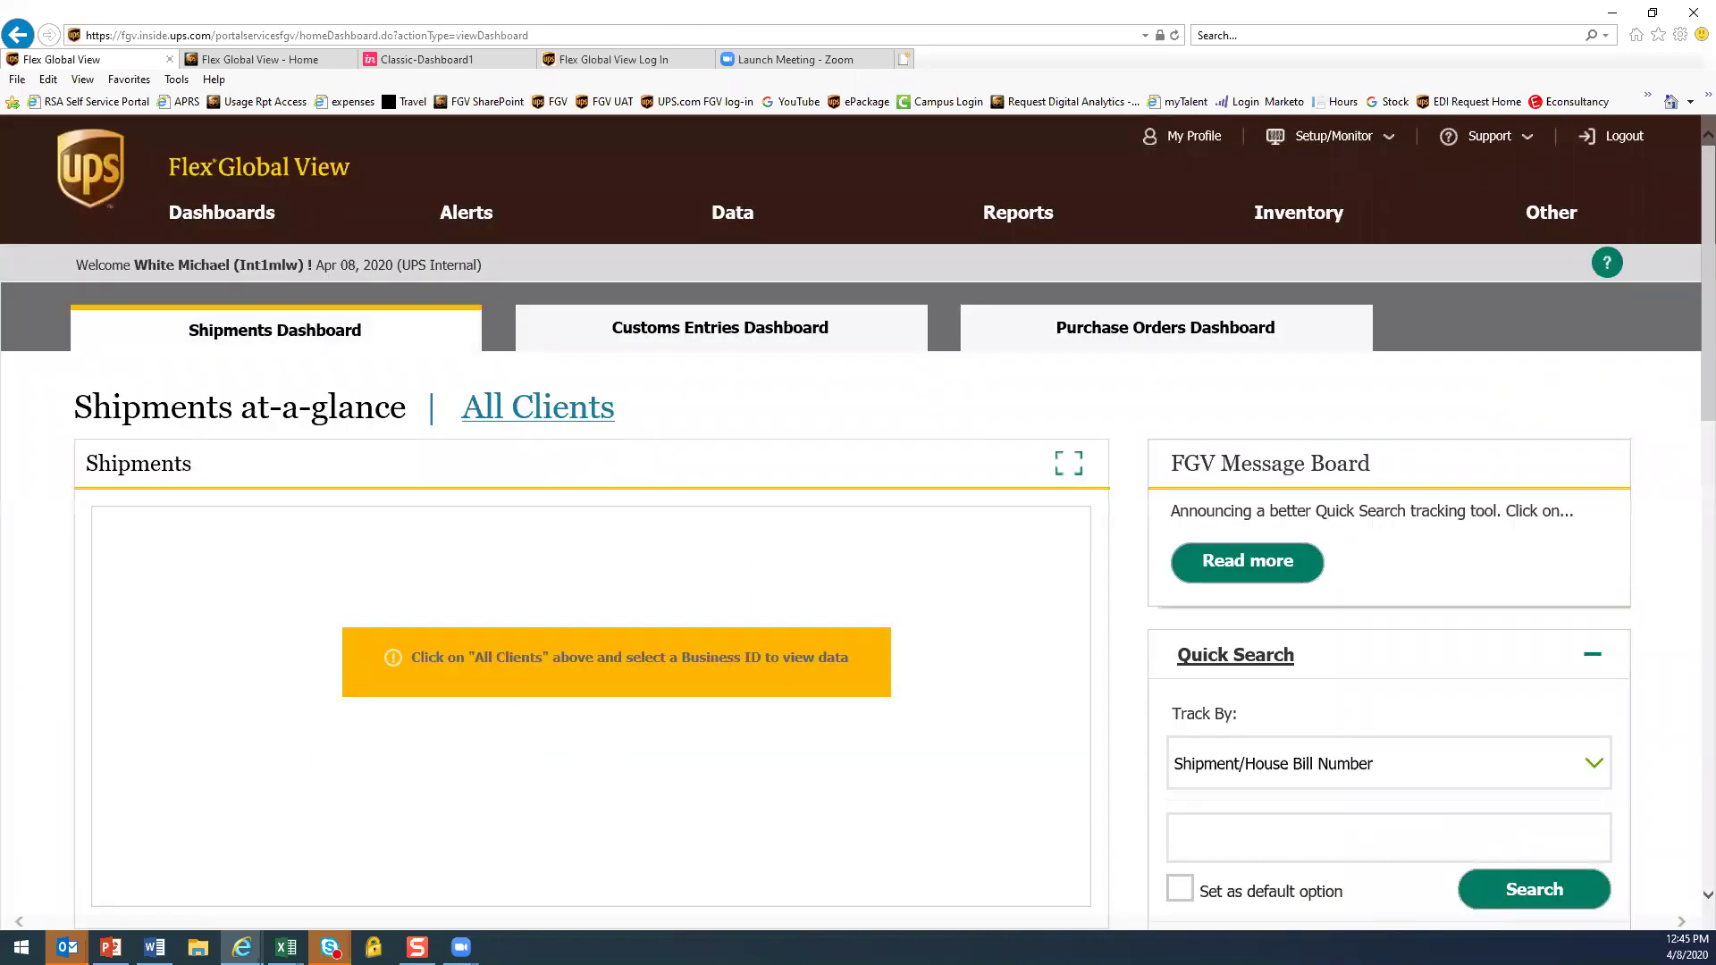
key("alt+Tab")
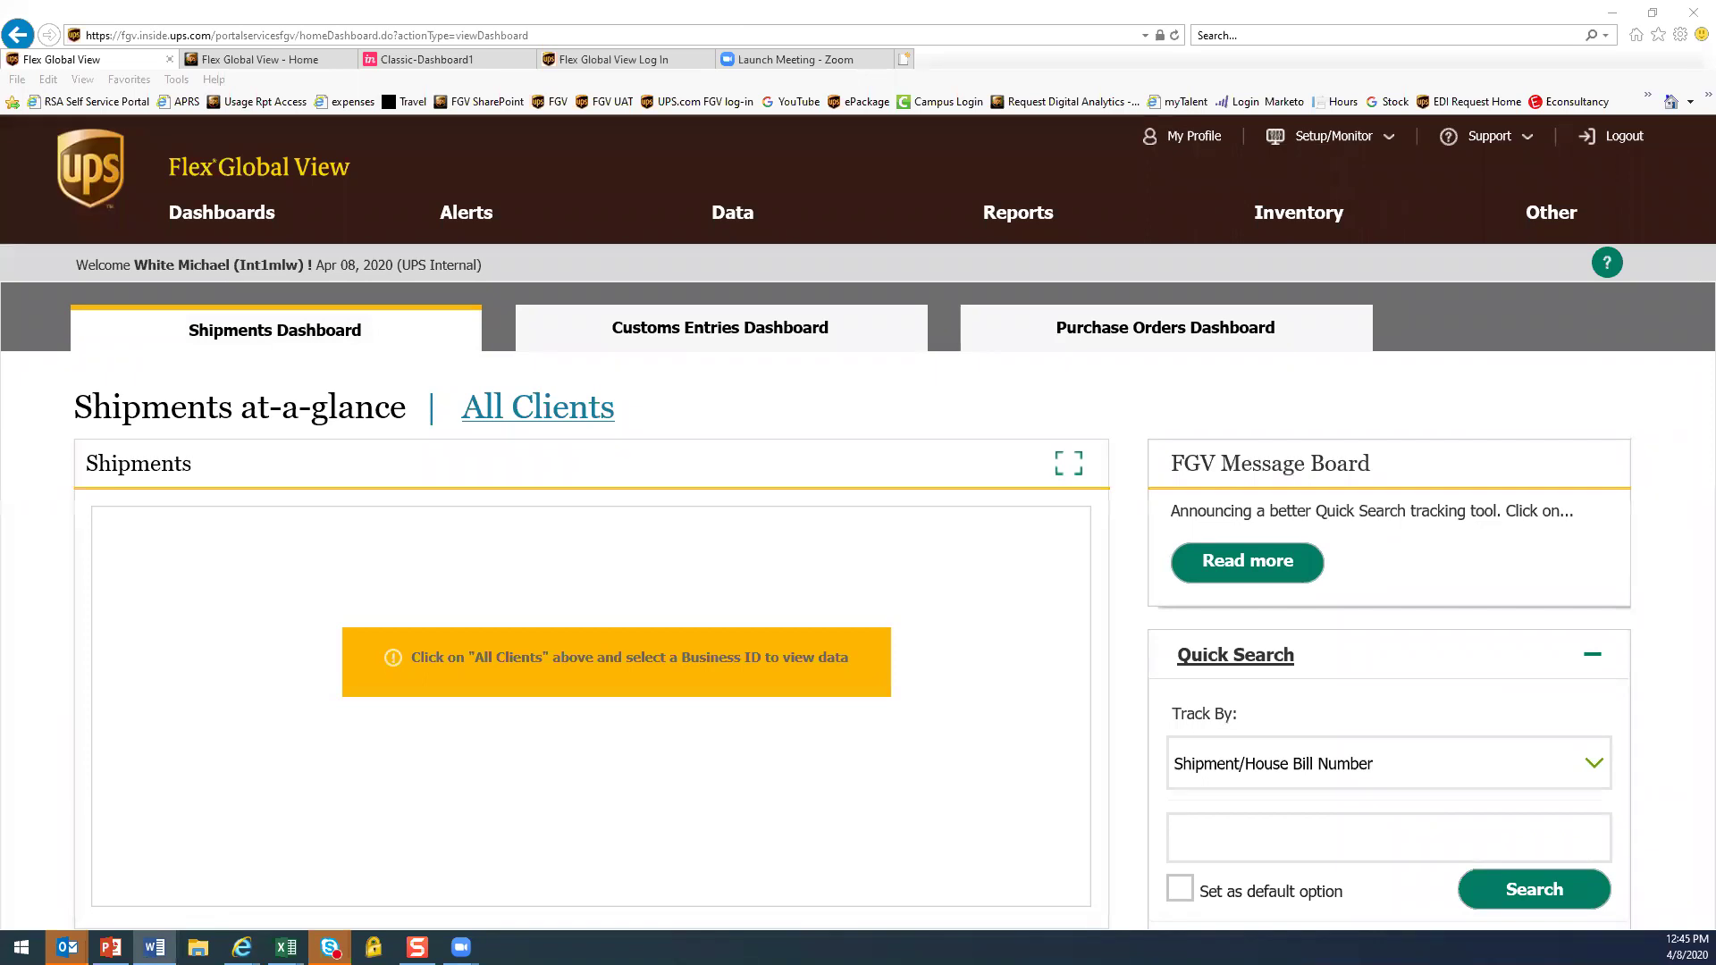
left_click(1247, 849)
key("ctrl+v")
left_click(1523, 900)
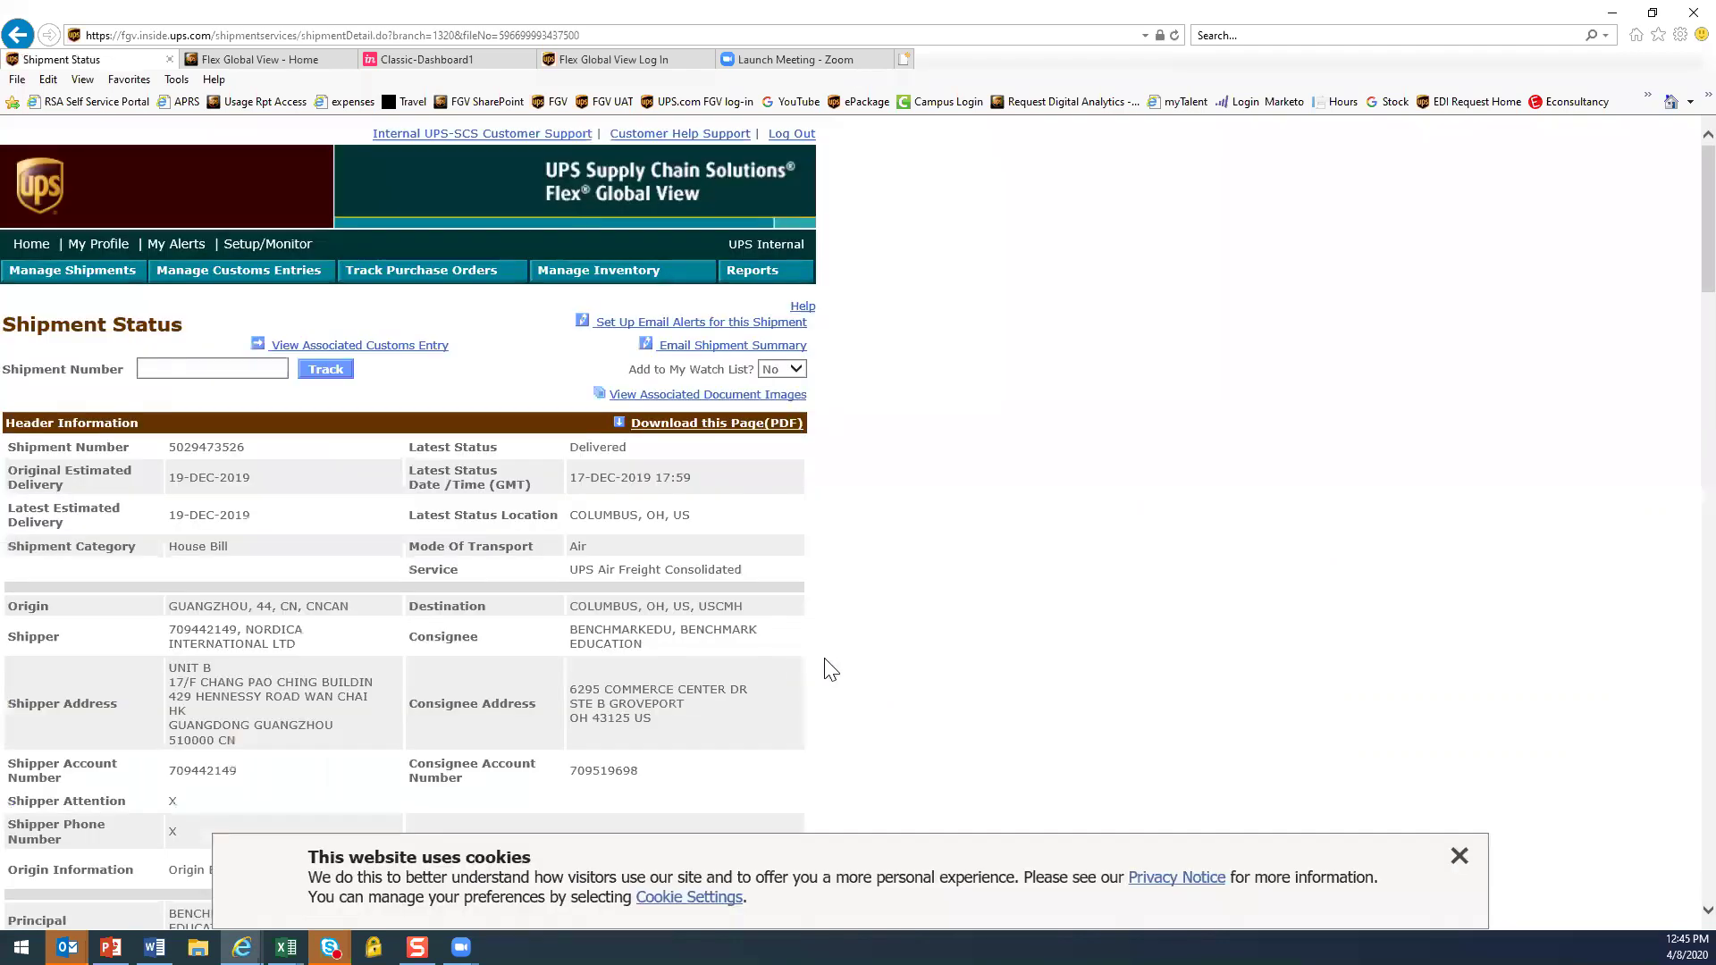
Scroll through the Guangzhou-to-Columbus Air shipment's status, freight terms and consolidation details
left_click(1461, 859)
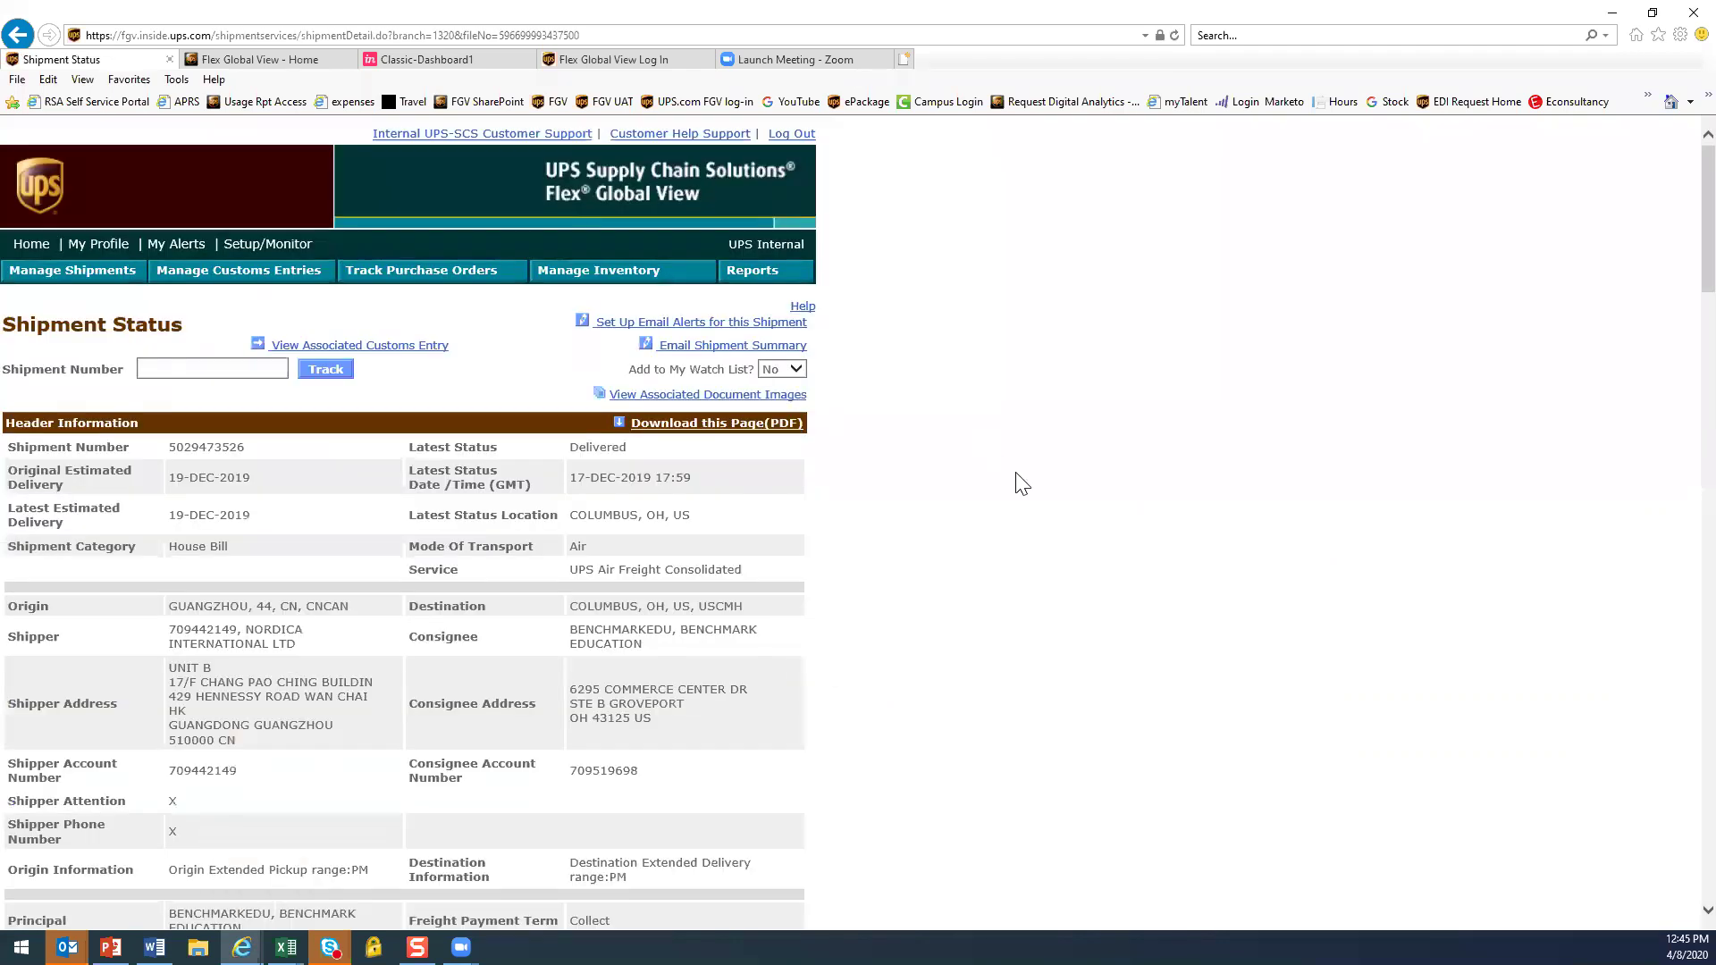
scroll(1015, 483, "down", 2)
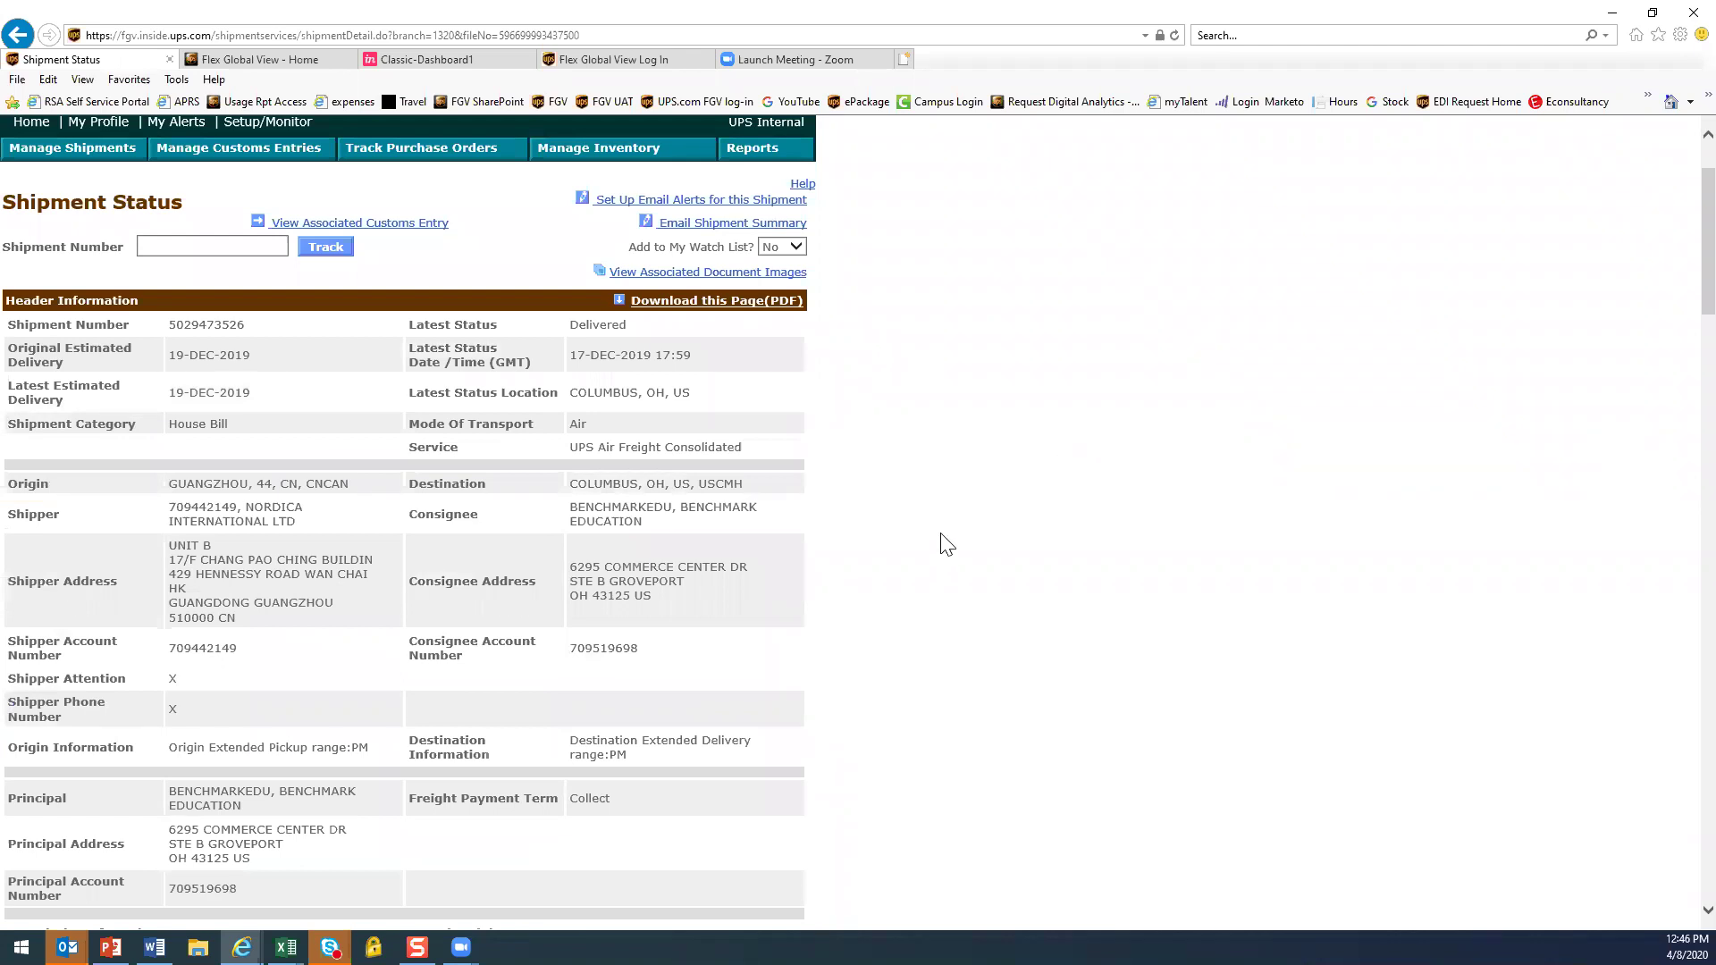
scroll(948, 545, "down", 2)
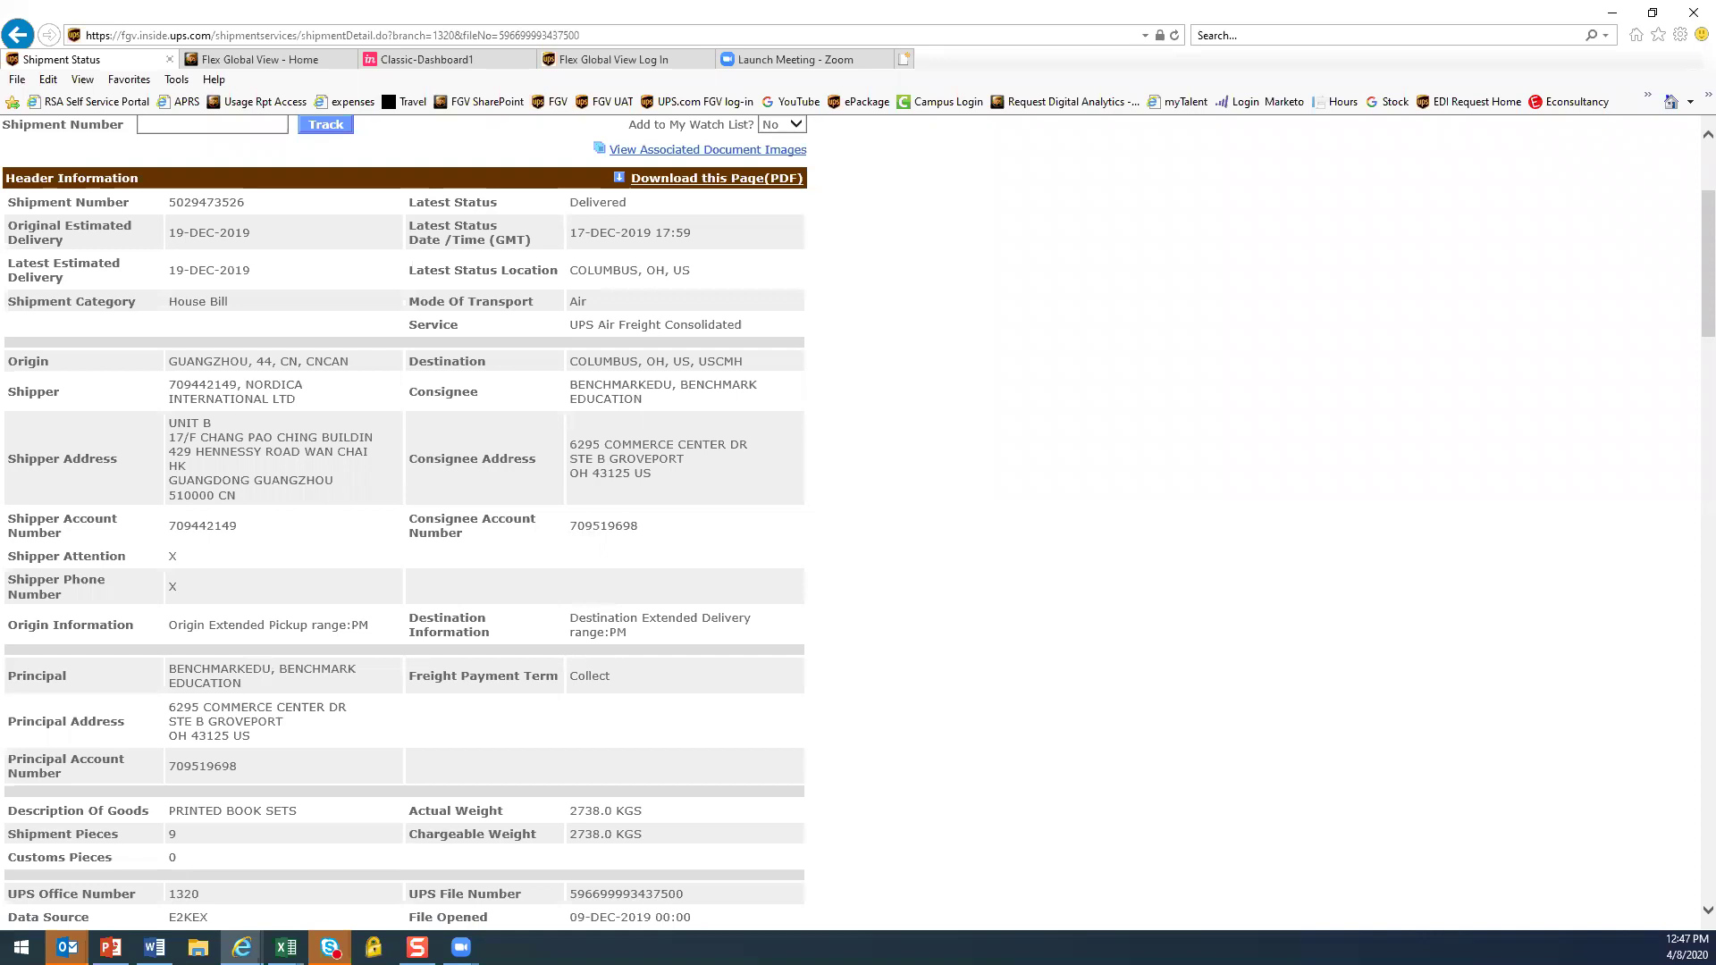
key("alt+Tab")
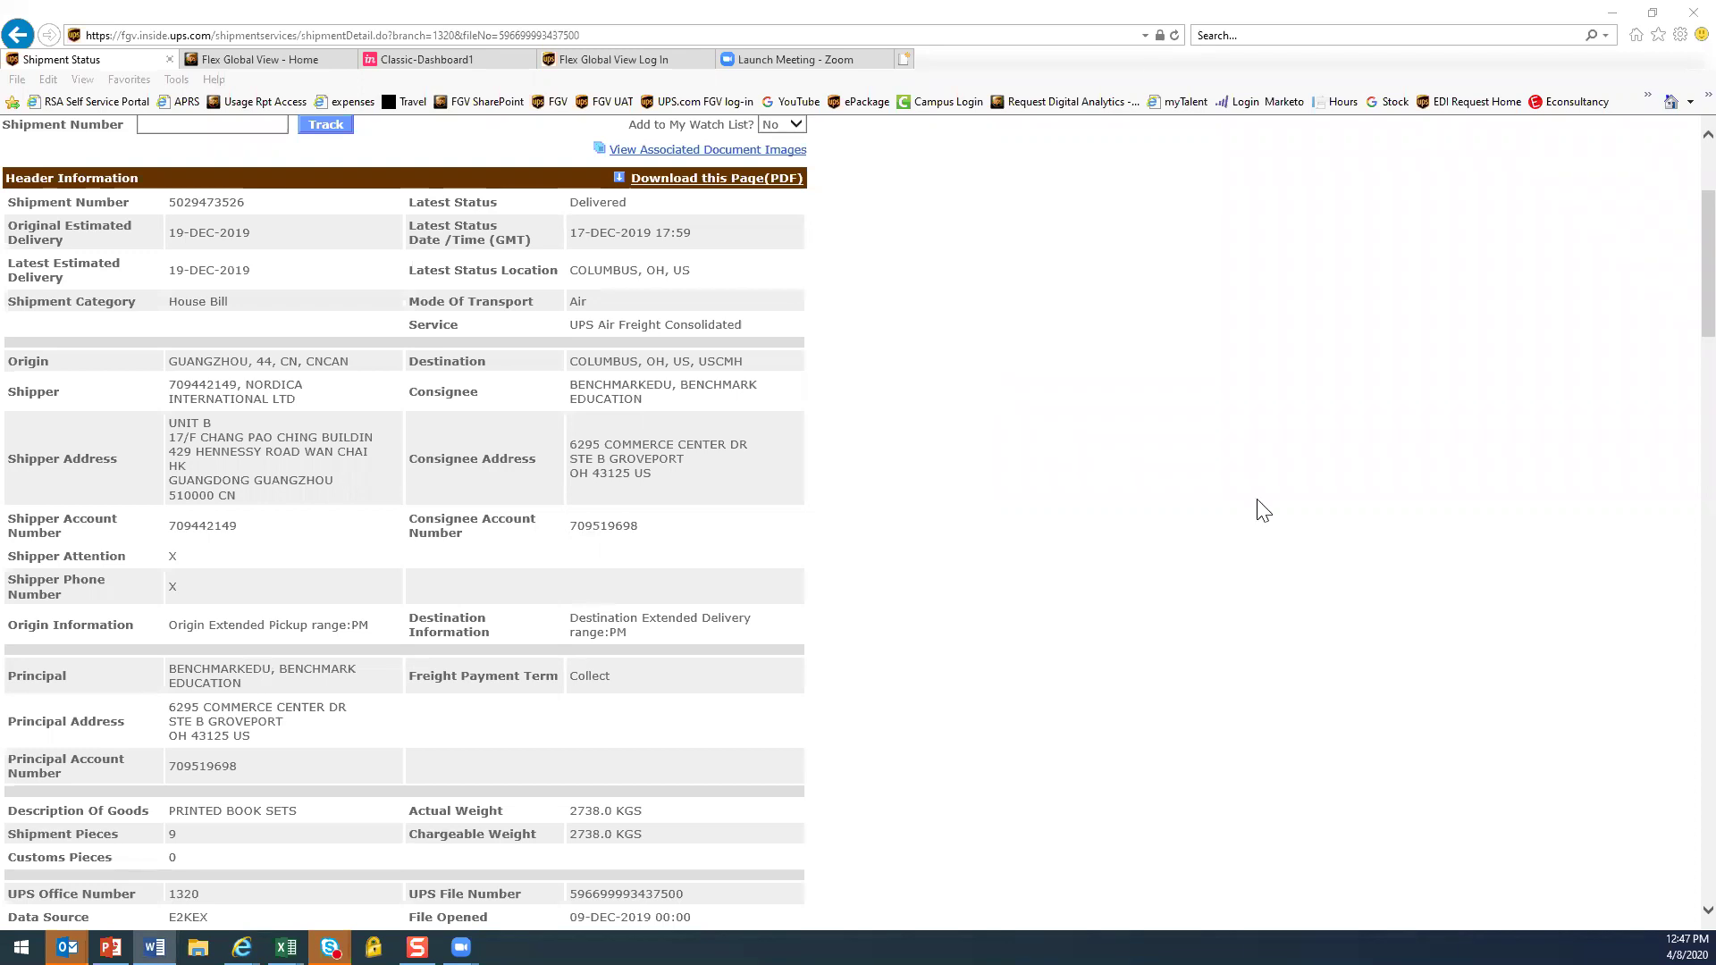
scroll(841, 398, "up", 3)
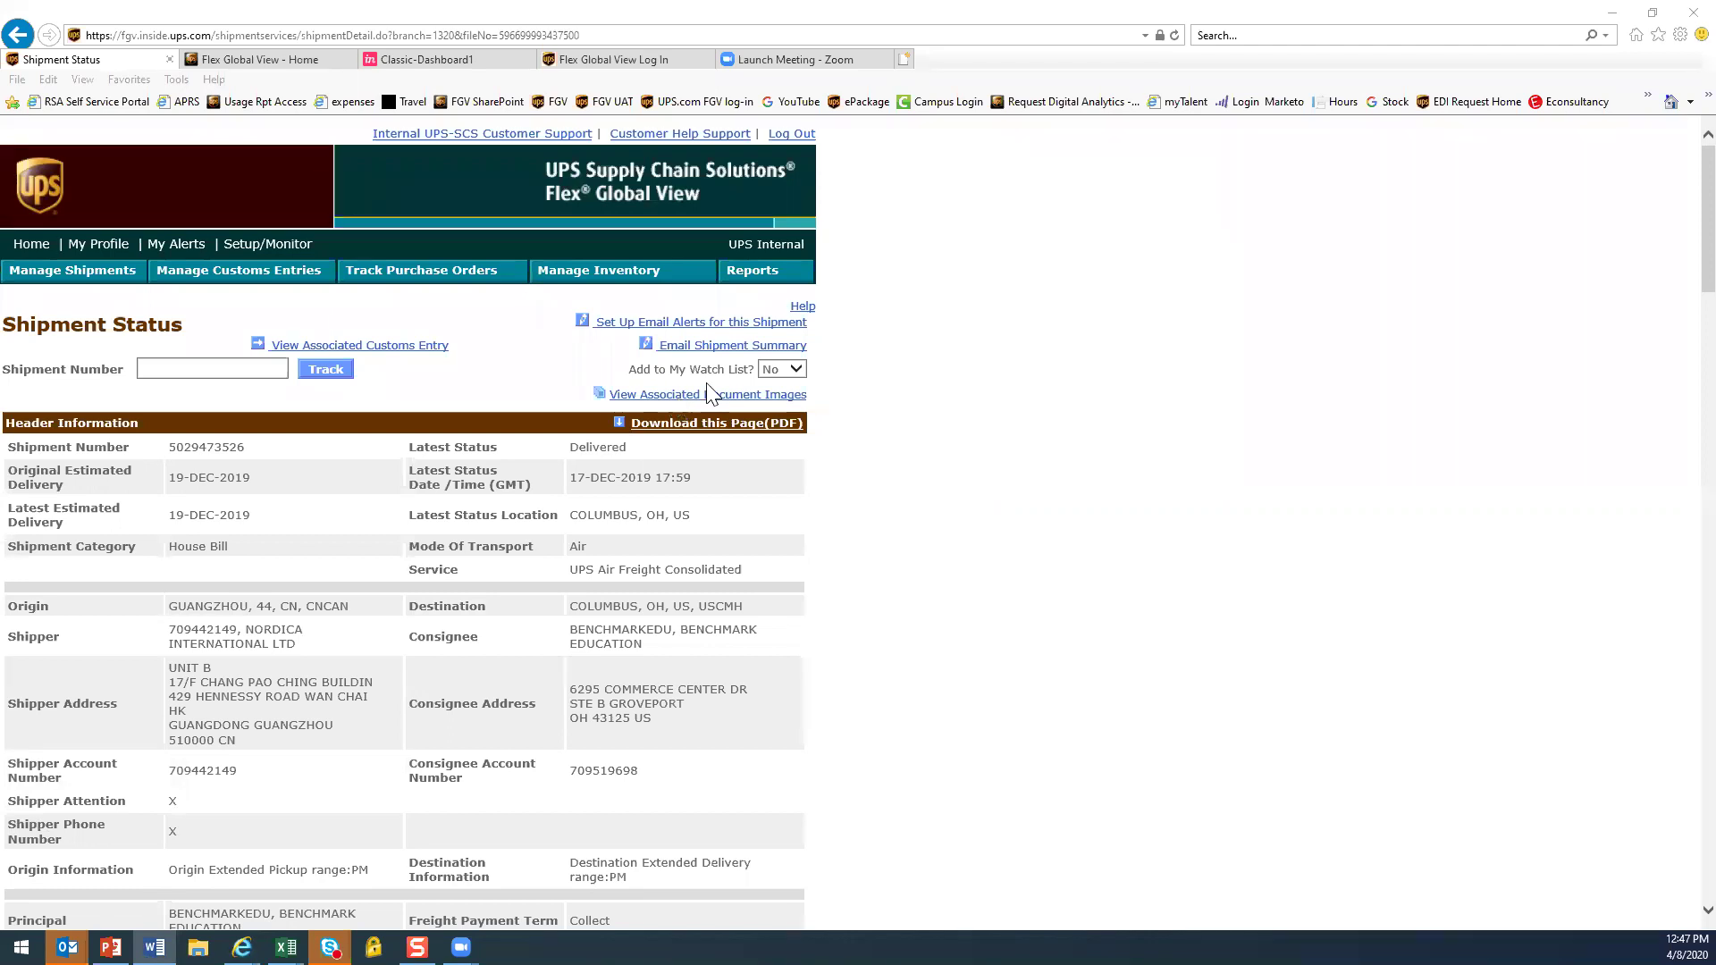
scroll(898, 454, "down", 1)
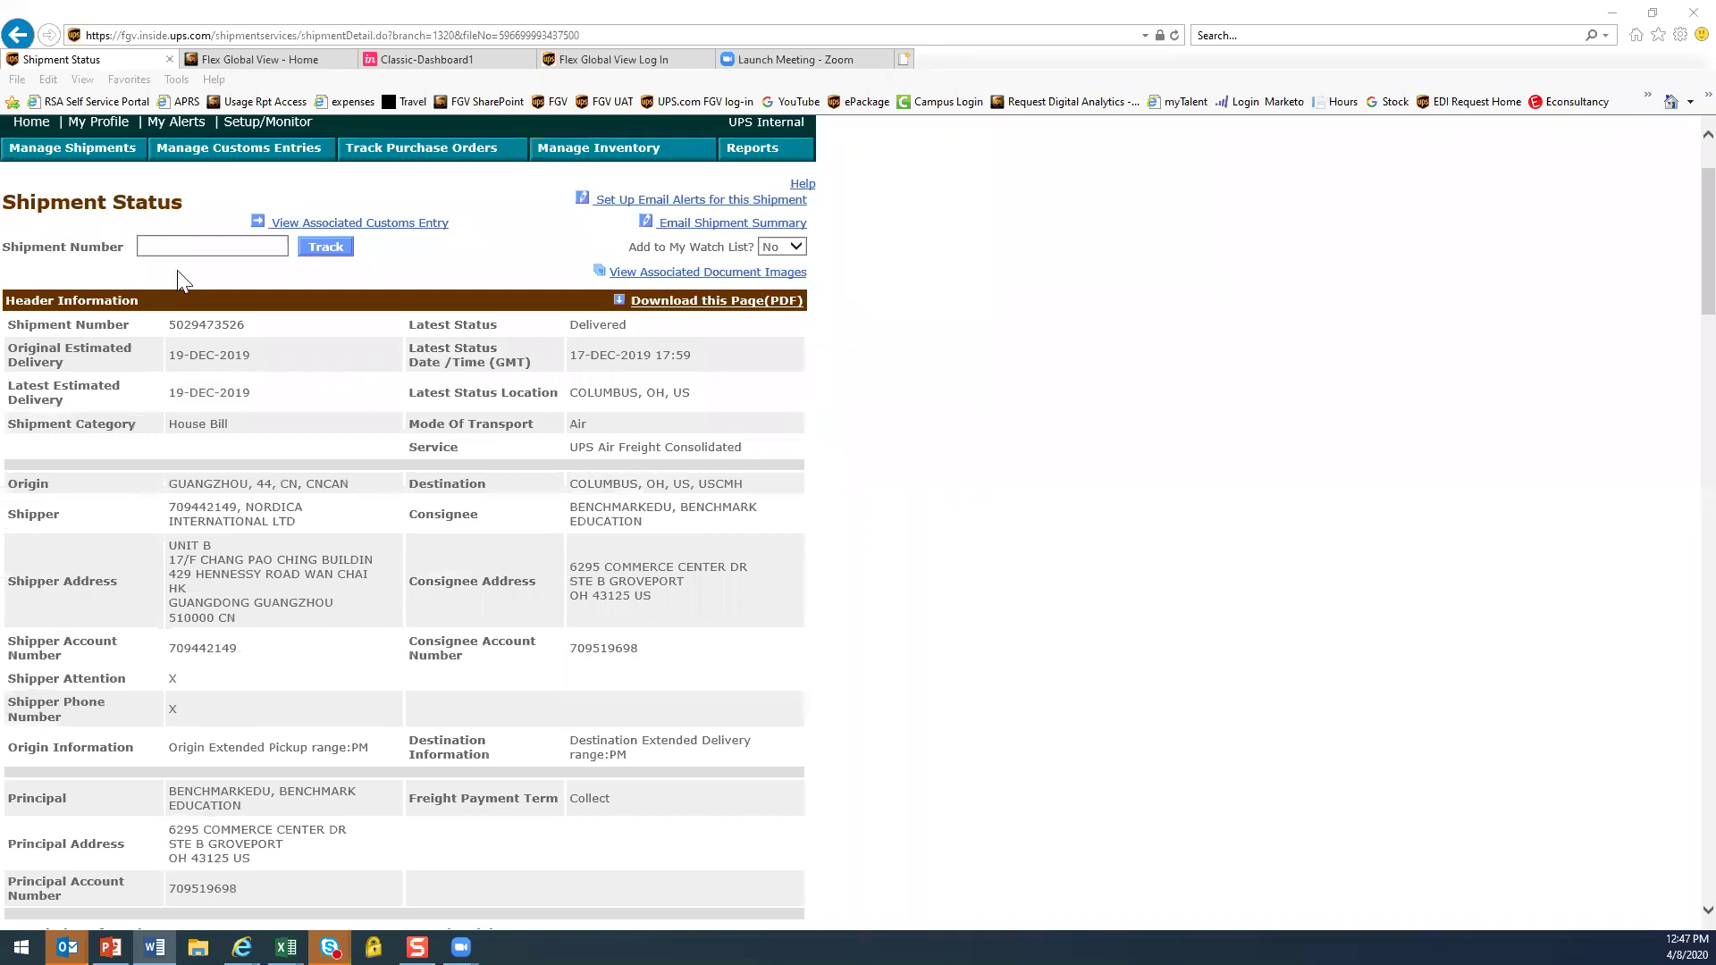
Paste the next shipment number into Shipment Number, track it, and scroll to Customer References
left_click(192, 243)
key("ctrl+v")
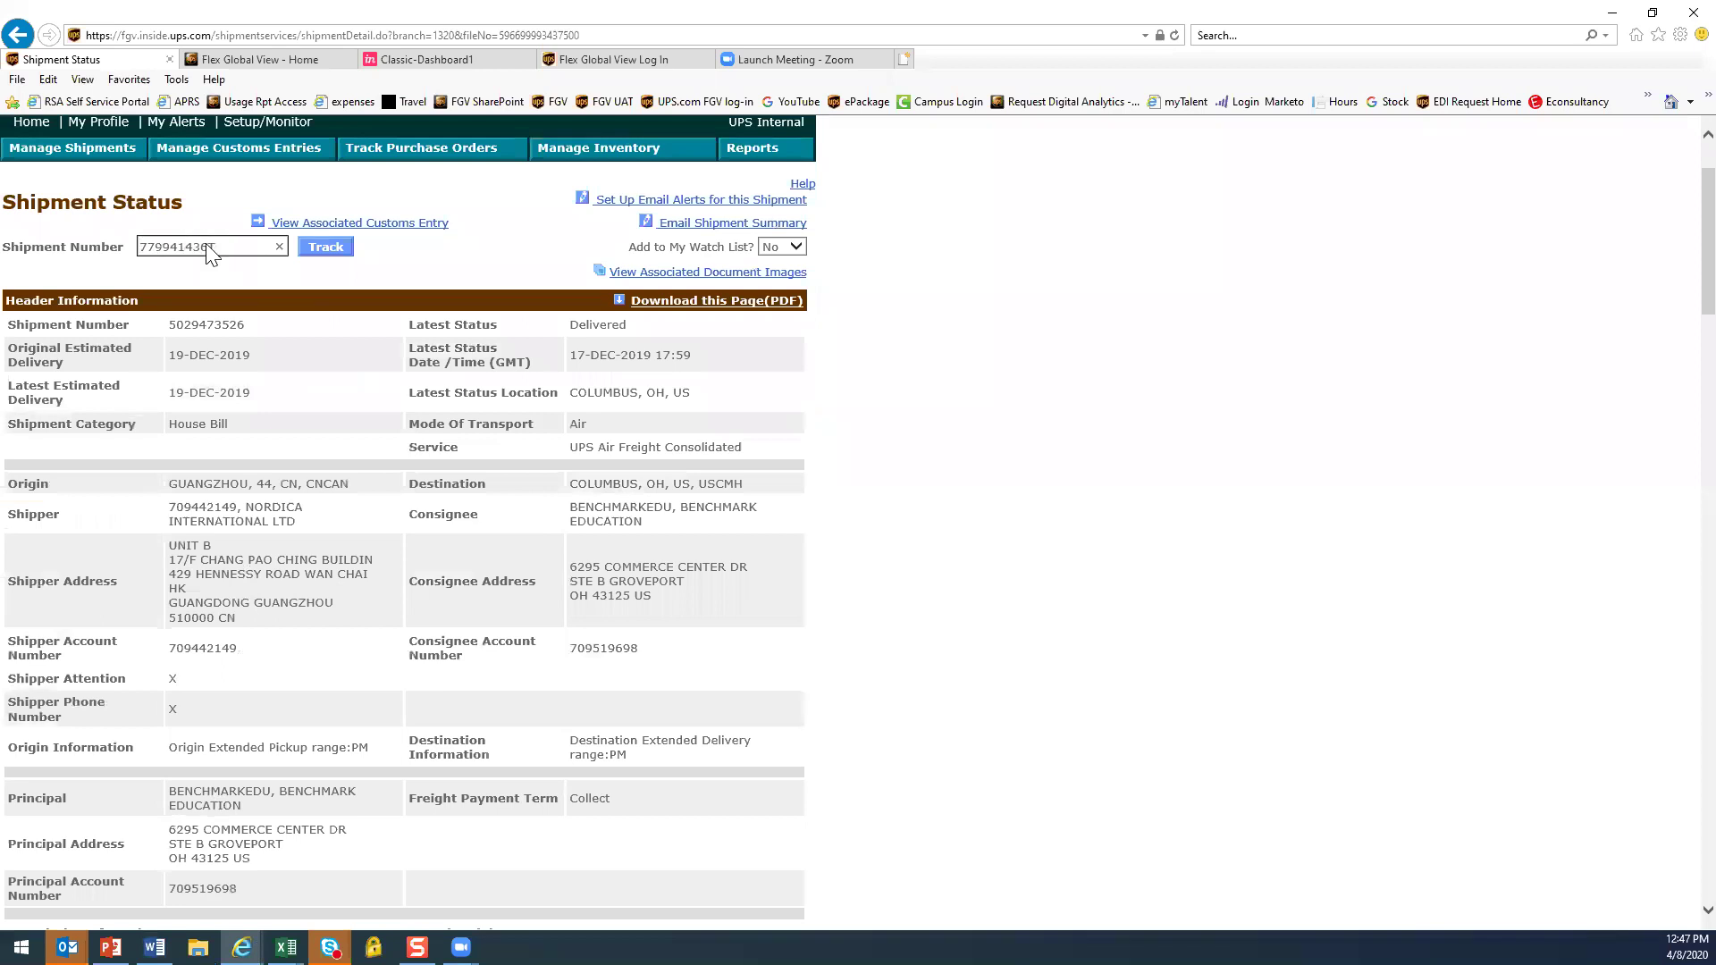
left_click(324, 249)
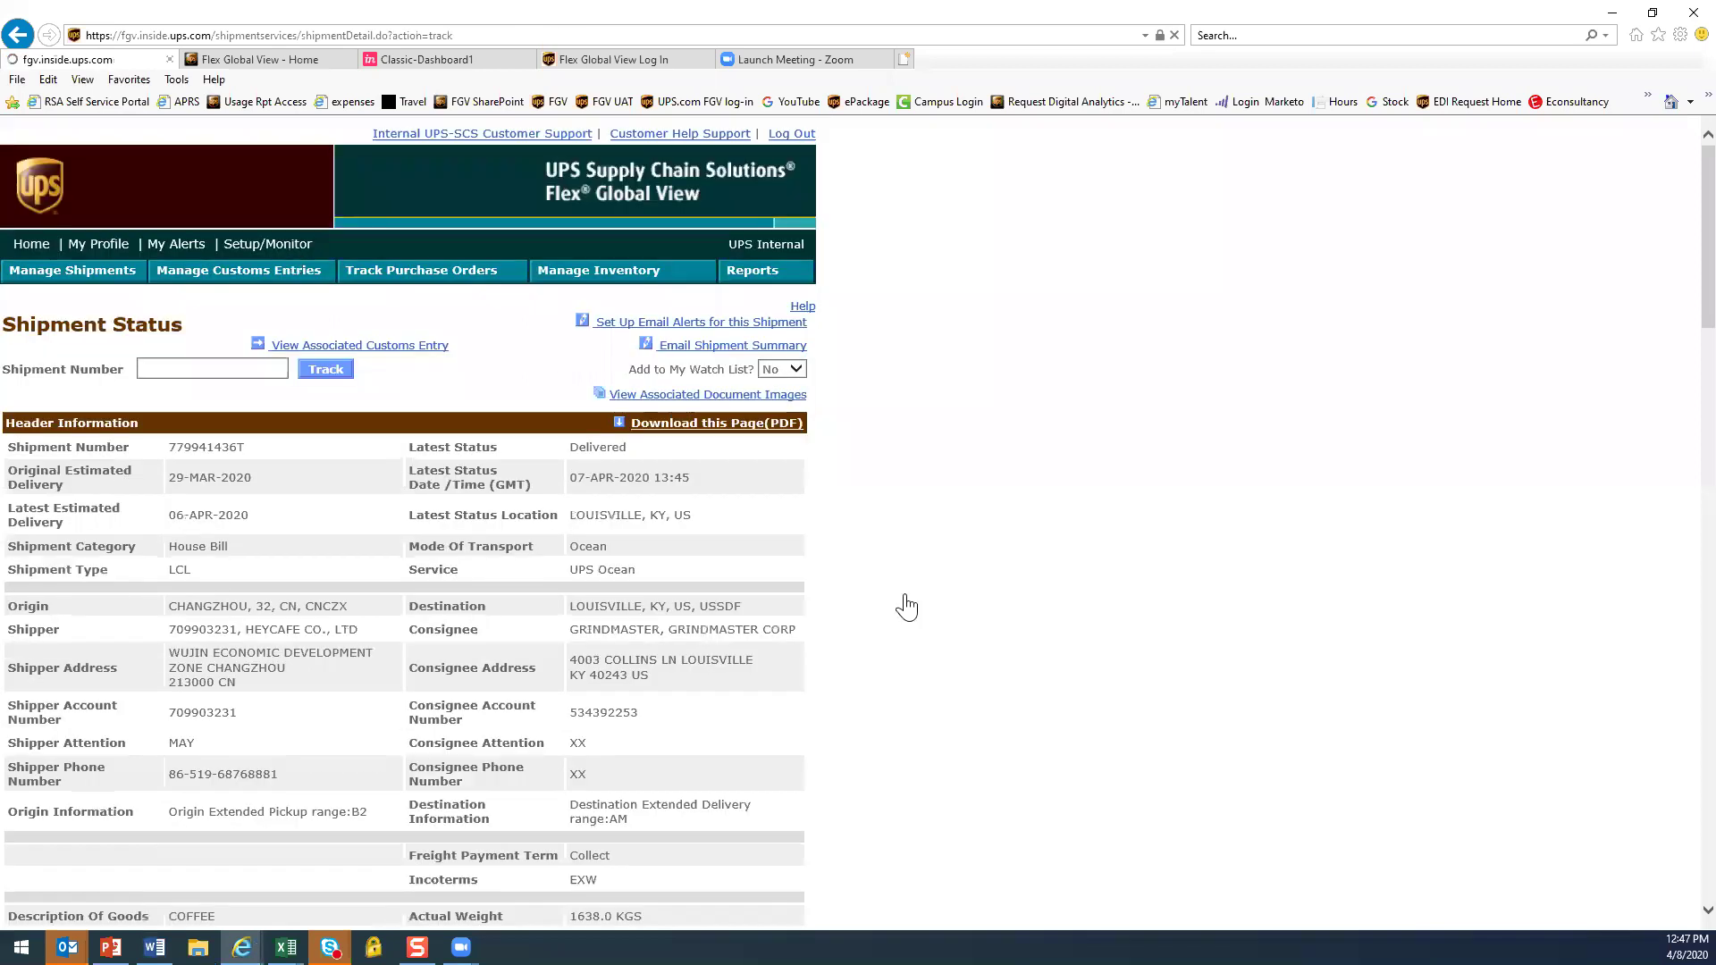
scroll(963, 621, "down", 1)
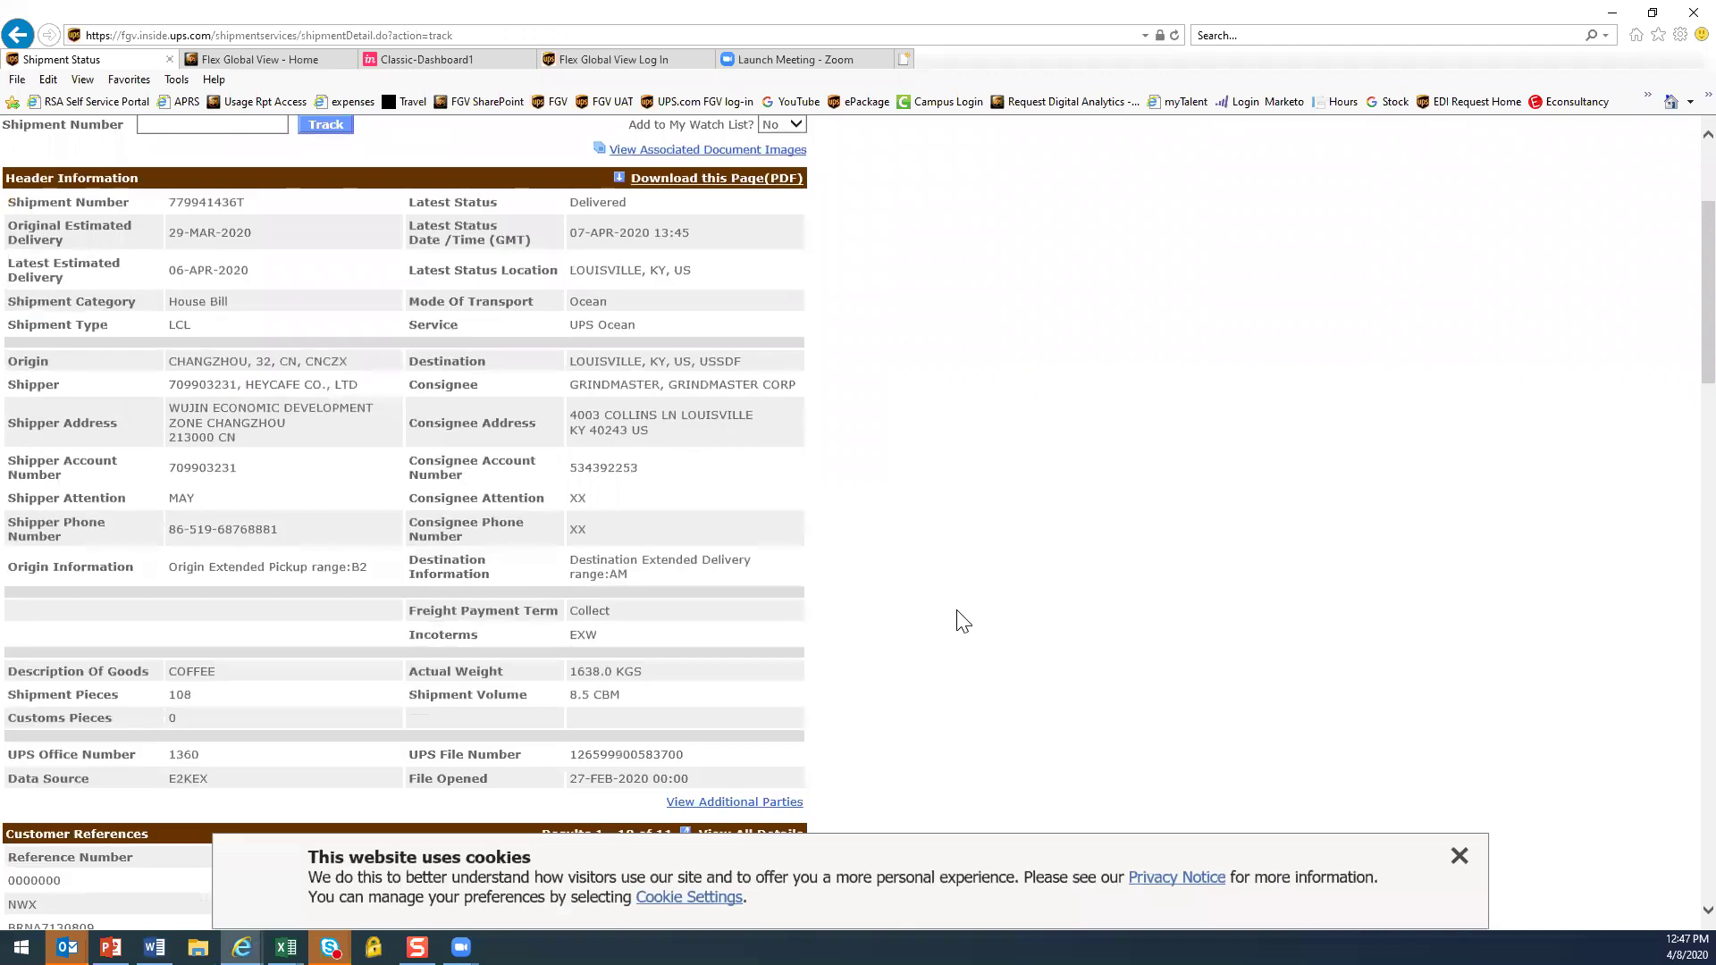
scroll(965, 624, "down", 1)
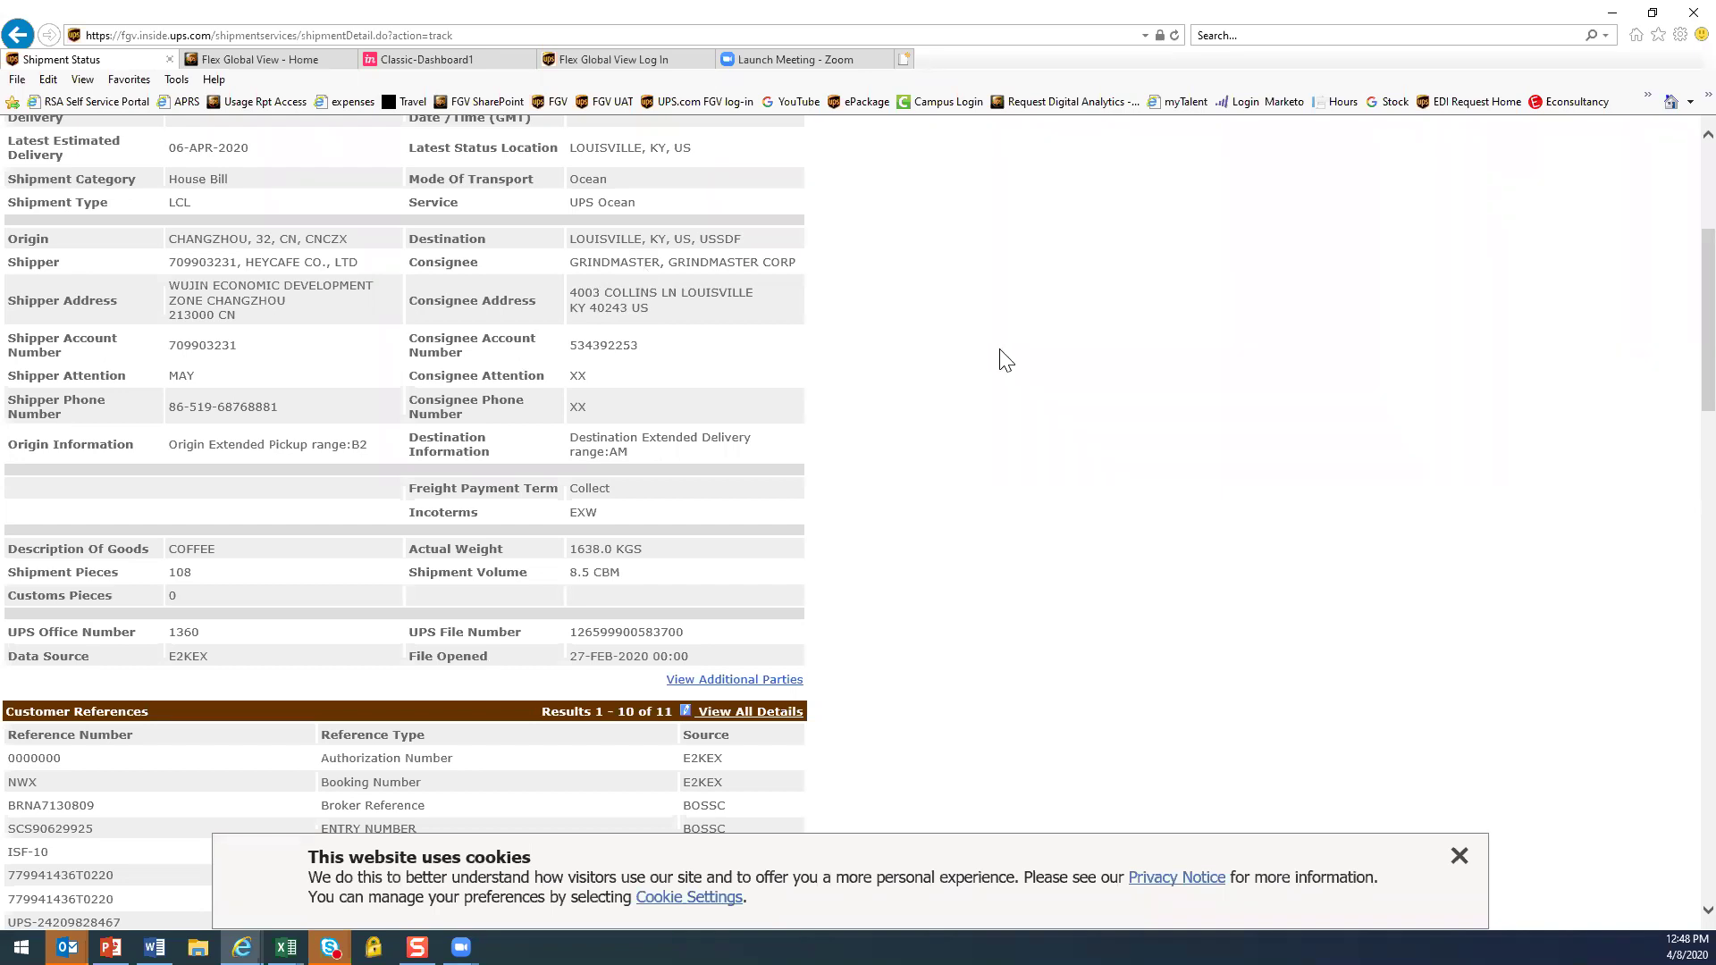
Review the Changzhou-to-Louisville coffee shipment, then paste another shipment number copied from Word
left_click(1461, 858)
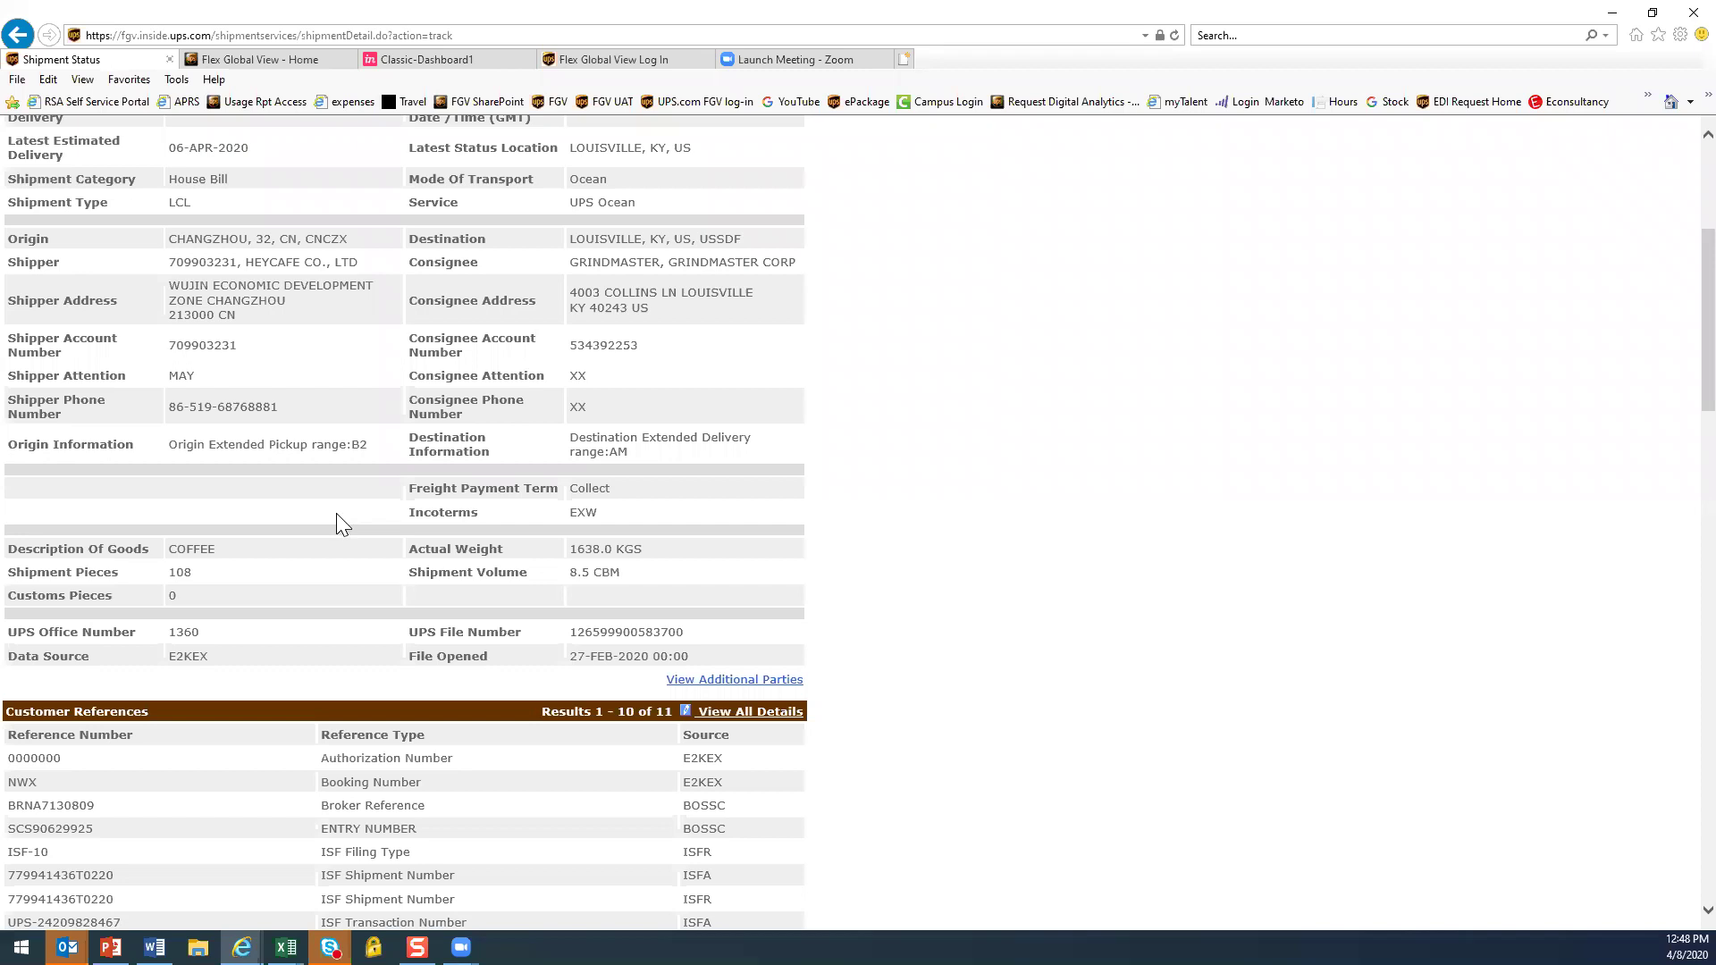
scroll(1089, 496, "up", 3)
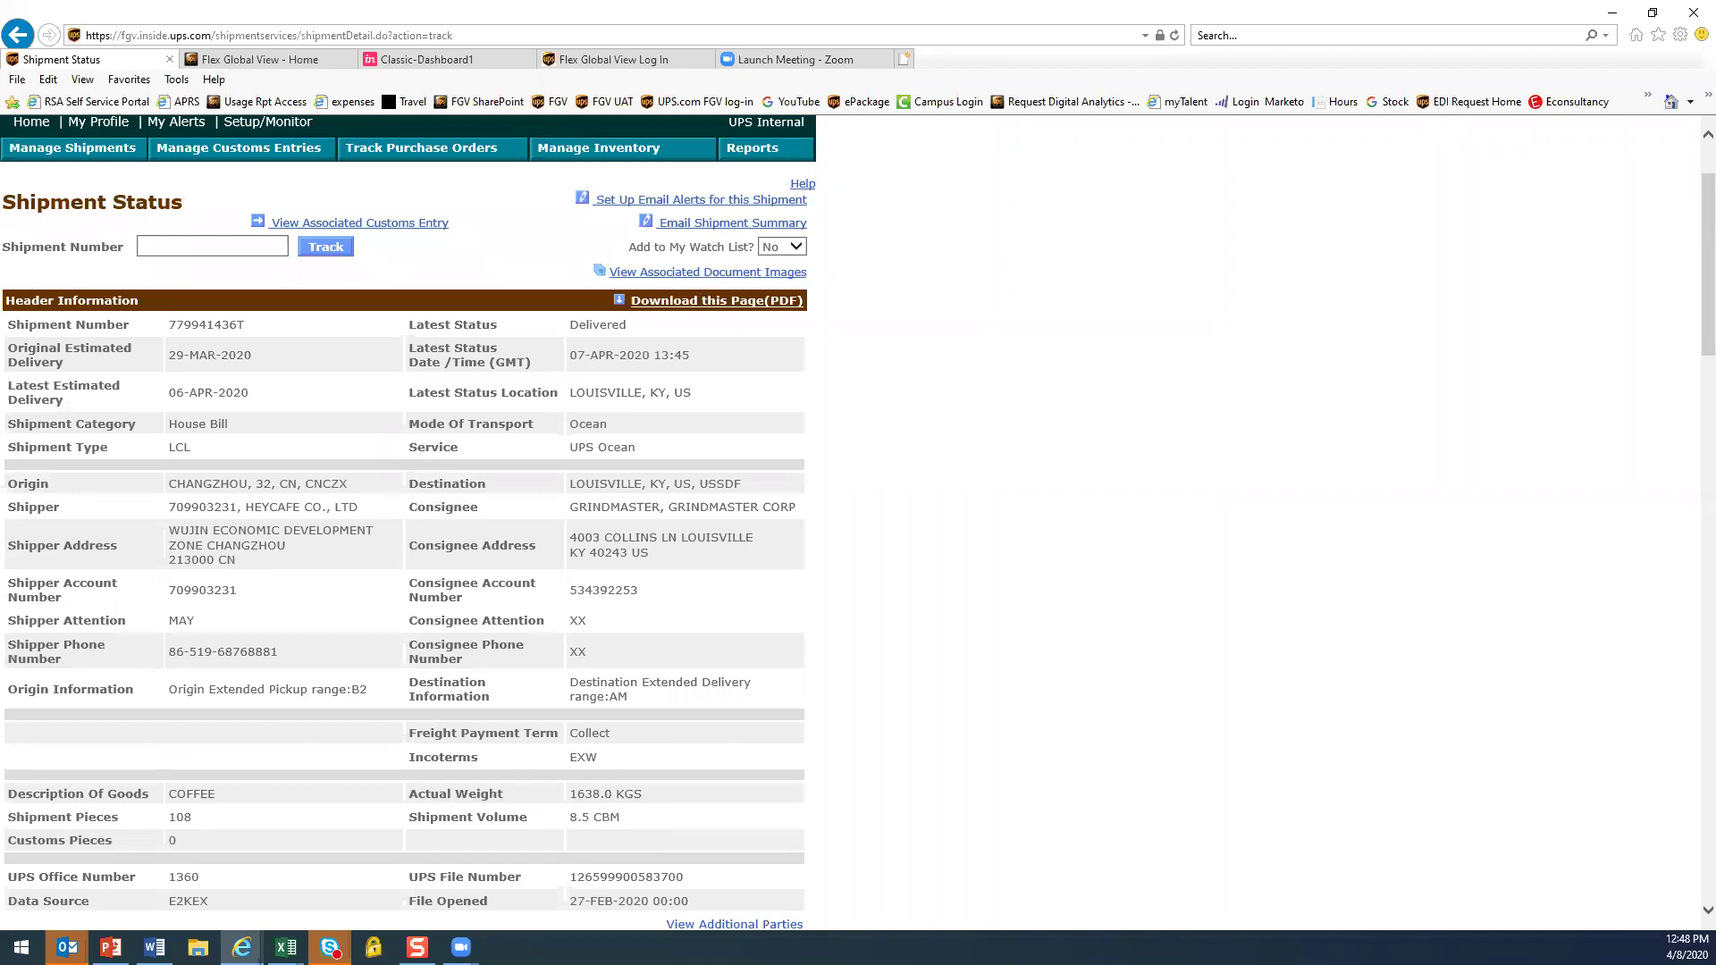
key("alt+Tab")
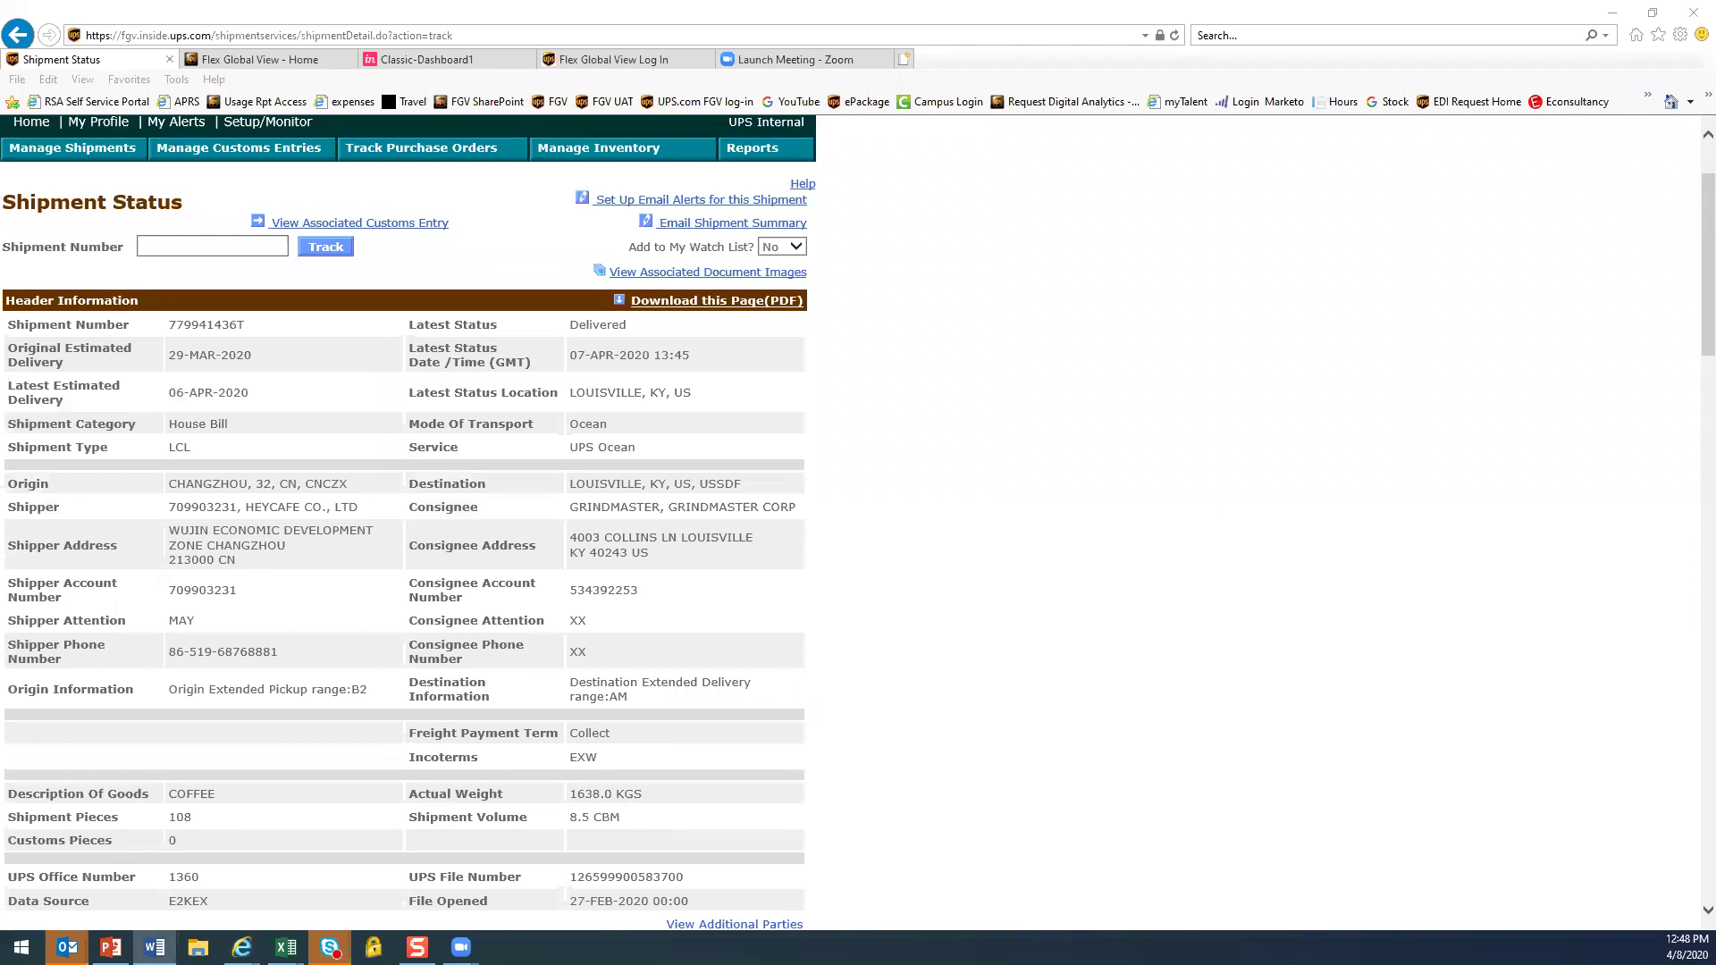
key("alt+Tab")
type("715866497")
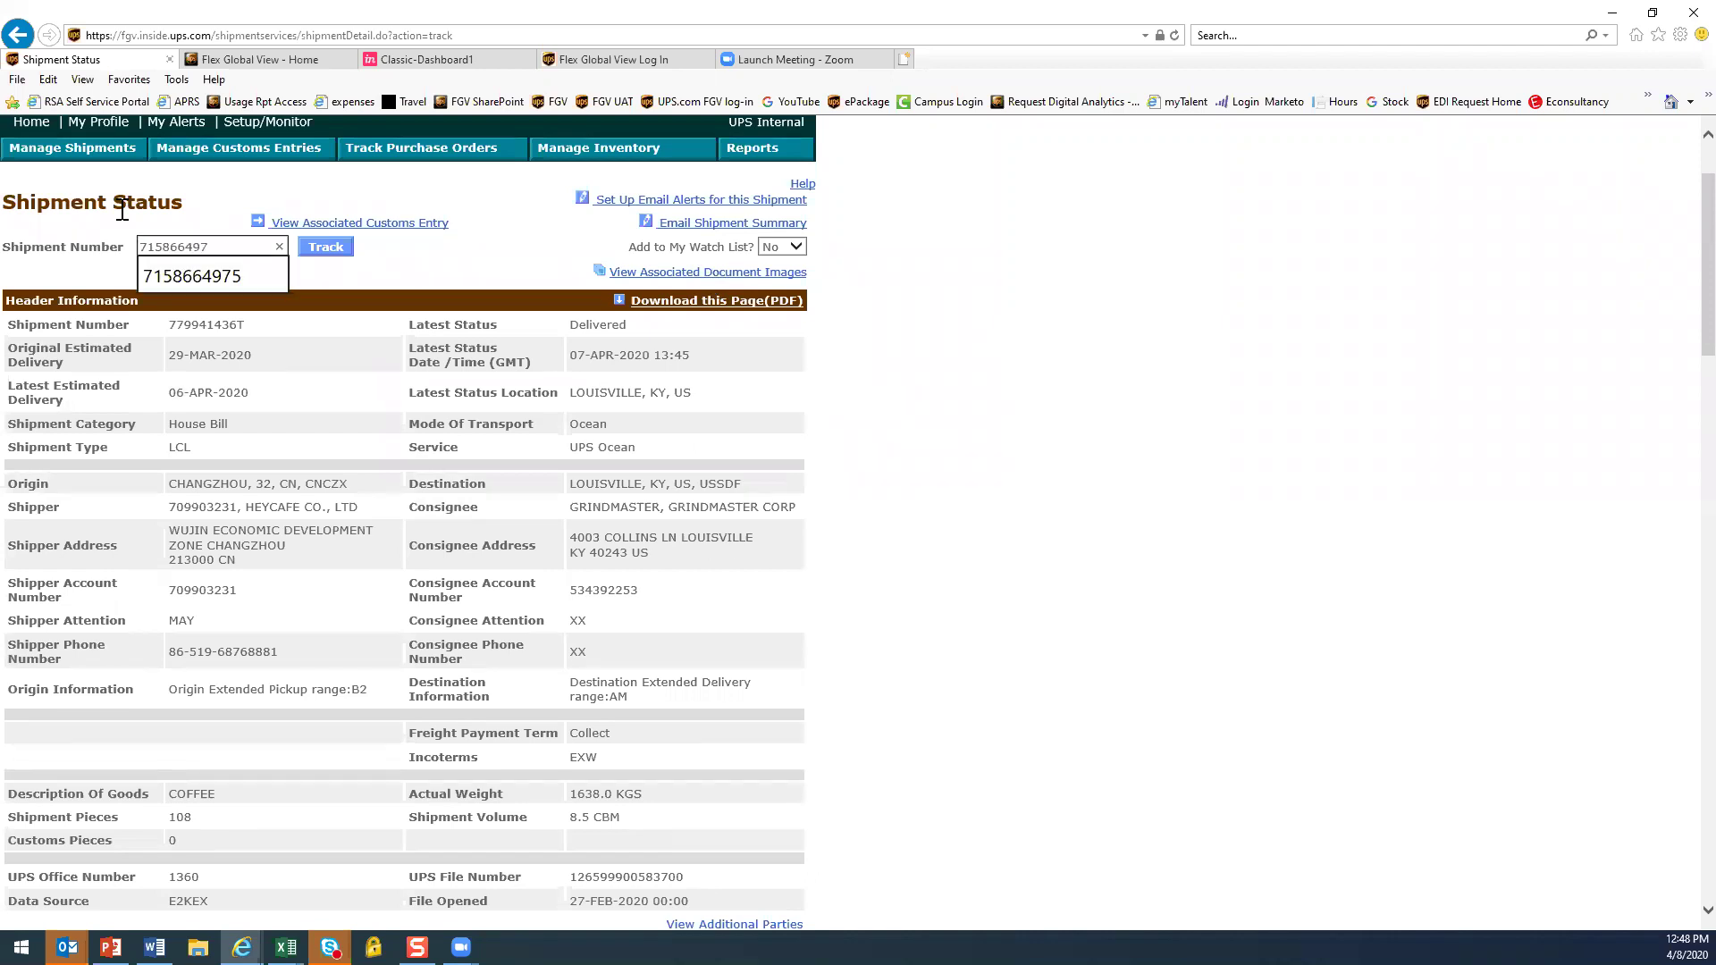
Re-paste the shipment number, delete its stray leading character, and track it
left_click(337, 252)
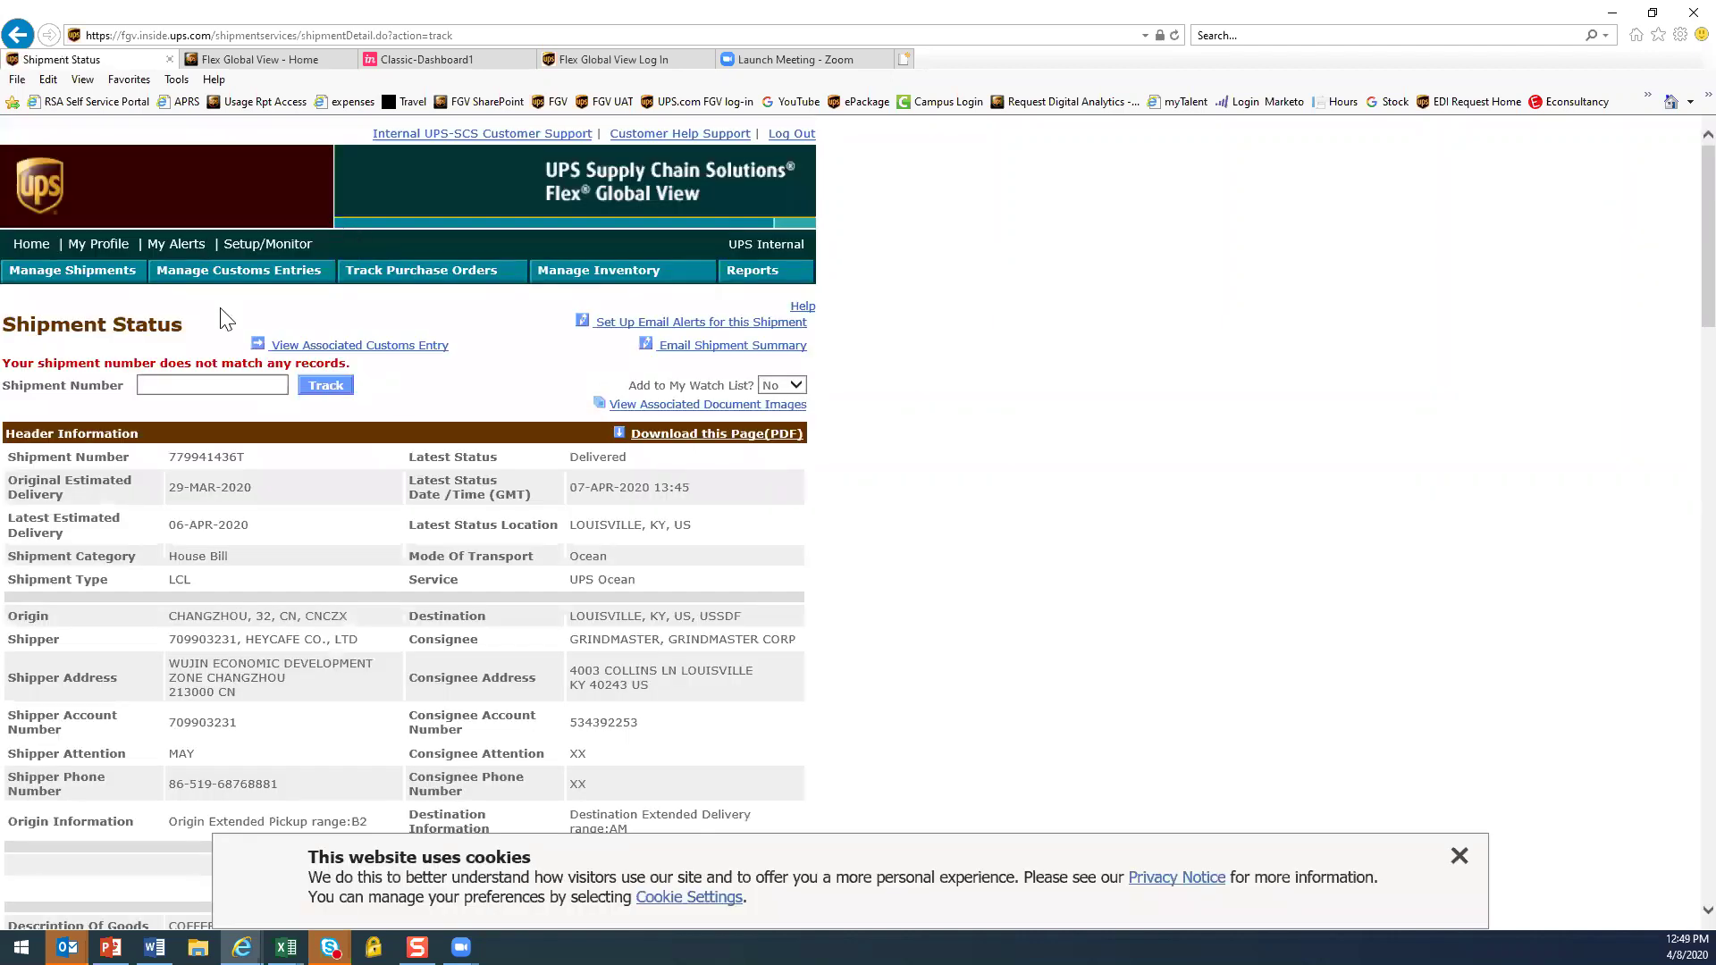
left_click(154, 383)
type("715866497")
key("Home")
key("Delete")
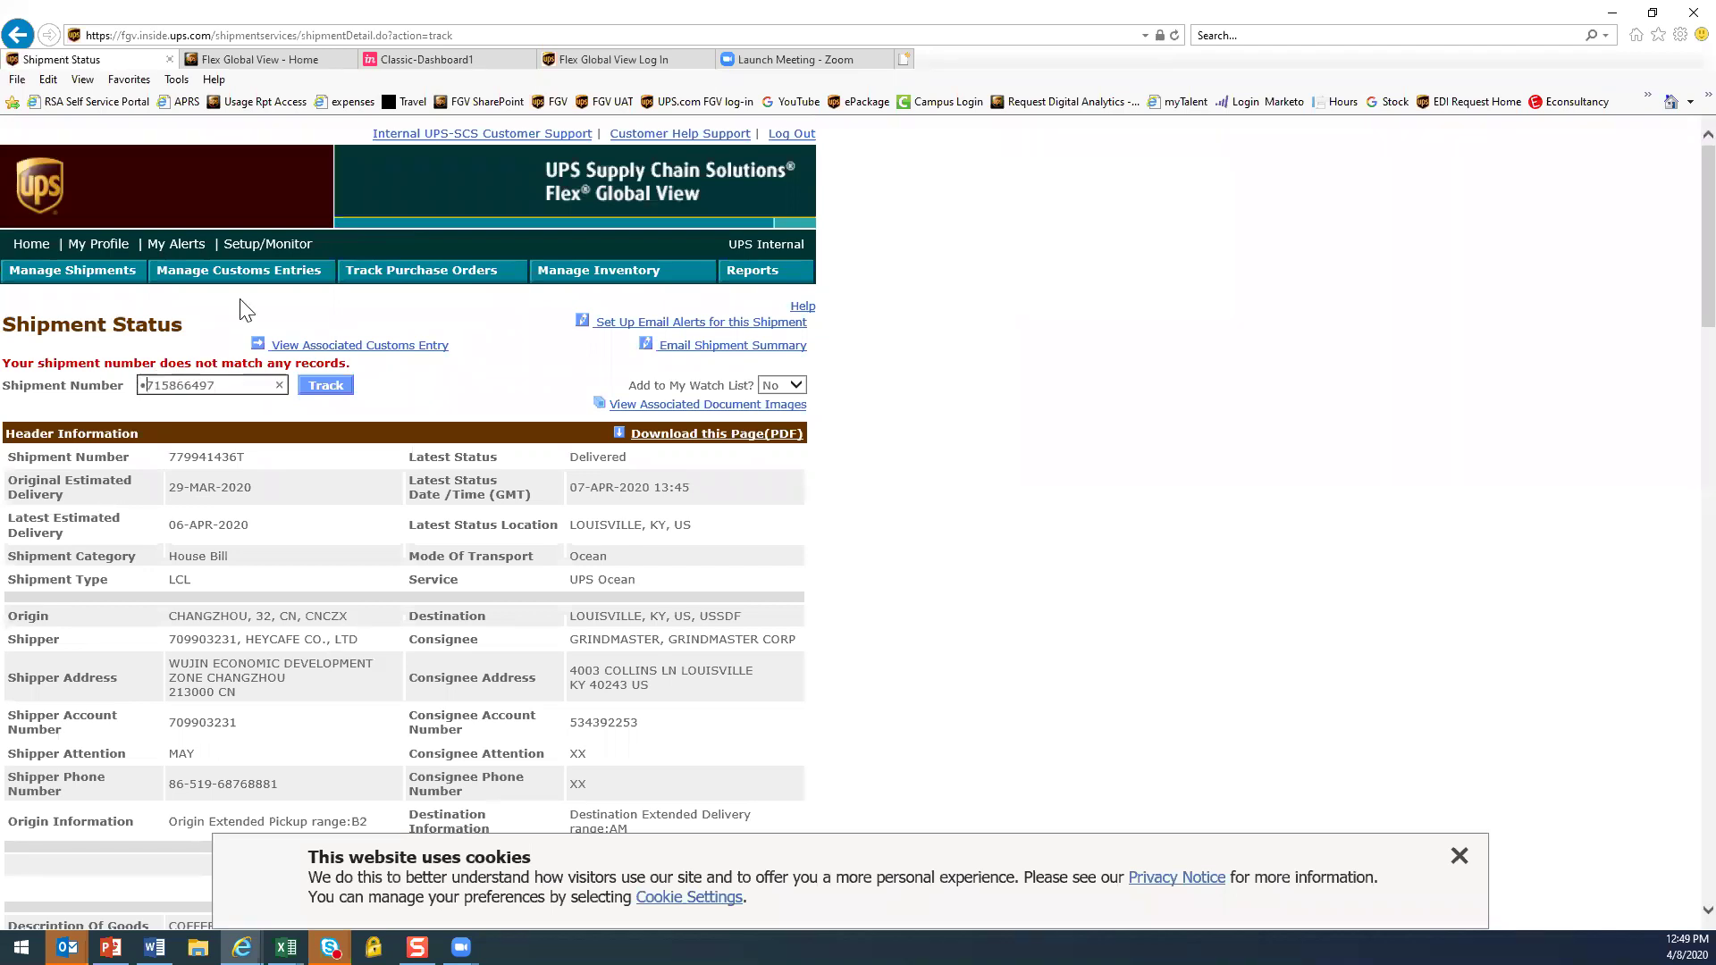
left_click(327, 390)
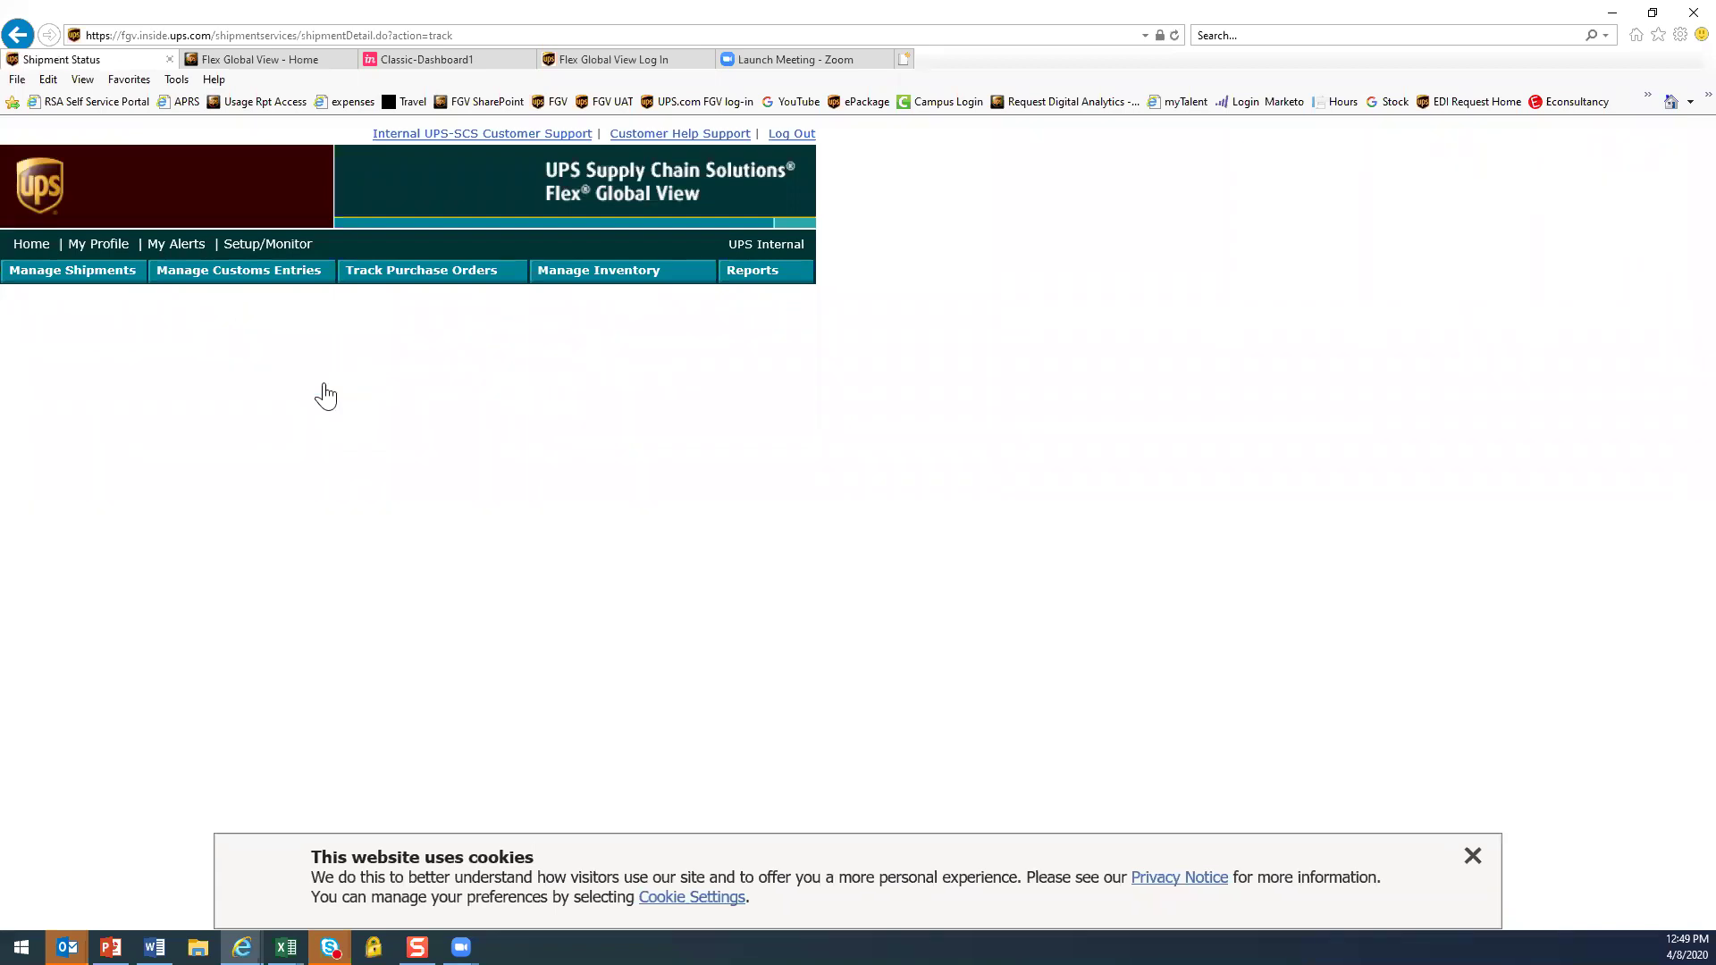
Copy the number from the shipment list document, track the Honolulu-to-Tokyo ocean shipment, and review it
left_click(154, 947)
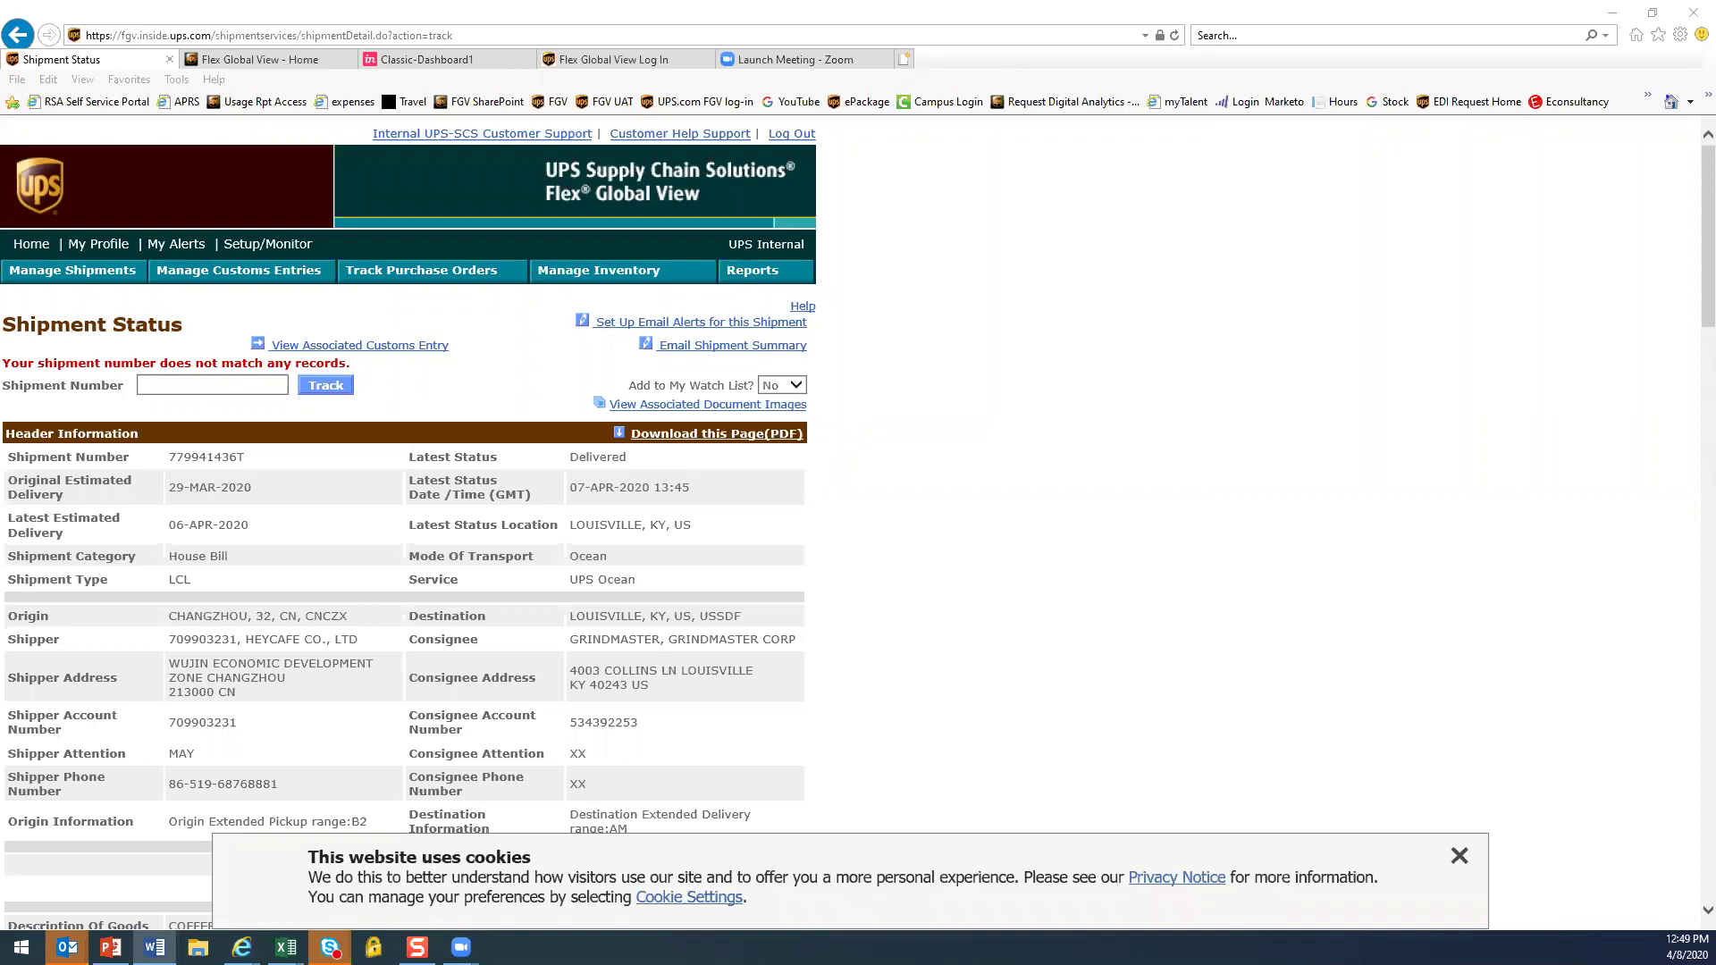
left_click(166, 391)
key("ctrl+v")
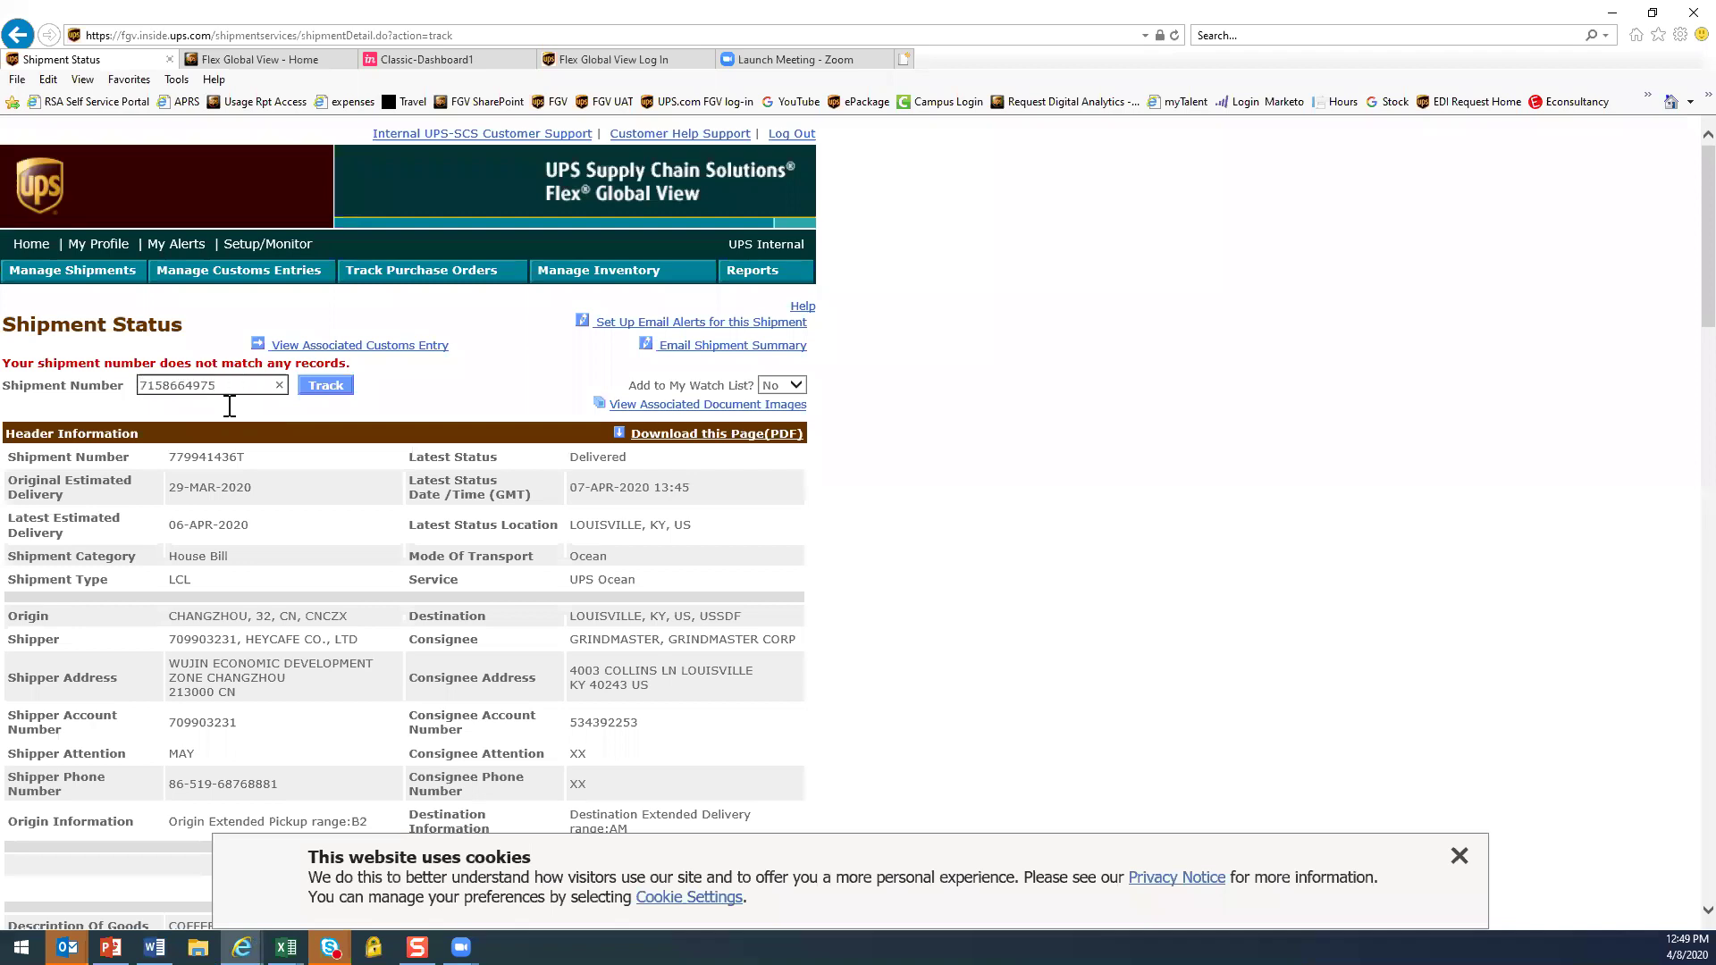
left_click(326, 388)
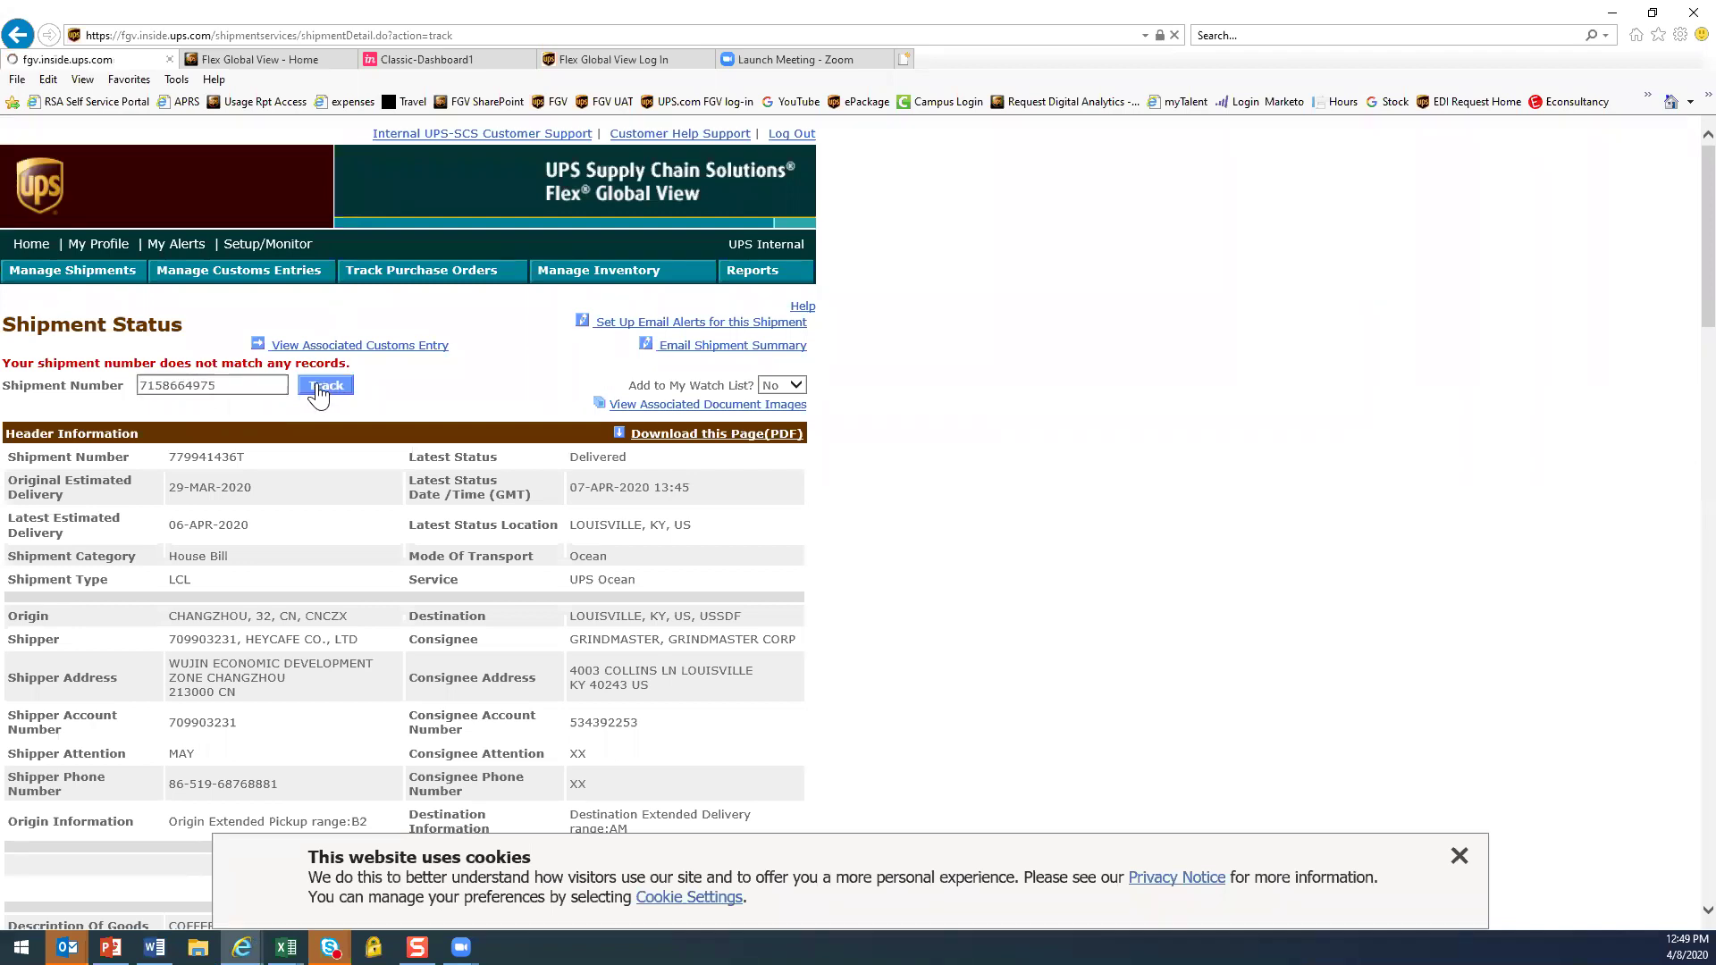
left_click(1460, 859)
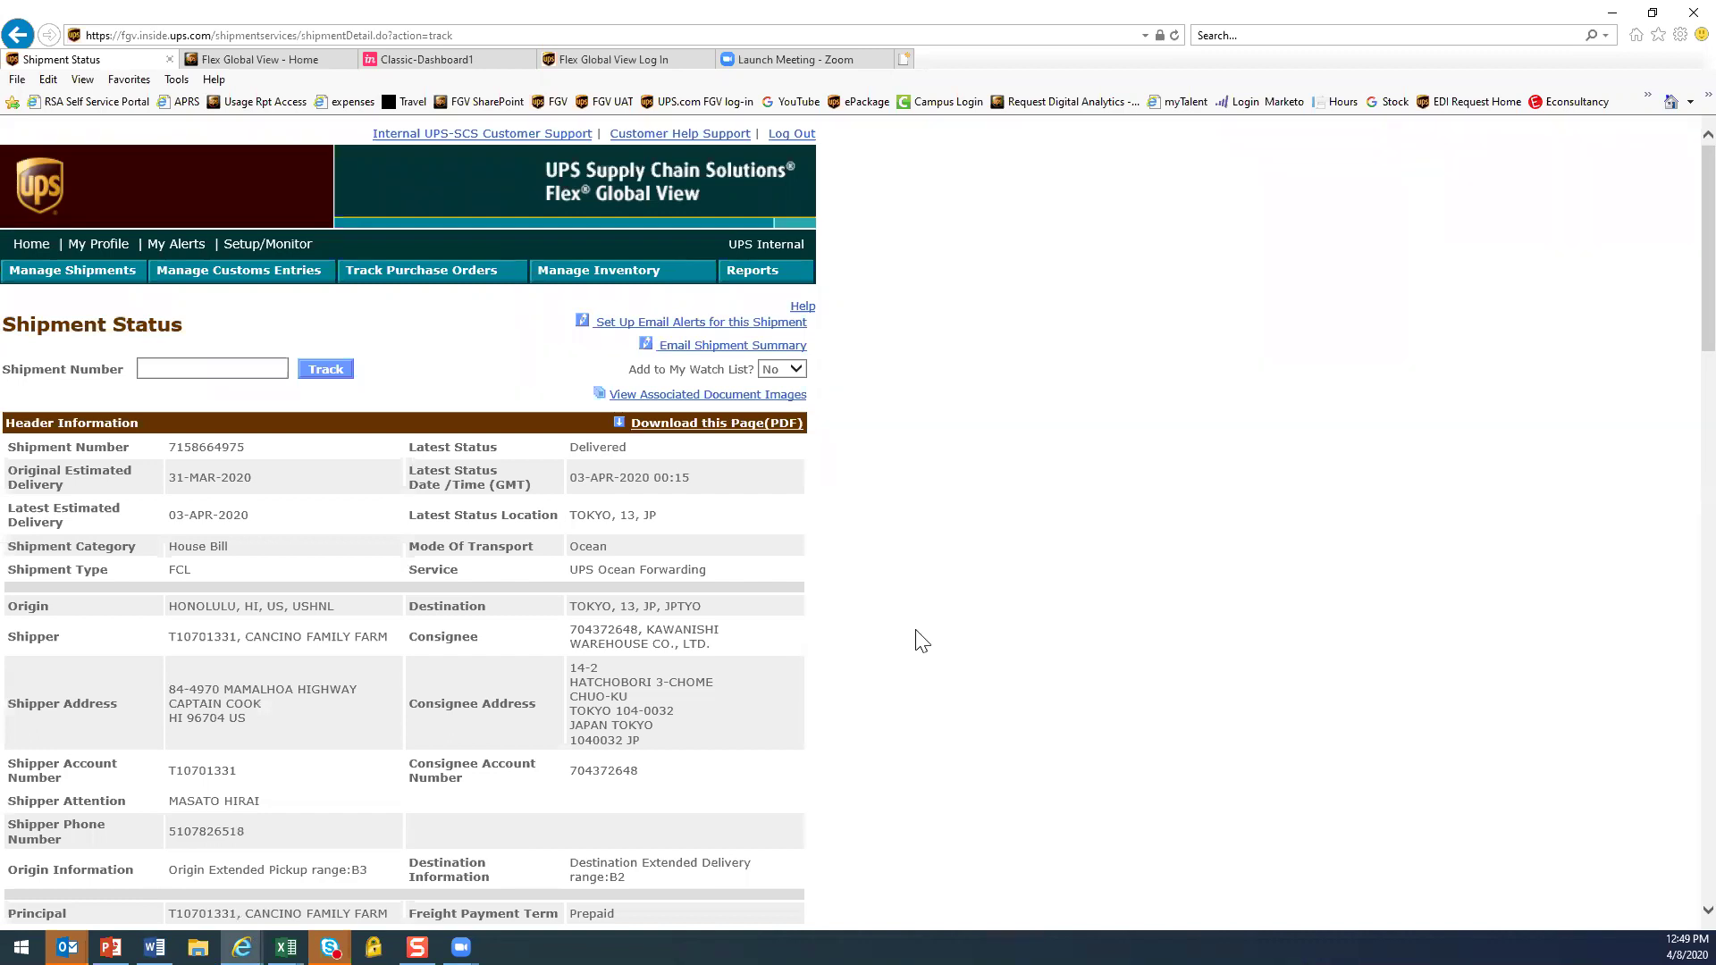
scroll(916, 637, "down", 3)
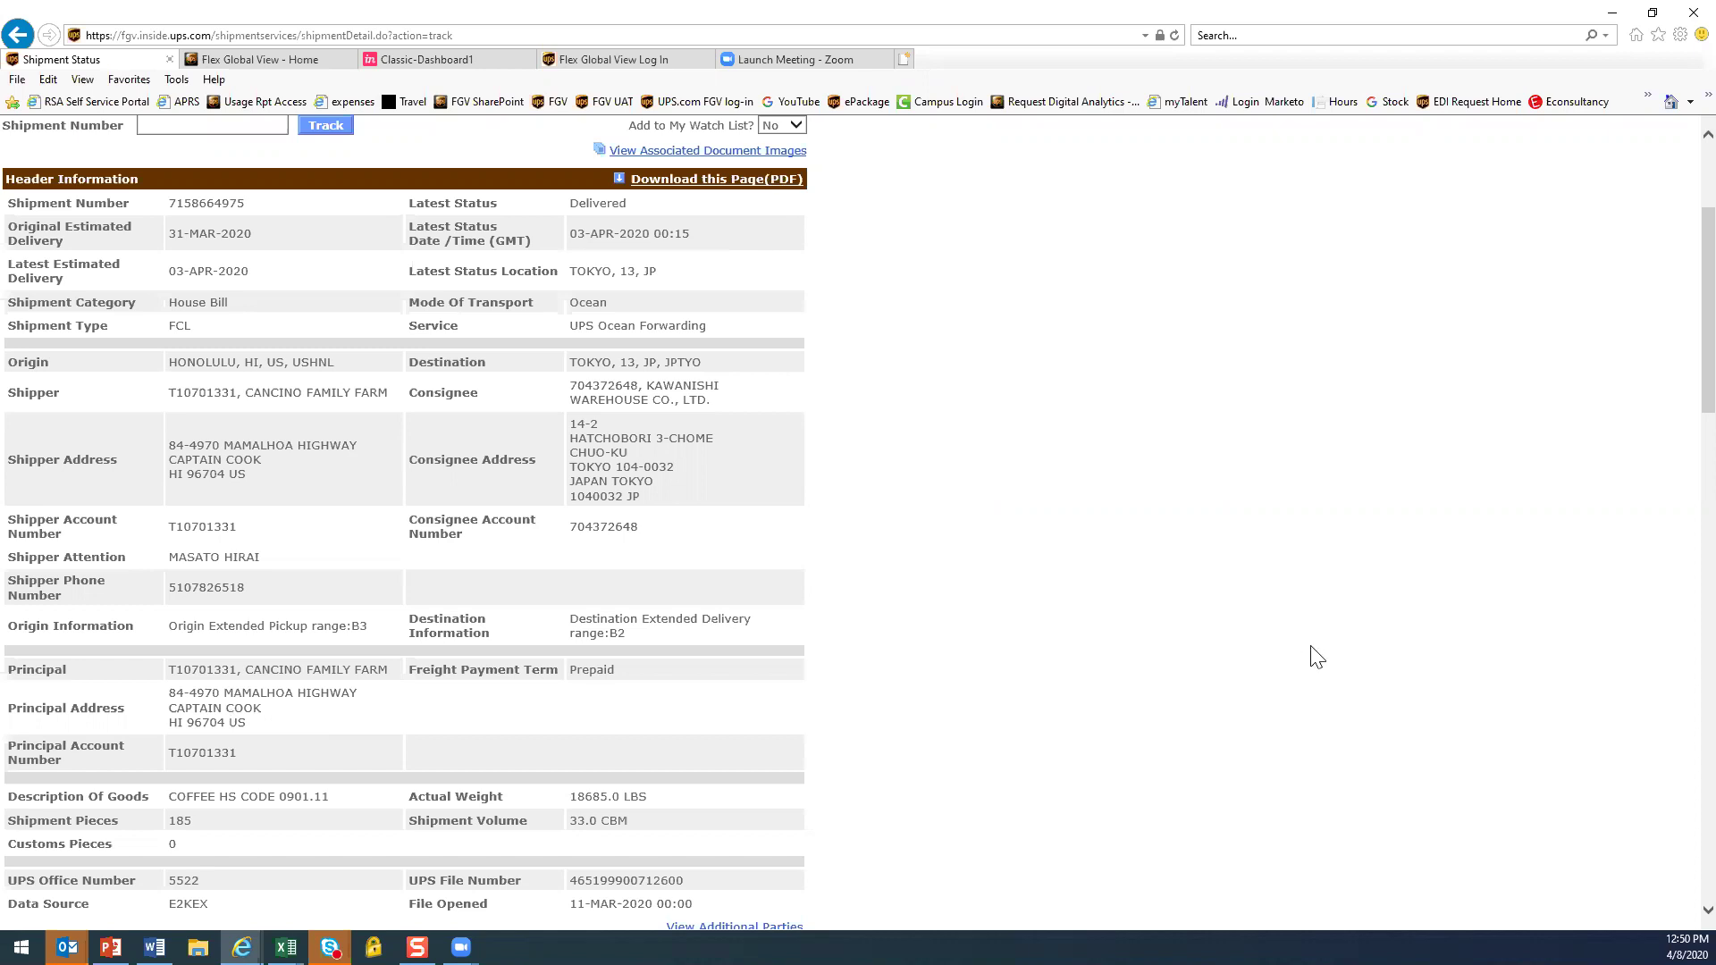
scroll(62, 190, "up", 3)
left_click(30, 245)
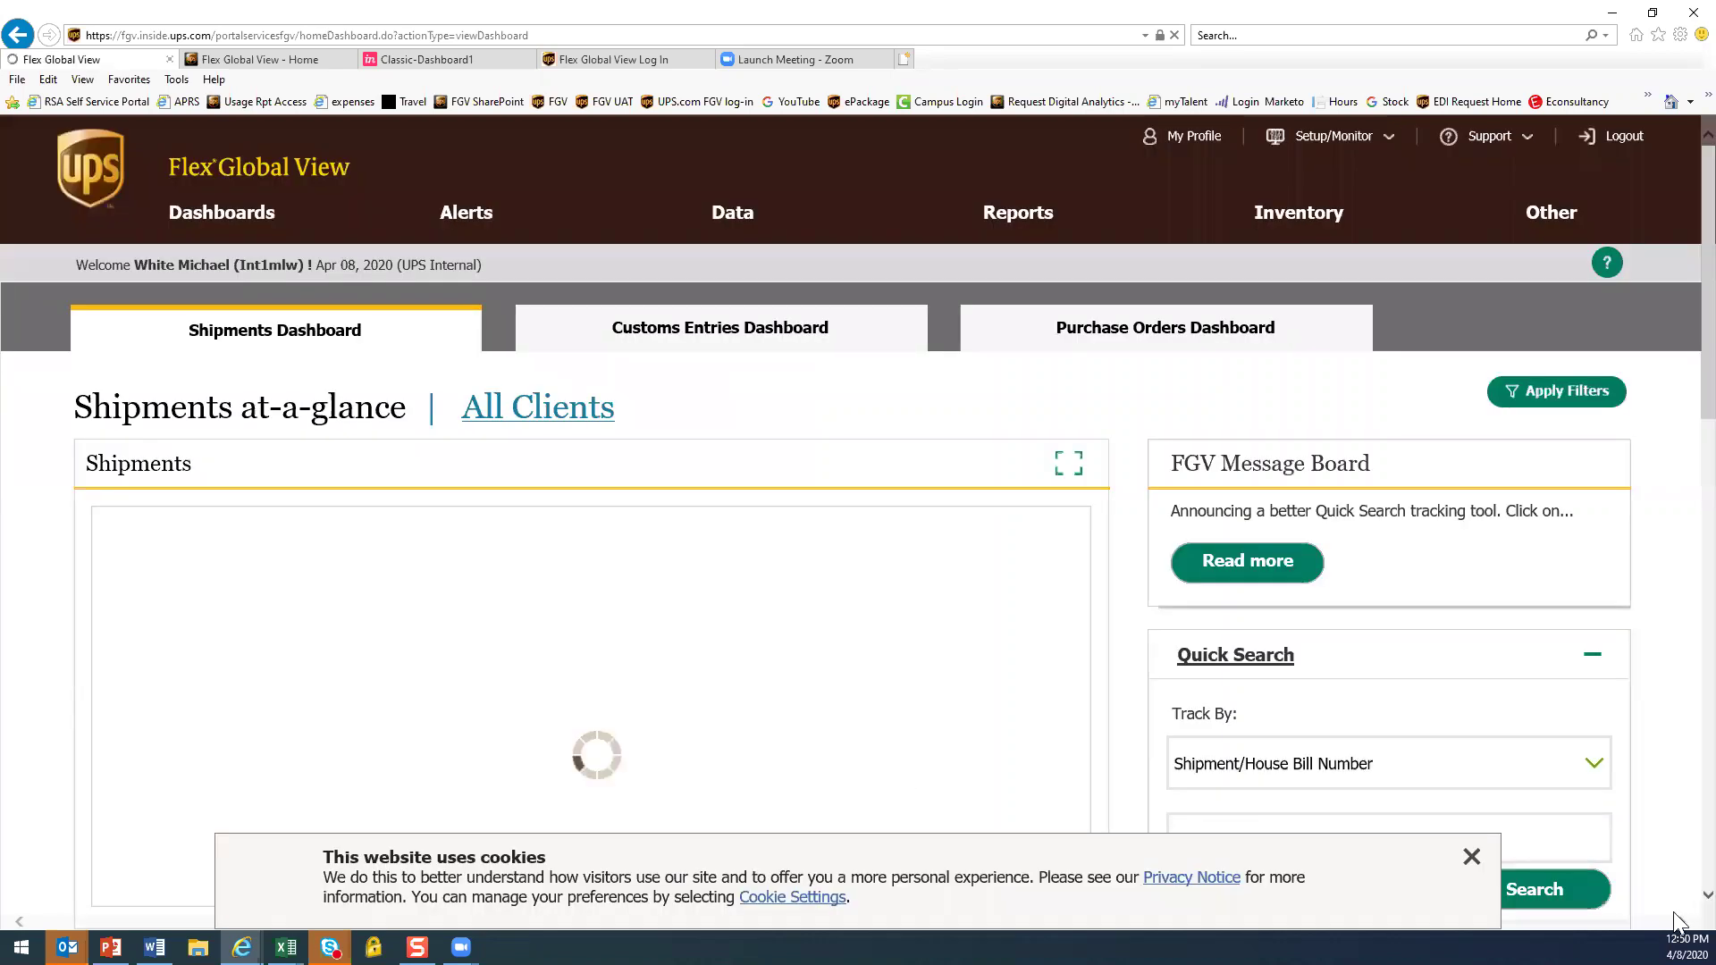
Browse All Reports' Transportation category, cancel the TM050 report view, and expand My Folder
left_click(1471, 858)
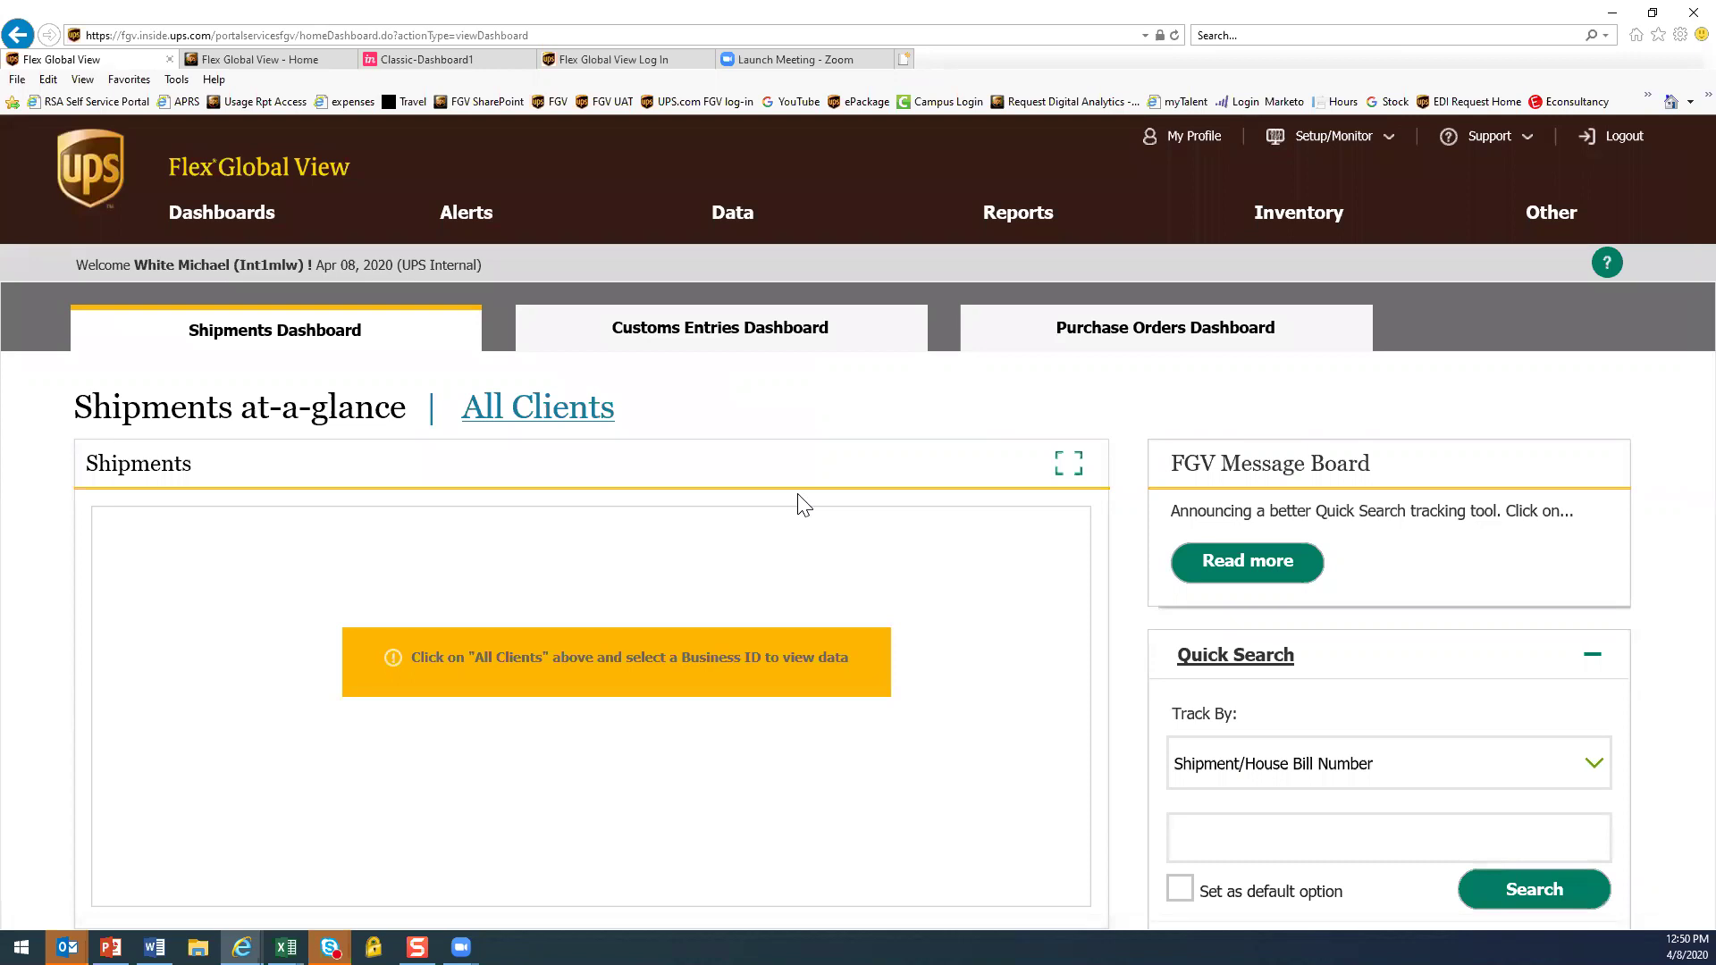
left_click(1017, 223)
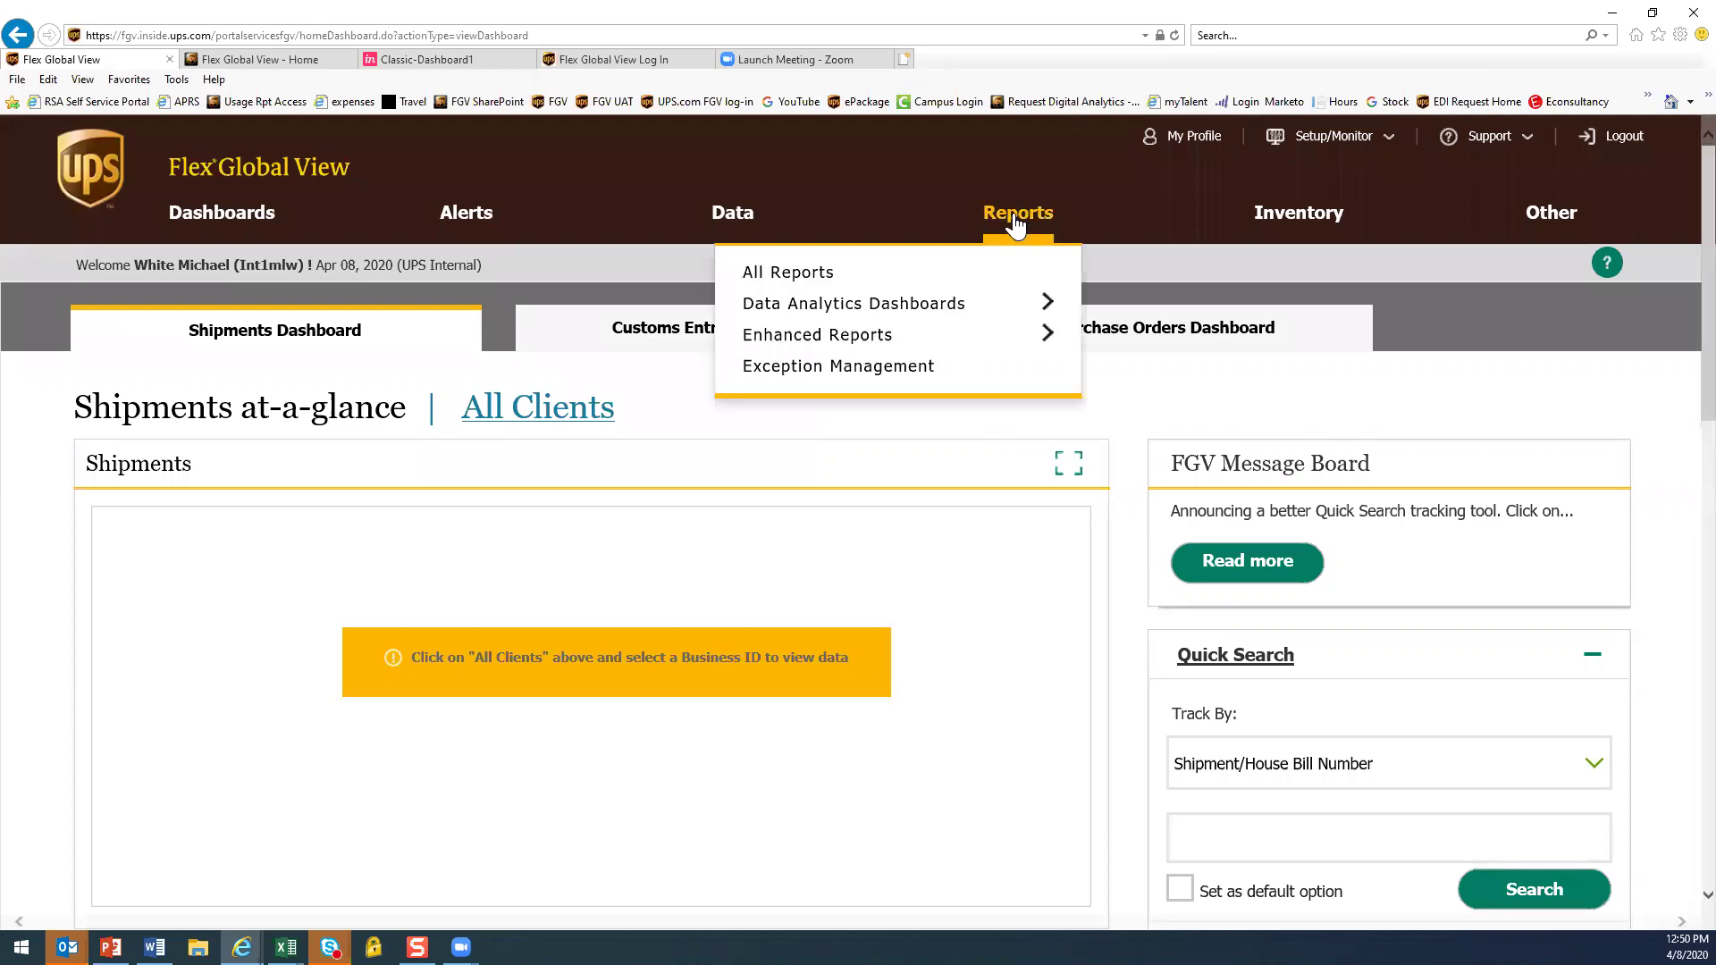
left_click(786, 270)
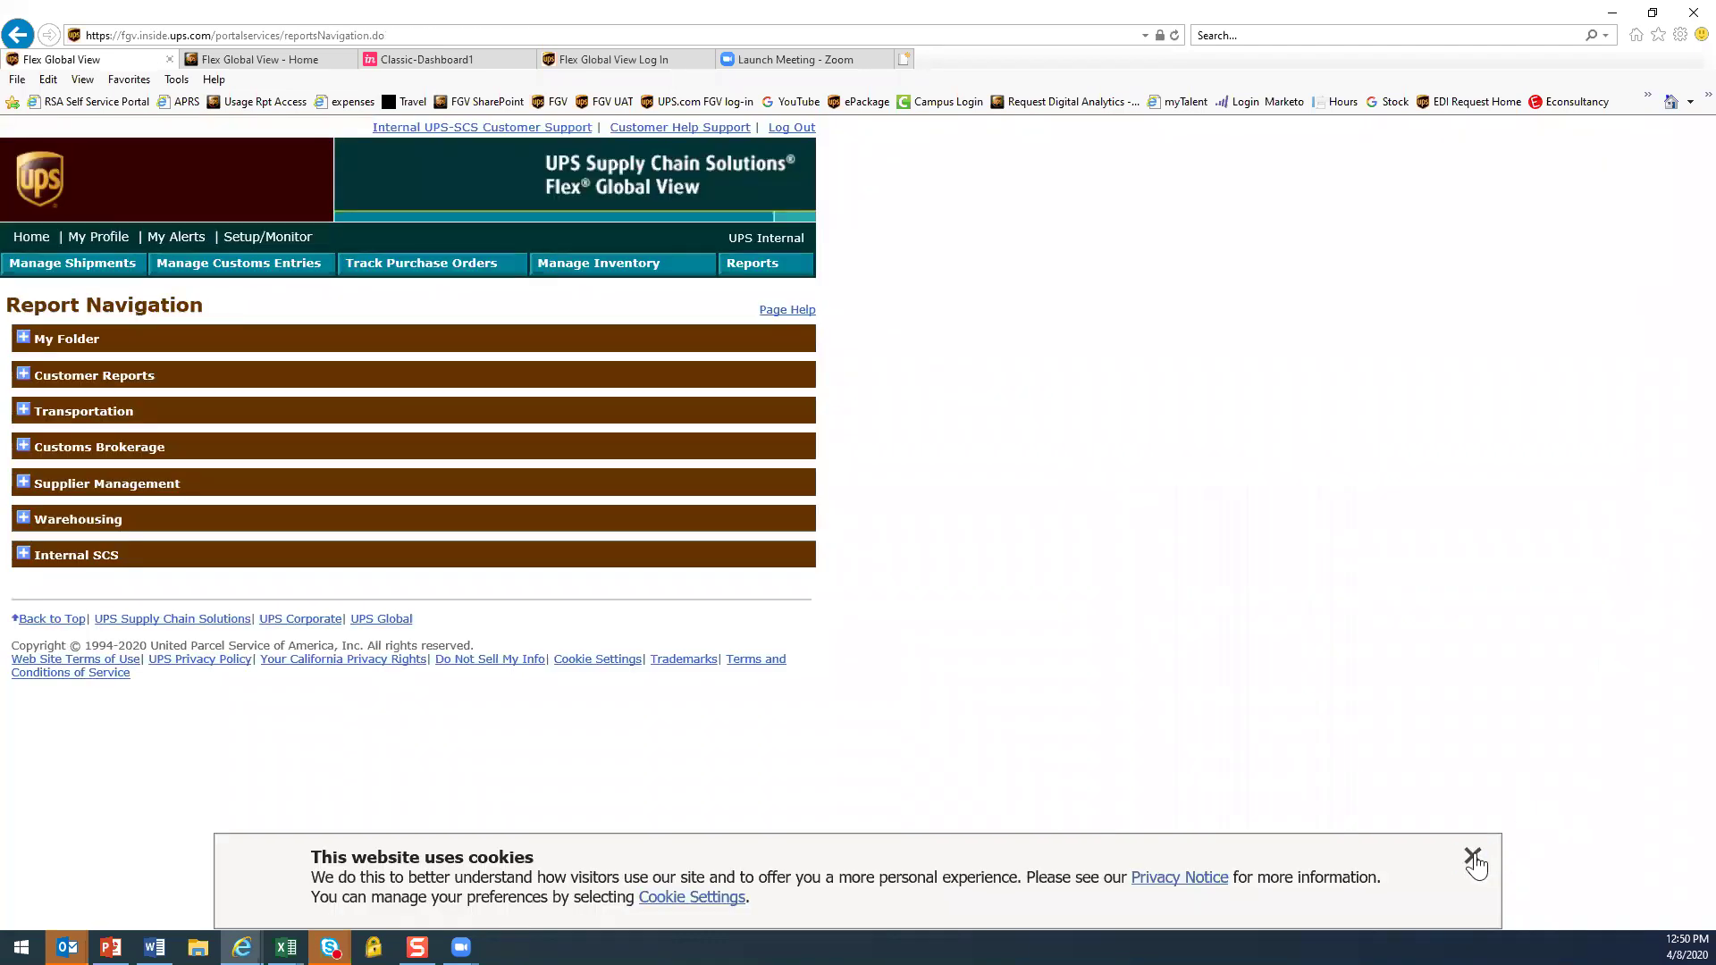
left_click(24, 413)
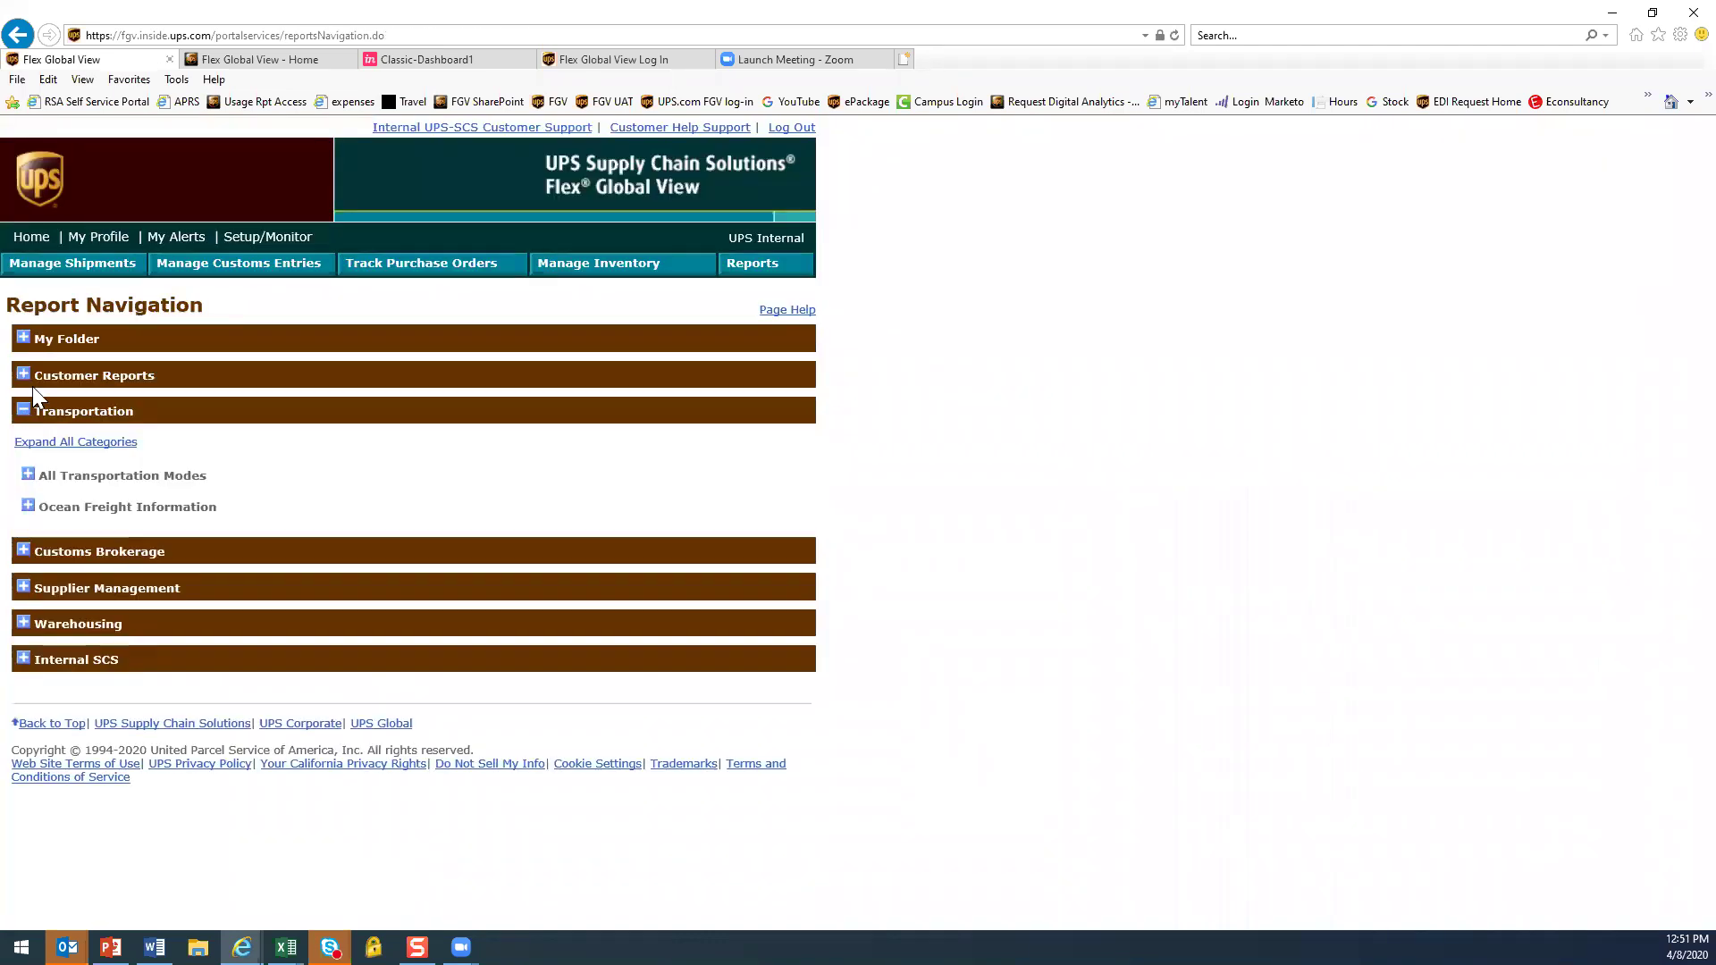
left_click(27, 474)
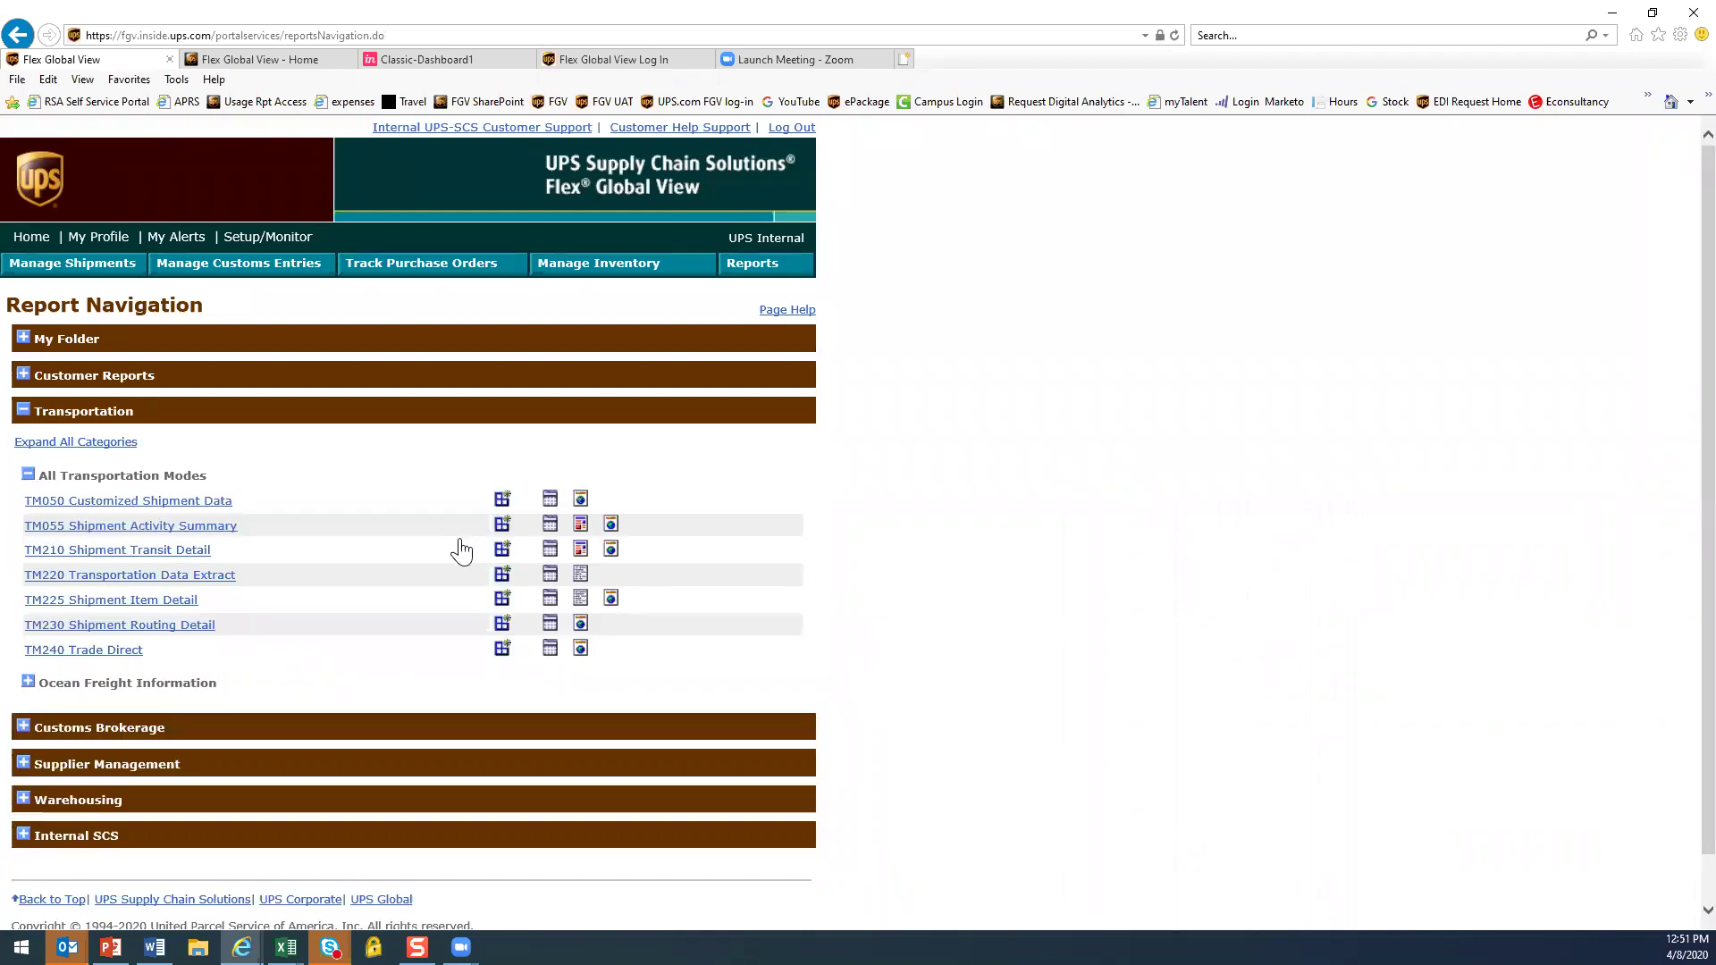
left_click(504, 500)
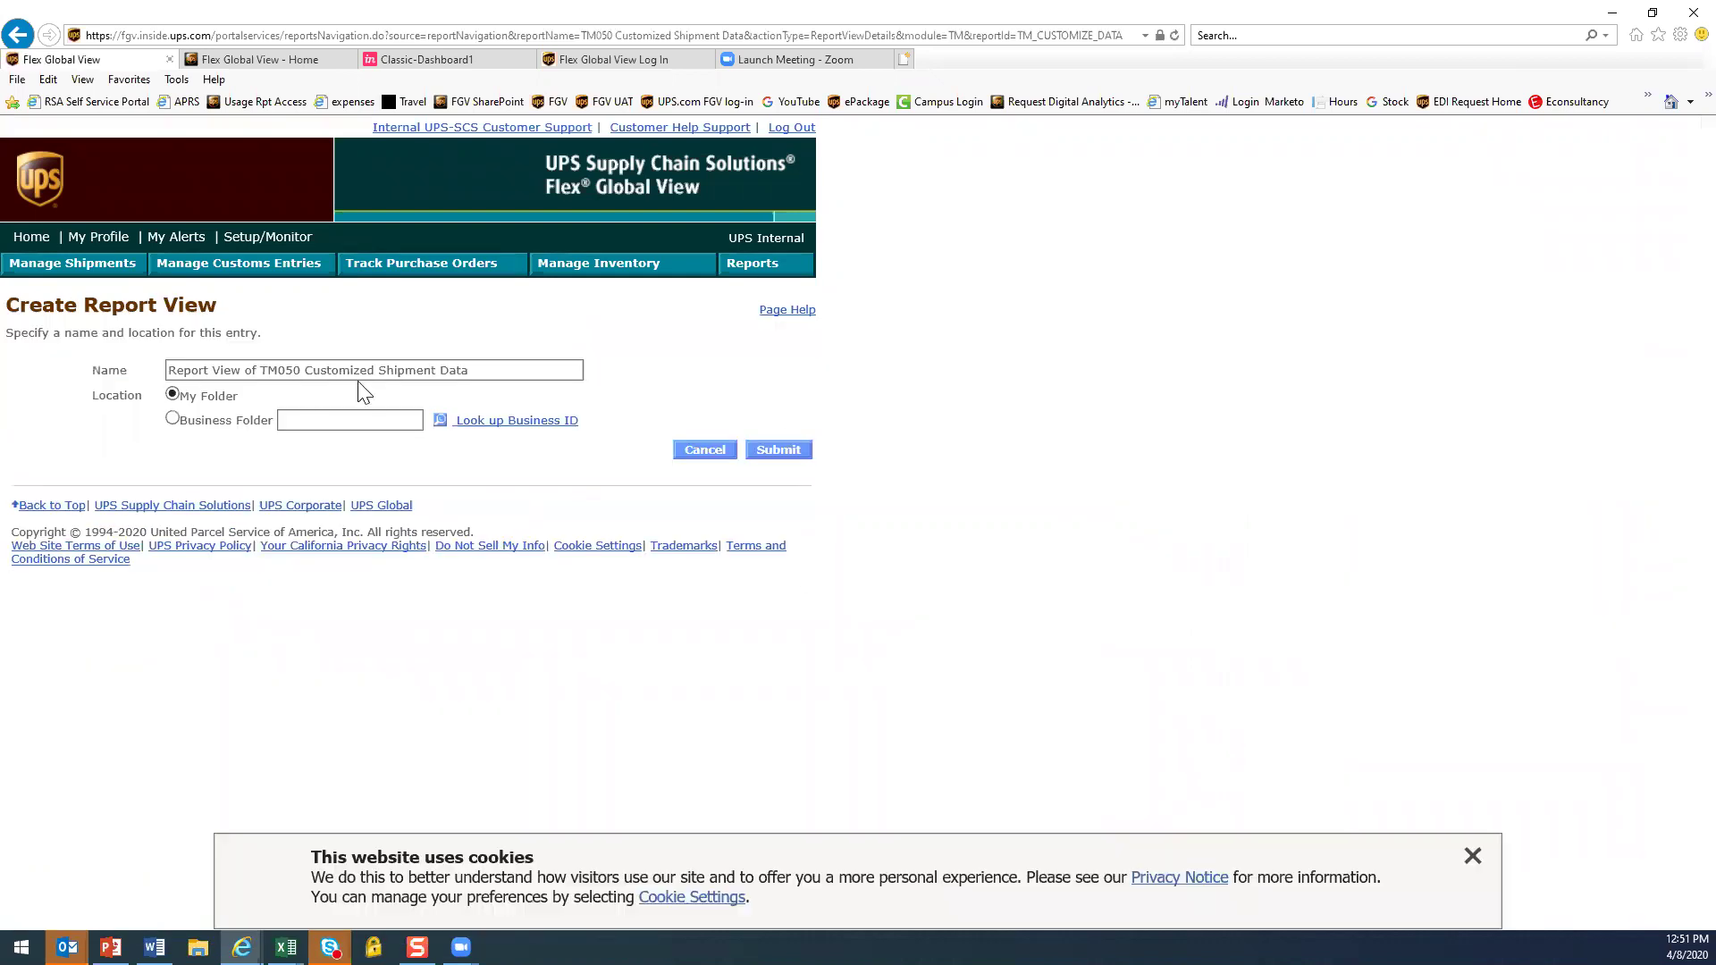
left_click(693, 453)
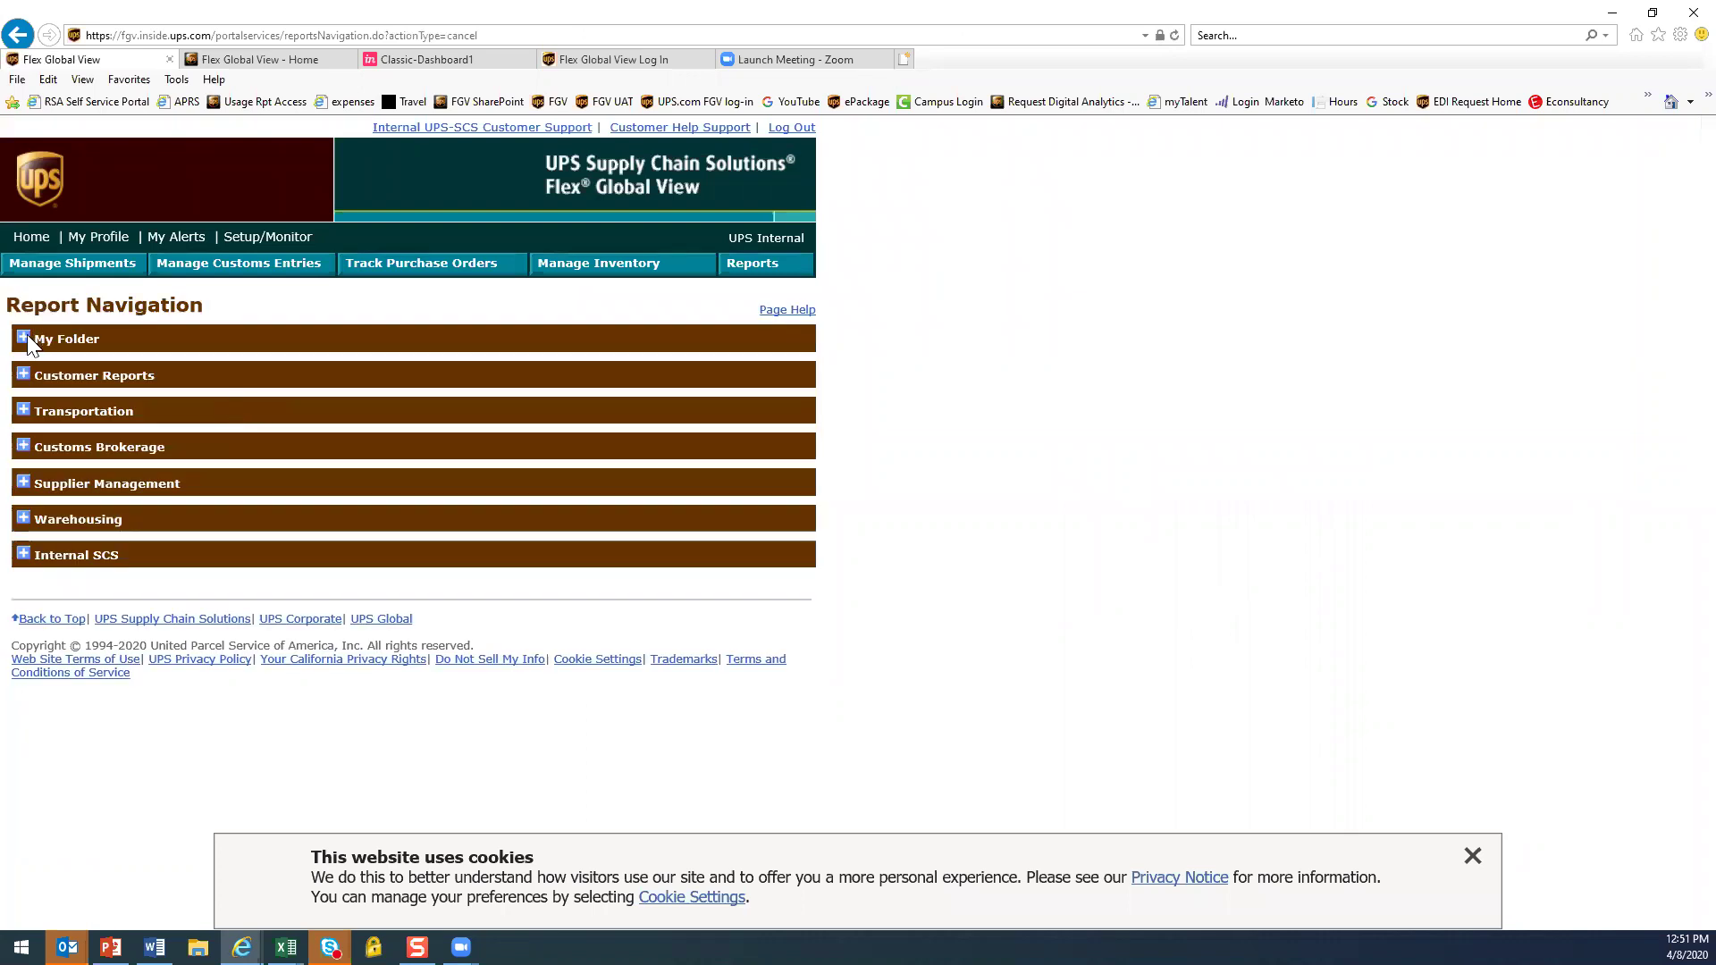
left_click(25, 338)
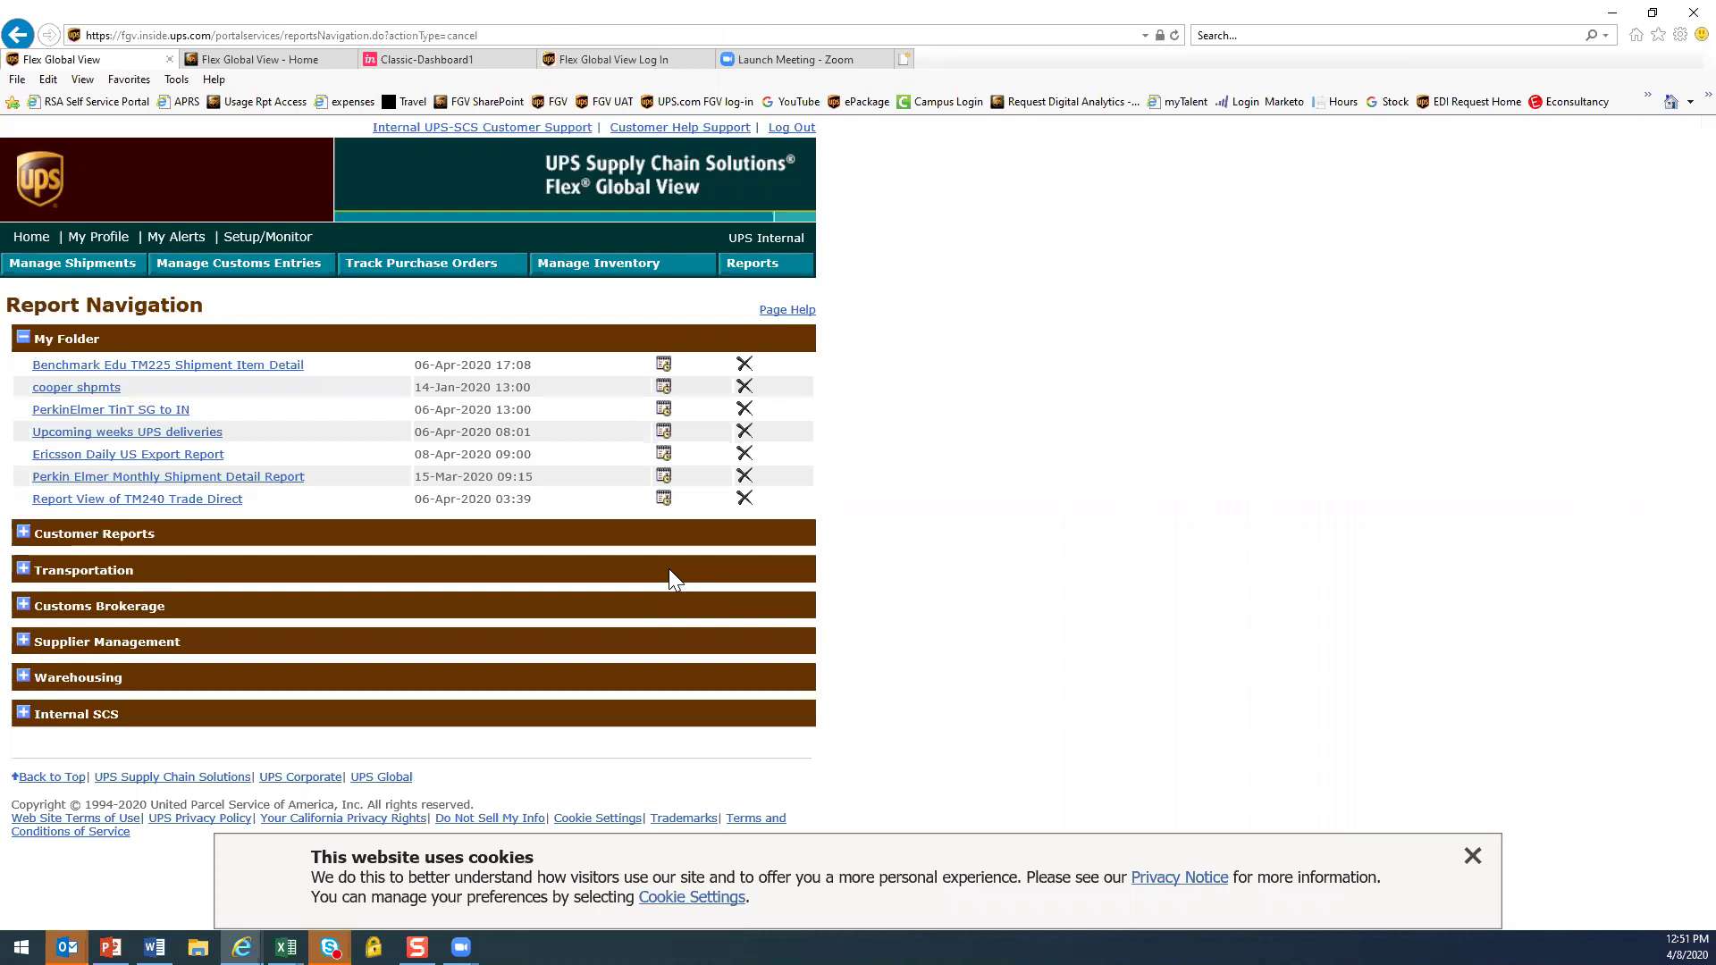
Open the cooper shpmts scheduler, review e-mail delivery options, then return home without saving
left_click(666, 389)
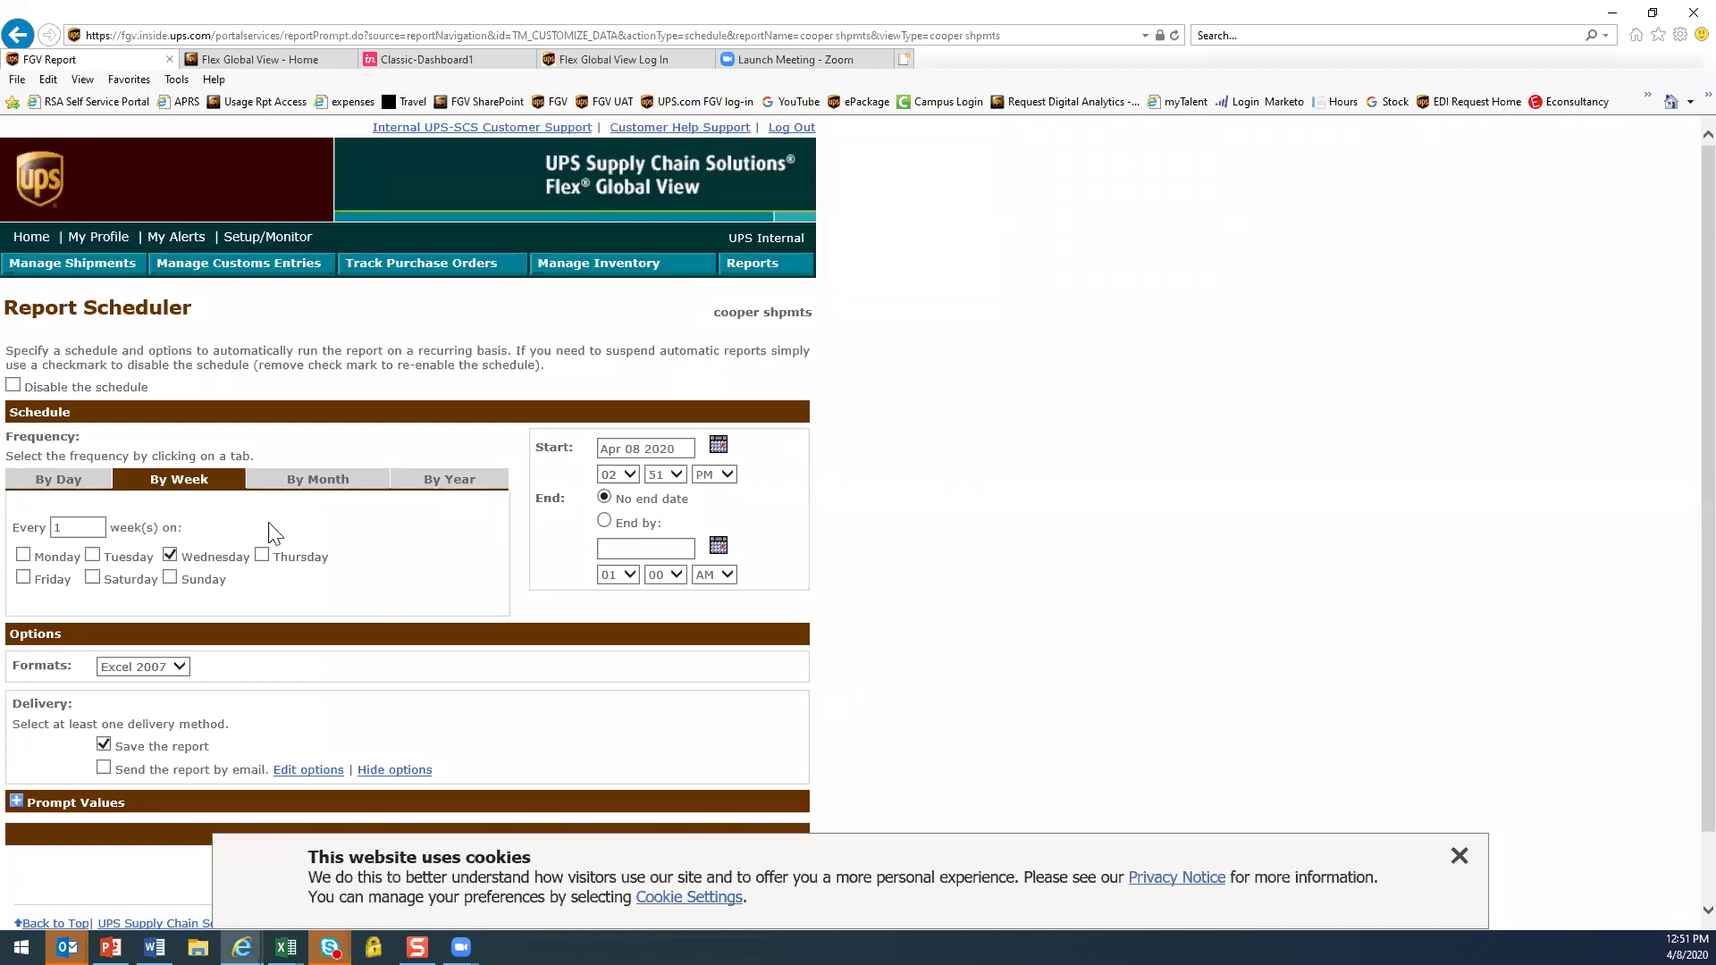
left_click(1460, 856)
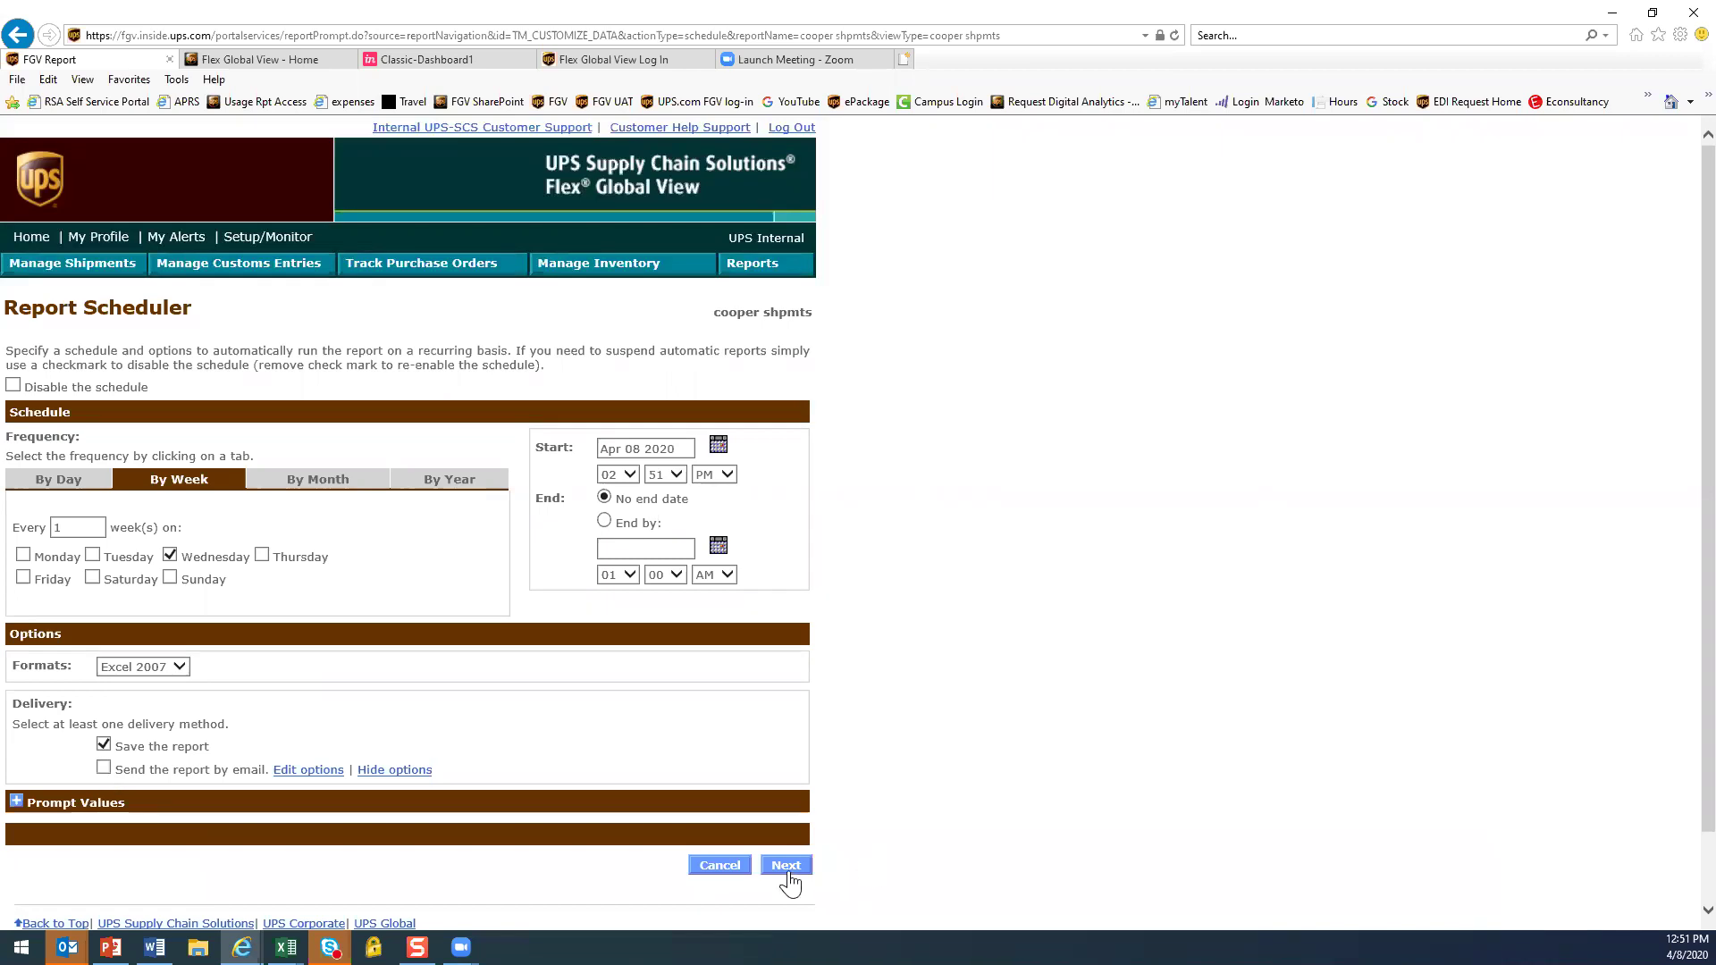
left_click(308, 771)
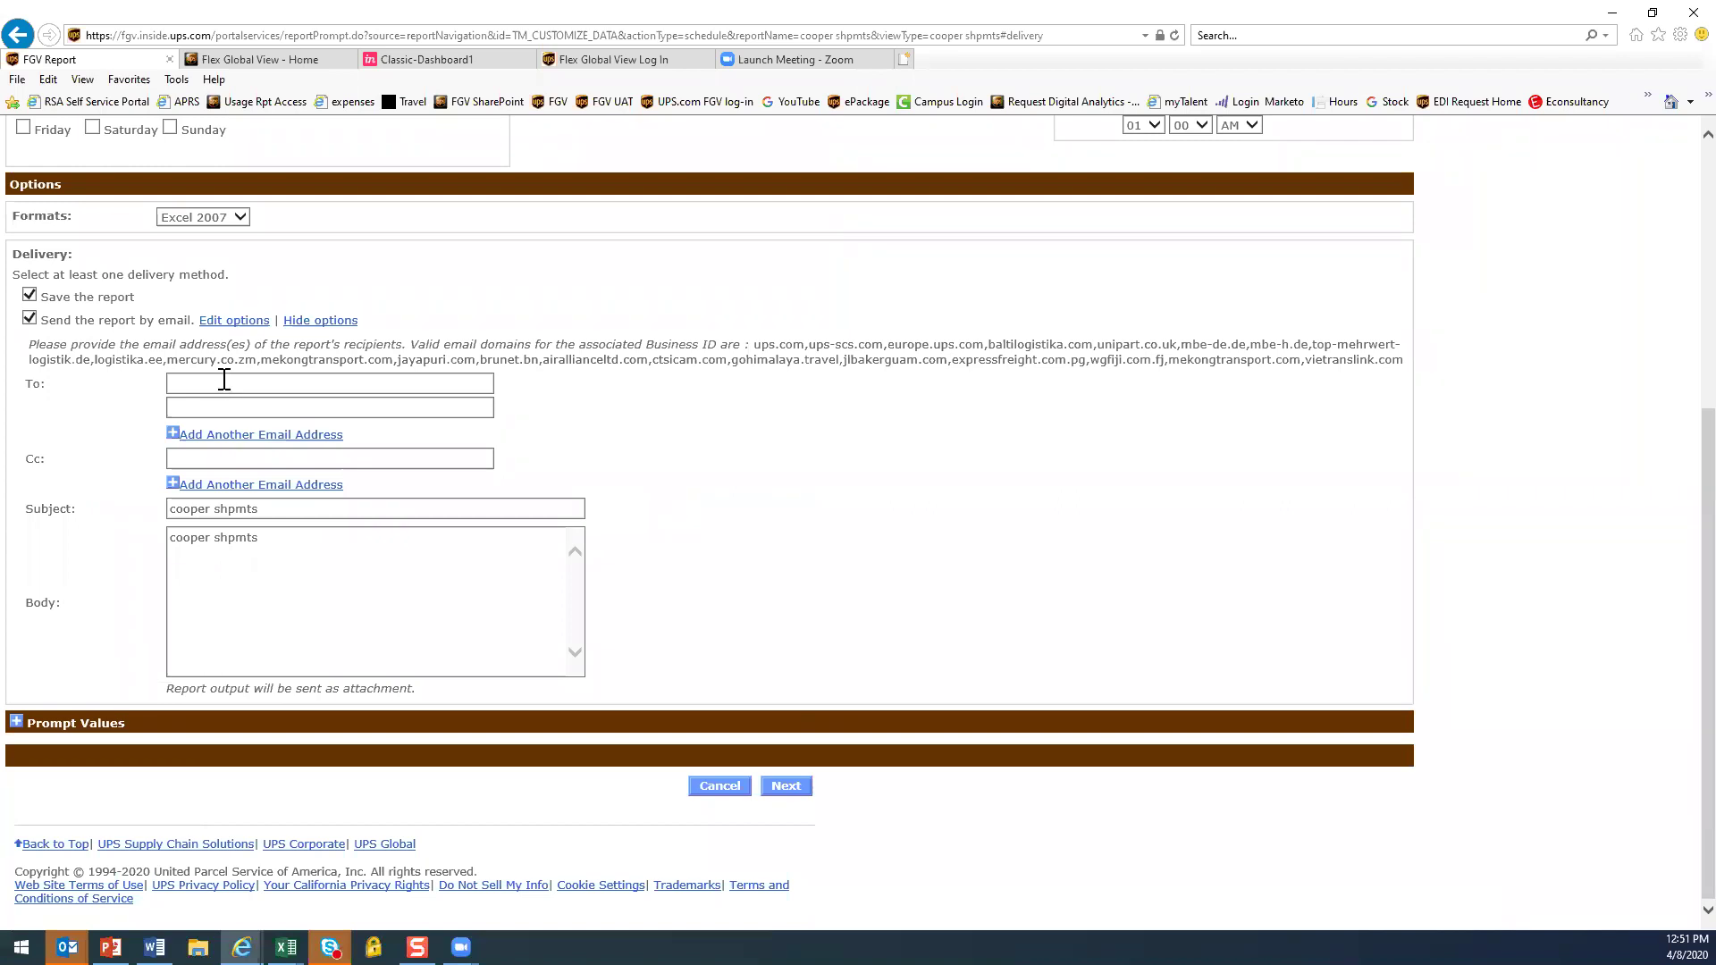
scroll(1087, 460, "up", 5)
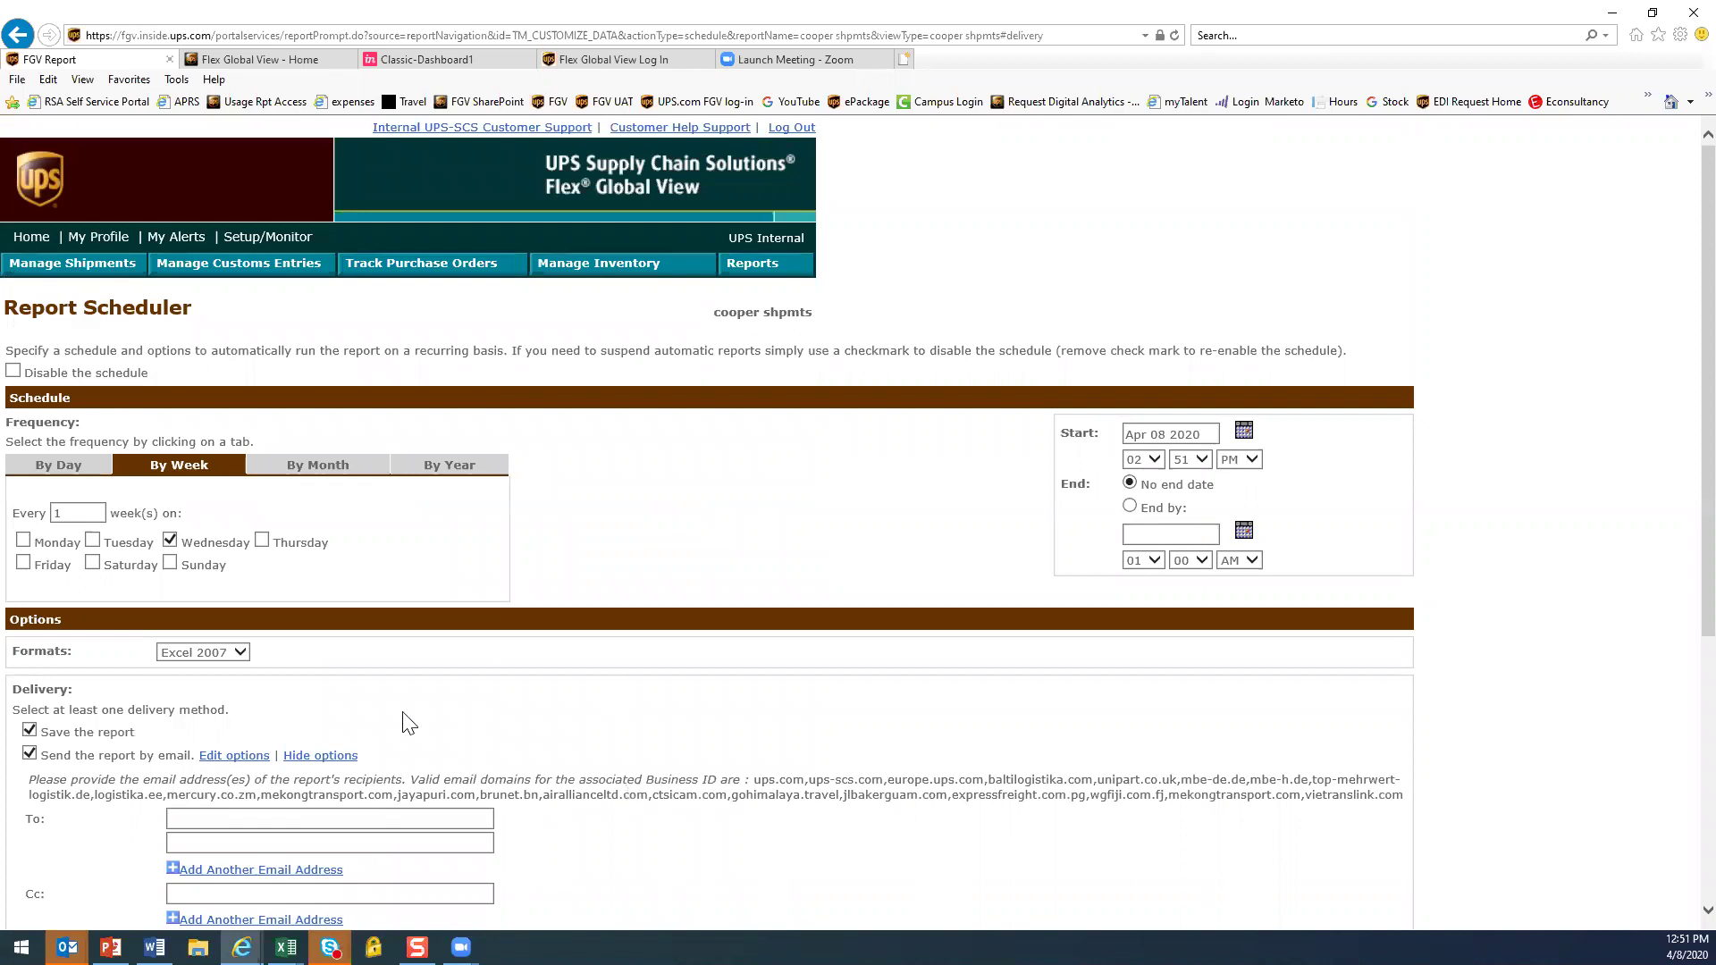
scroll(429, 771, "down", 3)
scroll(429, 770, "up", 3)
left_click(32, 237)
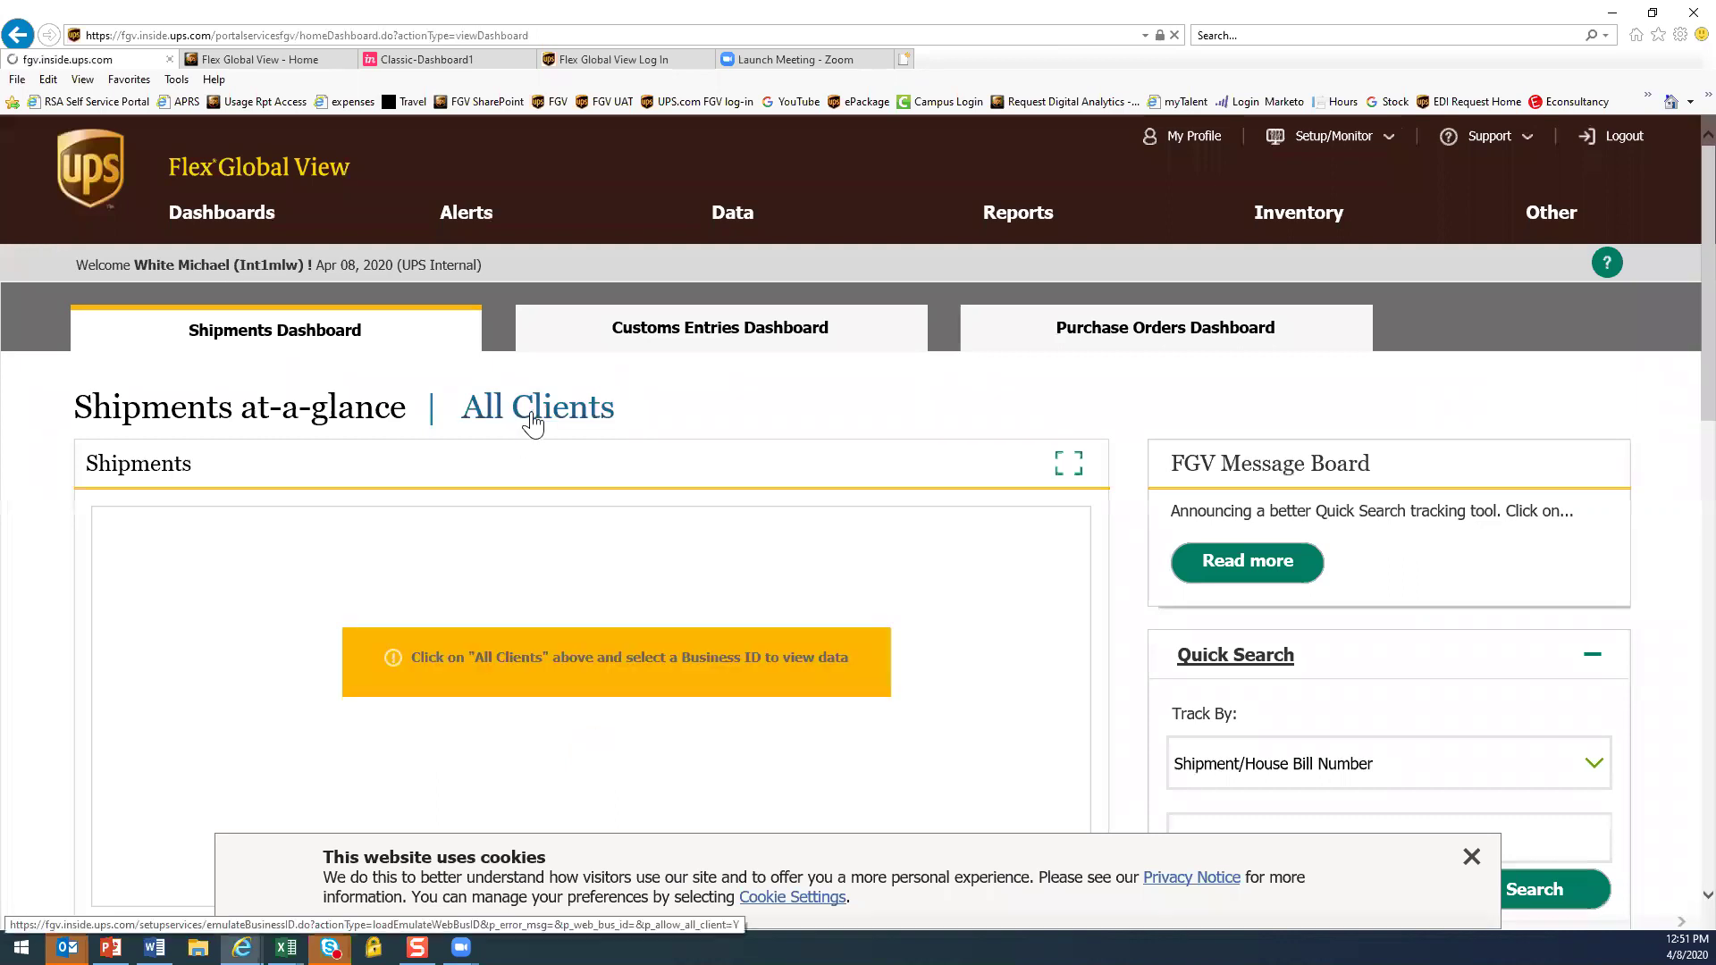
left_click(532, 417)
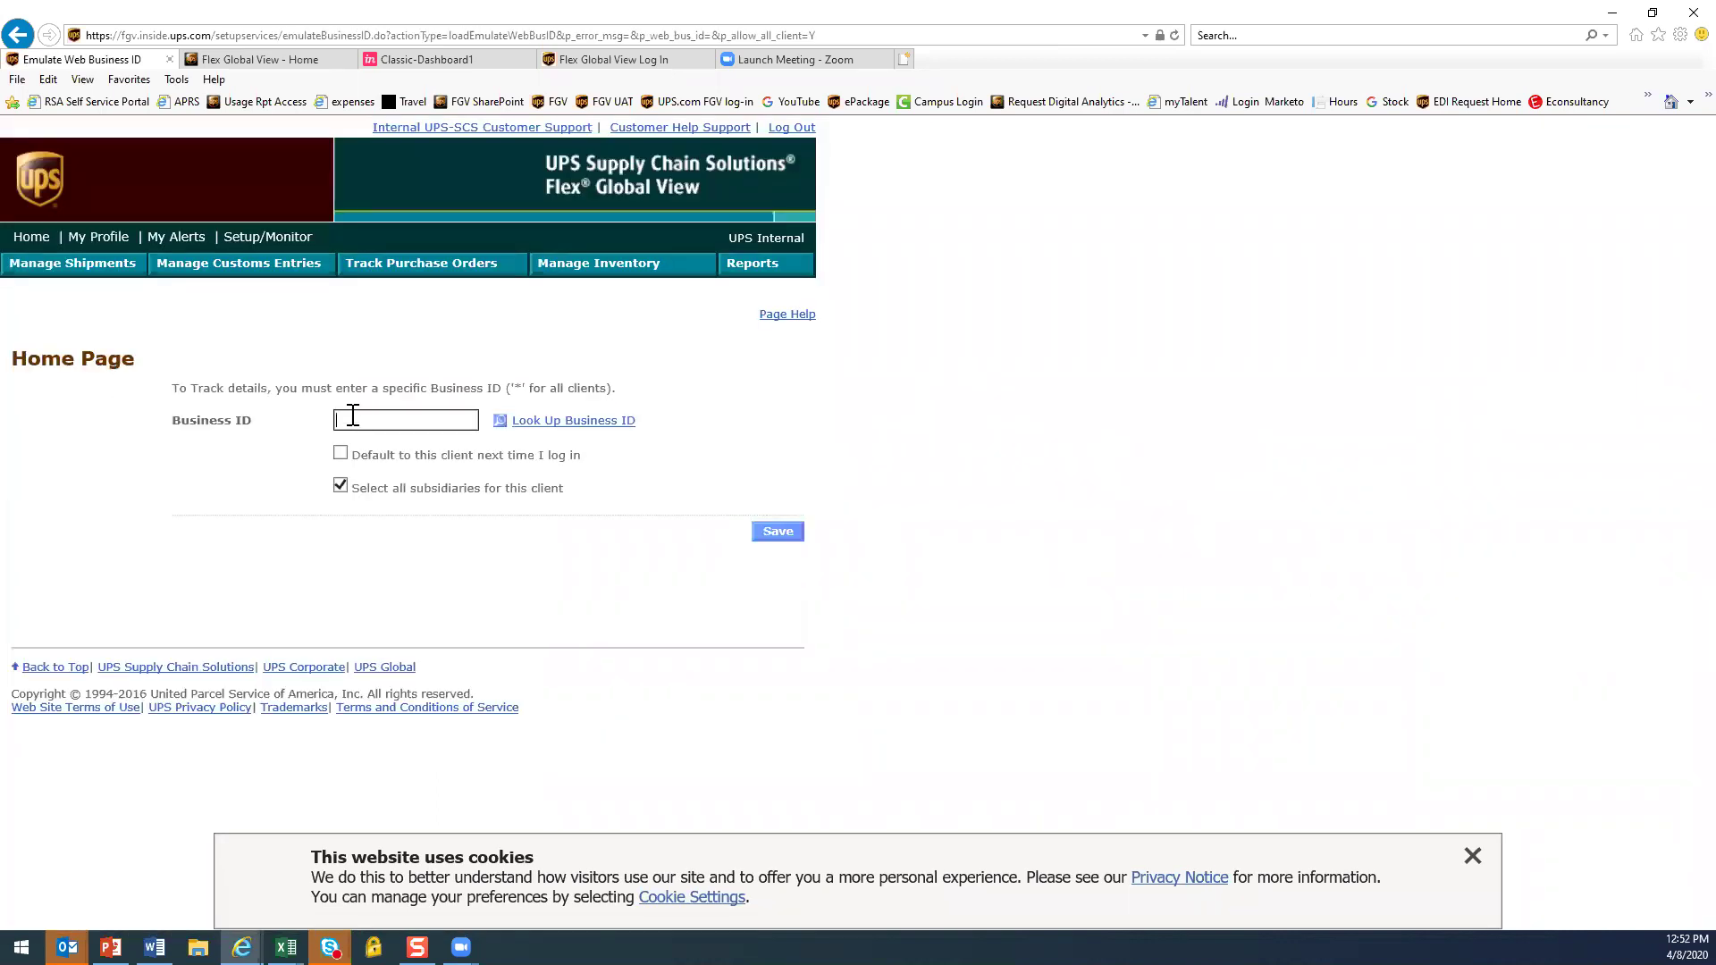
Enter emerson as the Business ID to view EMERSON (All Subsidiaries) shipments
type("emerson")
key("Return")
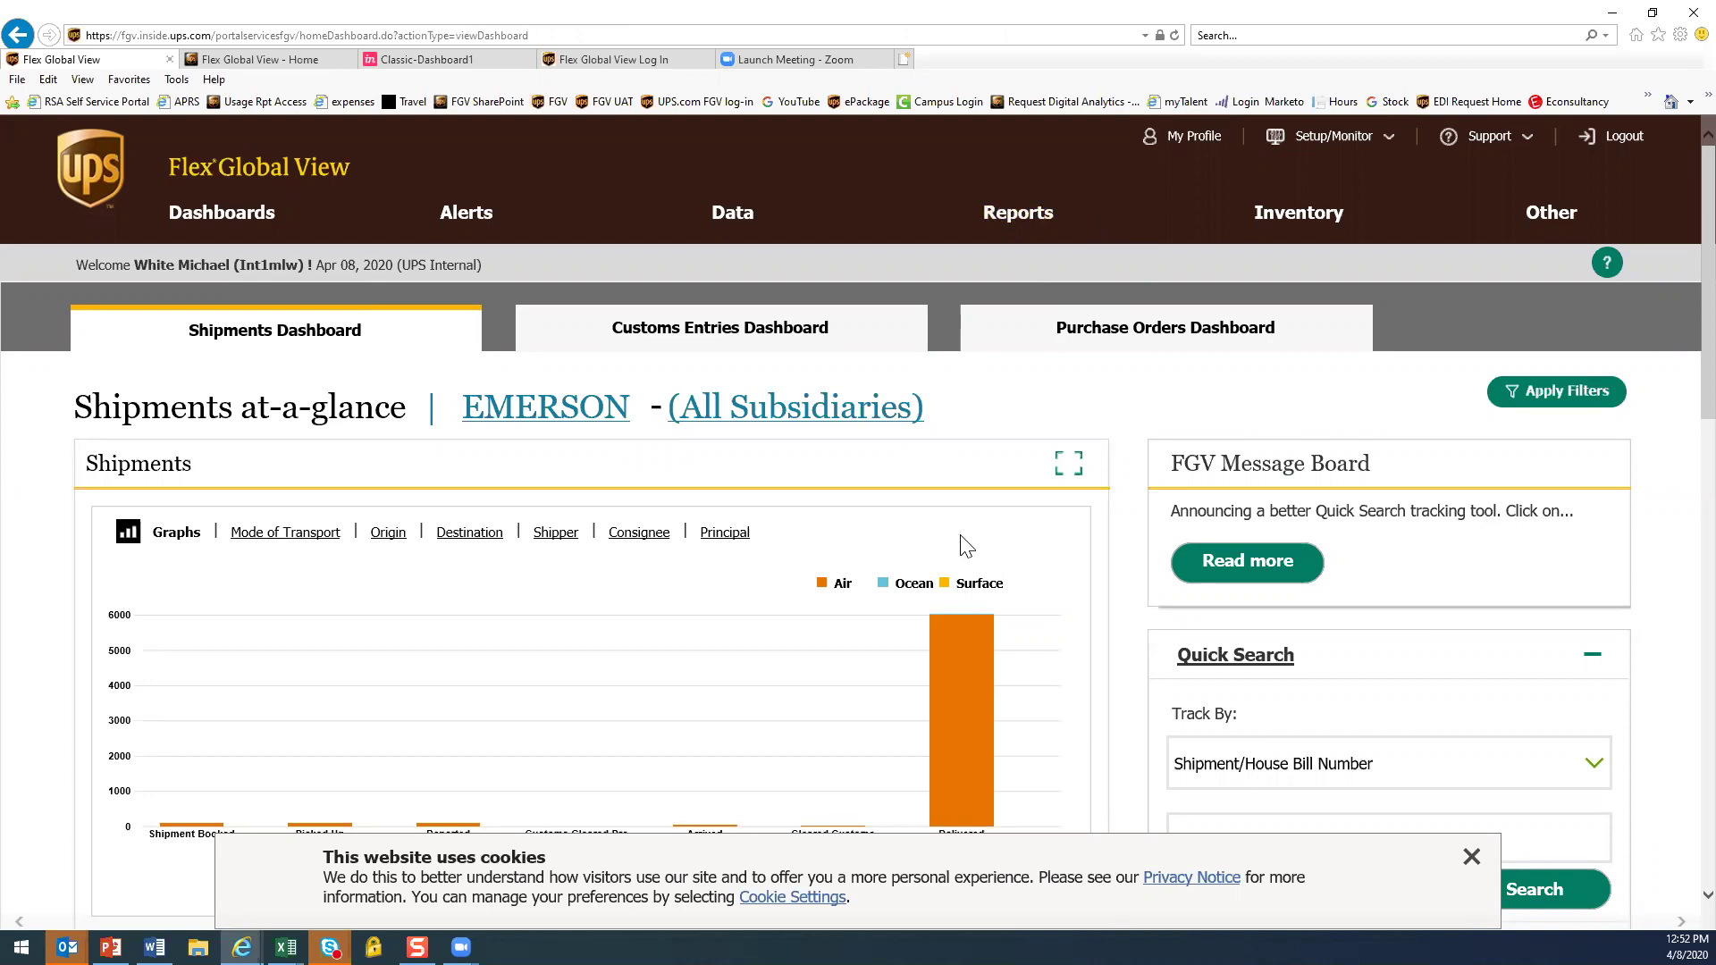
left_click(1472, 858)
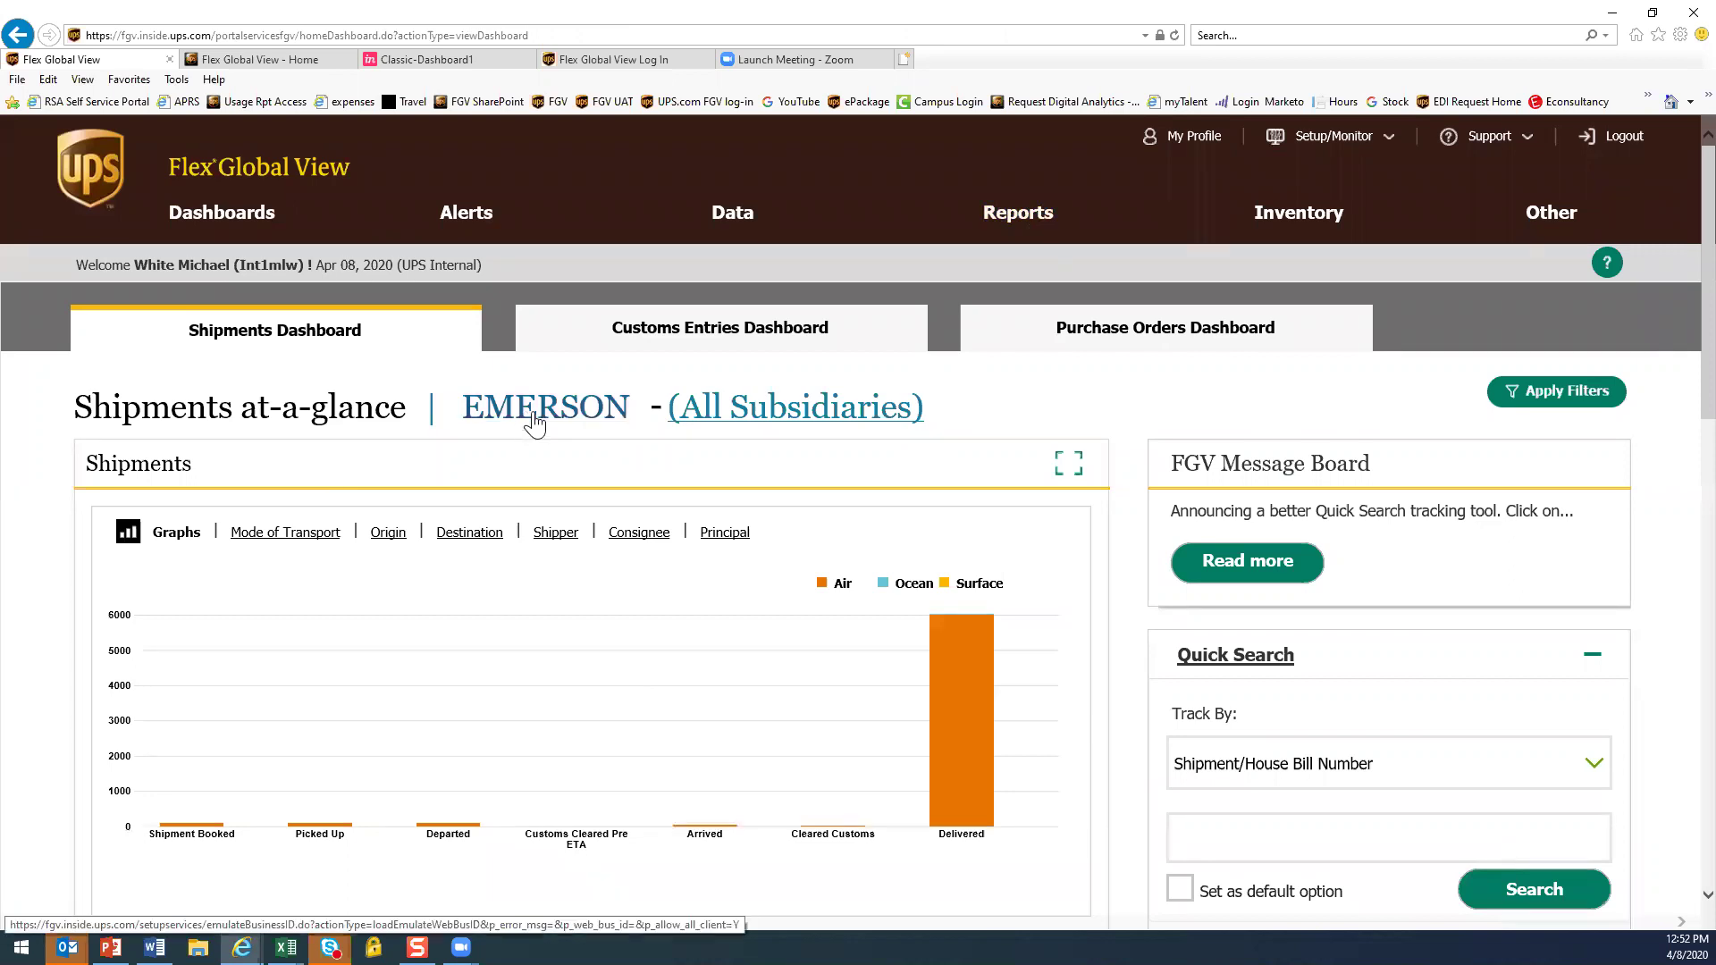
left_click(534, 425)
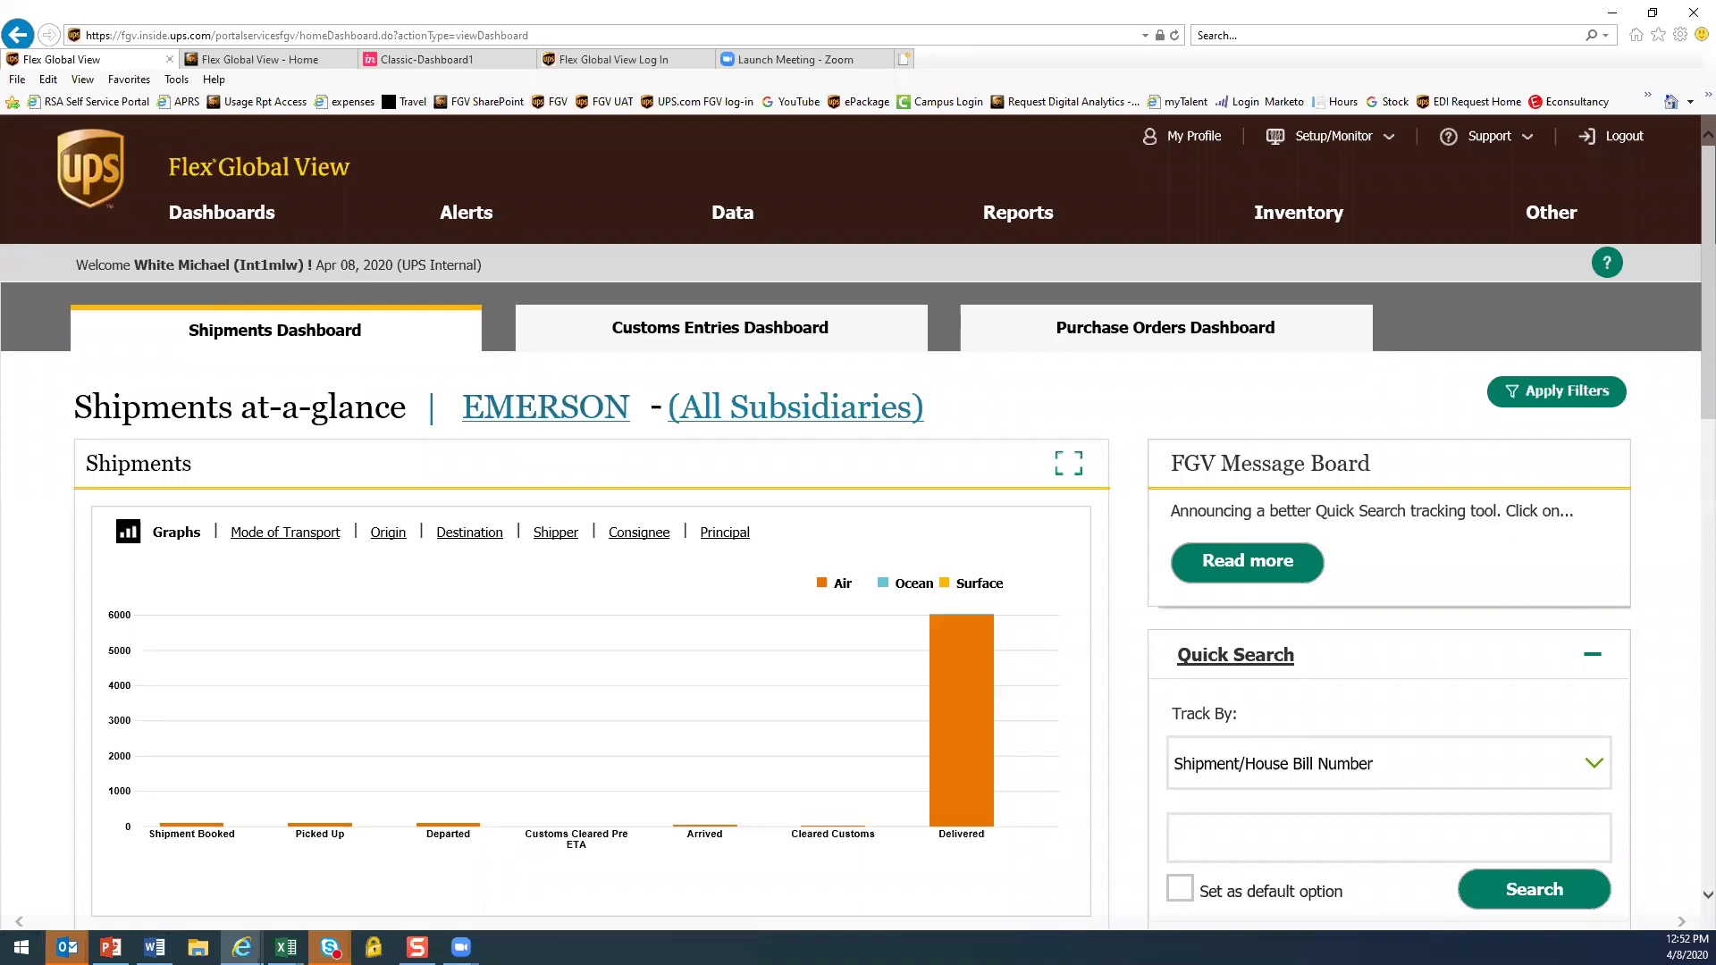
scroll(1061, 767, "down", 3)
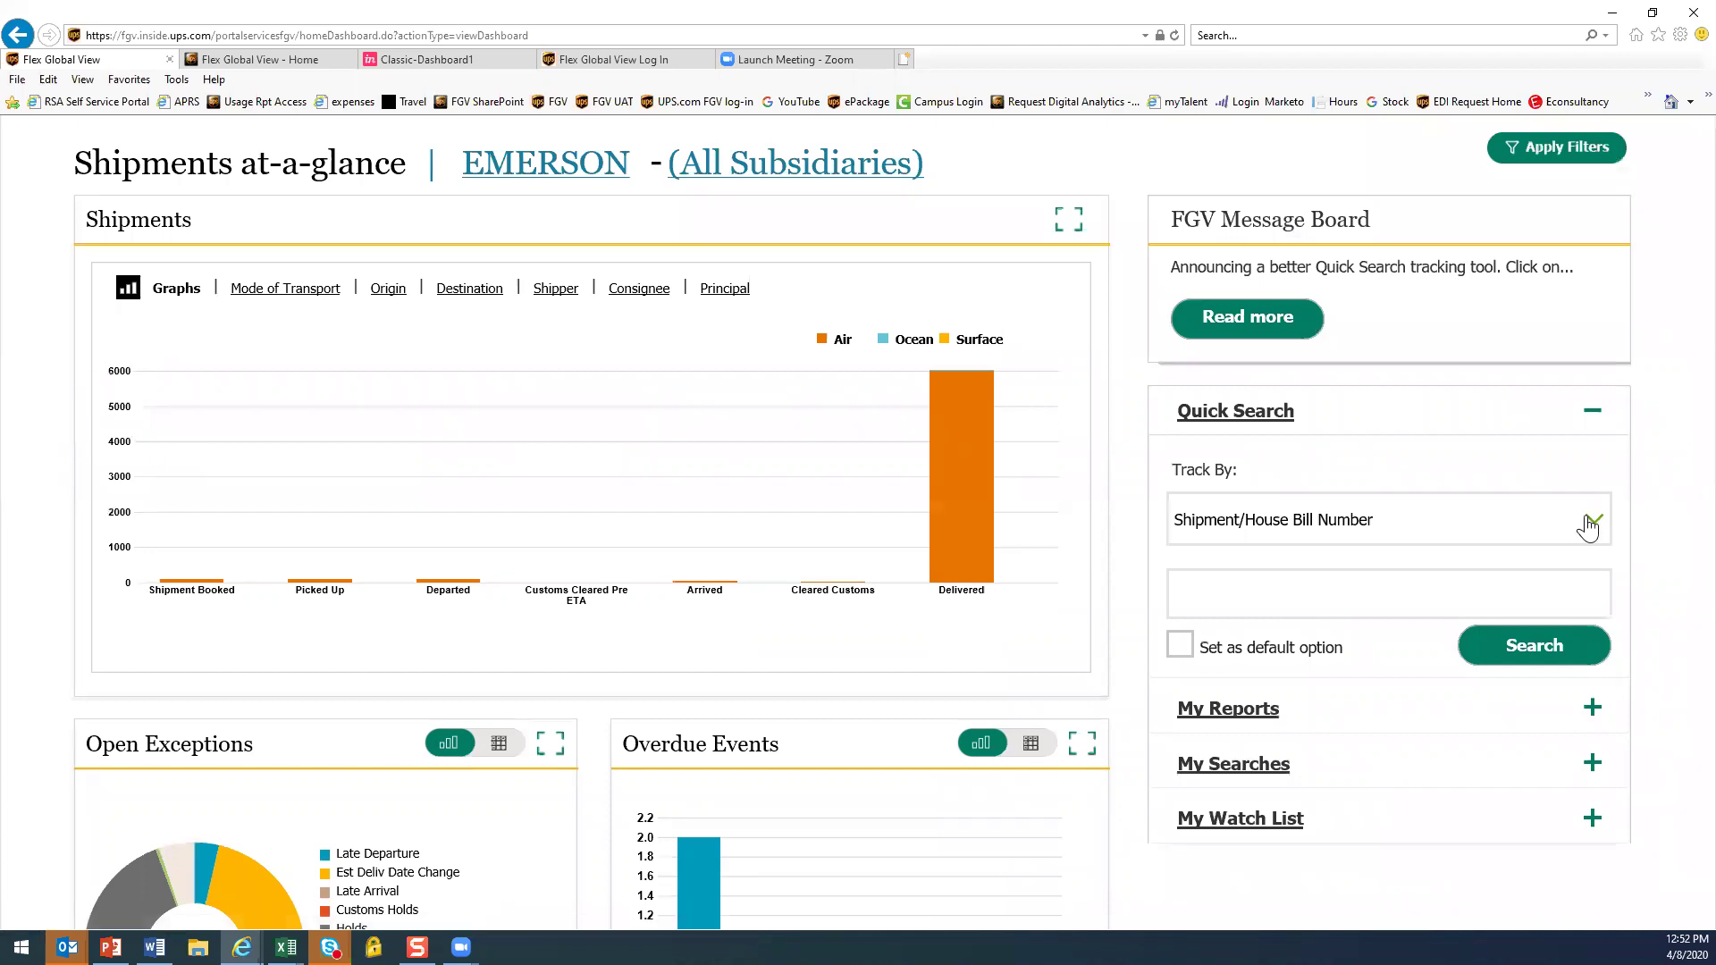
scroll(685, 707, "up", 2)
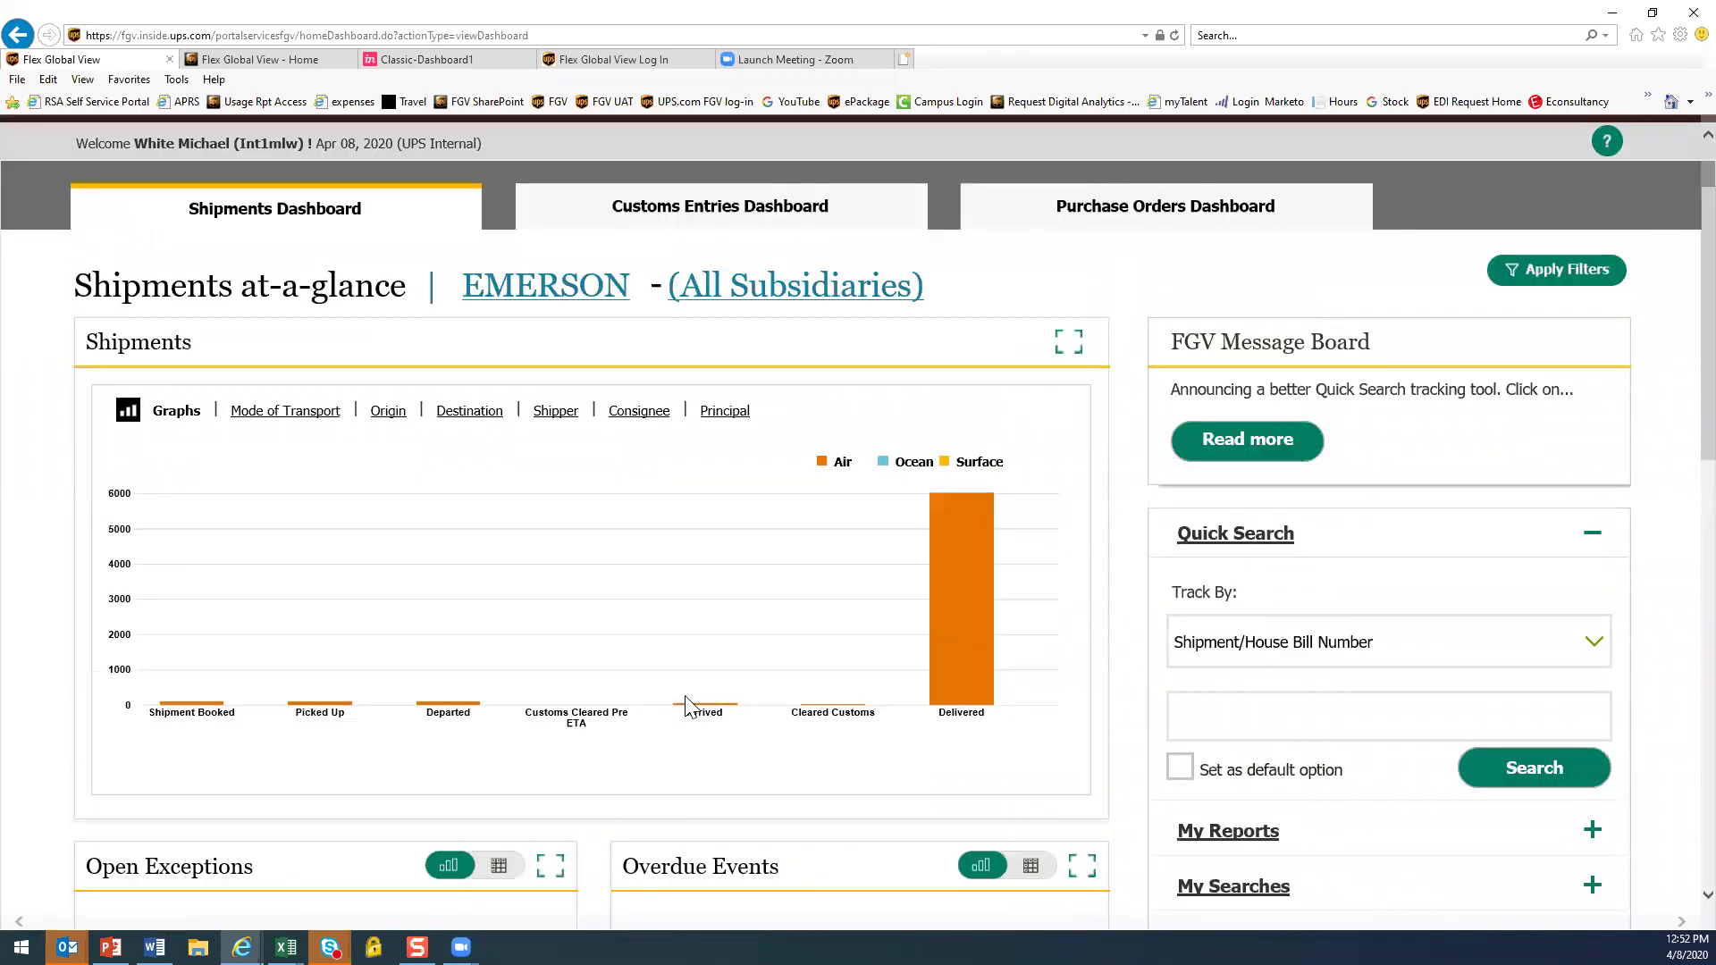
Check the Quick Search Track By options, reload the Shipments dashboard, and open My Alerts
mouse_move(764, 726)
left_click(1595, 648)
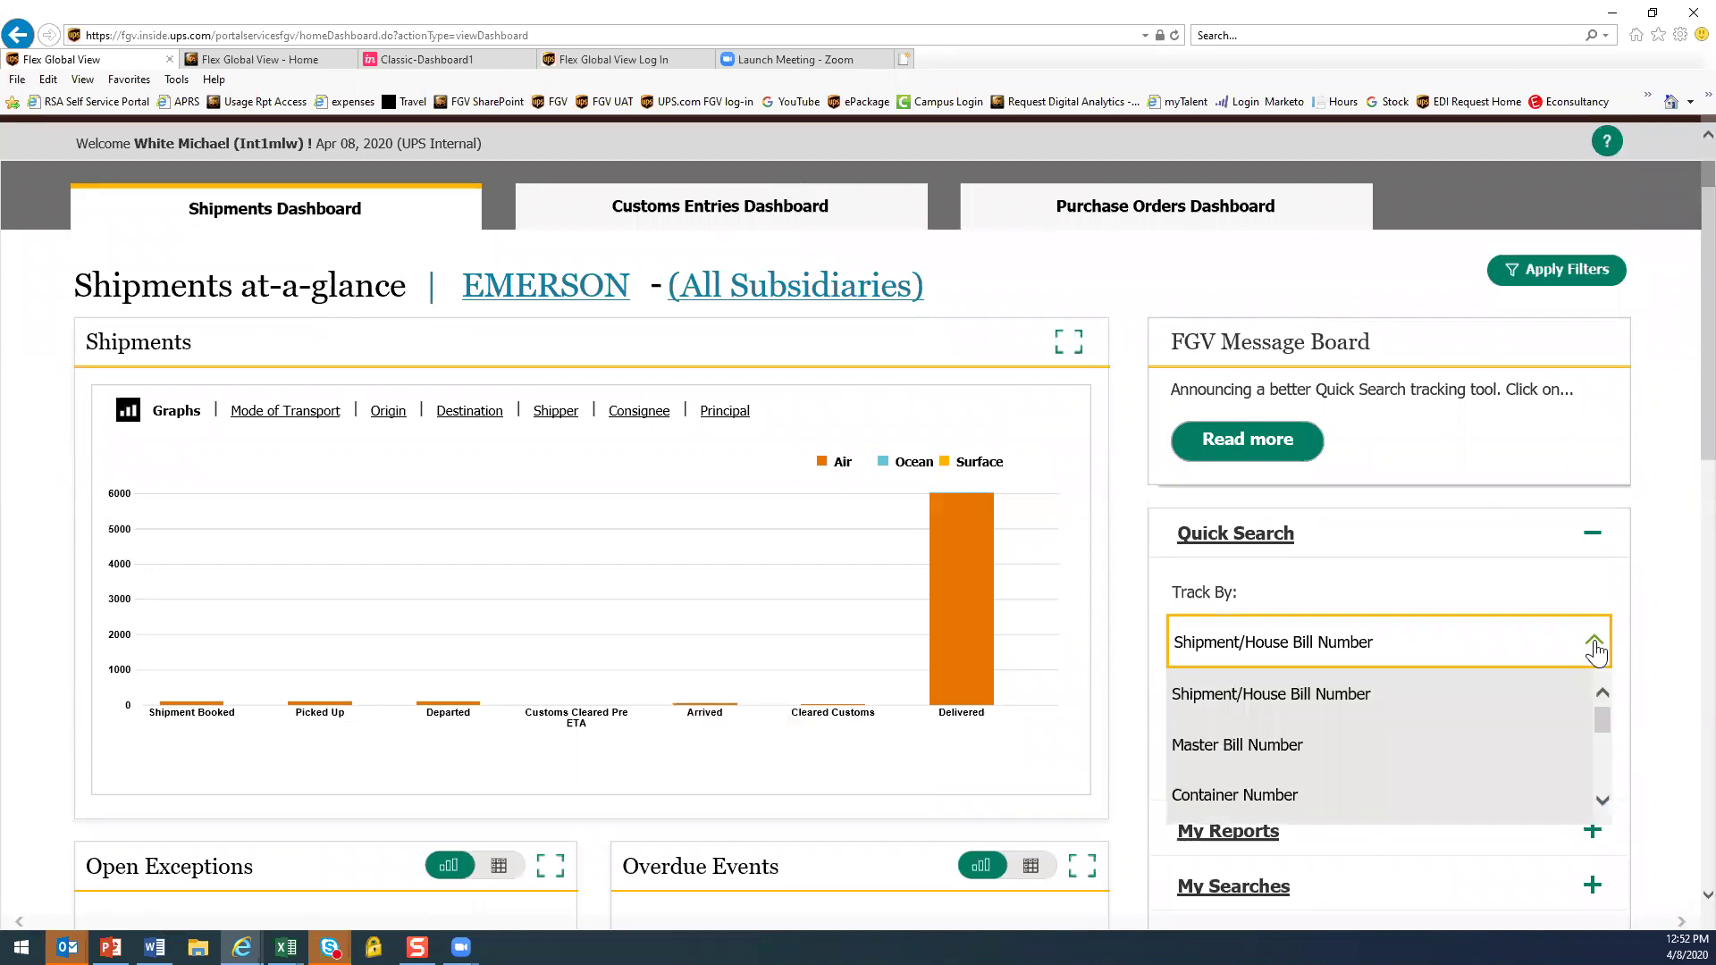
left_click(254, 234)
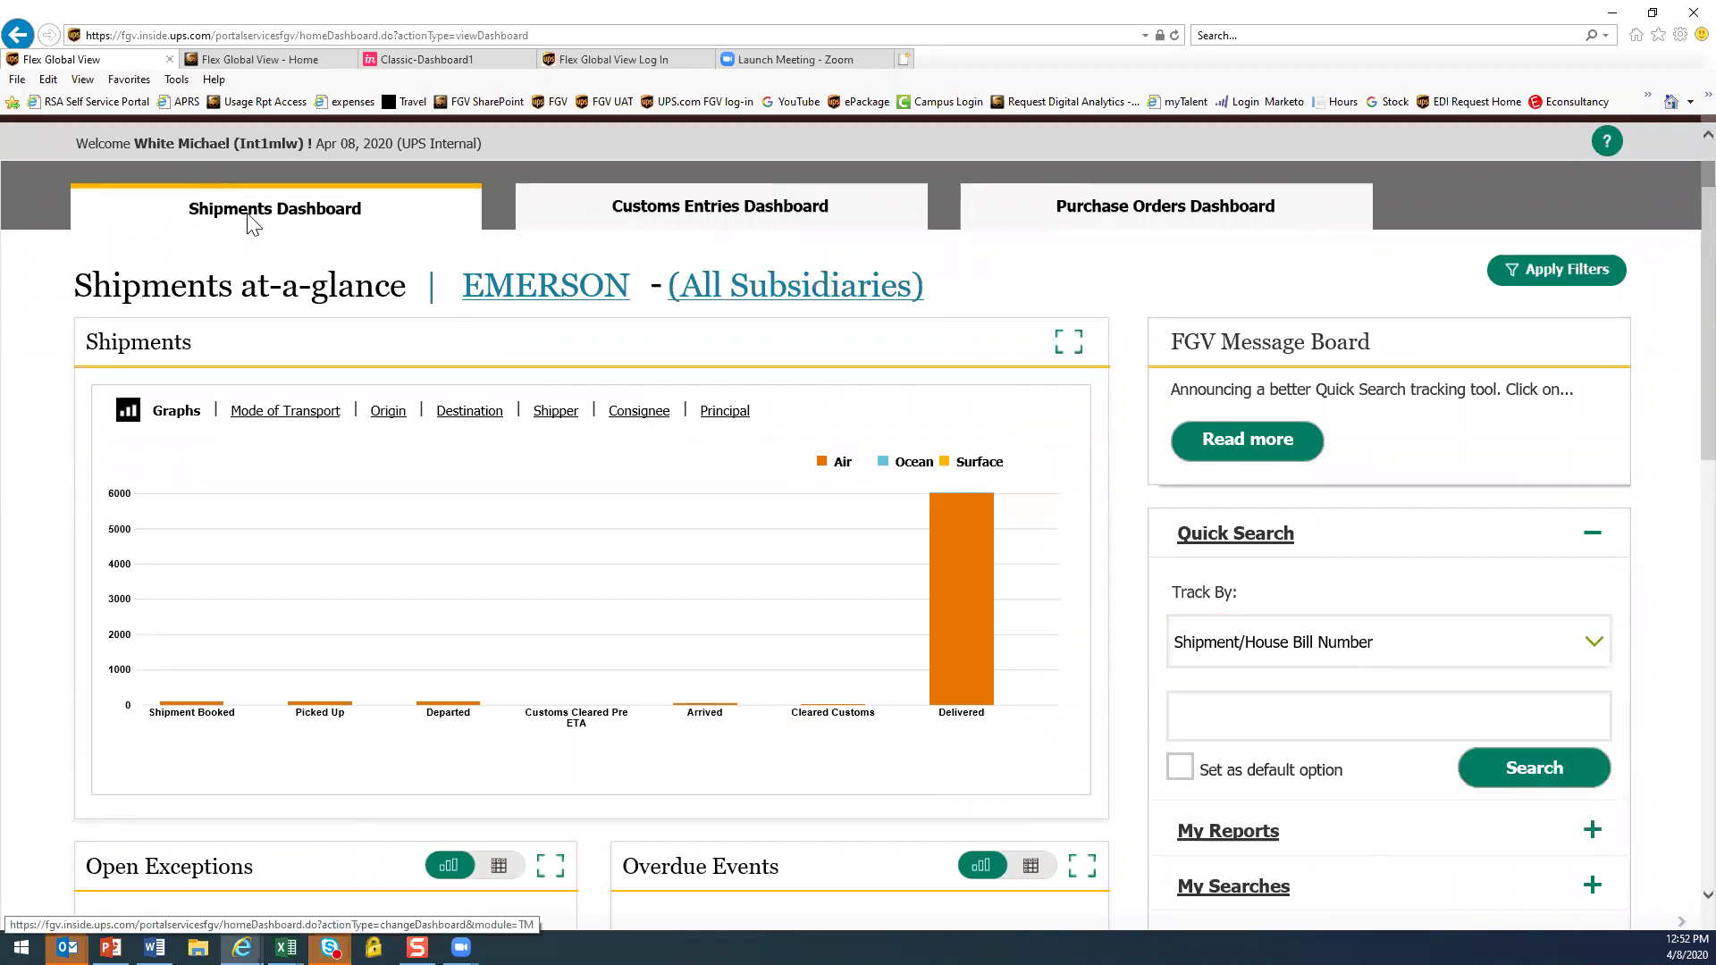
left_click(572, 219)
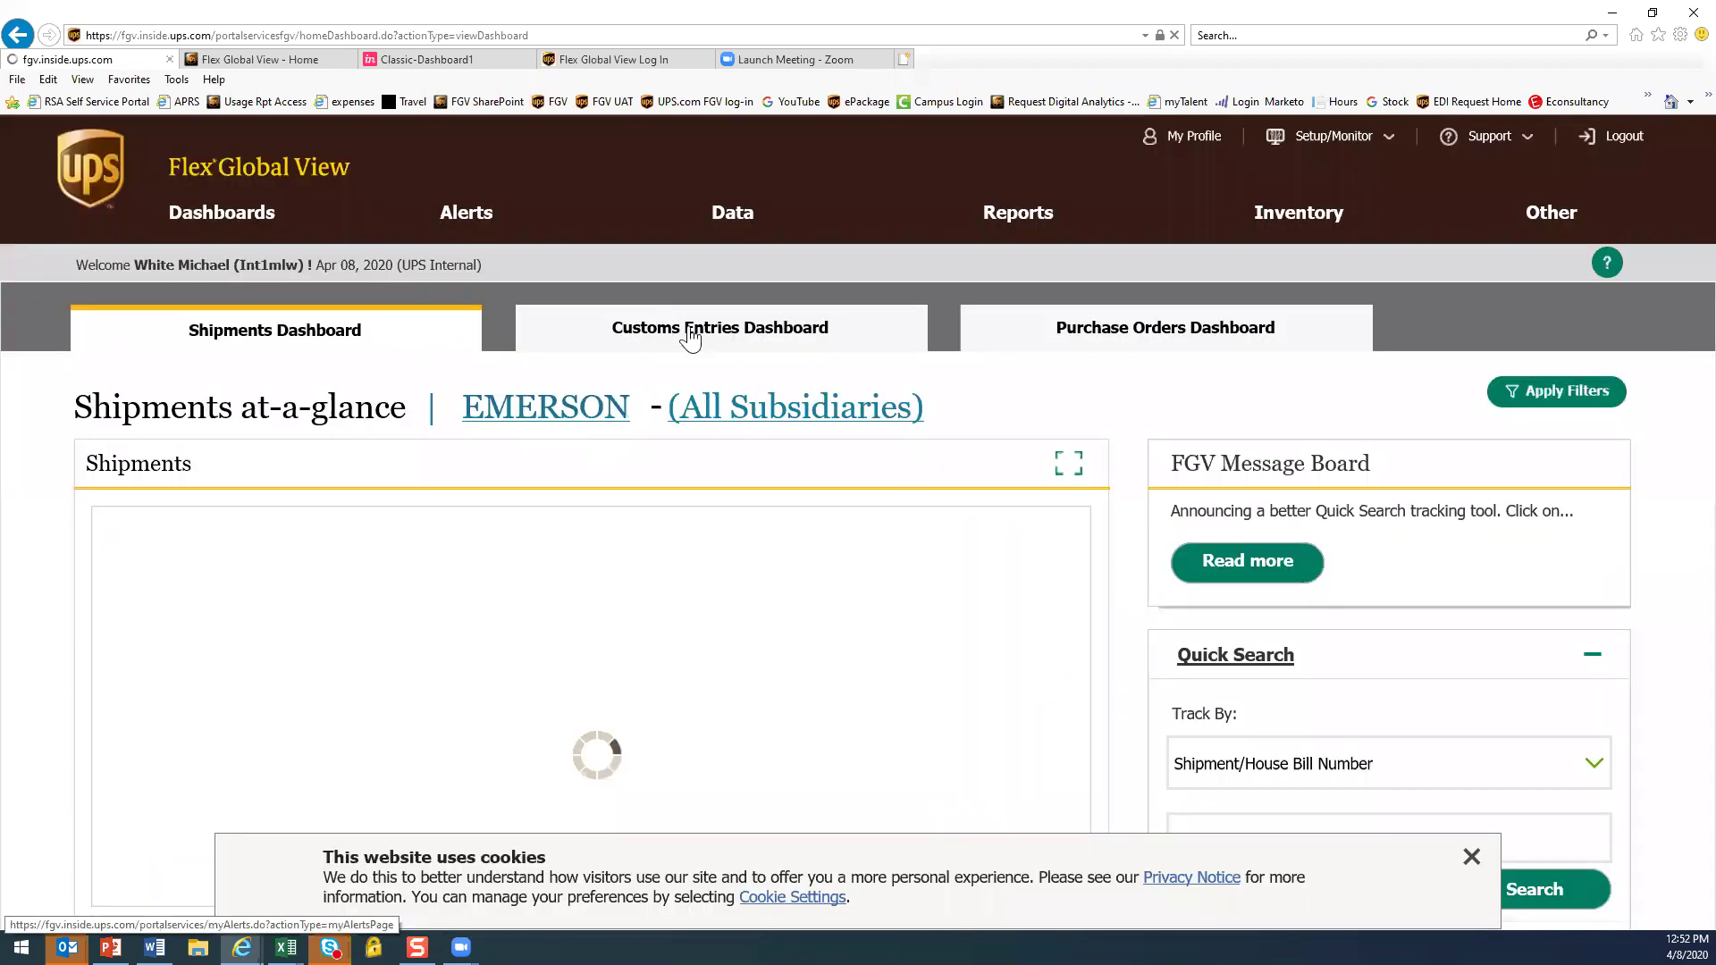
left_click(694, 337)
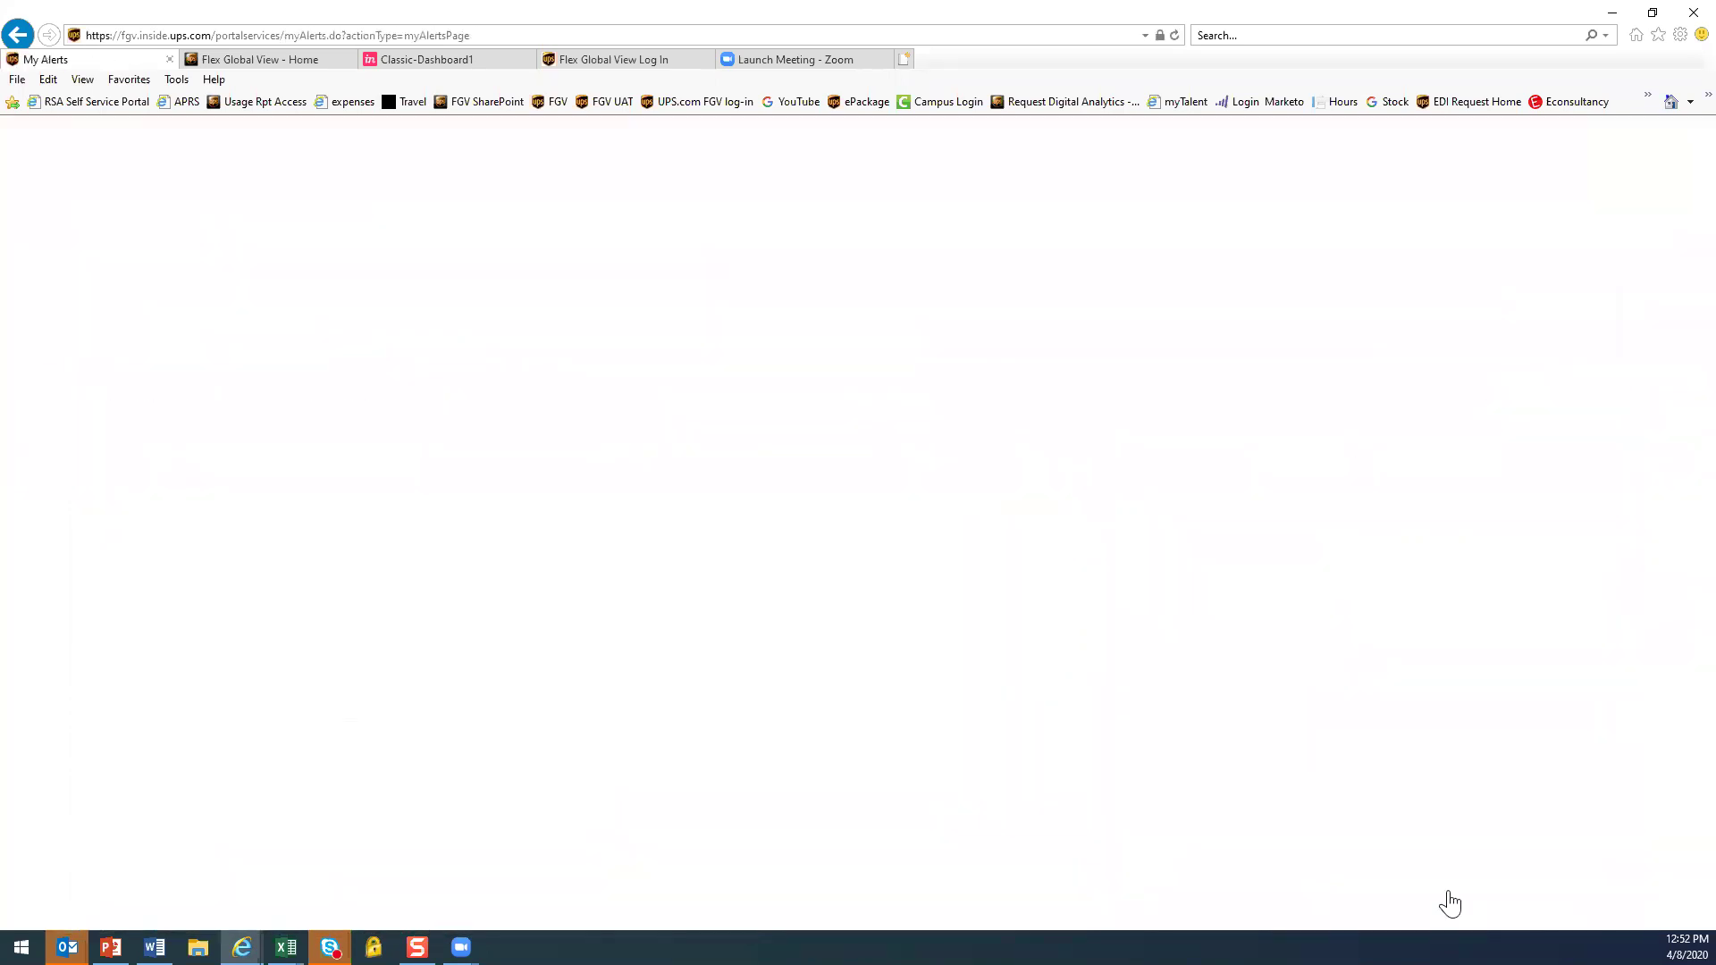
Go home, open the EMERSON Customs Entries Dashboard, and glance at the Track By options
left_click(1460, 859)
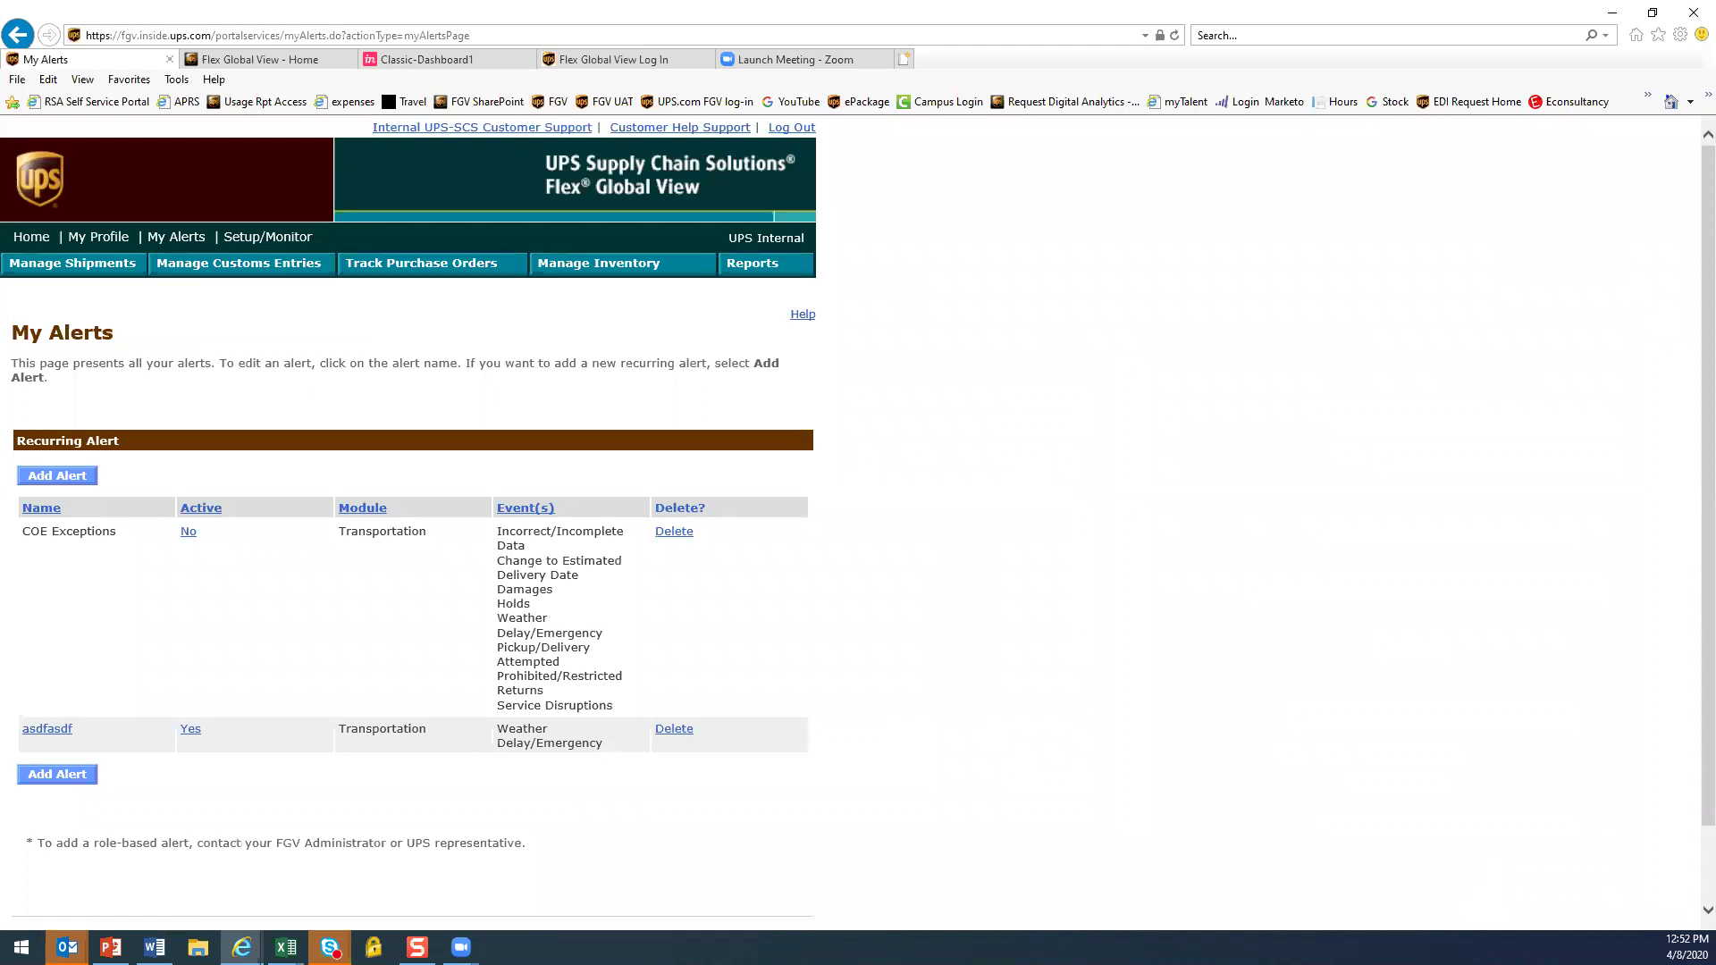
left_click(40, 239)
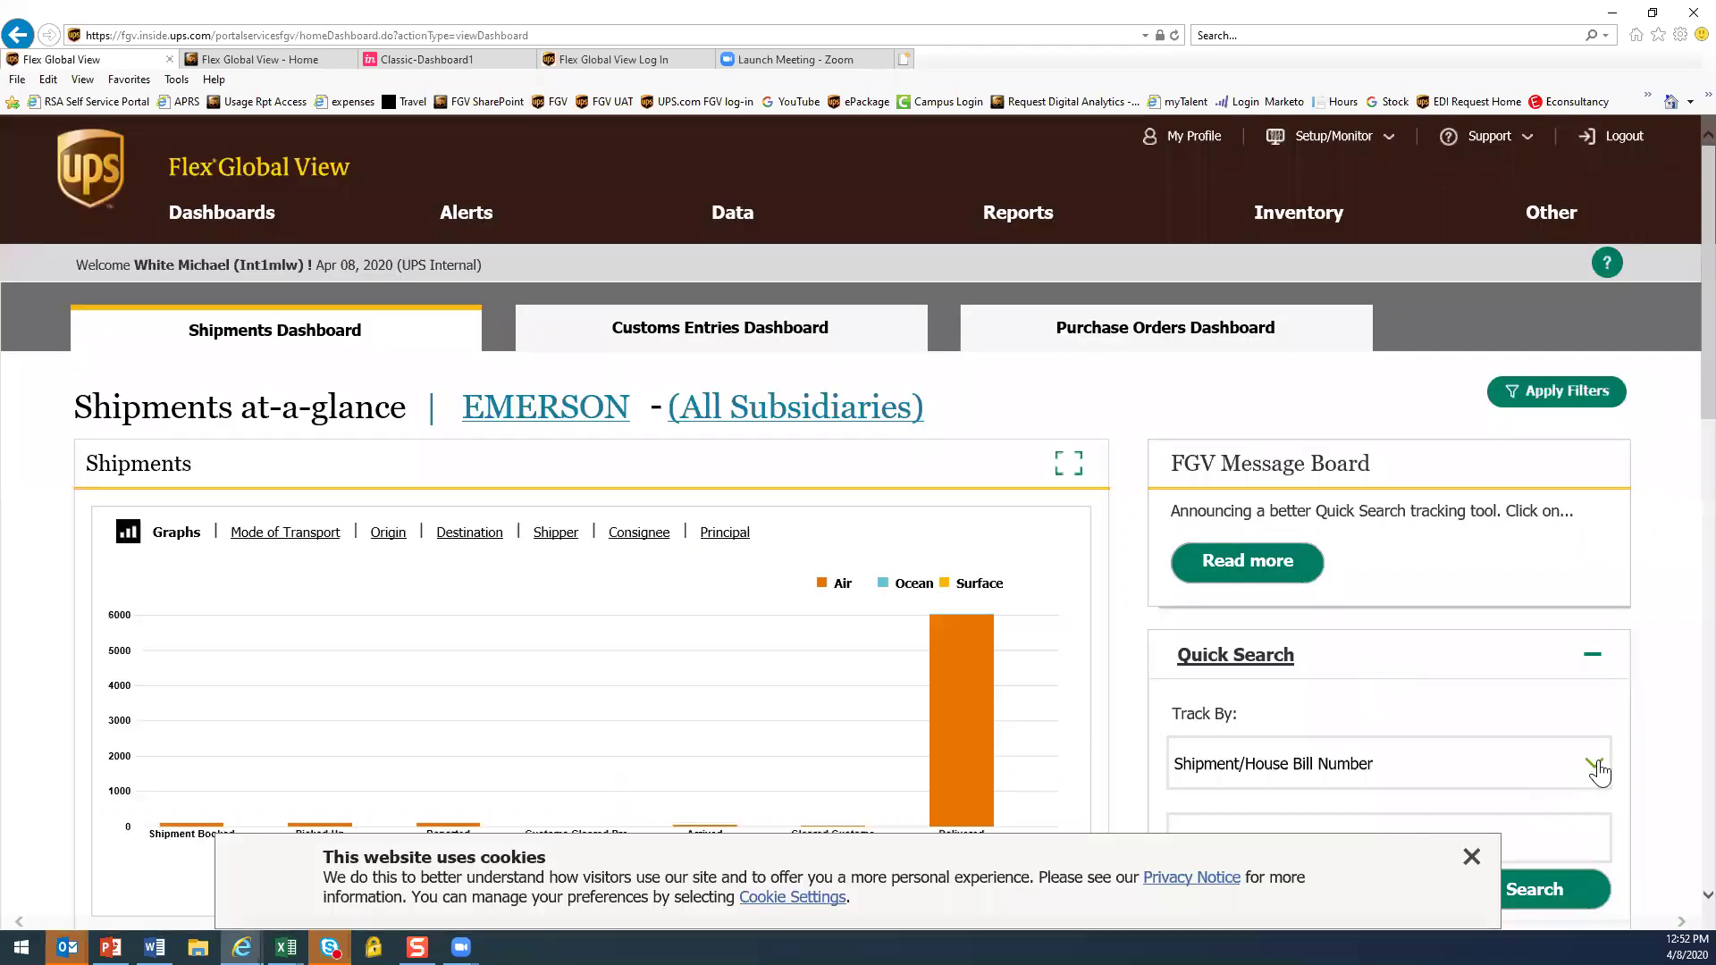
left_click(1472, 856)
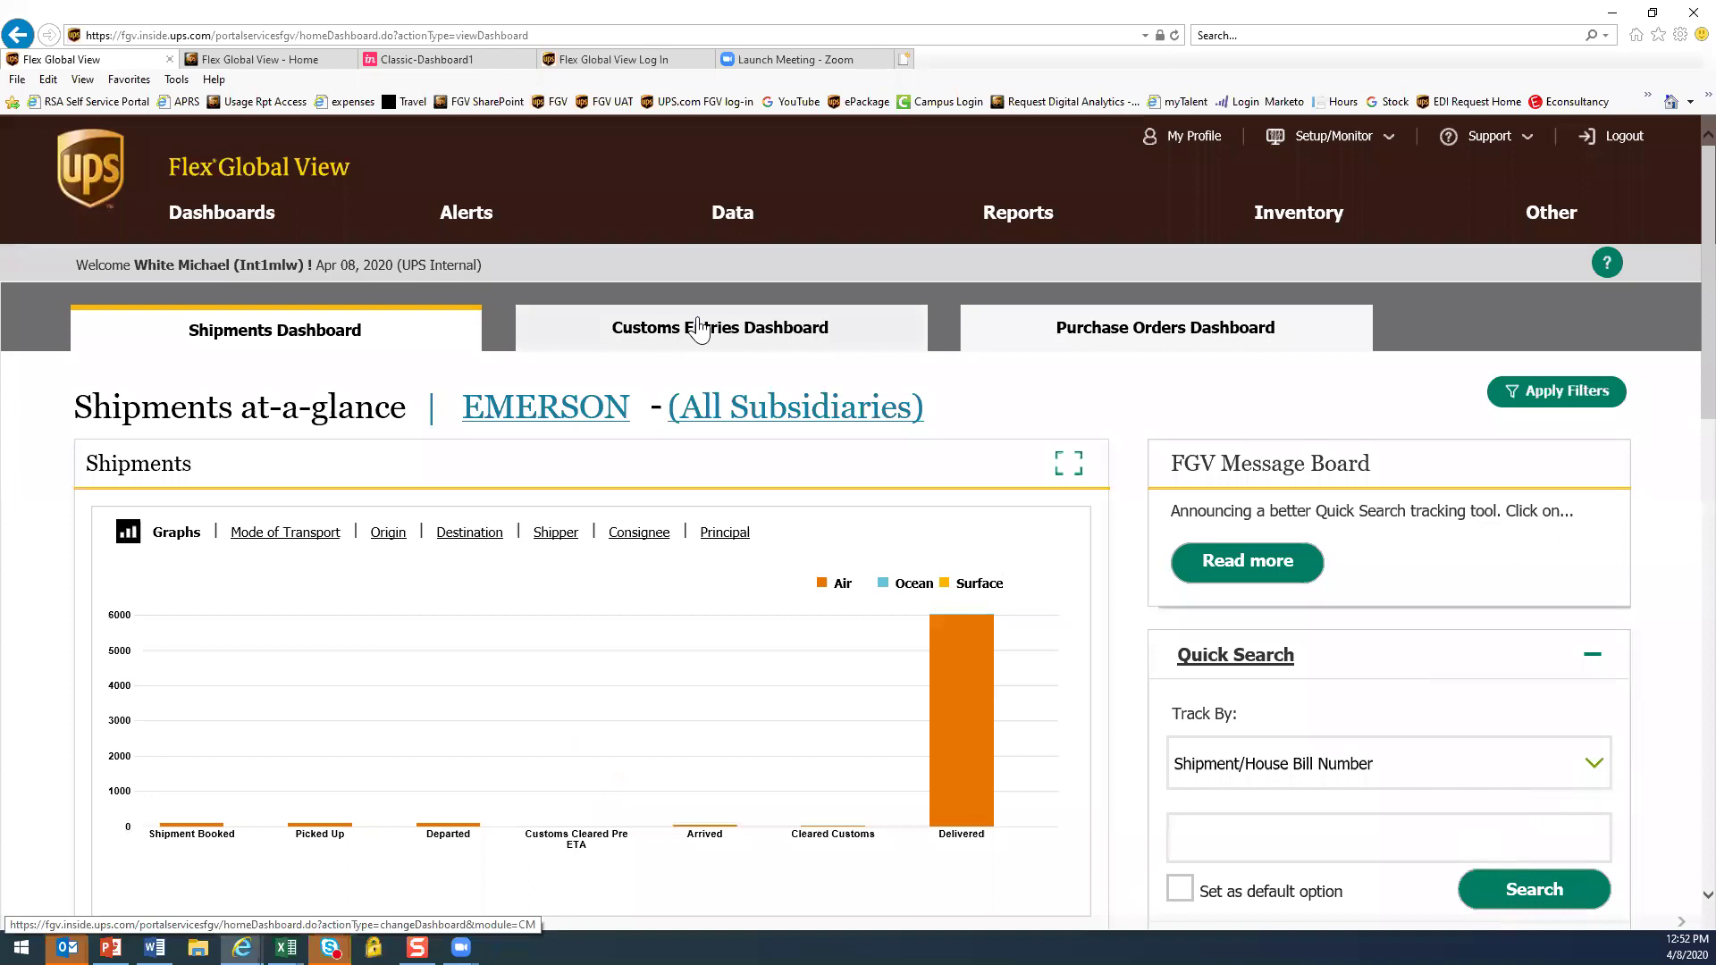
left_click(651, 329)
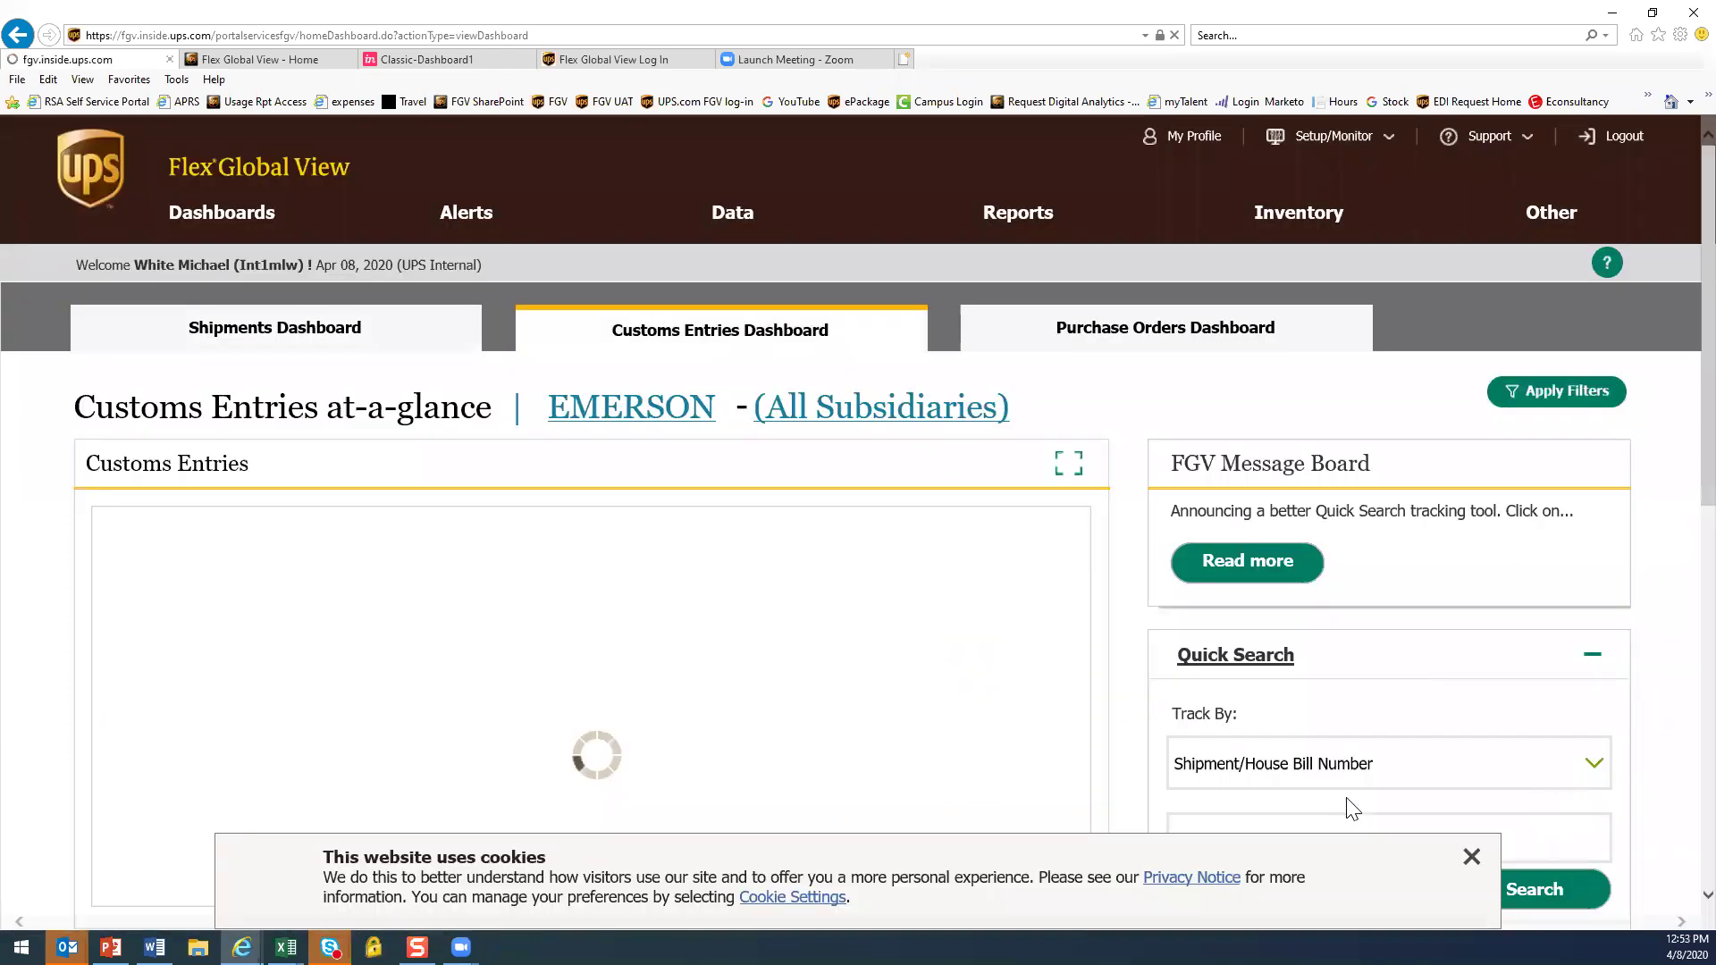
left_click(1468, 856)
left_click(1591, 764)
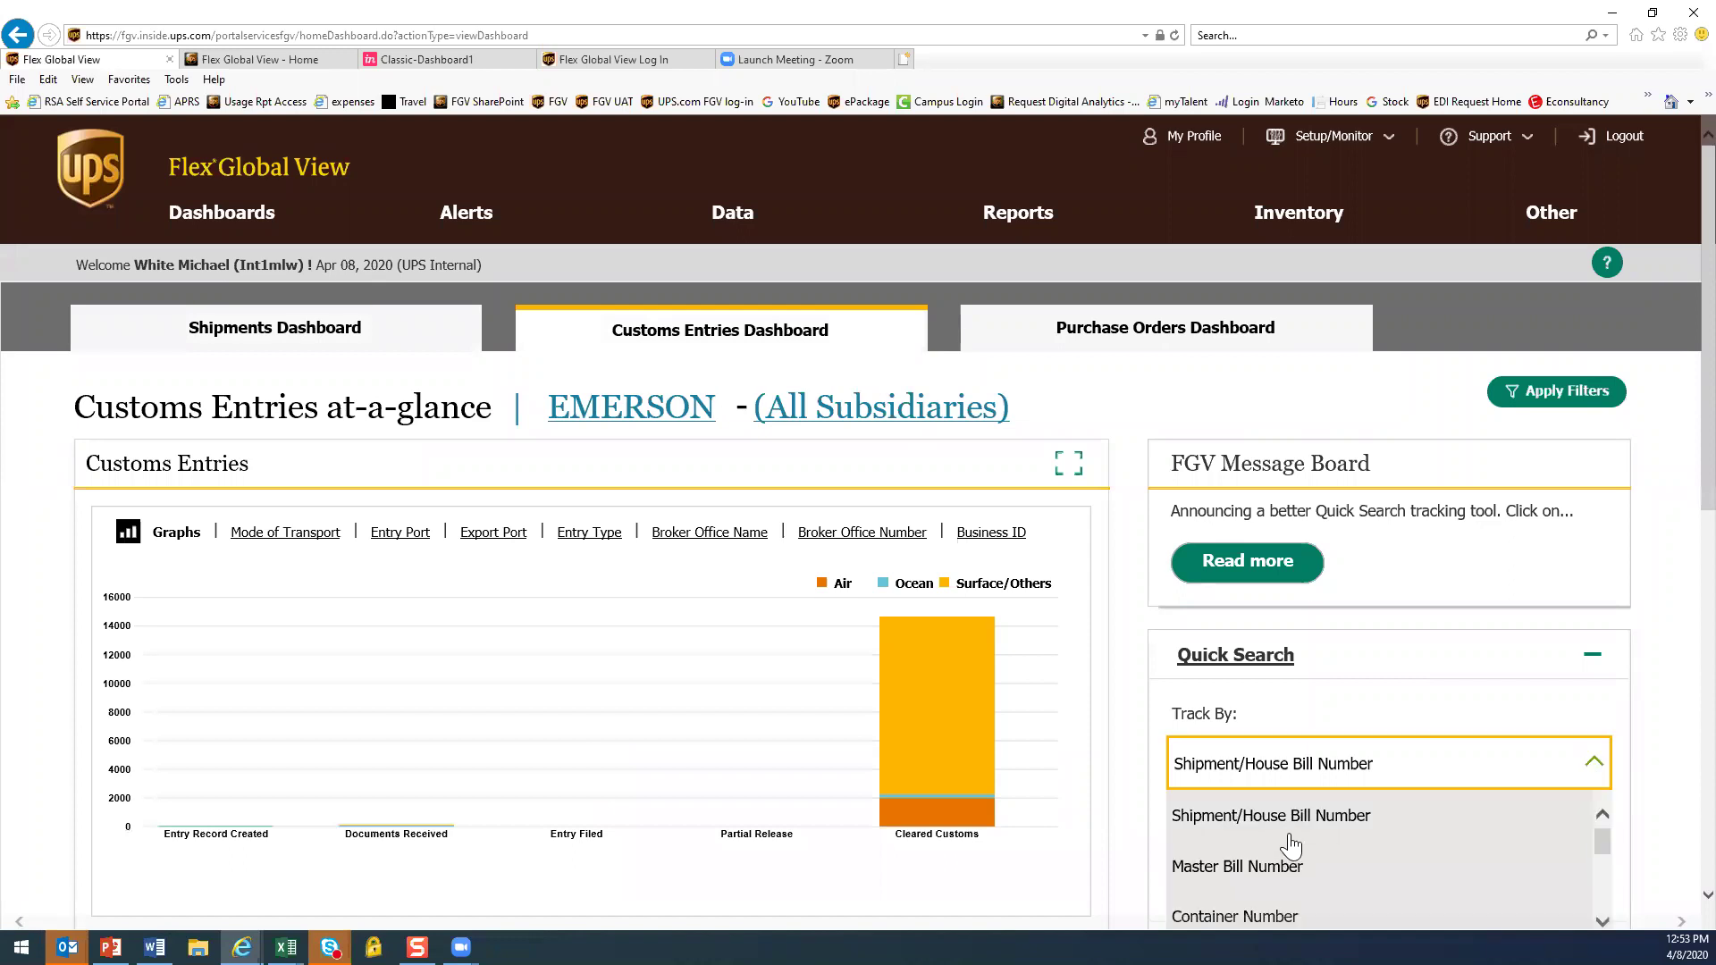
left_click(1289, 816)
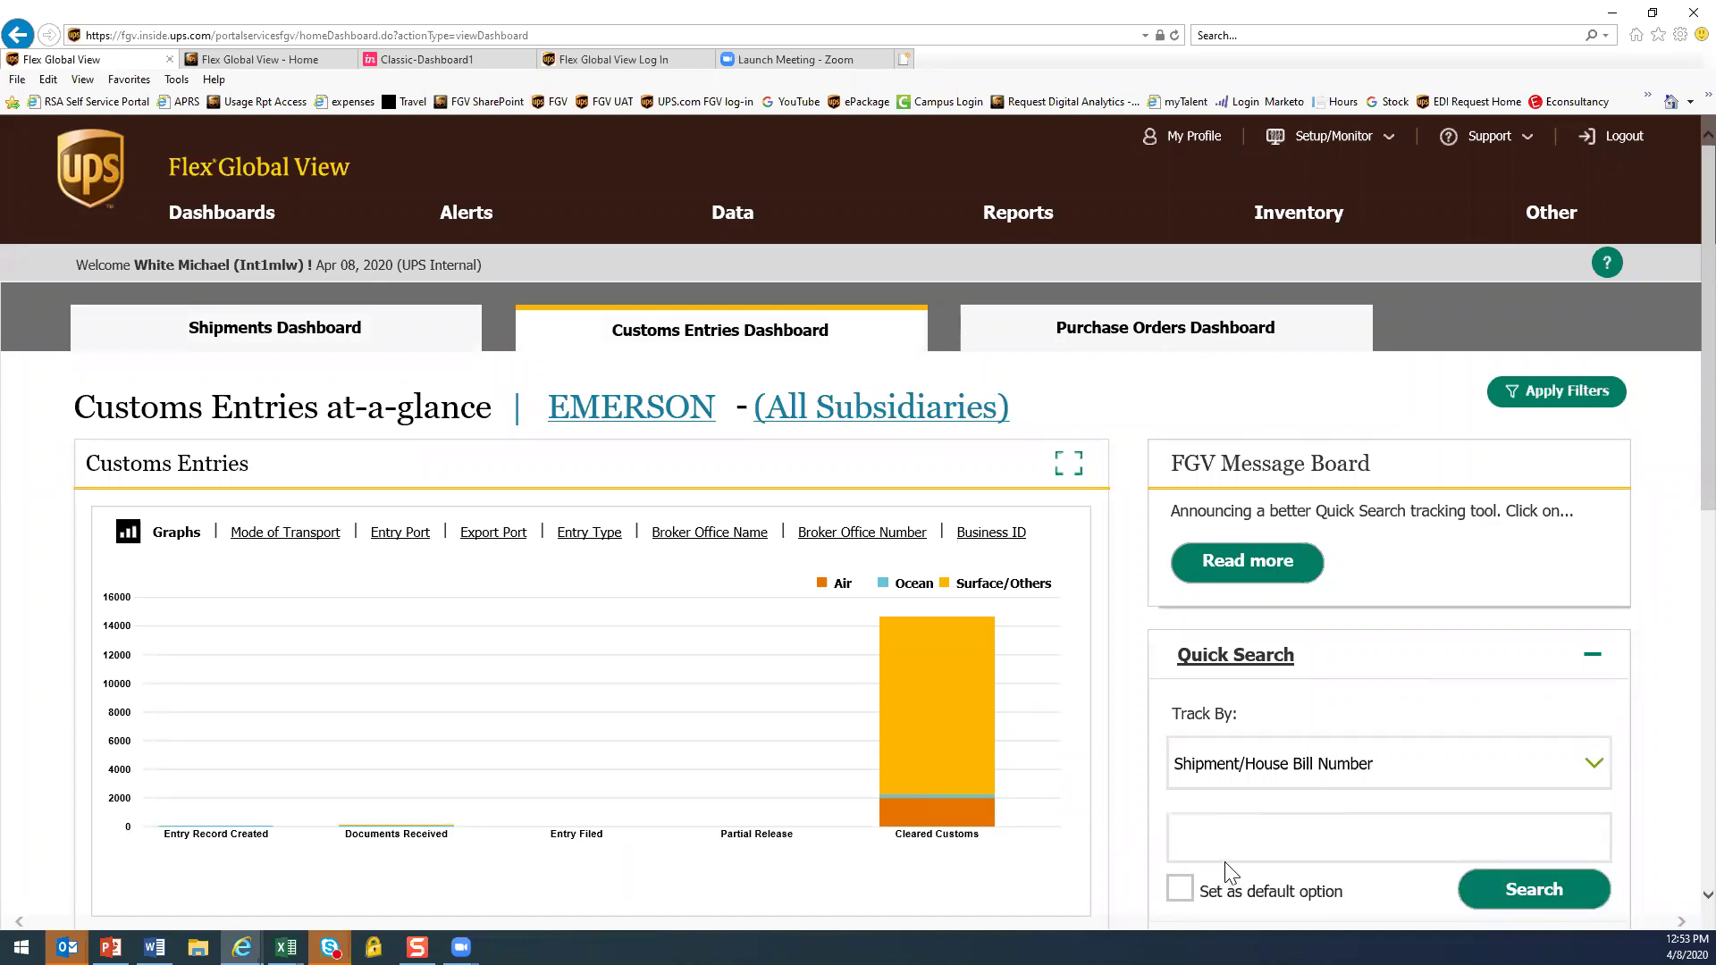
Switch Quick Search's Track By to Master Bill Number, then to Entry Number
left_click(1525, 780)
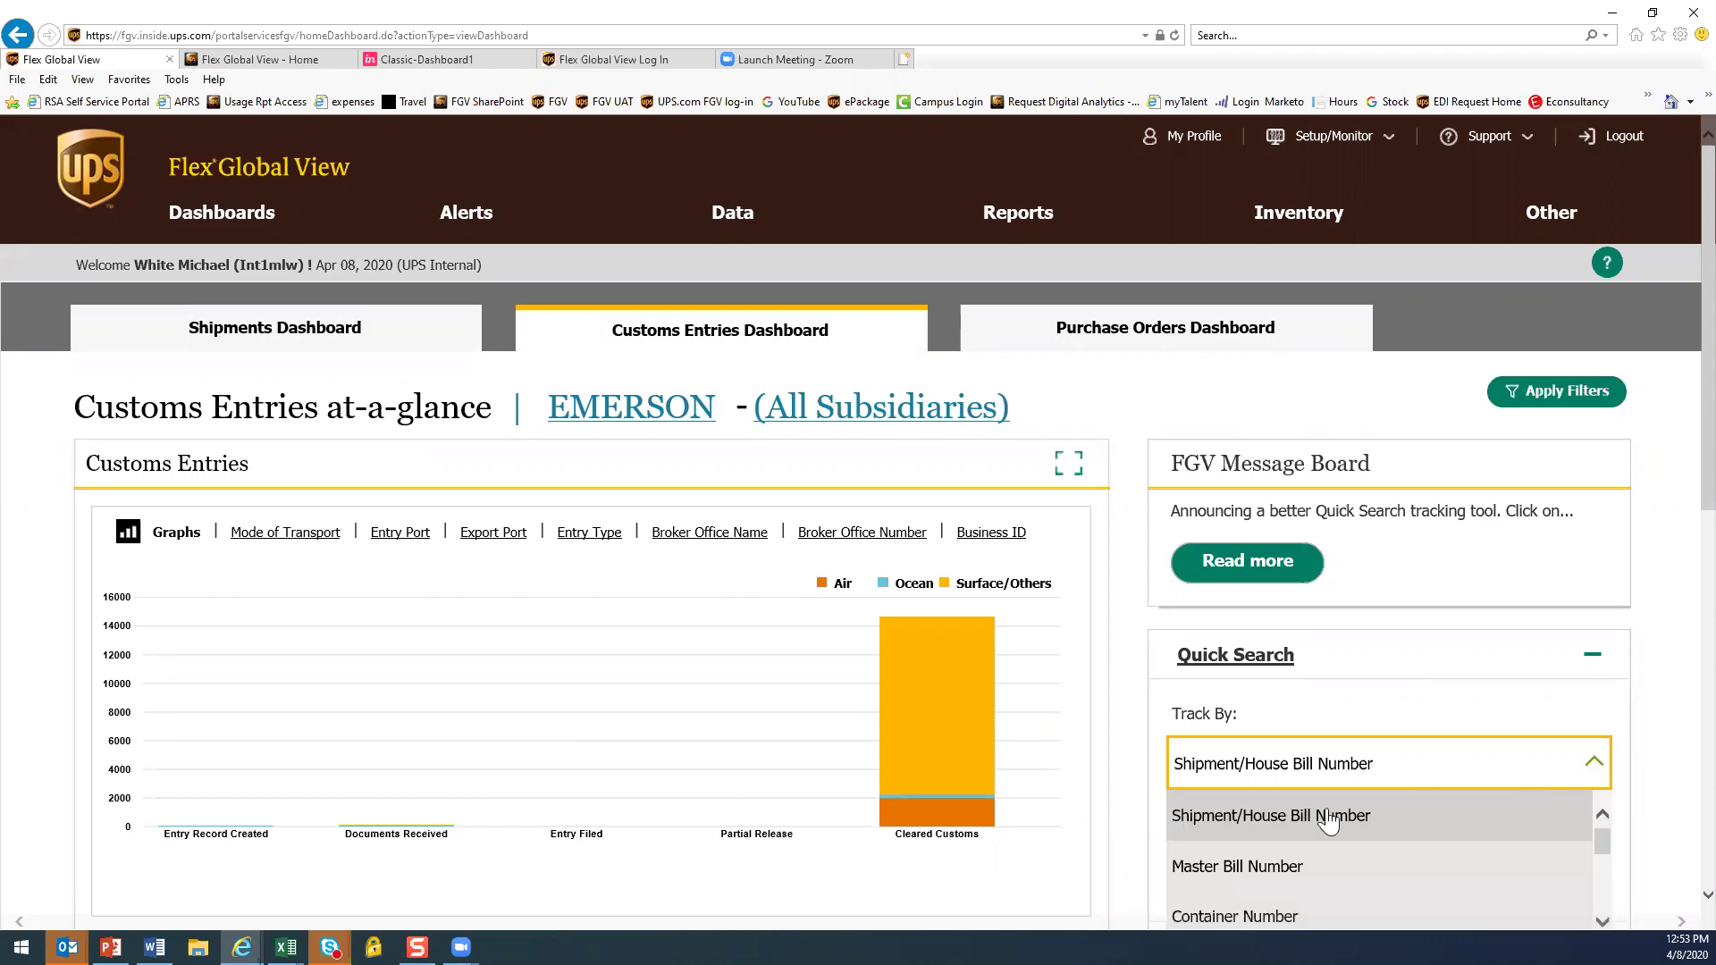
left_click(1307, 874)
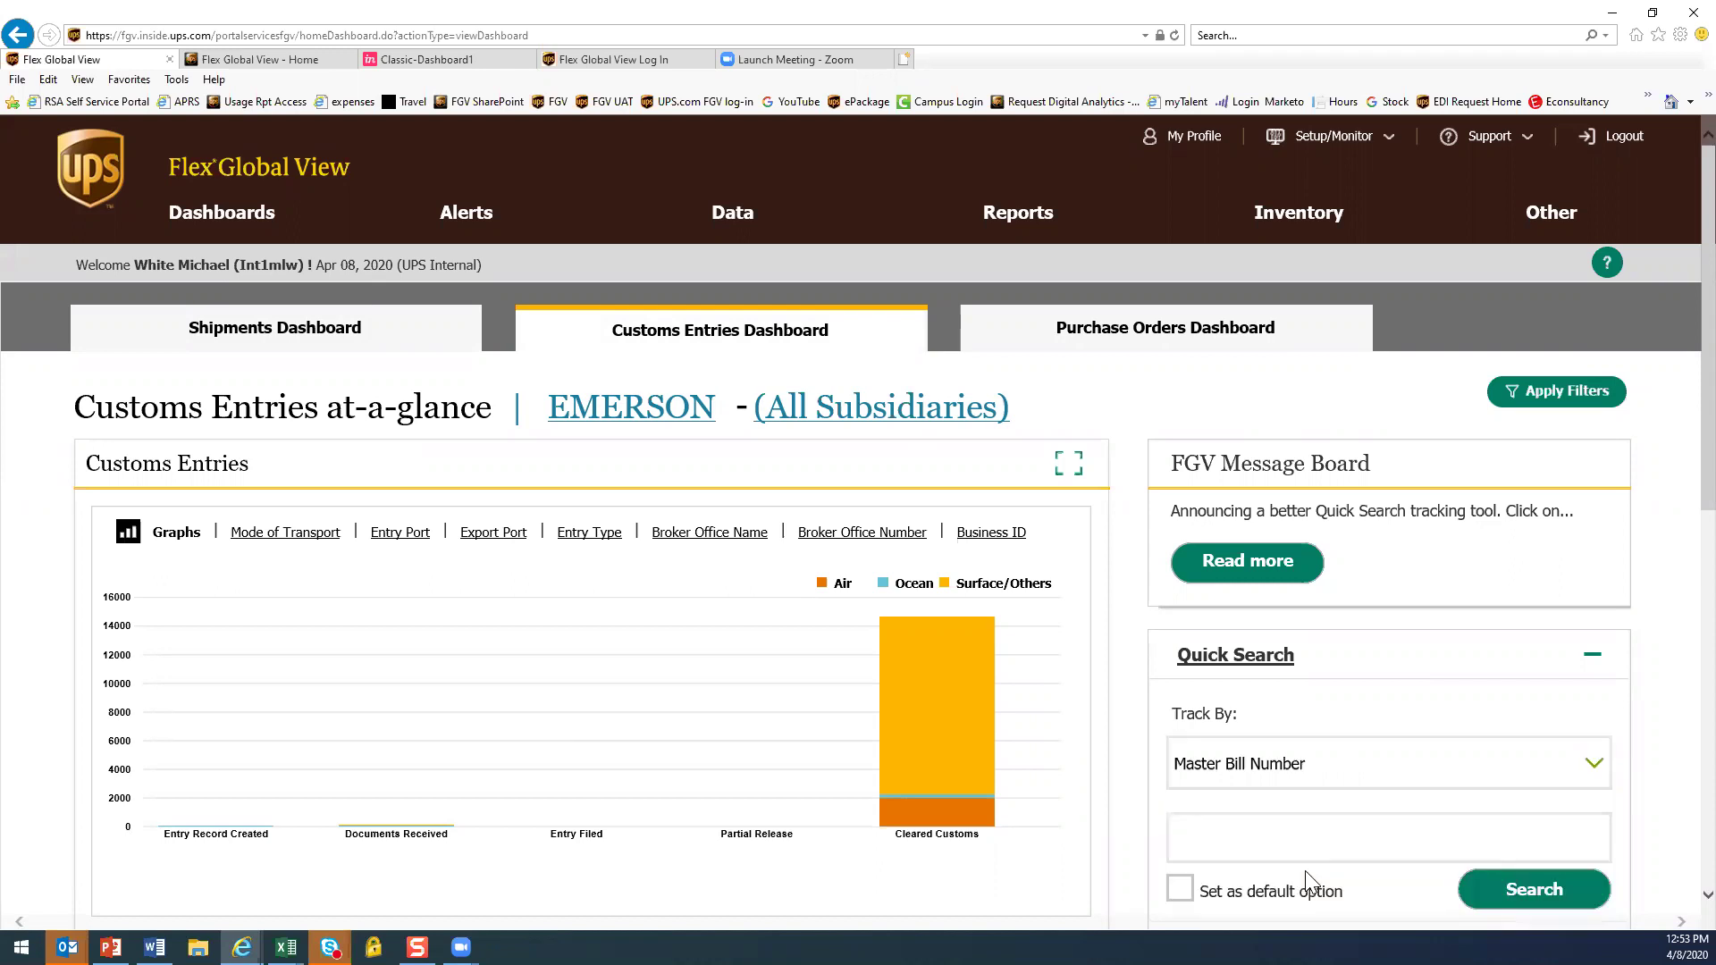
left_click(1590, 765)
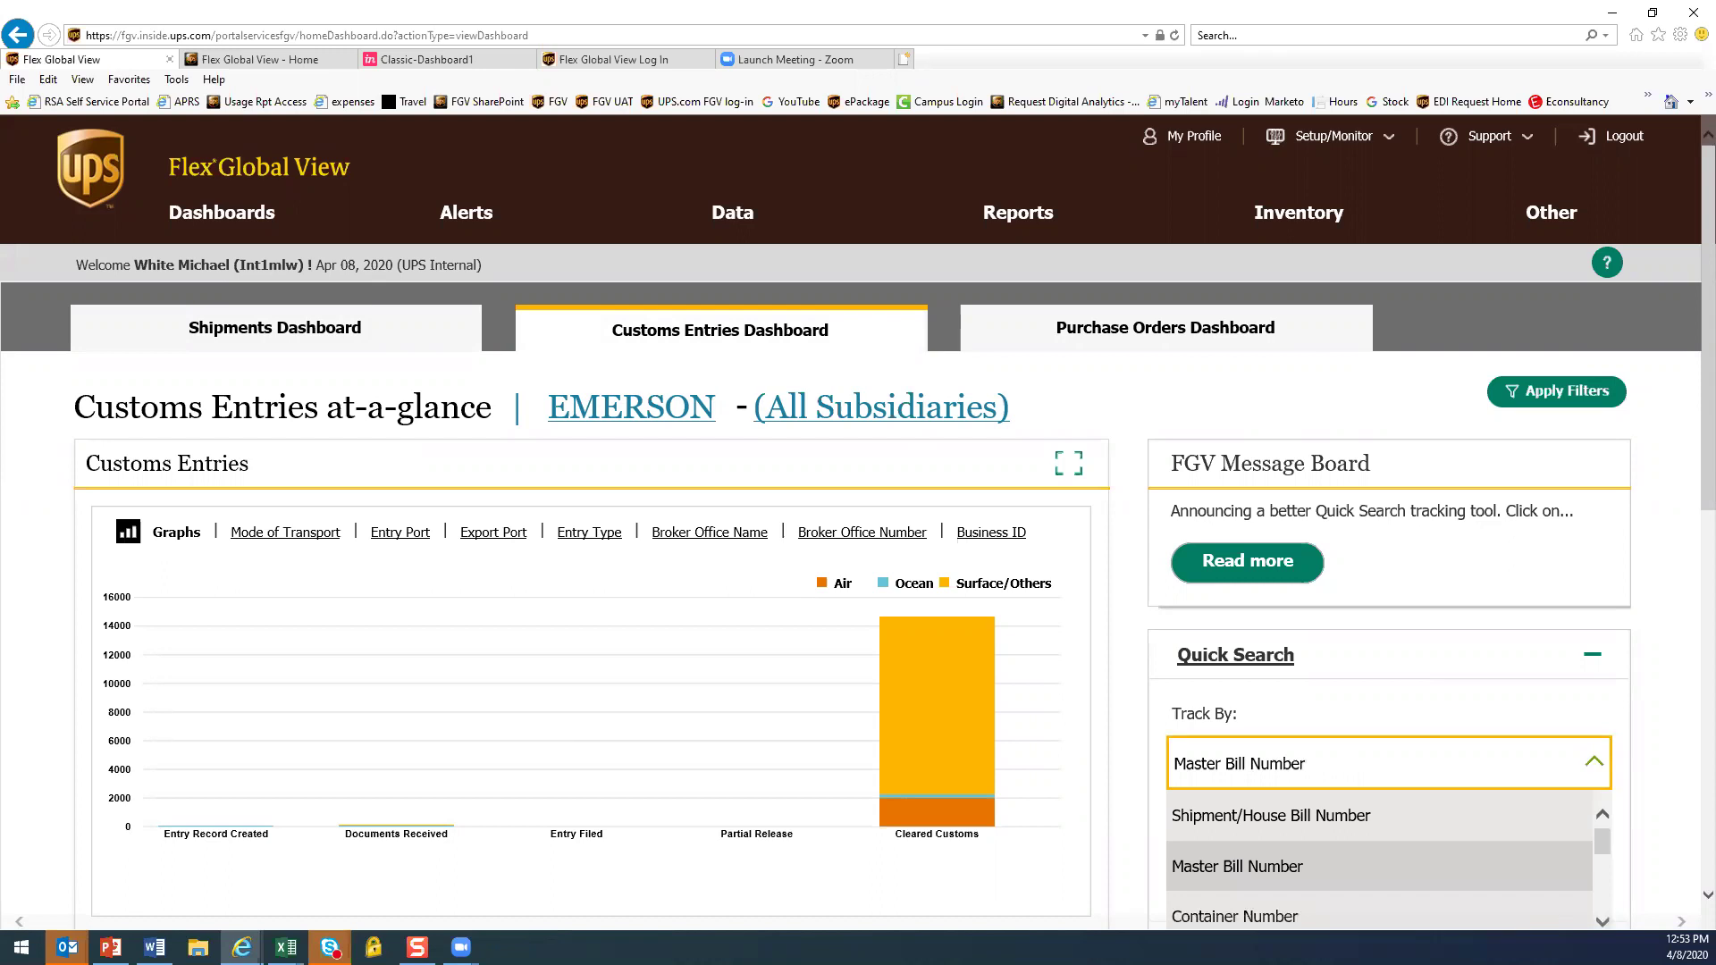
left_click(1591, 765)
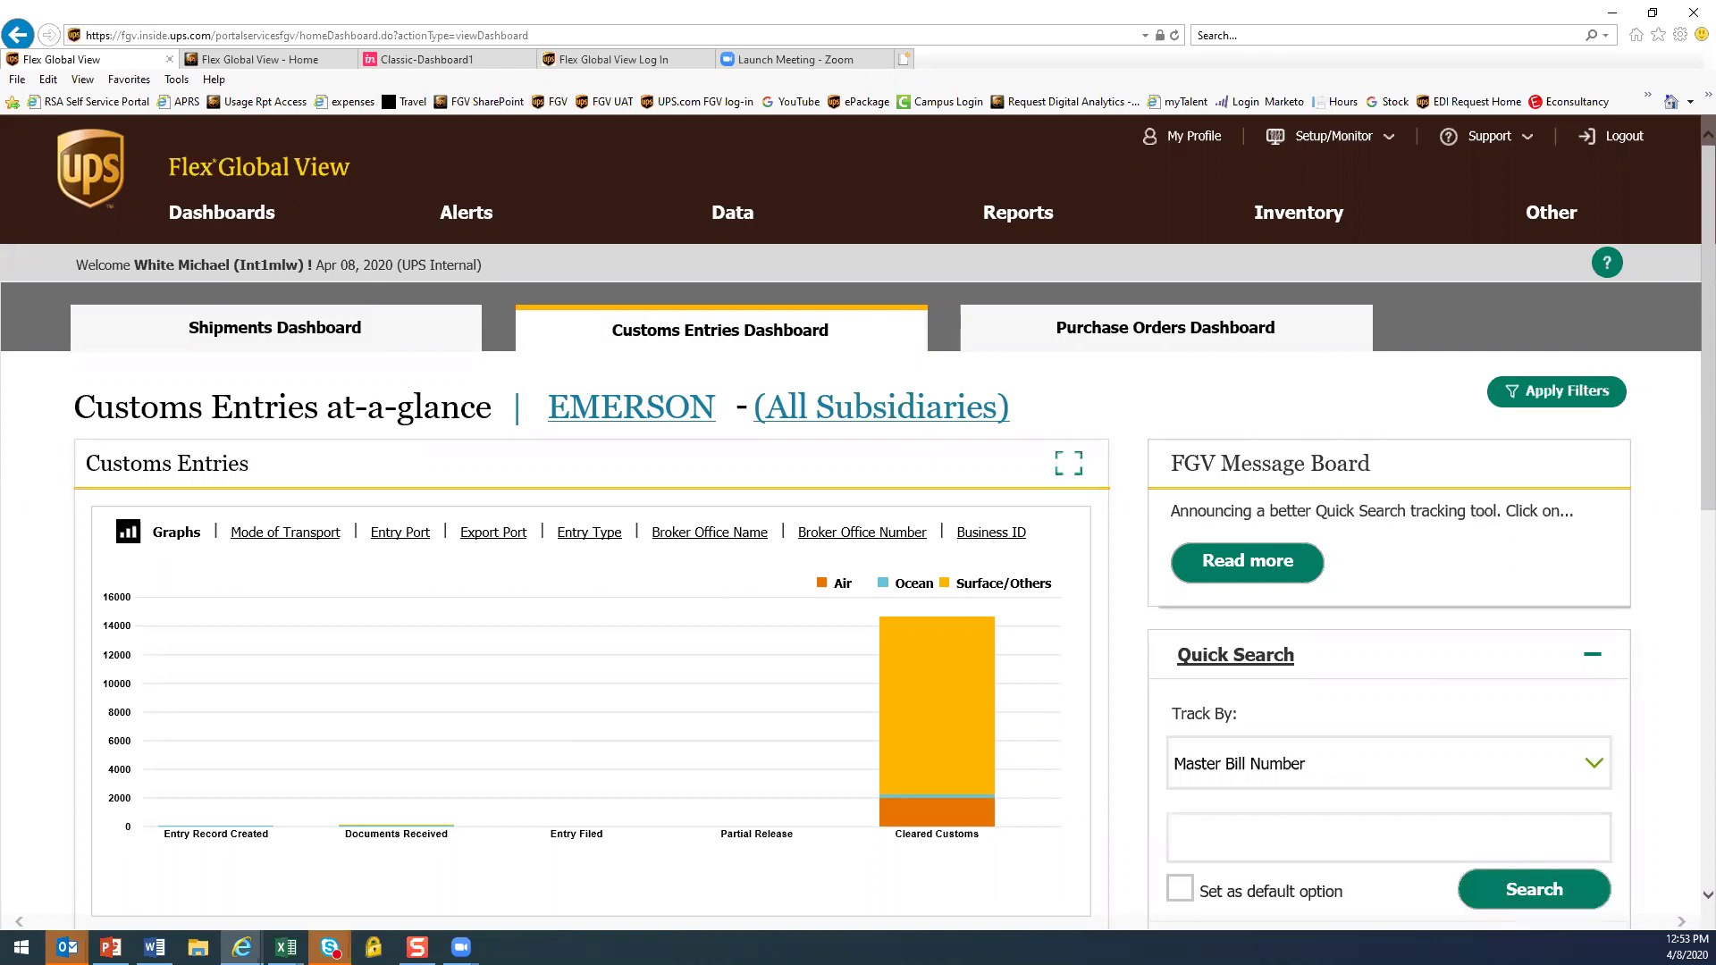
left_click(1590, 765)
scroll(1643, 762, "down", 1)
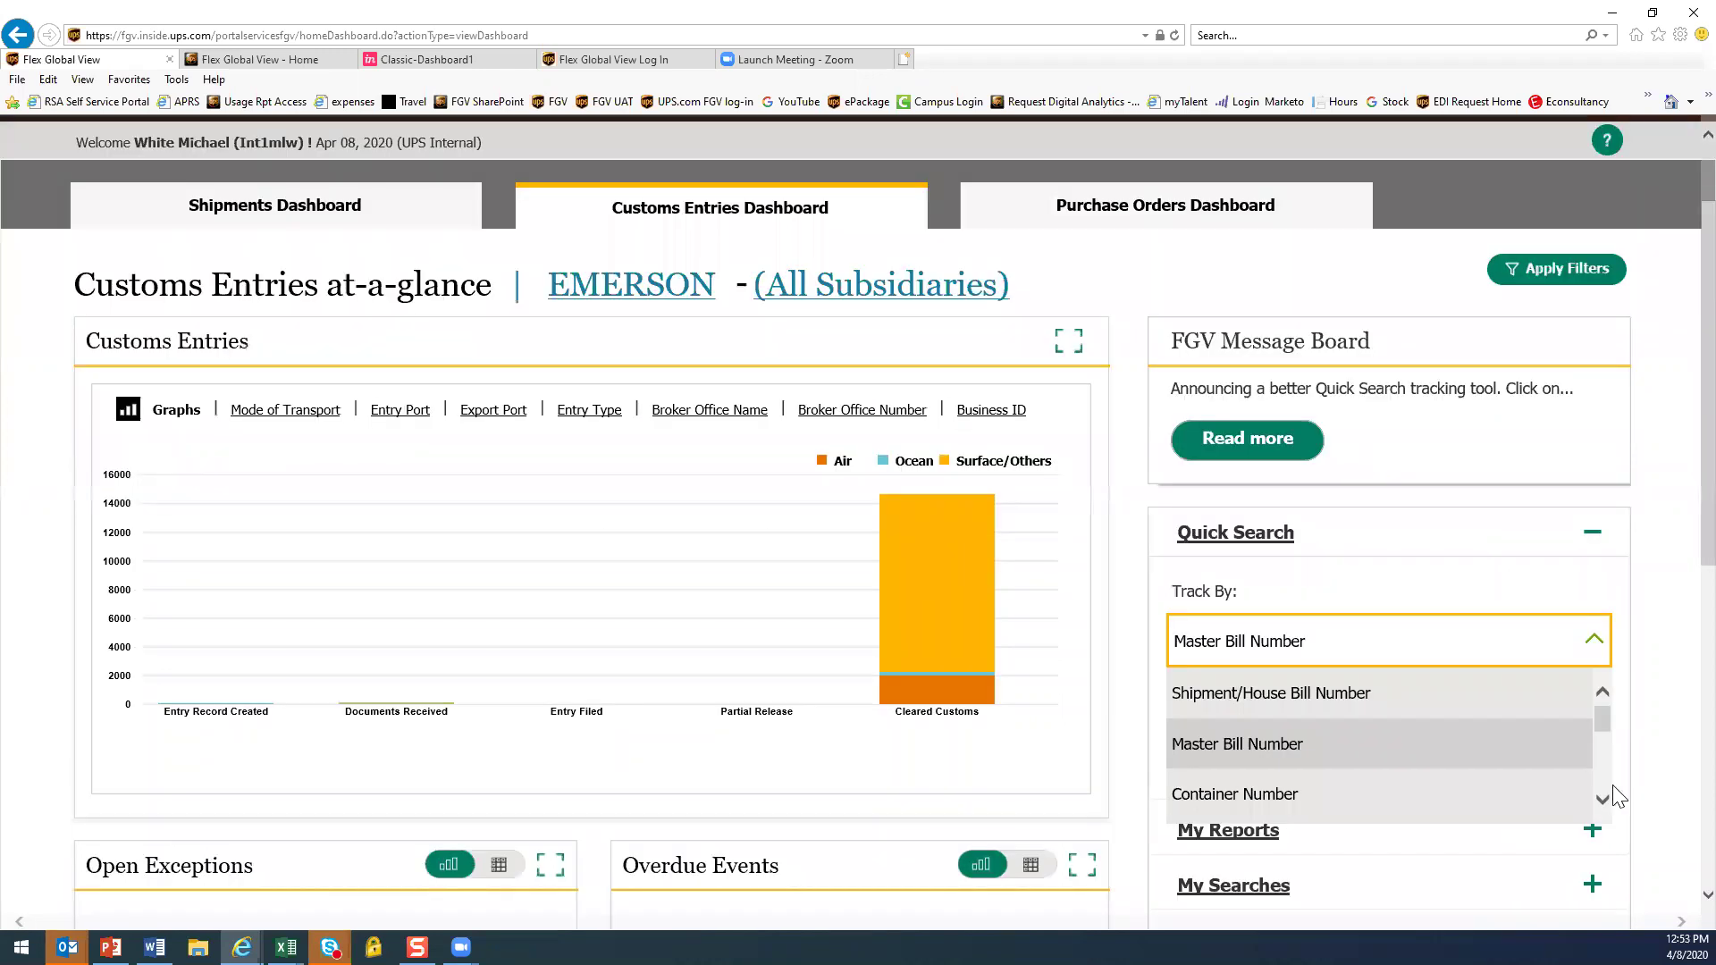
left_click(1604, 798)
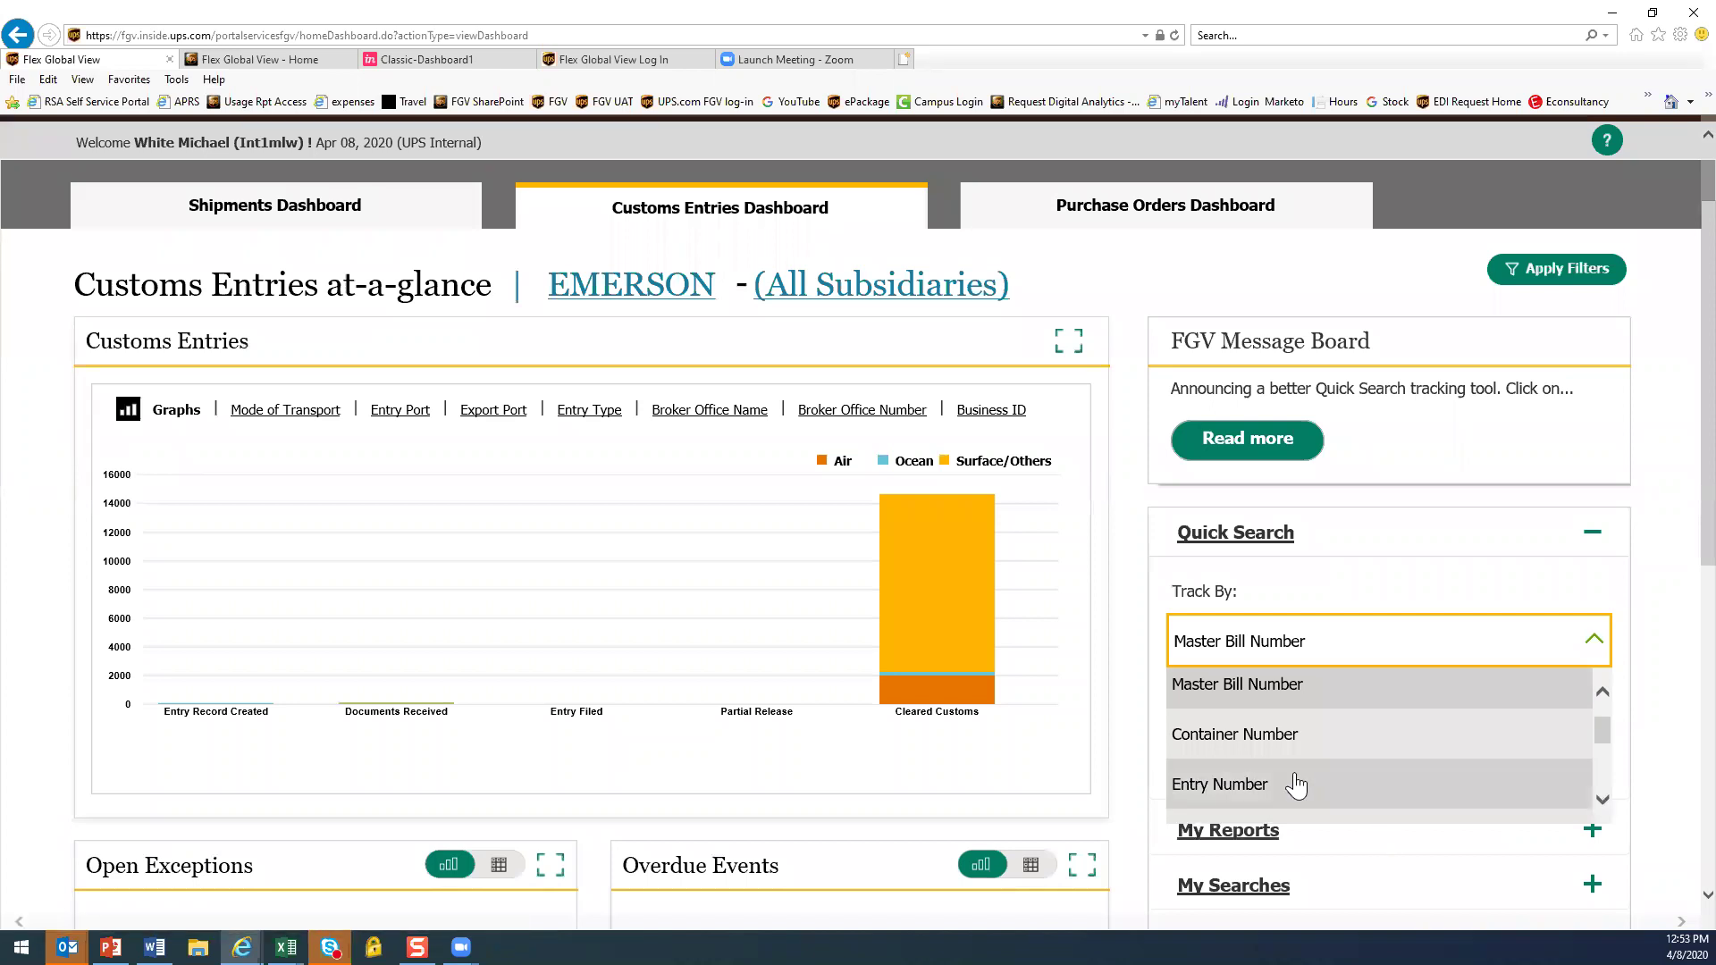
left_click(1298, 786)
Try Broker Reference Number, then settle on Brokerage Shipment Number for Quick Search tracking
left_click(1598, 643)
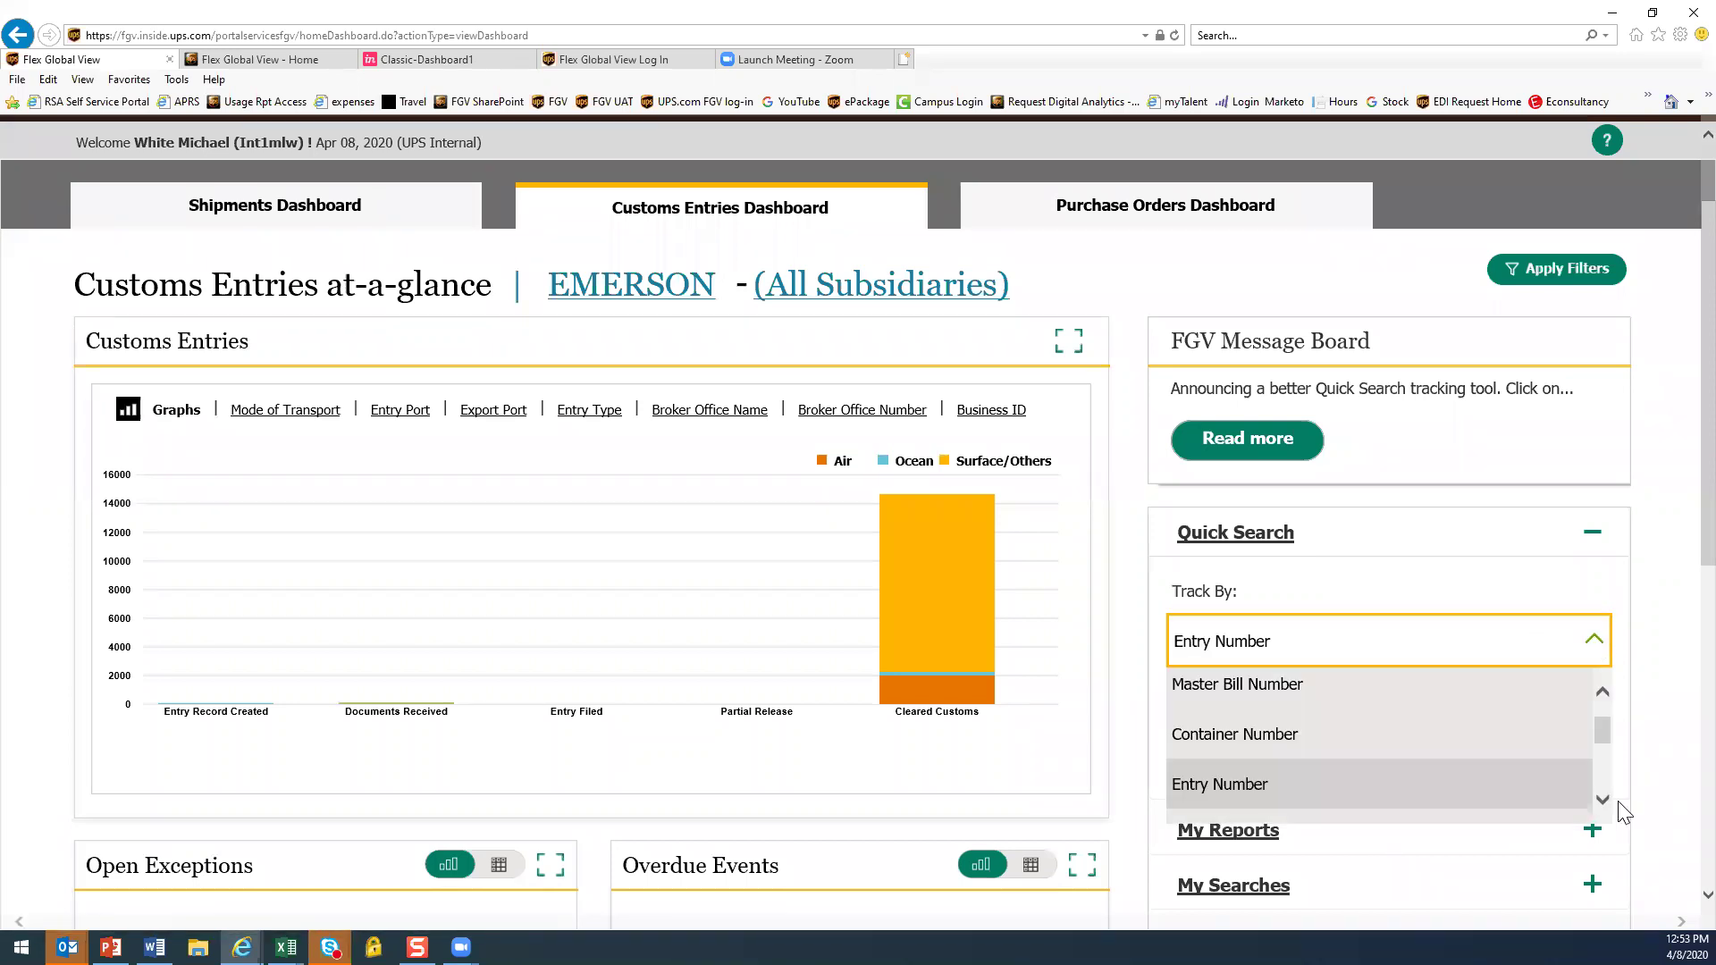
left_click(1604, 801)
left_click(1603, 801)
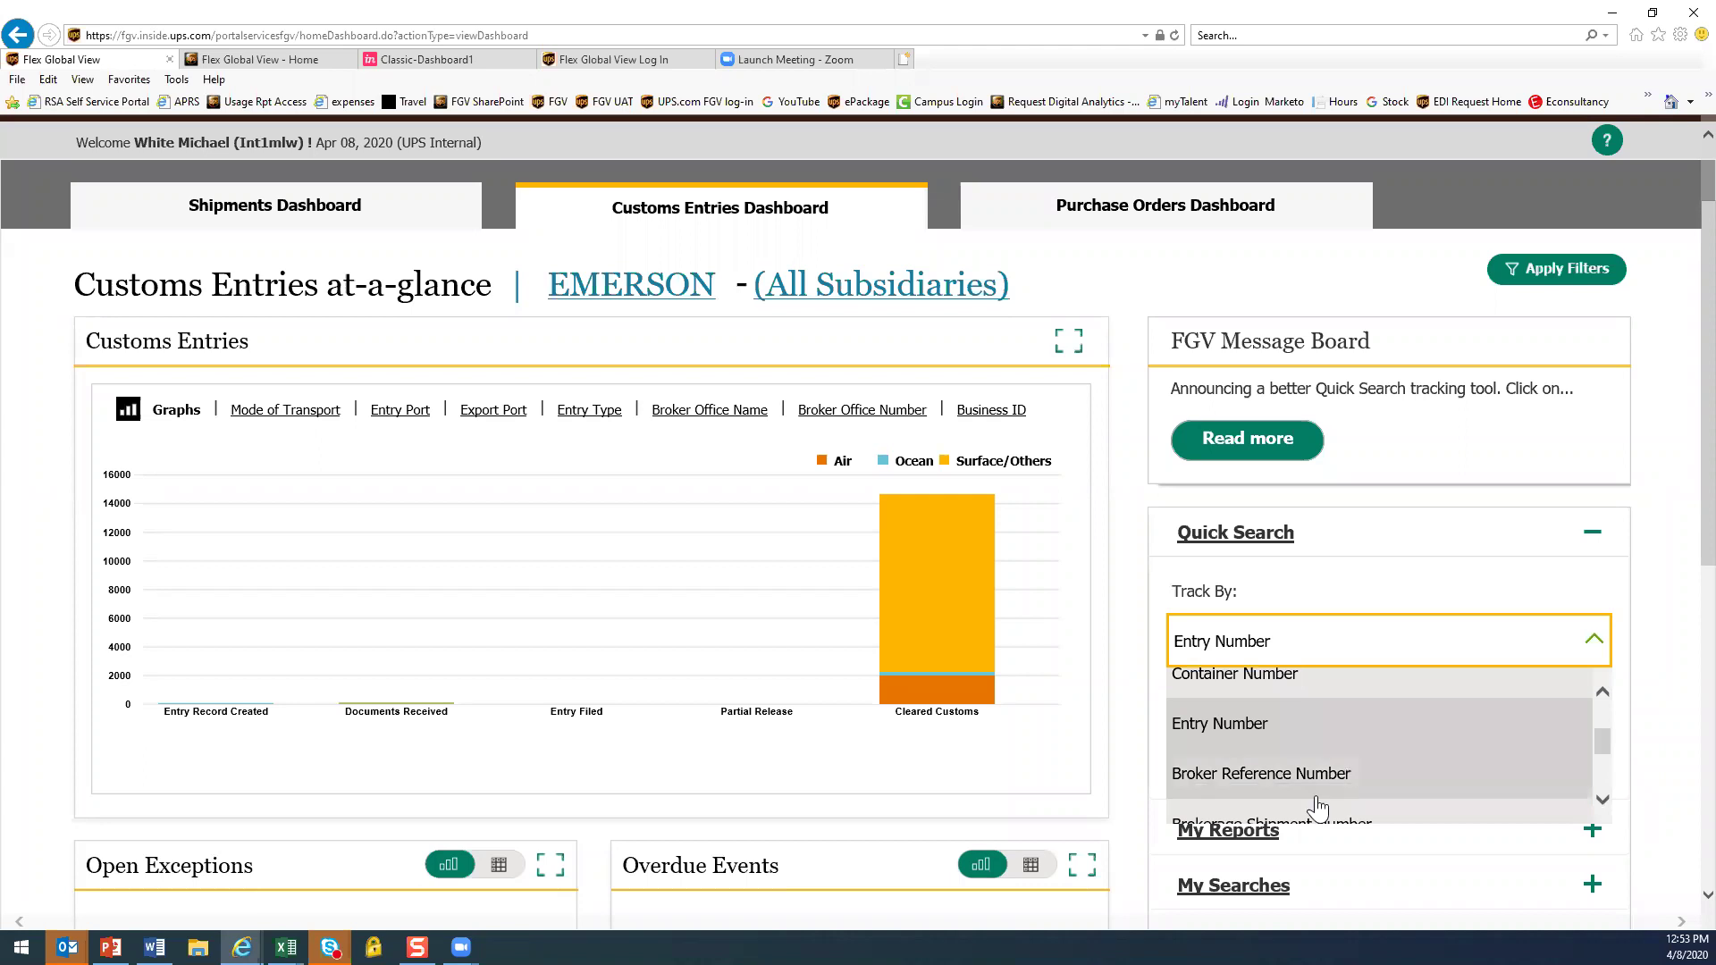
left_click(1276, 789)
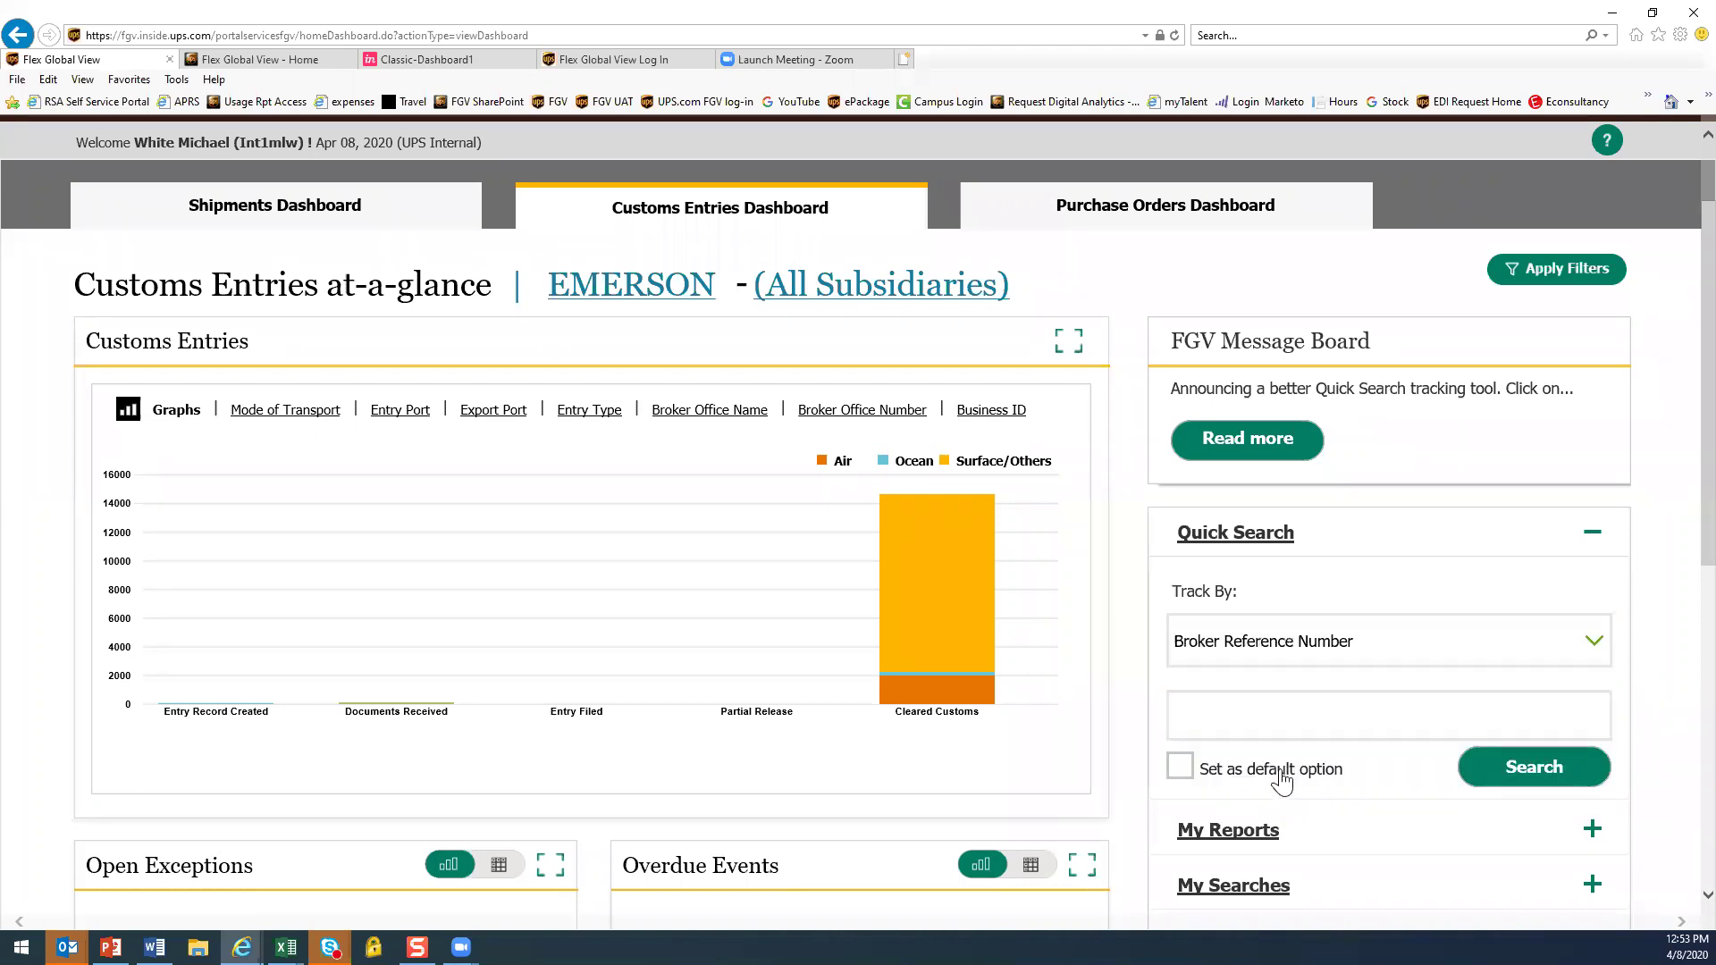
left_click(1593, 642)
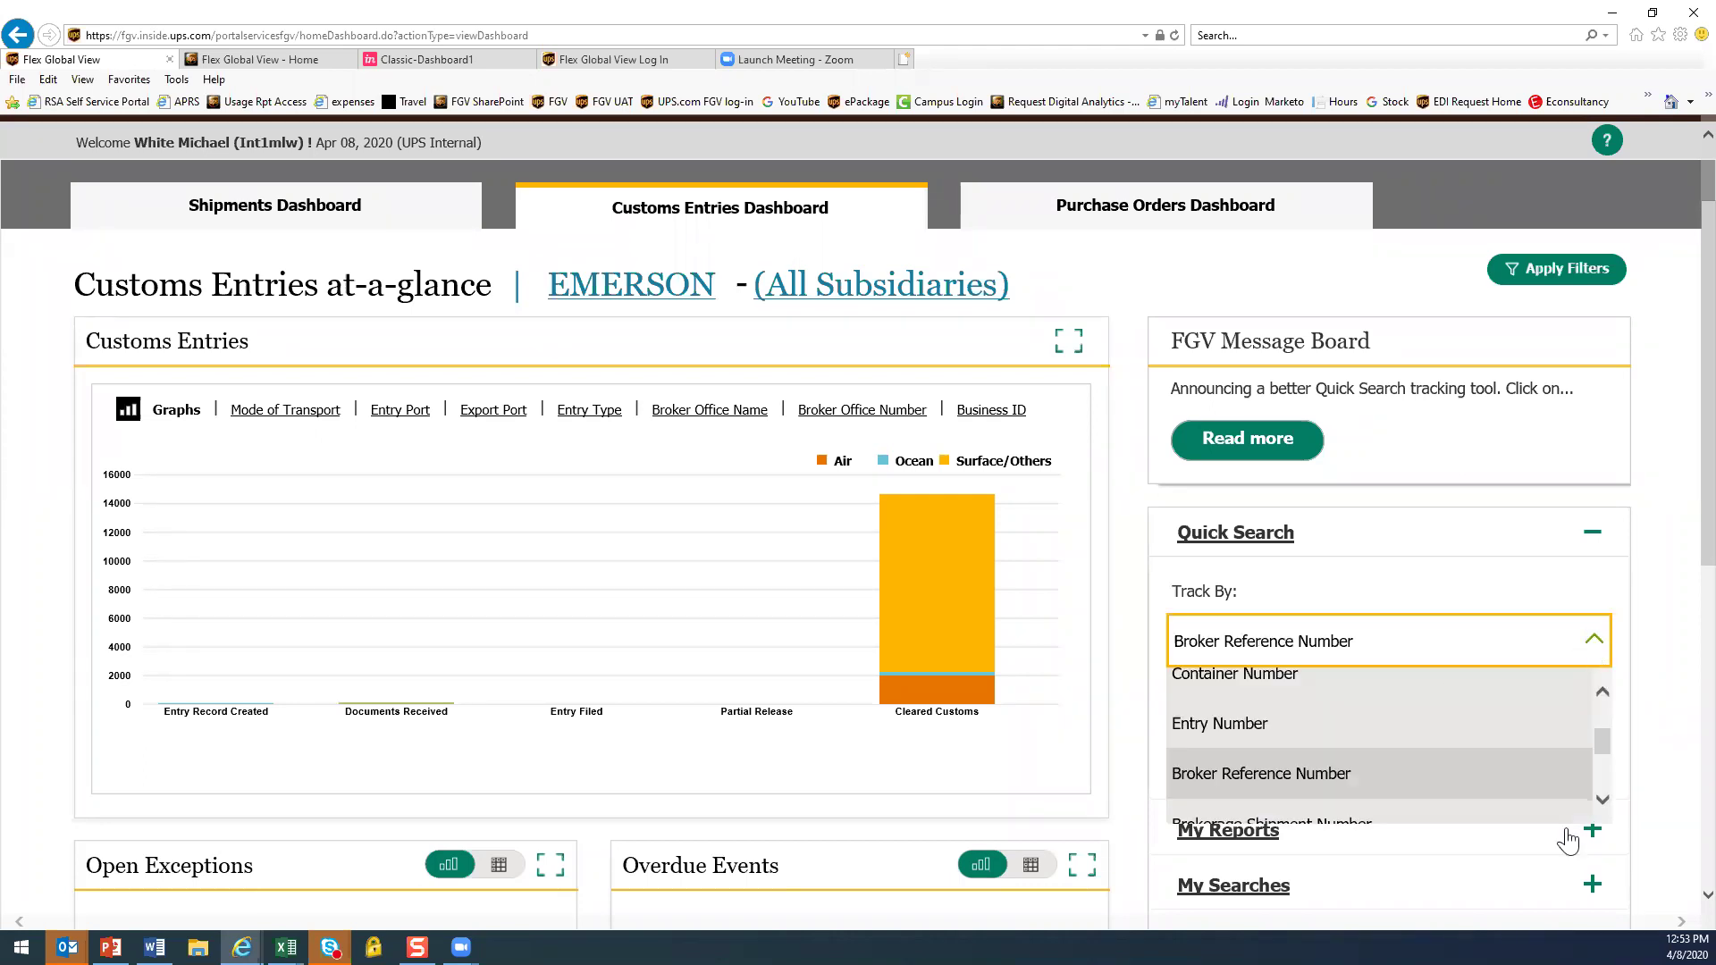
left_click(1604, 801)
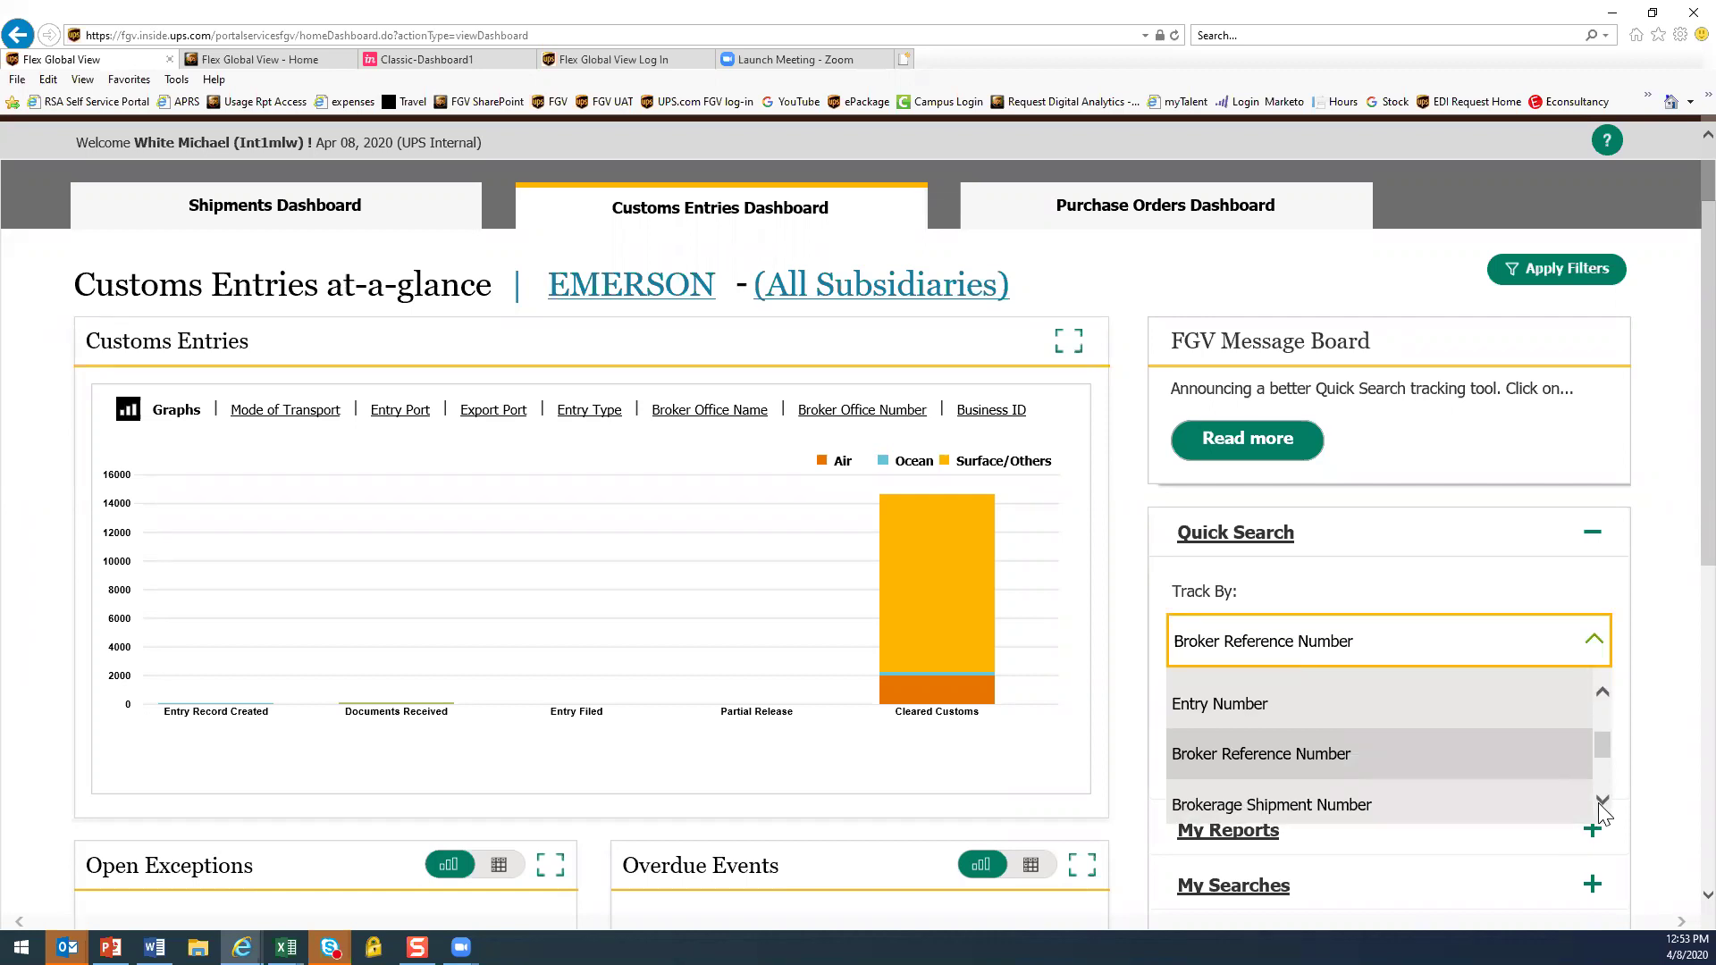
left_click(1254, 805)
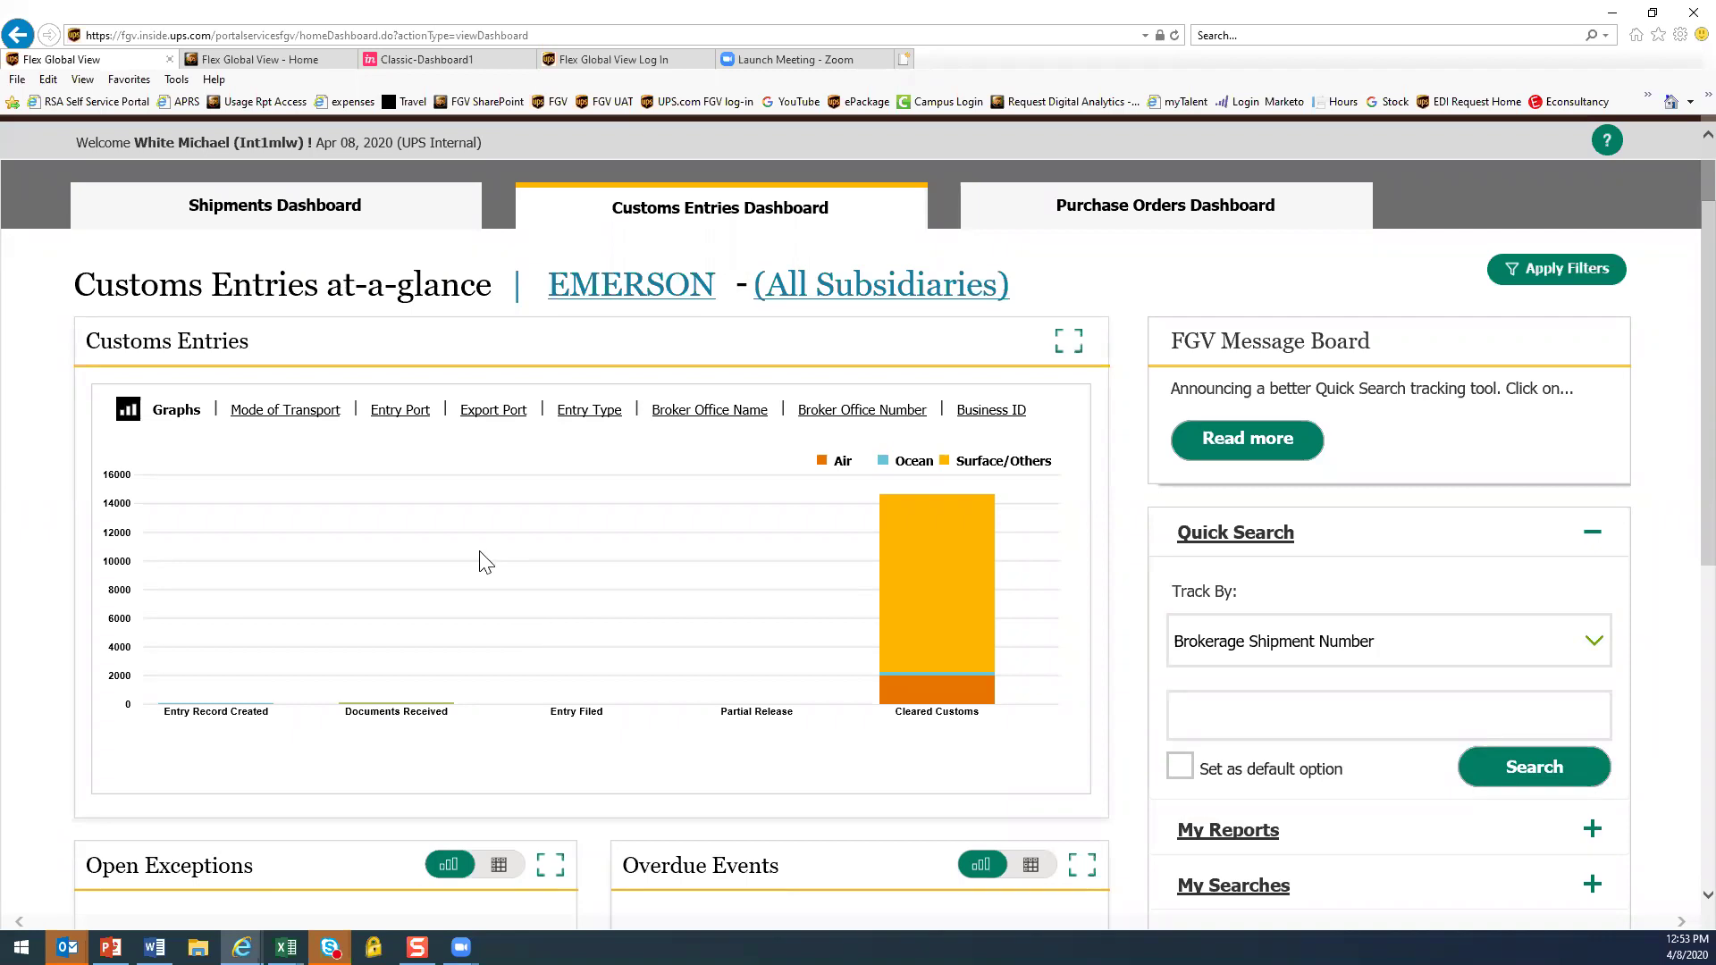
scroll(452, 626, "up", 2)
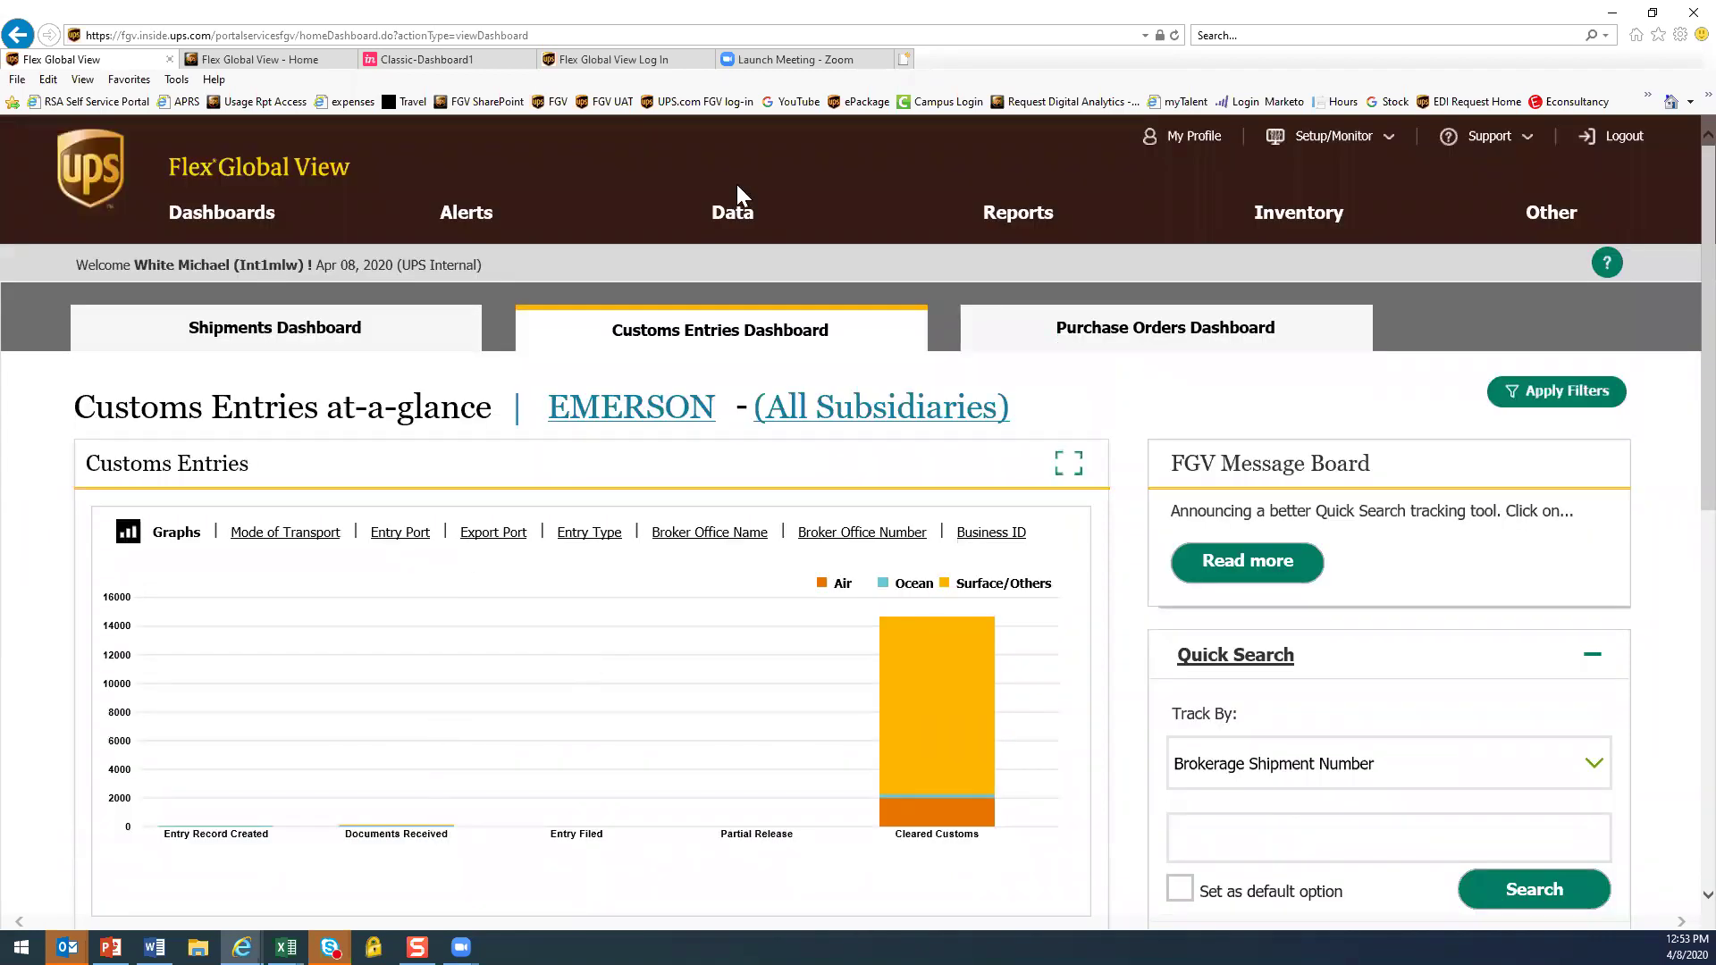
left_click(734, 217)
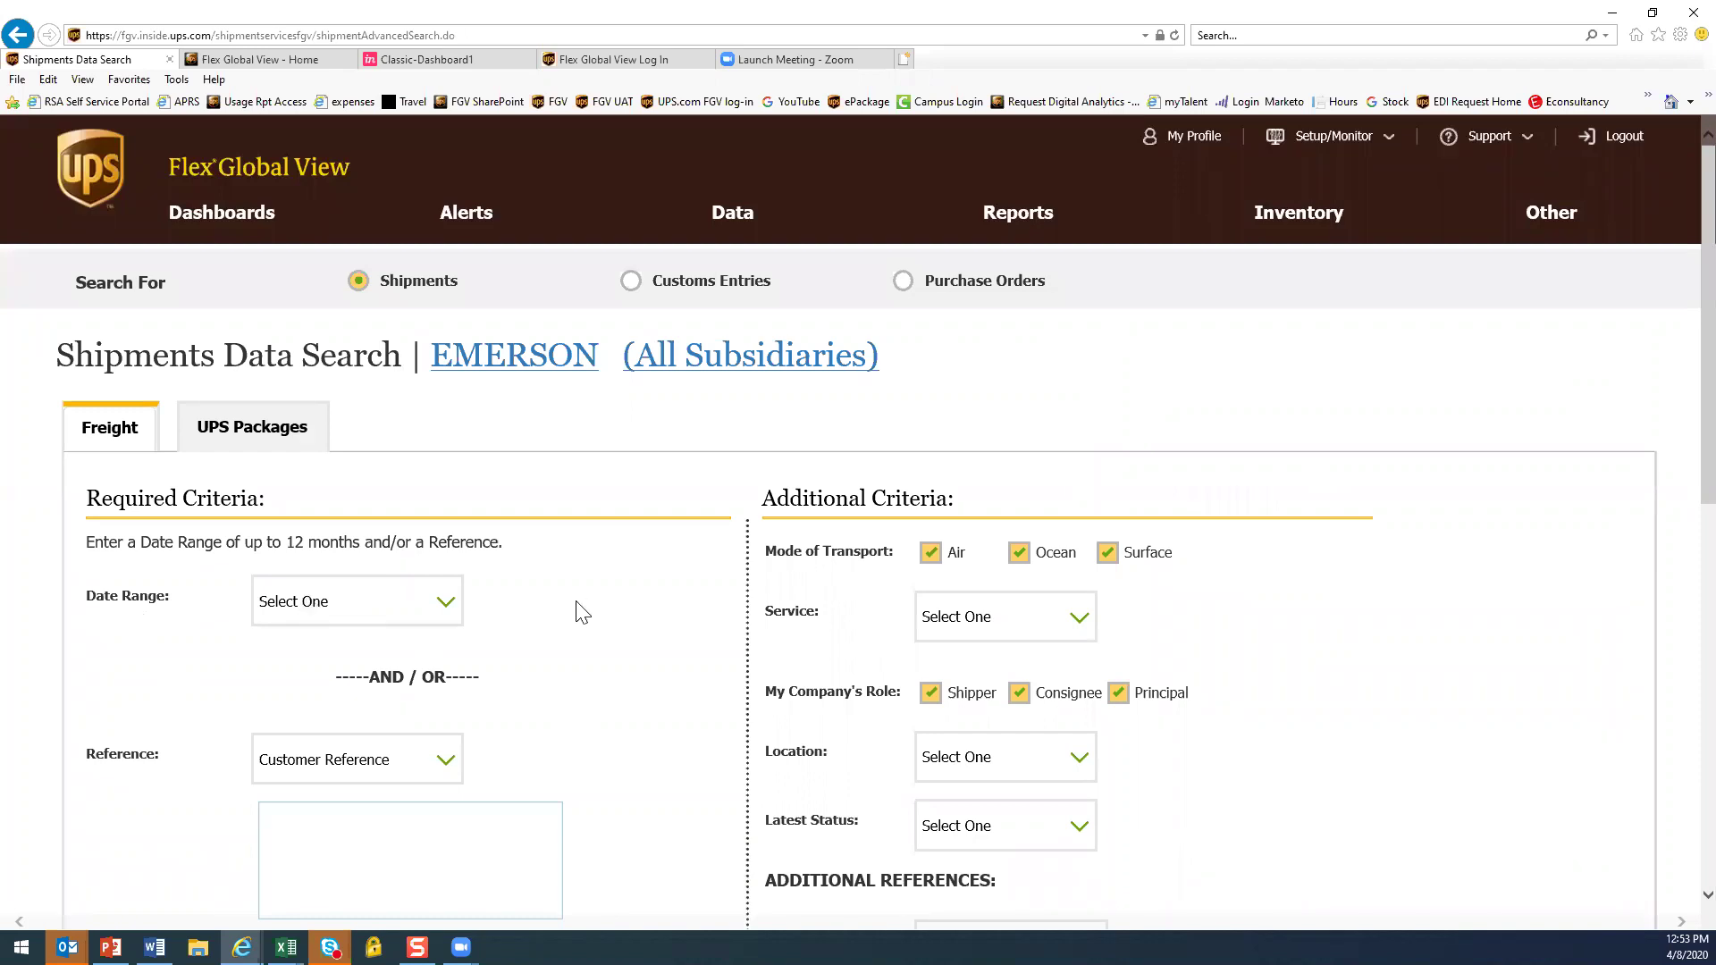
Switch Data Search to Customs Entries, dismiss the cookie notice, and clear the date range type
scroll(590, 599, "down", 3)
scroll(659, 487, "up", 3)
left_click(632, 283)
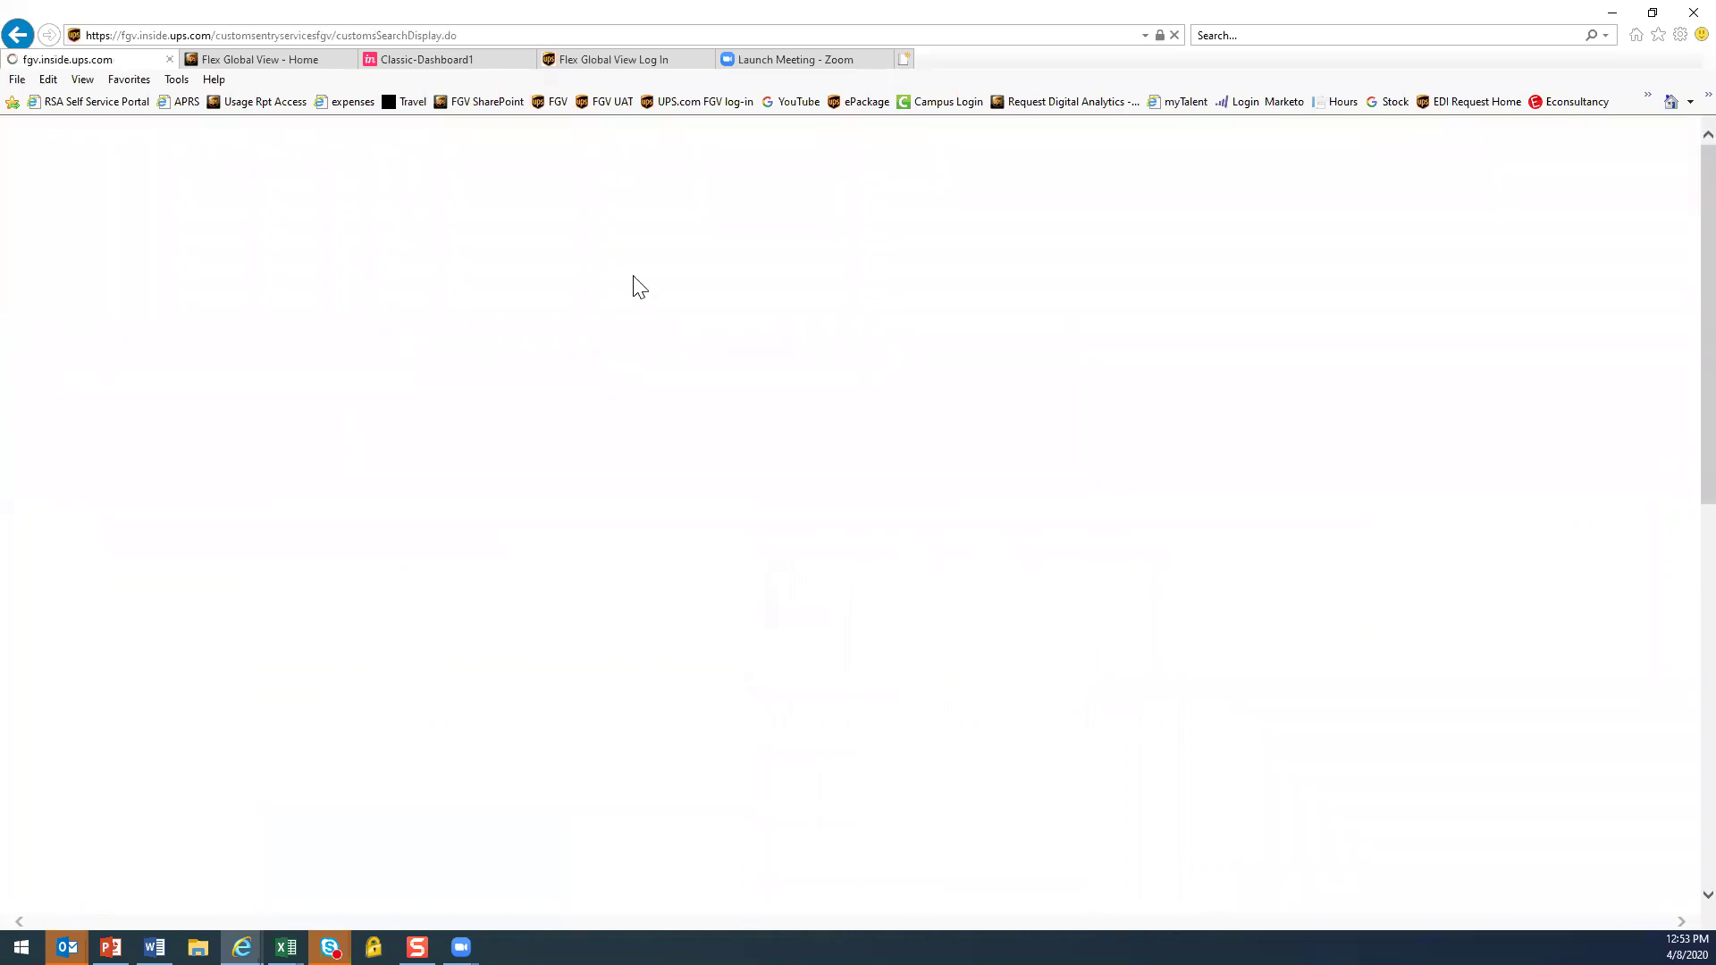
left_click(1473, 858)
left_click(384, 556)
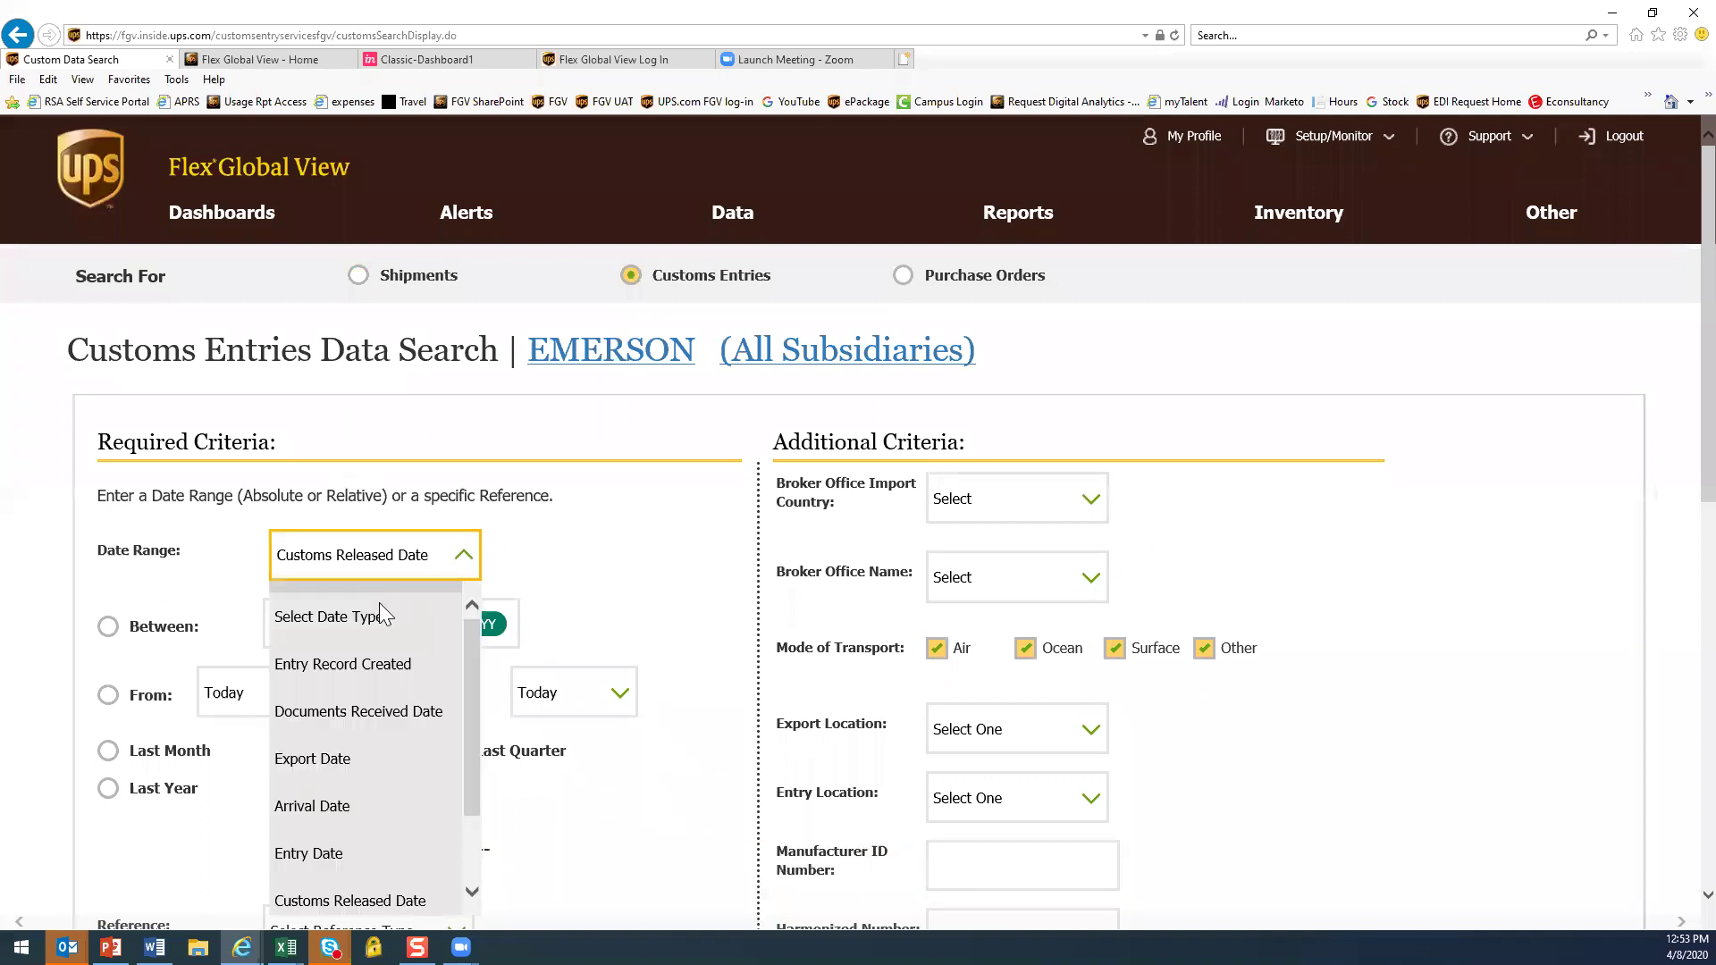
left_click(372, 614)
Browse the full list of customs entry reference types
left_click(456, 729)
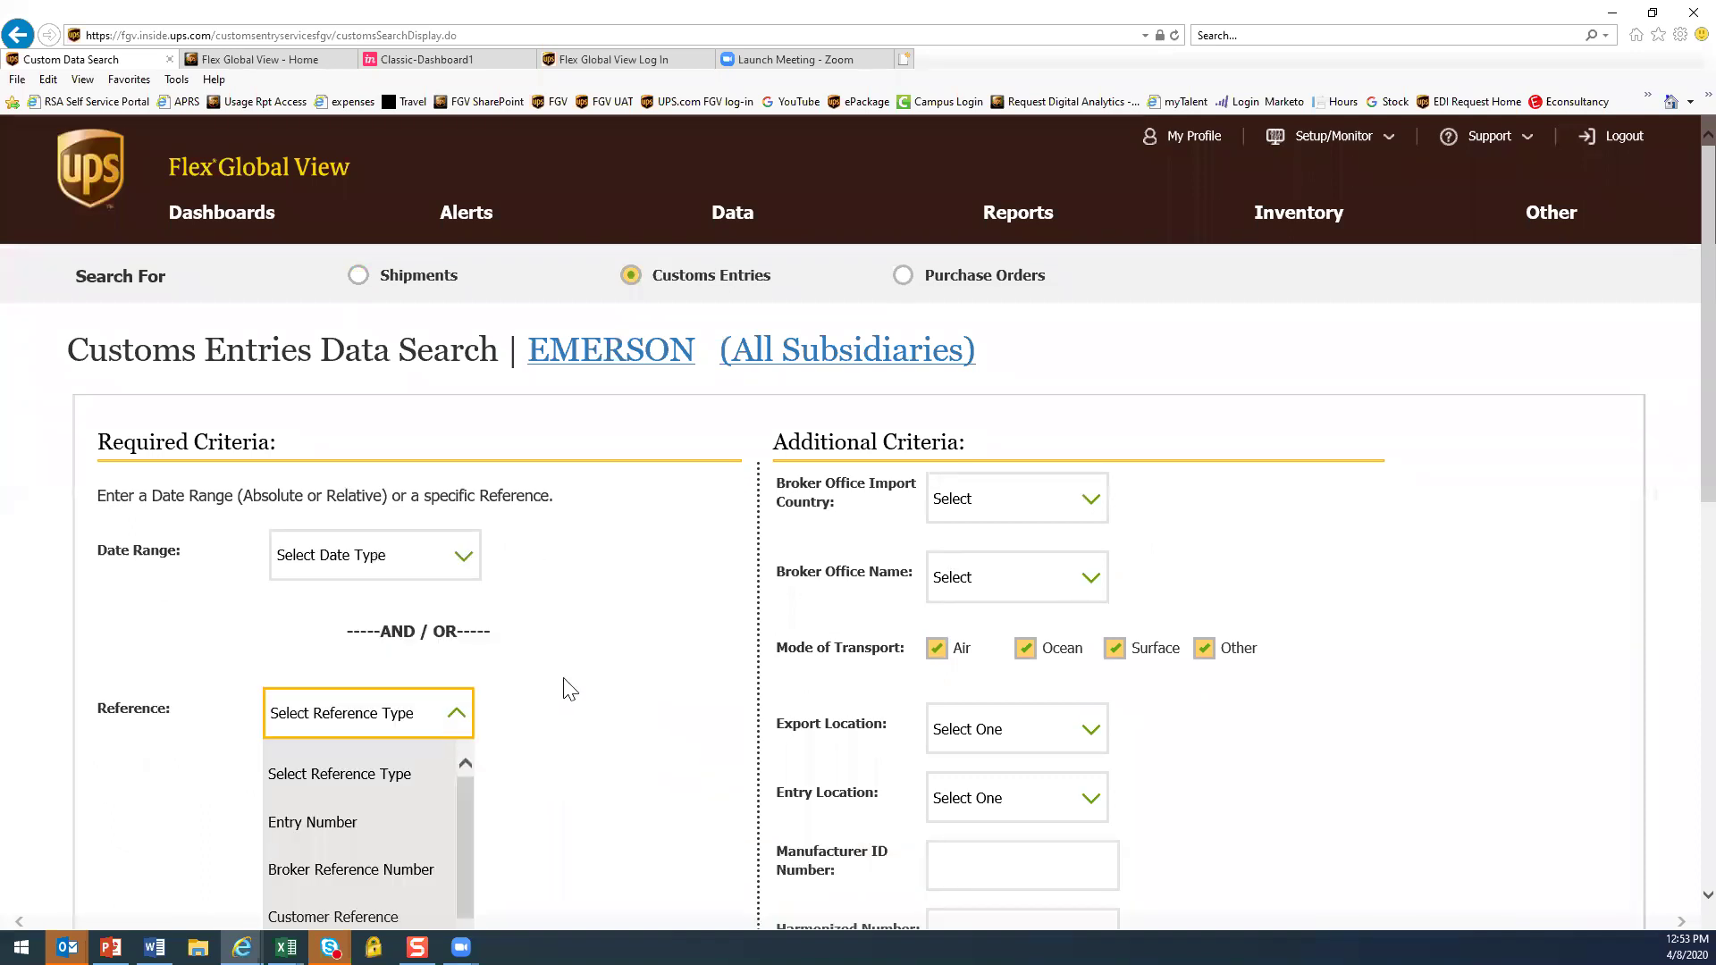
scroll(567, 689, "down", 3)
scroll(467, 626, "down", 1)
left_click_drag(469, 644, 465, 753)
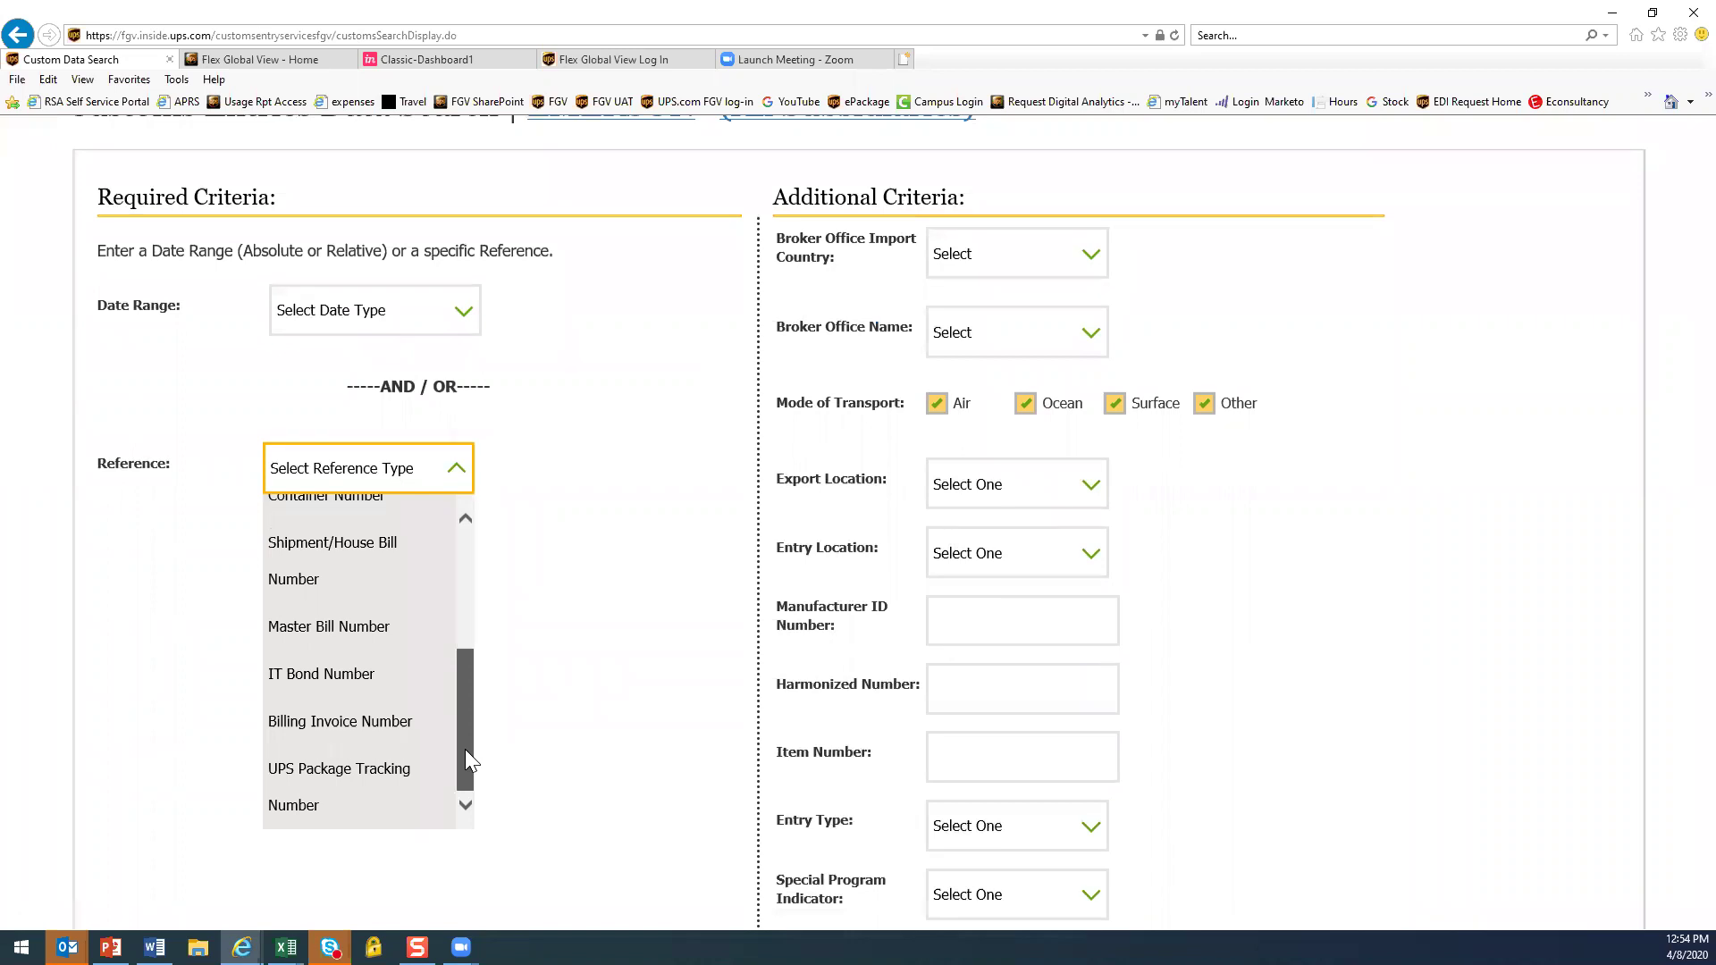
left_click_drag(464, 713, 479, 491)
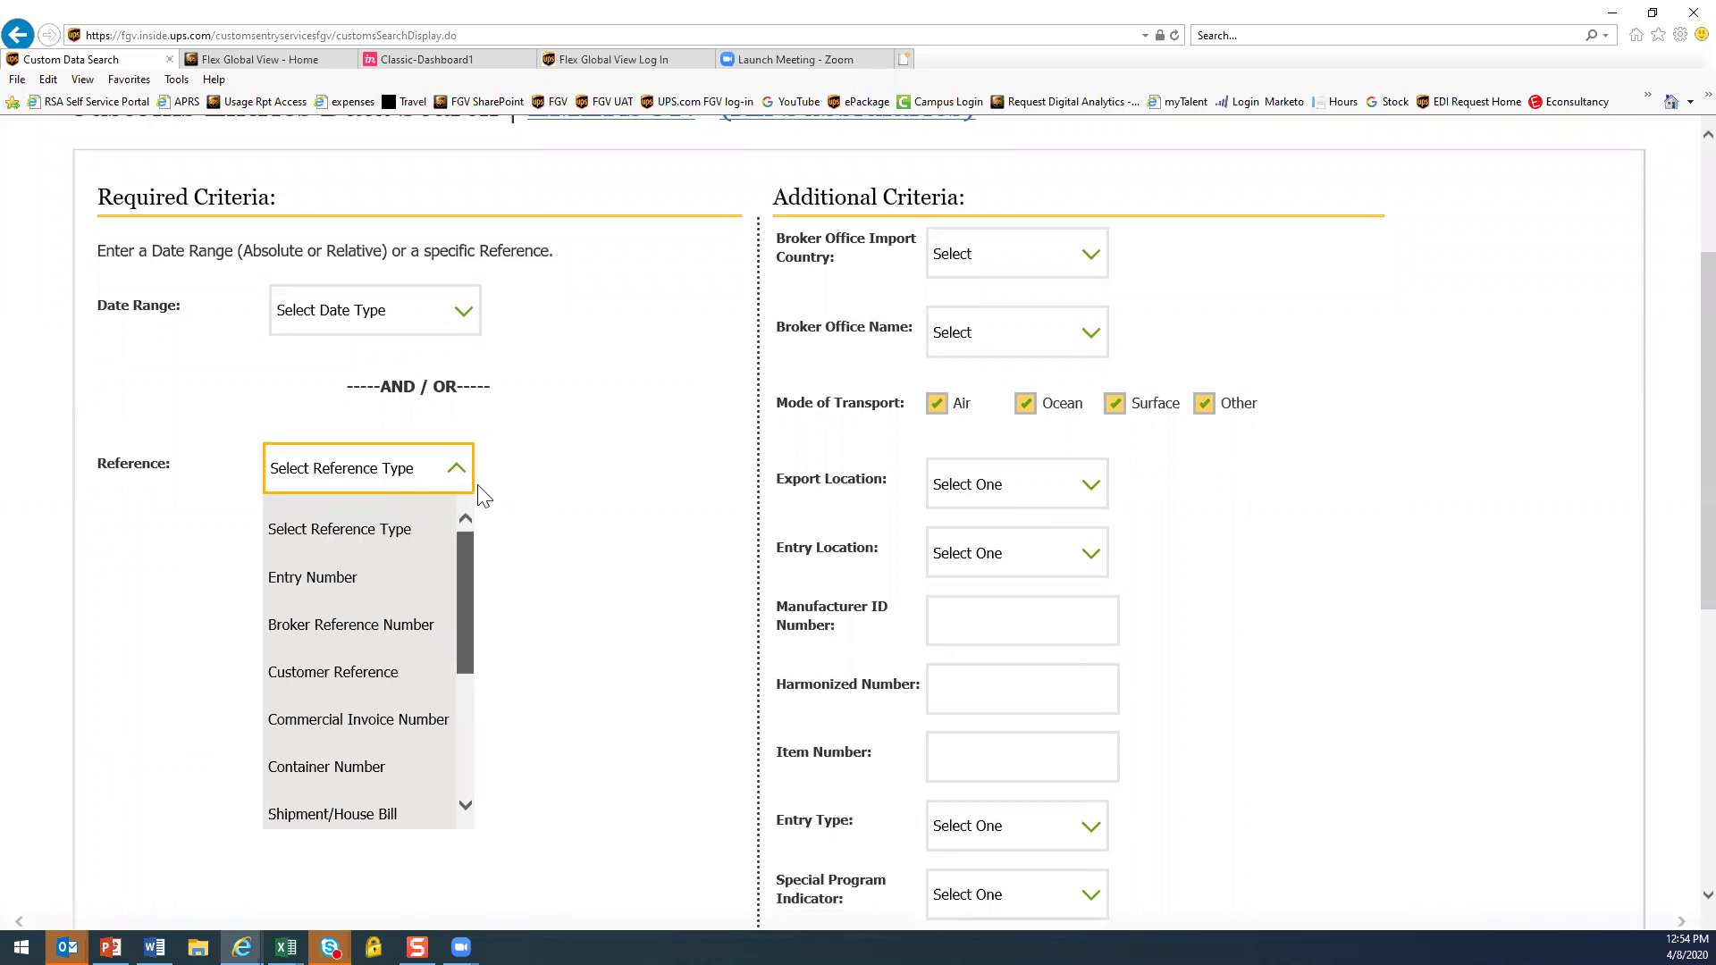
scroll(615, 492, "up", 2)
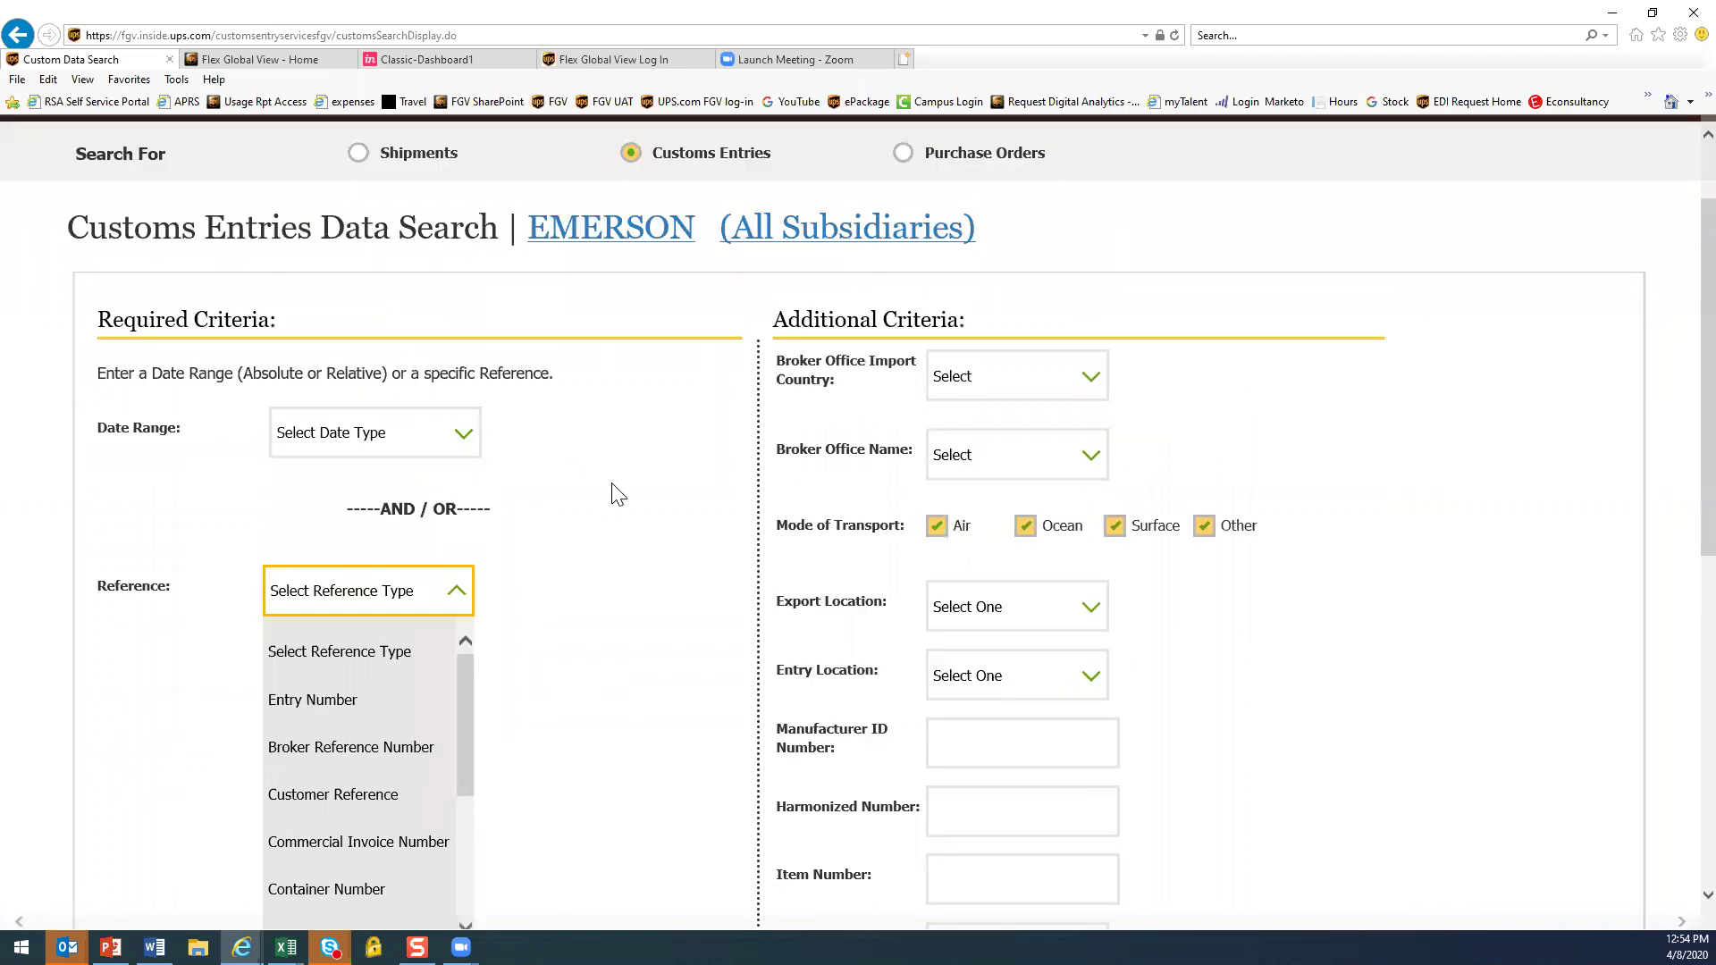
left_click(358, 155)
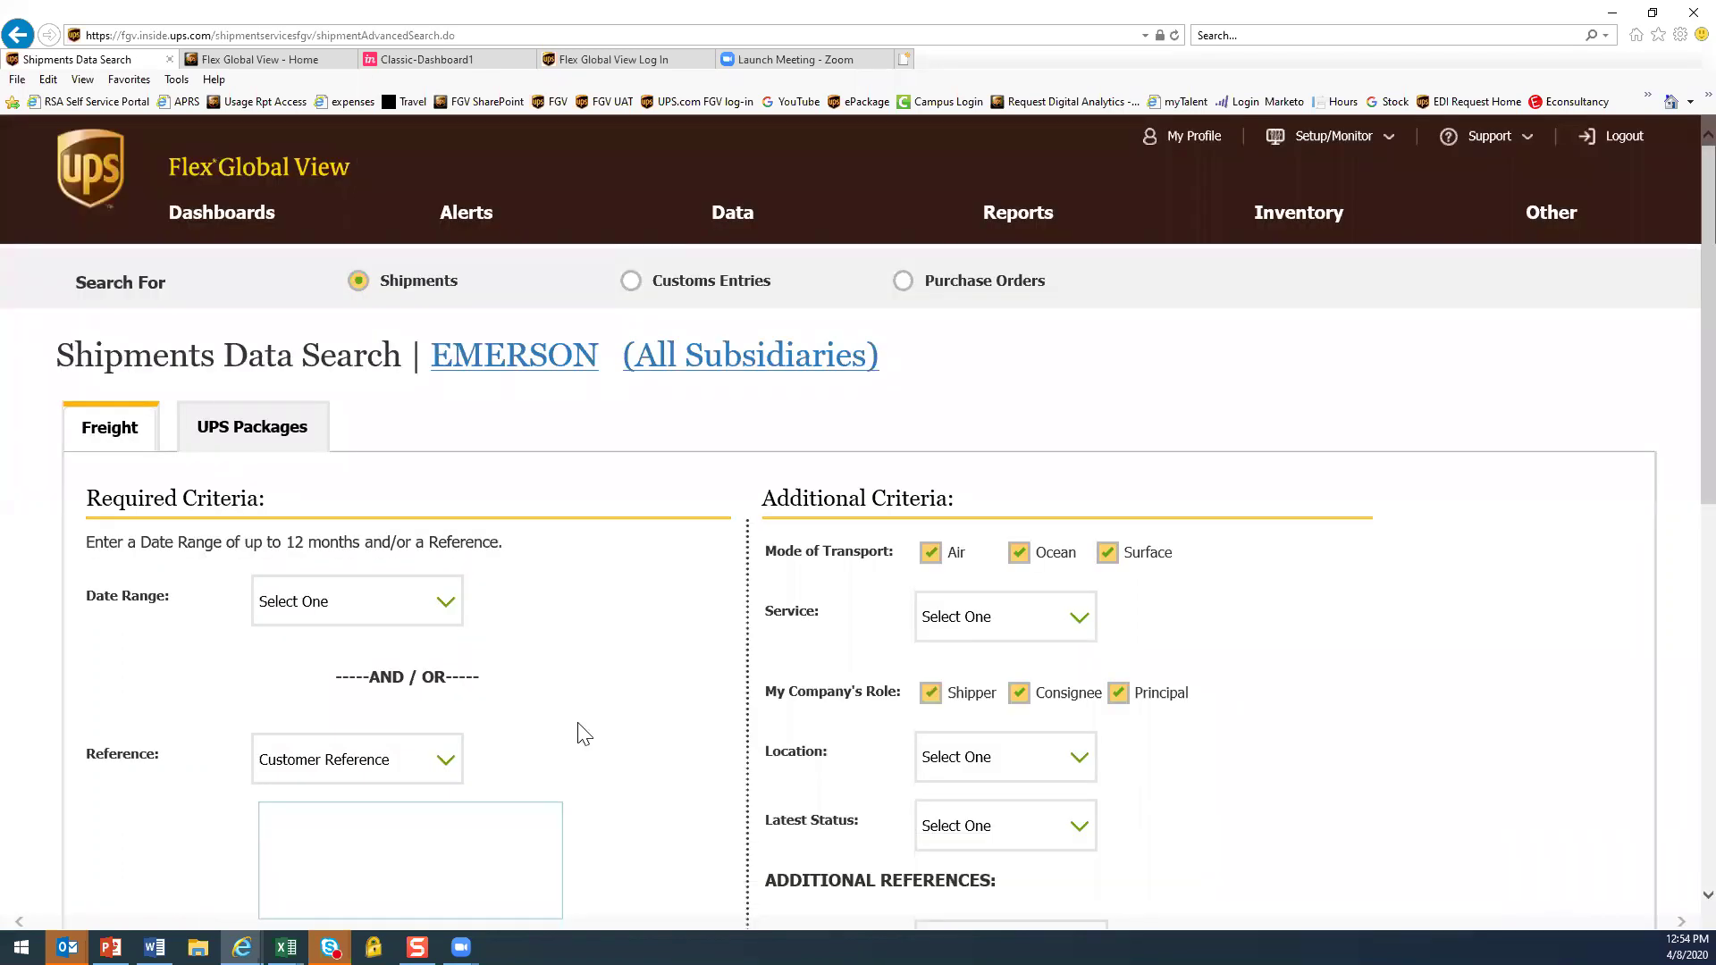
Review the shipment reference types, keep Customer Reference, and select the reference value field
left_click(444, 761)
scroll(608, 744, "down", 1)
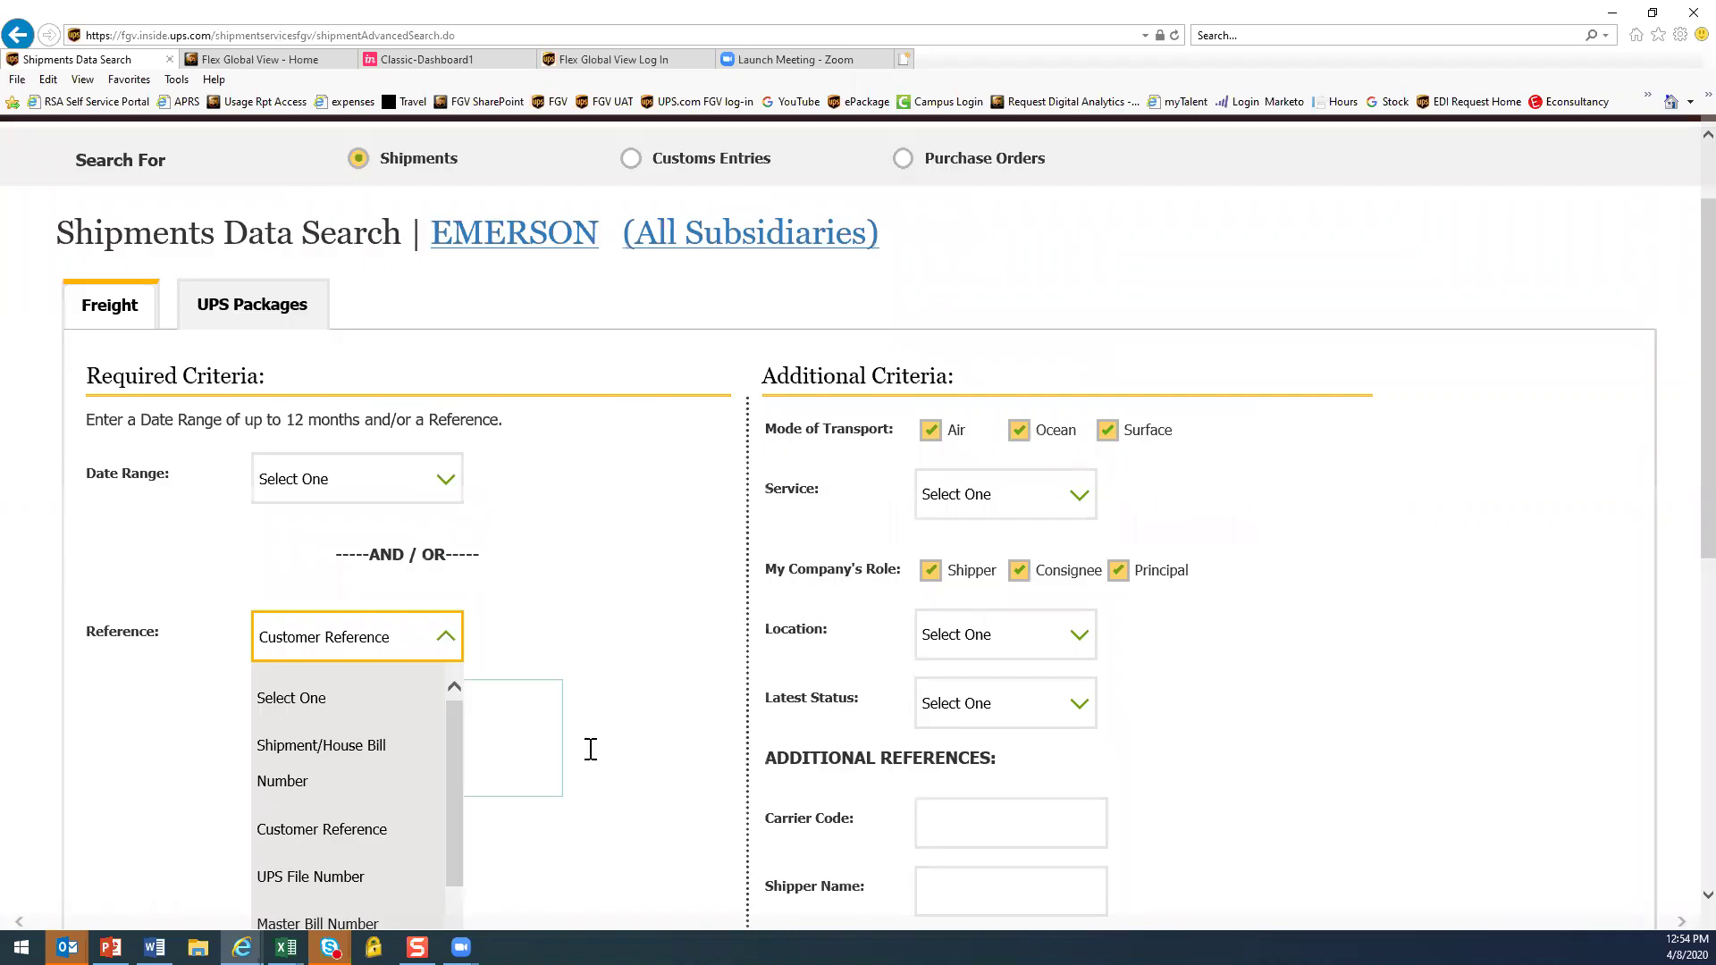
mouse_move(457, 772)
left_mouse_down()
mouse_move(472, 890)
mouse_move(457, 762)
left_mouse_up()
left_click(230, 735)
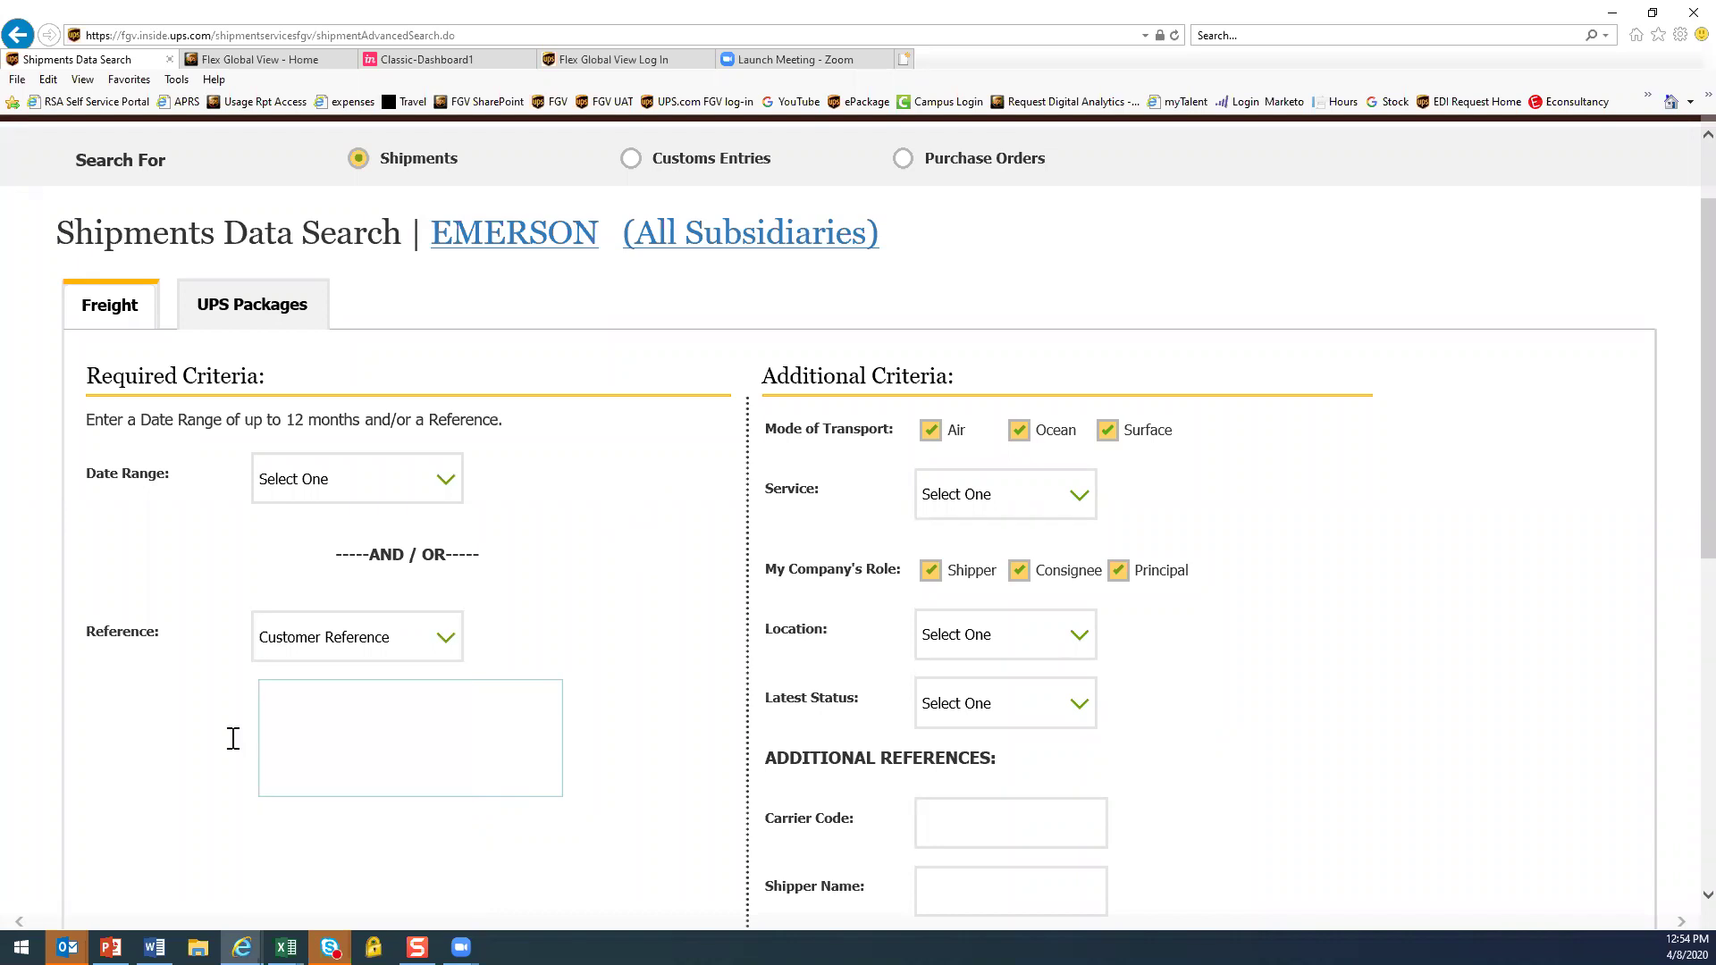
left_click(372, 688)
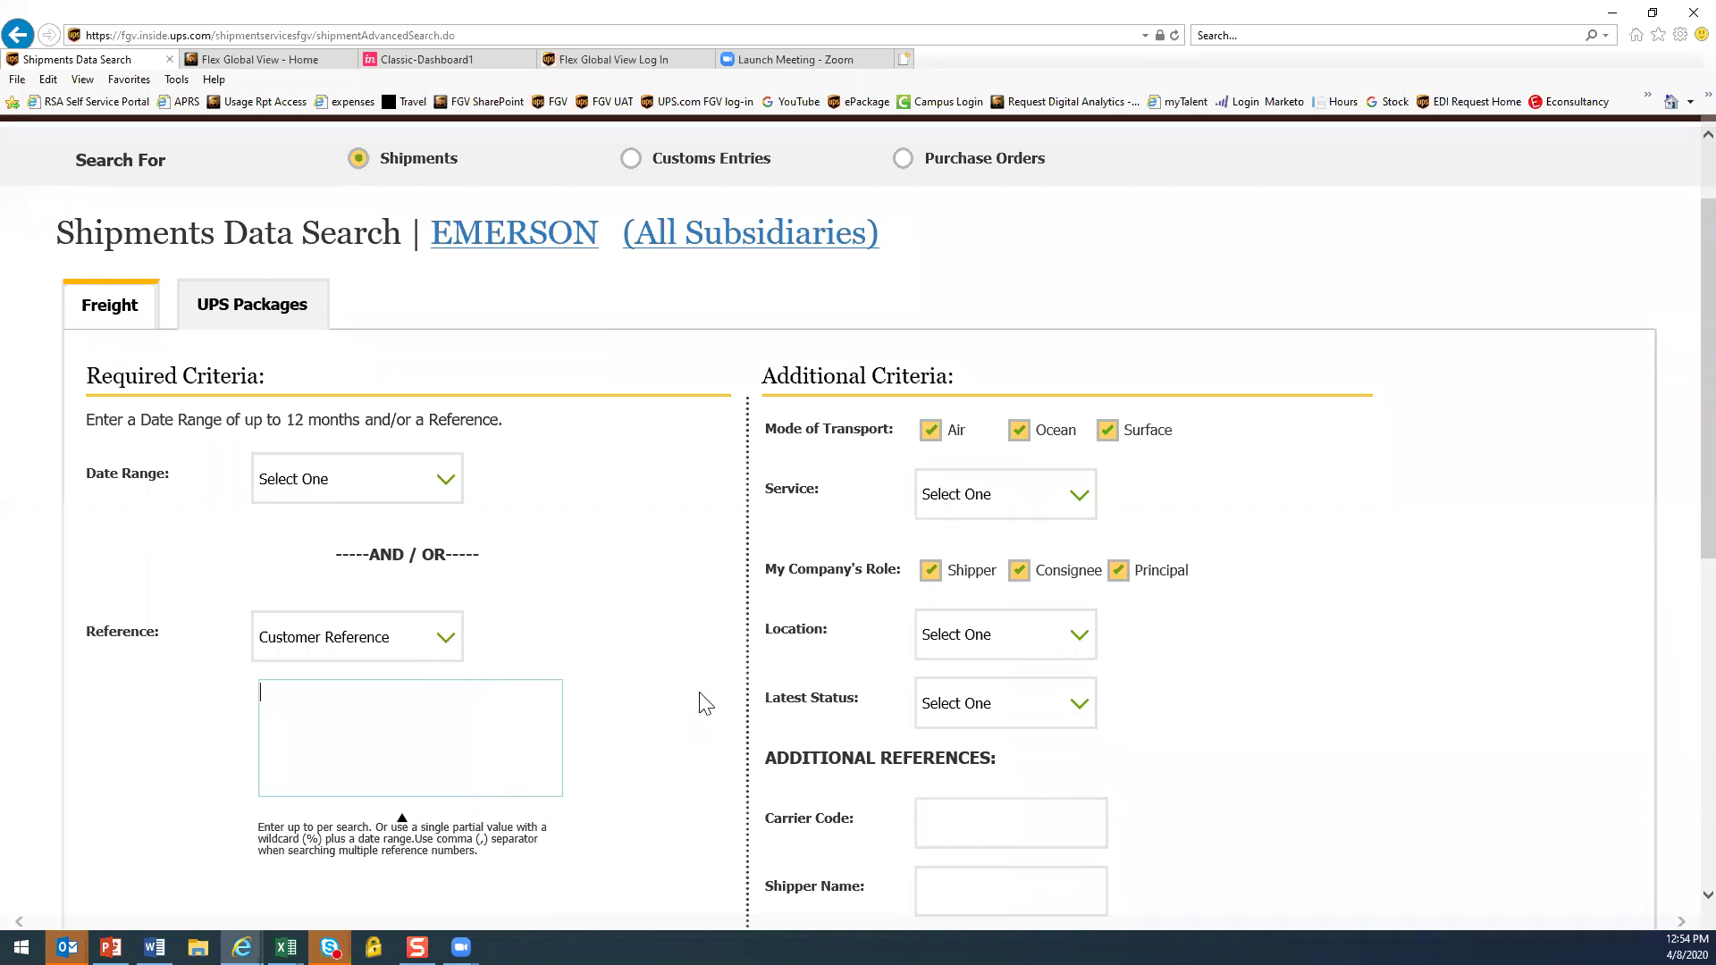
scroll(414, 249, "up", 2)
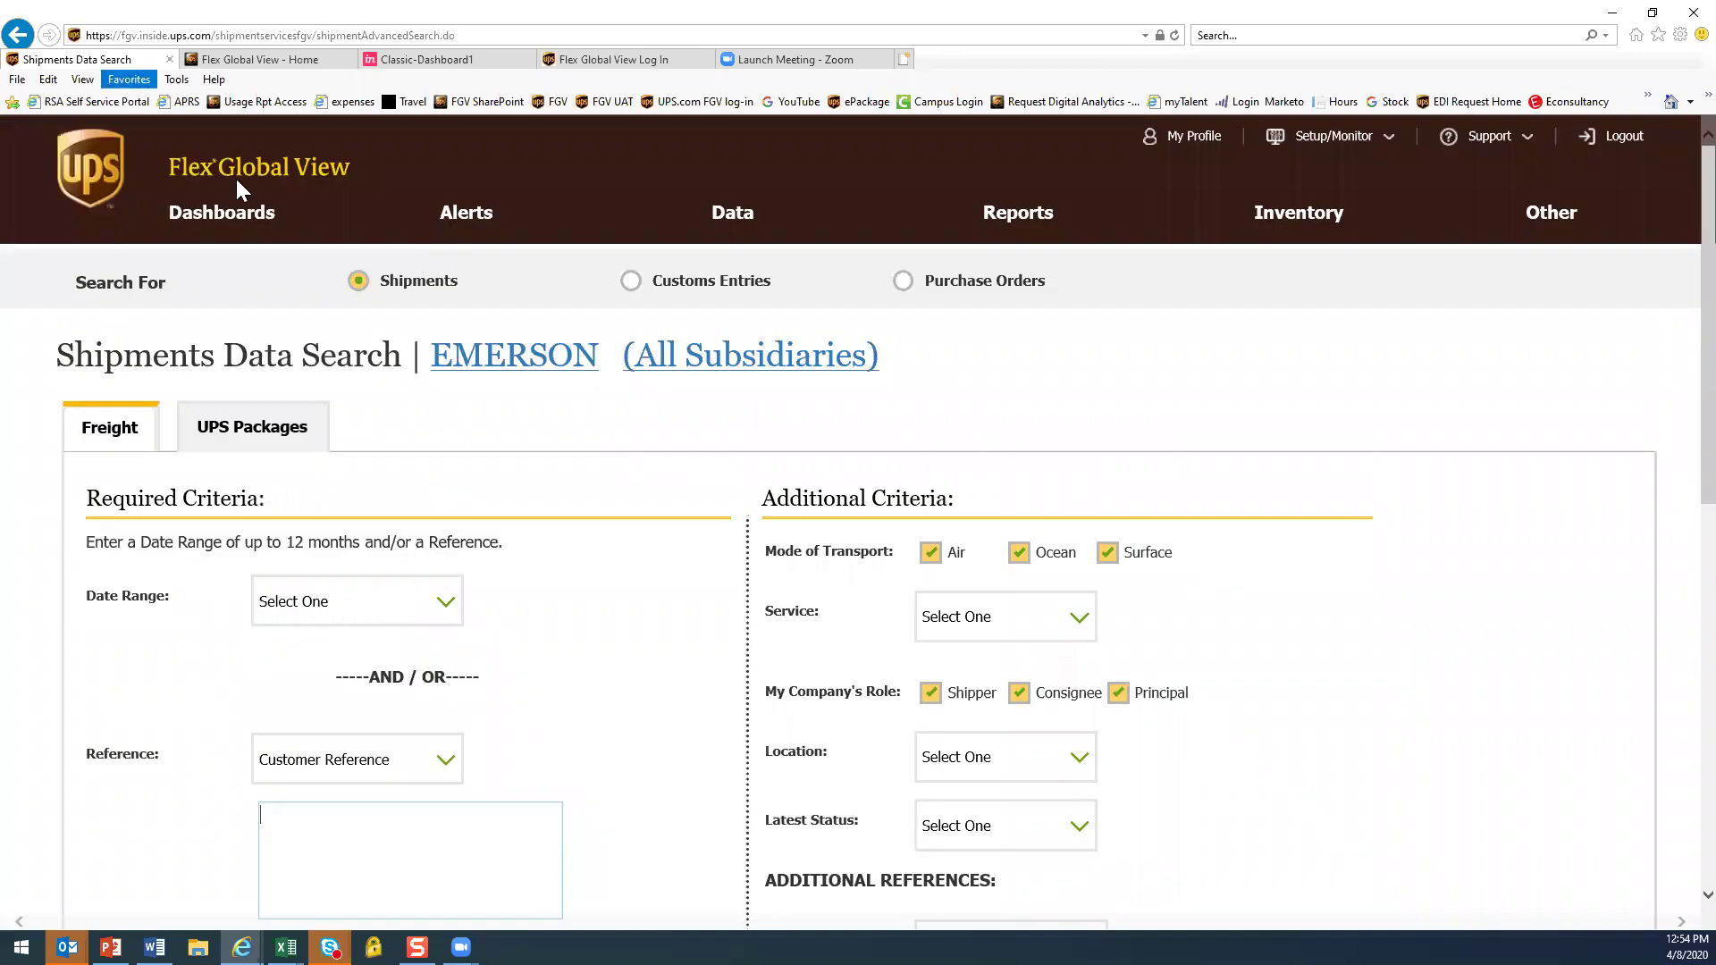
Return to the Customs Entries dashboard, dismiss the cookie notice, and view Quick Search's Track By choices
left_click(228, 218)
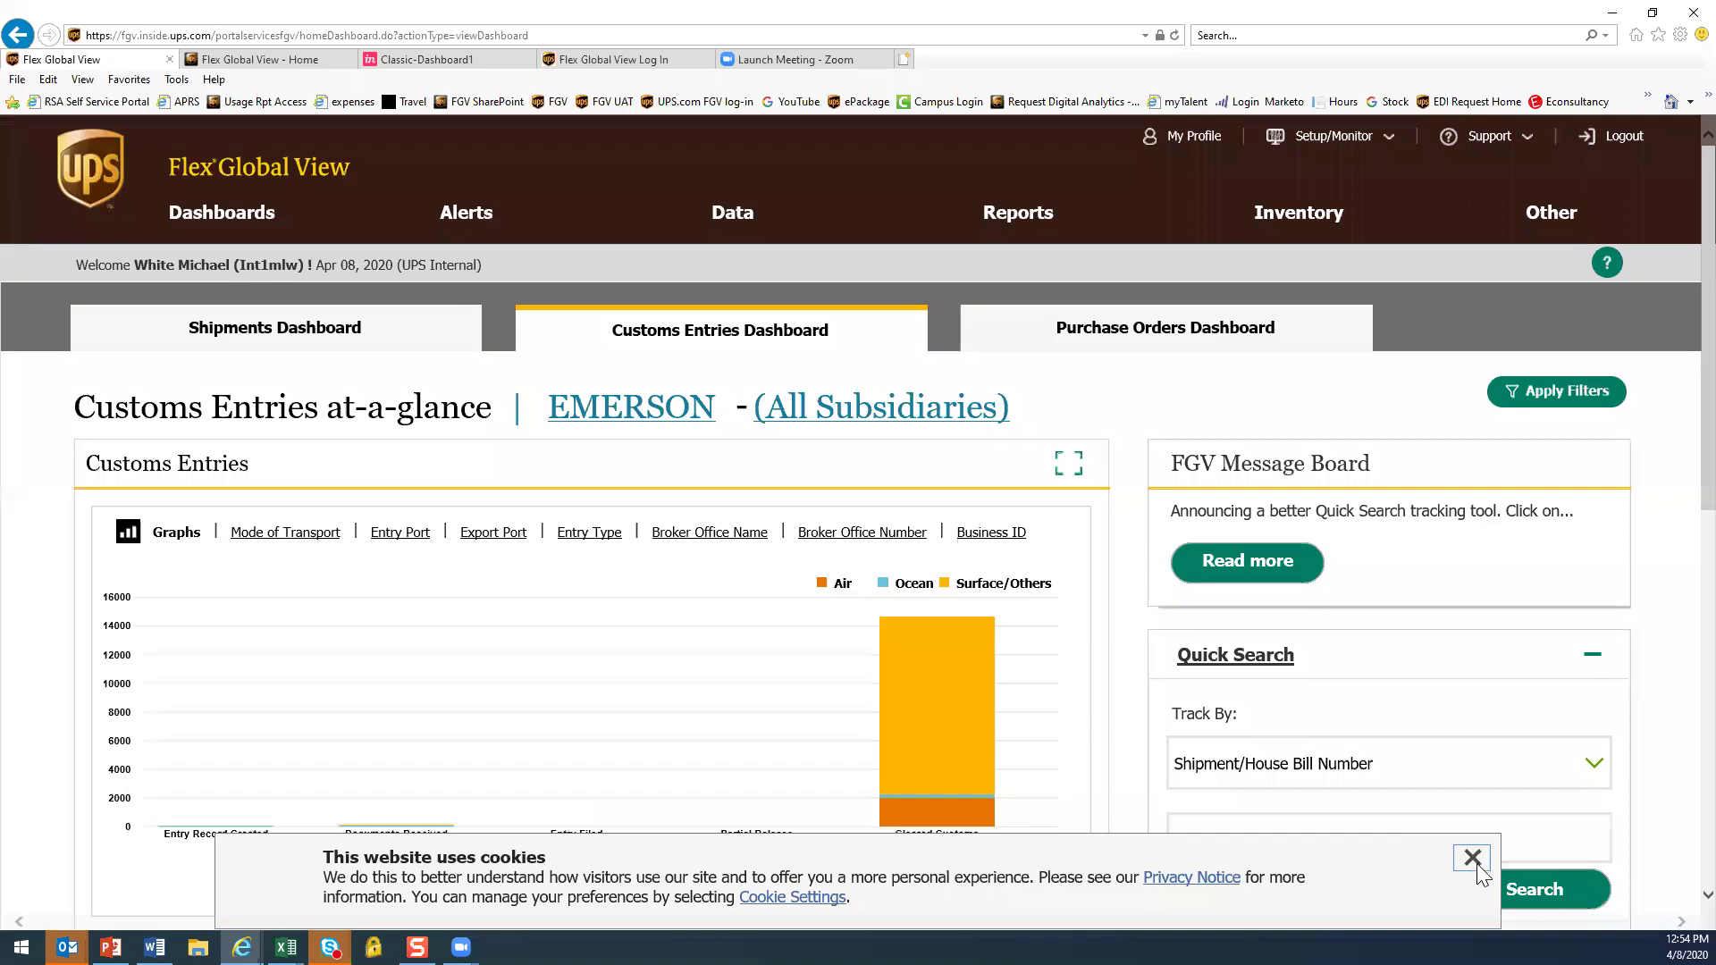
left_click(1472, 857)
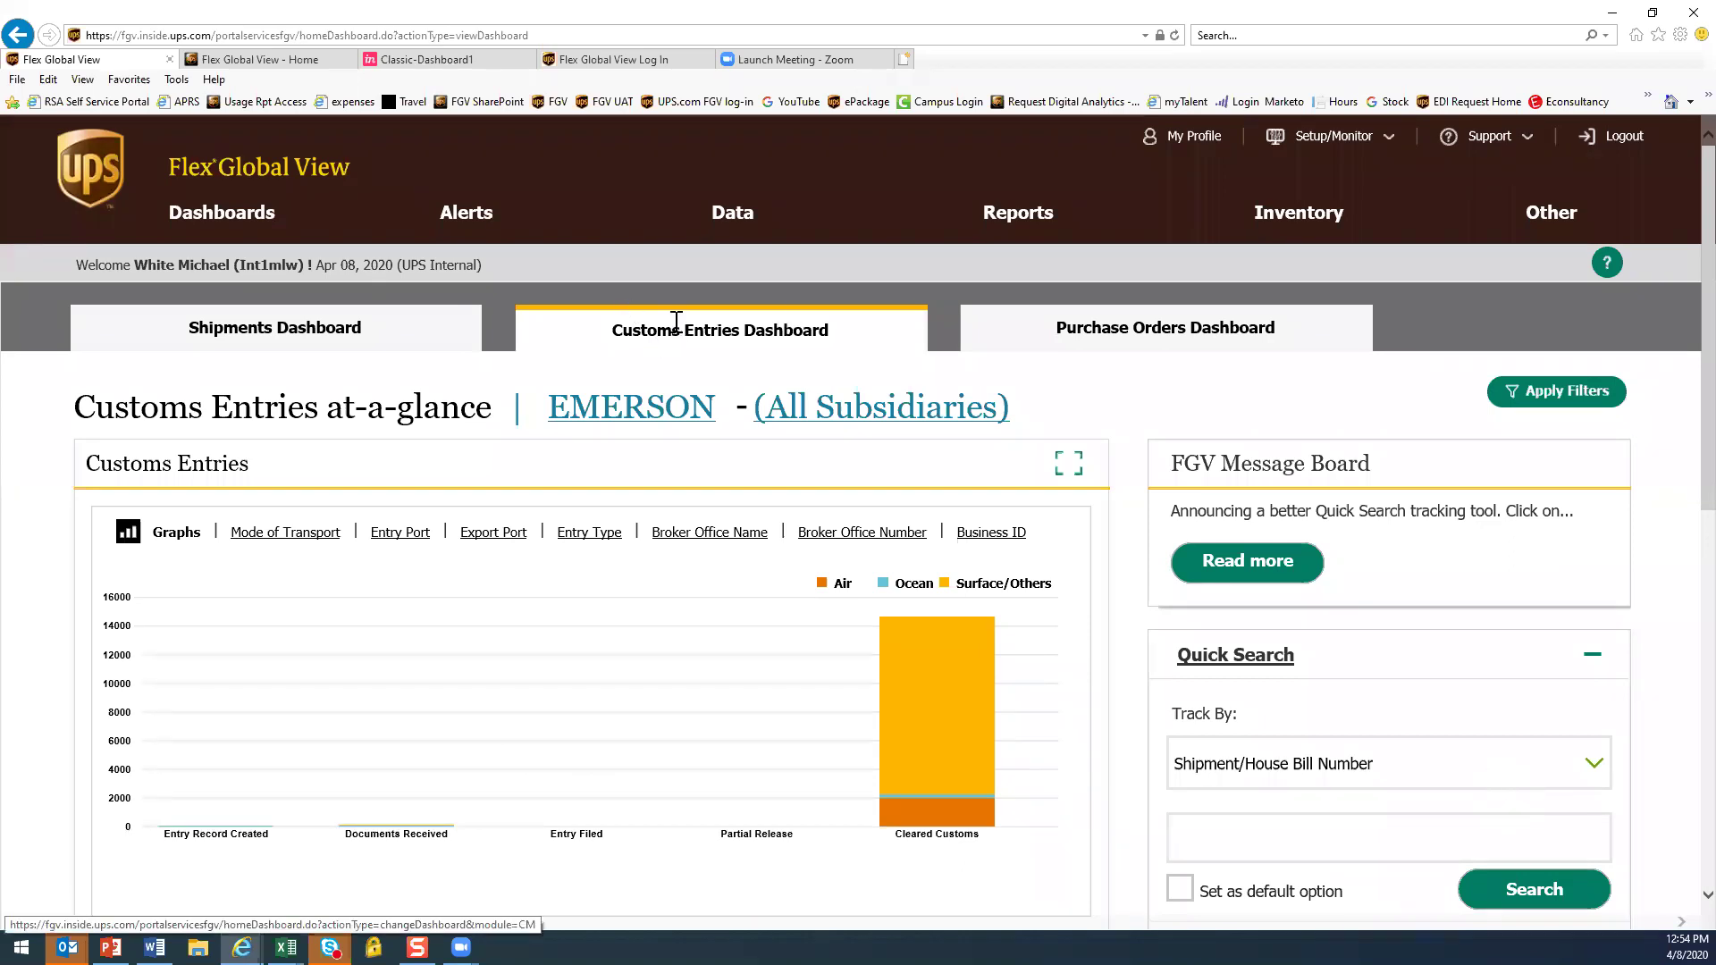
left_click(1595, 767)
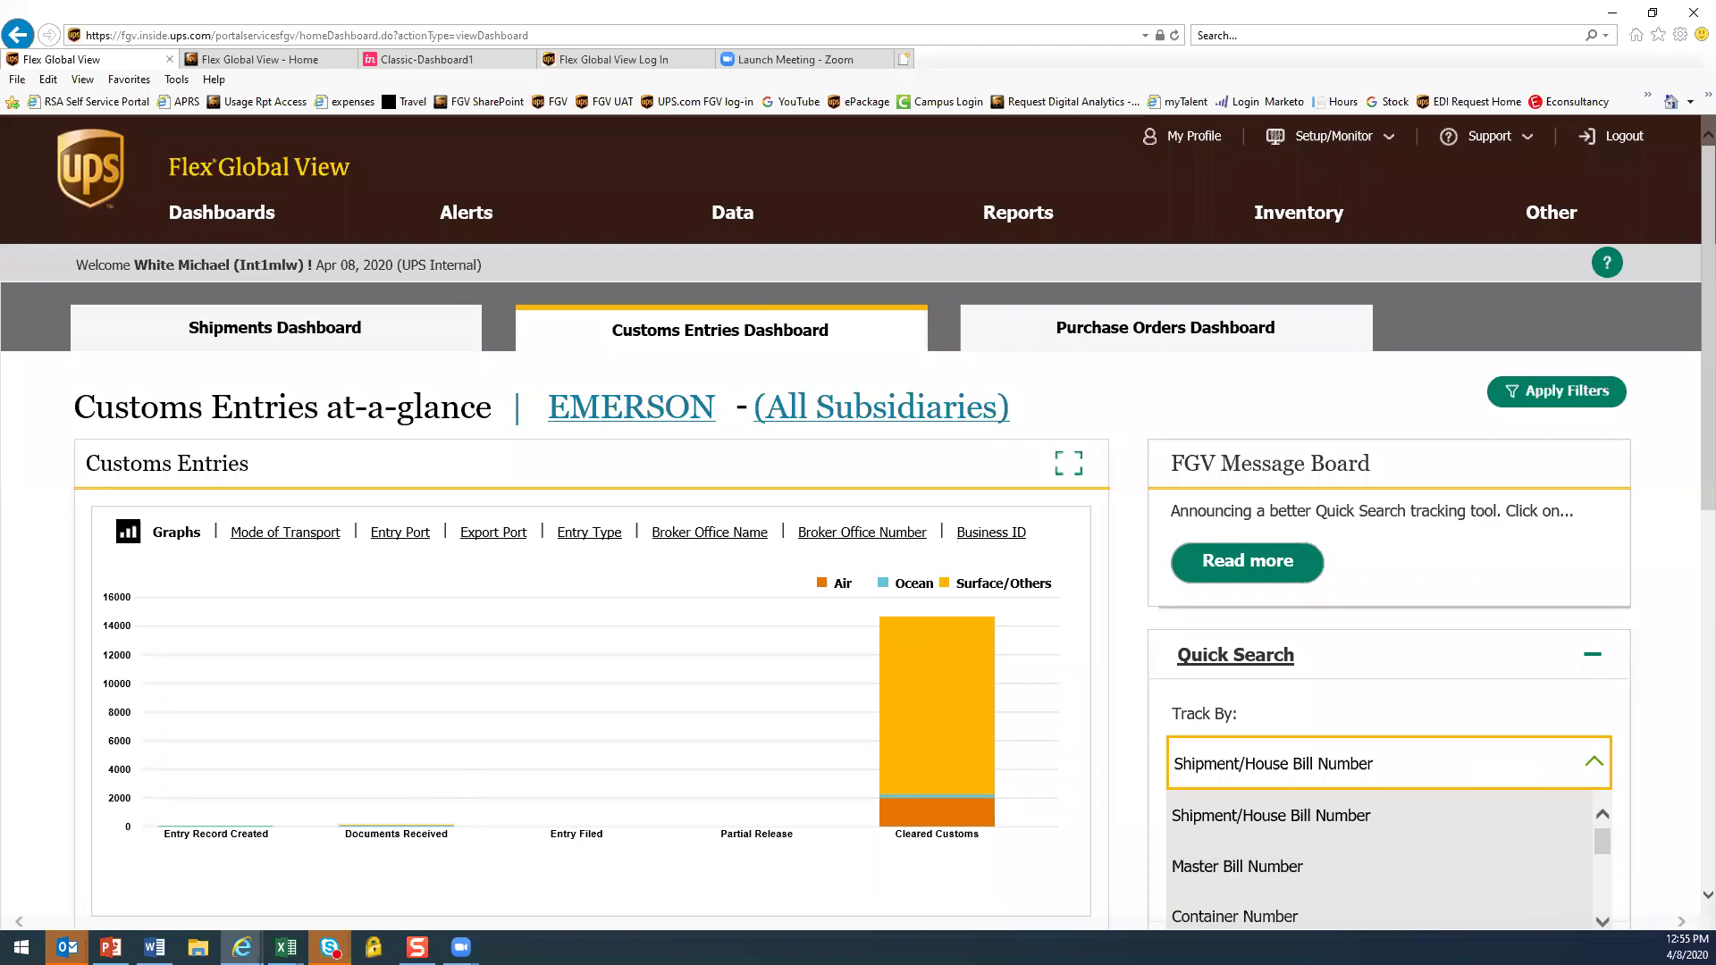
key("alt+Tab")
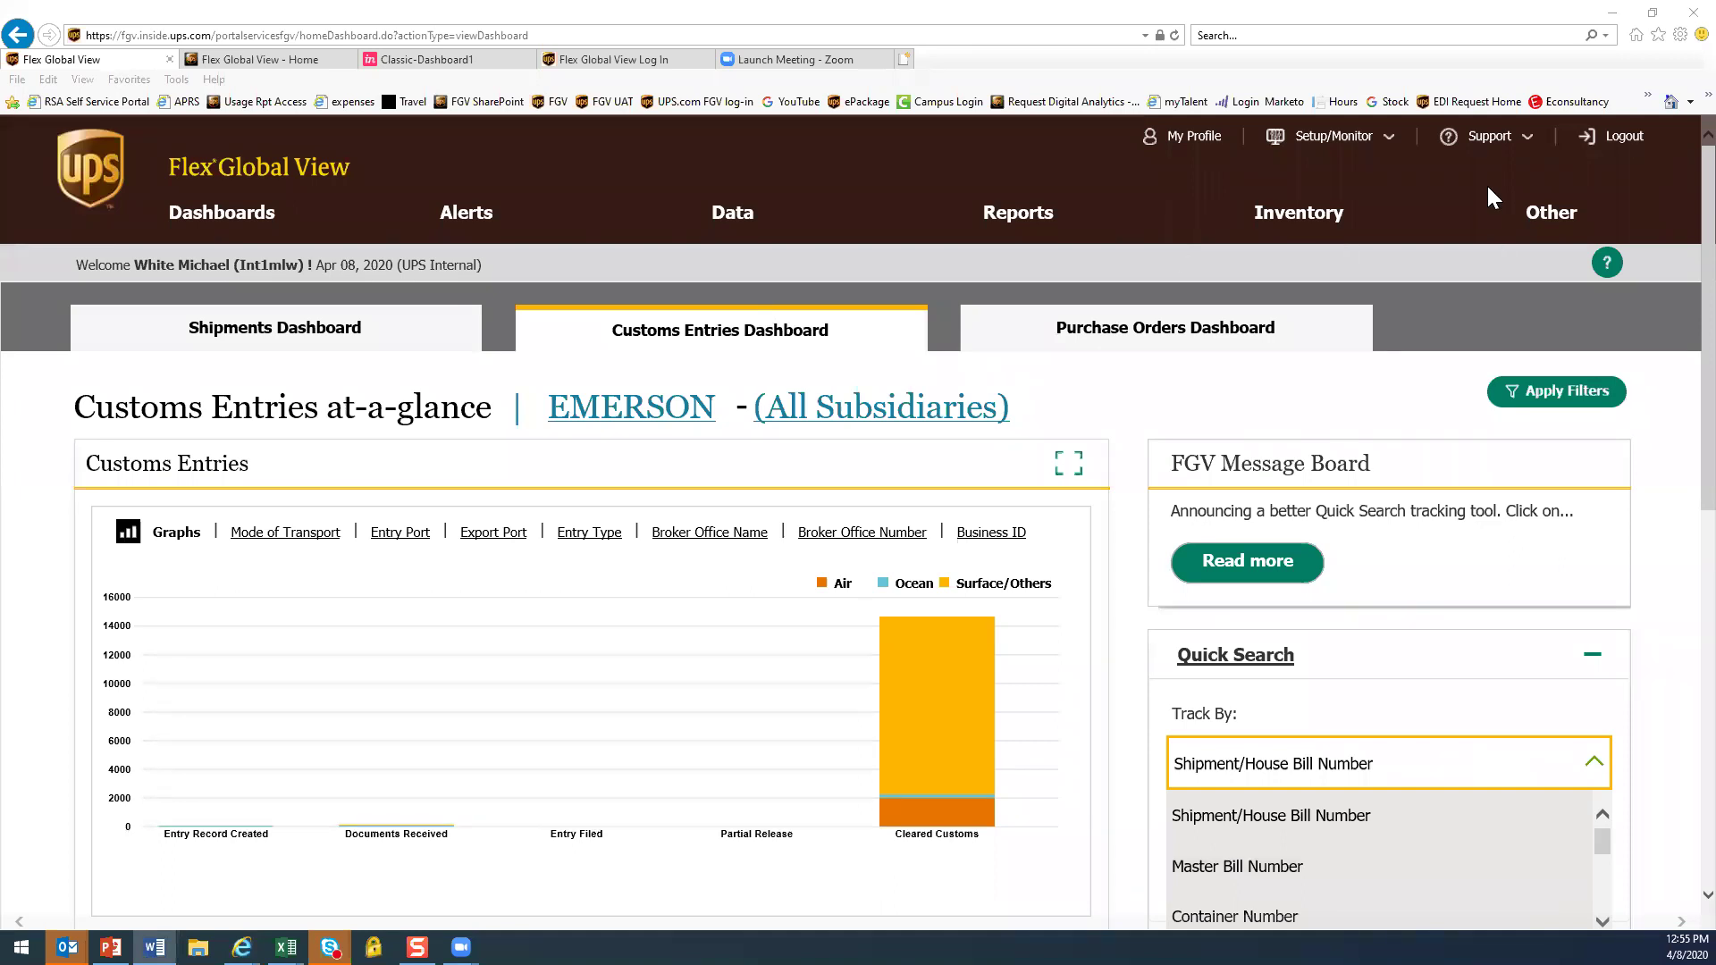
left_click(1488, 143)
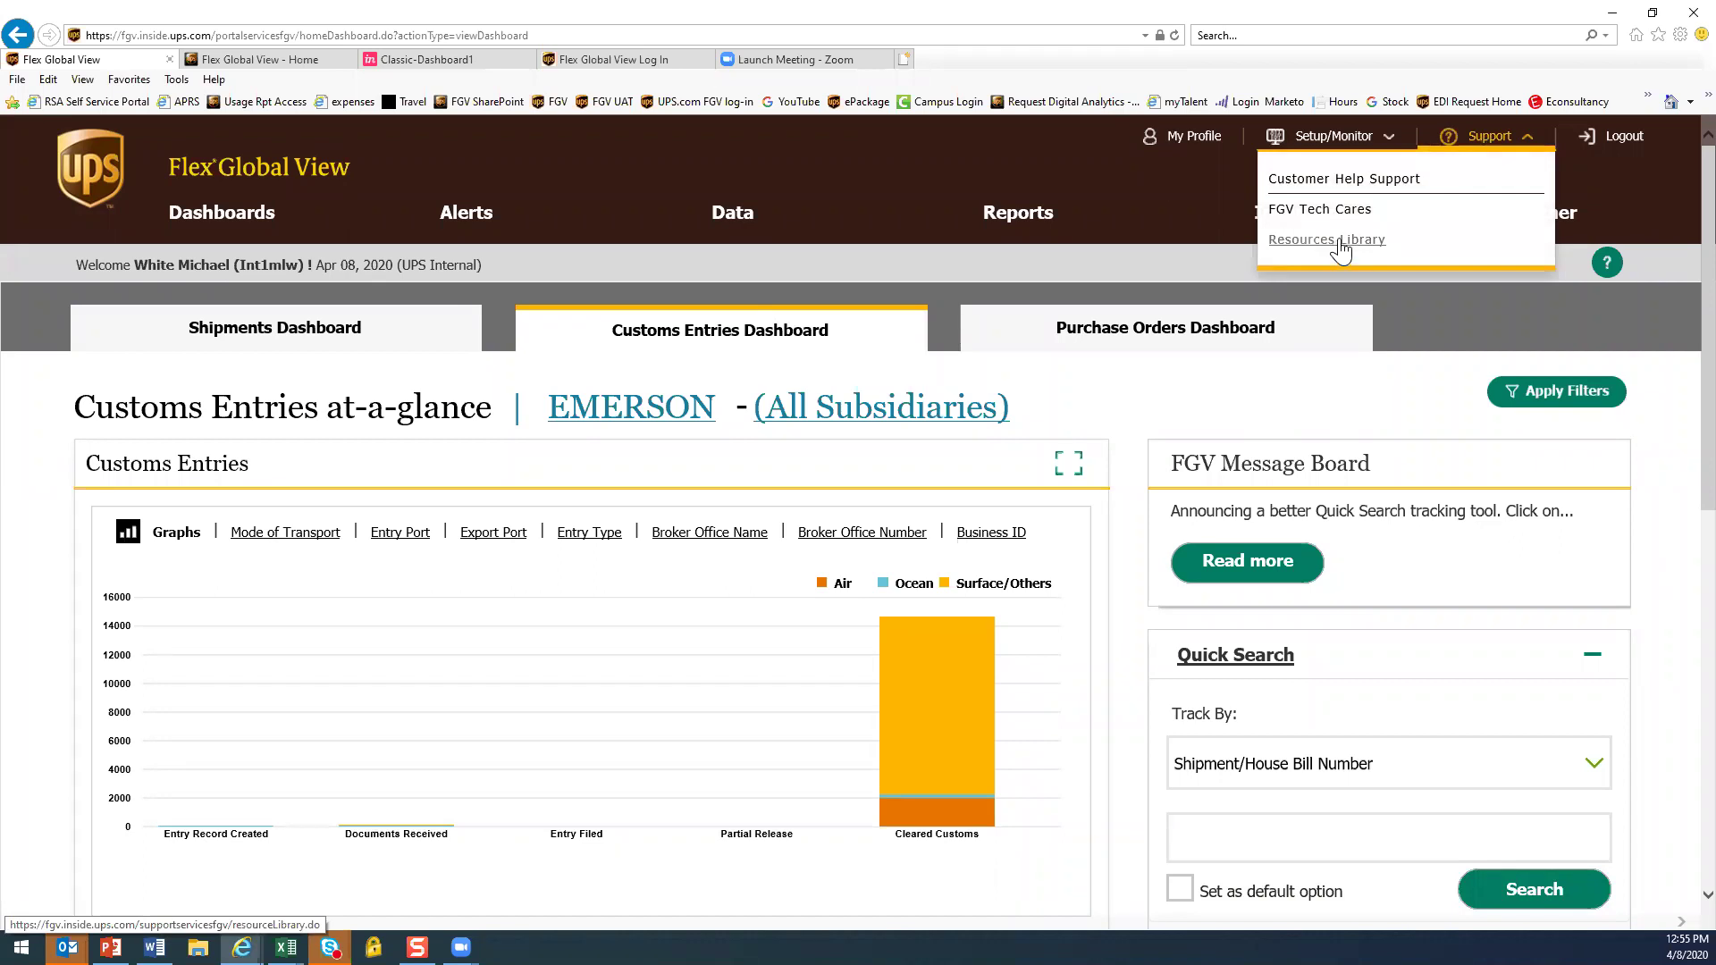
Open the Resource Library and its 'How do I schedule an FGV report?' guide
left_click(1339, 244)
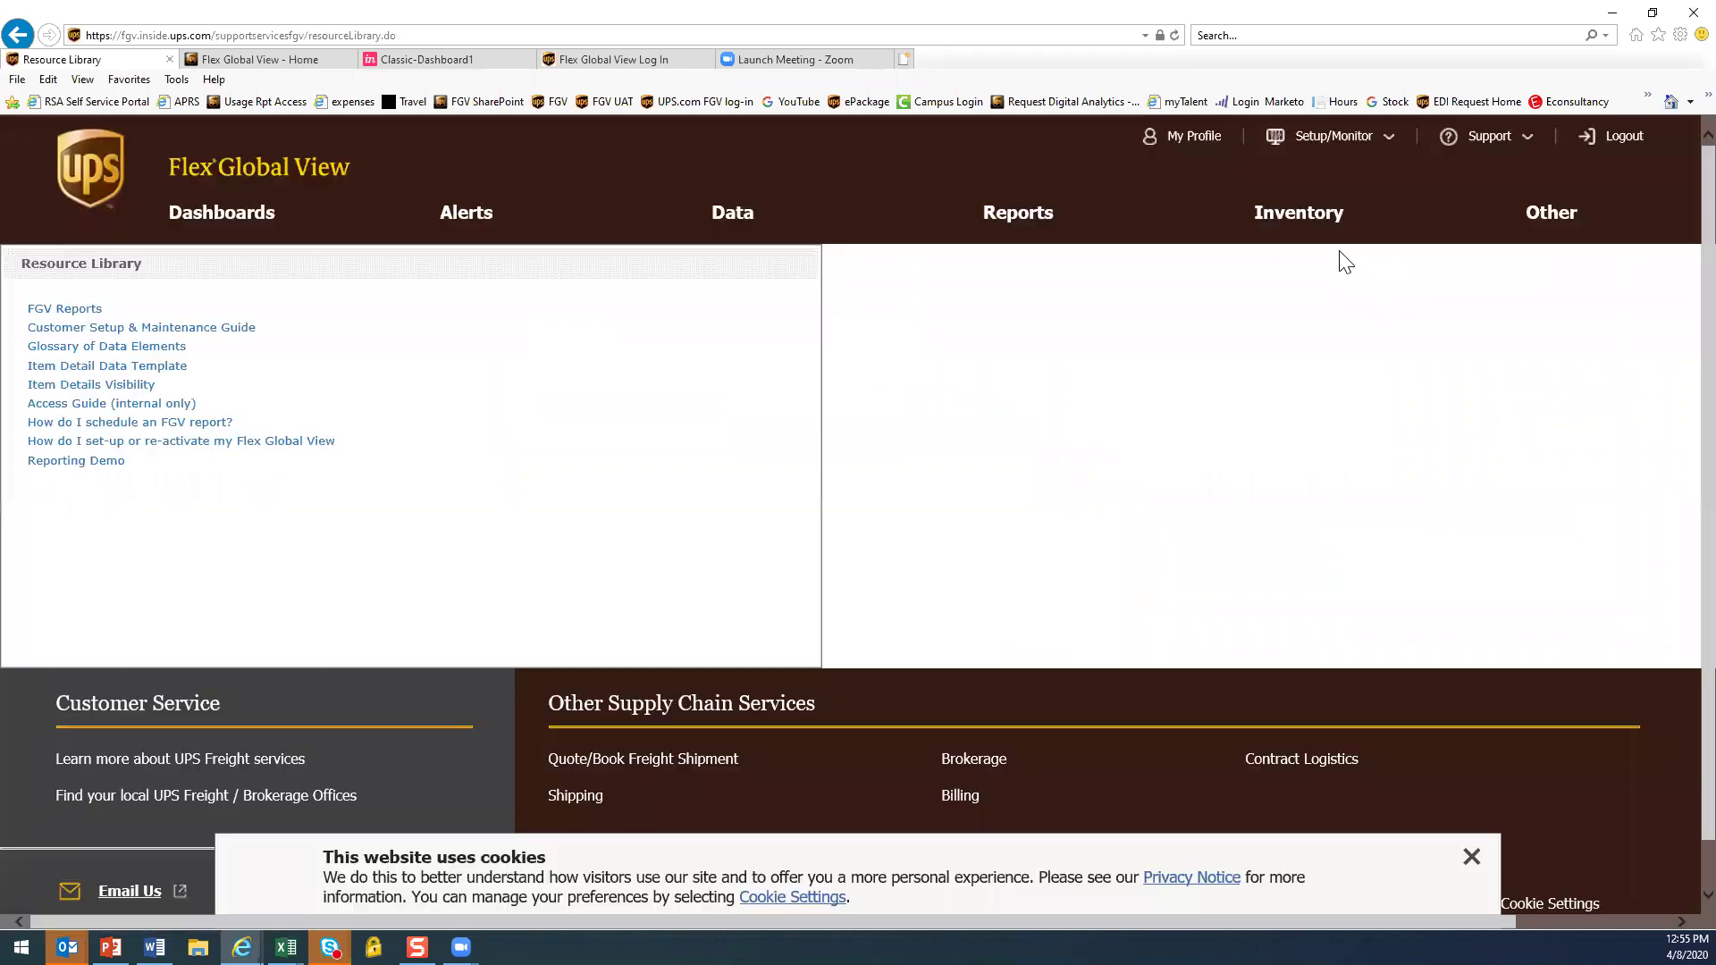
left_click(1470, 857)
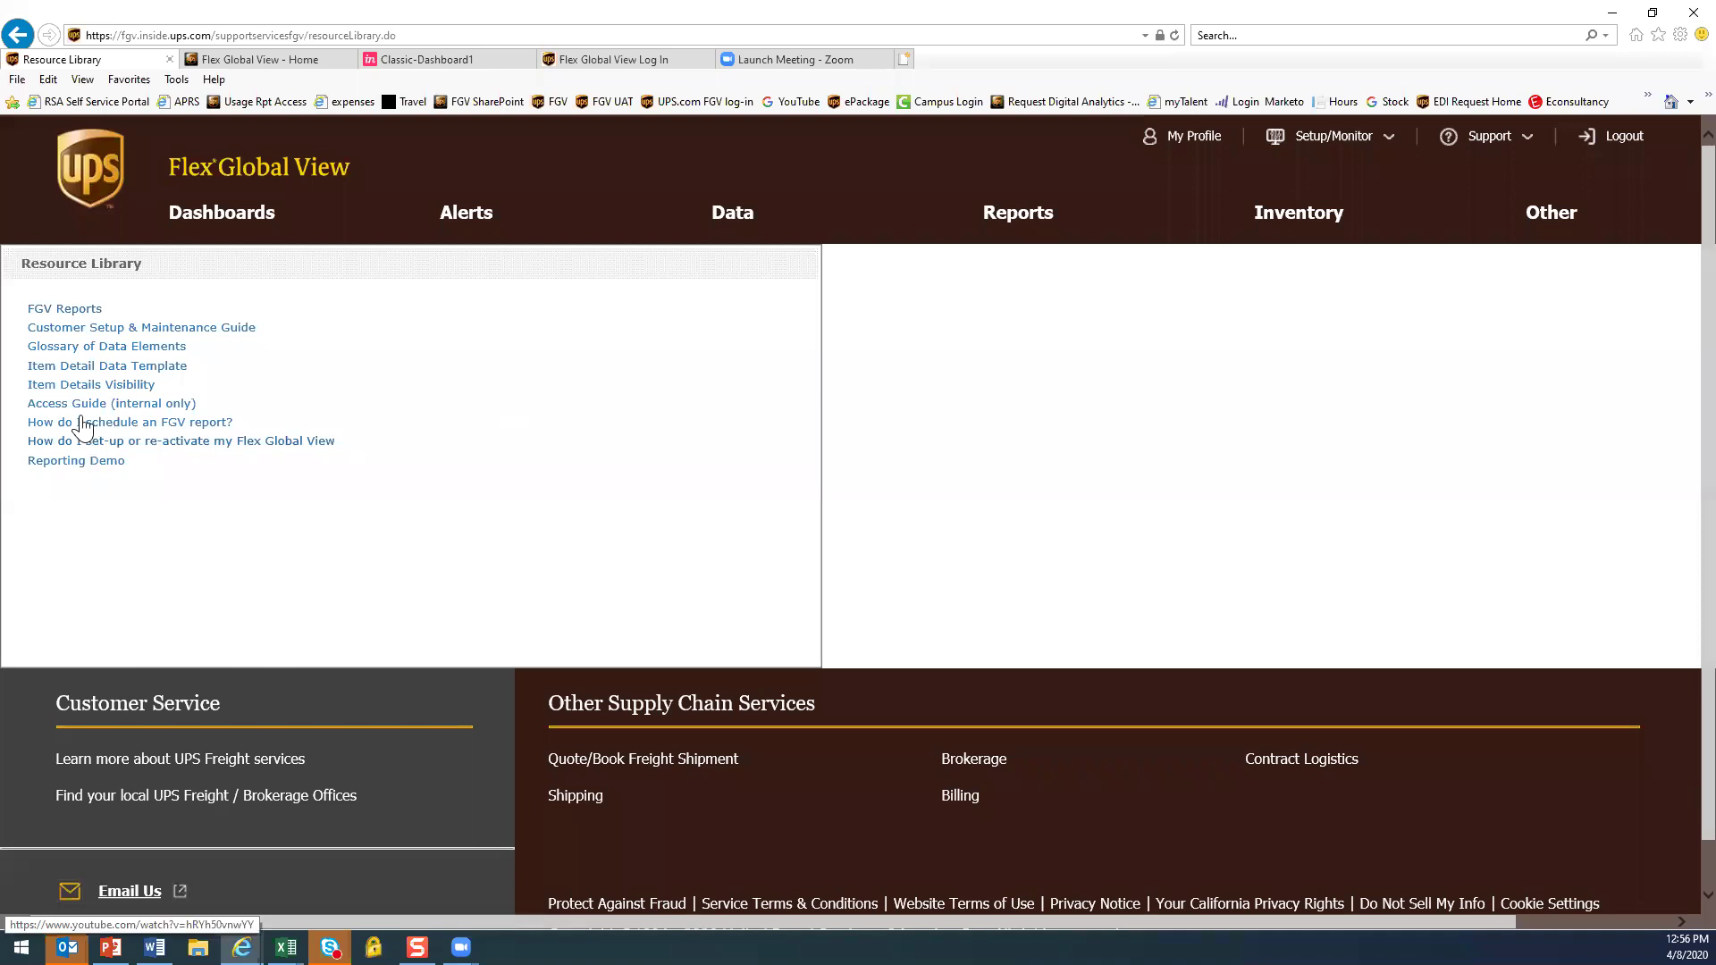
left_click(83, 426)
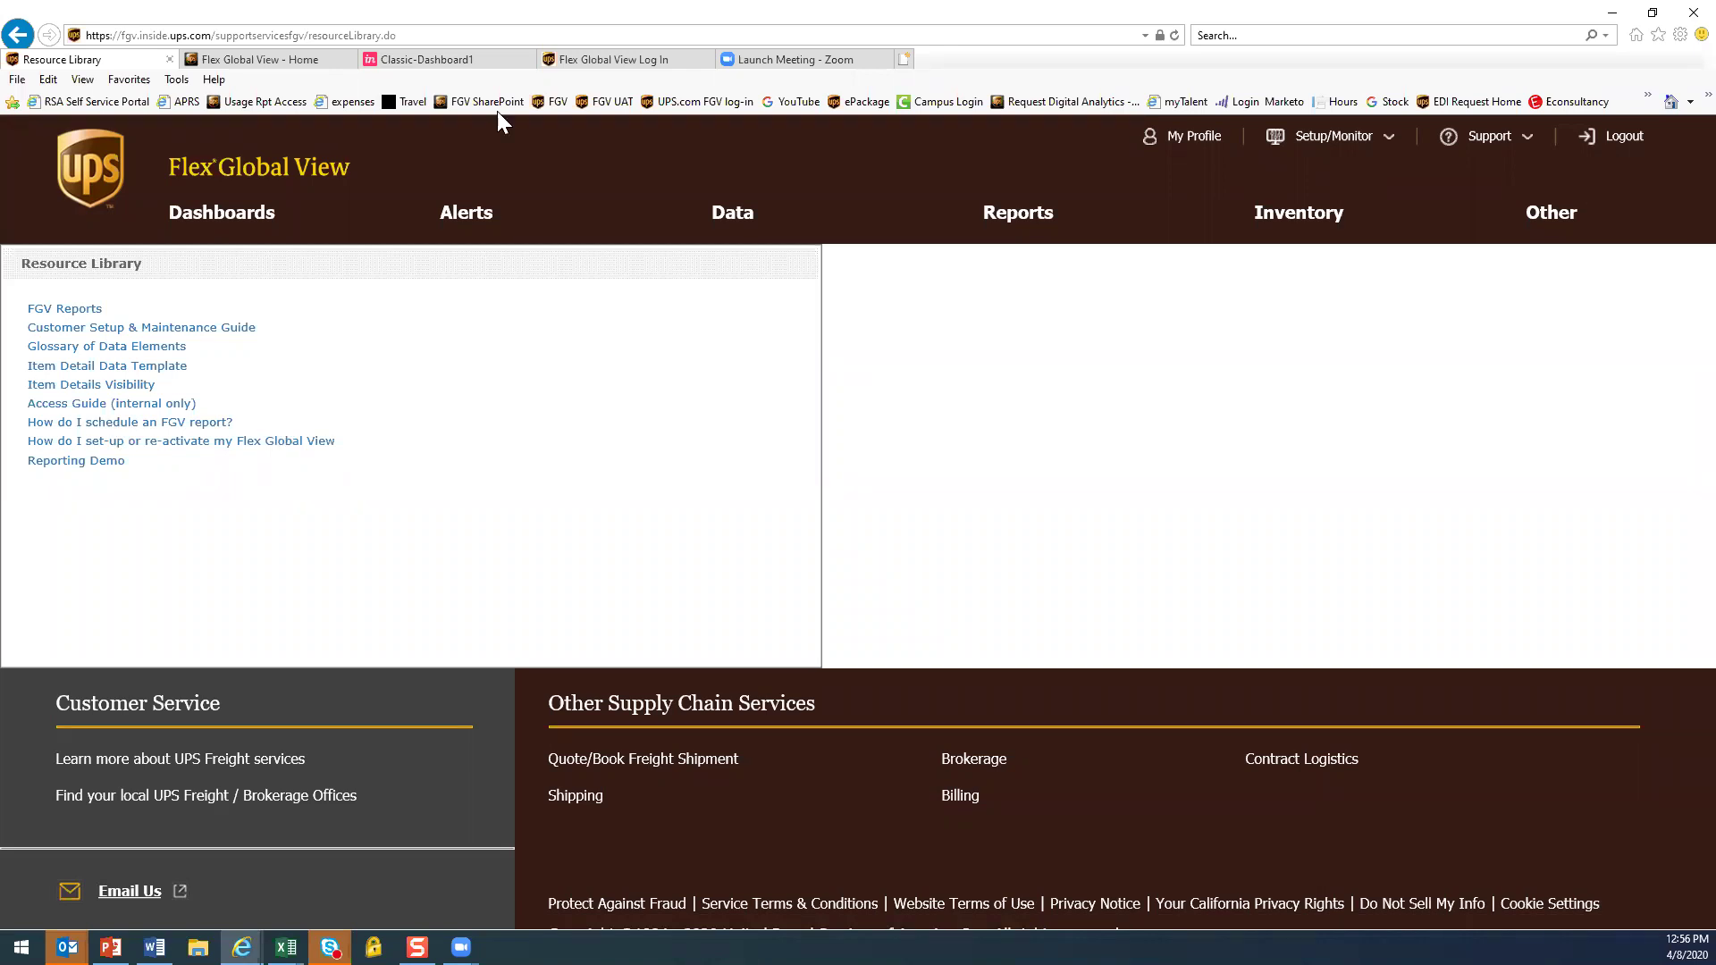
left_click(440, 52)
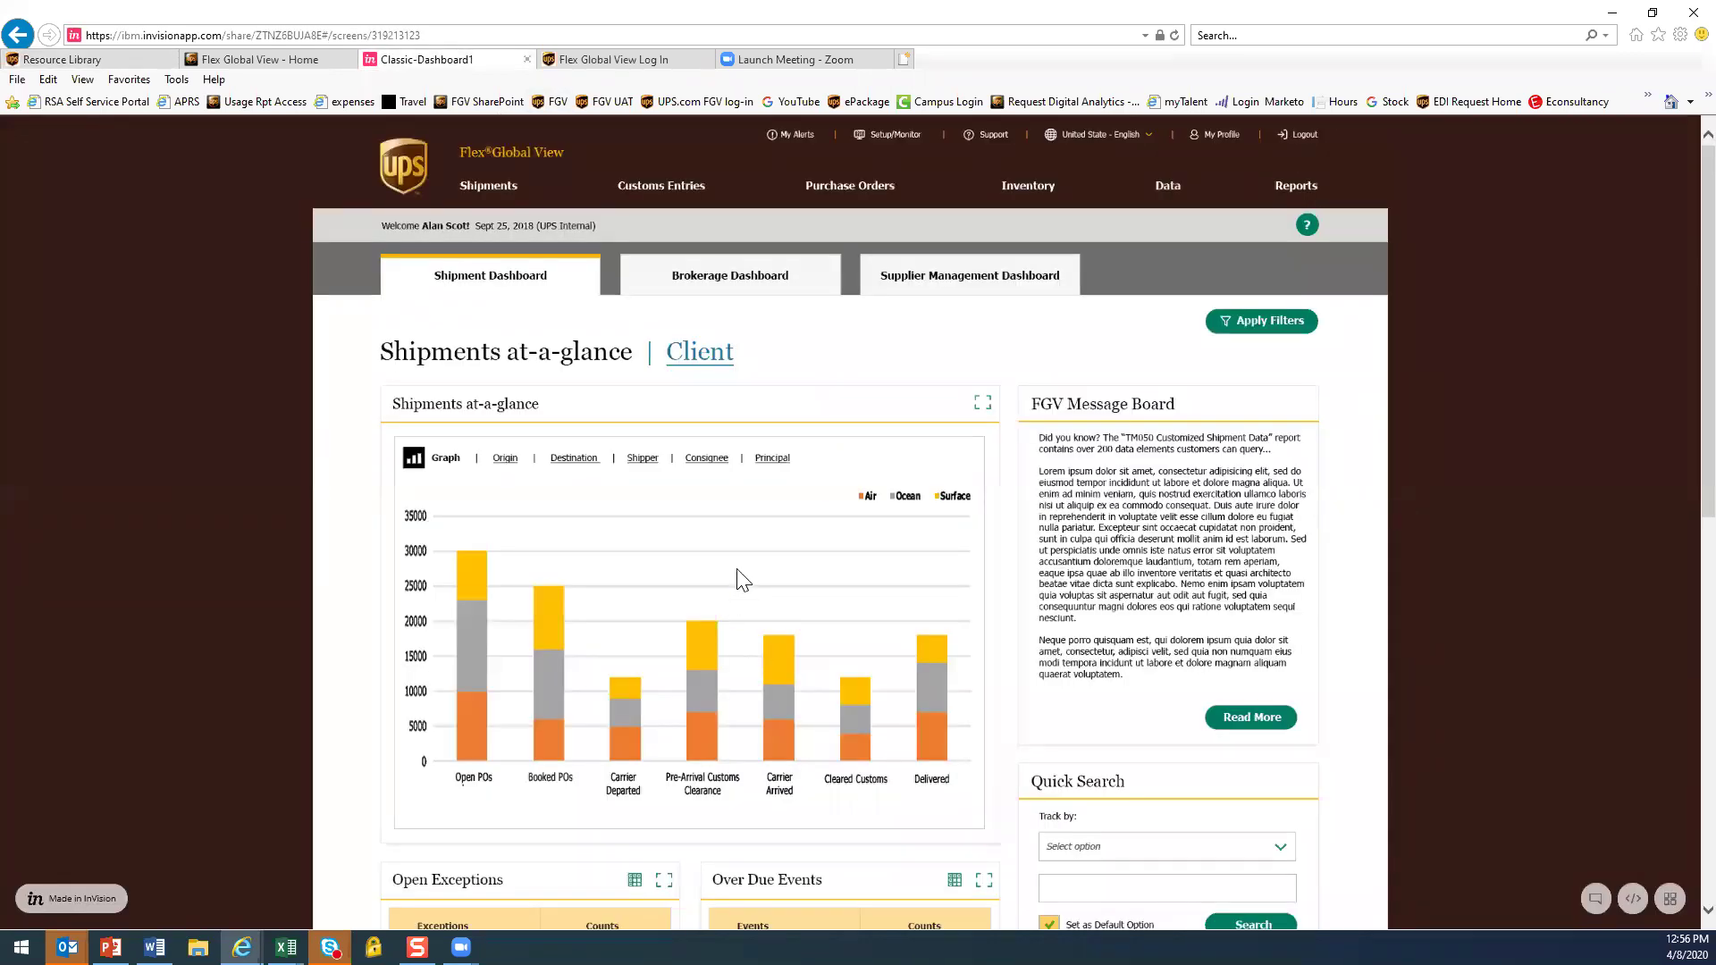
Drill into the prototype's Open POs bar to view its Search Result table, then return to the Resource Library
scroll(843, 537, "down", 2)
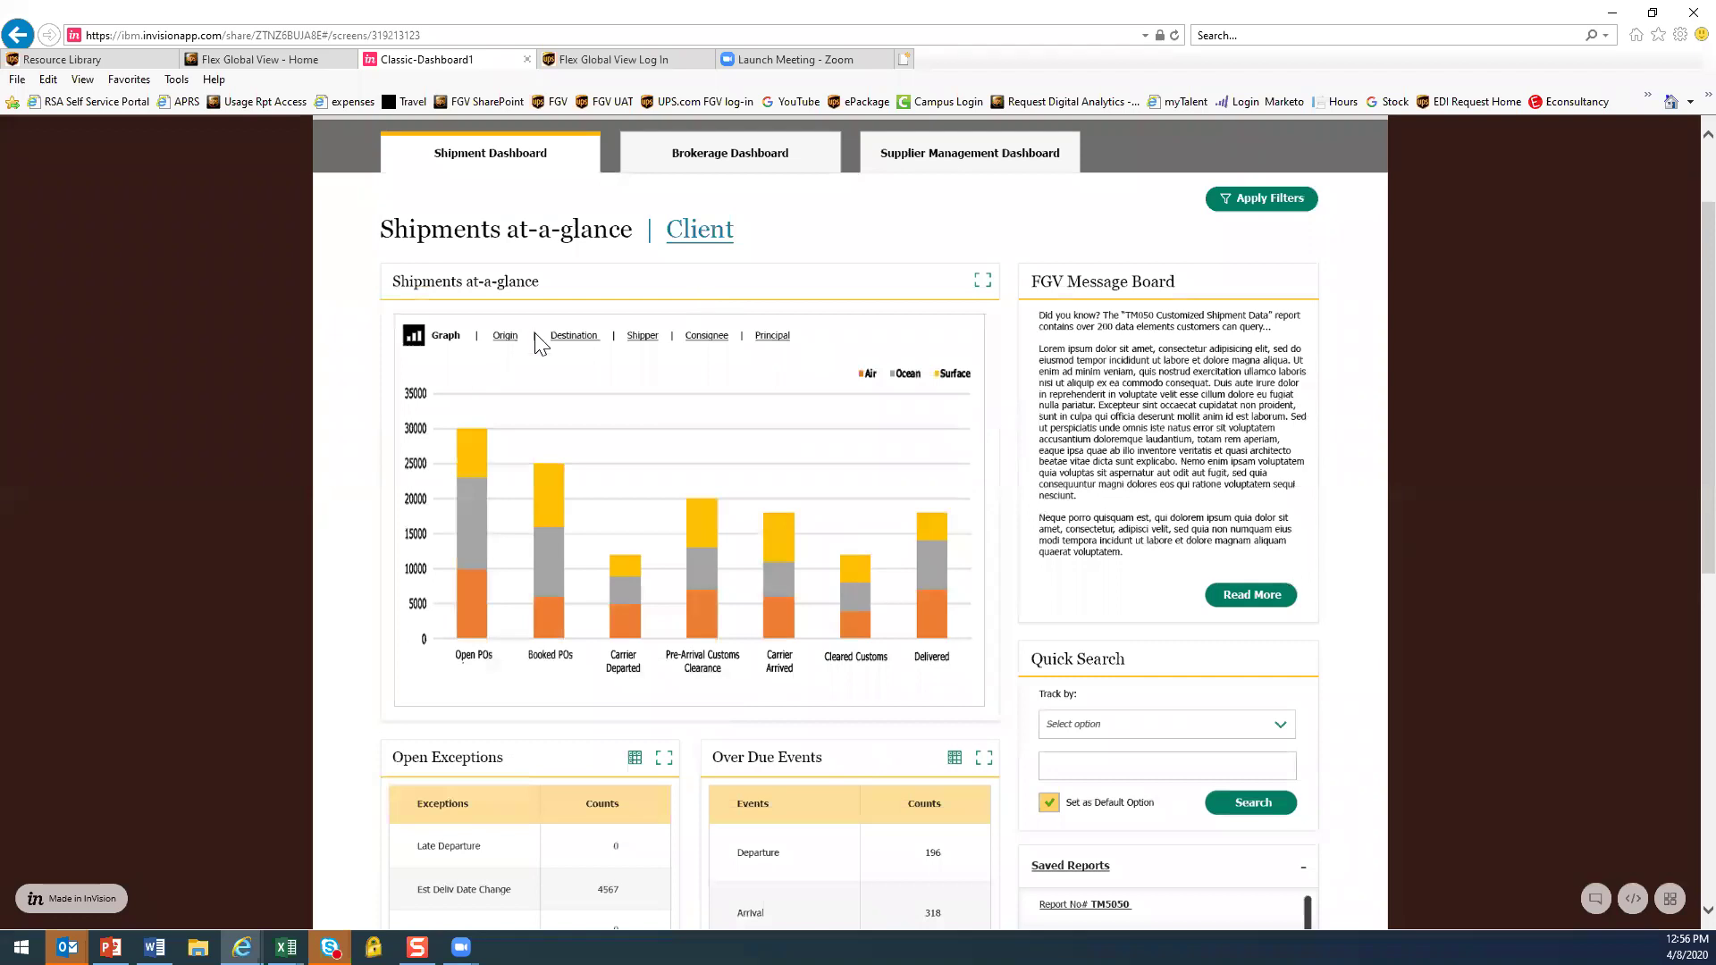
left_click(462, 475)
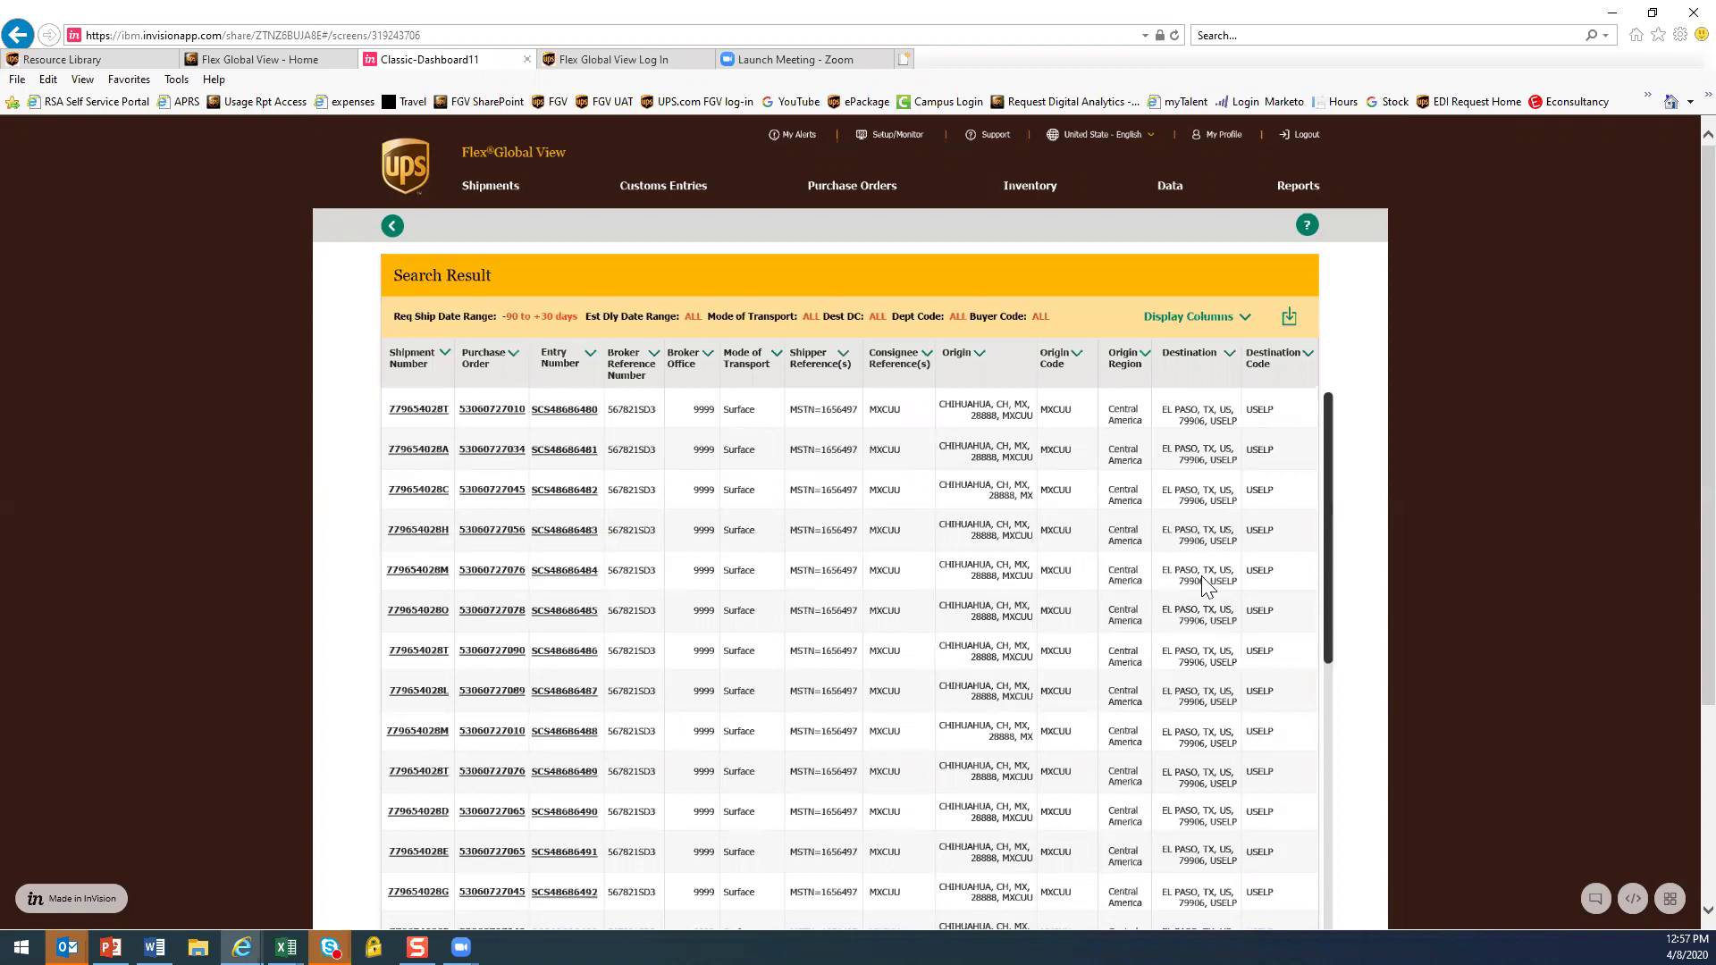
scroll(1096, 621, "down", 5)
scroll(1092, 617, "up", 5)
left_click(106, 60)
left_click(215, 216)
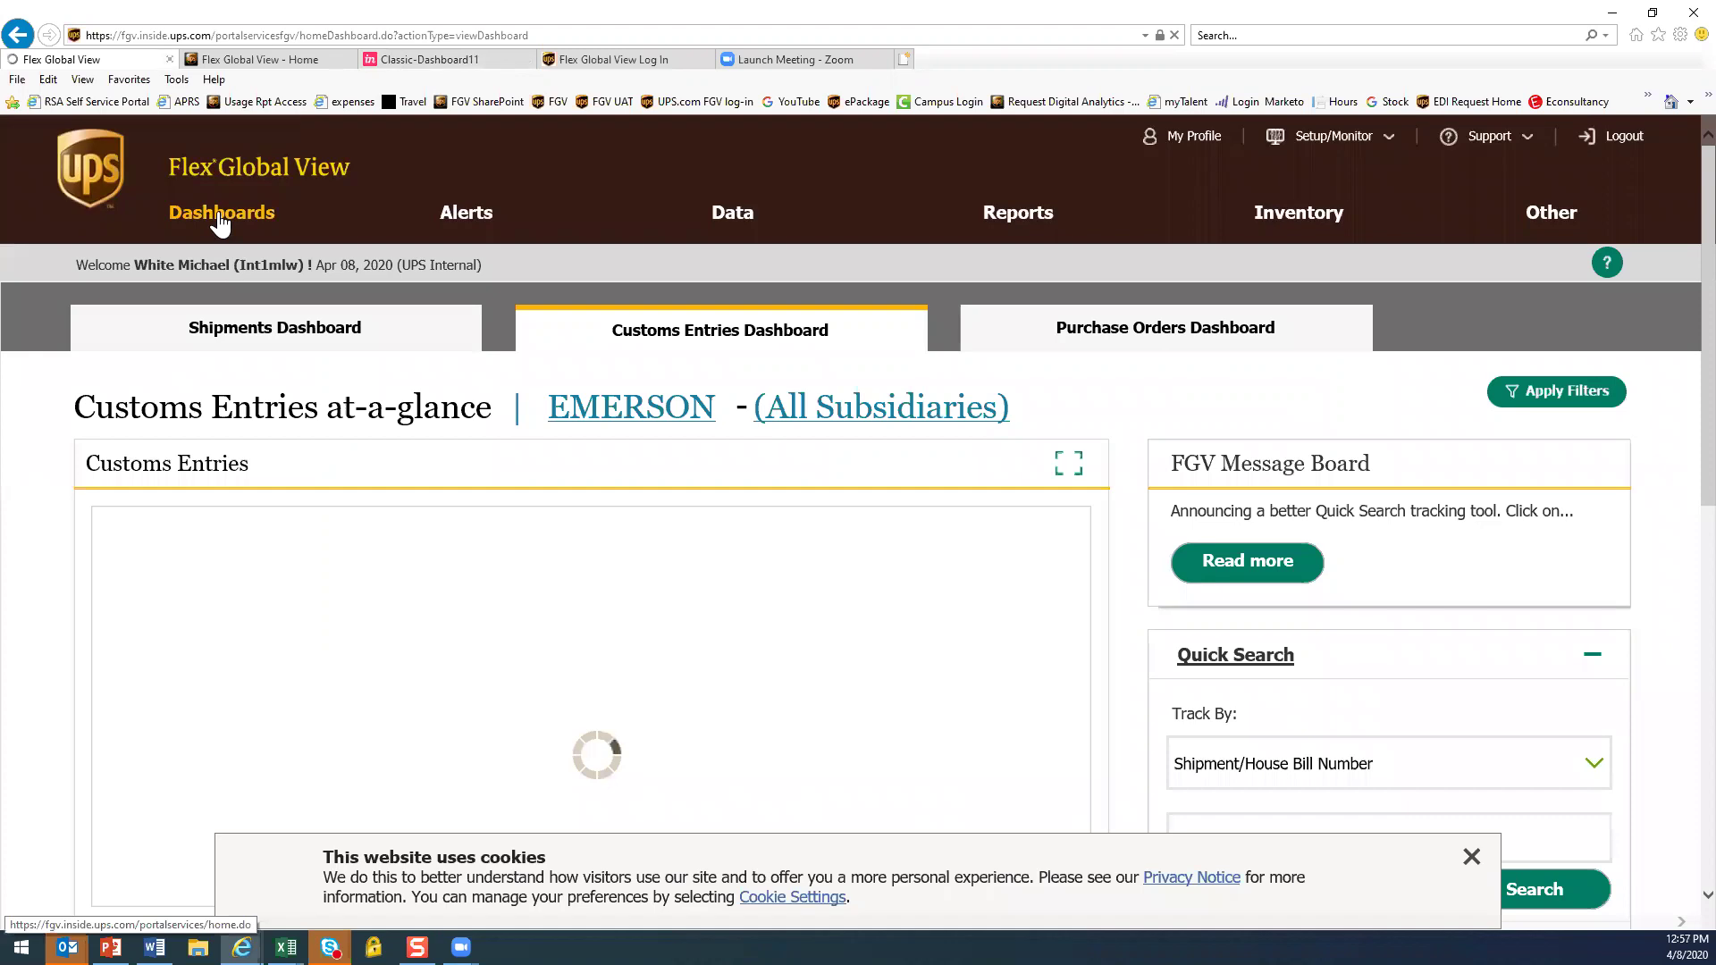
List the Shipments dashboard's Arrived shipments and open the first one's Dallas/Fort Worth–Calgary status page
scroll(617, 697, "down", 3)
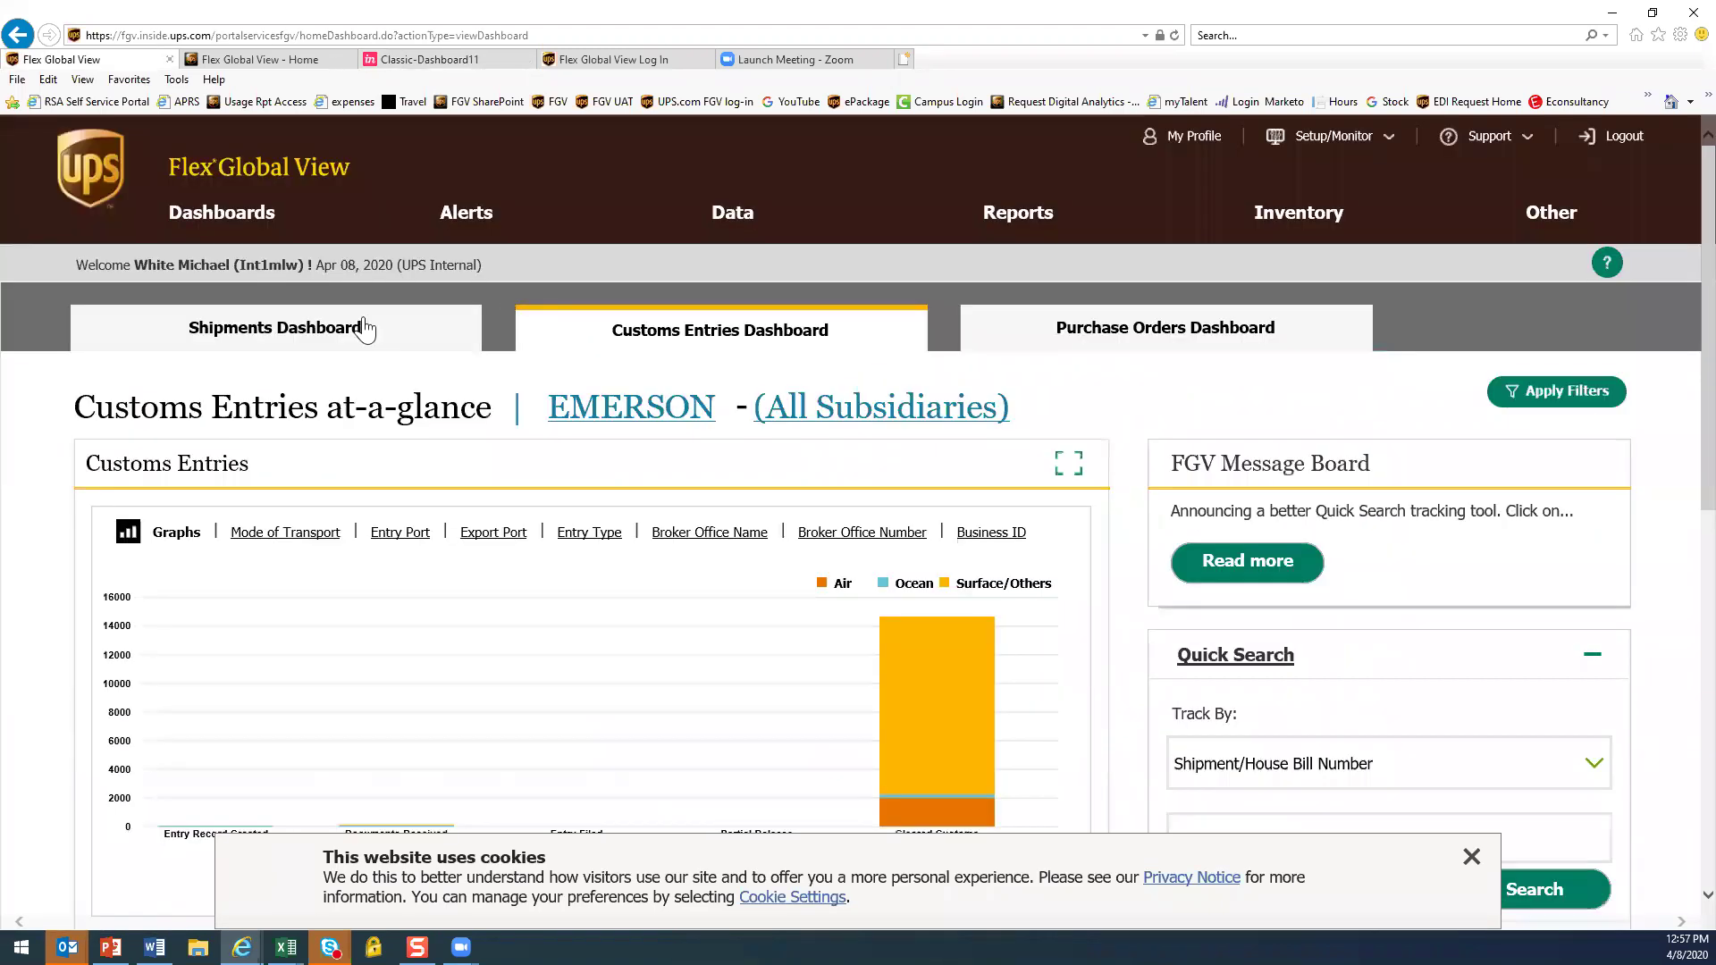
scroll(364, 330, "up", 3)
left_click(345, 332)
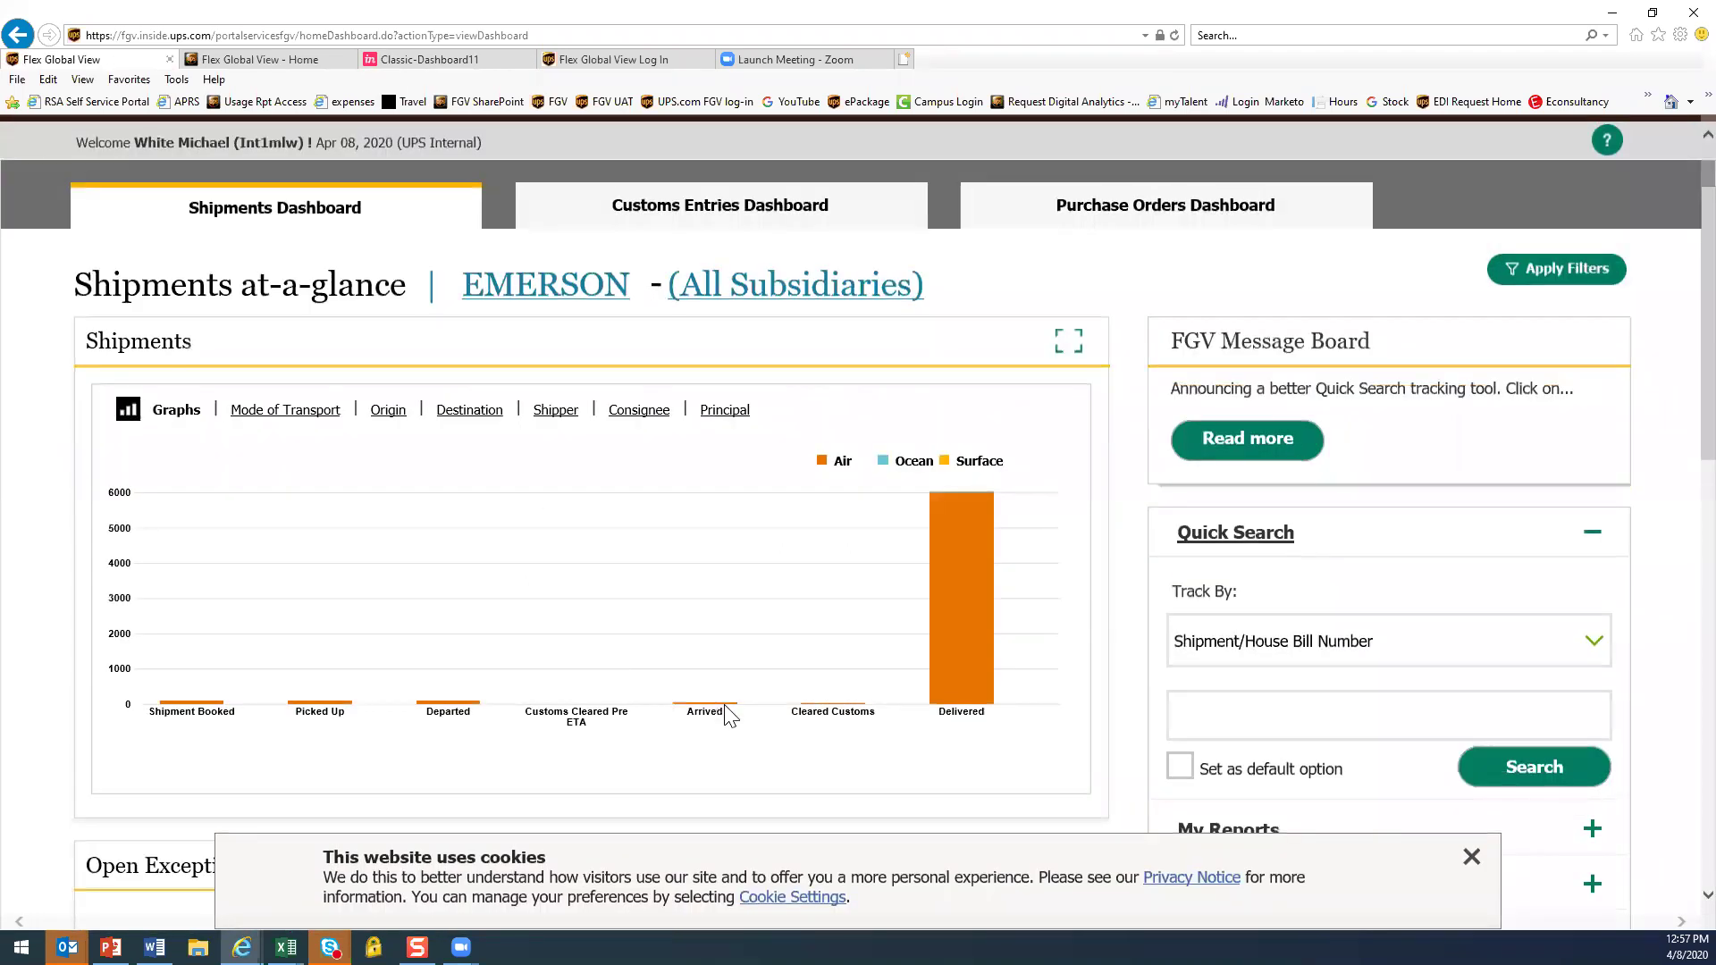
left_click(716, 704)
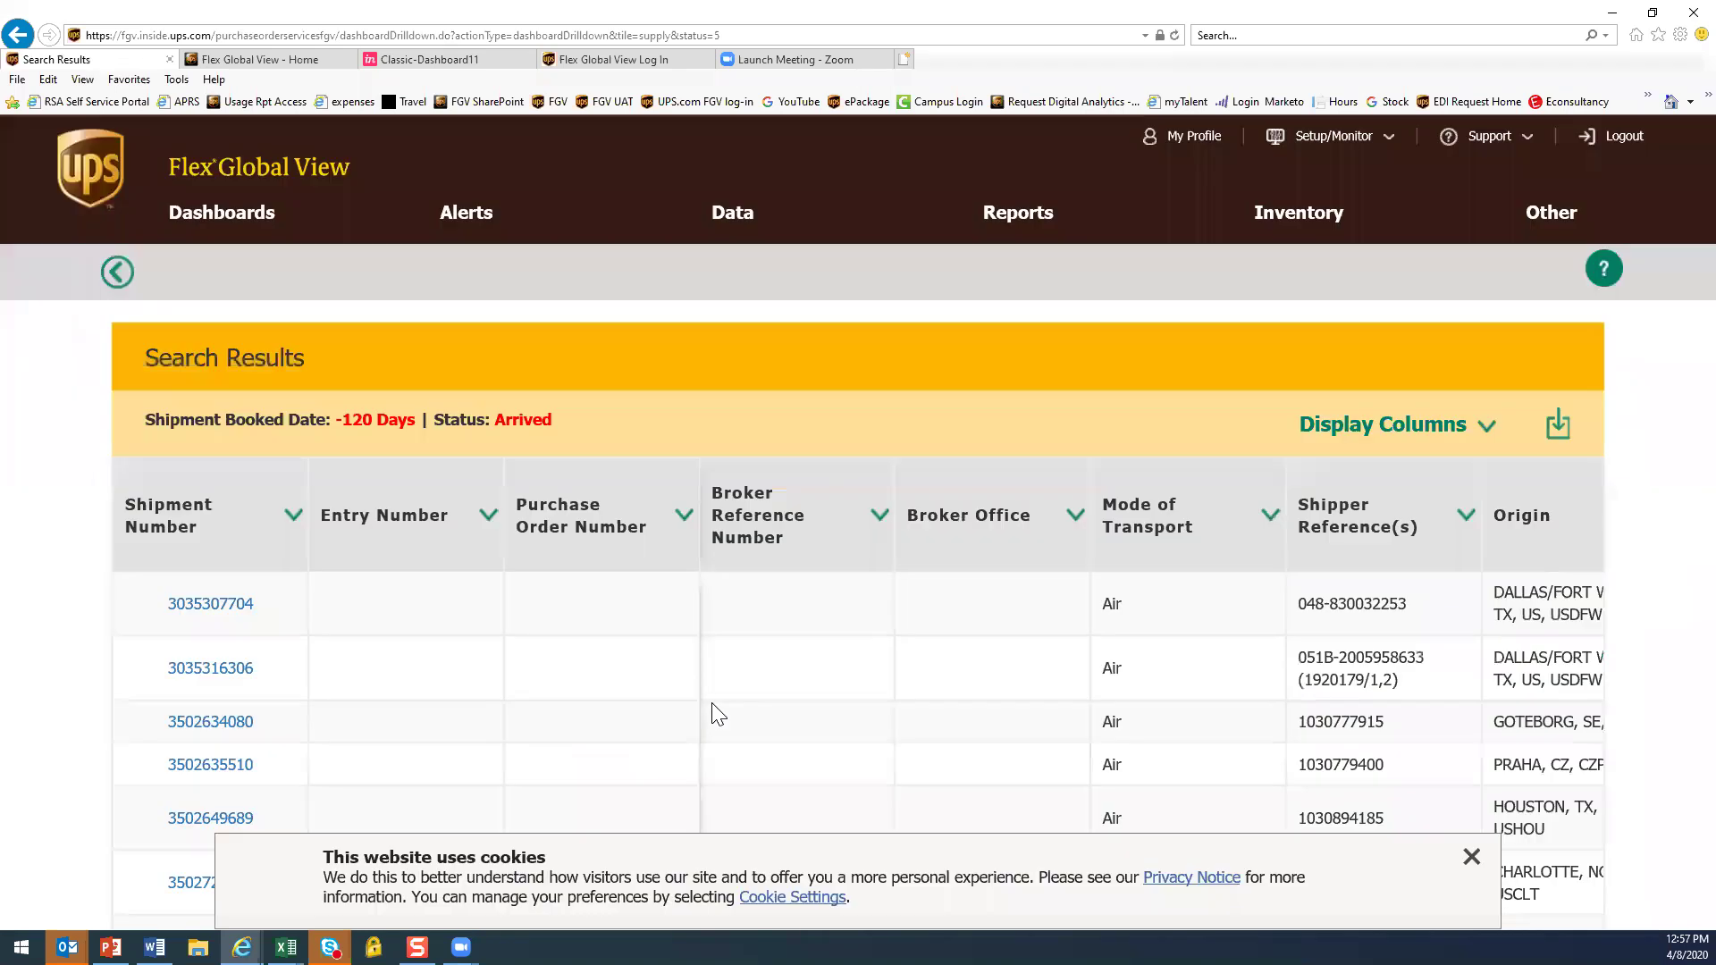
left_click(222, 613)
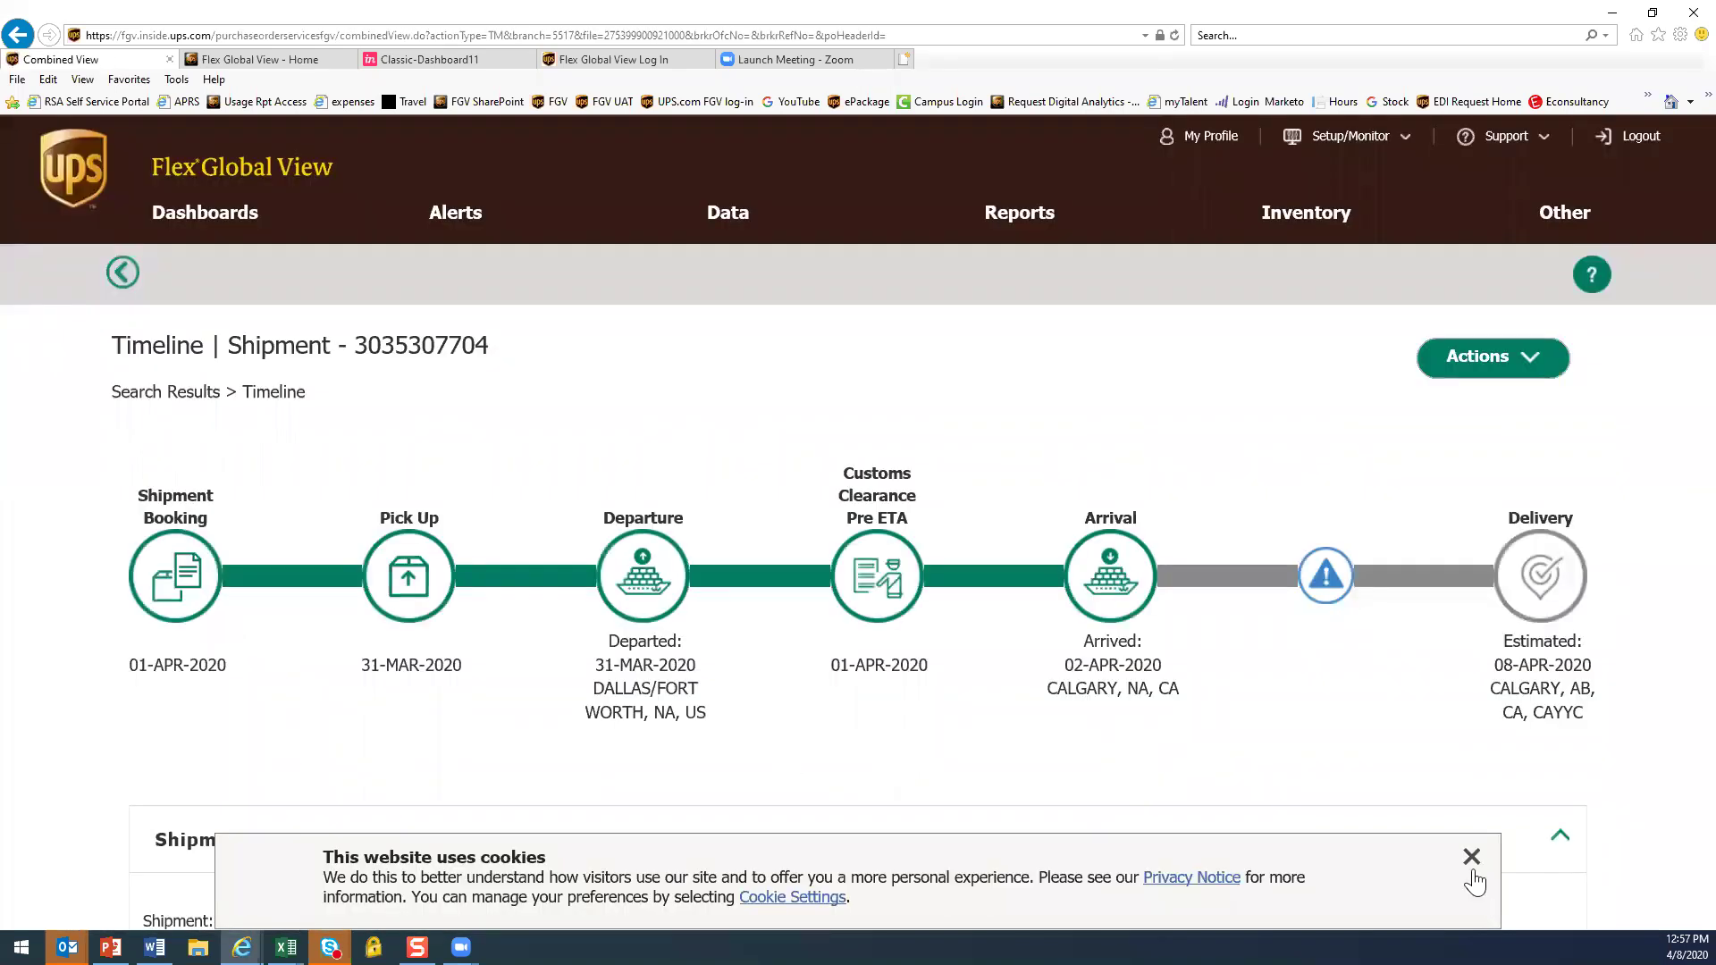
left_click(1470, 859)
scroll(1108, 684, "down", 1)
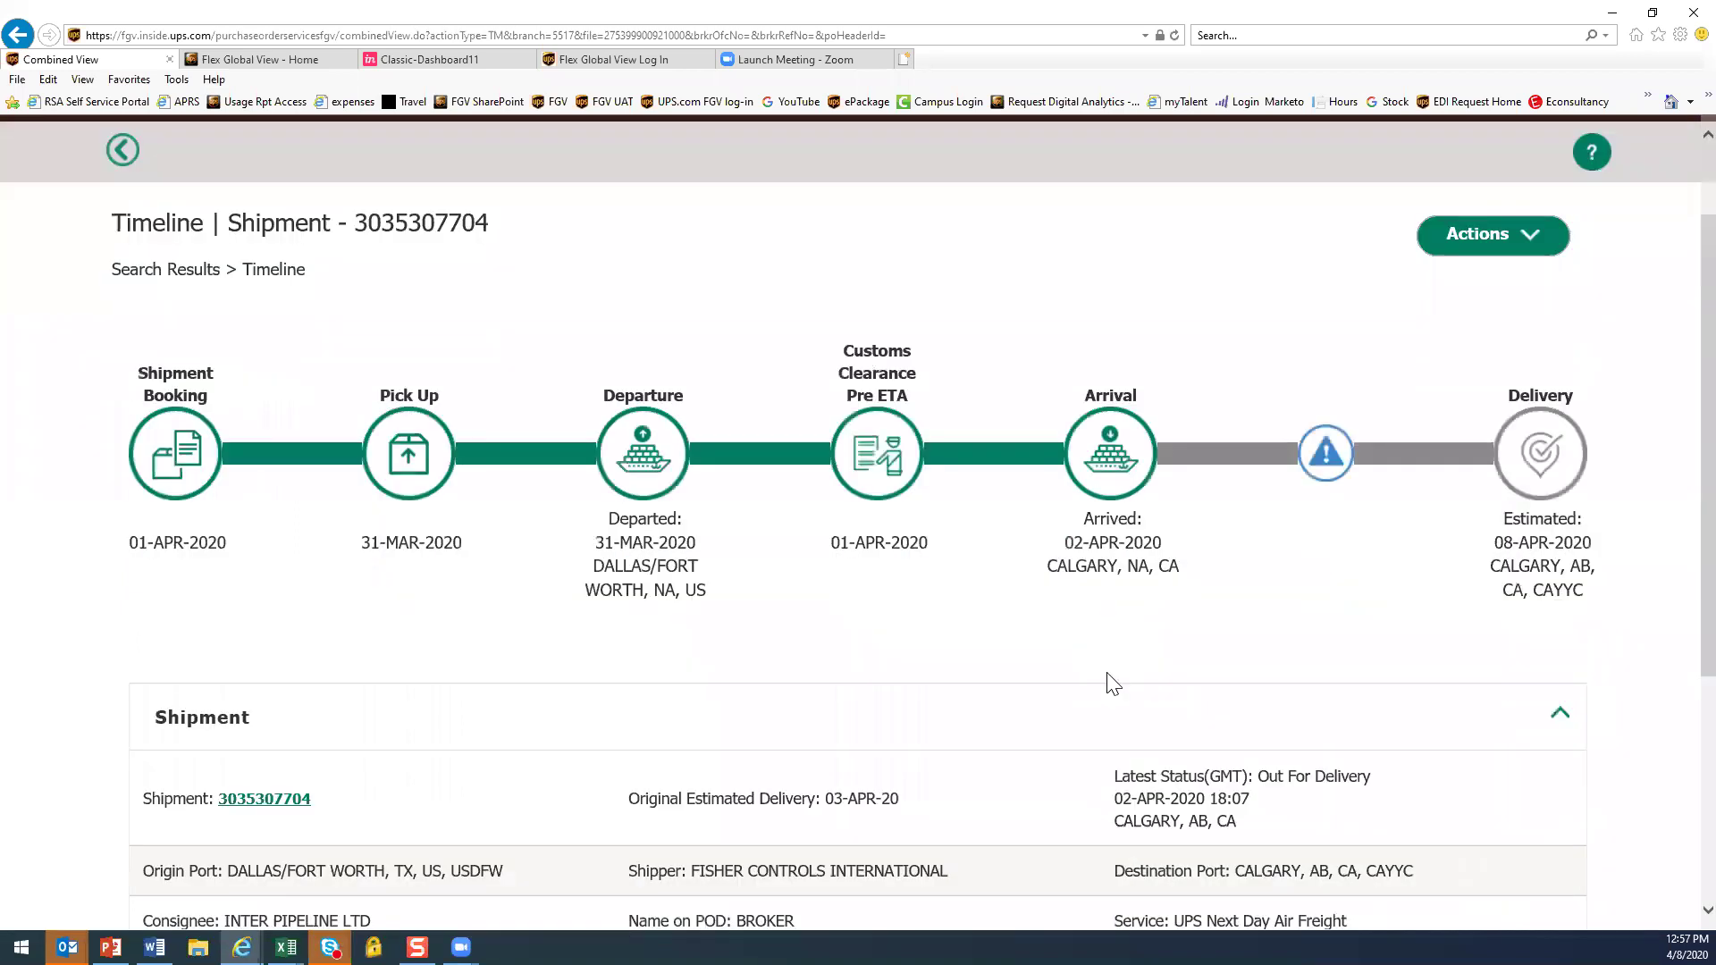
scroll(1111, 684, "down", 1)
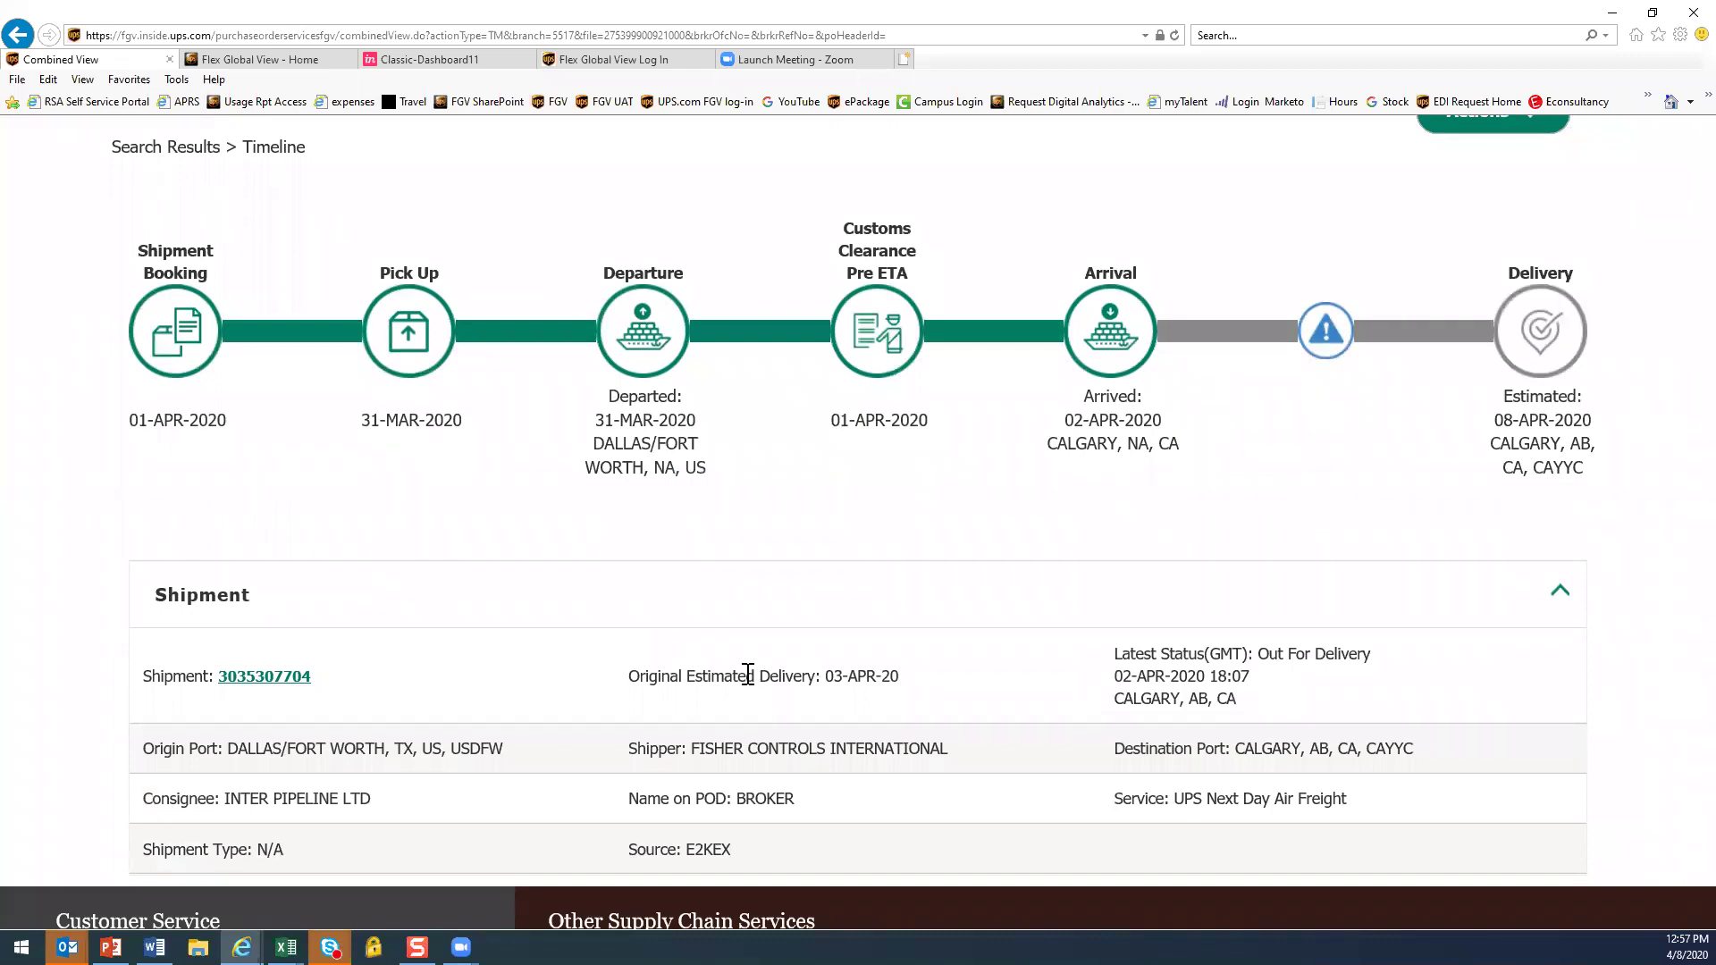
left_click(265, 677)
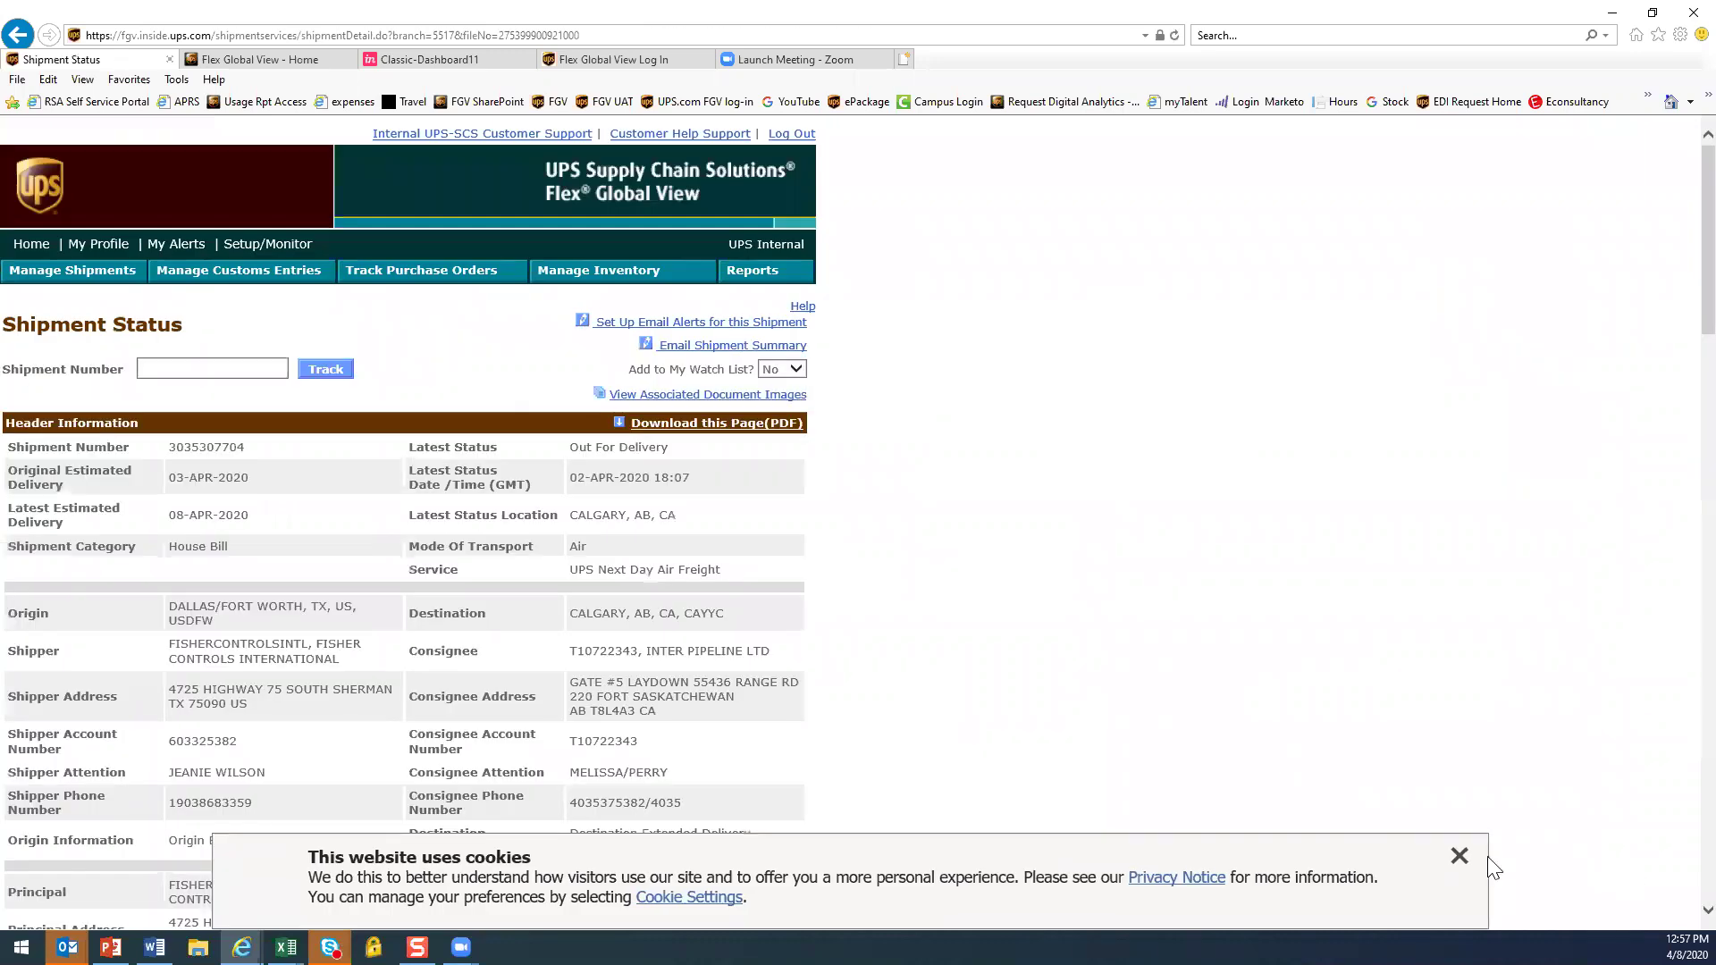
Dismiss the cookie notice and scroll through the Dallas/Fort Worth–Calgary shipment status details
left_click(1460, 856)
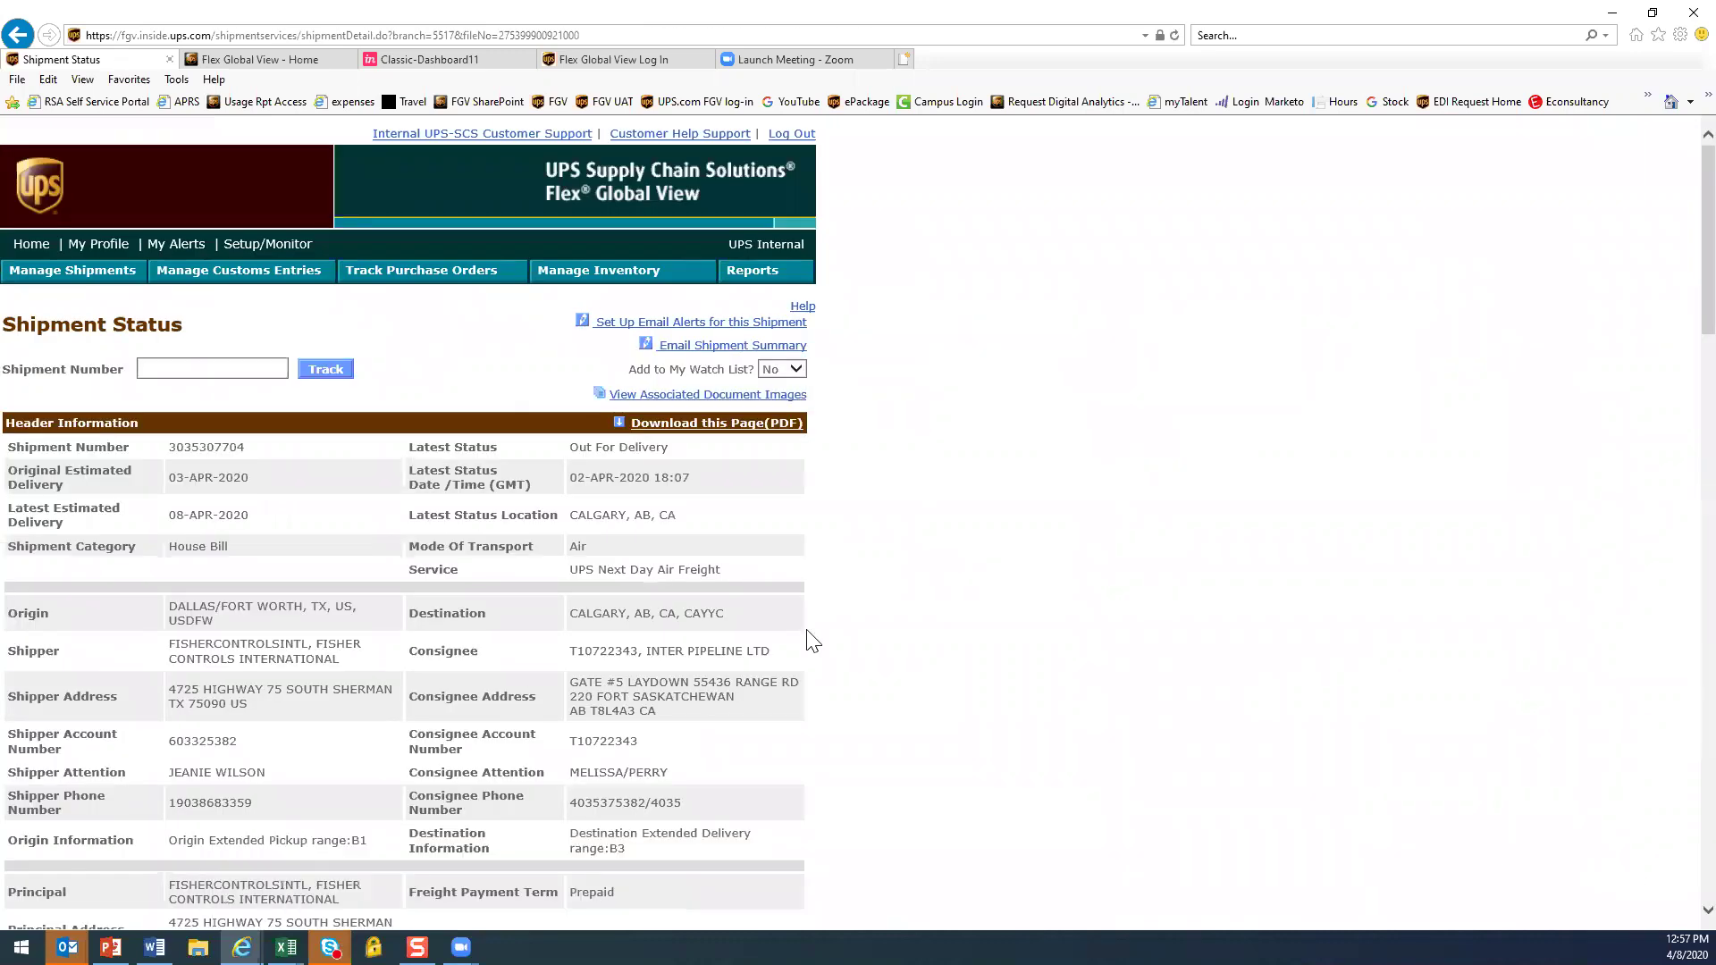
scroll(812, 640, "down", 8)
scroll(812, 636, "up", 7)
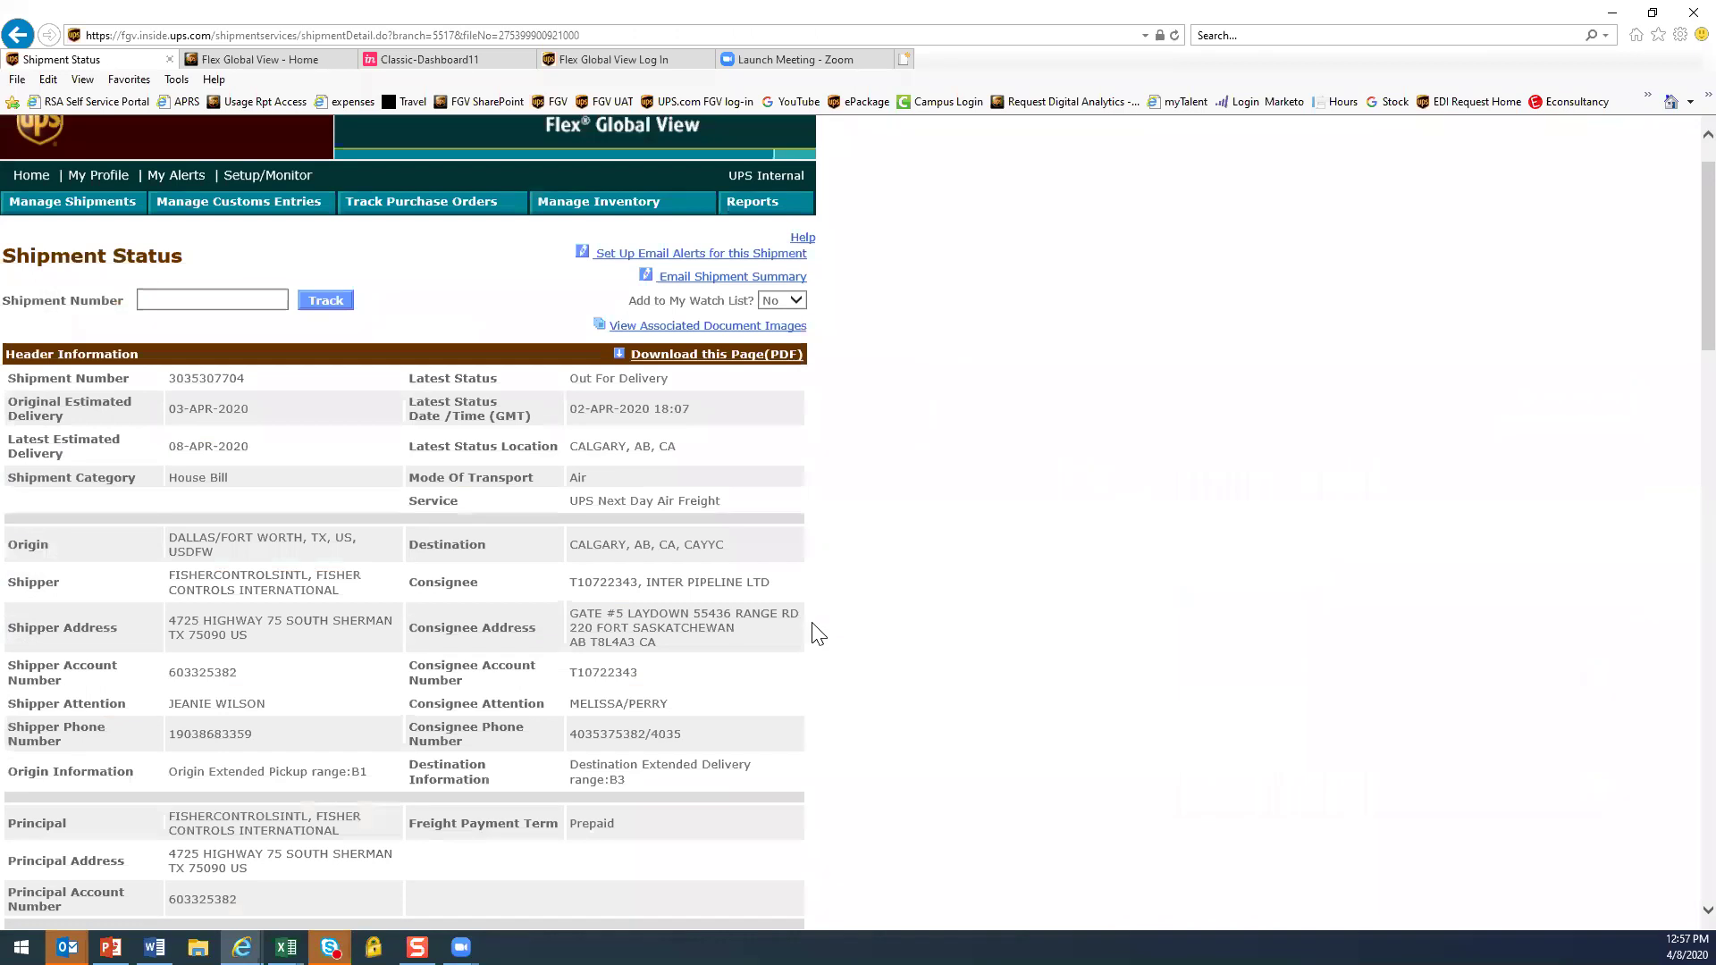
scroll(815, 635, "up", 1)
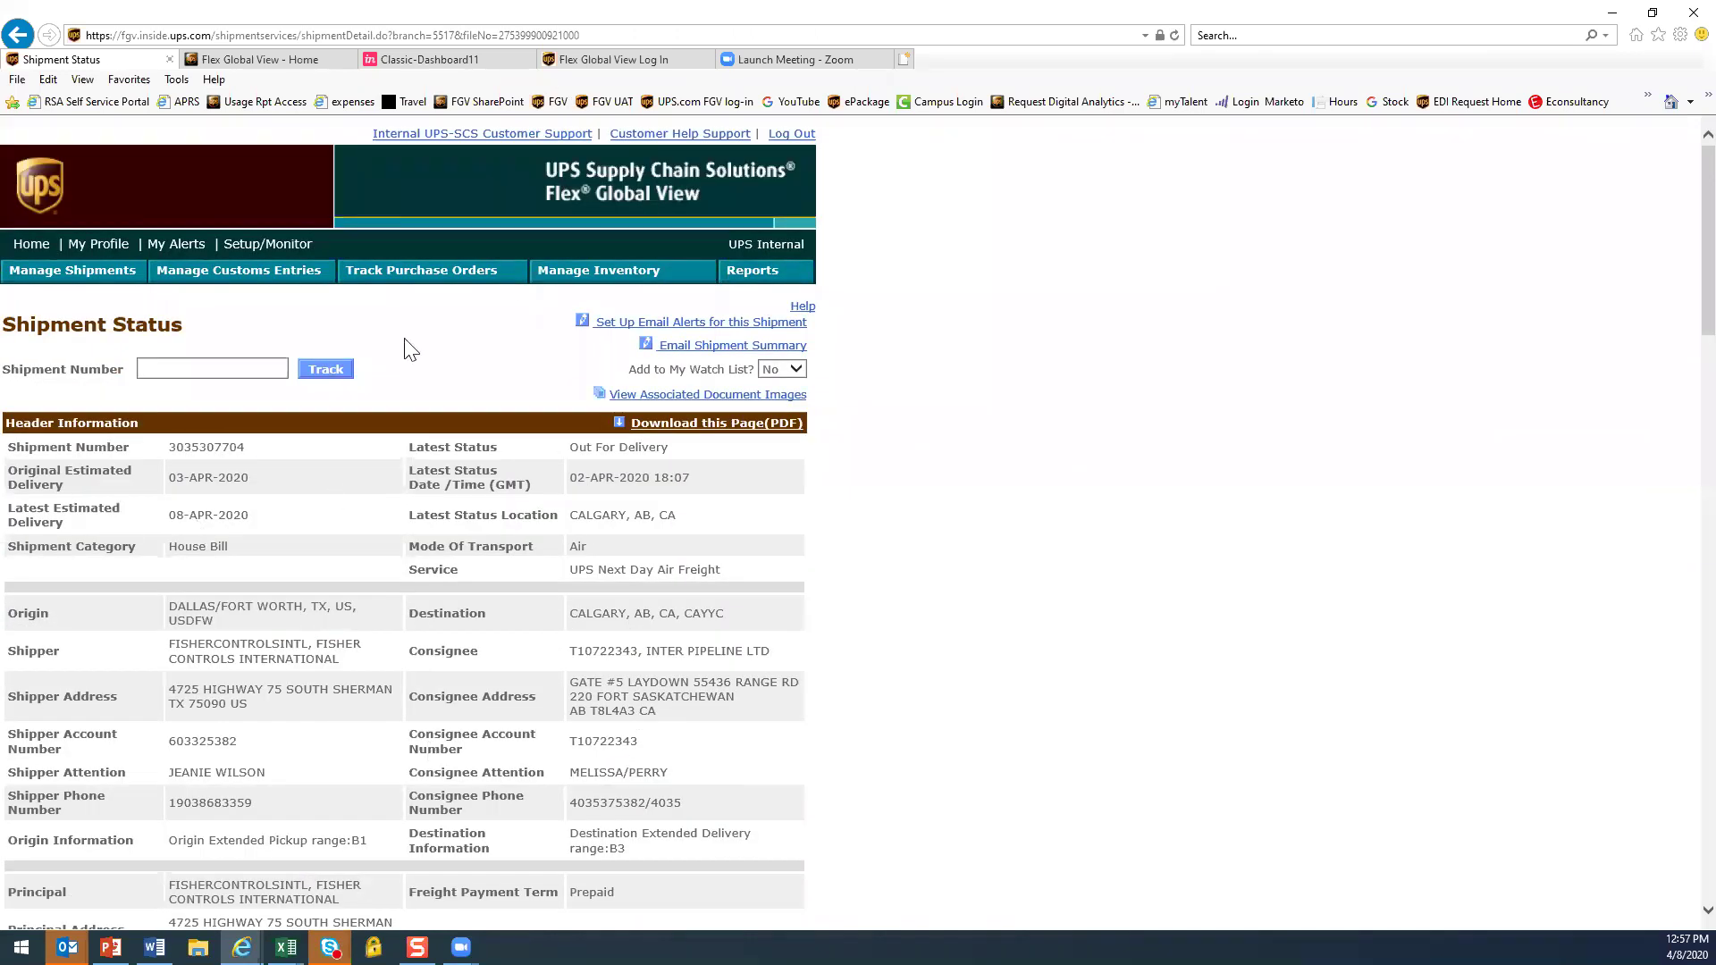
left_click(454, 60)
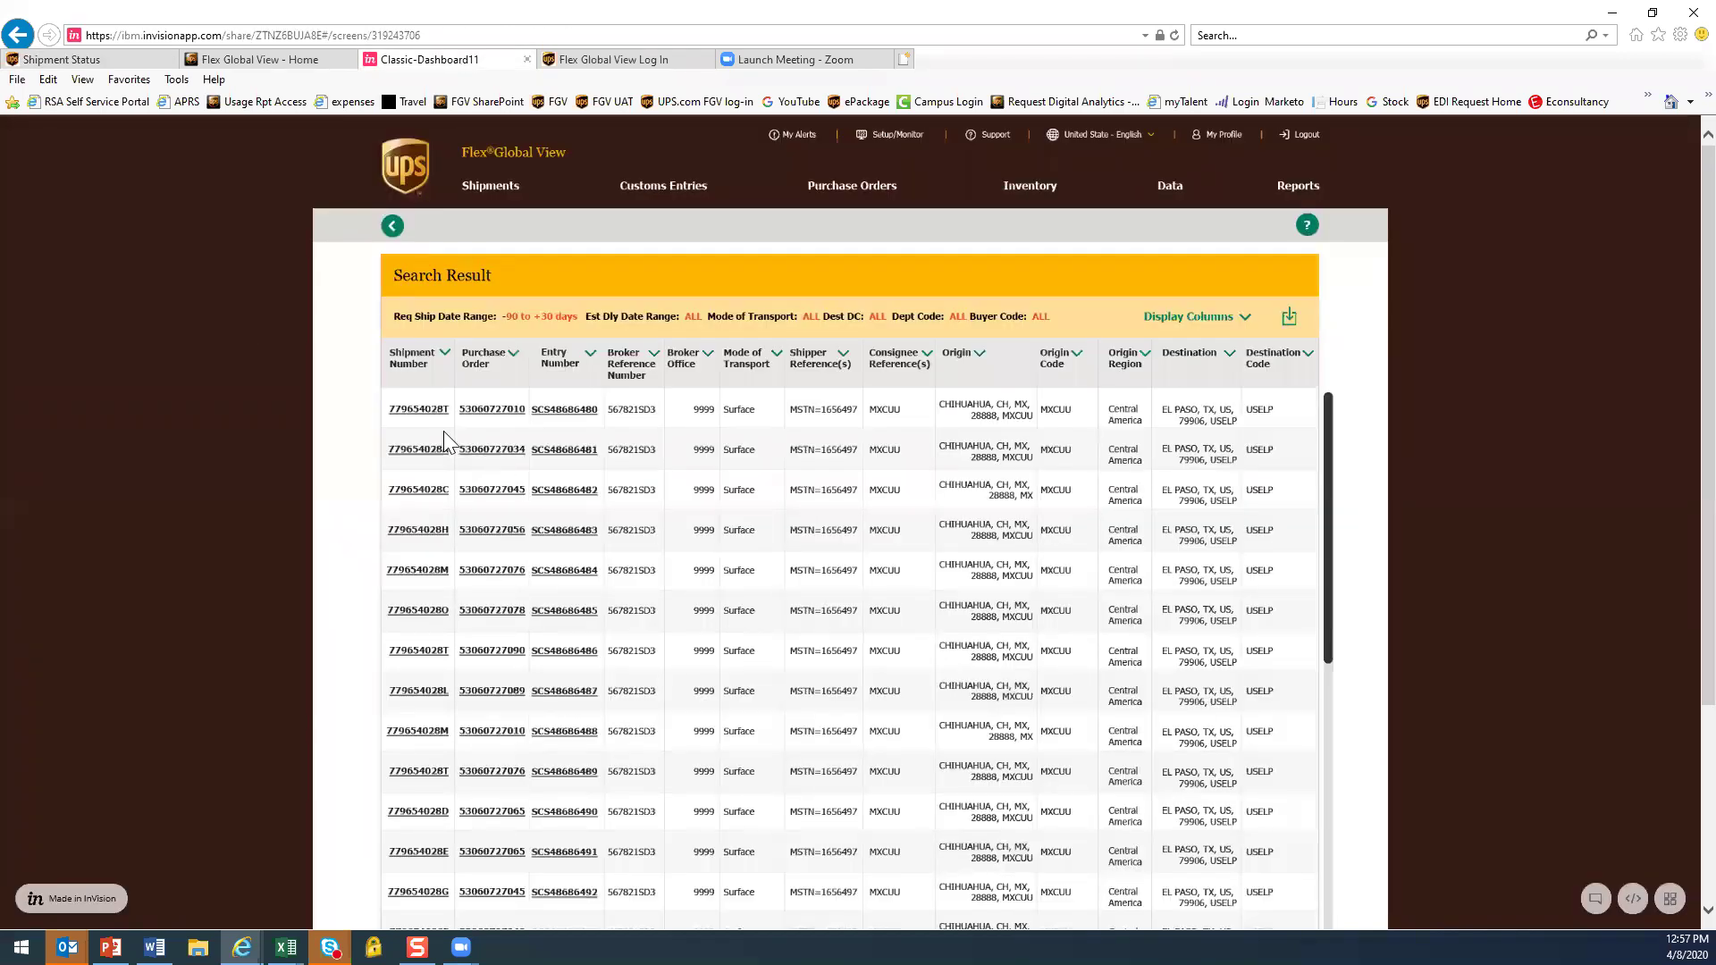
Open the first prototype shipment's details and review its additional info, itinerary legs and customer references
left_click(427, 413)
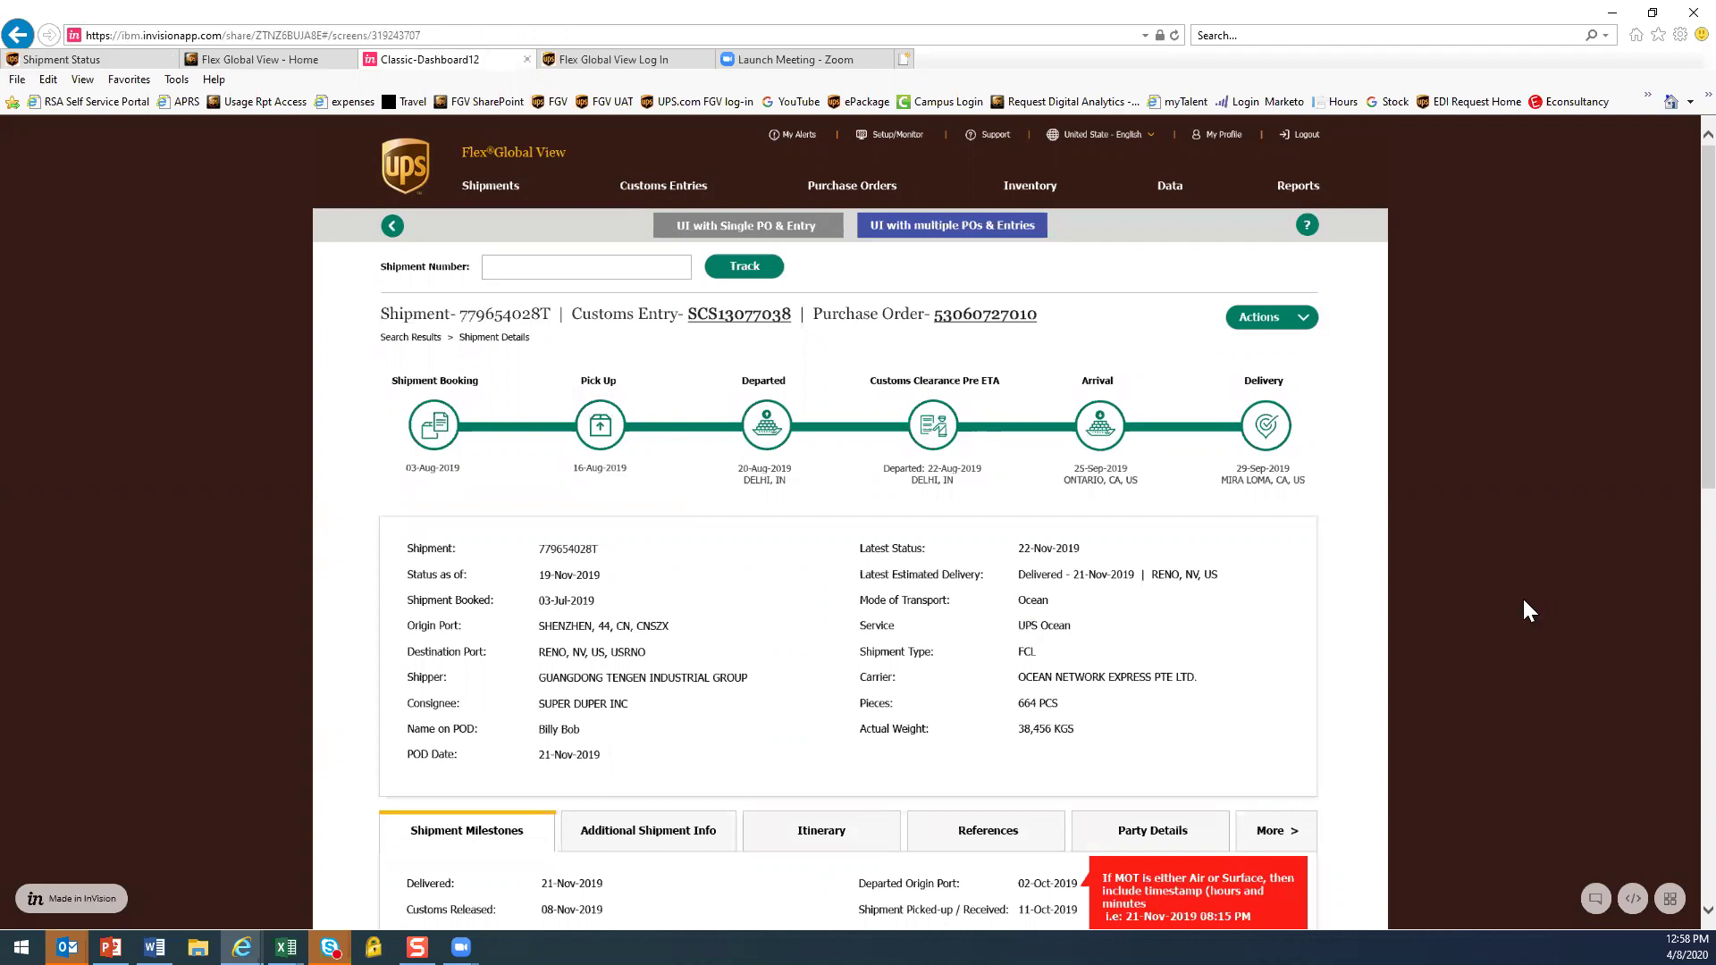
scroll(1524, 602, "down", 1)
scroll(1252, 590, "down", 1)
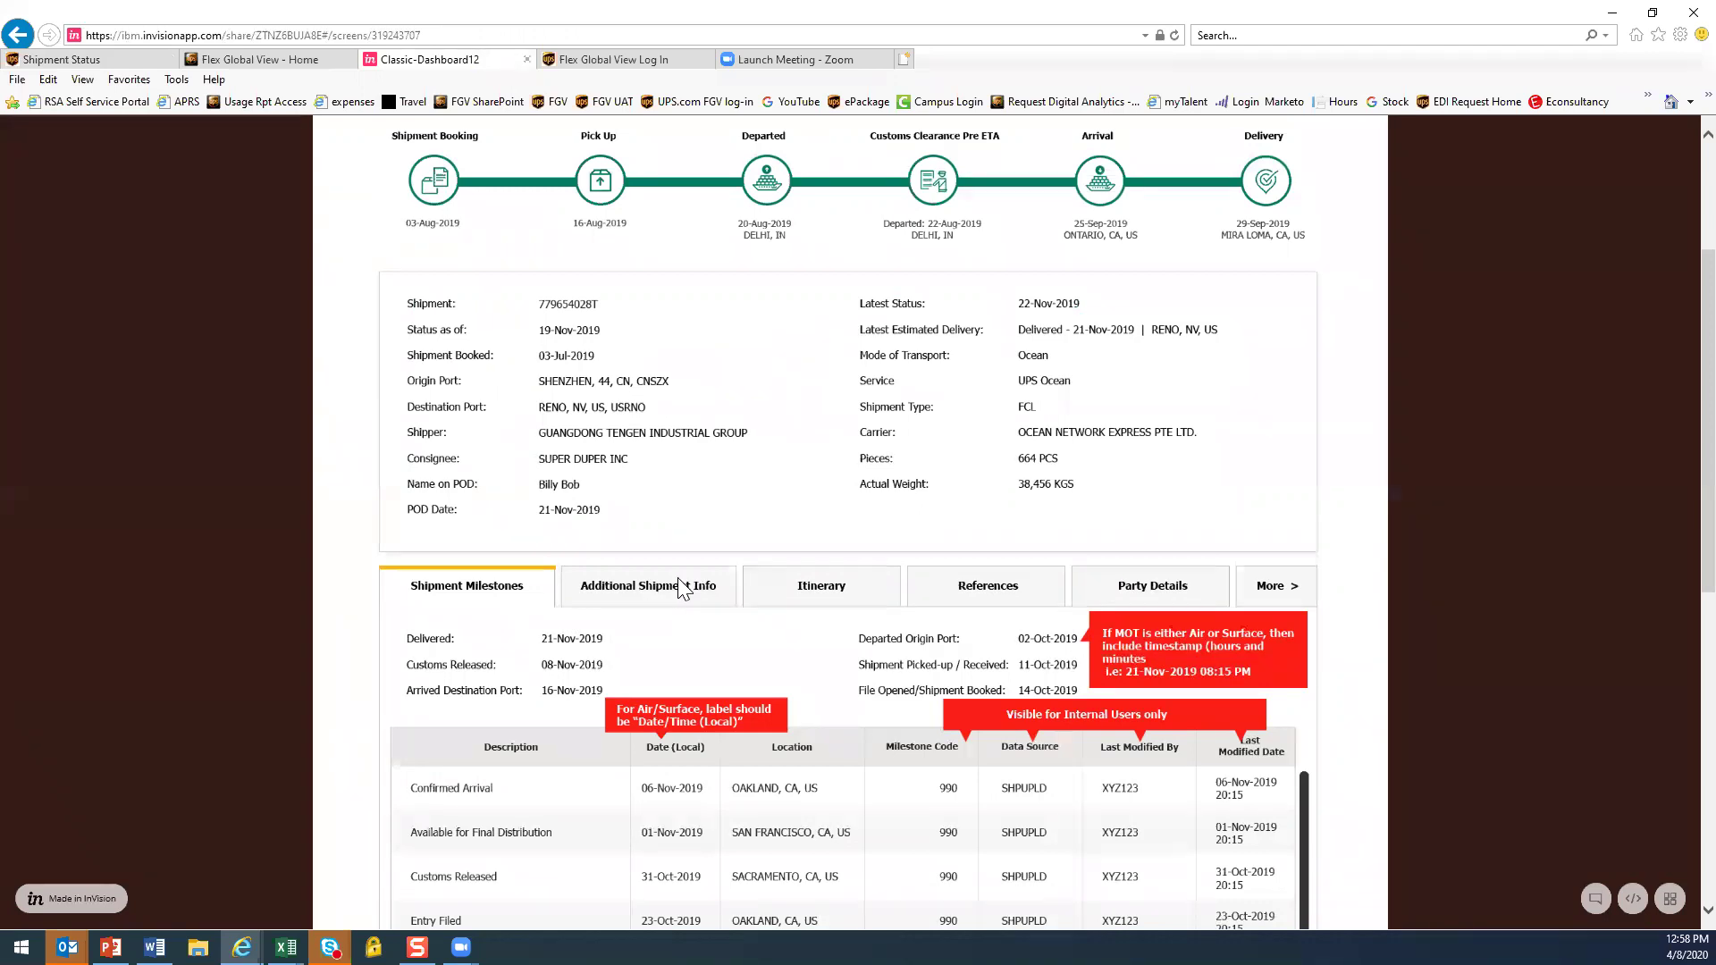
left_click(634, 596)
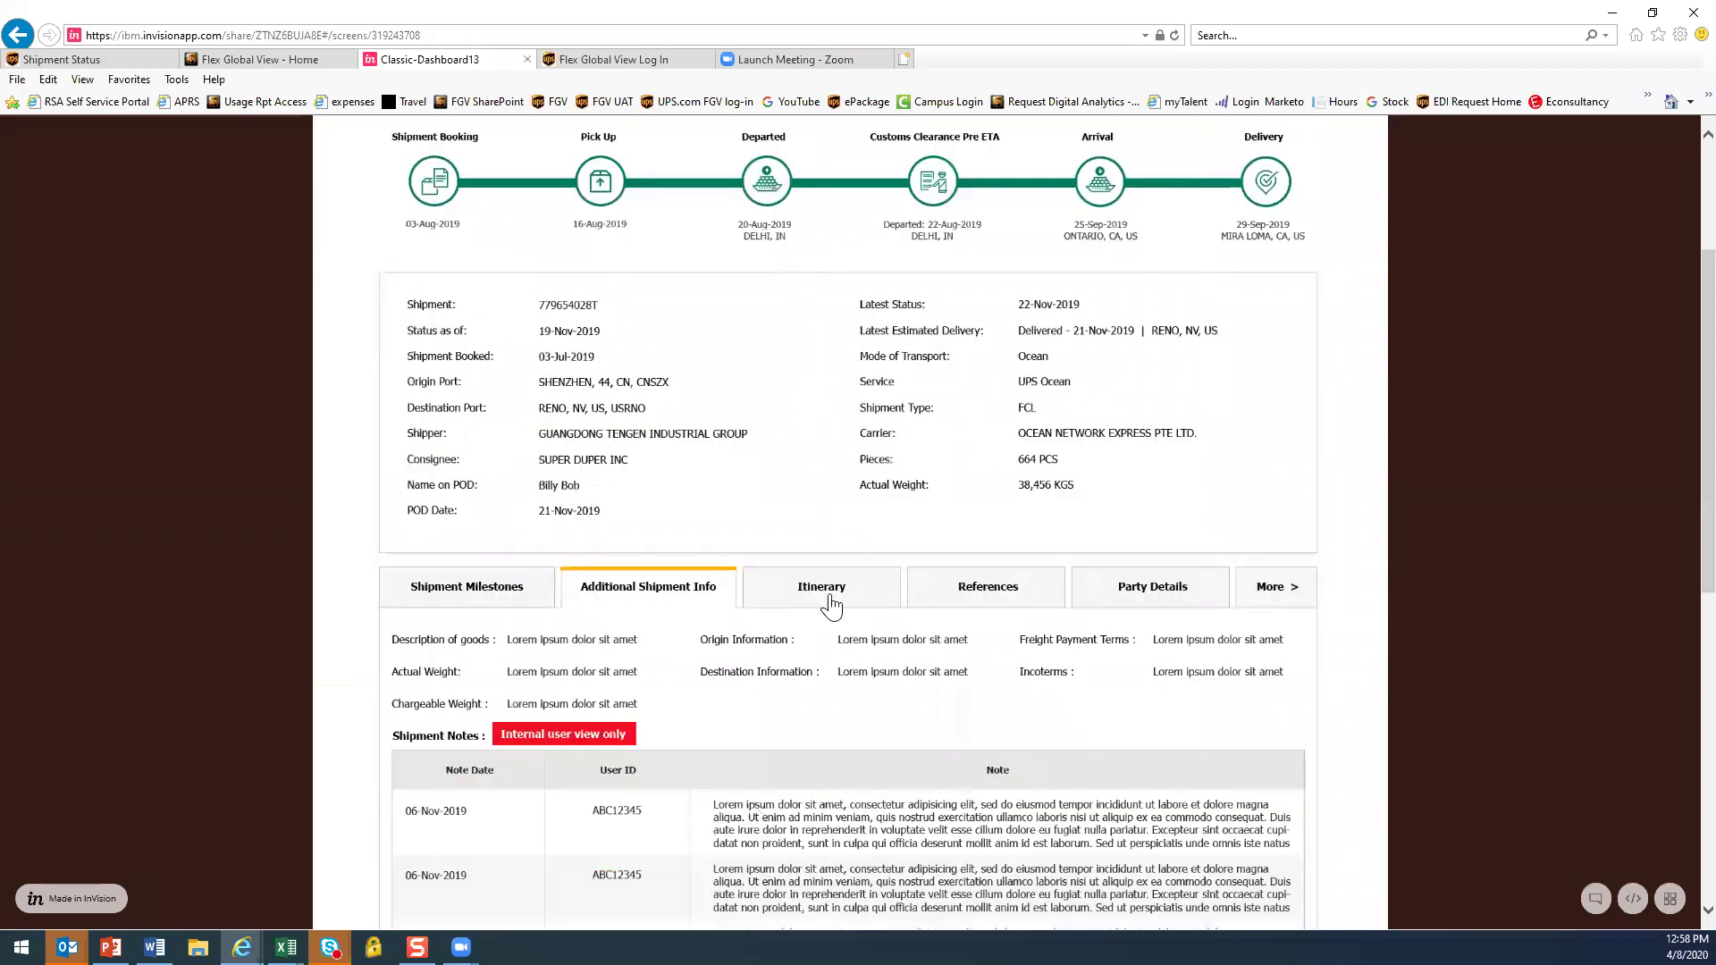
left_click(823, 597)
scroll(845, 661, "down", 5)
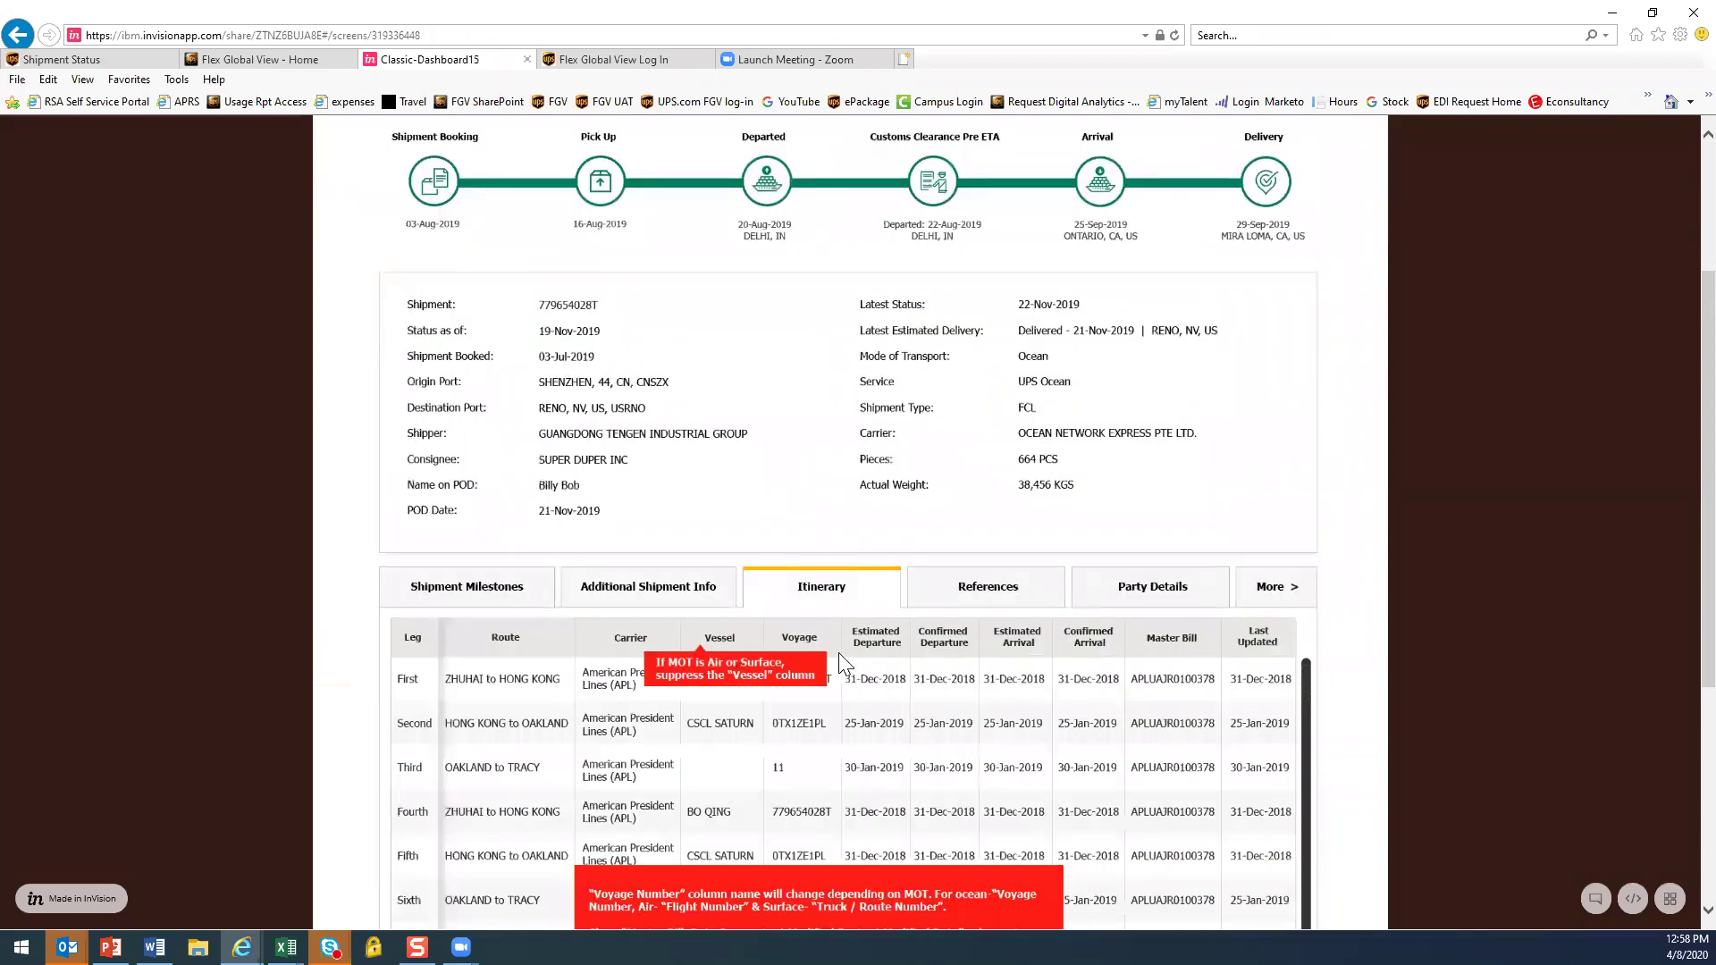
left_click(987, 464)
scroll(1006, 666, "down", 3)
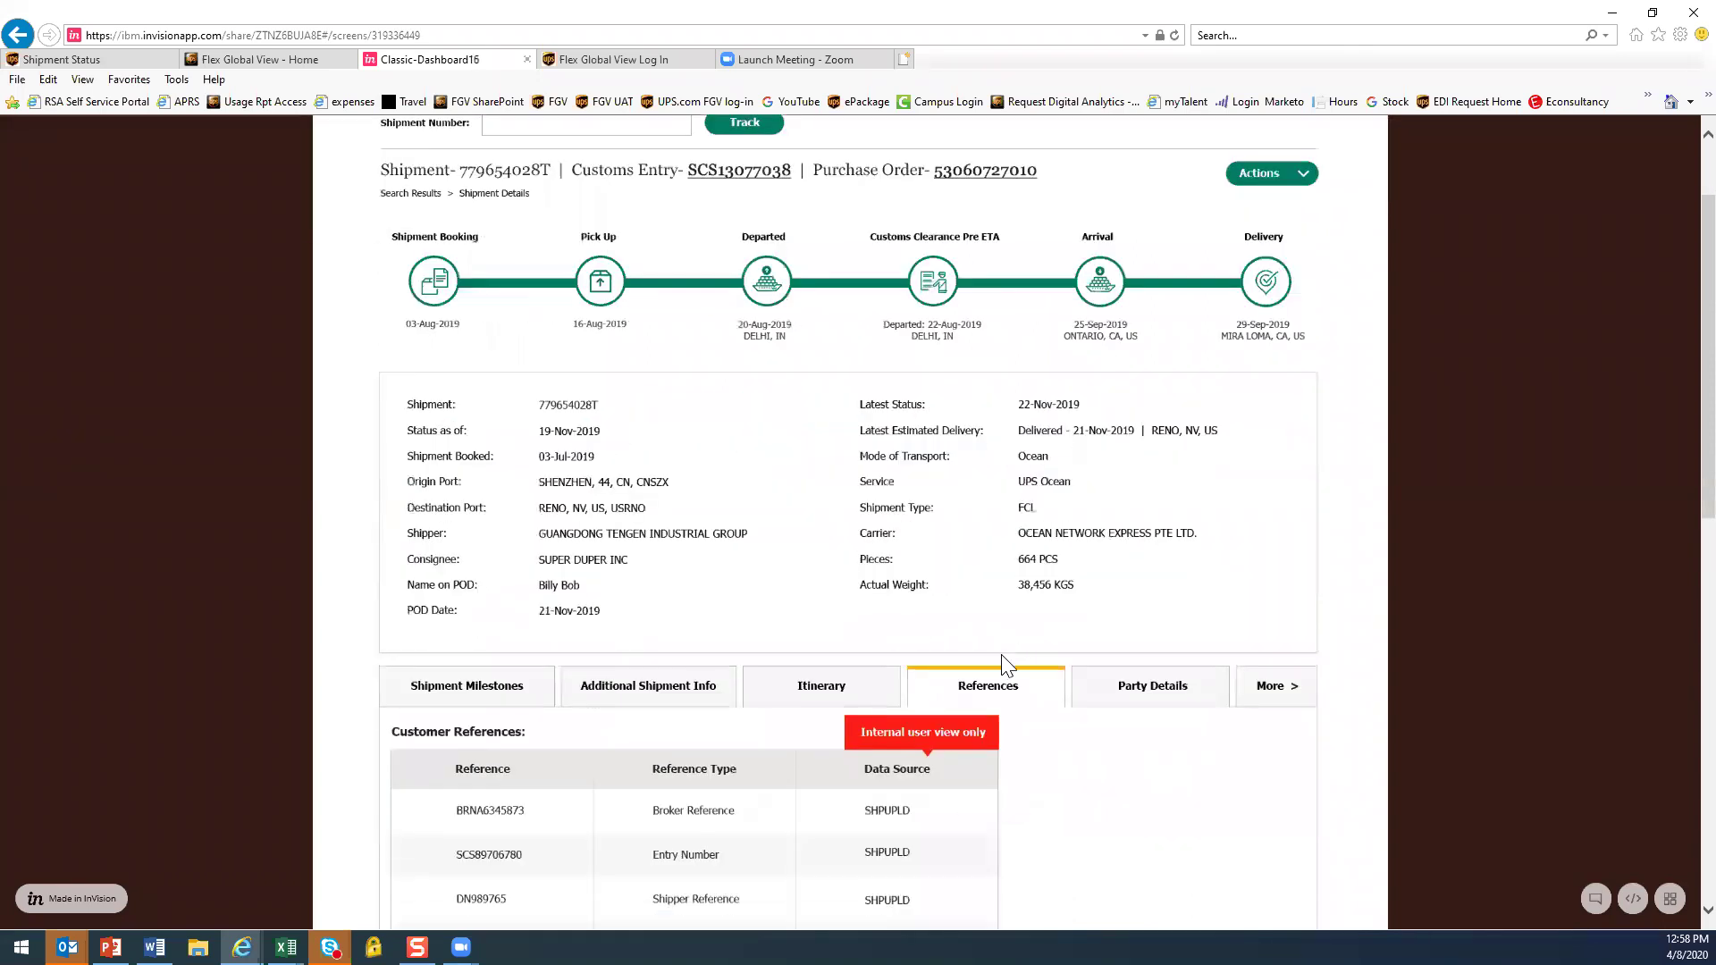
scroll(808, 639, "down", 1)
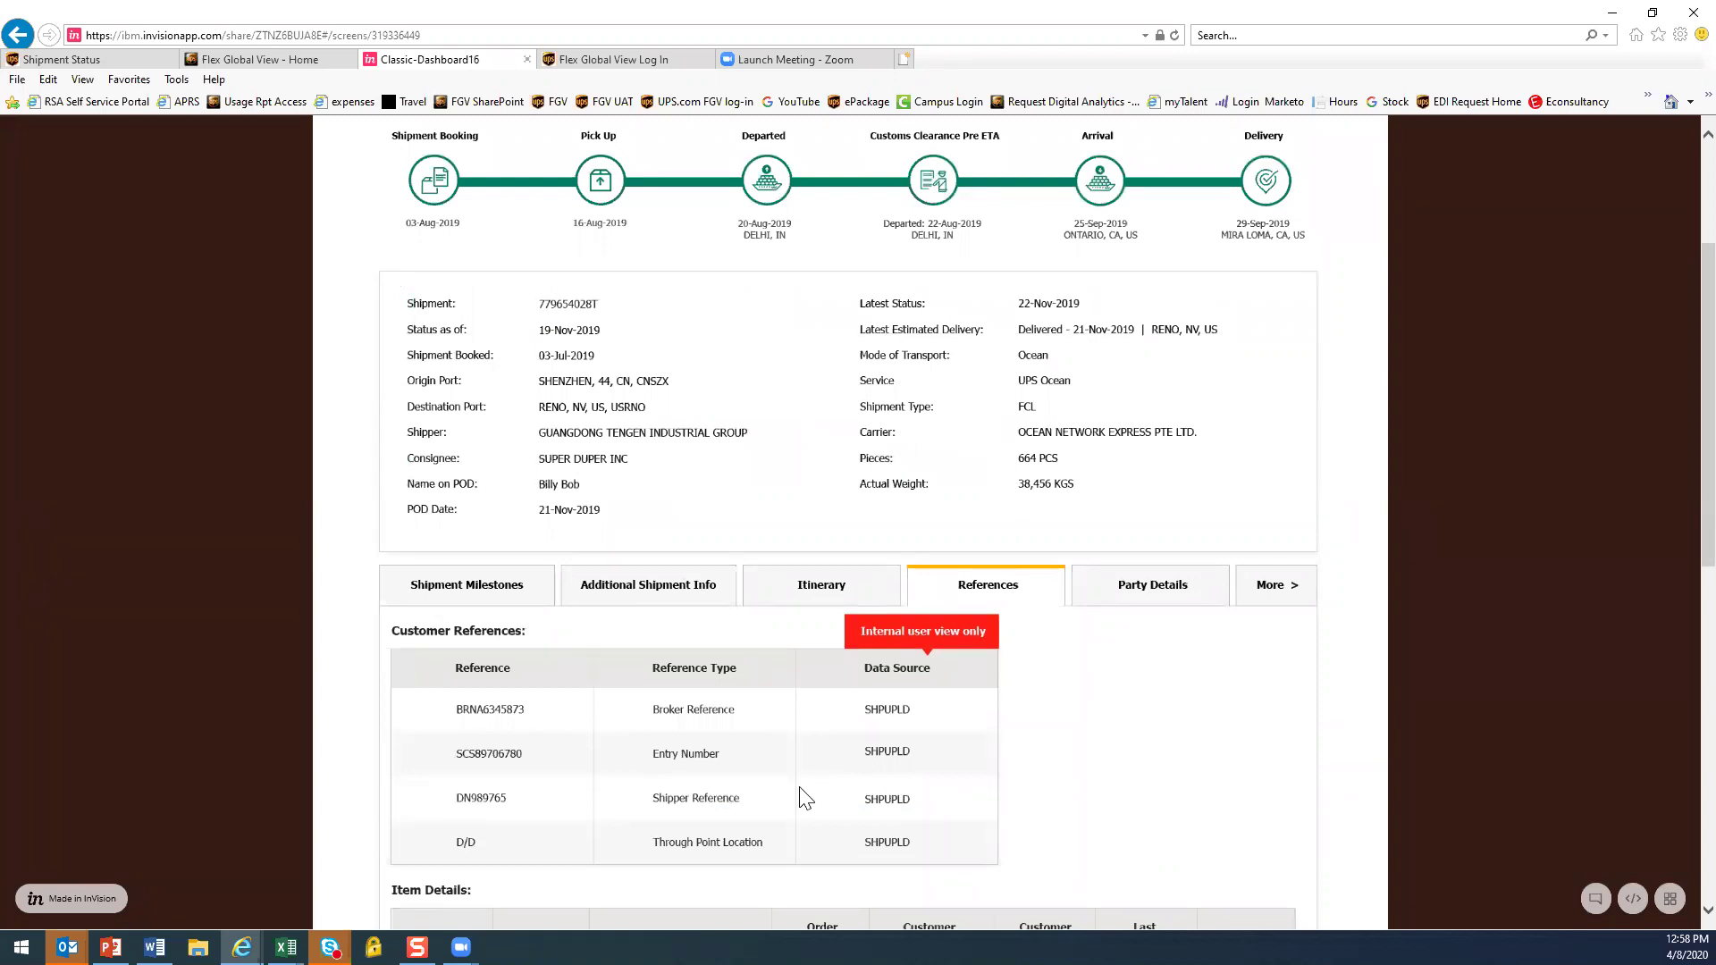
scroll(799, 788, "up", 3)
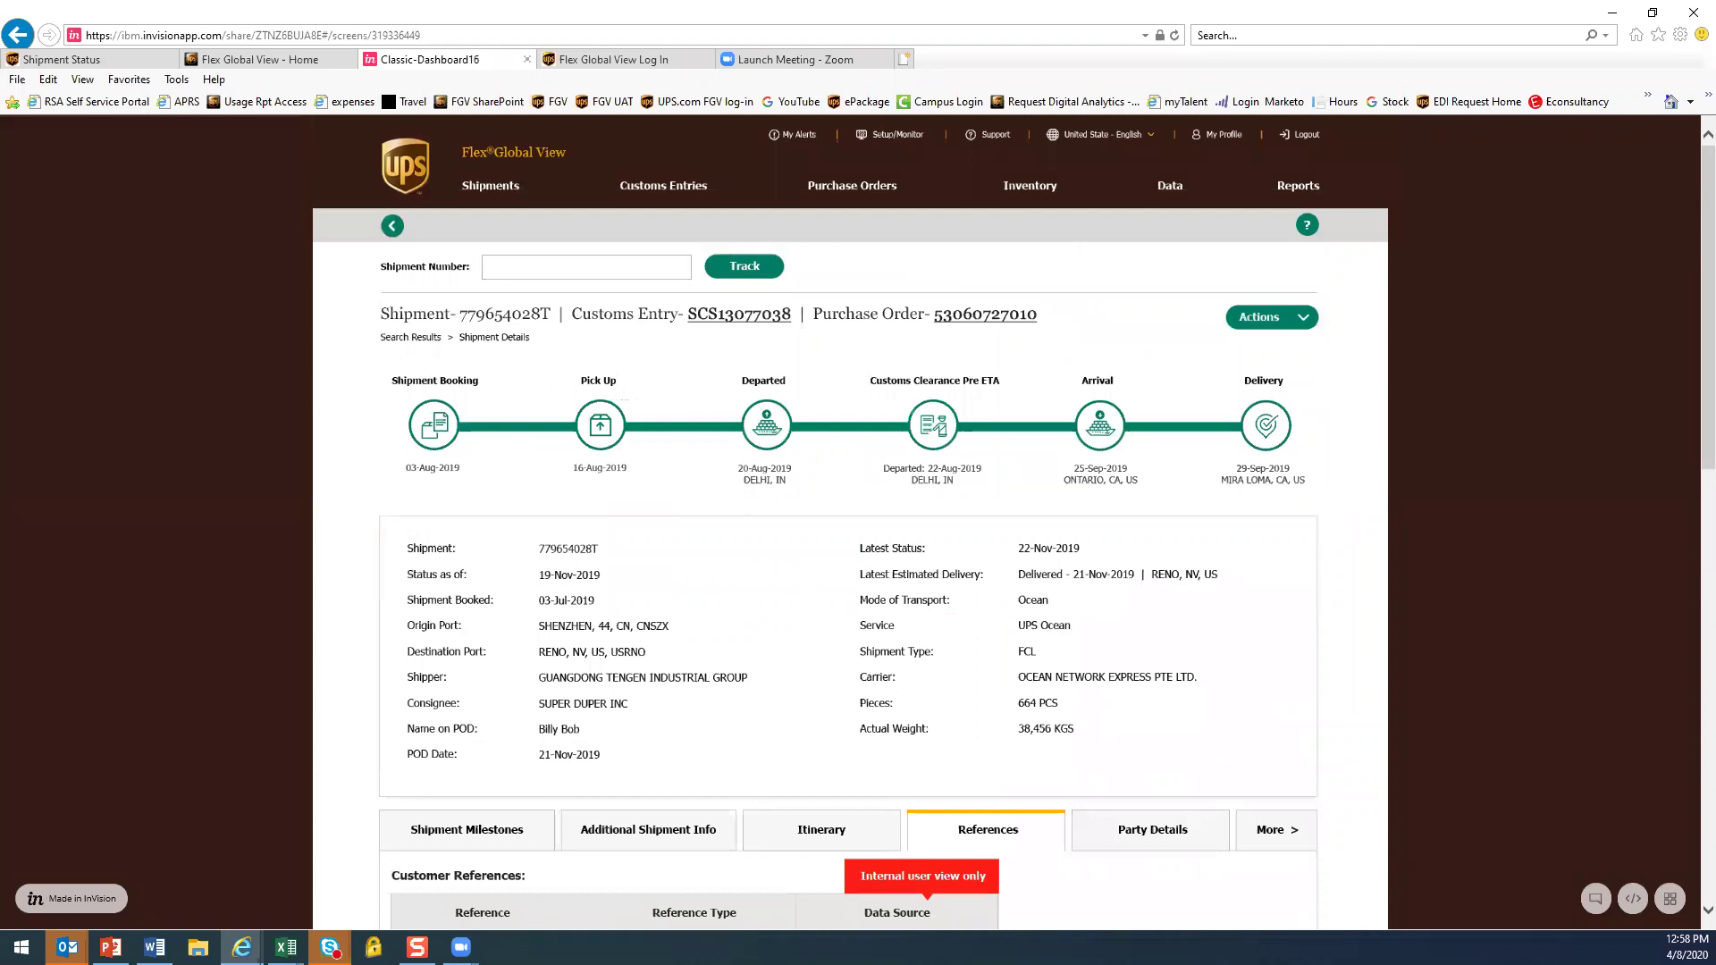
left_click(265, 57)
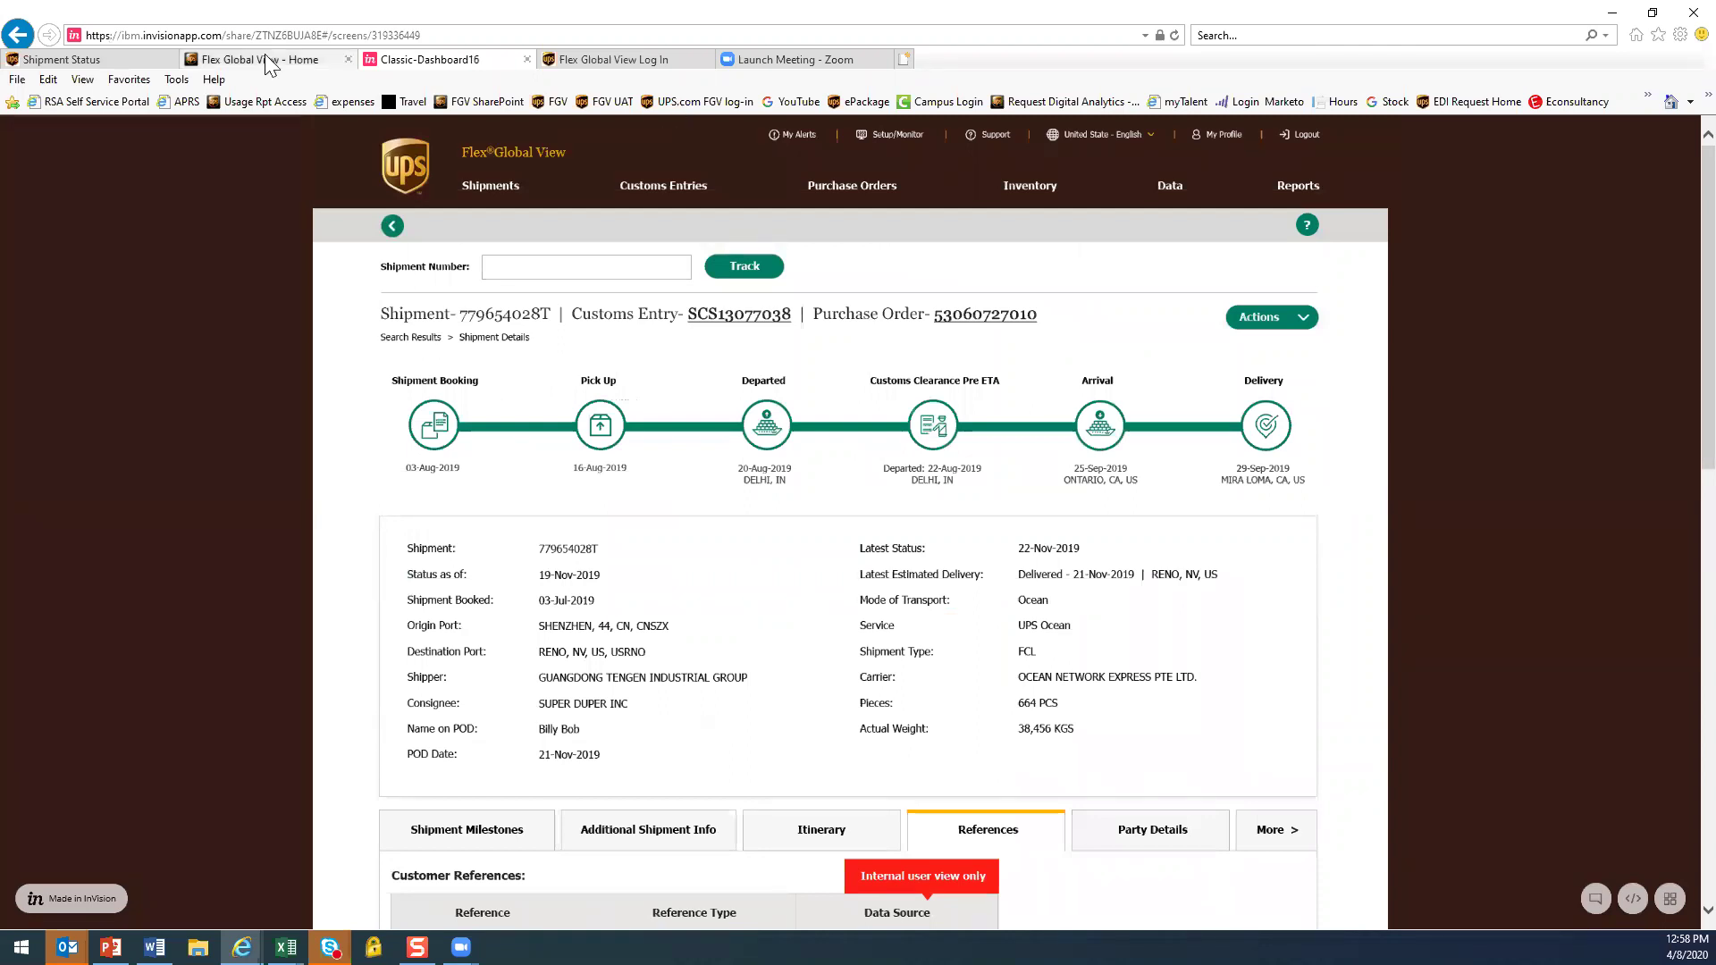
Select the SharePoint page address and scroll through the Flex Global View documents and videos
left_click(255, 33)
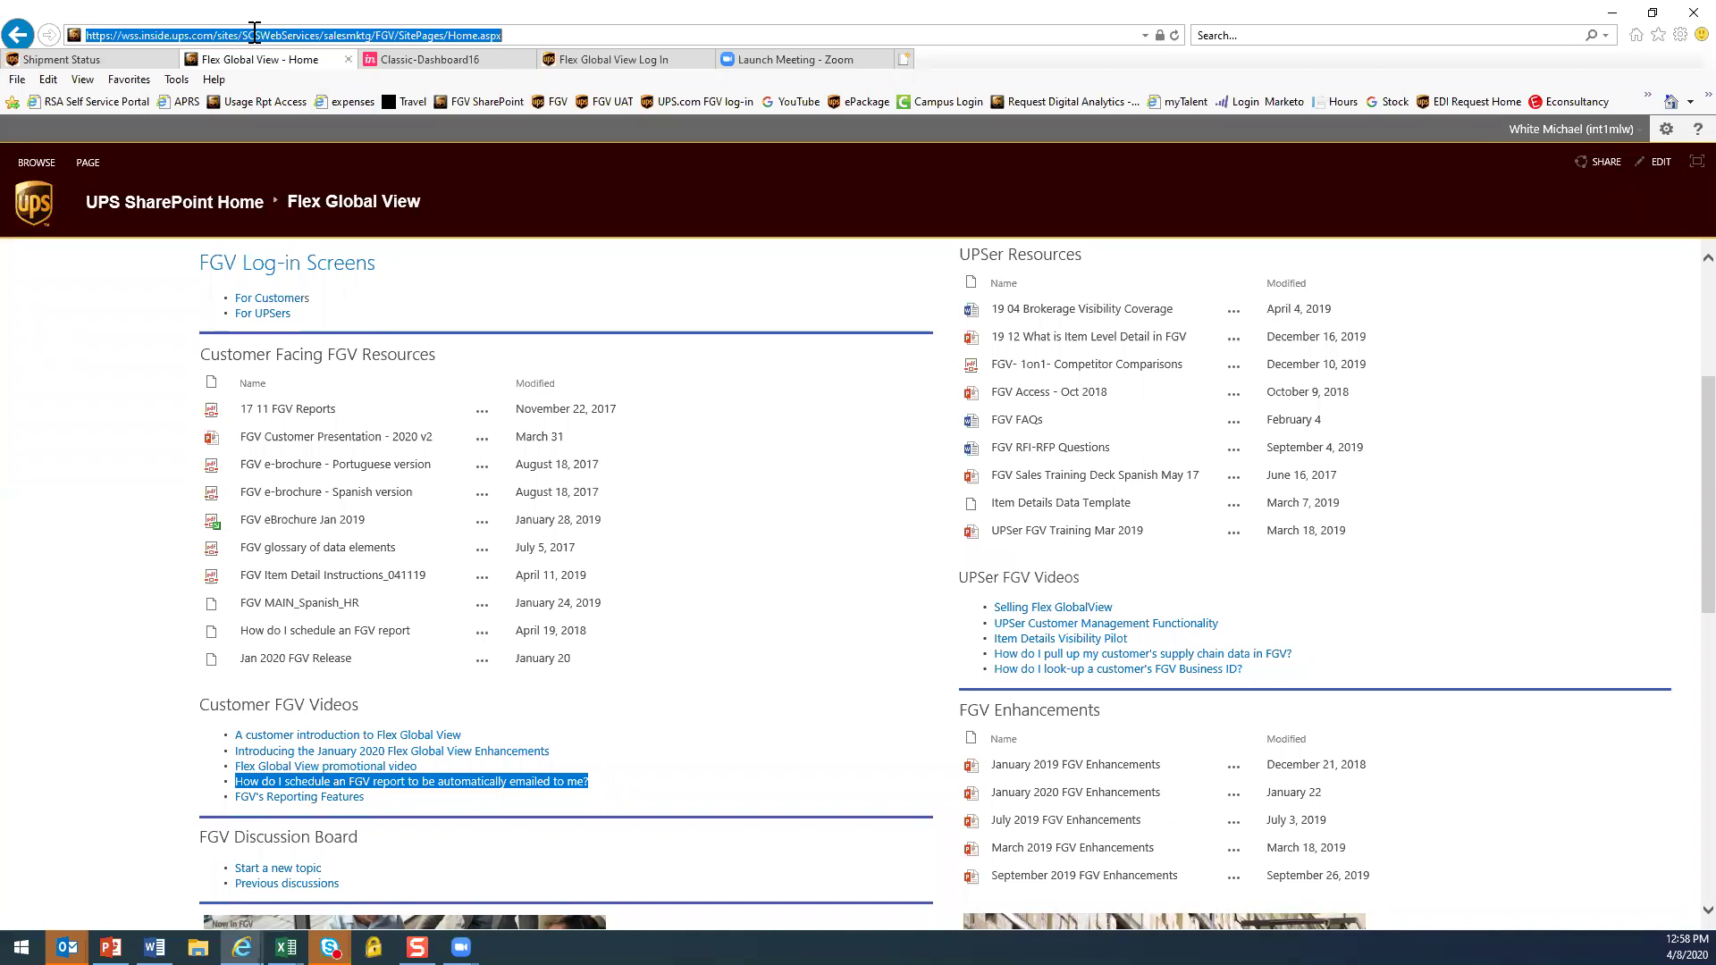
scroll(752, 556, "up", 1)
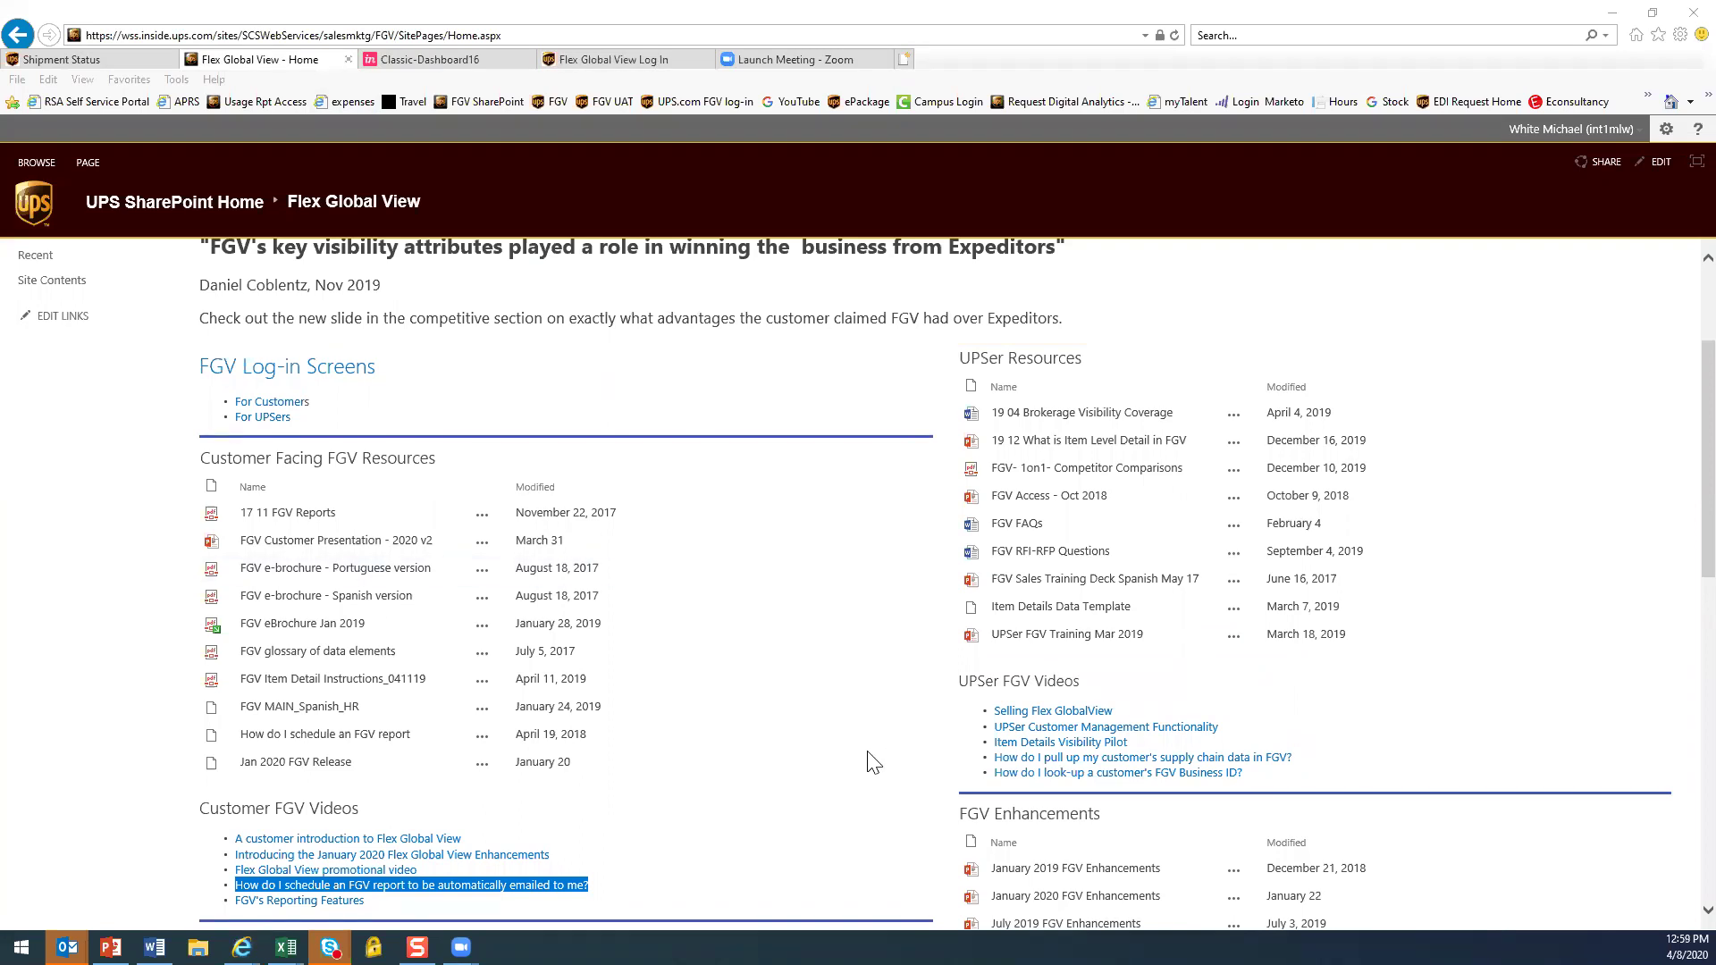
scroll(873, 758, "down", 1)
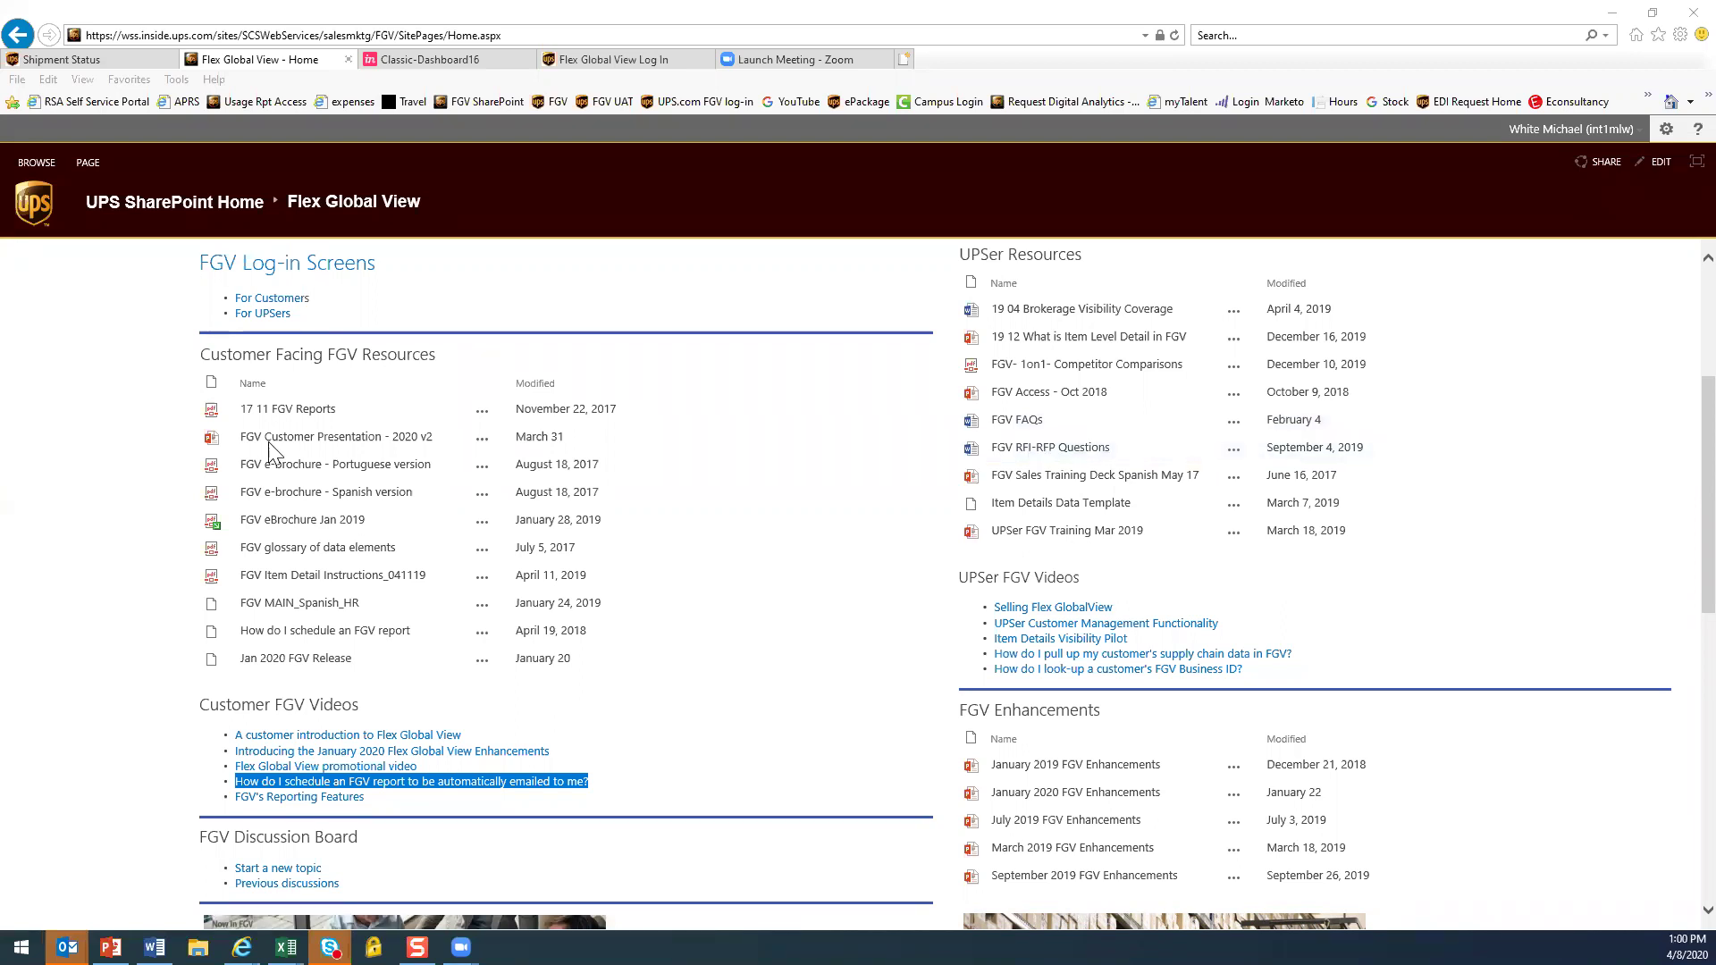
scroll(161, 563, "down", 1)
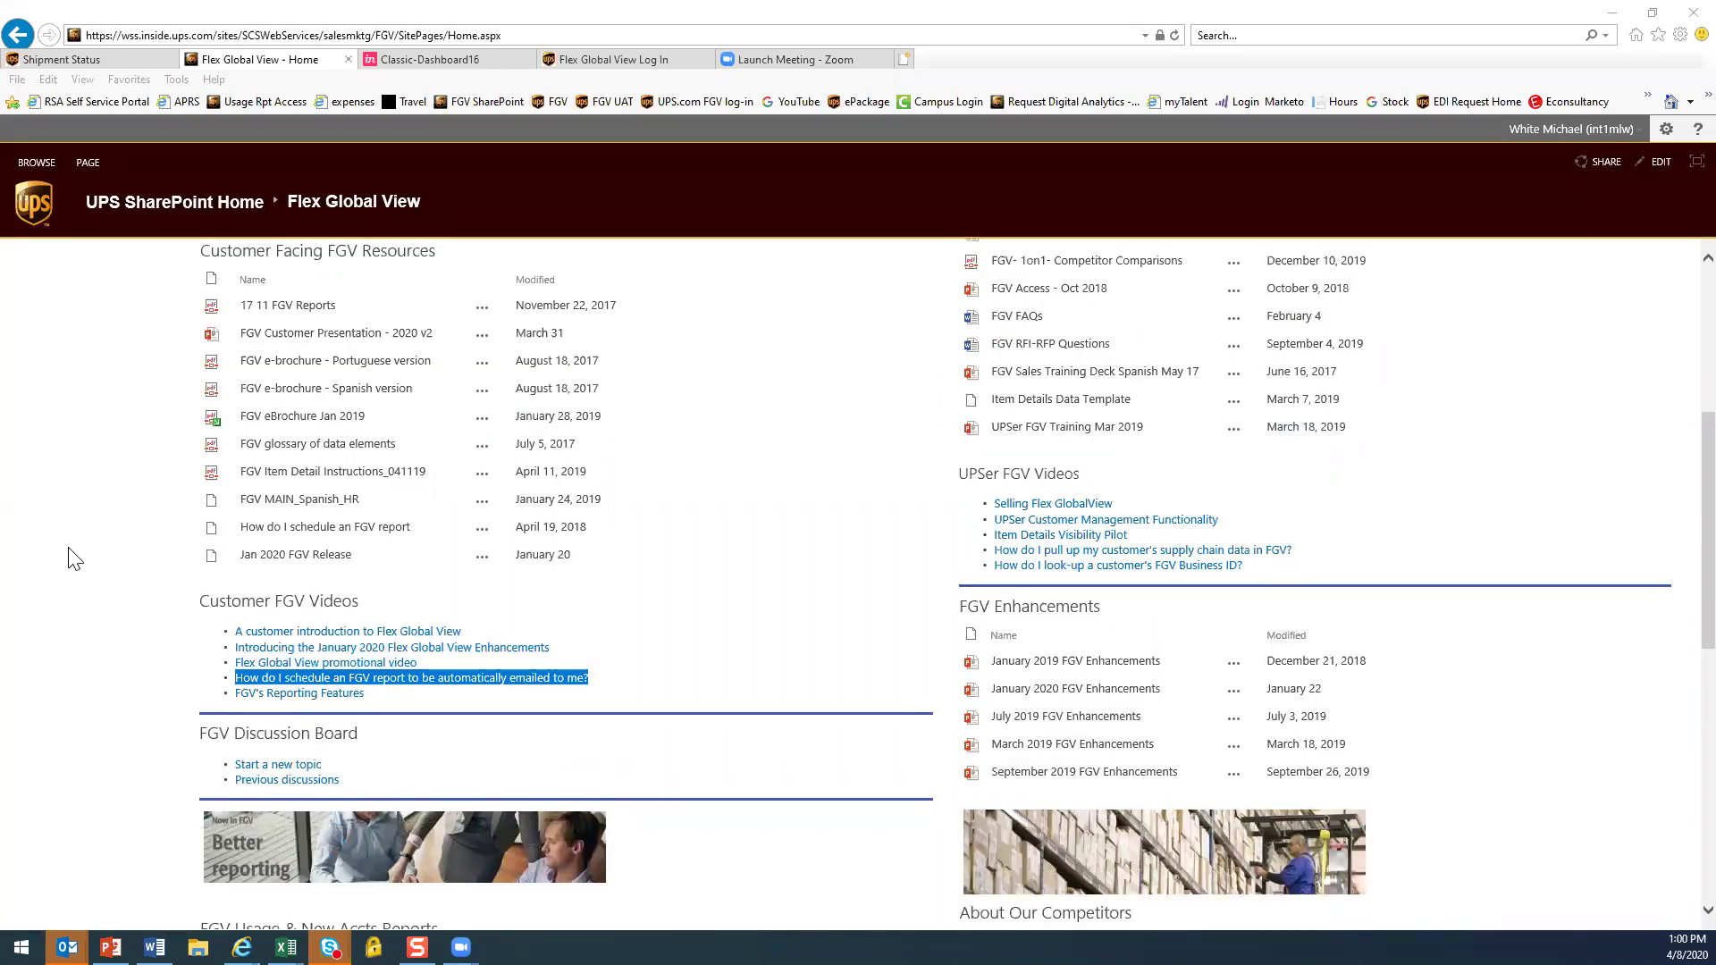
scroll(74, 559, "up", 4)
left_click(63, 54)
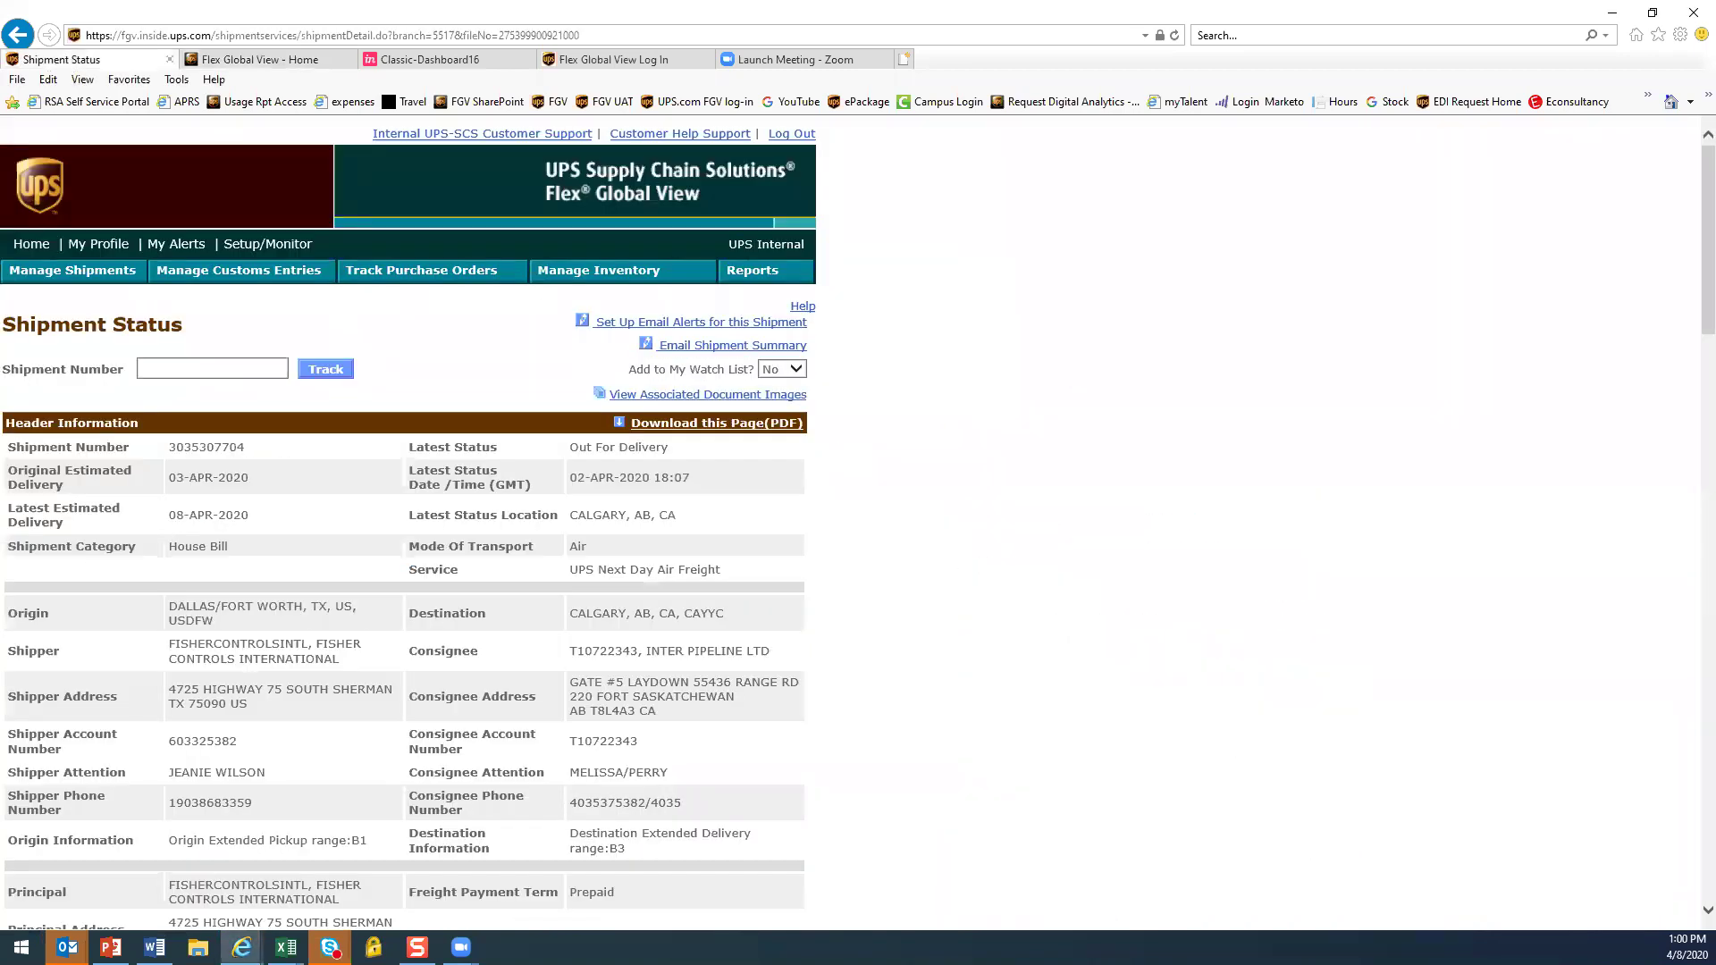
From the home Shipments dashboard, open its filters and try an estimated-departure-date range instead of booked date
left_click(32, 245)
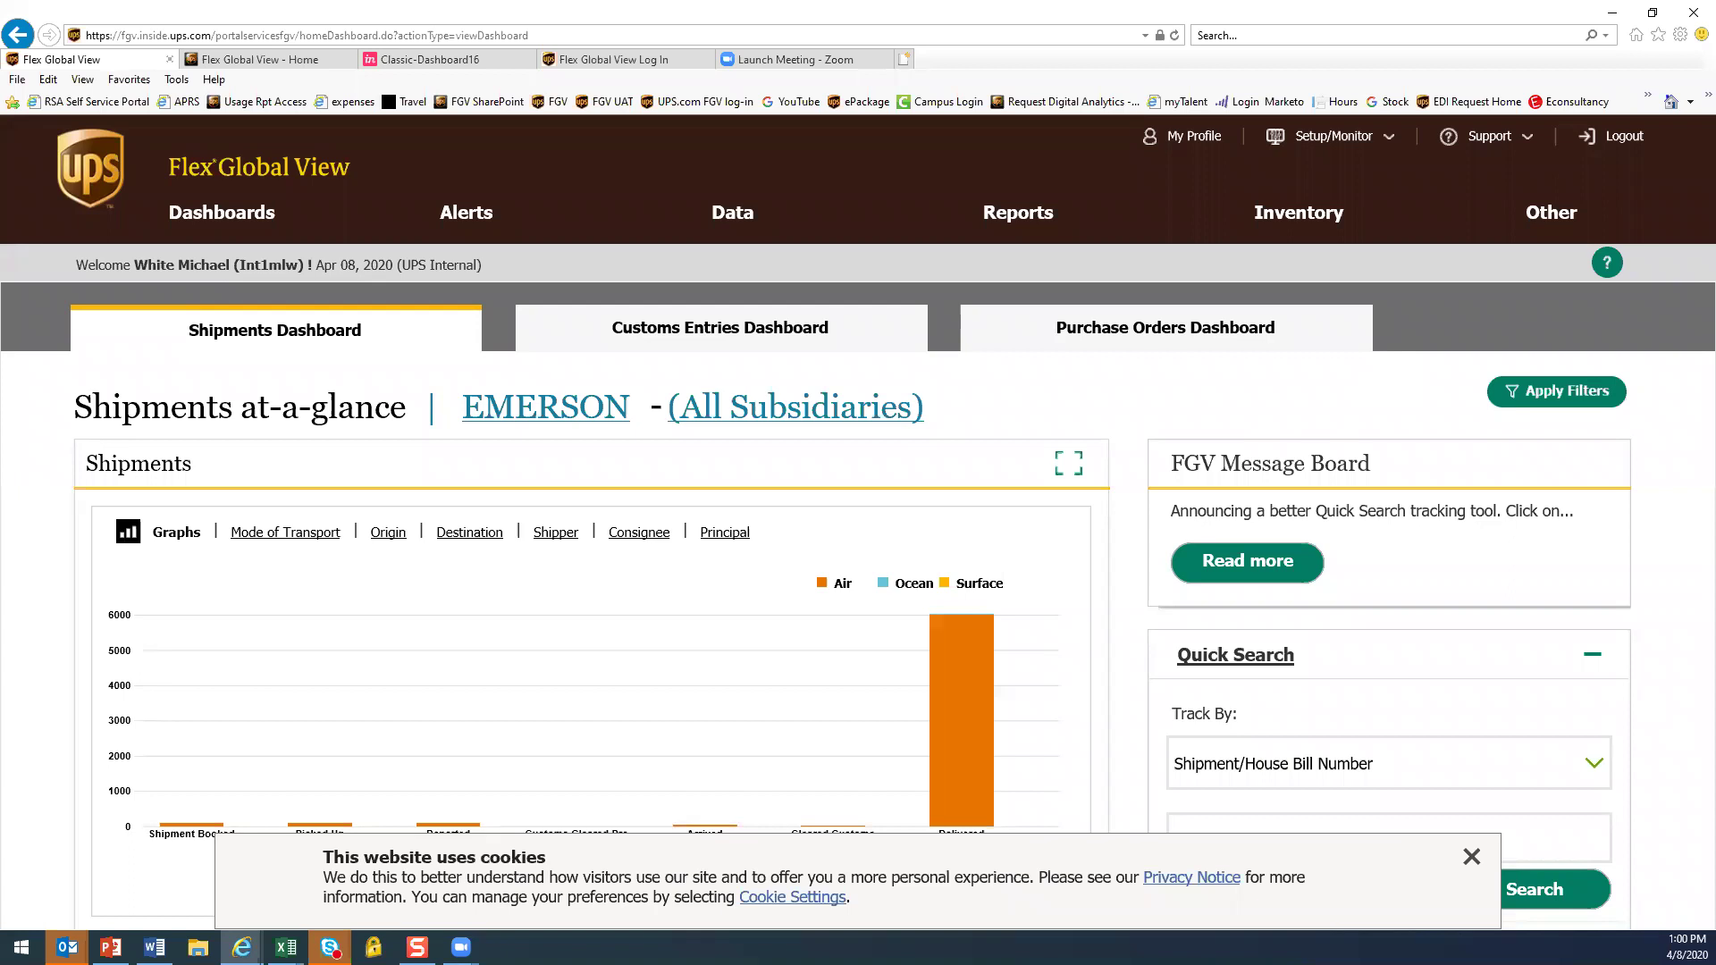
left_click(1554, 394)
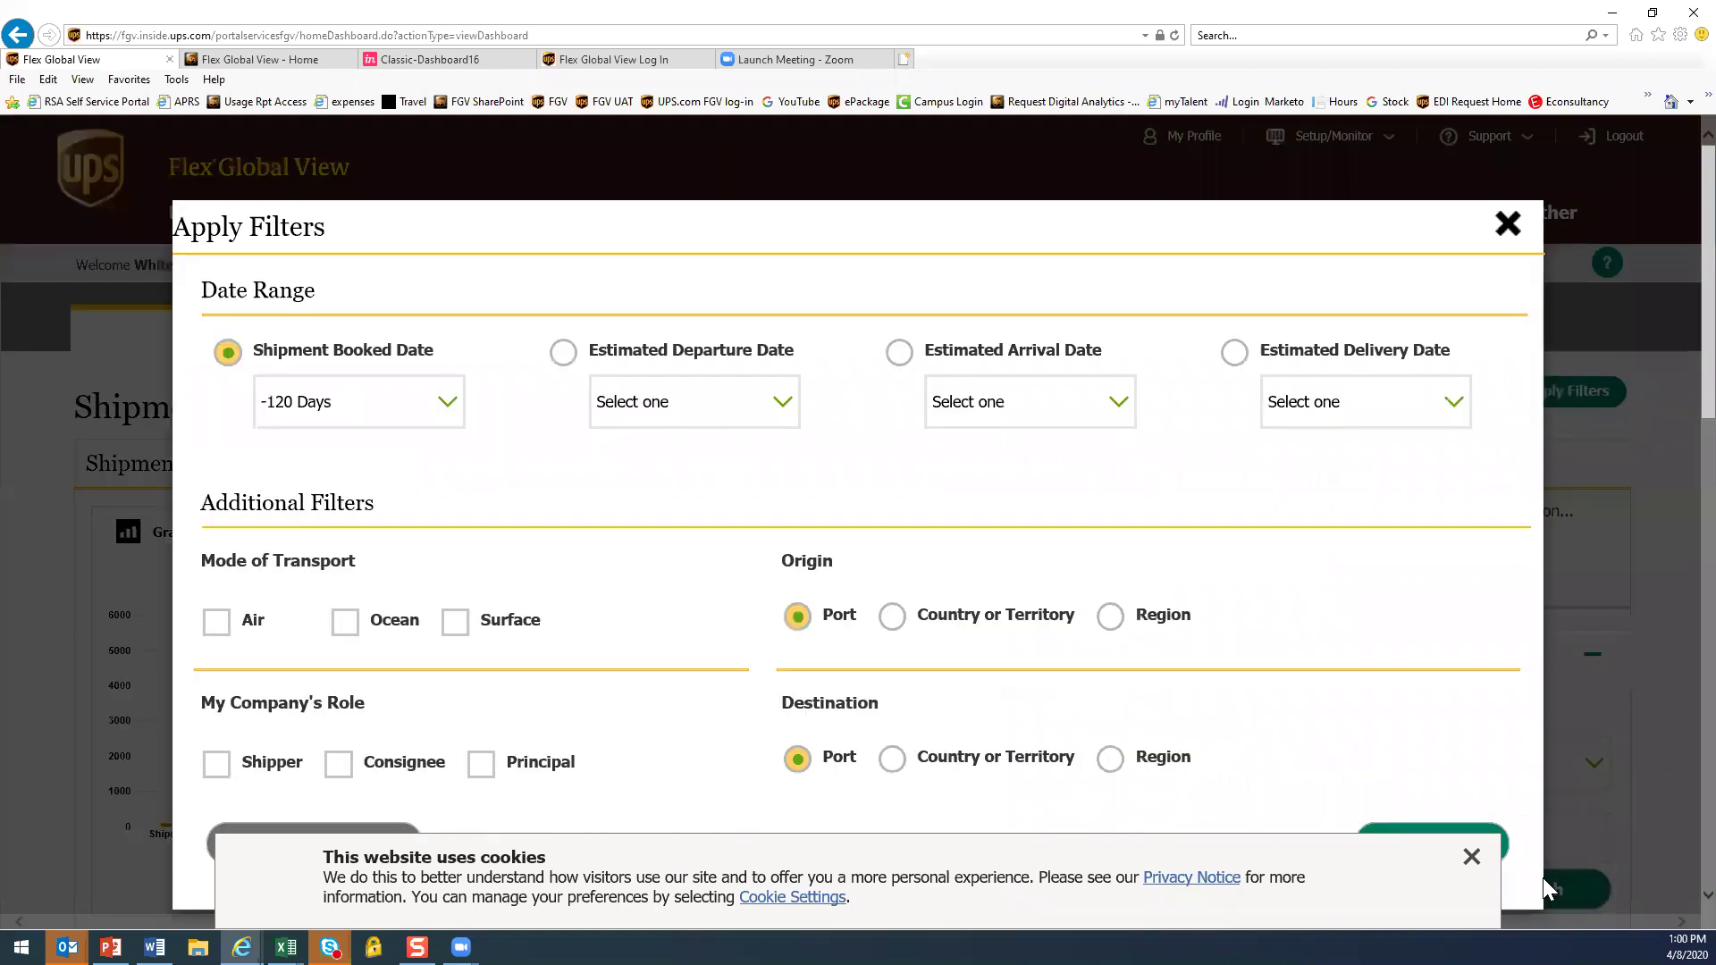
left_click(1471, 858)
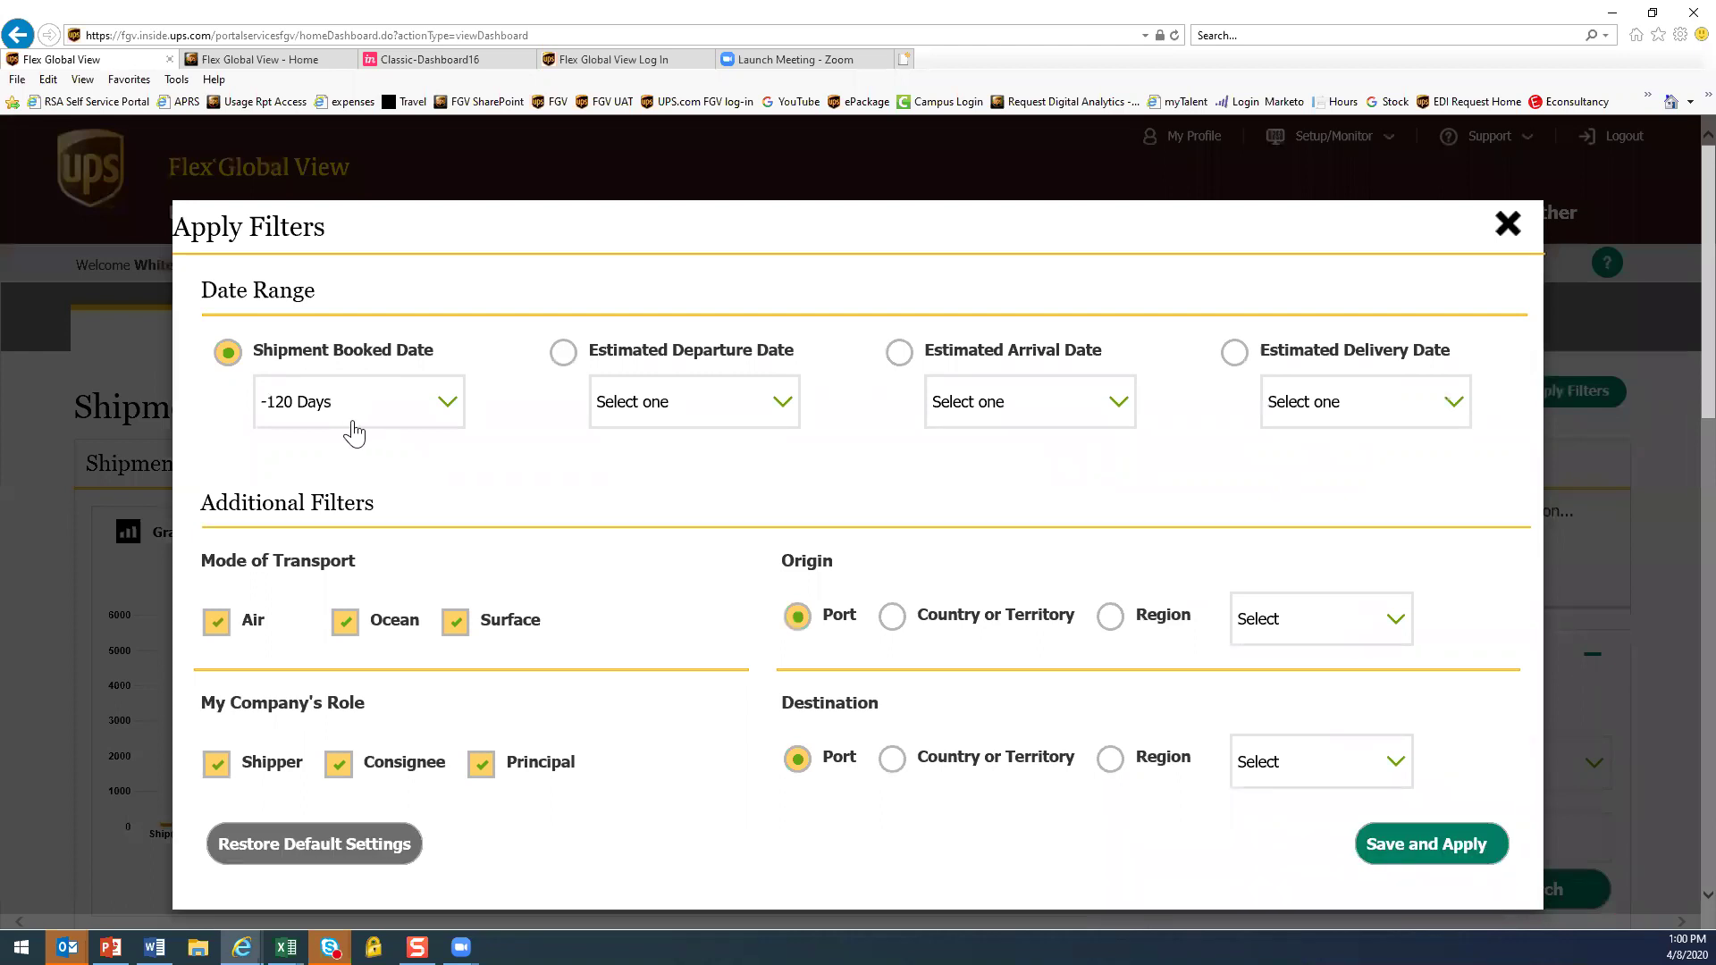
left_click(444, 409)
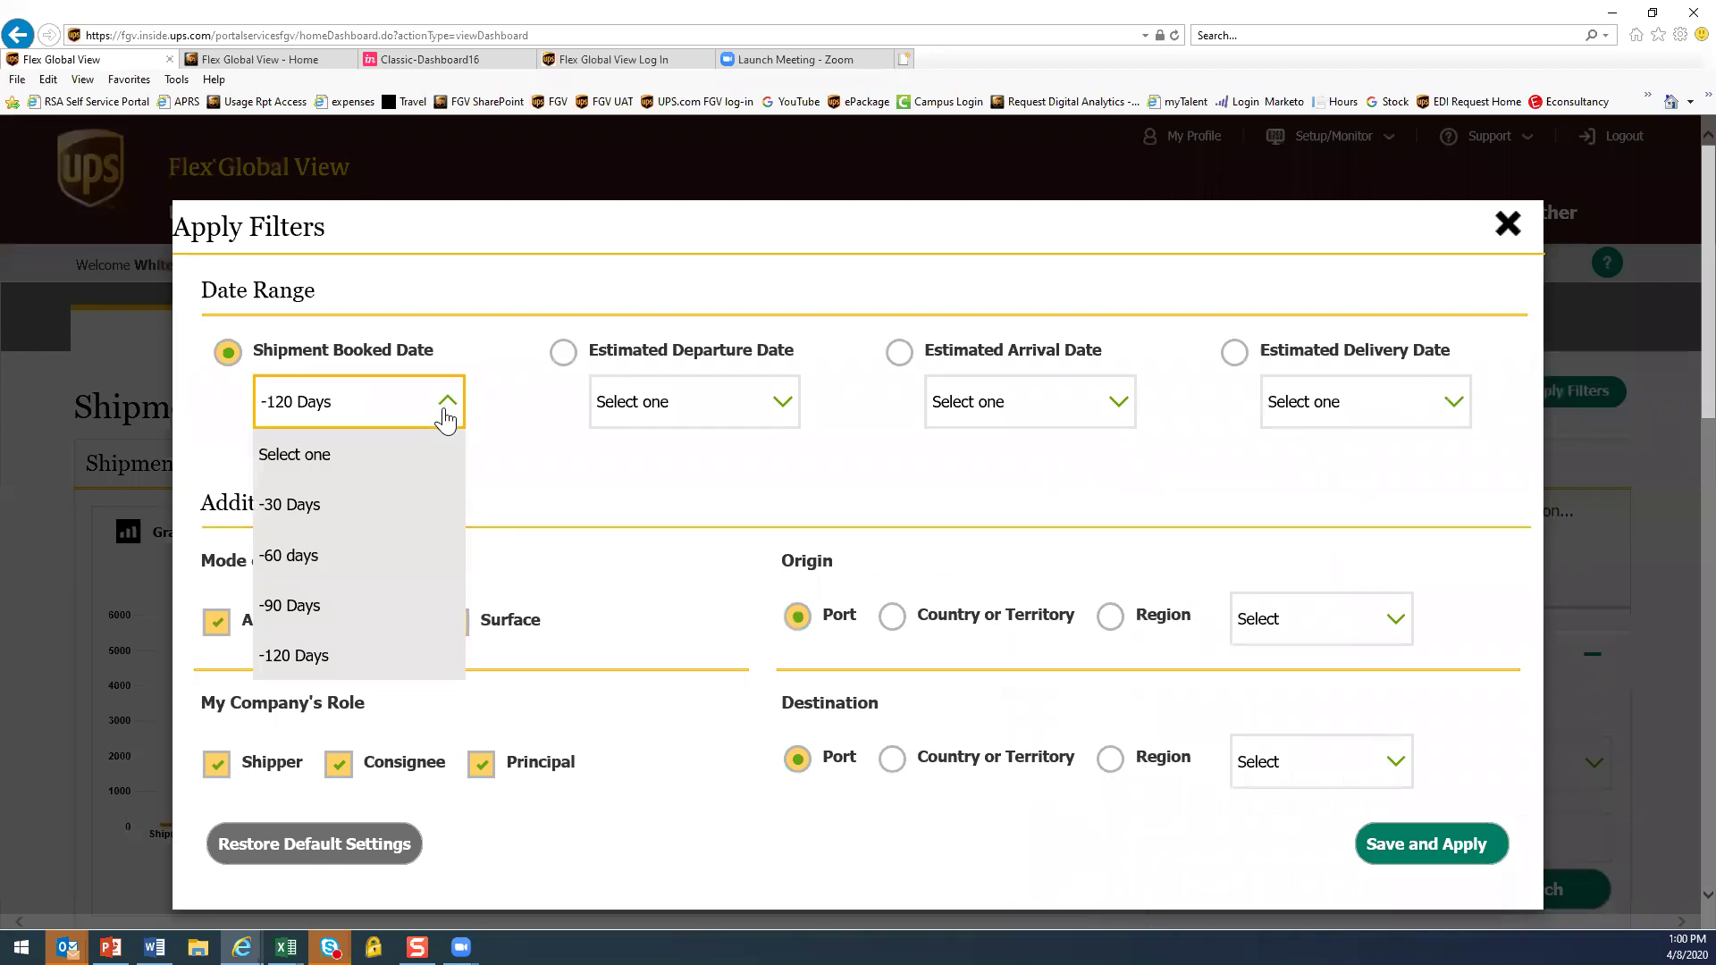
left_click(581, 366)
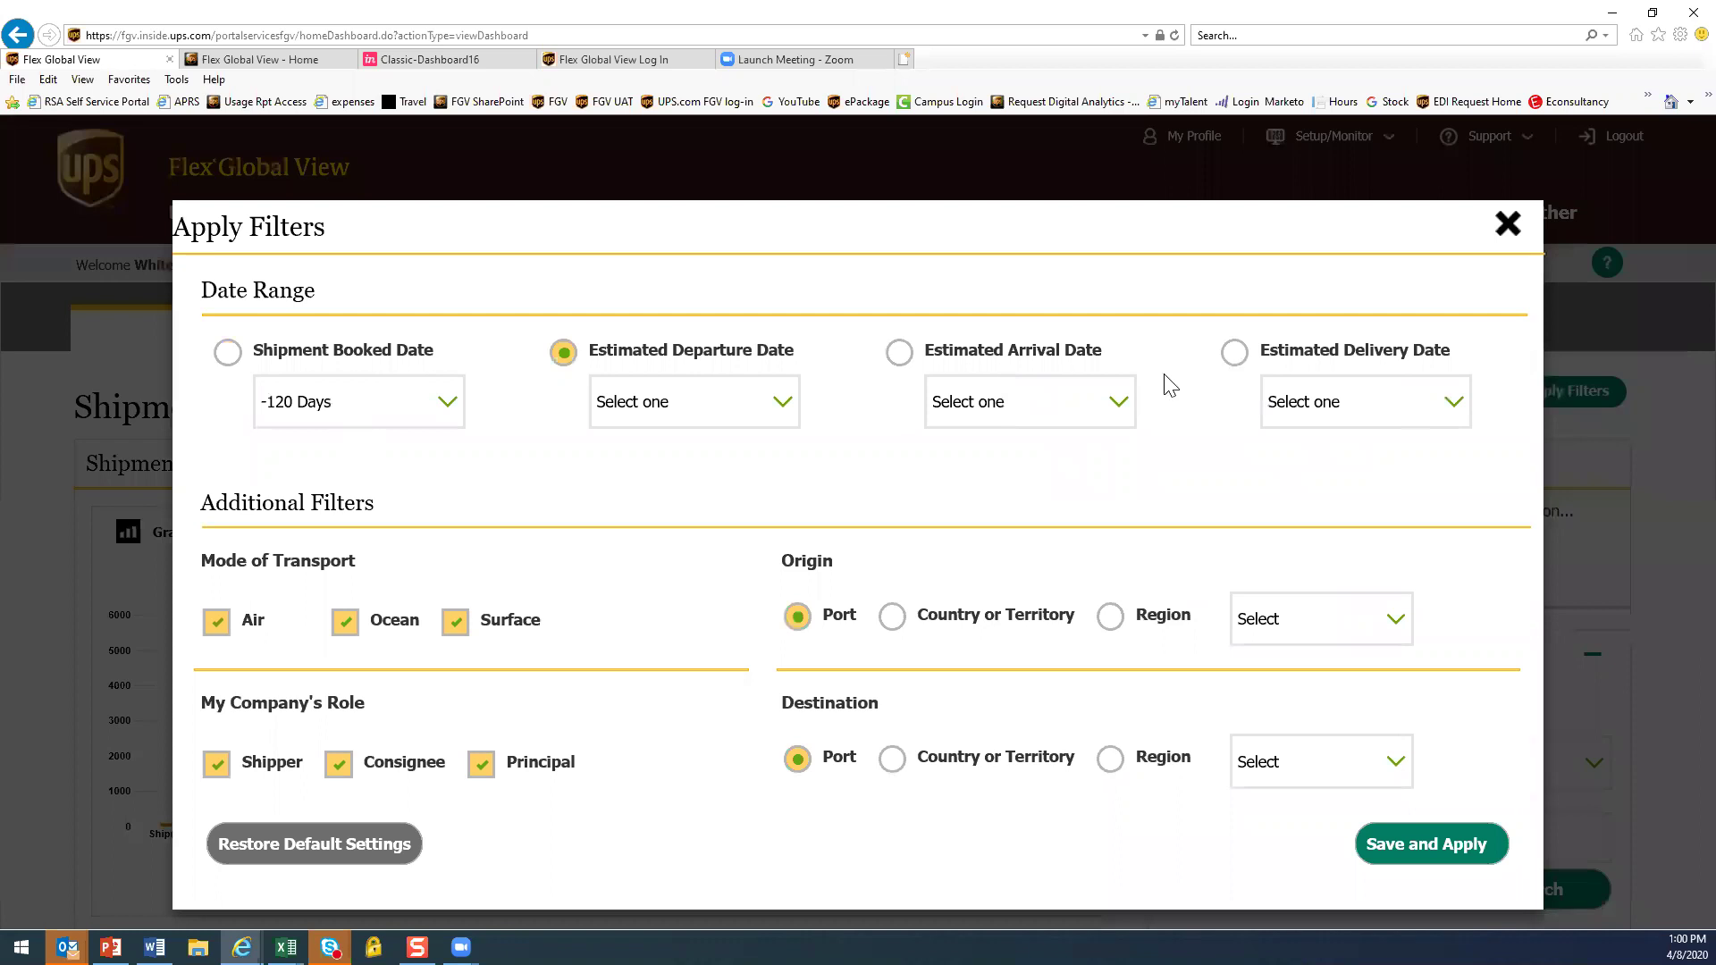
Try an origin country filter with Austria, then all countries, and close without applying
left_click(892, 622)
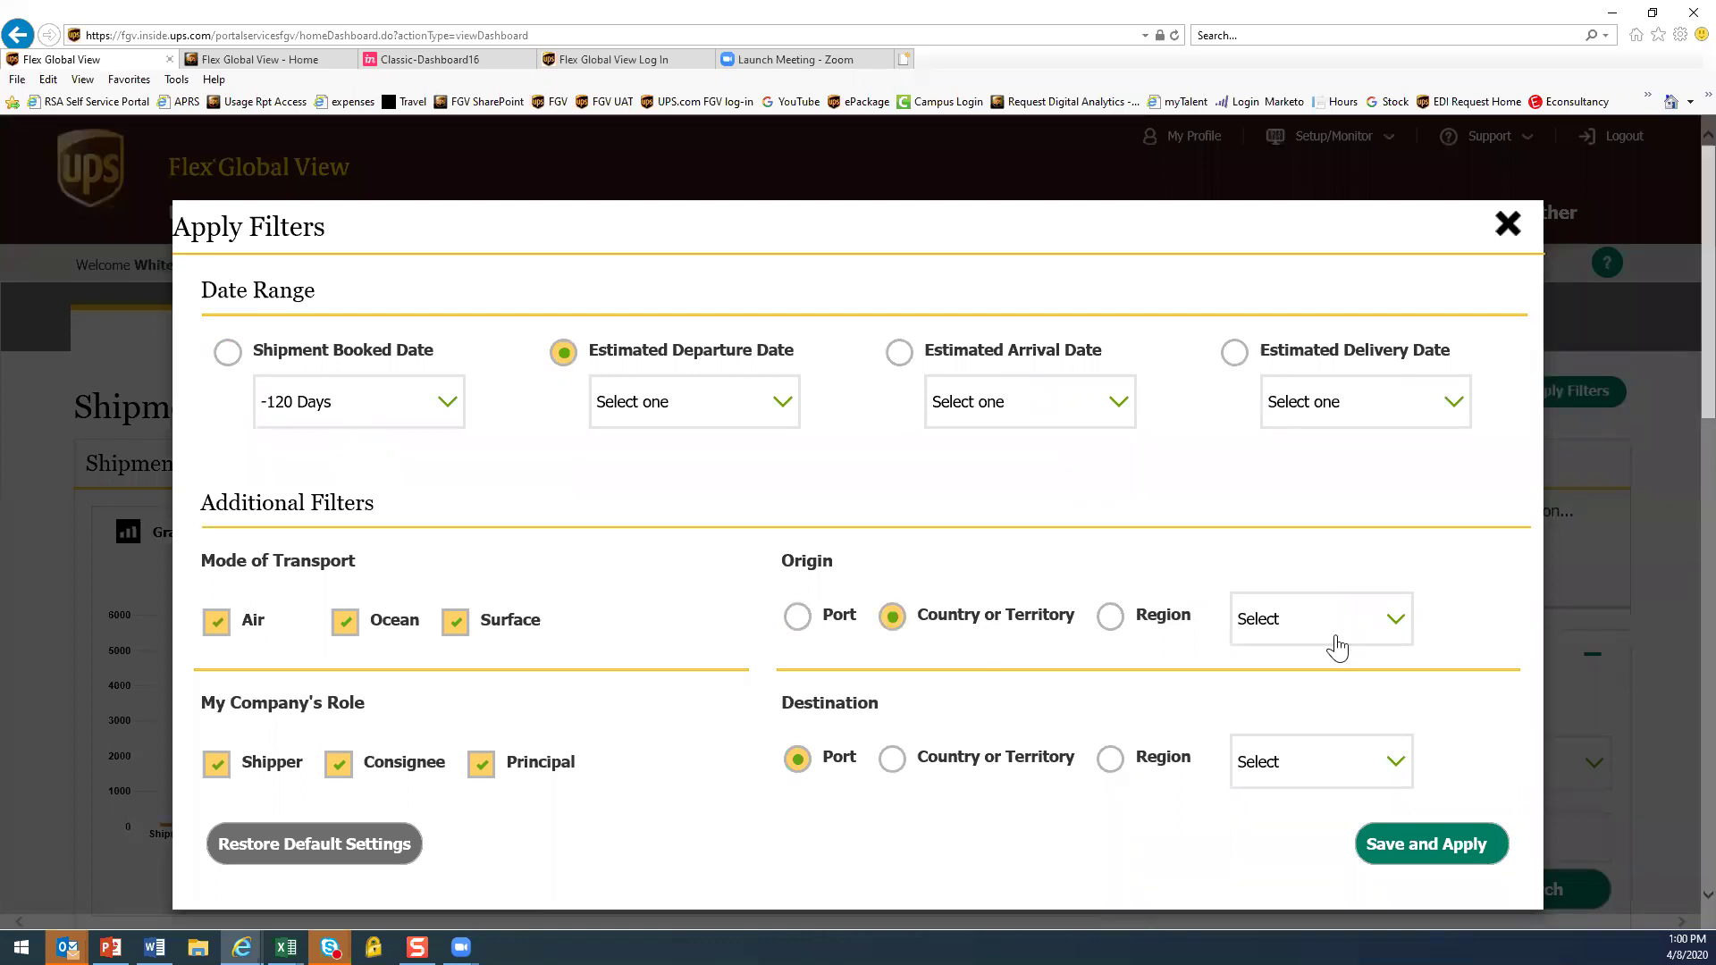
left_click(1393, 624)
scroll(1323, 776, "down", 2)
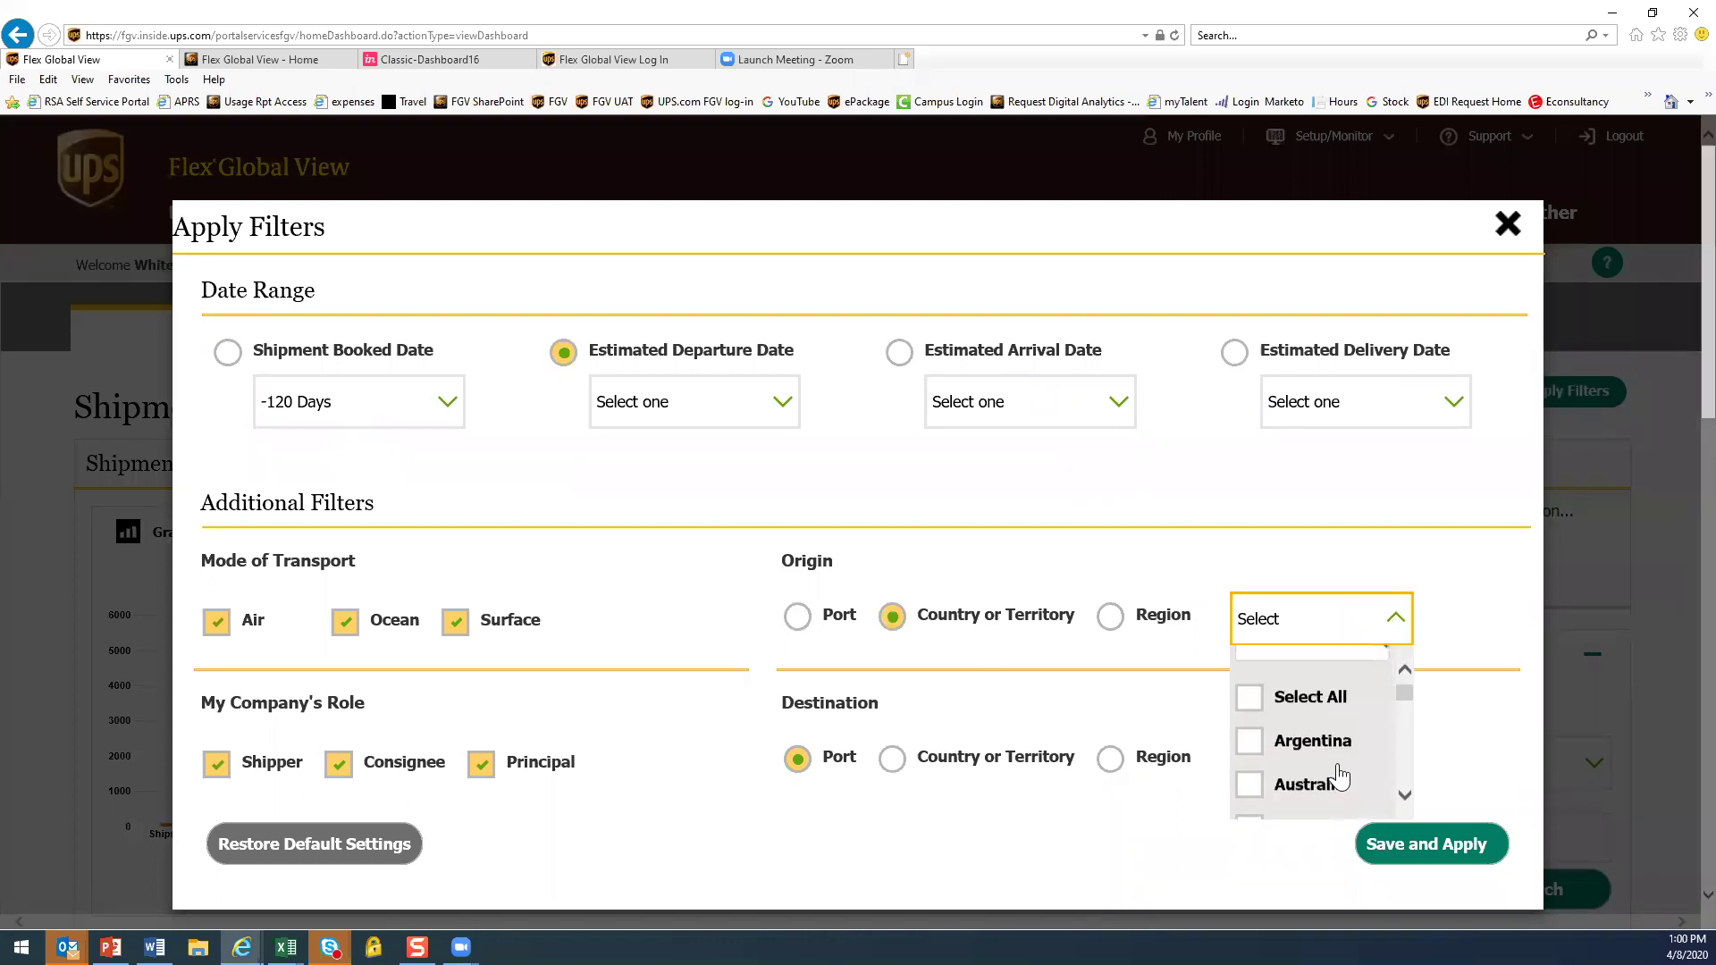
left_click(1273, 791)
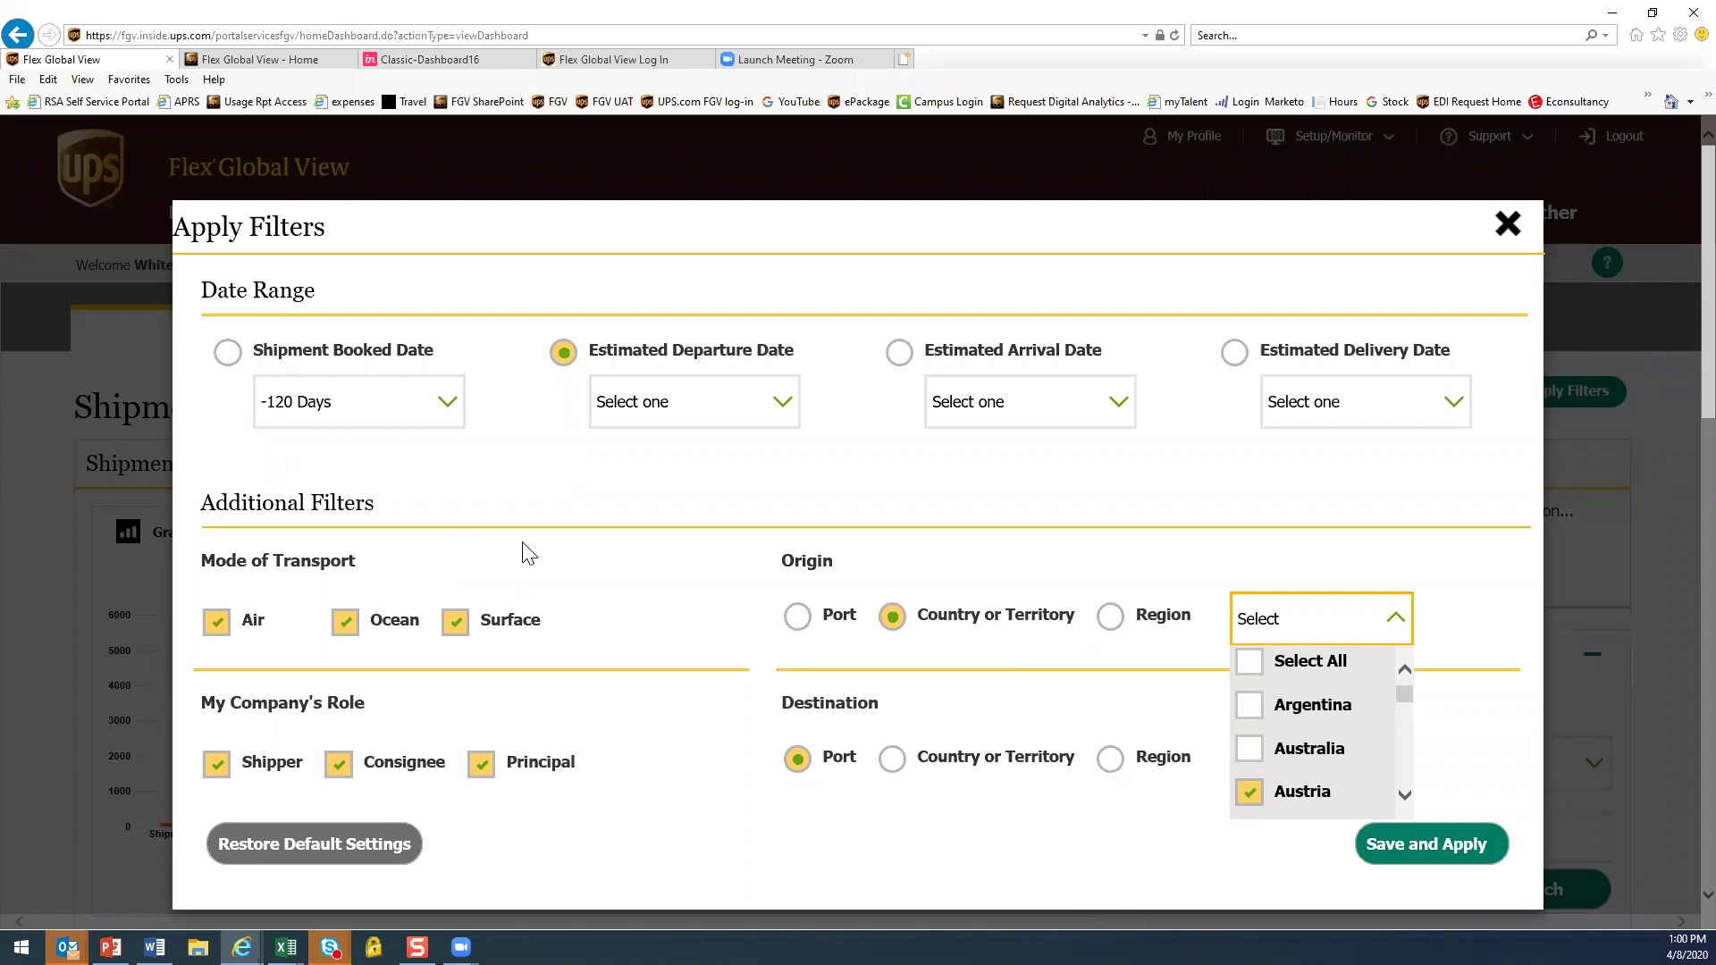
left_click(1248, 663)
left_click(1399, 845)
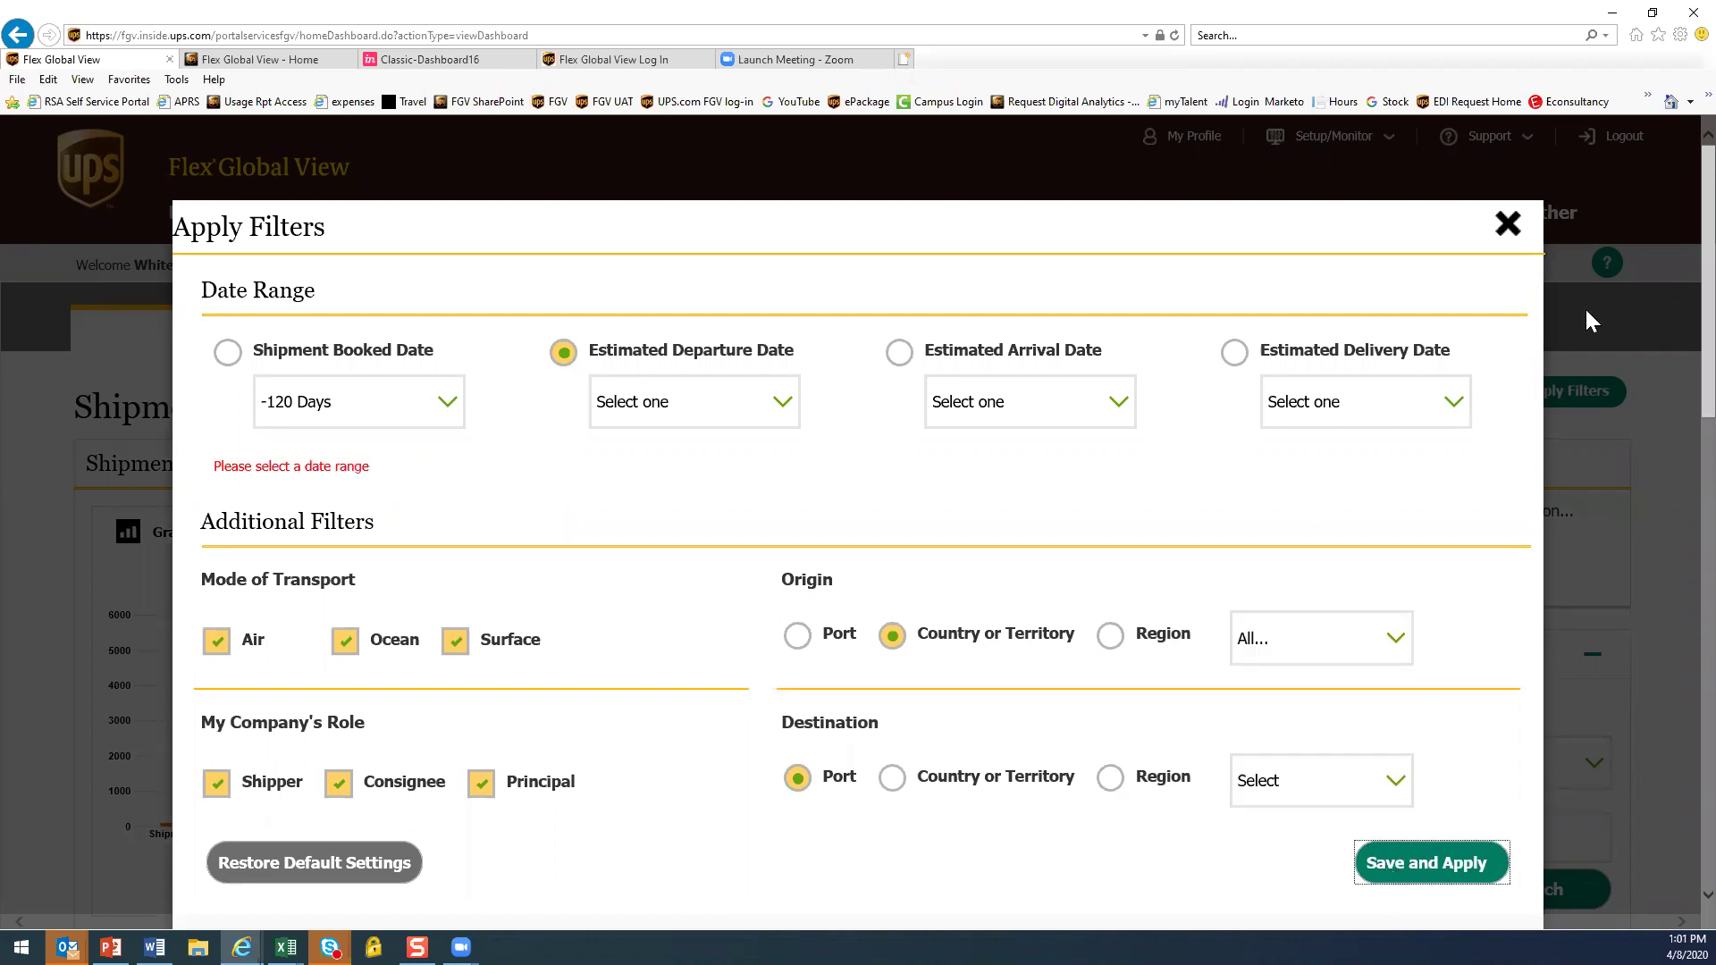
left_click(1508, 223)
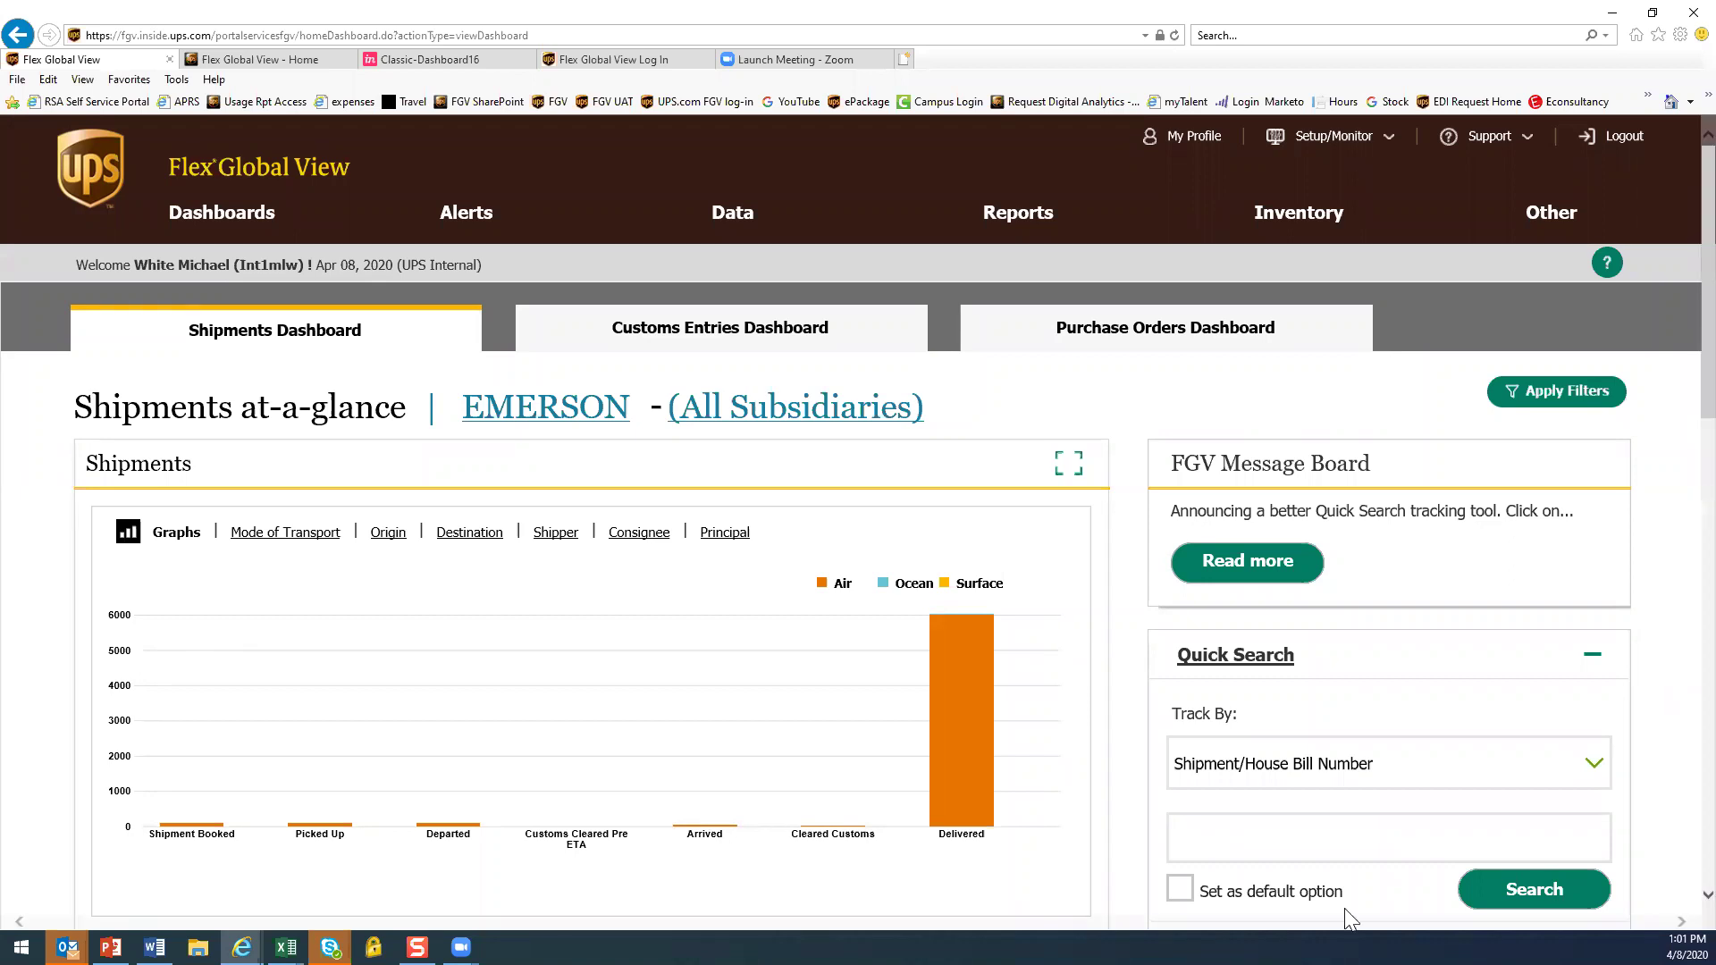
Apply an Estimated Delivery Date filter of Next 60 Days, then switch to the Customs Entries Dashboard
left_click(1525, 407)
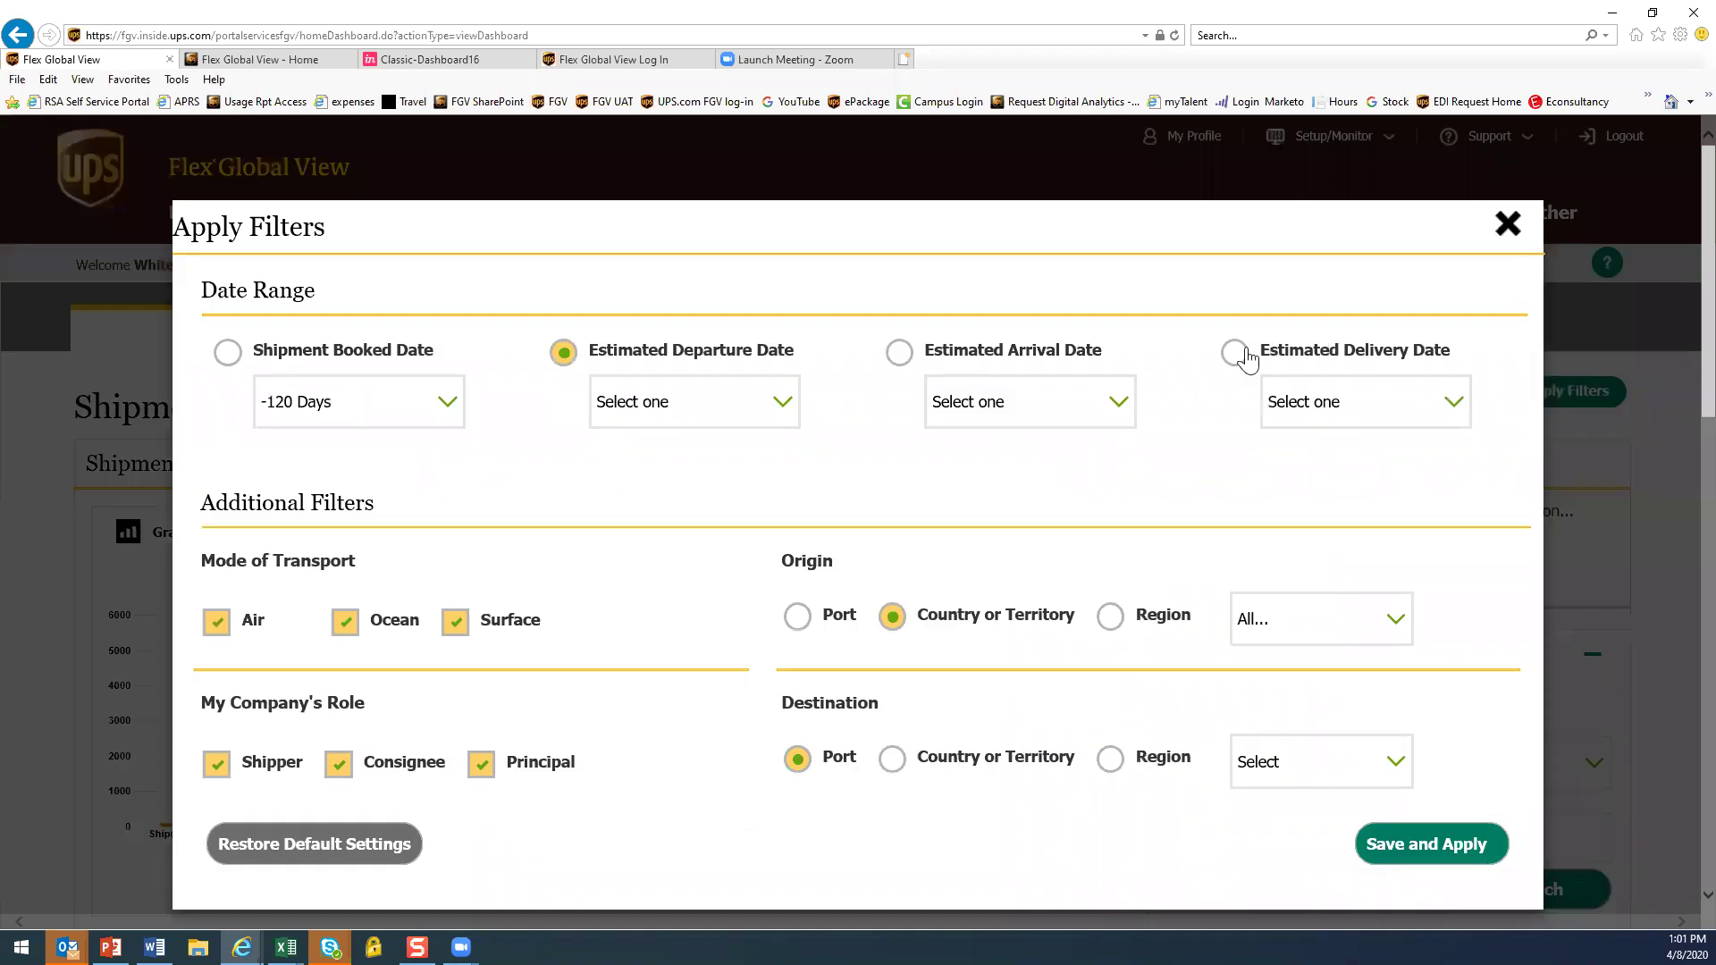
left_click(1239, 350)
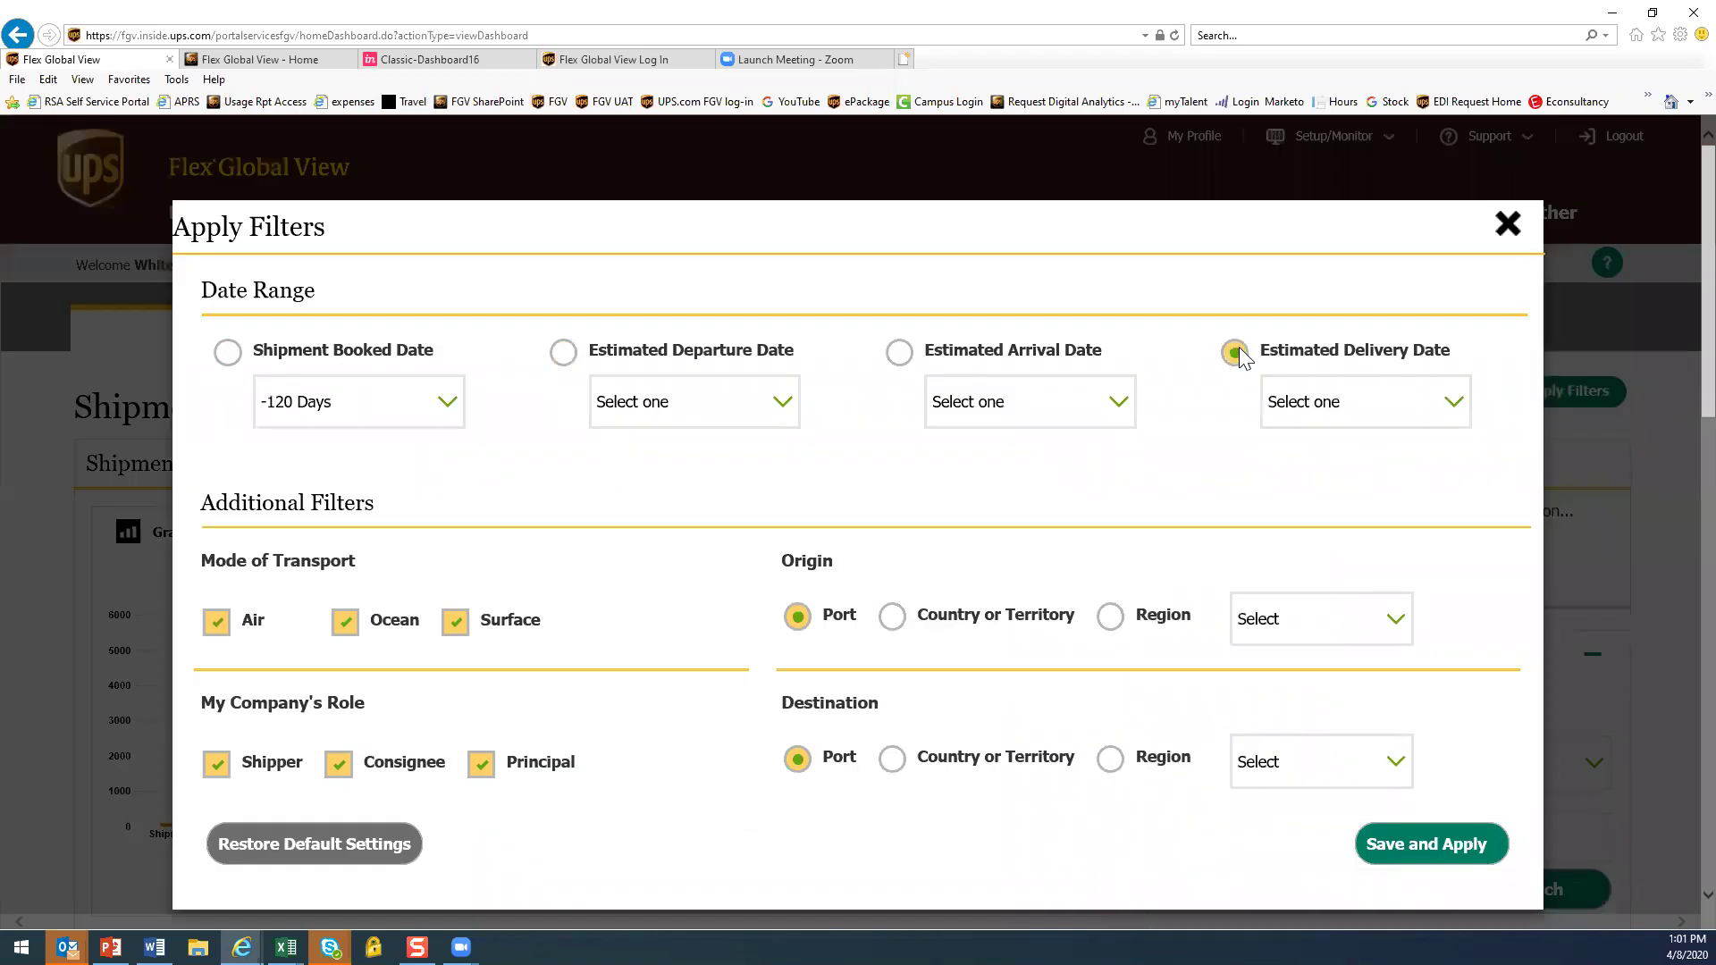
left_click(1455, 410)
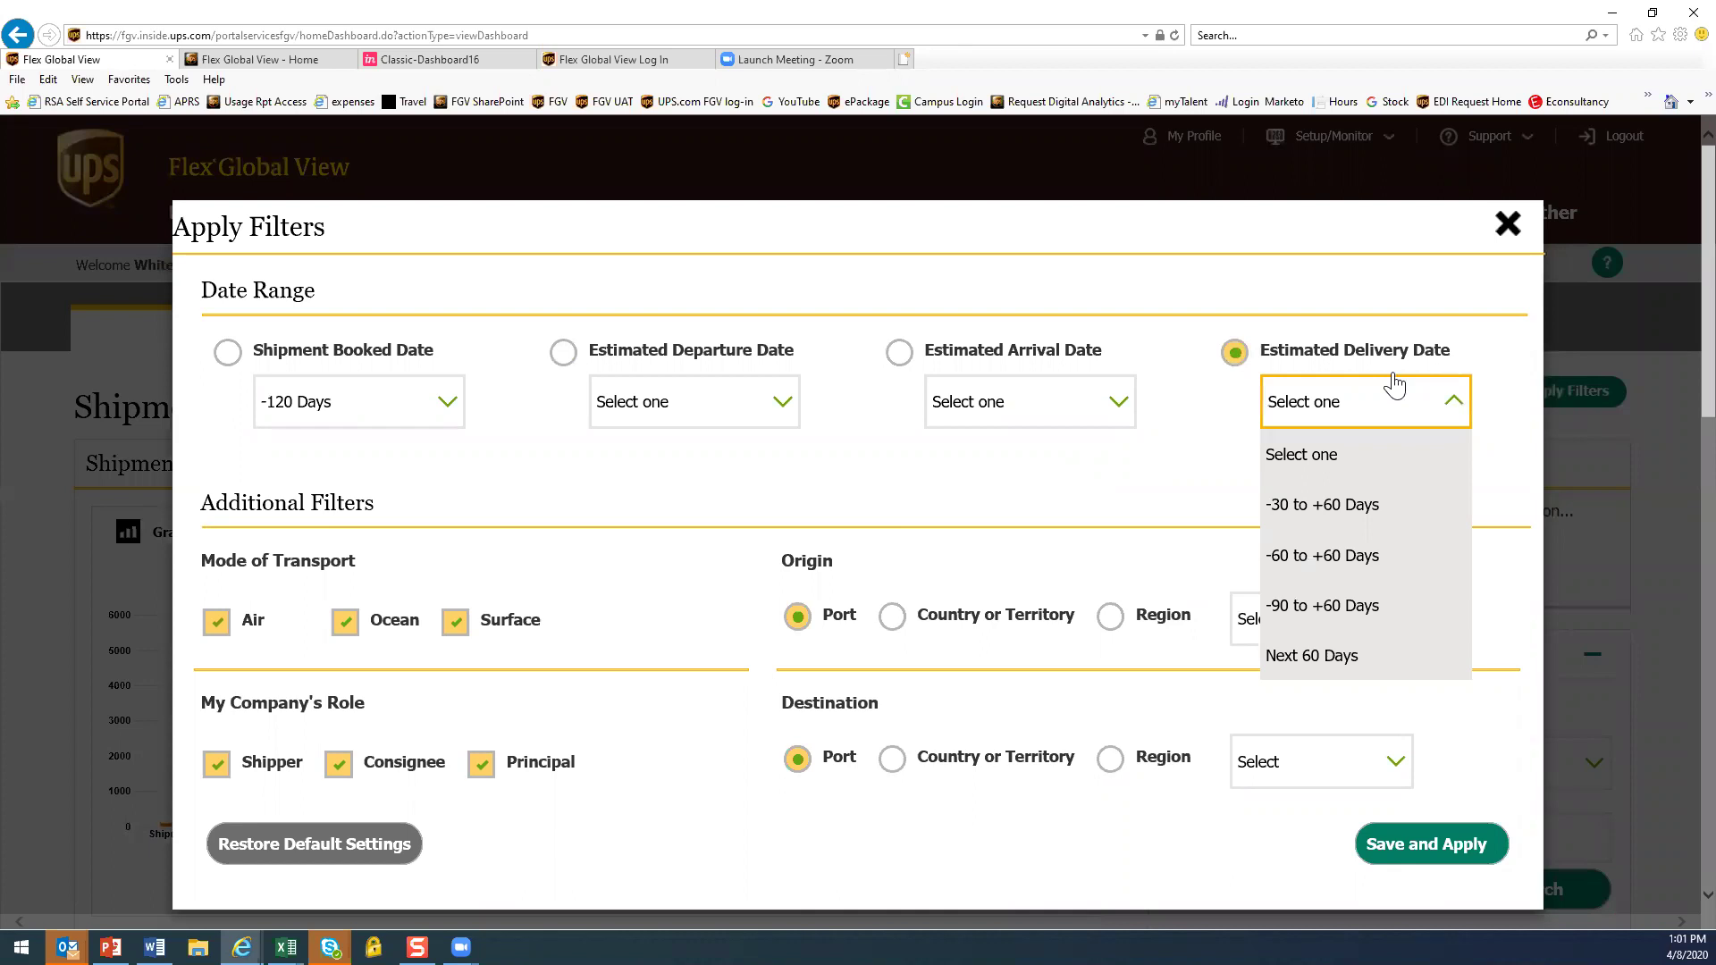
left_click(1373, 659)
left_click(1444, 845)
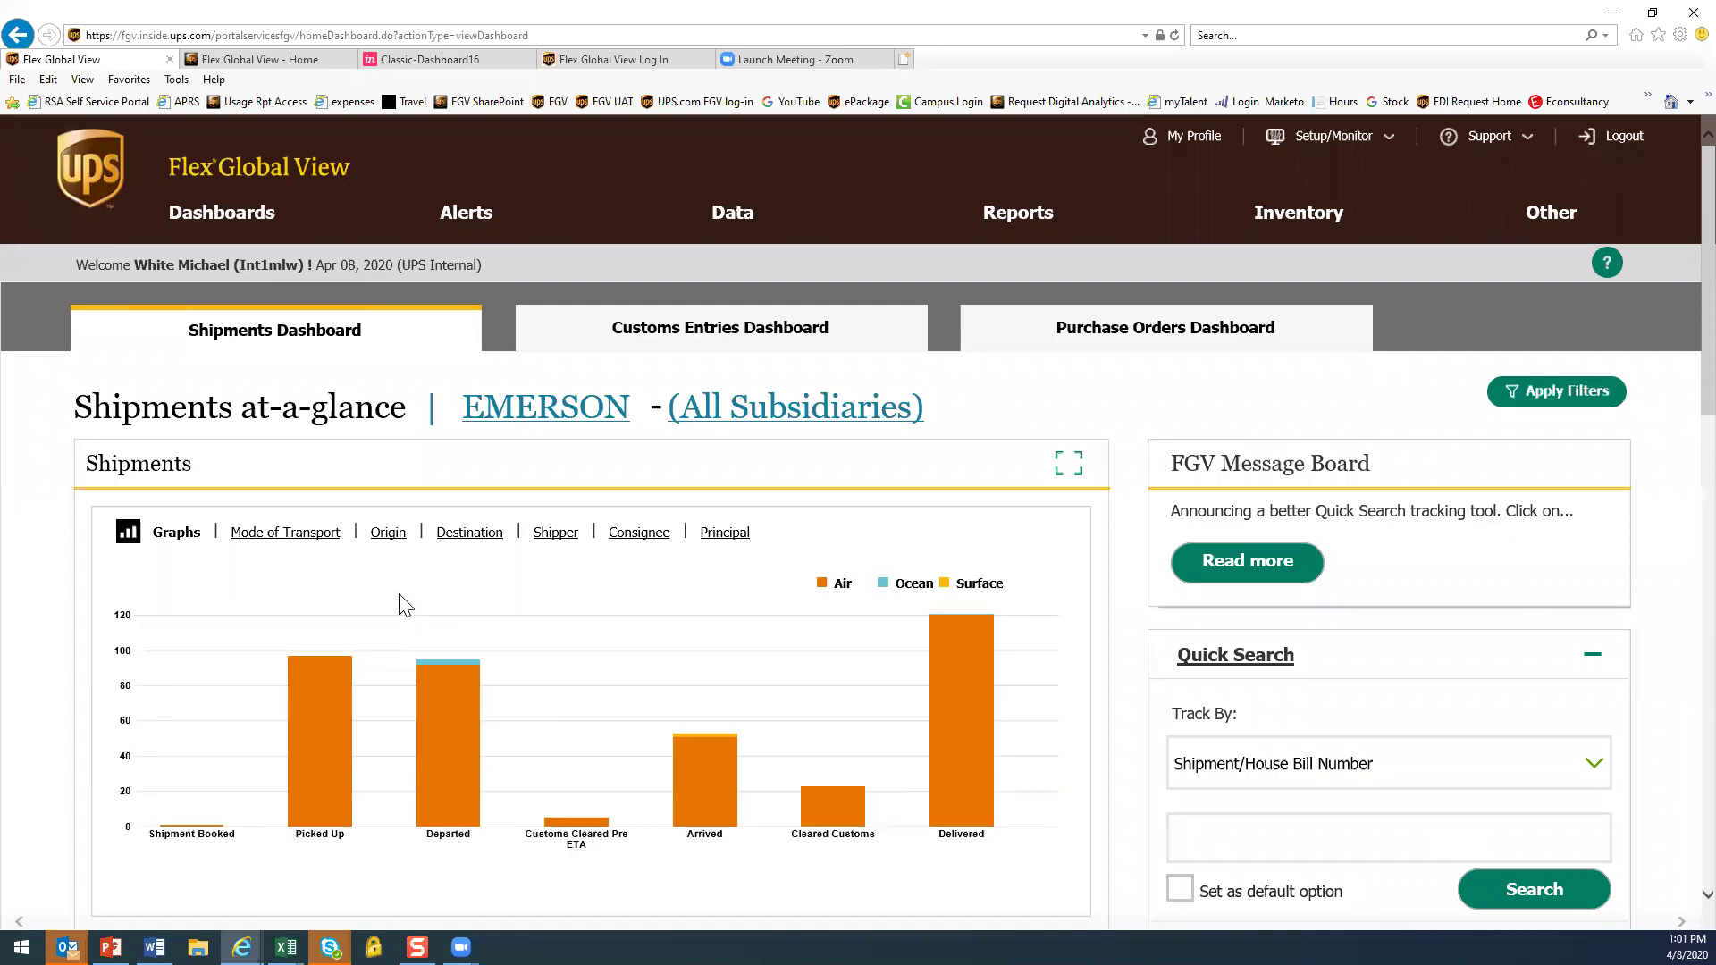
mouse_move(943, 751)
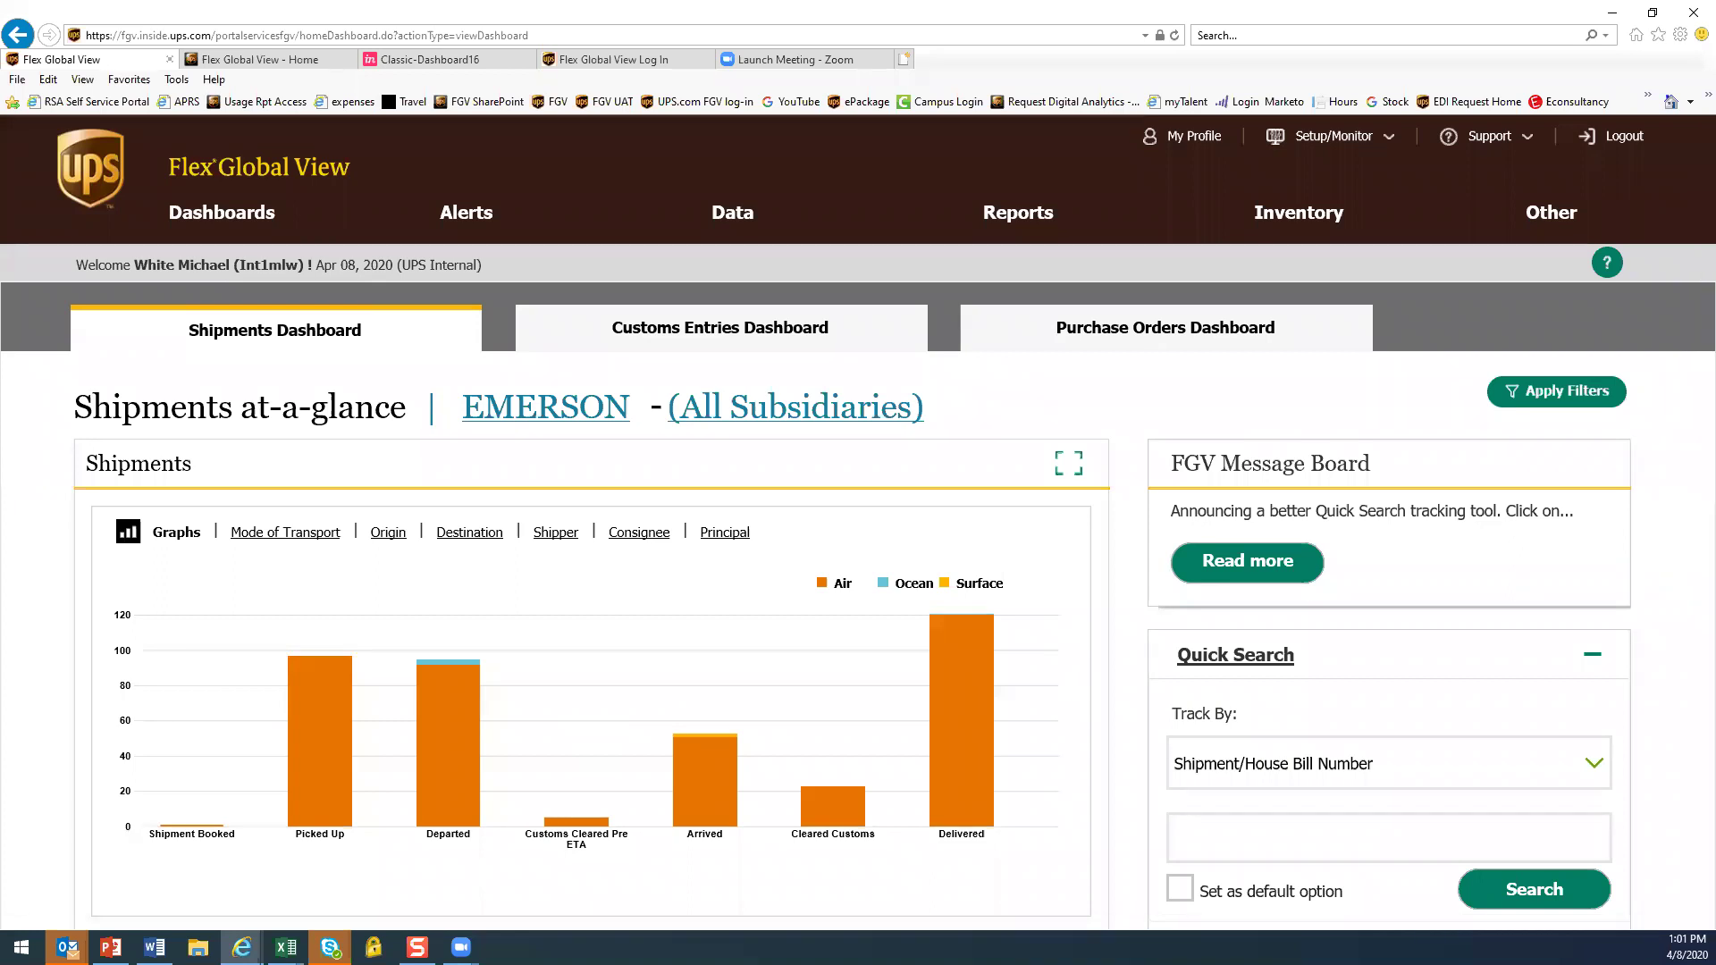
left_click(703, 337)
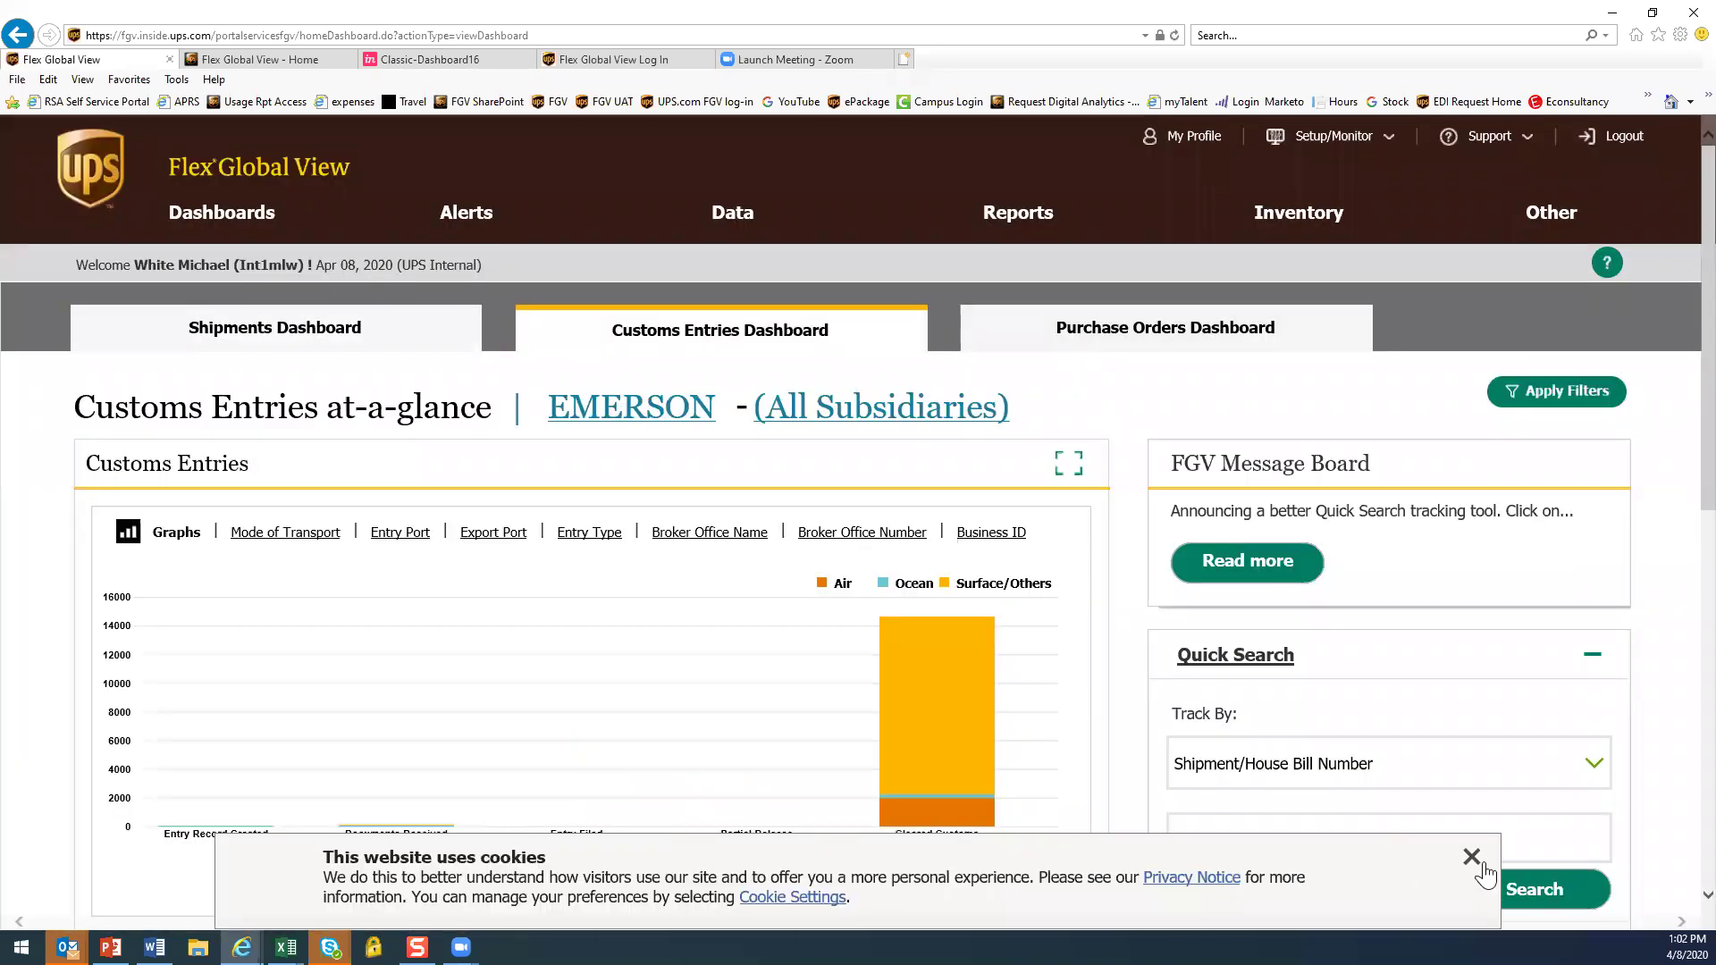
Close the cookie banner and view the Customs Entries filter options without changing them
left_click(1472, 857)
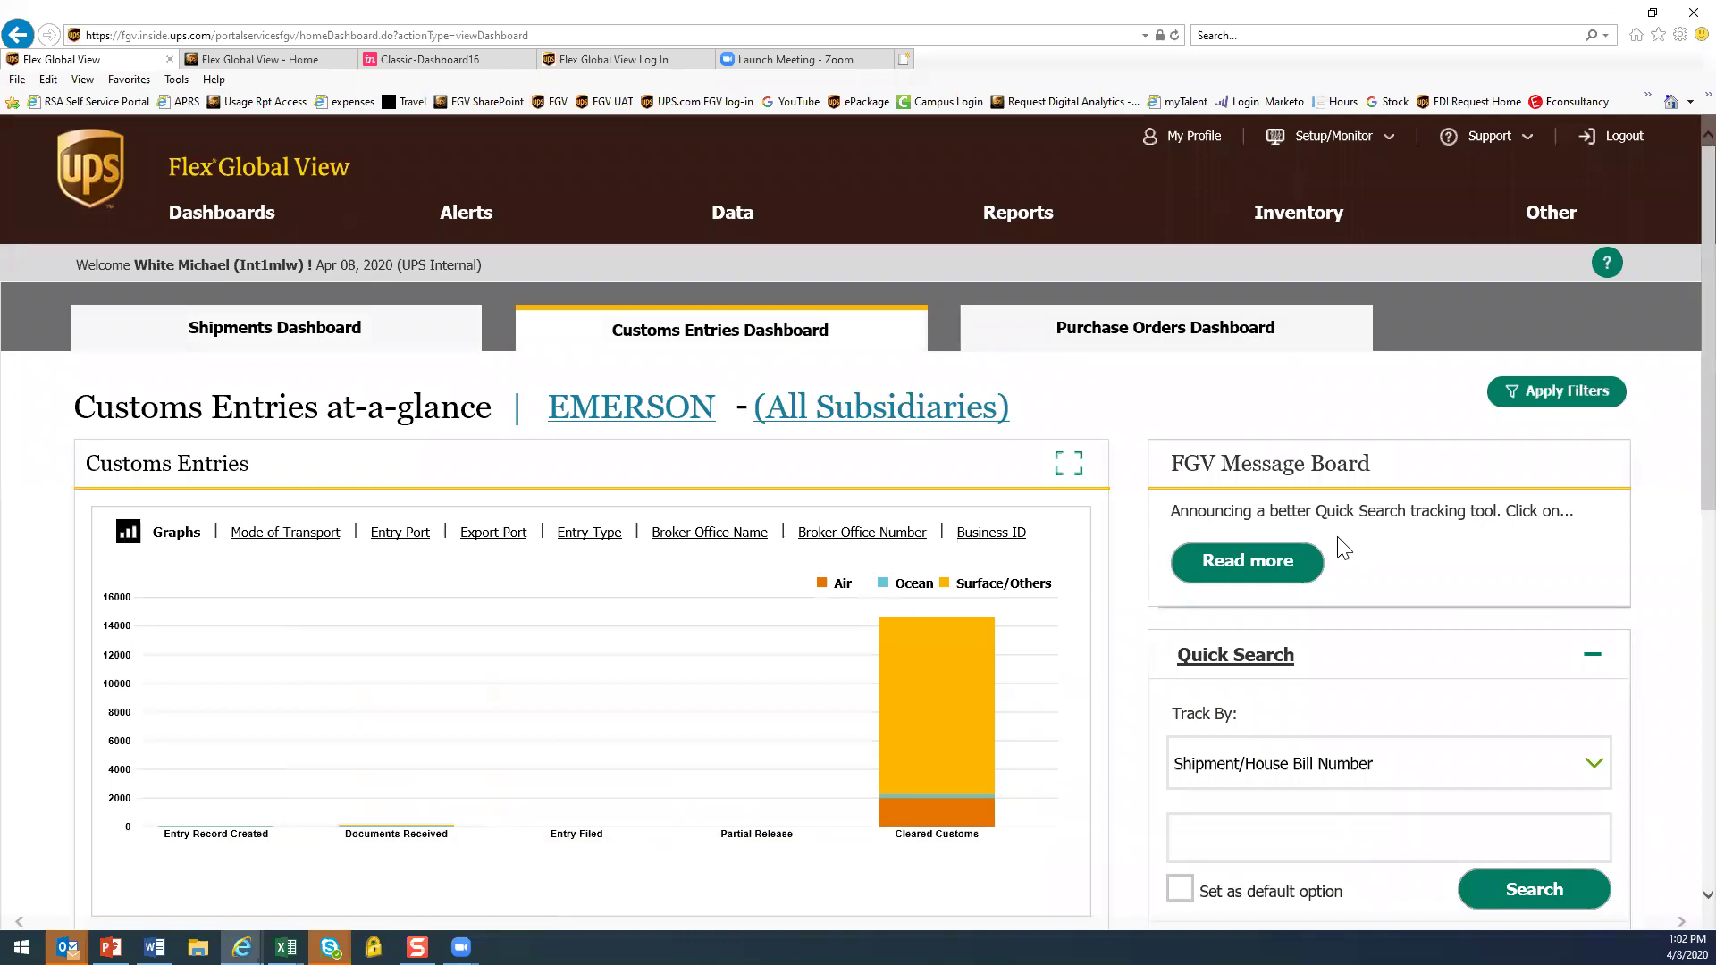
left_click(1529, 394)
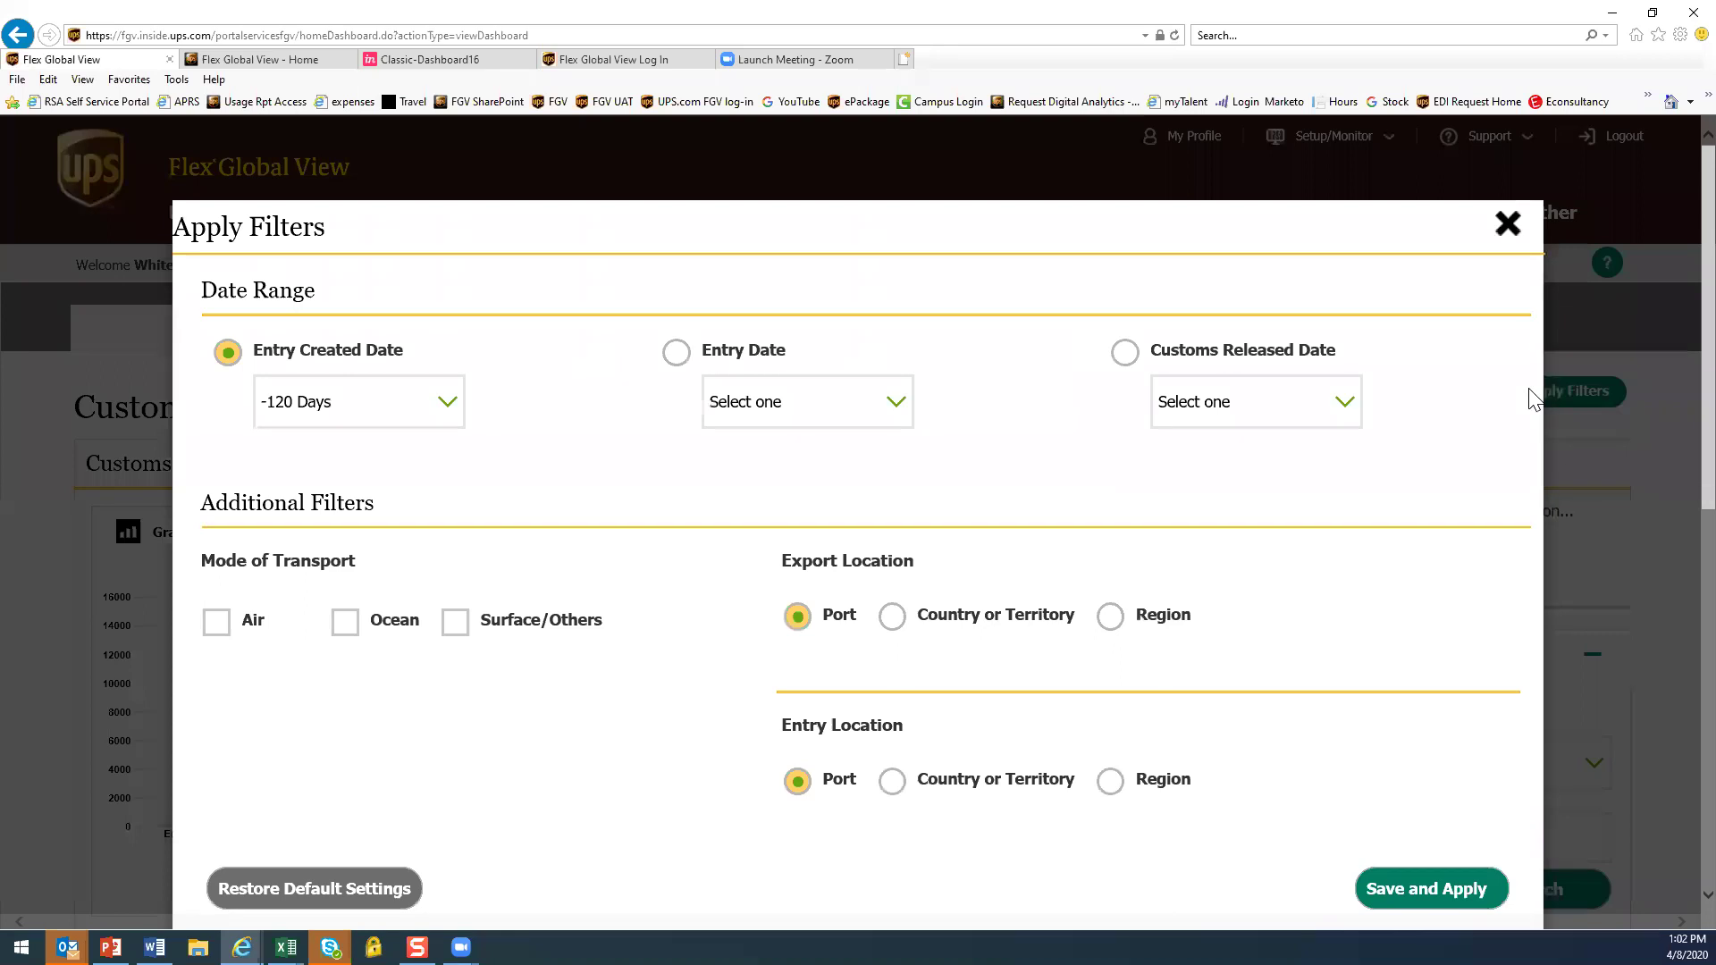
left_click(1508, 224)
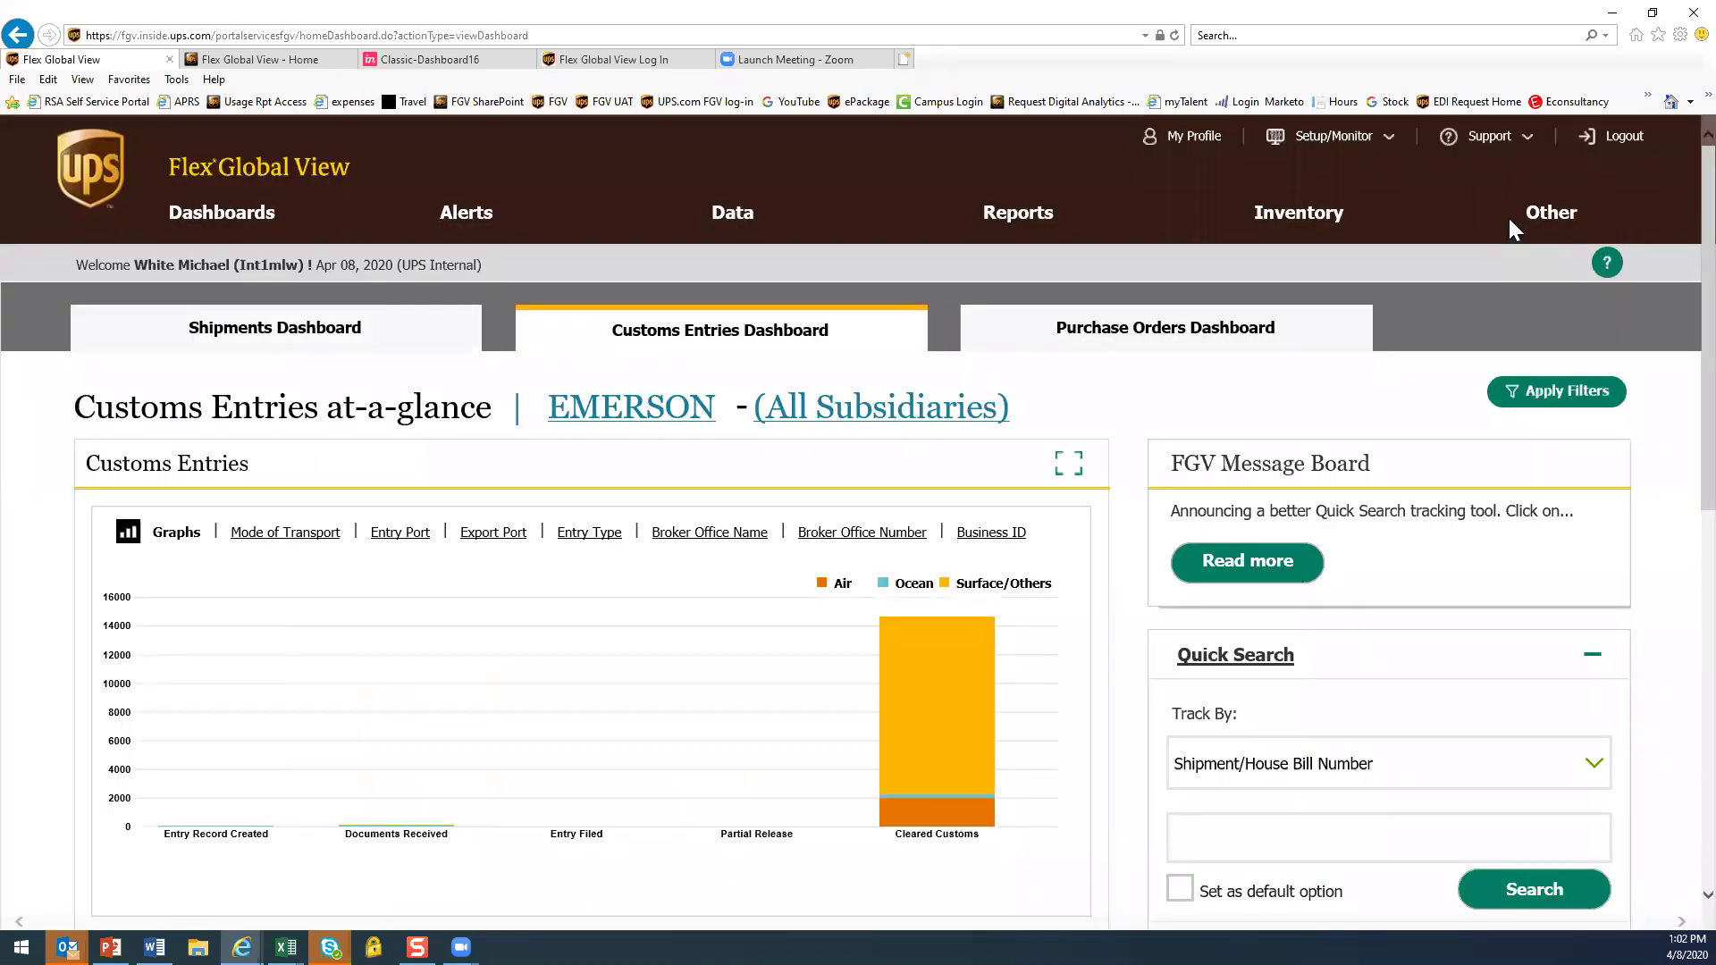